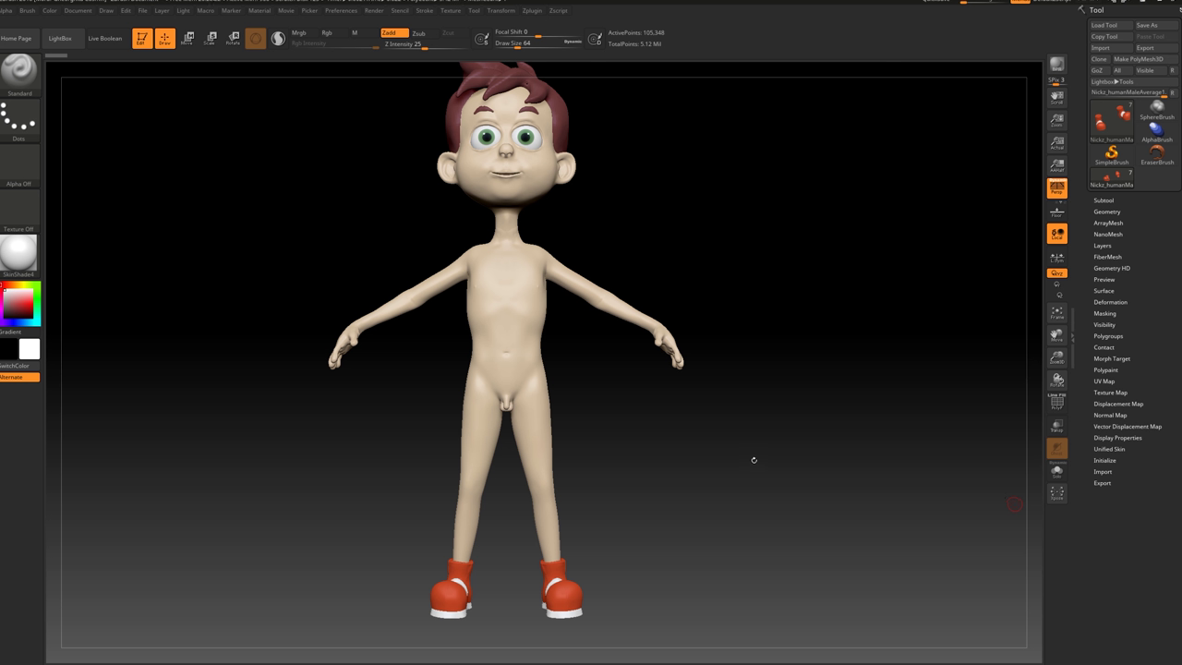
# Step: Merge the head subtool down into the body subtool and accept the non-undoable operation
pyautogui.moveTo(720, 441); pyautogui.dragTo(771, 467)
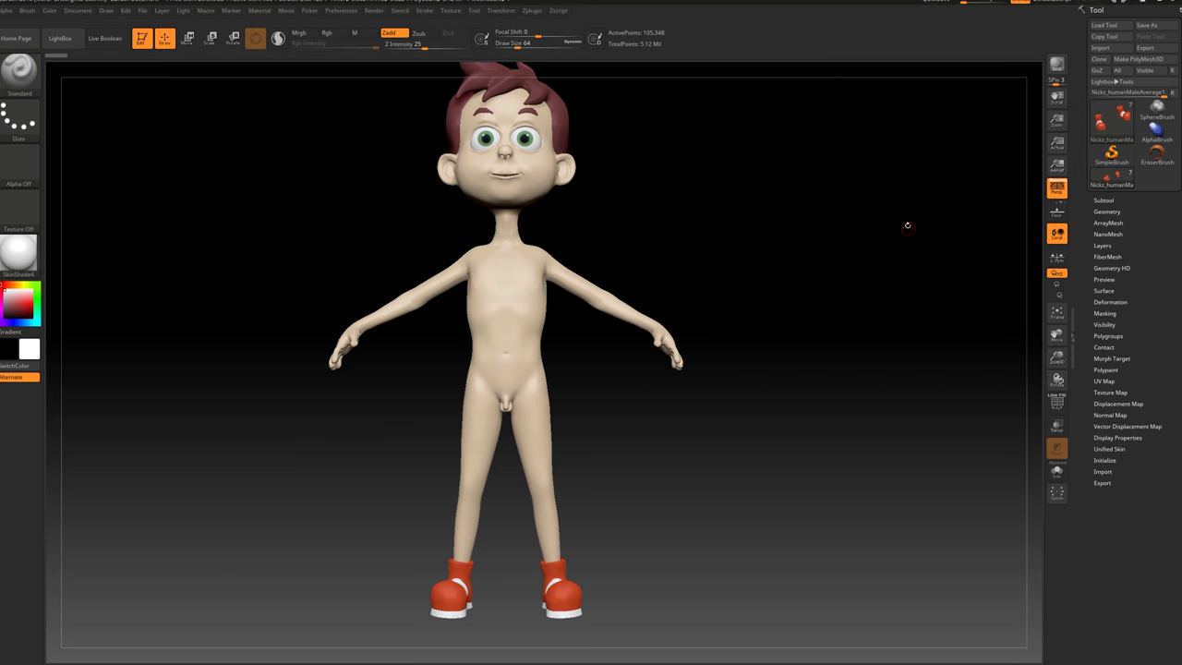
pyautogui.keyDown('alt'); pyautogui.moveTo(871, 213); pyautogui.dragTo(913, 266); pyautogui.keyUp('alt')
pyautogui.click(1106, 200)
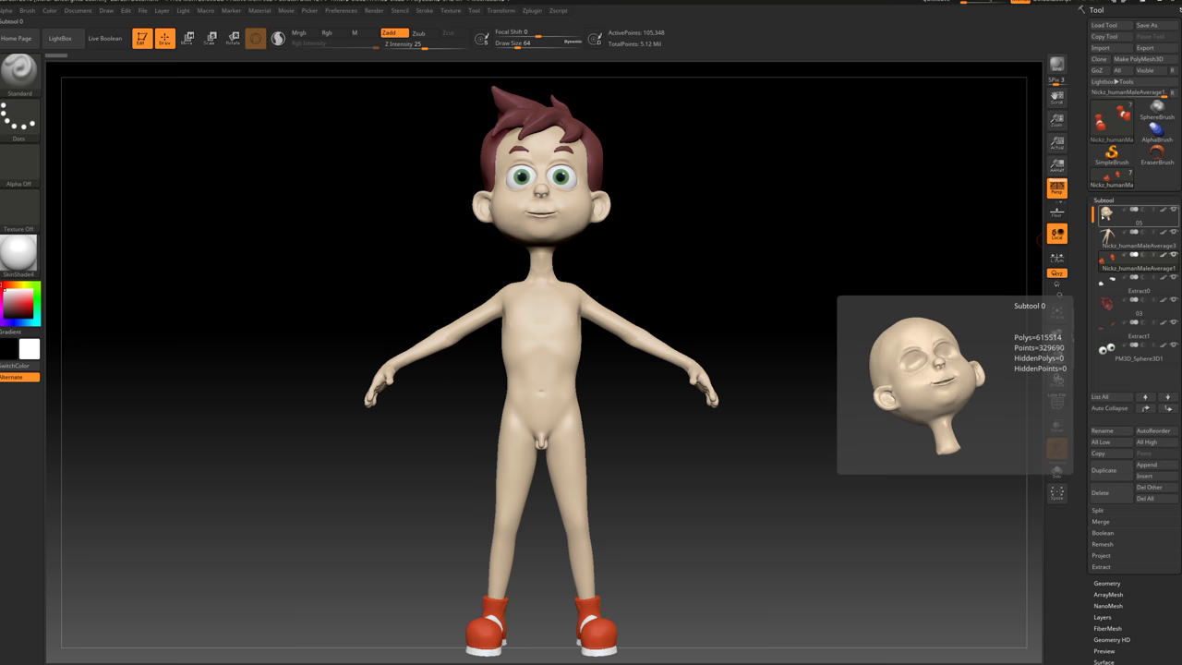
pyautogui.click(1106, 214)
pyautogui.click(1102, 522)
pyautogui.scroll(-1, 1110, 517)
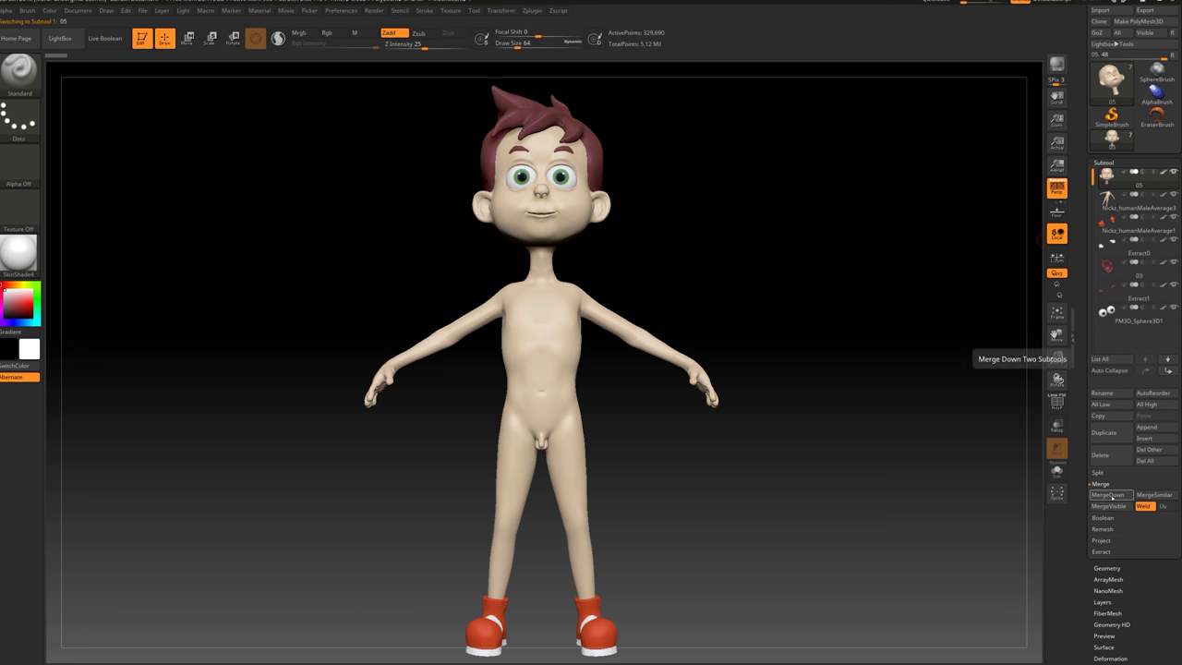
pyautogui.click(1105, 495)
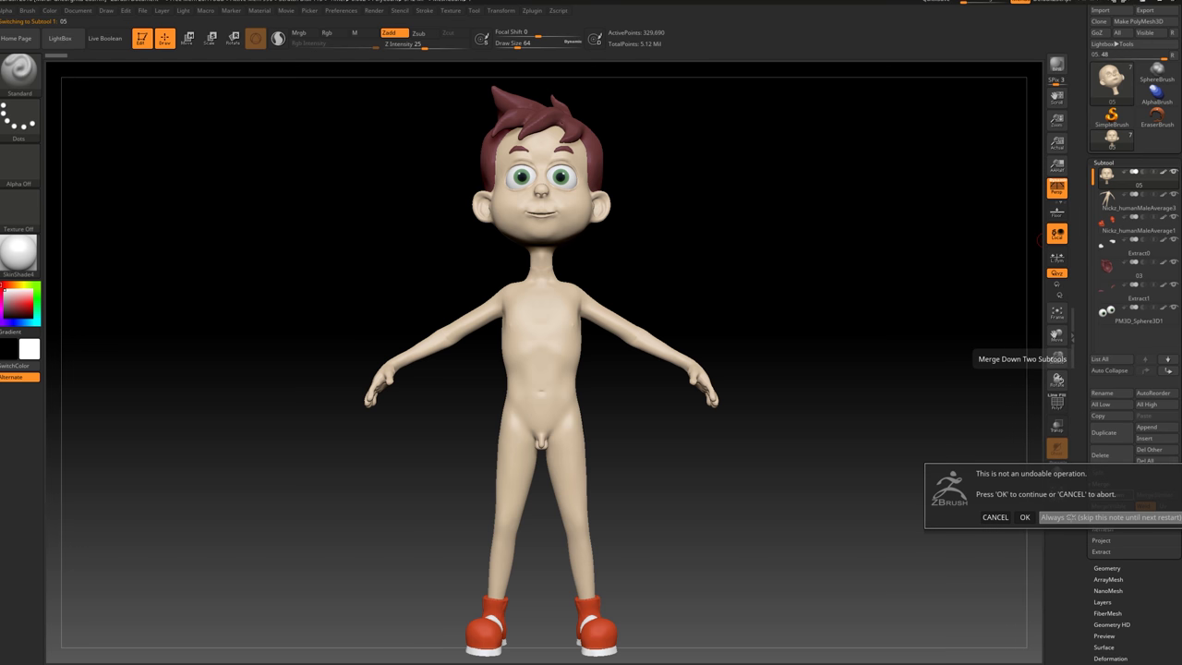
pyautogui.click(1024, 518)
# Step: Merge the shoes, extracts, hair and eyes down into the body one after another, leaving a single subtool
pyautogui.moveTo(1102, 204)
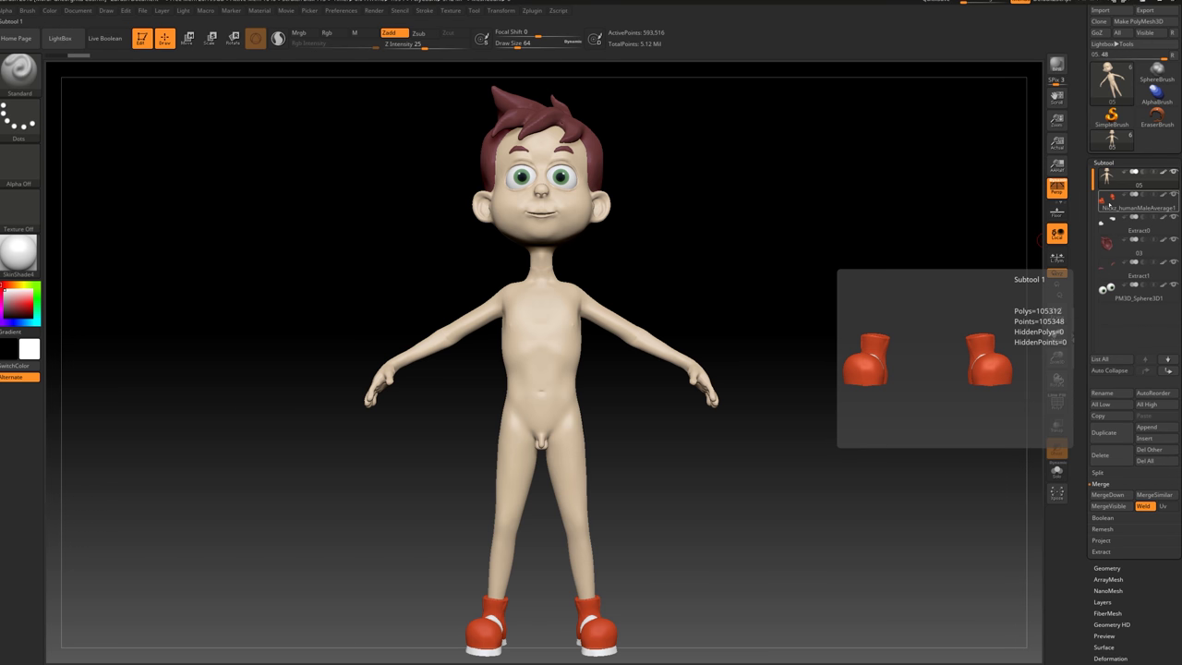
pyautogui.click(1109, 496)
pyautogui.moveTo(1101, 198)
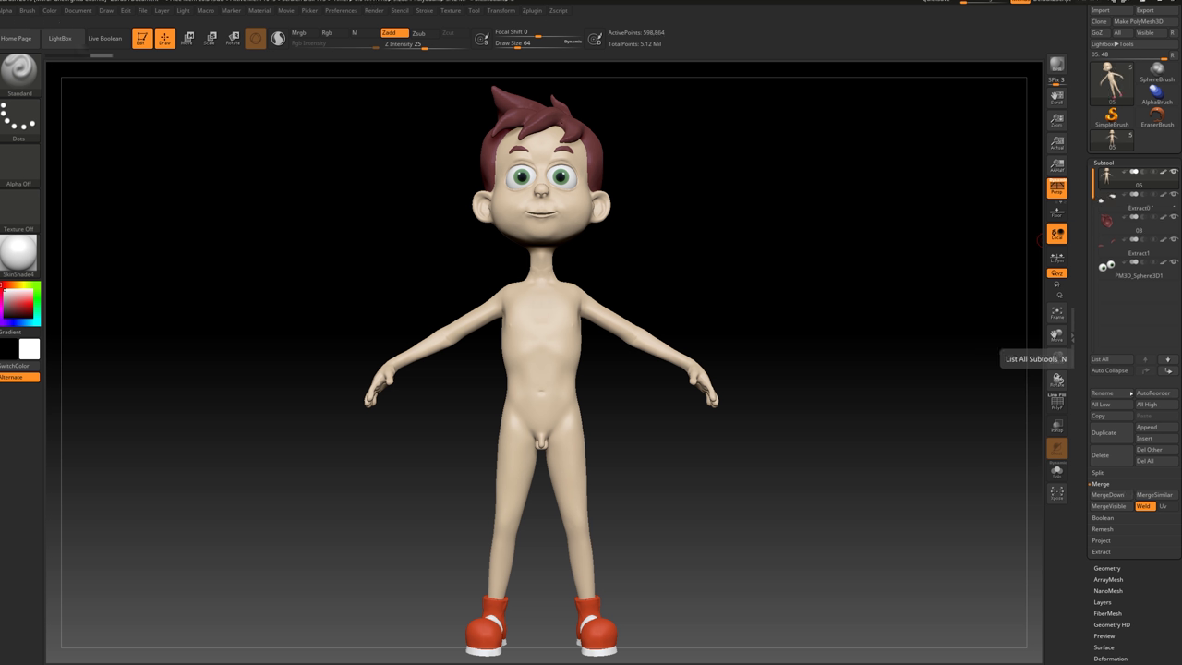
pyautogui.click(1109, 496)
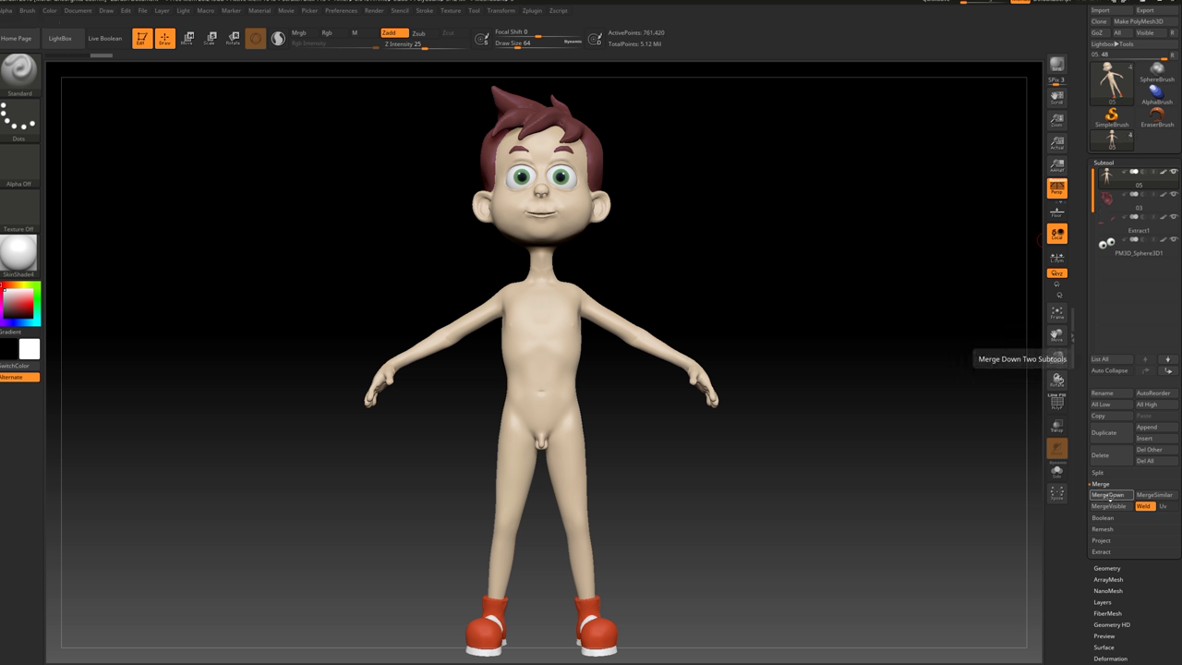
pyautogui.click(1109, 496)
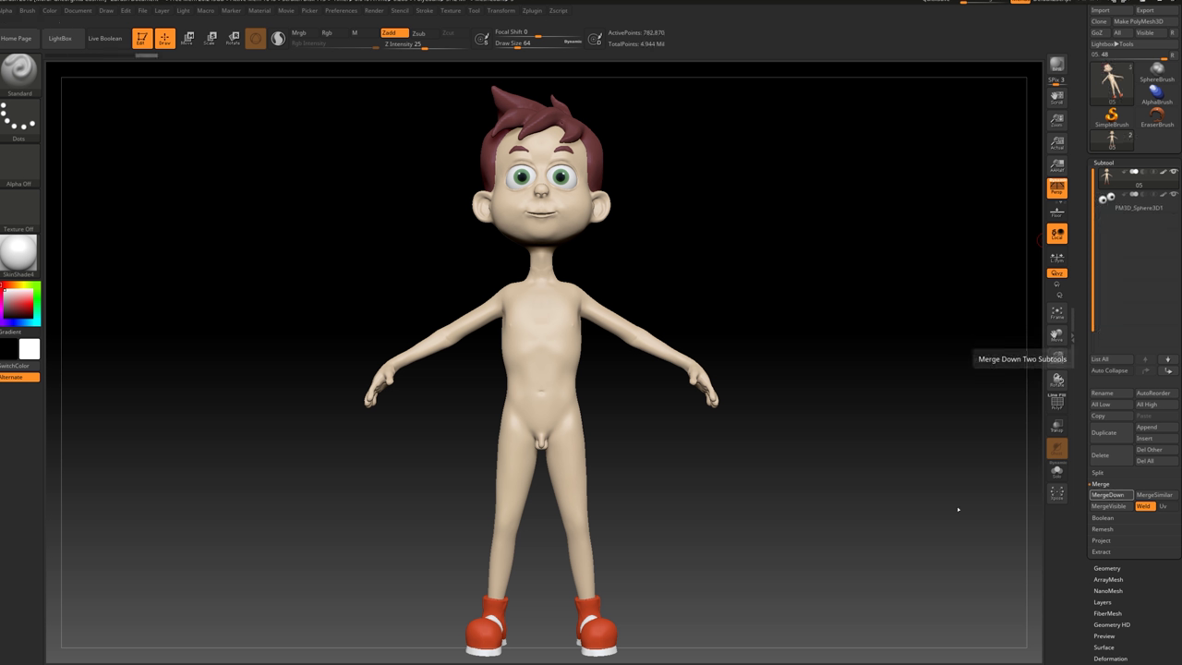
# Step: Group the merged character into a single polygroup, showing its polyframe temporarily
pyautogui.moveTo(826, 505); pyautogui.dragTo(886, 545)
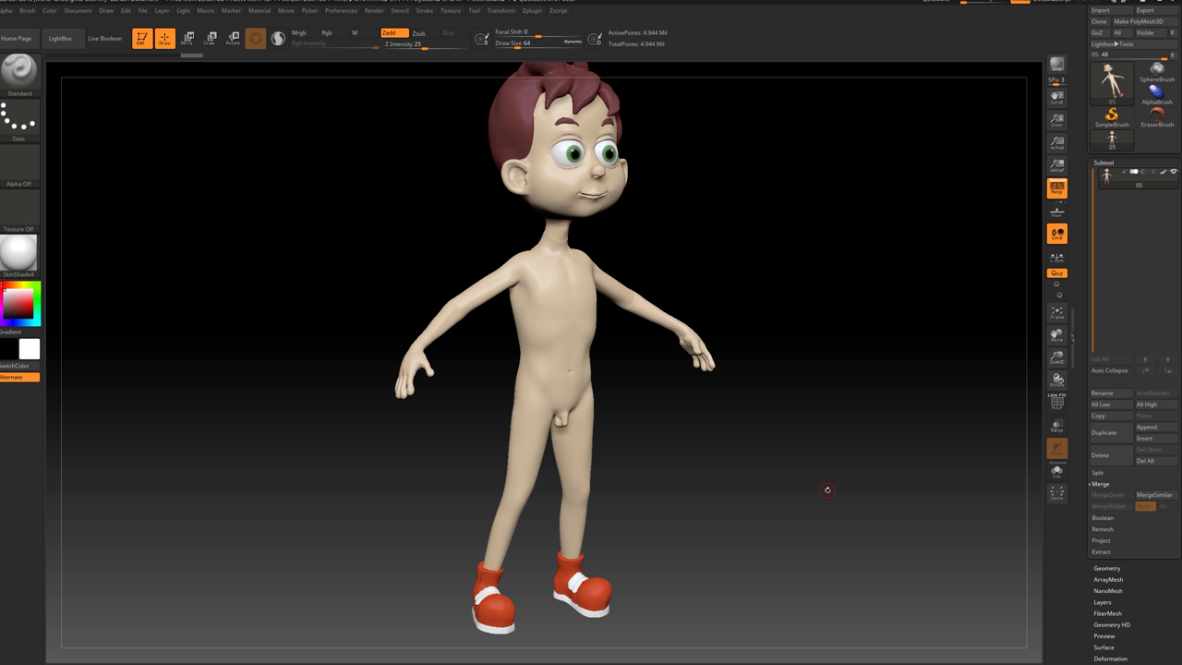
pyautogui.moveTo(828, 489); pyautogui.dragTo(1023, 372)
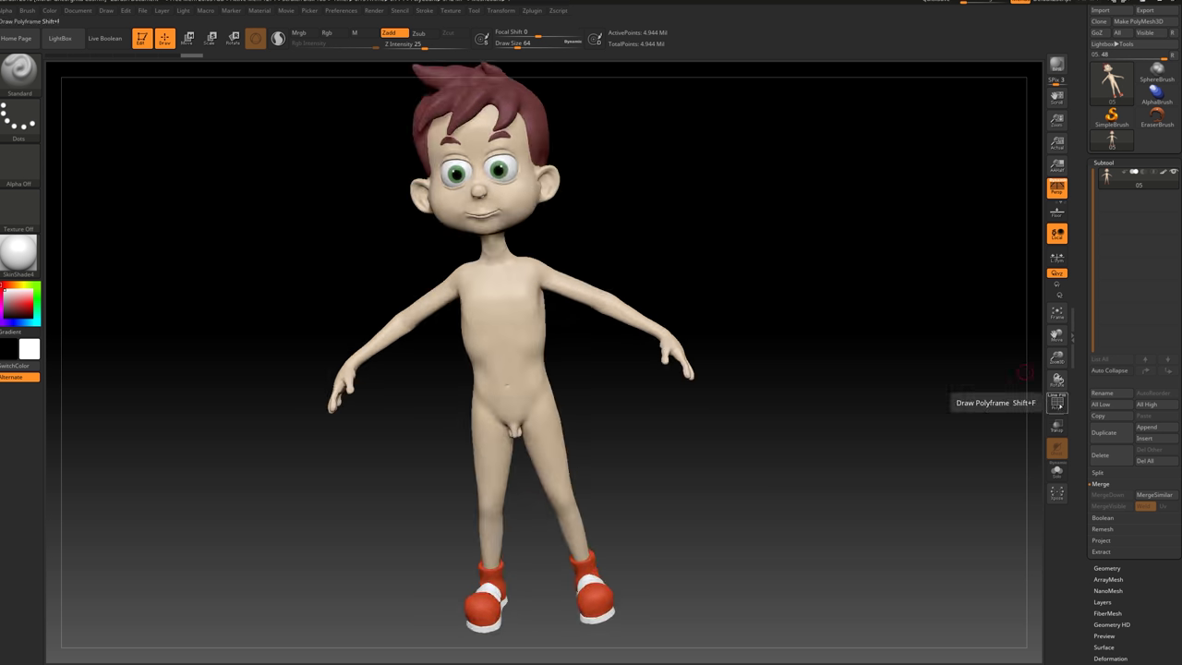
pyautogui.click(1057, 404)
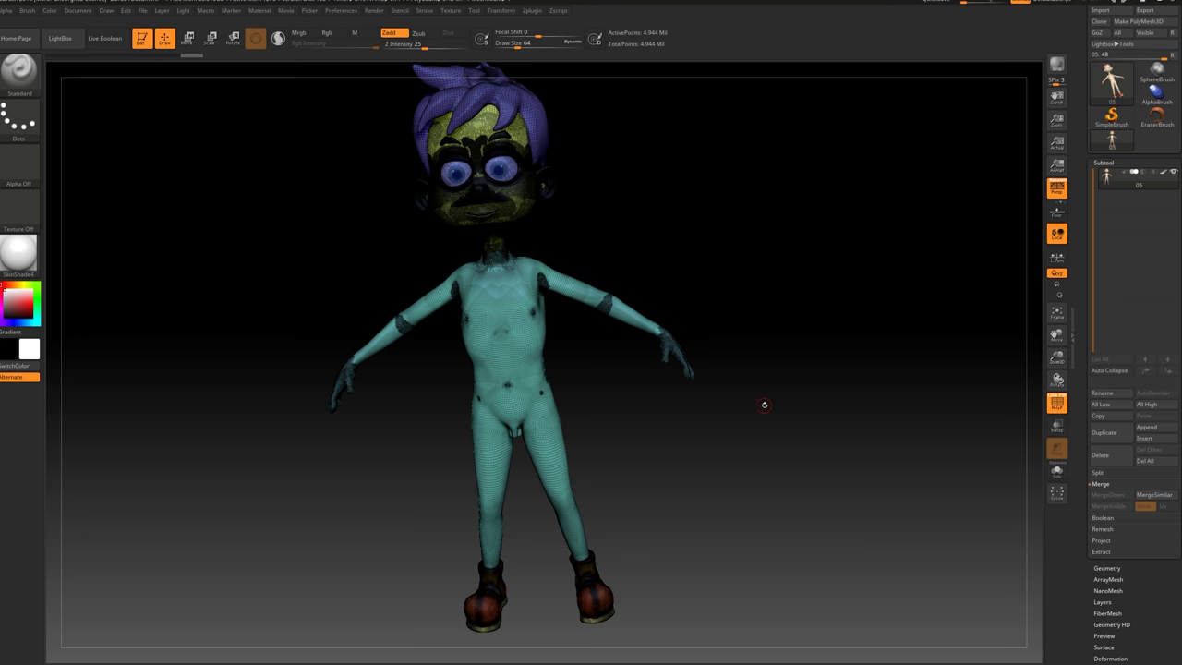
pyautogui.hotkey('ctrl', 'w')
pyautogui.keyDown('alt'); pyautogui.moveTo(890, 336); pyautogui.dragTo(890, 363); pyautogui.keyUp('alt')
pyautogui.click(1057, 404)
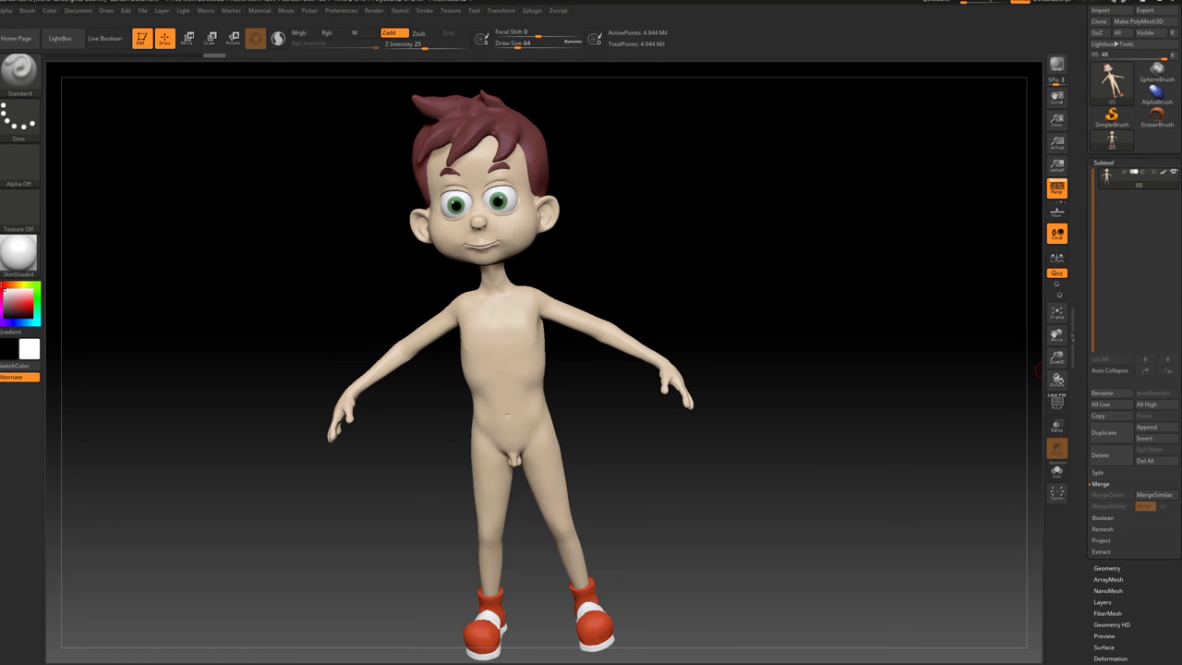
# Step: Dock the Zplugin palette, decimate the character with Decimation Master's 35k preset, and display the polyframe of the reduced mesh
pyautogui.scroll(1, 1129, 332)
pyautogui.click(532, 11)
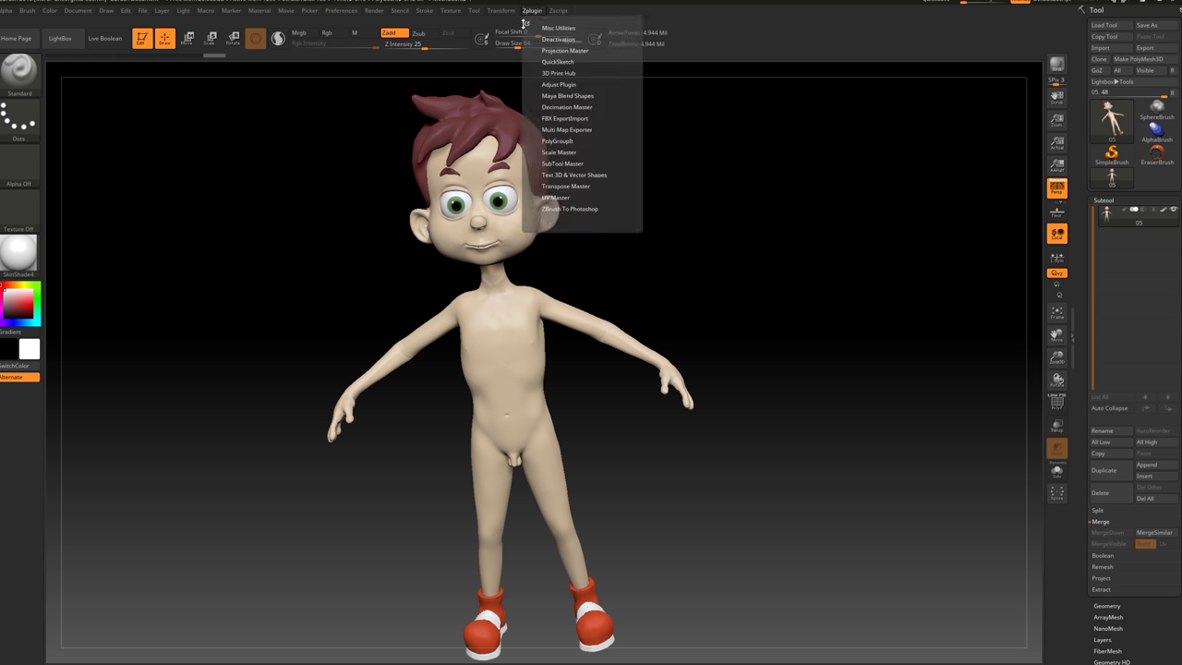
pyautogui.click(527, 23)
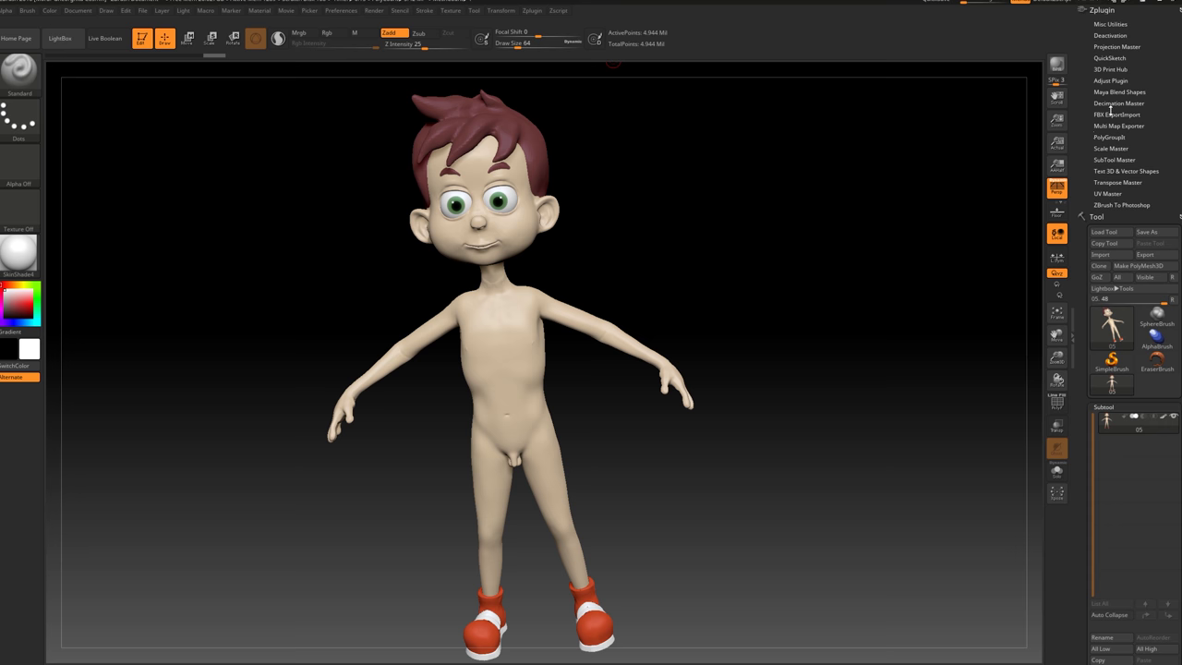
pyautogui.click(1117, 103)
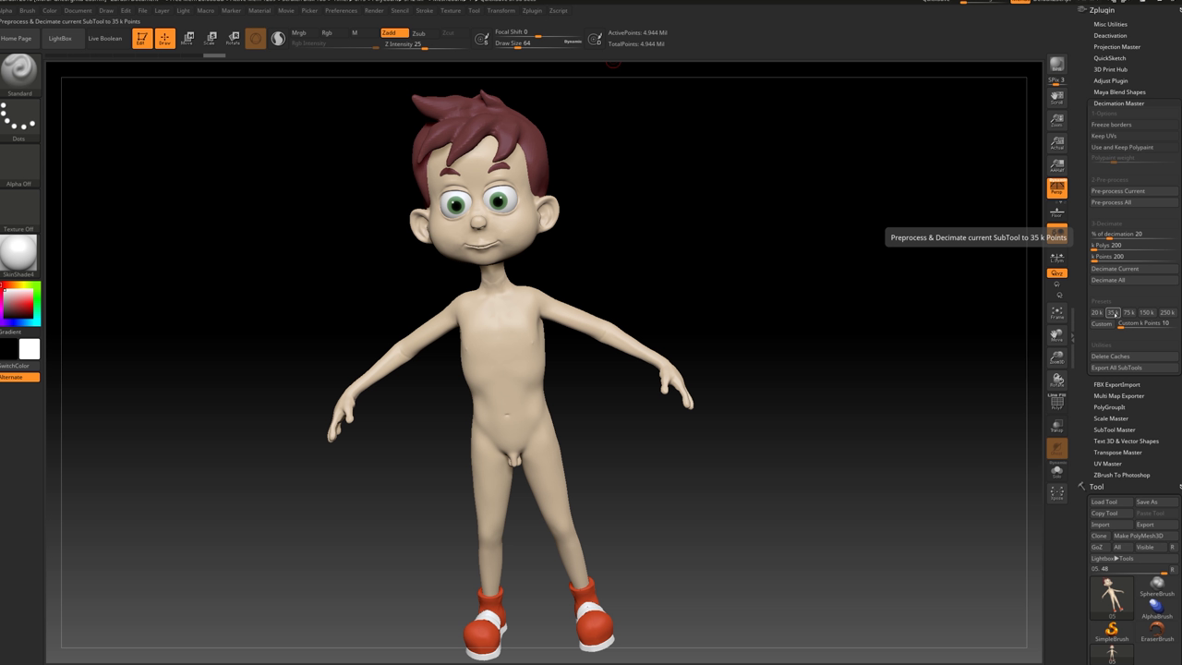
pyautogui.click(1113, 314)
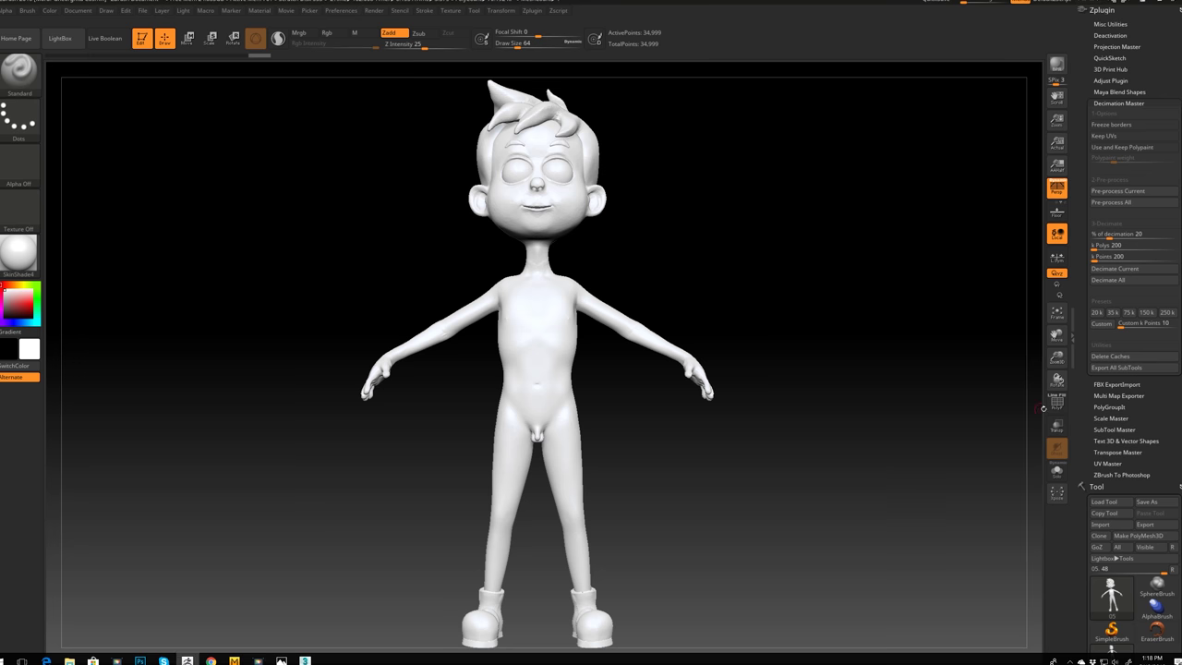
pyautogui.click(1057, 402)
pyautogui.keyDown('alt'); pyautogui.moveTo(878, 328); pyautogui.dragTo(937, 299); pyautogui.keyUp('alt')
pyautogui.moveTo(868, 286); pyautogui.dragTo(898, 450)
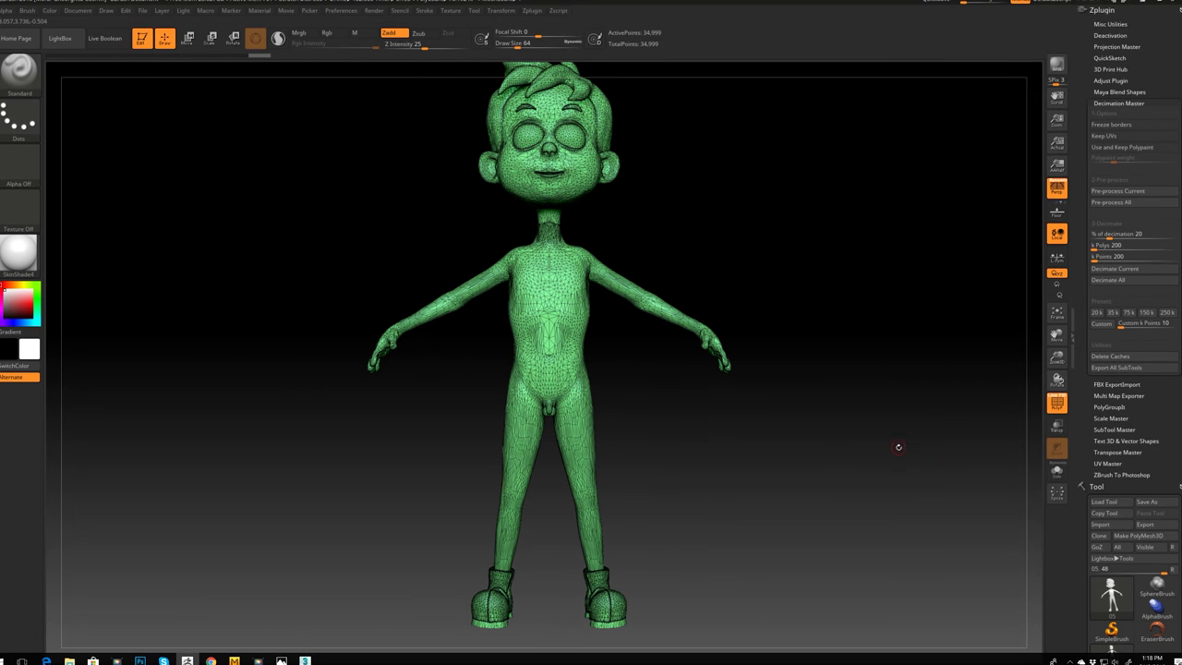
# Step: Export the decimated character to the Desktop as boy in OBJ format
pyautogui.click(1146, 524)
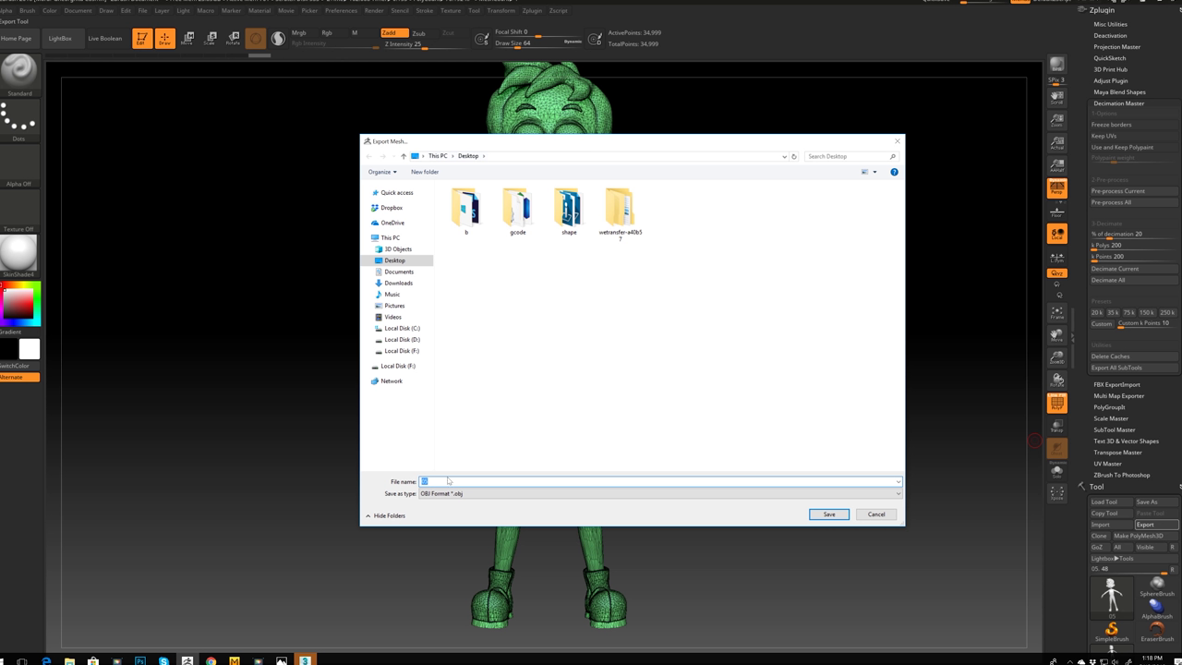
pyautogui.write('boy')
pyautogui.press('Return')
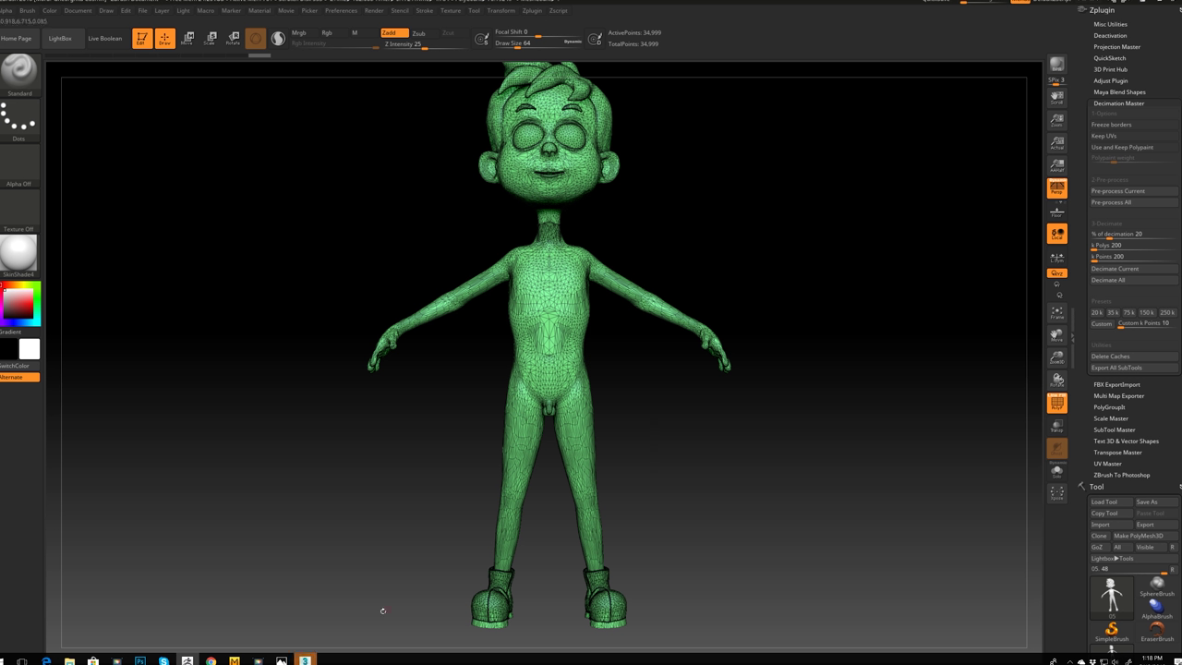
# Step: Switch to 3ds Max, dismiss the welcome screen and maximize the Perspective viewport
pyautogui.hotkey('alt', 'Tab')
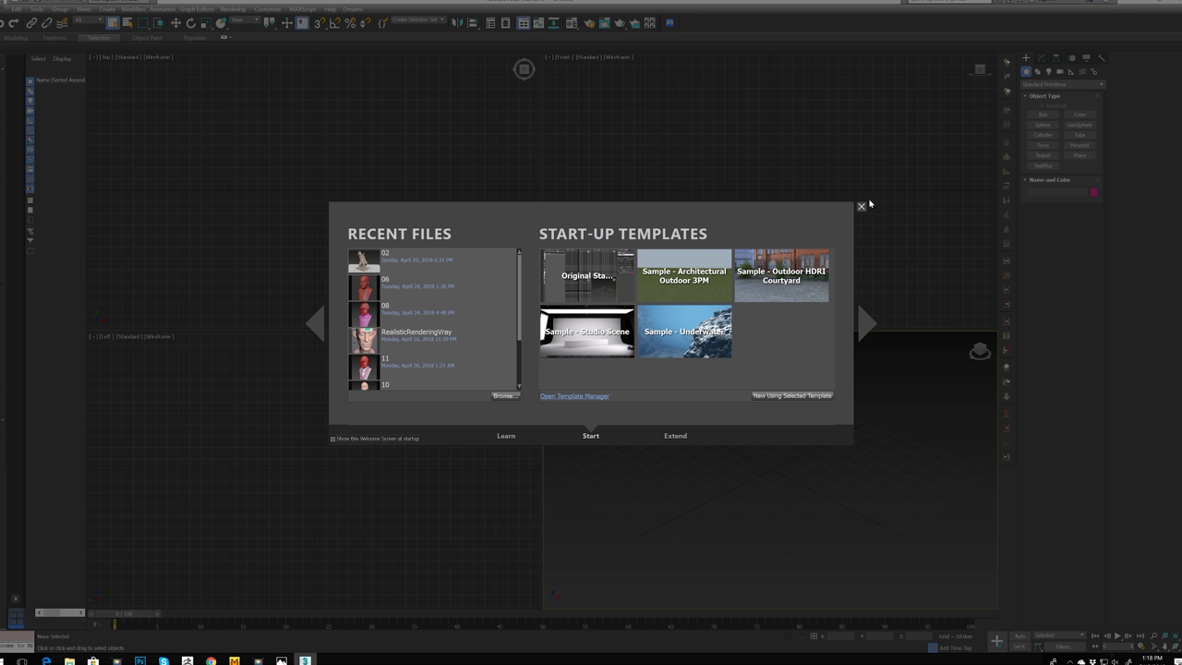
pyautogui.click(861, 206)
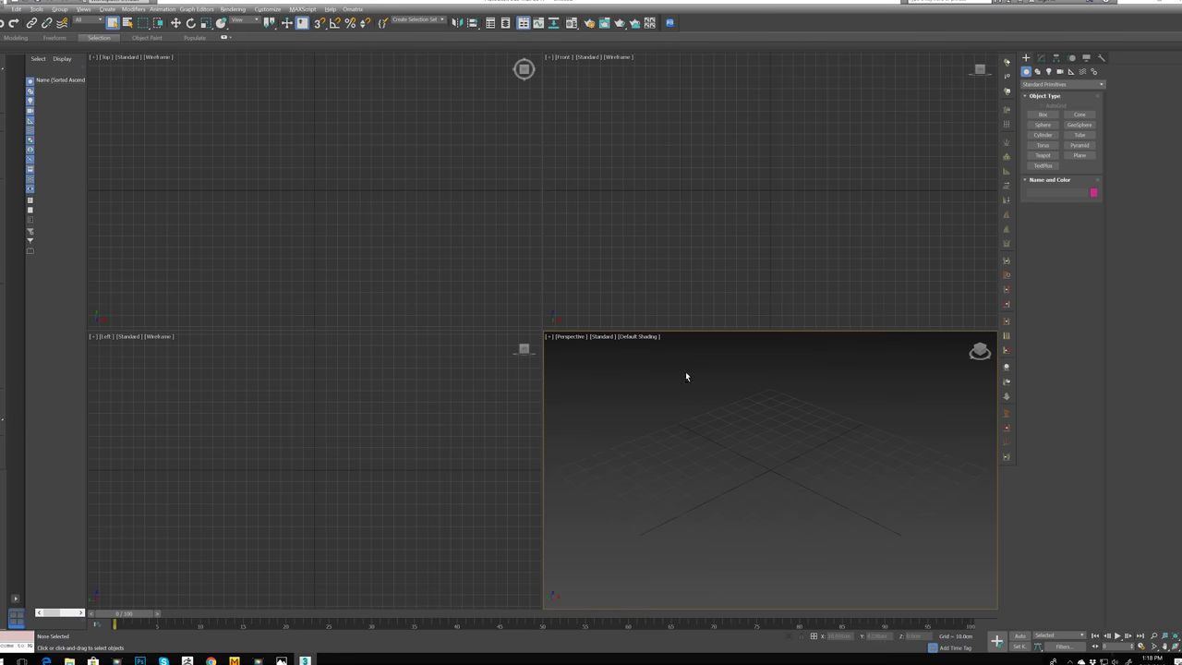
pyautogui.hotkey('alt', 'w')
# Step: Check the system unit scale in Units Setup and accept the current settings
pyautogui.click(268, 9)
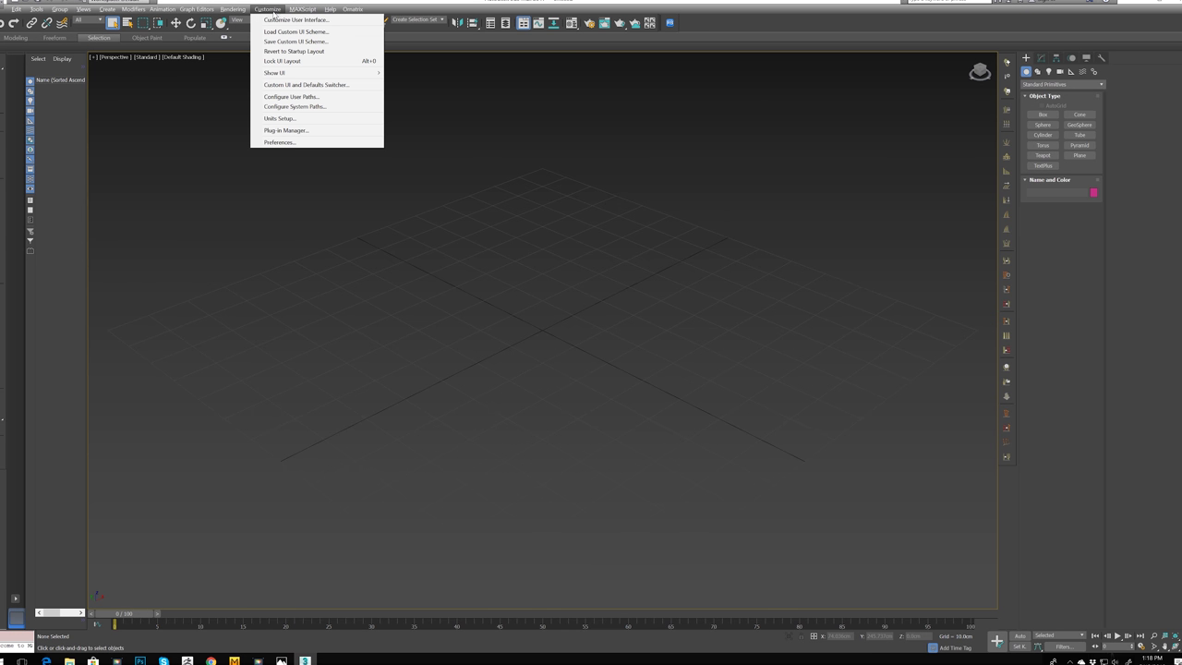
pyautogui.click(279, 119)
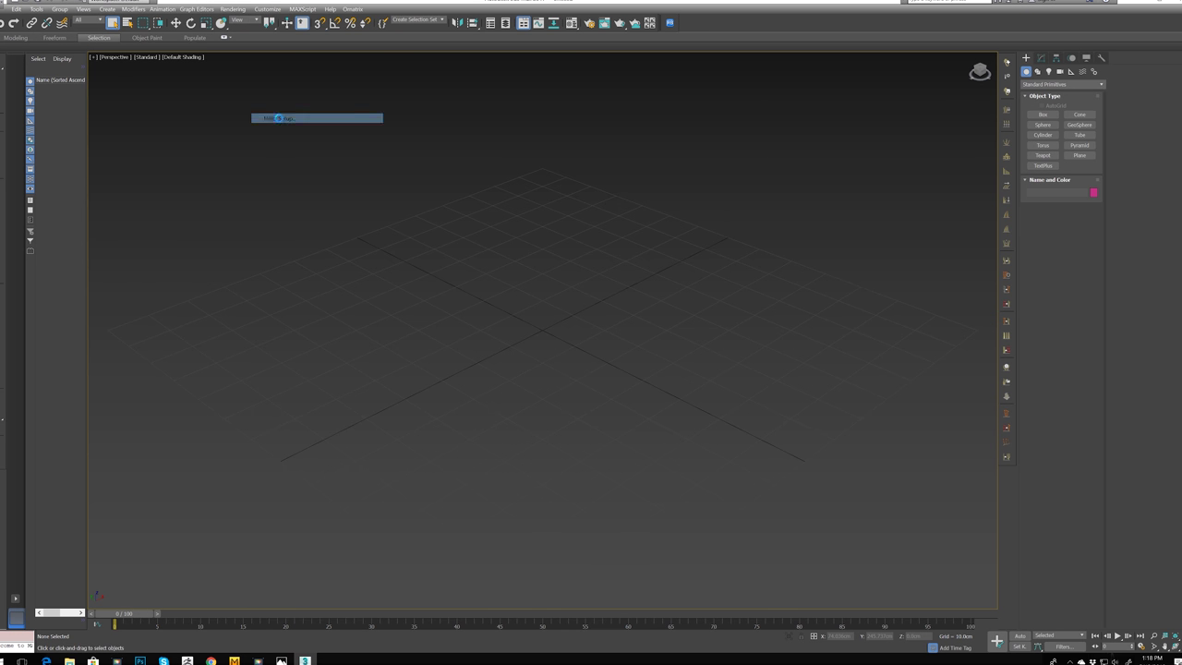
pyautogui.click(578, 249)
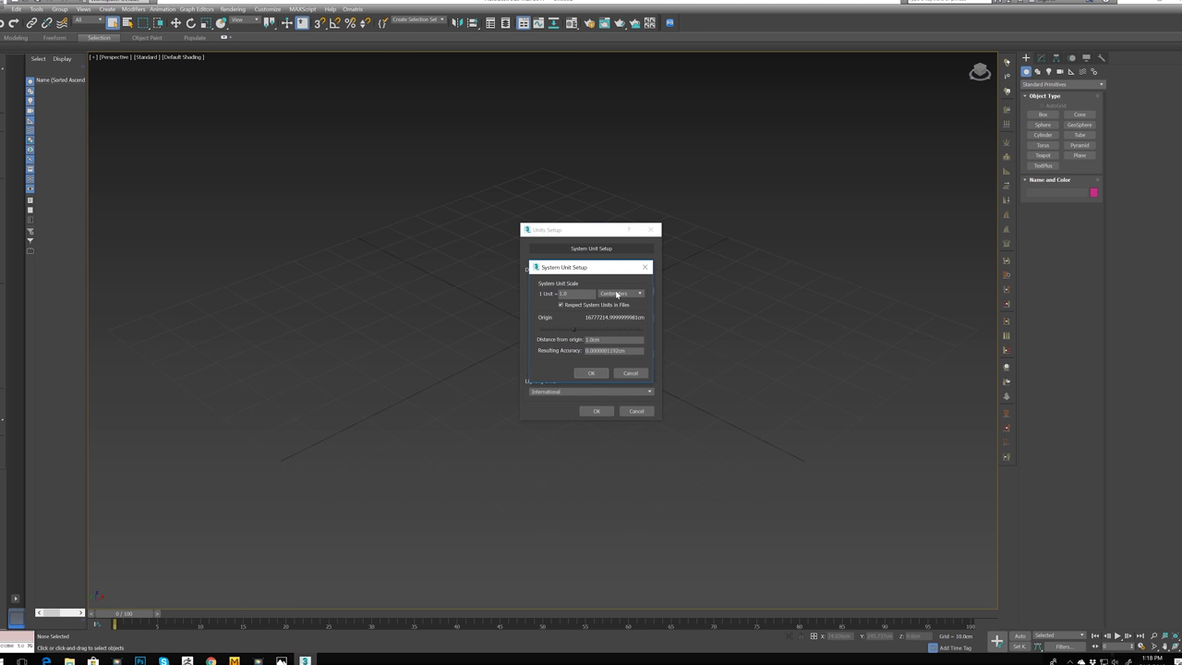
pyautogui.click(591, 372)
pyautogui.click(597, 411)
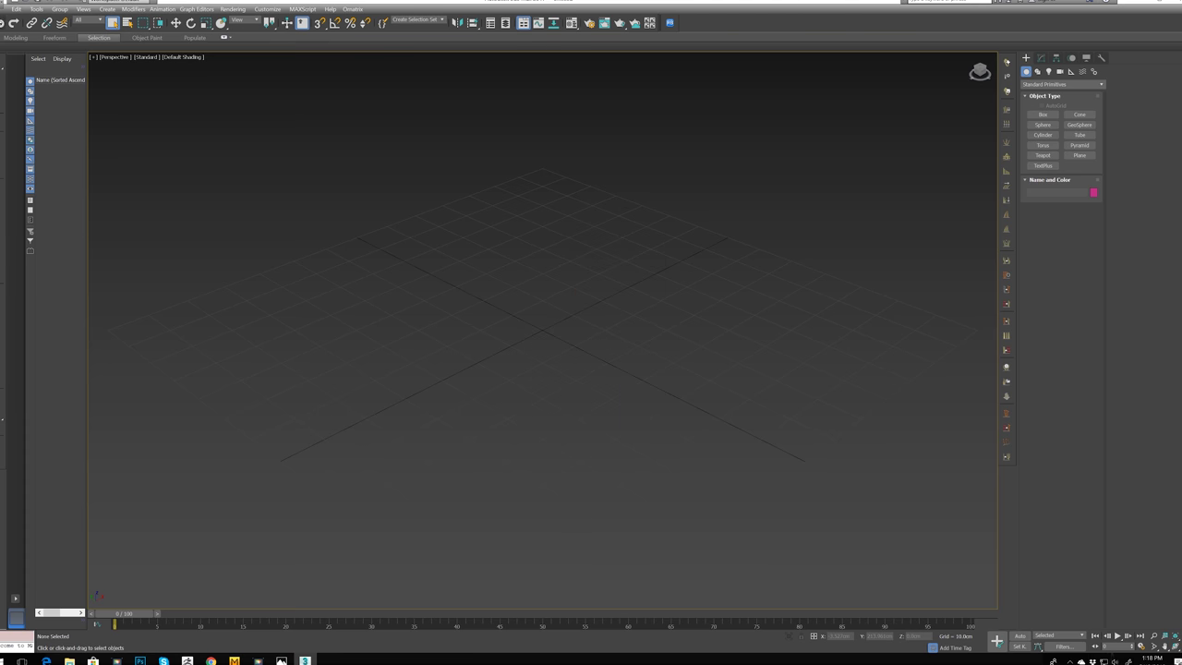
# Step: Import the boy OBJ file from the Desktop as an Editable Poly
pyautogui.hotkey('alt', 'f')
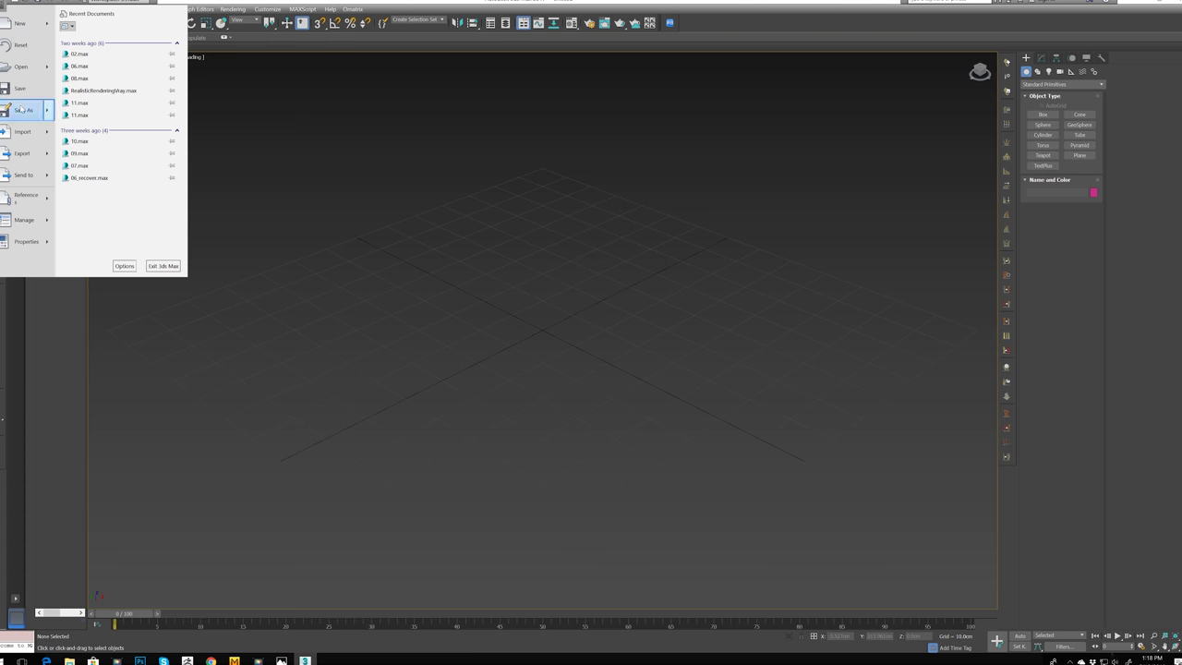
pyautogui.click(37, 134)
pyautogui.click(378, 170)
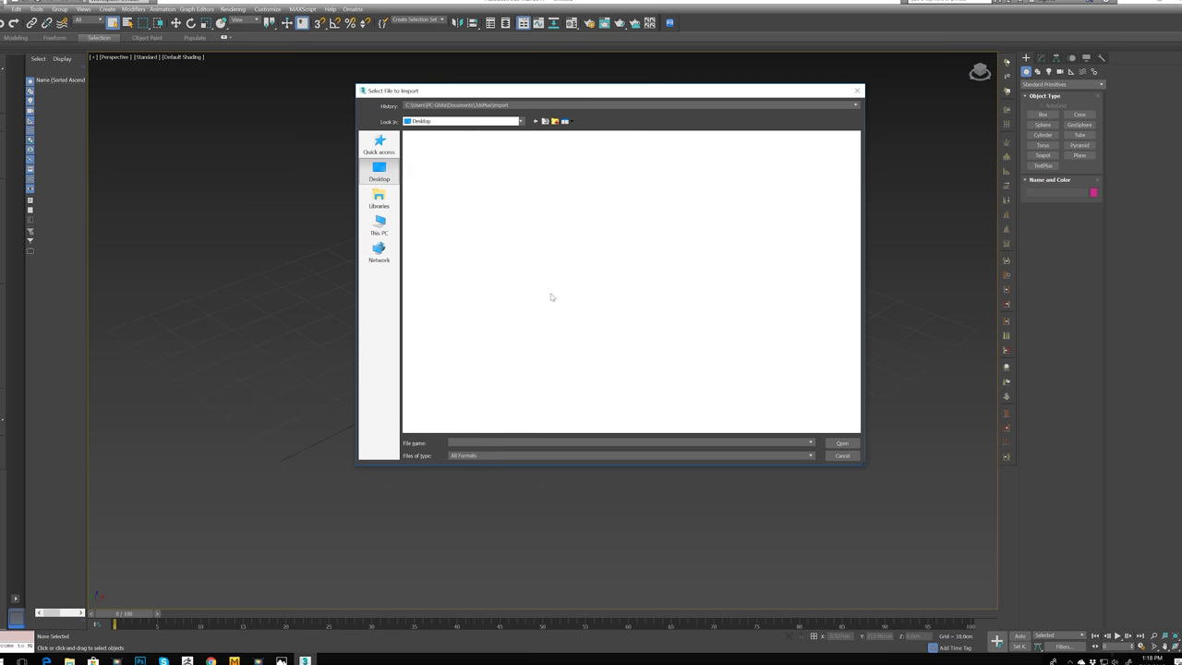
pyautogui.click(672, 223)
pyautogui.doubleClick(672, 223)
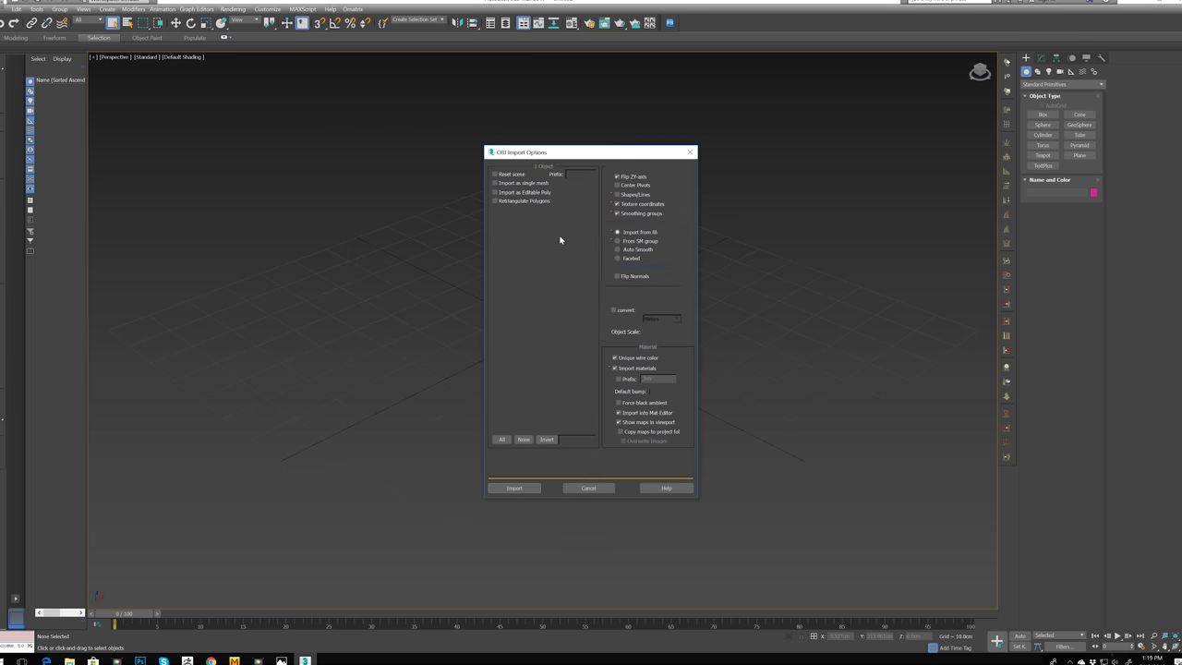
pyautogui.click(495, 192)
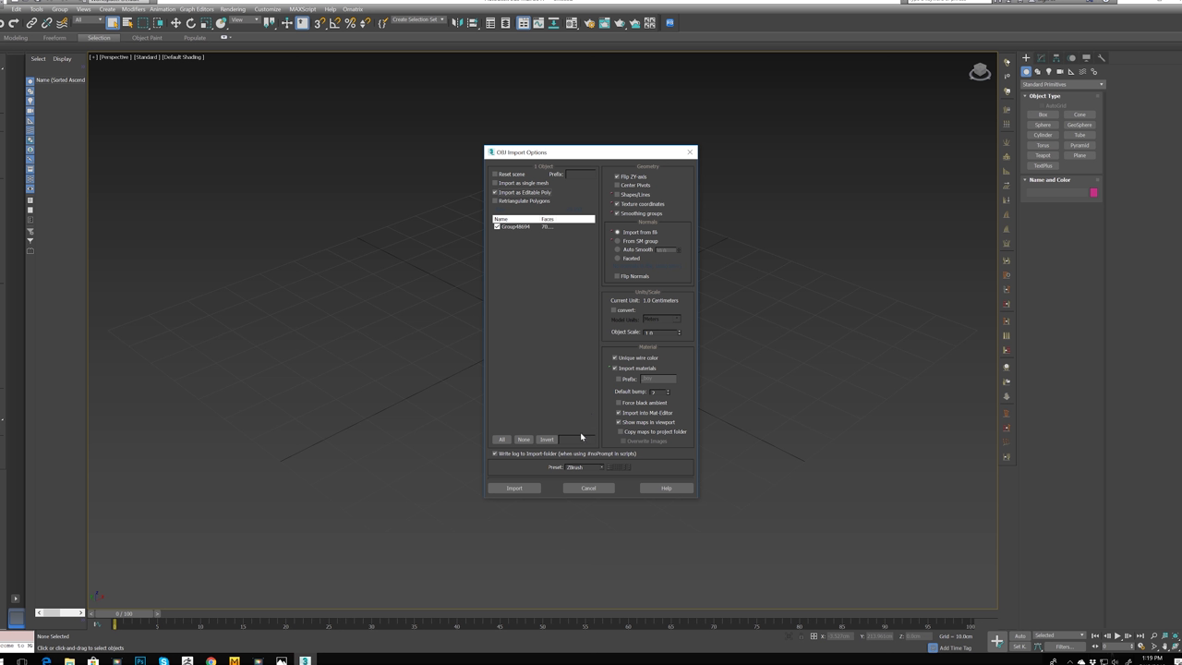
pyautogui.click(523, 487)
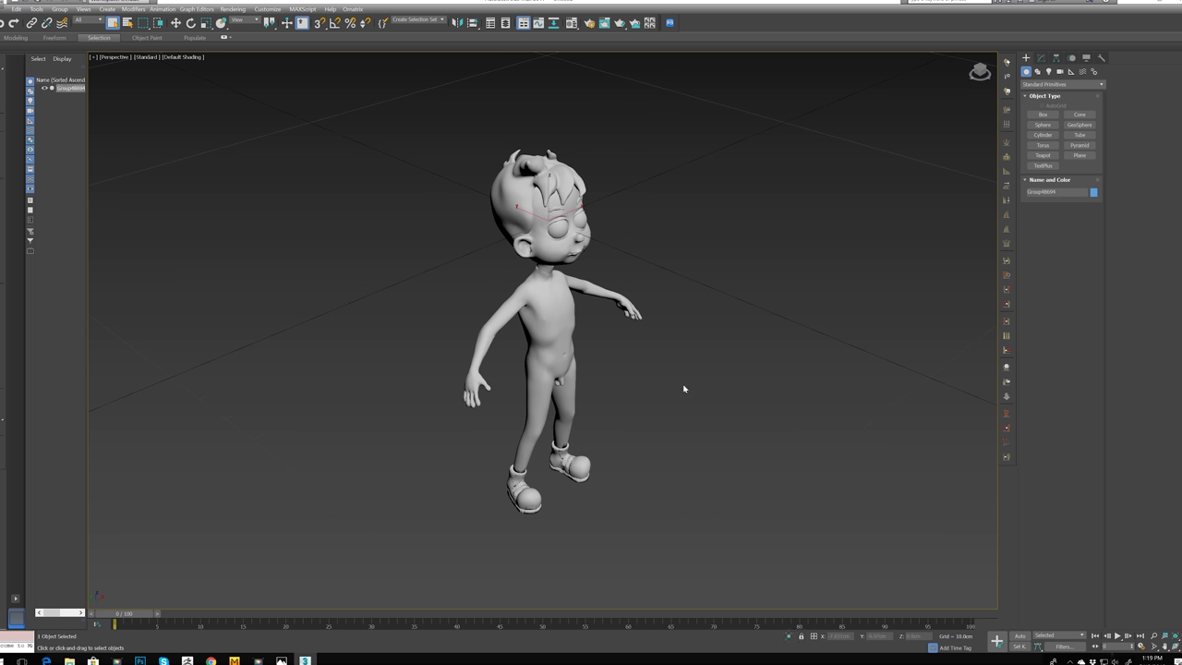
# Step: Reopen the OBJ import options for the boy file on the Desktop and check the ZBrush preset
pyautogui.click(4, 7)
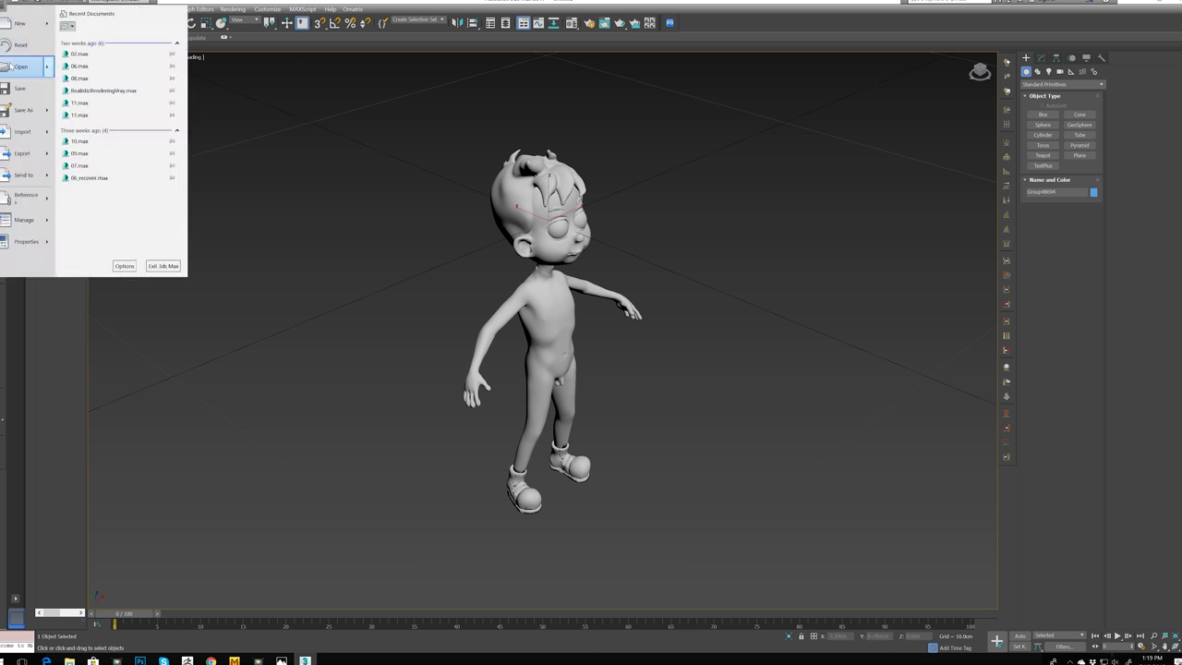
pyautogui.click(28, 118)
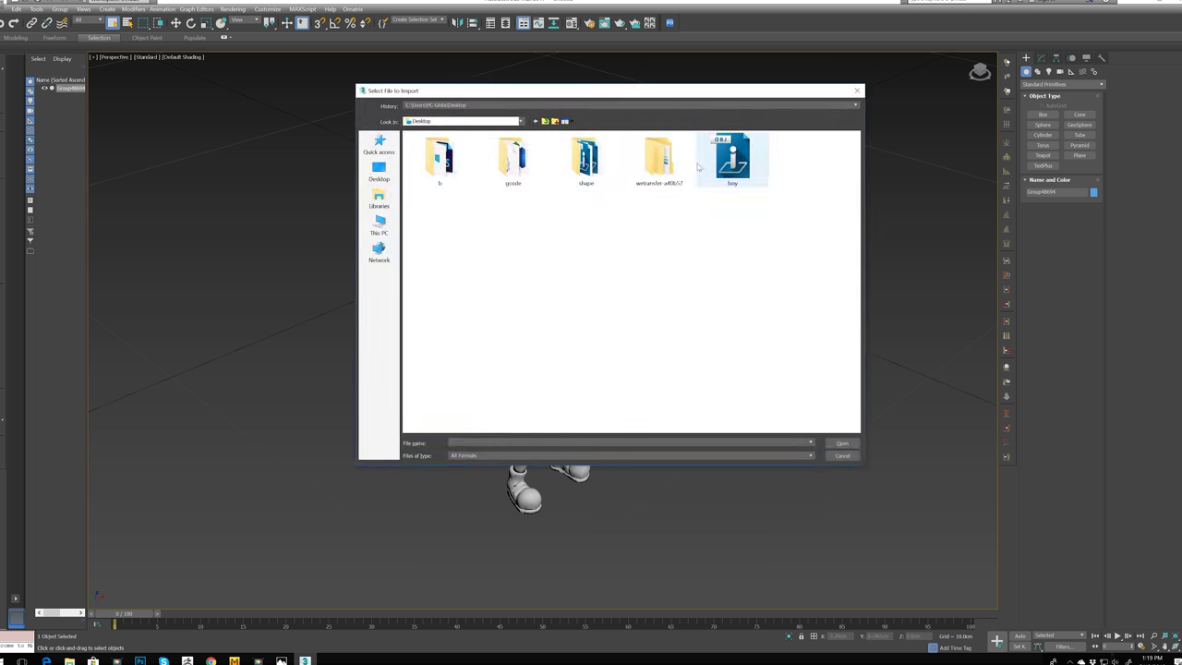
pyautogui.click(729, 159)
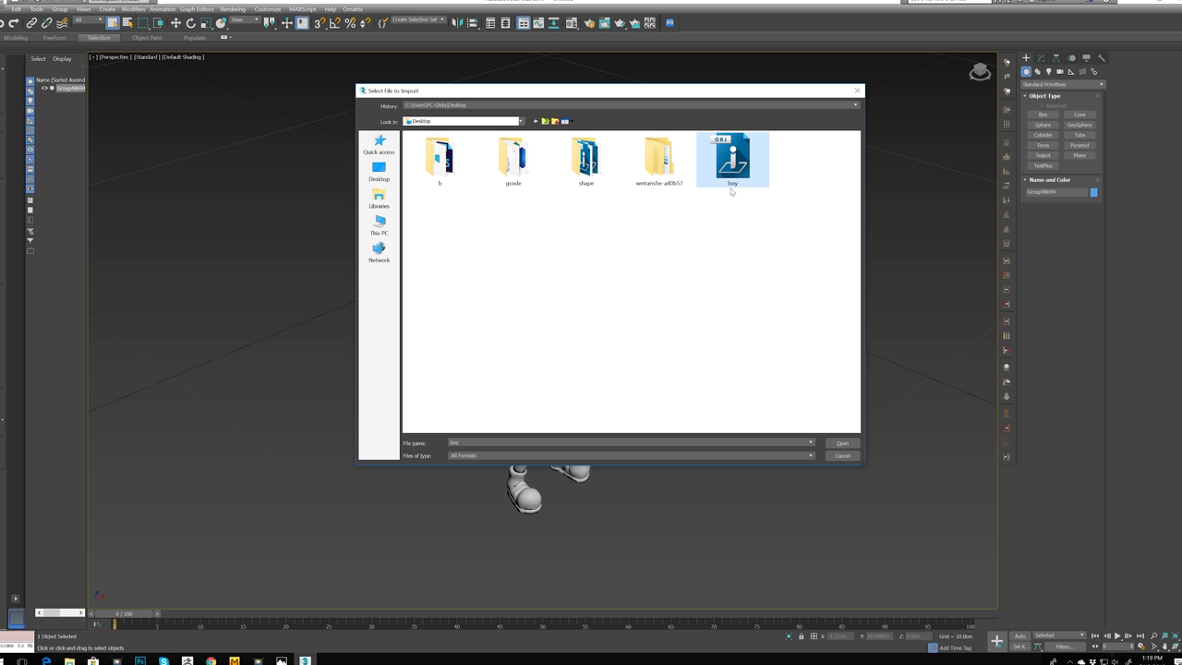
pyautogui.click(837, 444)
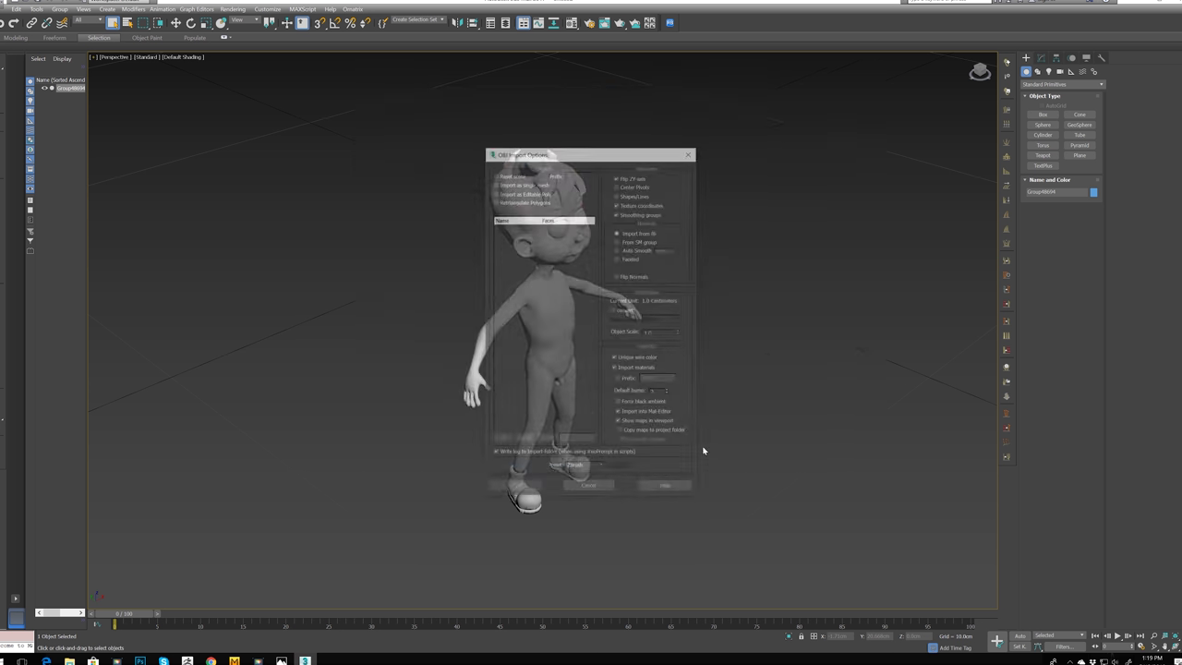
pyautogui.click(600, 469)
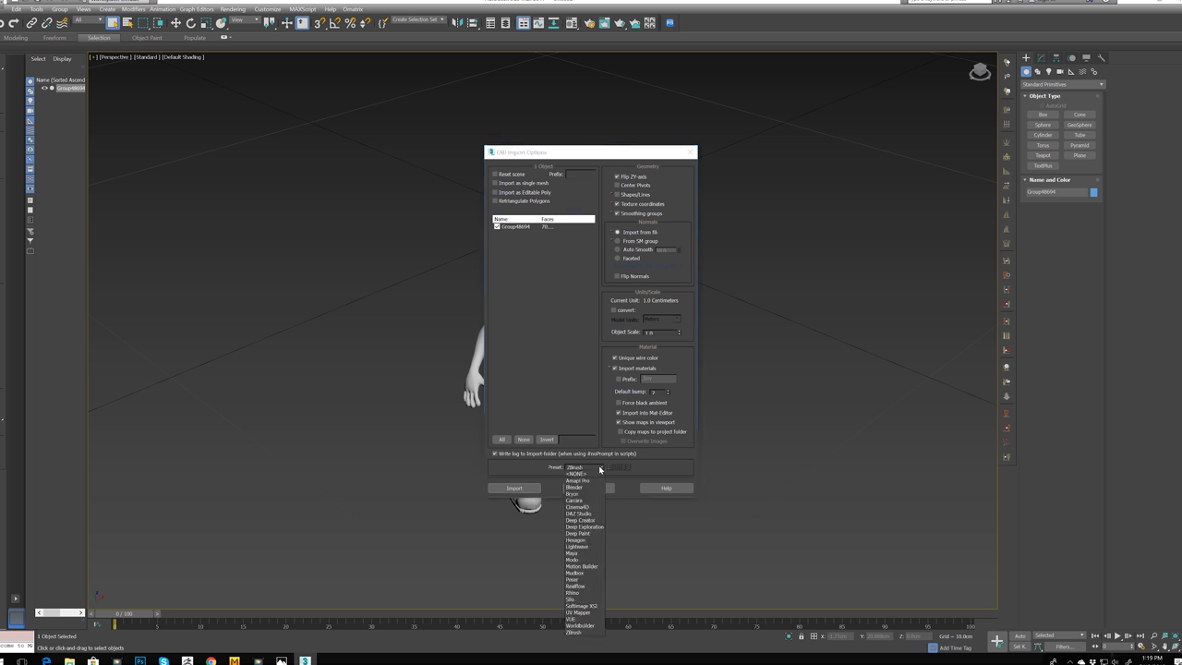
pyautogui.click(600, 469)
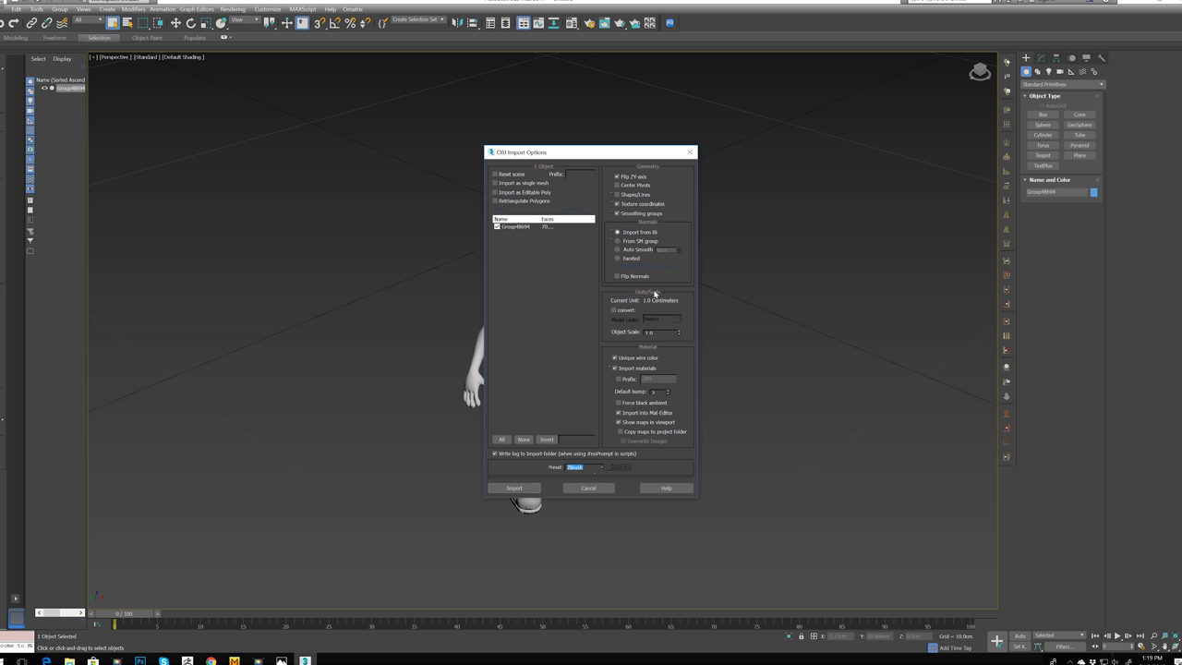
pyautogui.click(519, 490)
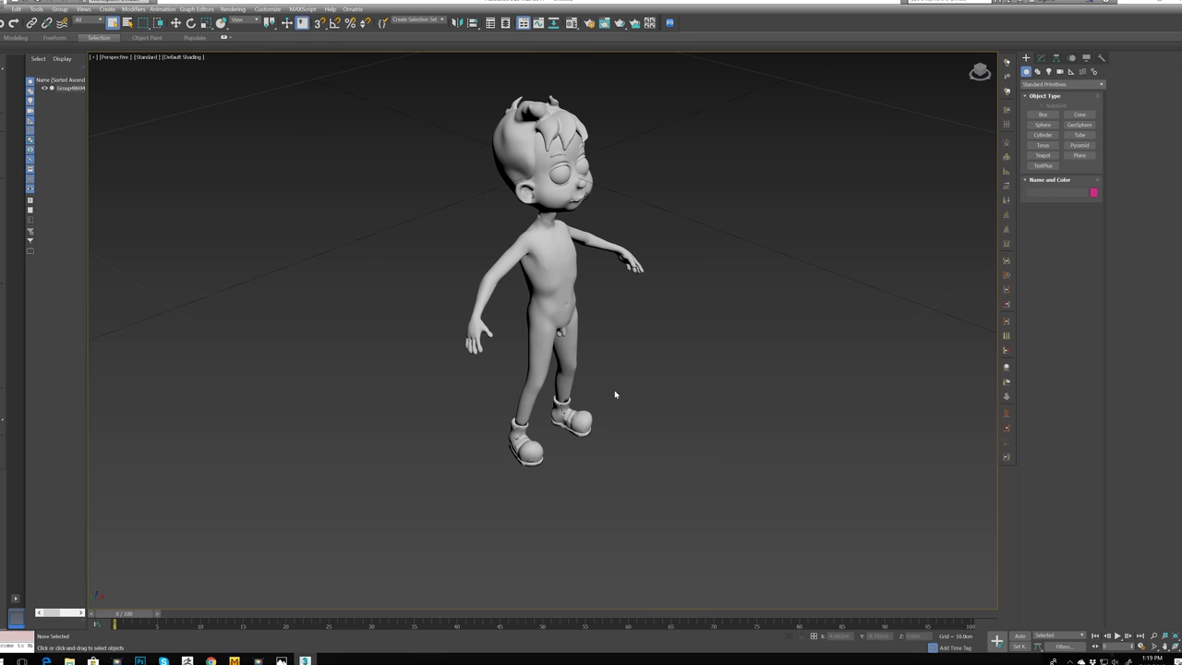
# Step: Move only the character's pivot straight down to the soles of its feet in the Front view
pyautogui.click(565, 372)
pyautogui.keyDown('alt'); pyautogui.moveTo(857, 477); pyautogui.dragTo(814, 468, button='middle'); pyautogui.keyUp('alt')
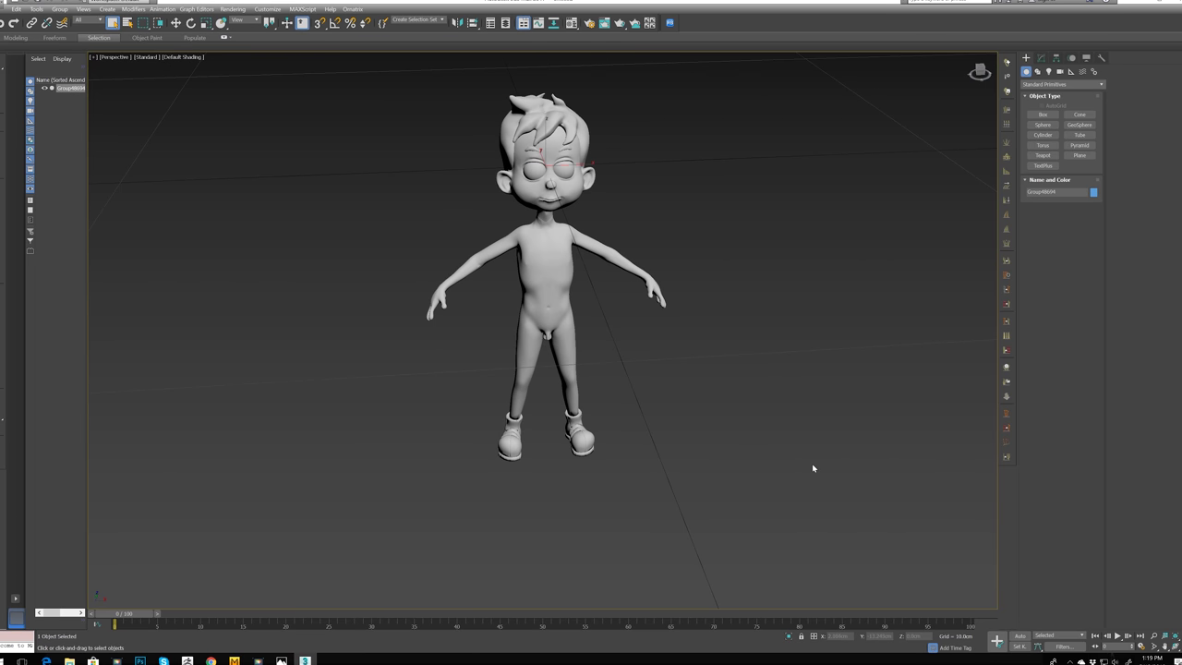
pyautogui.scroll(-5, 813, 468)
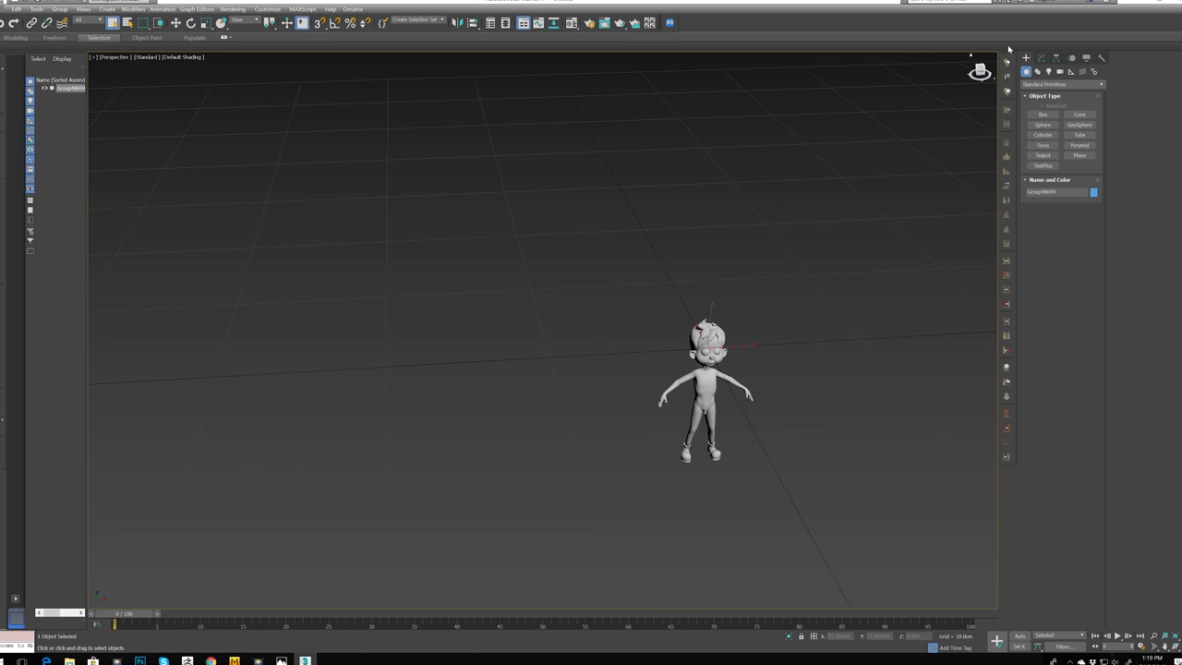
pyautogui.click(1056, 59)
pyautogui.click(1065, 120)
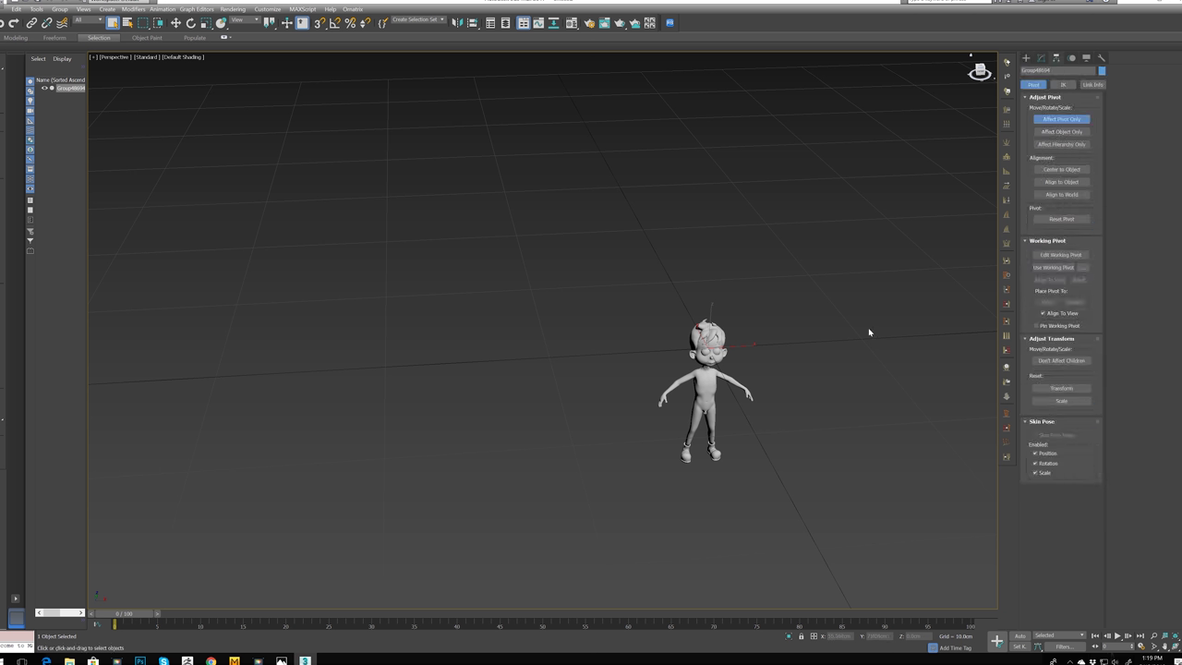
pyautogui.moveTo(871, 330); pyautogui.dragTo(811, 322, button='middle')
pyautogui.press('f')
pyautogui.press('z')
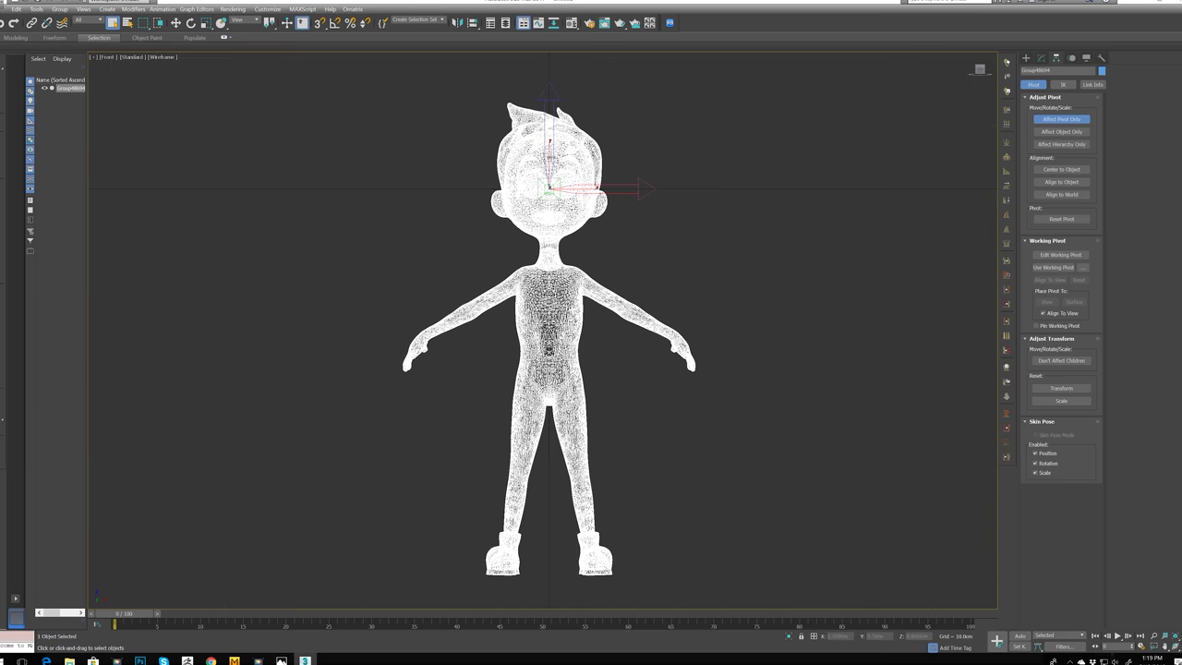
pyautogui.press('w')
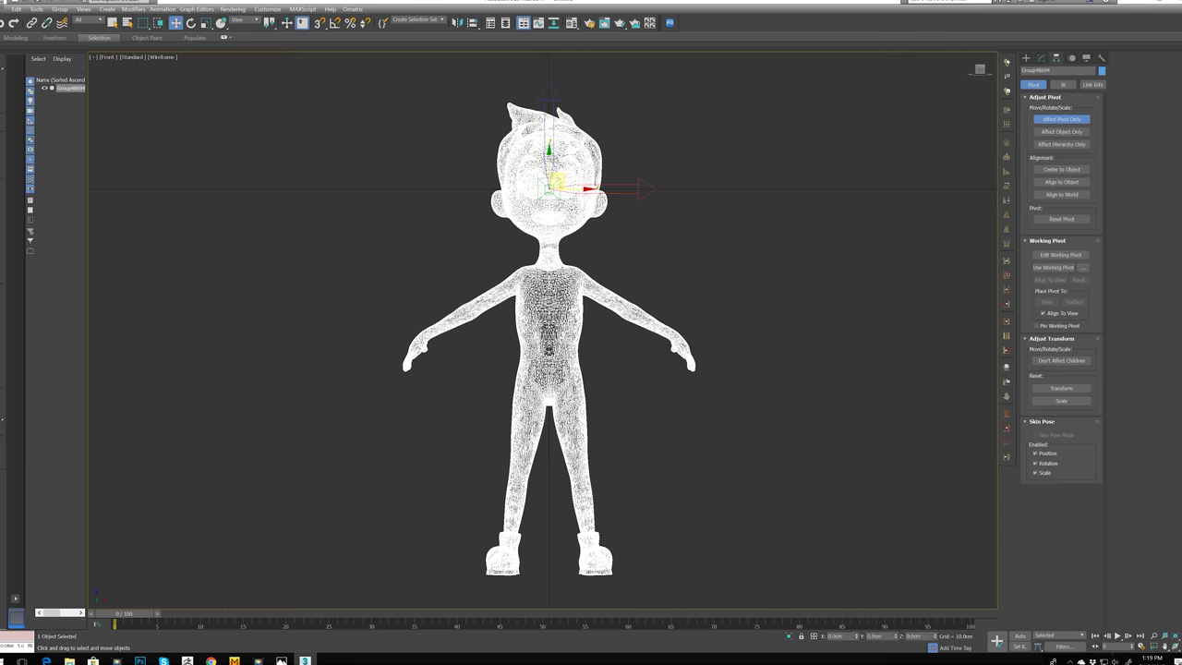
pyautogui.moveTo(546, 157); pyautogui.dragTo(543, 542)
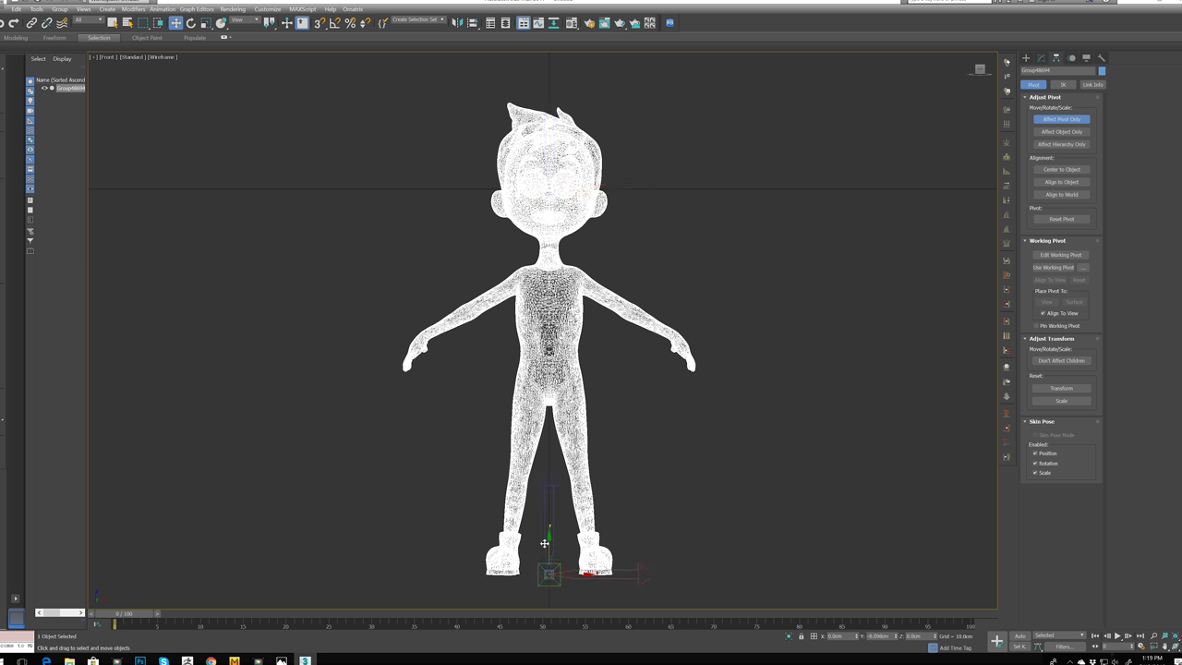
pyautogui.click(1072, 120)
# Step: Raise the character in the Front view until its feet rest on the horizontal grid axis
pyautogui.scroll(-4, 824, 279)
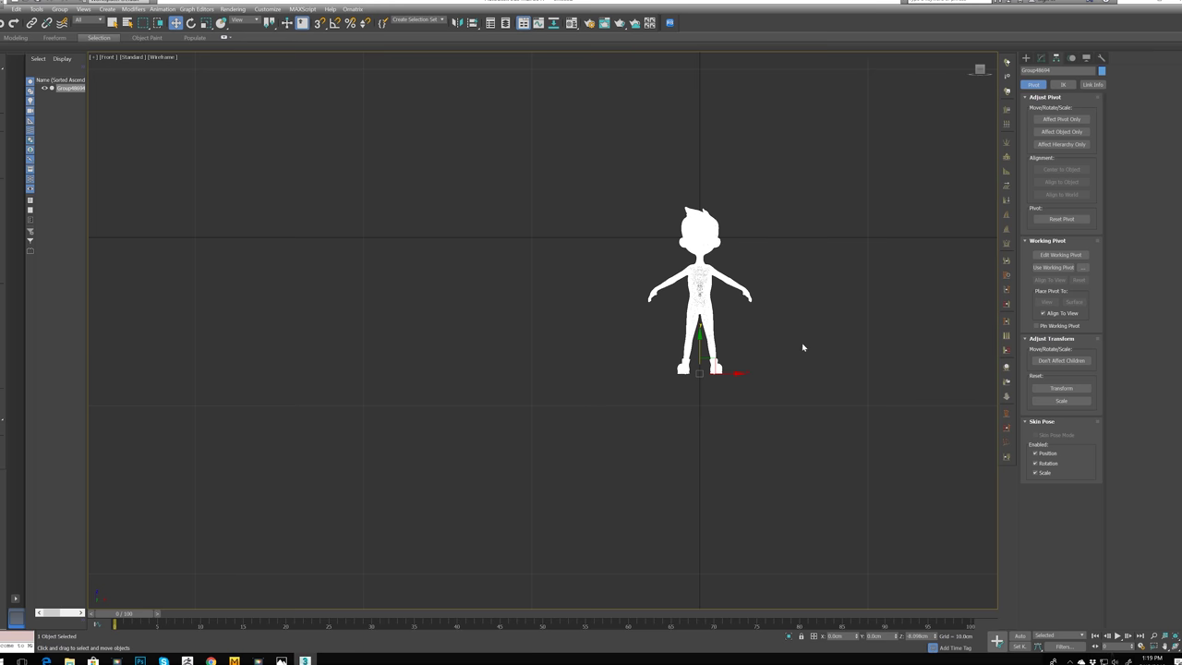
pyautogui.moveTo(804, 339); pyautogui.dragTo(683, 338, button='middle')
pyautogui.scroll(-3, 665, 388)
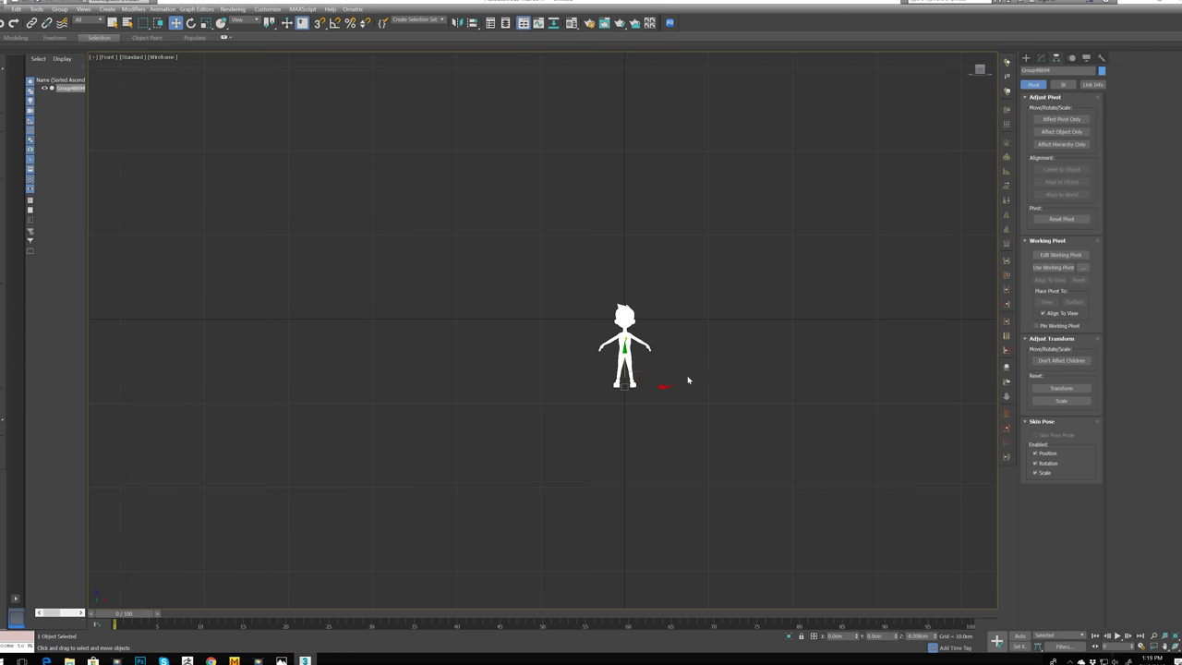
pyautogui.moveTo(631, 359); pyautogui.dragTo(631, 290)
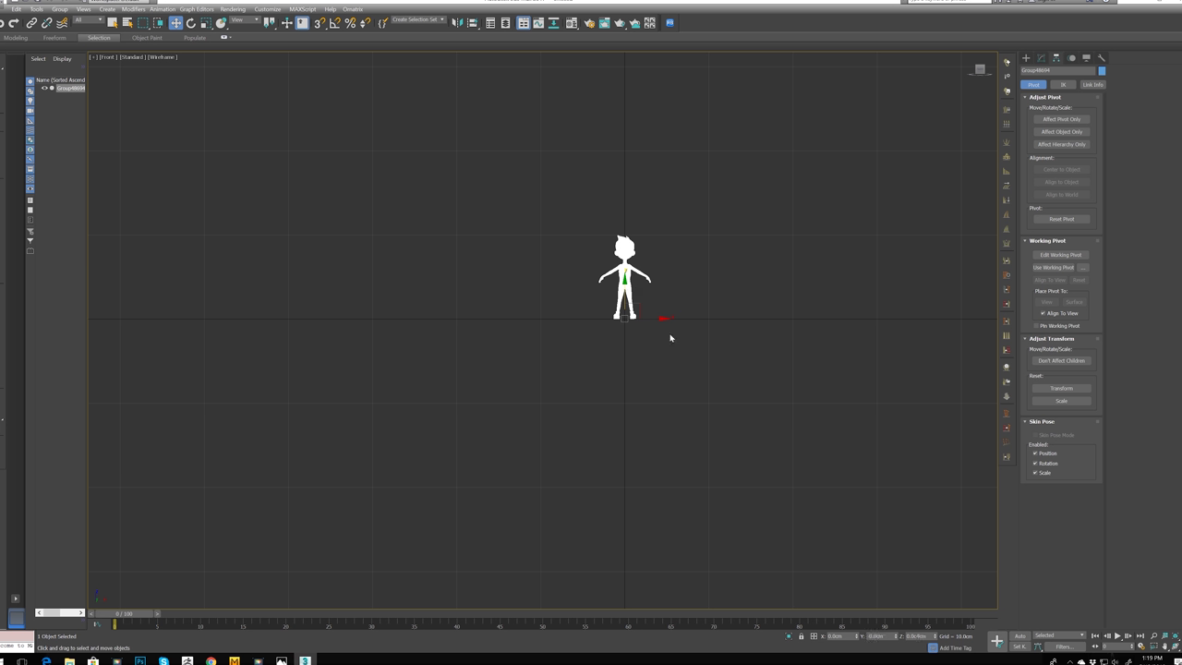
pyautogui.press('p')
pyautogui.scroll(-5, 641, 341)
pyautogui.moveTo(681, 341); pyautogui.dragTo(611, 367, button='middle')
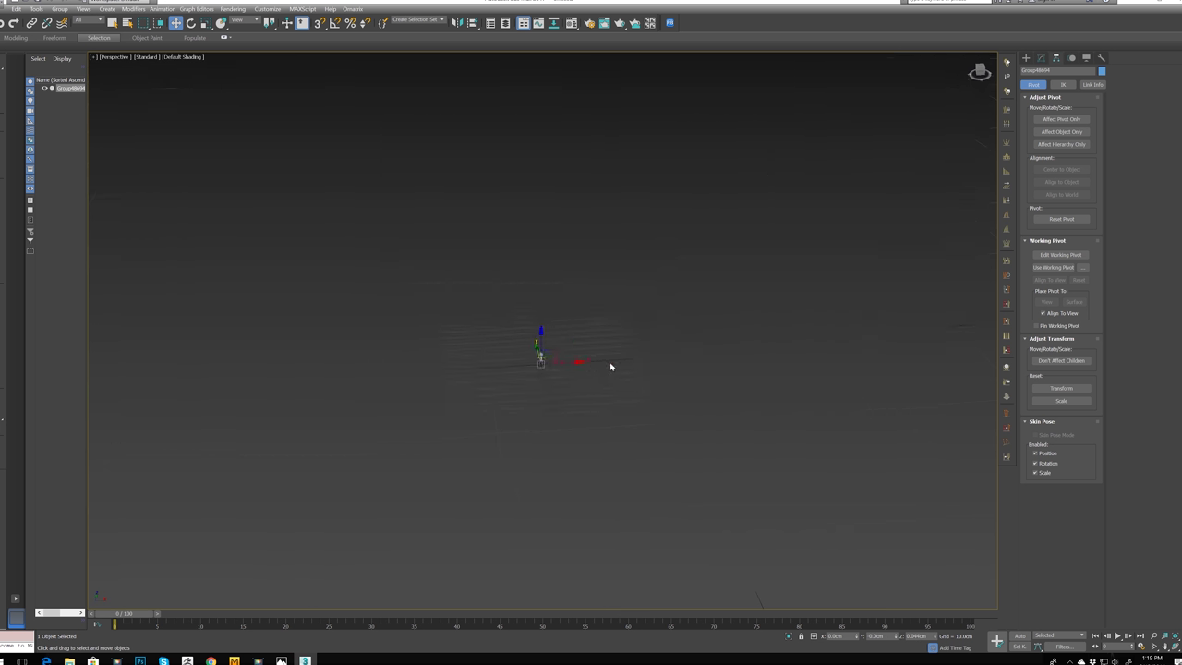
# Step: Create a plane beside the character in the Front view, about 41 cm long and 12 cm wide
pyautogui.press('f')
pyautogui.scroll(-6, 680, 357)
pyautogui.moveTo(742, 357); pyautogui.dragTo(587, 369, button='middle')
pyautogui.scroll(-2, 586, 370)
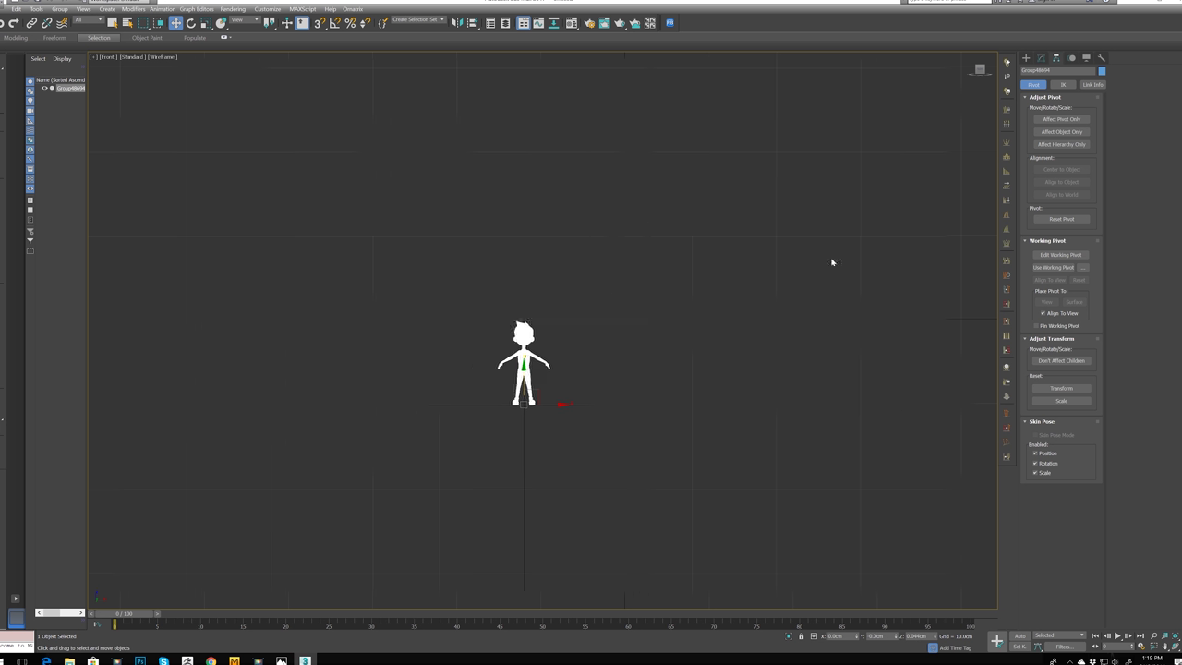
pyautogui.click(1025, 58)
pyautogui.click(1082, 156)
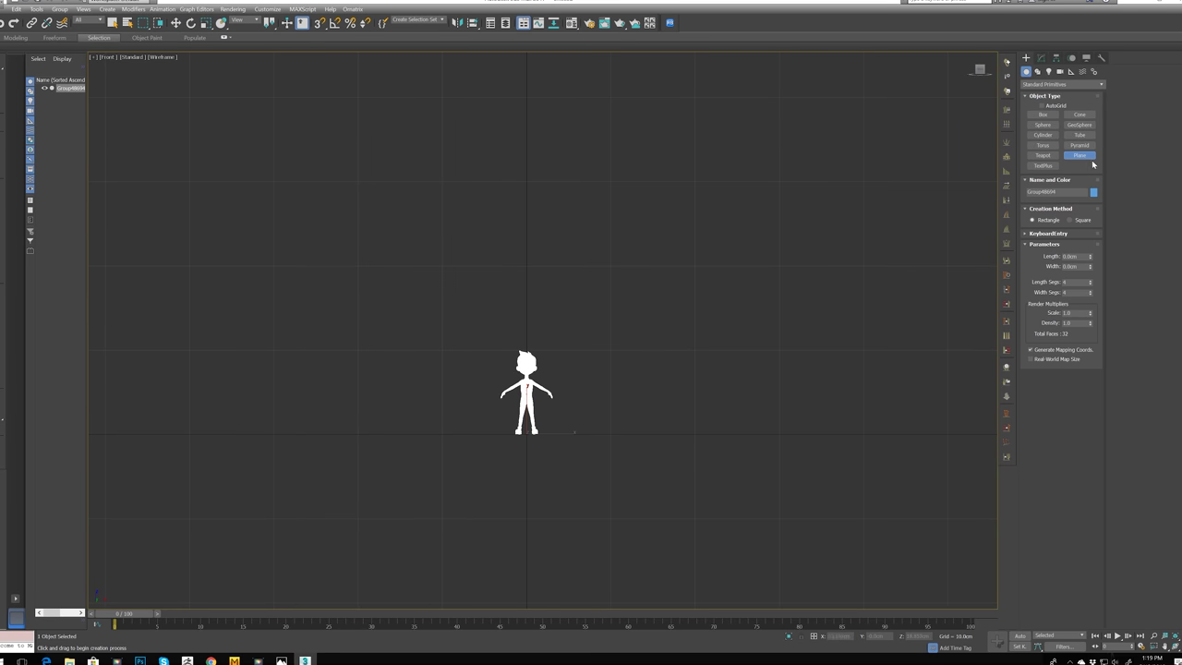
pyautogui.moveTo(551, 232); pyautogui.dragTo(523, 256, button='middle')
pyautogui.moveTo(559, 114); pyautogui.dragTo(657, 456)
pyautogui.rightClick(700, 446)
# Step: Set the plane's length to 120 cm and move the plane up so its base stands on the ground line
pyautogui.click(1041, 58)
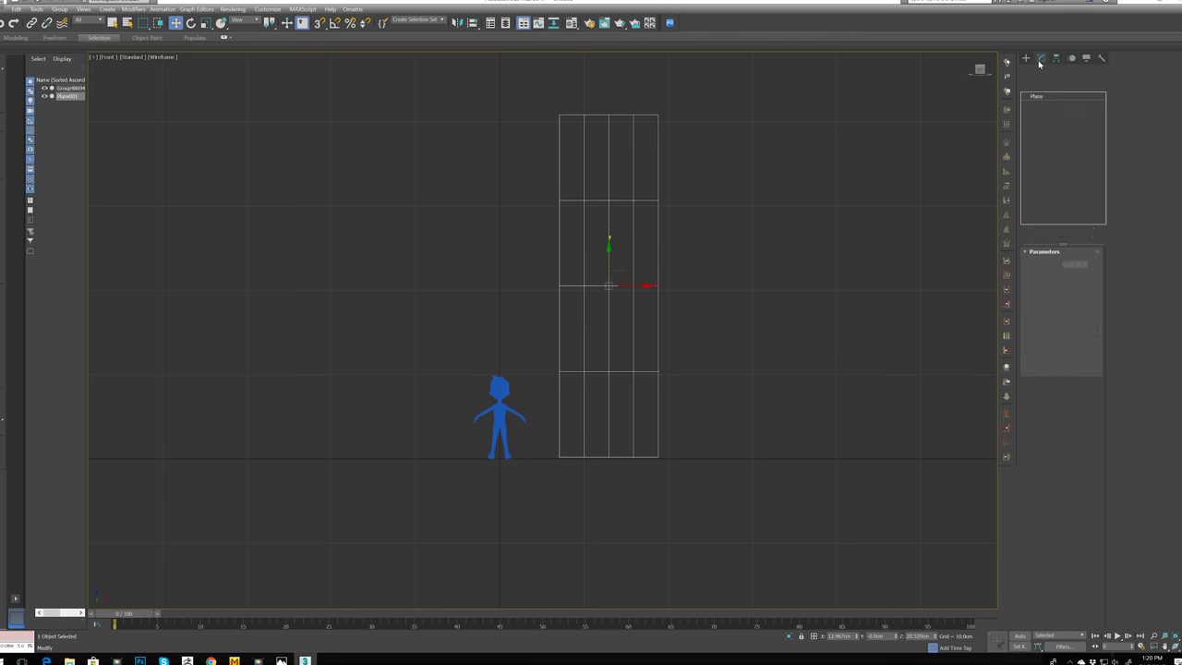
pyautogui.doubleClick(1082, 265)
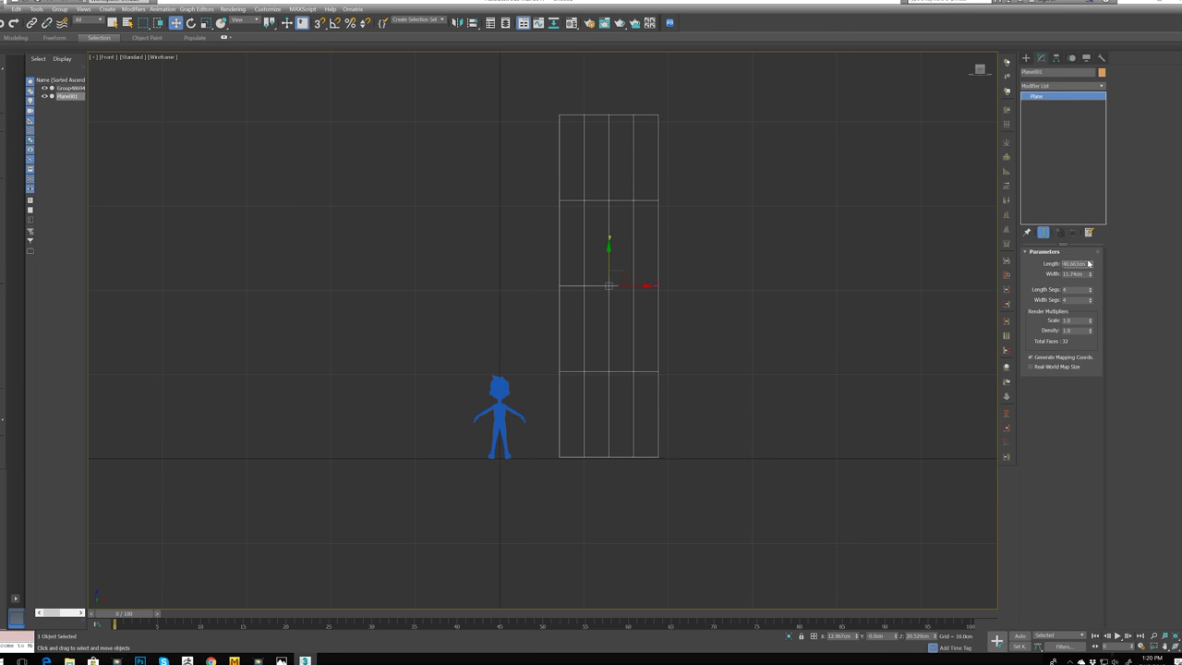
pyautogui.doubleClick(1083, 265)
pyautogui.scroll(-5, 766, 390)
pyautogui.scroll(5, 682, 342)
pyautogui.moveTo(686, 414); pyautogui.dragTo(690, 248)
pyautogui.moveTo(698, 265); pyautogui.dragTo(648, 182, button='middle')
# Step: Scale the character uniformly to about 1201 percent so its height matches the reference plane
pyautogui.click(582, 432)
pyautogui.press('r')
pyautogui.scroll(-4, 580, 439)
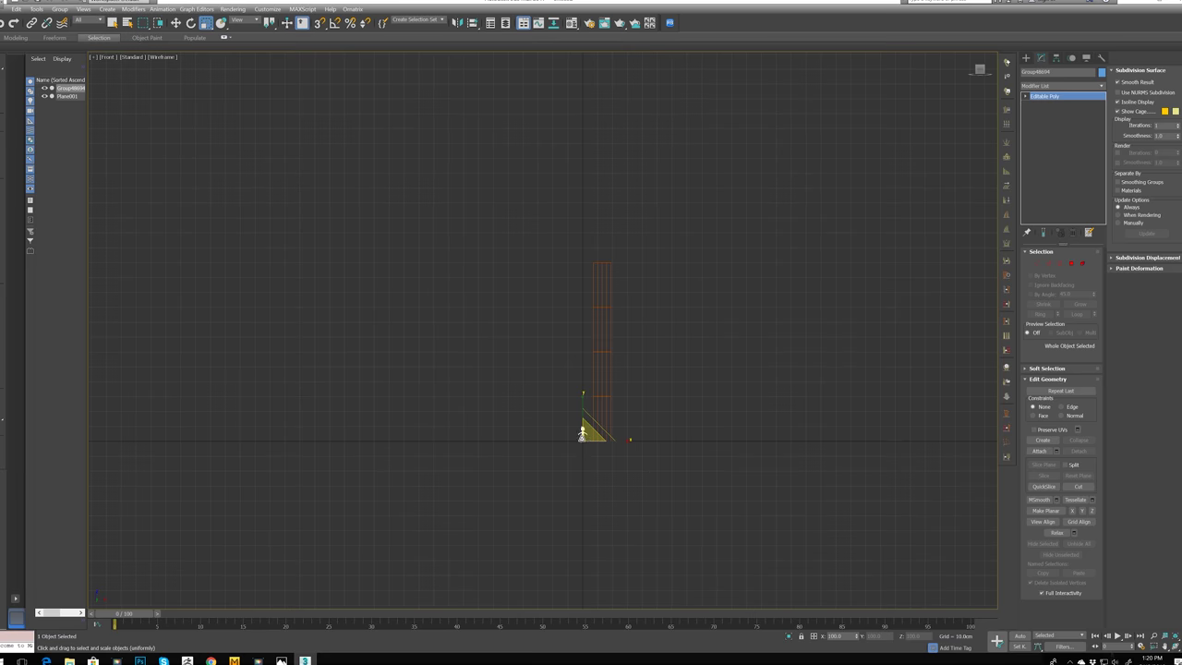
pyautogui.moveTo(579, 451); pyautogui.dragTo(667, 196)
pyautogui.keyDown('ctrl'); pyautogui.keyDown('alt'); pyautogui.moveTo(666, 196); pyautogui.dragTo(709, 96, button='middle'); pyautogui.keyUp('alt'); pyautogui.keyUp('ctrl')
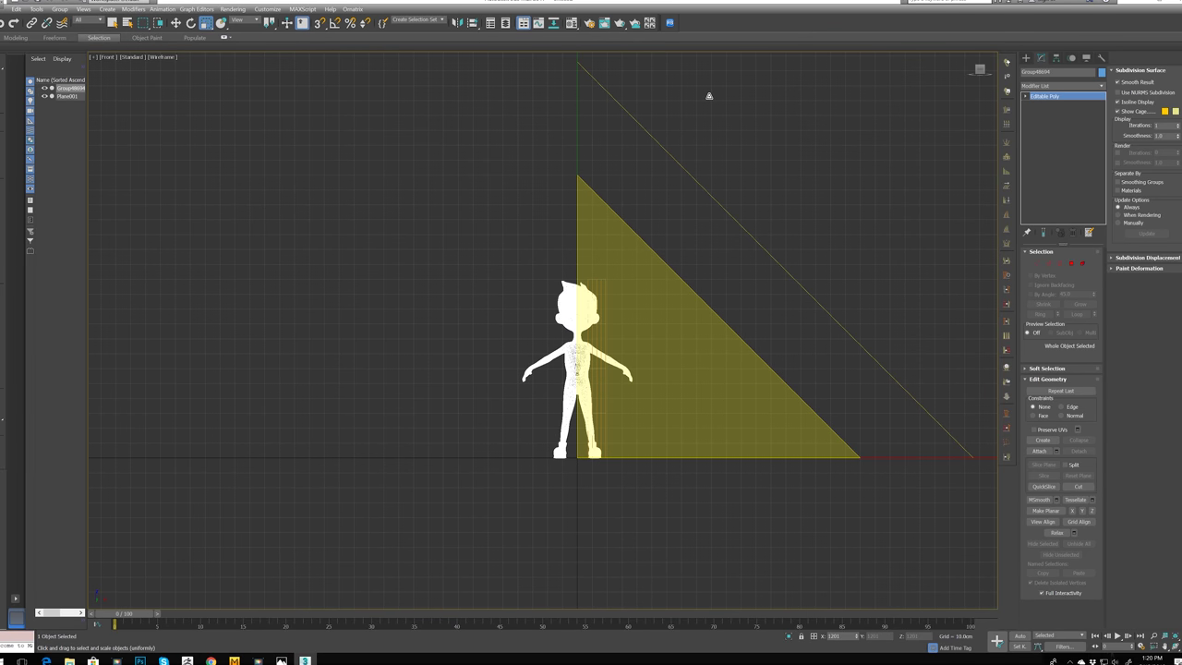
pyautogui.press('z')
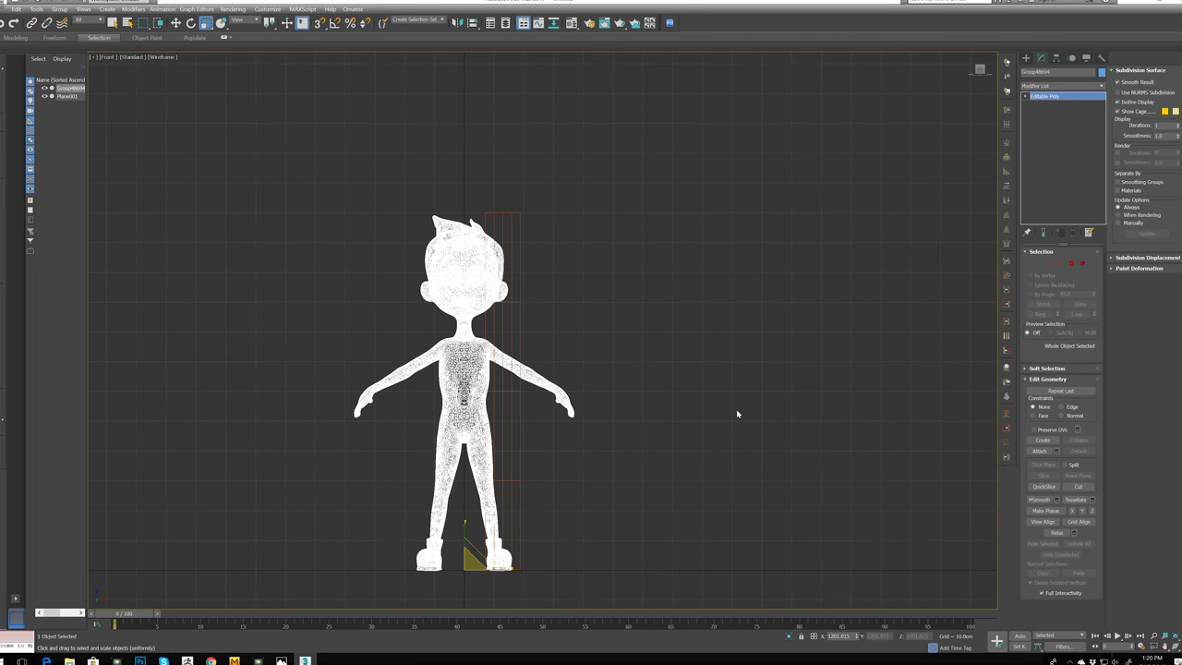
# Step: Delete the reference plane beside the character in the Perspective view
pyautogui.press('p')
pyautogui.moveTo(676, 286); pyautogui.dragTo(670, 334, button='middle')
pyautogui.scroll(4, 675, 343)
pyautogui.click(427, 370)
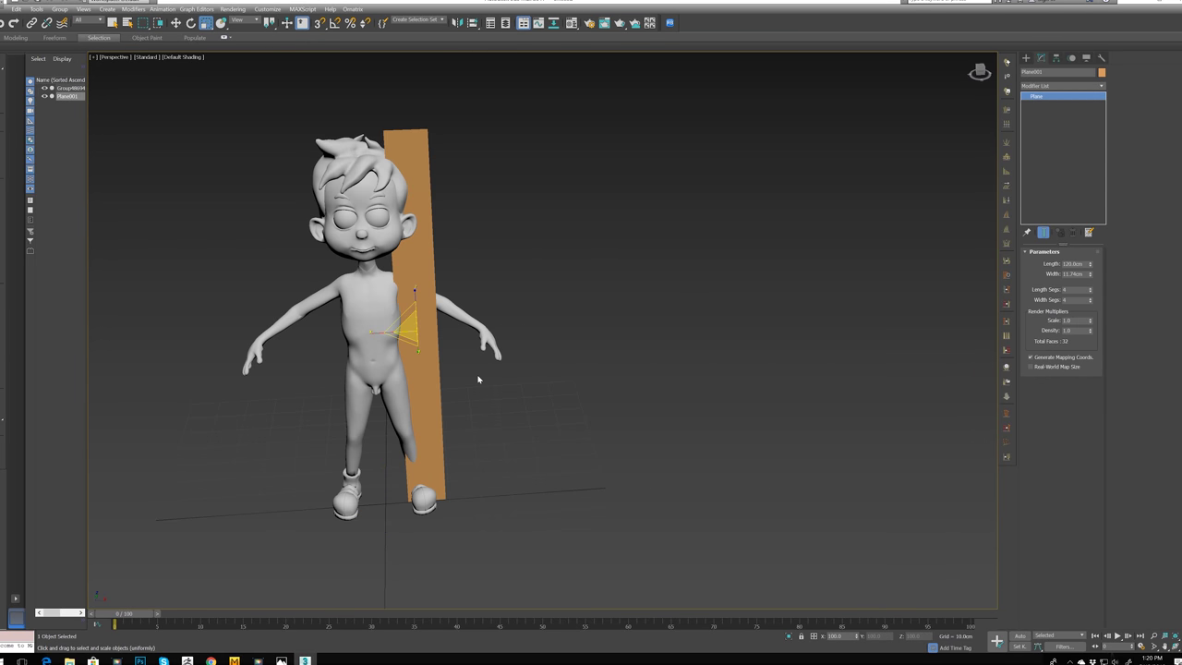
pyautogui.press('Delete')
# Step: Select the character and apply Reset XForm to it
pyautogui.click(485, 344)
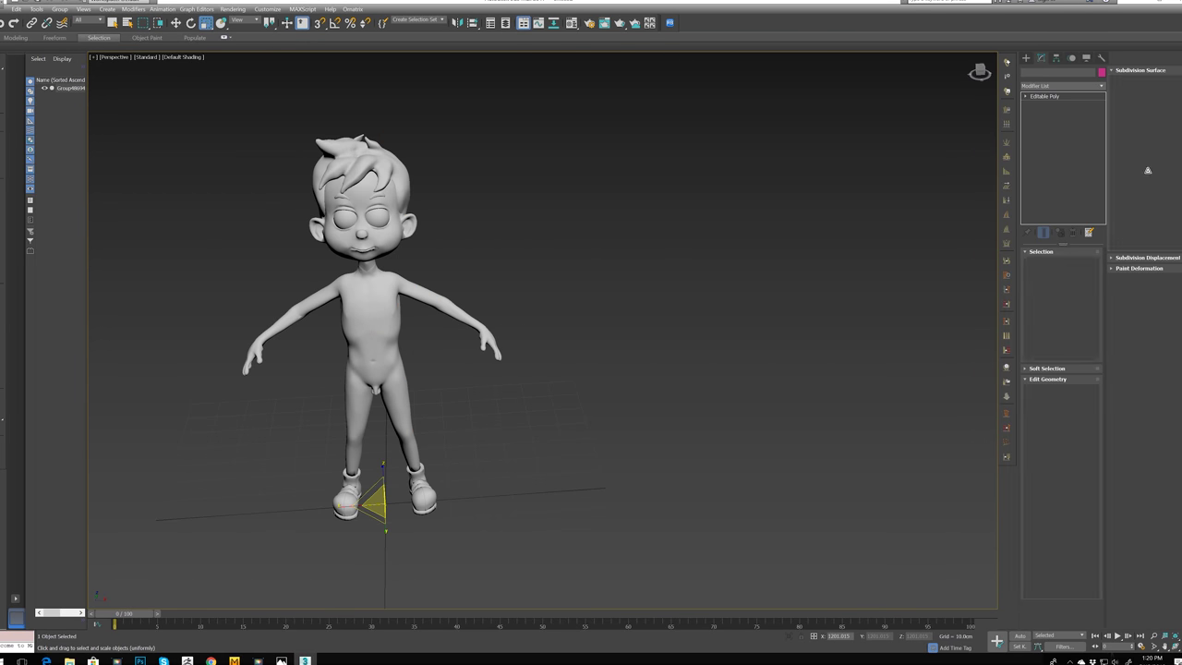
pyautogui.click(1101, 58)
pyautogui.click(1060, 178)
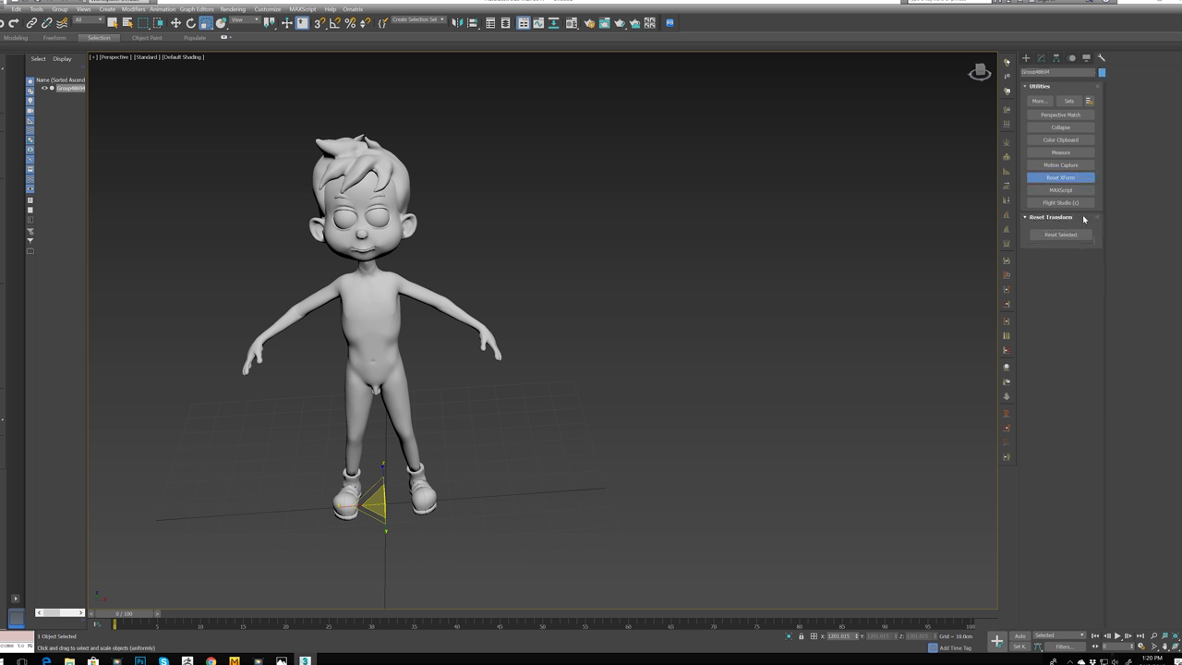
pyautogui.click(1074, 234)
# Step: Convert the character to an Editable Poly to collapse its modifier stack
pyautogui.moveTo(520, 333); pyautogui.dragTo(549, 332, button='middle')
pyautogui.rightClick(493, 335)
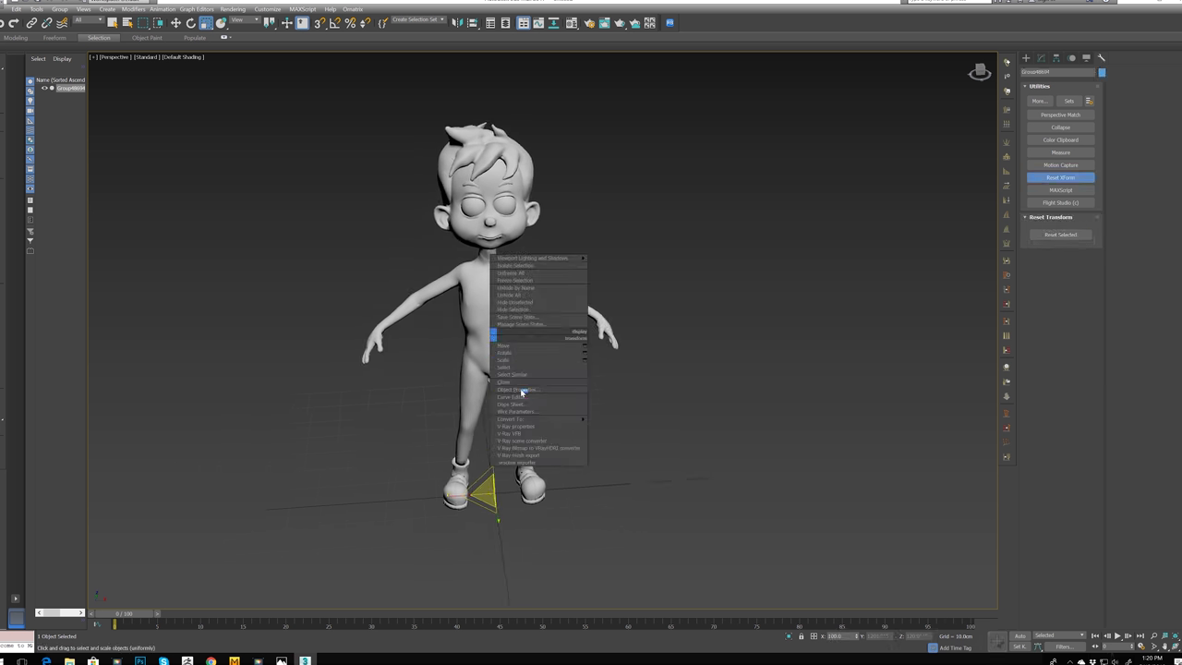
pyautogui.click(623, 425)
pyautogui.keyDown('alt'); pyautogui.moveTo(640, 429); pyautogui.dragTo(608, 406, button='middle'); pyautogui.keyUp('alt')
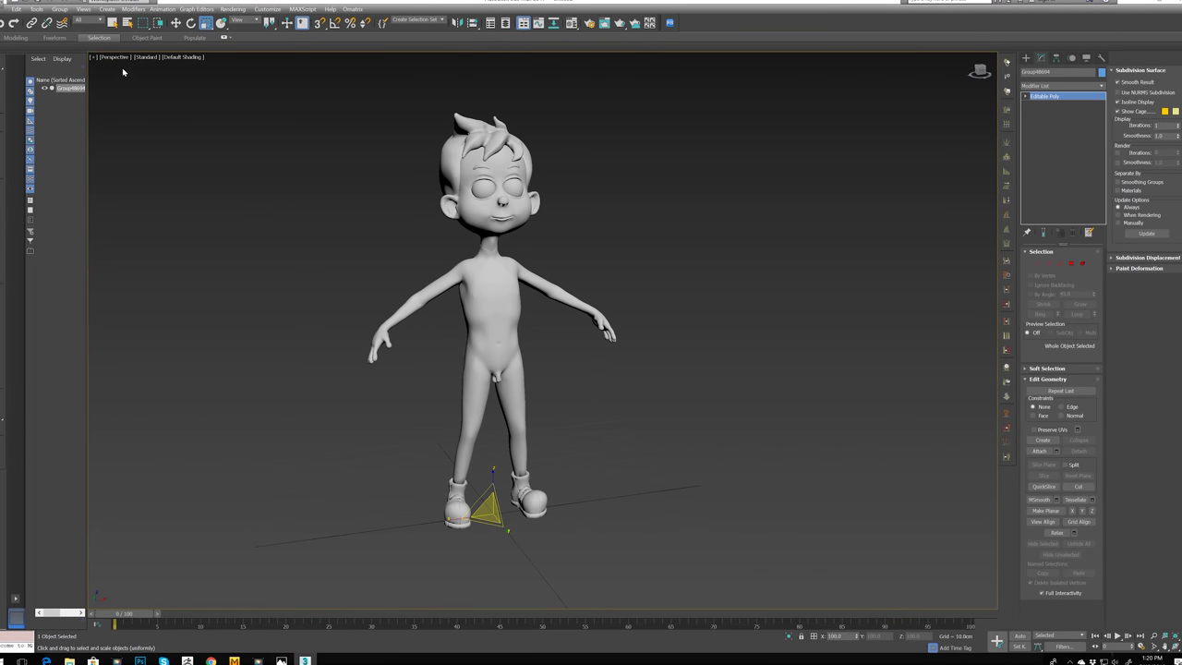
# Step: Export the scaled character to the Desktop in OBJ format, overwriting the existing boy file
pyautogui.click(6, 8)
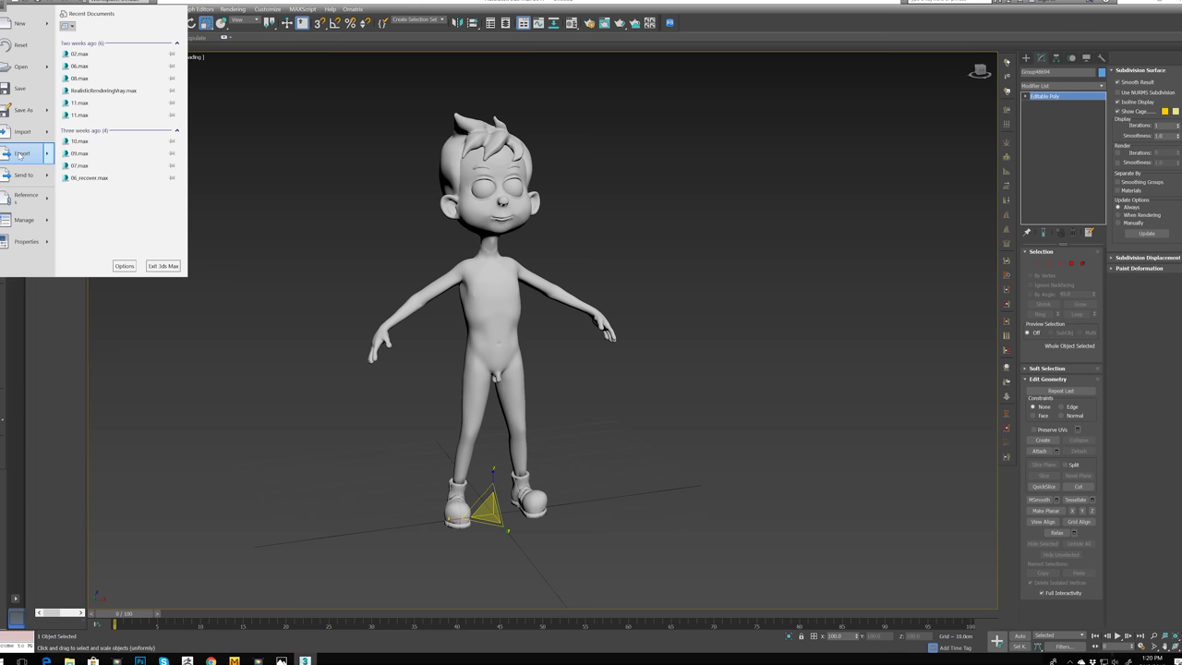
pyautogui.click(20, 153)
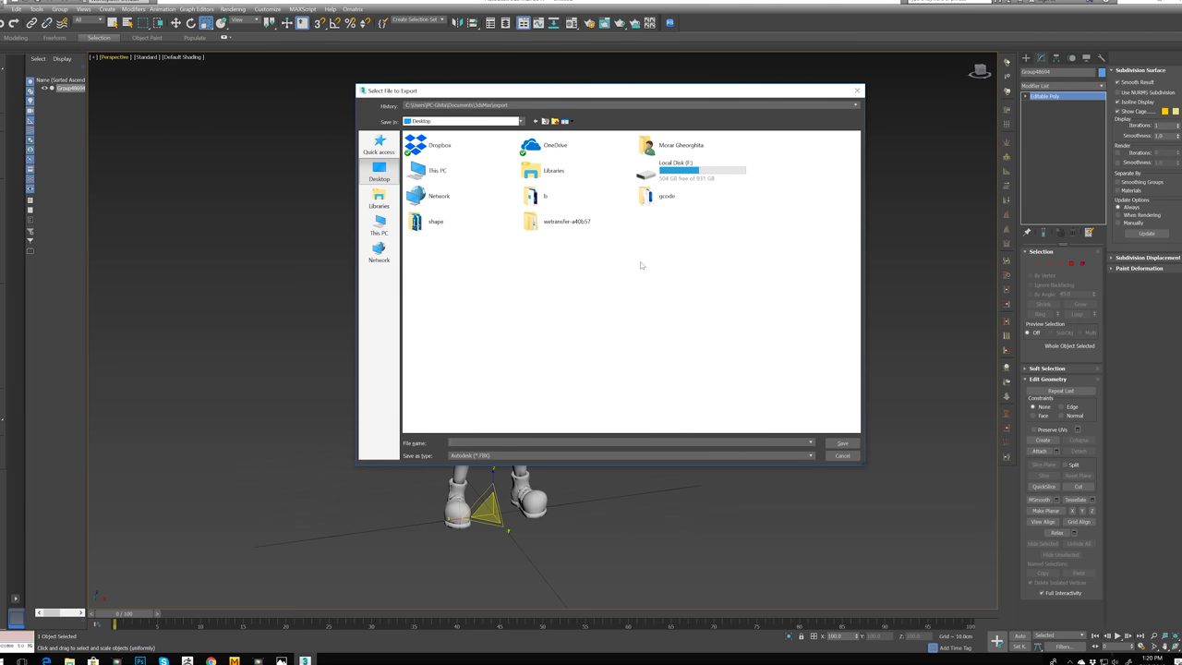
pyautogui.click(491, 456)
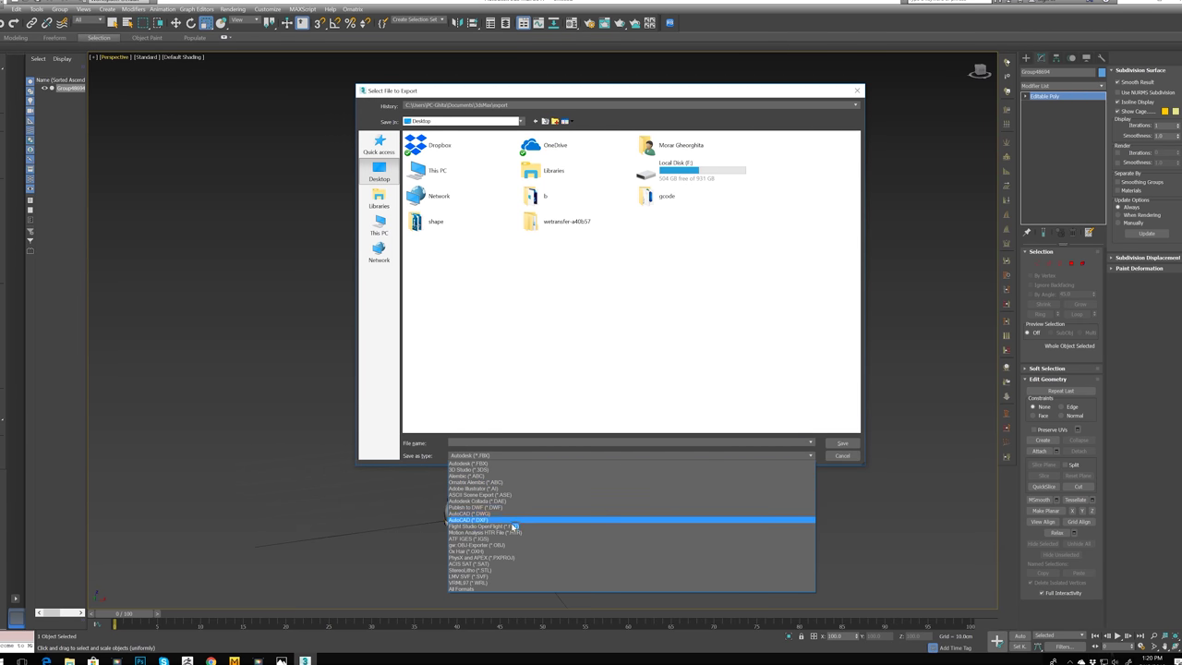
pyautogui.click(489, 545)
pyautogui.doubleClick(665, 229)
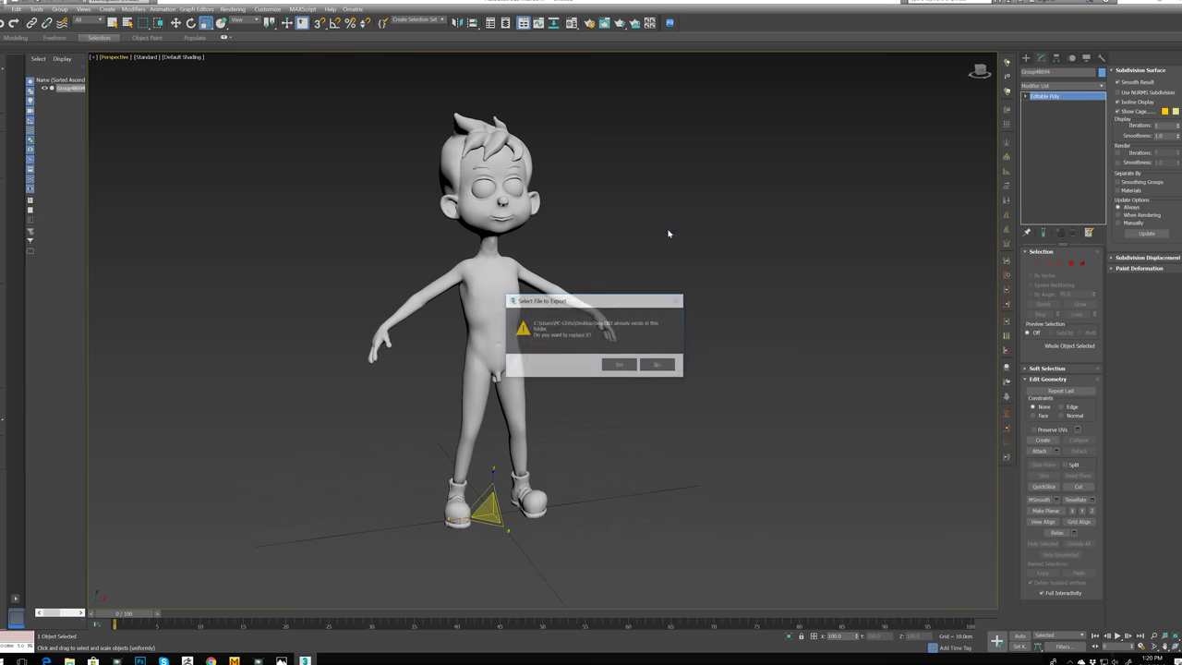
pyautogui.click(617, 365)
pyautogui.click(545, 404)
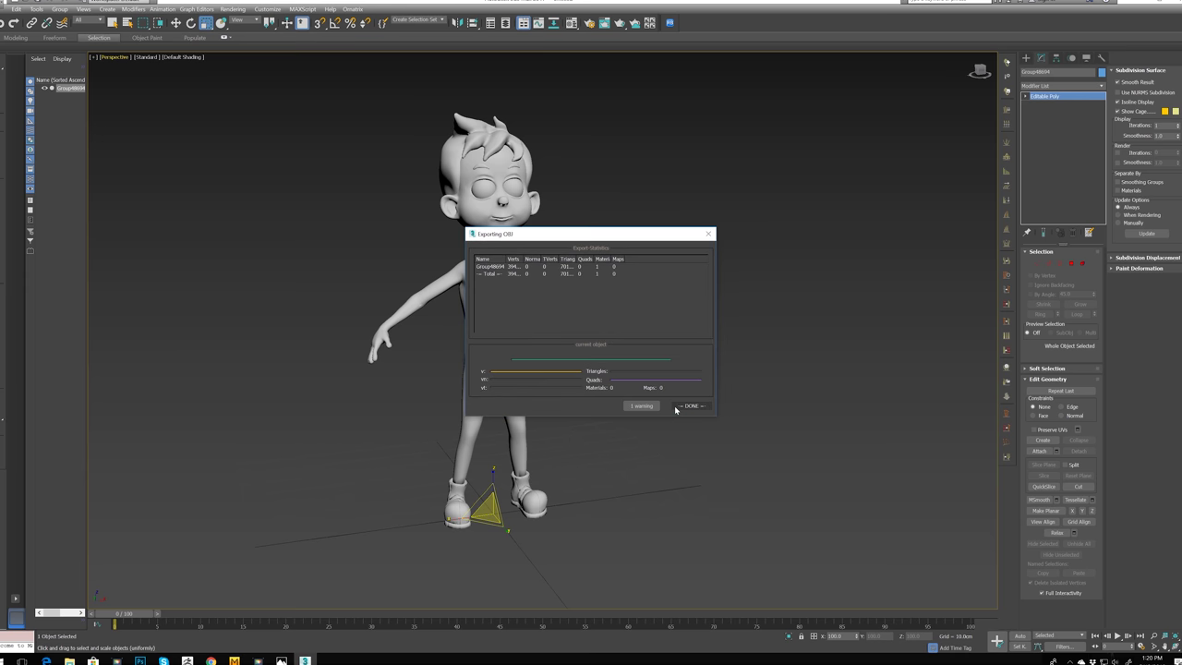
pyautogui.click(686, 407)
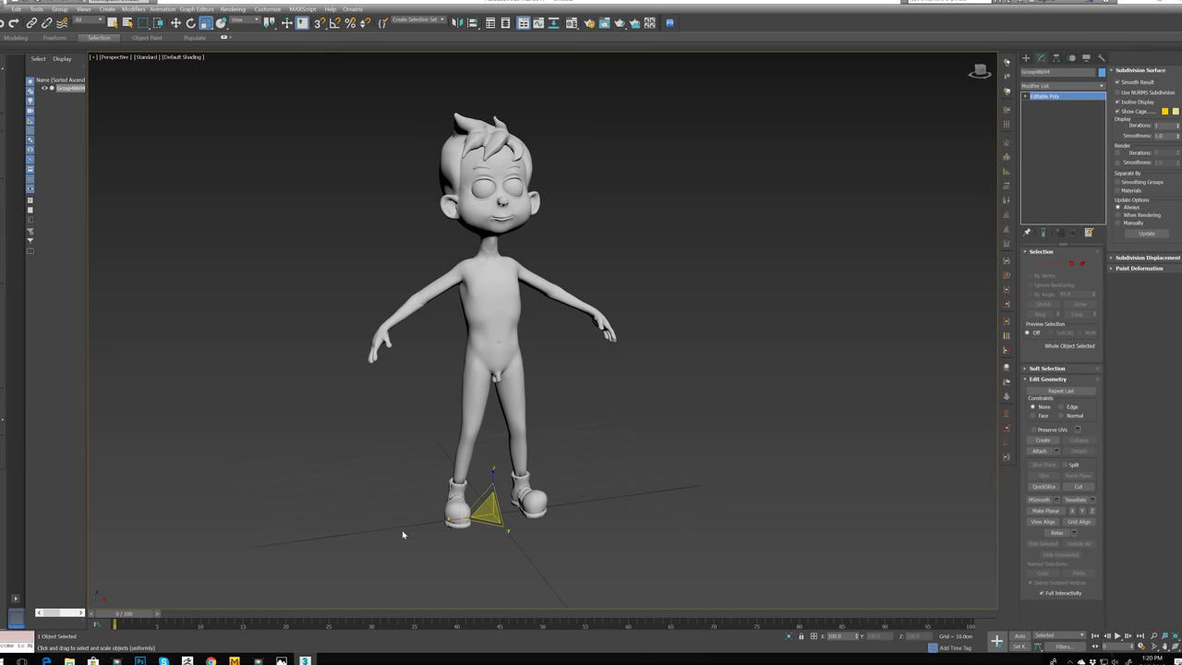
# Step: Switch to Marvelous Designer and open the boy OBJ from the Desktop as an avatar, using the cm (DAZ Studio) scale
pyautogui.click(235, 660)
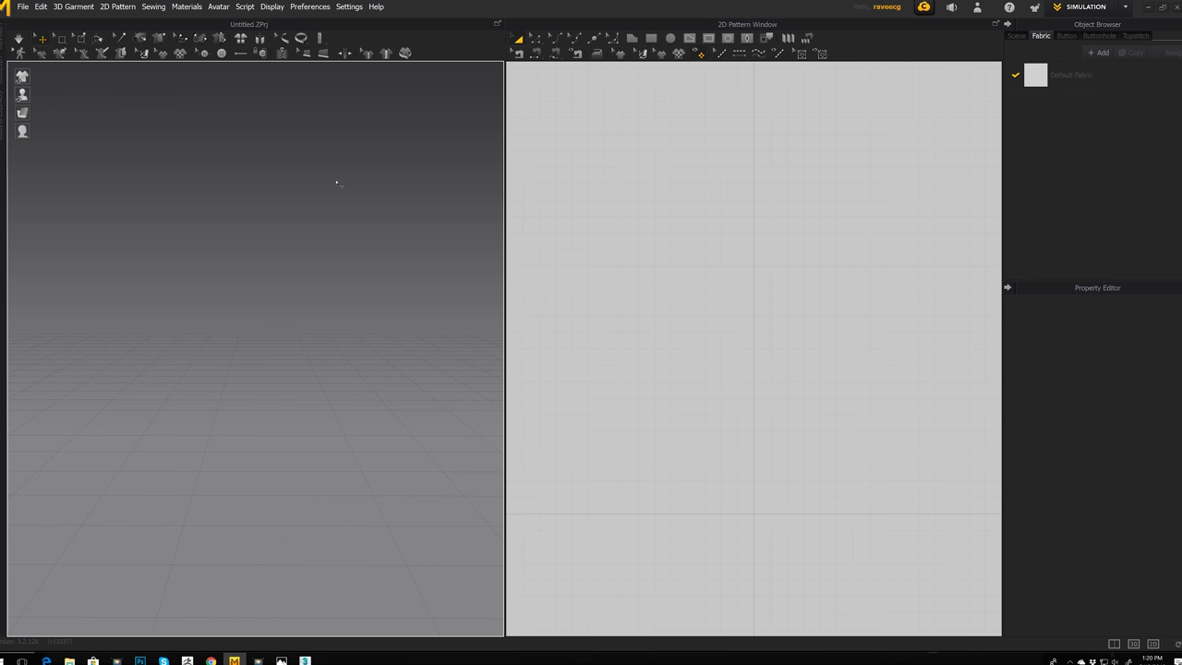
pyautogui.click(23, 7)
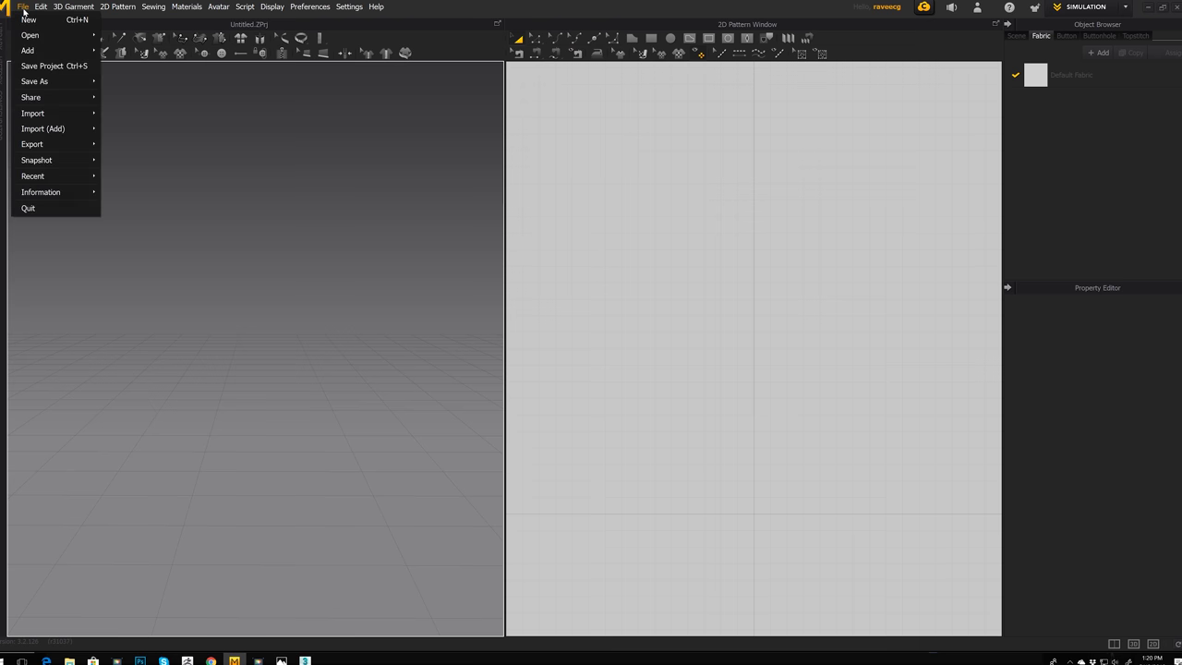
pyautogui.moveTo(42, 37)
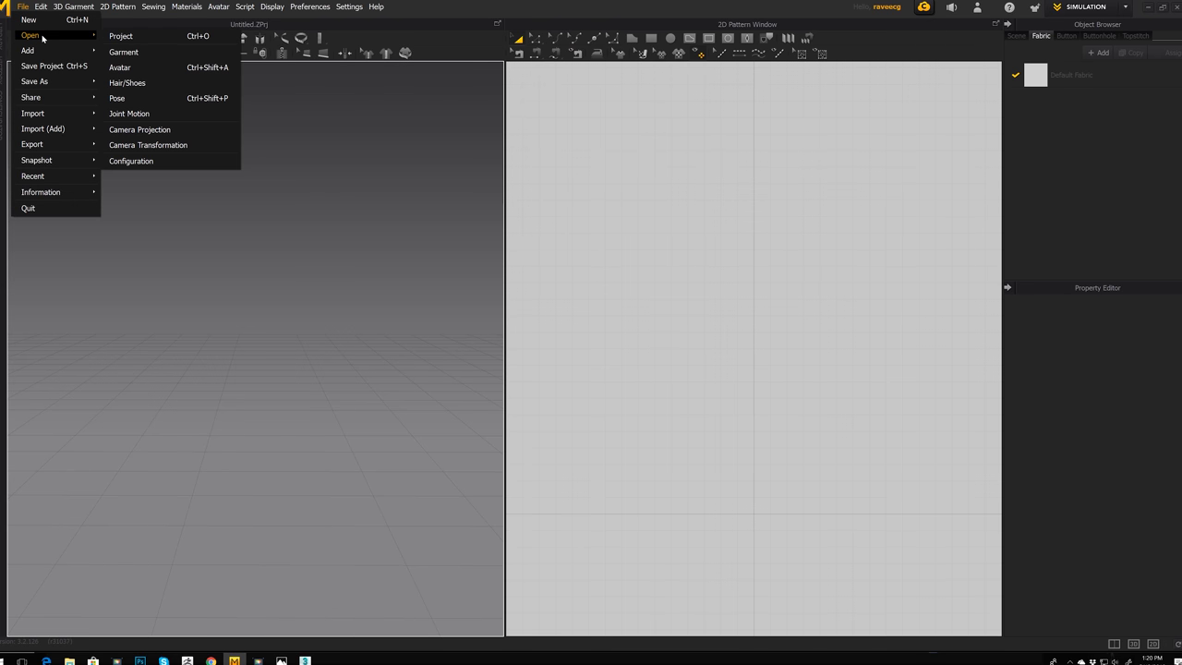
pyautogui.click(138, 69)
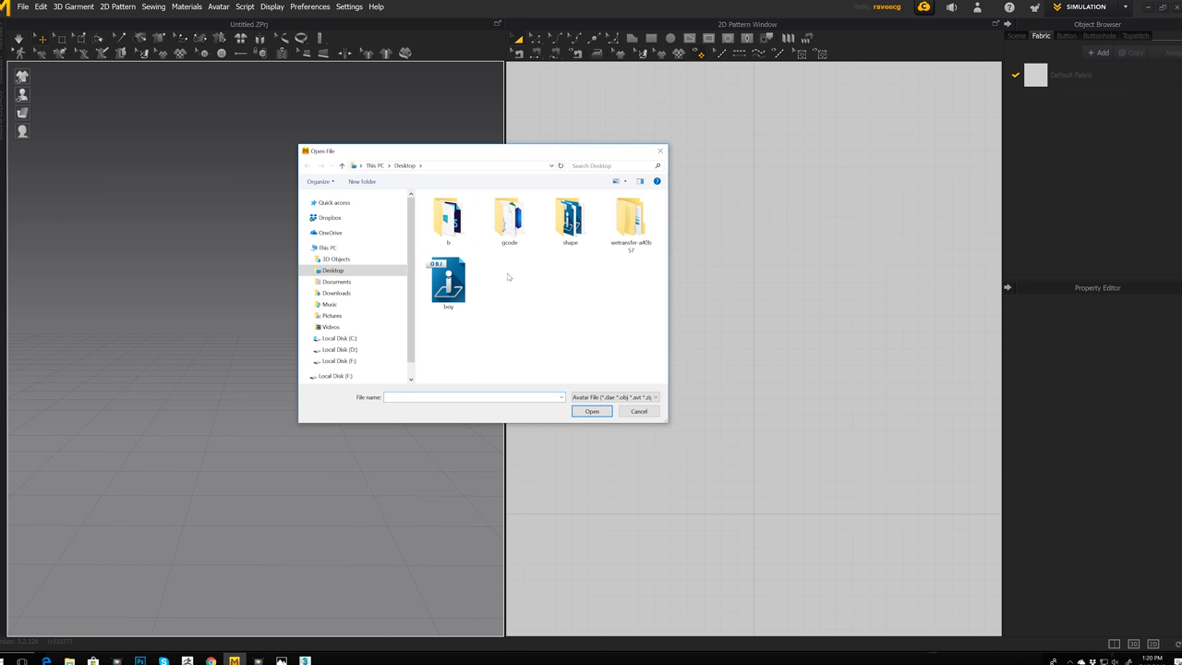
pyautogui.click(448, 282)
pyautogui.click(602, 412)
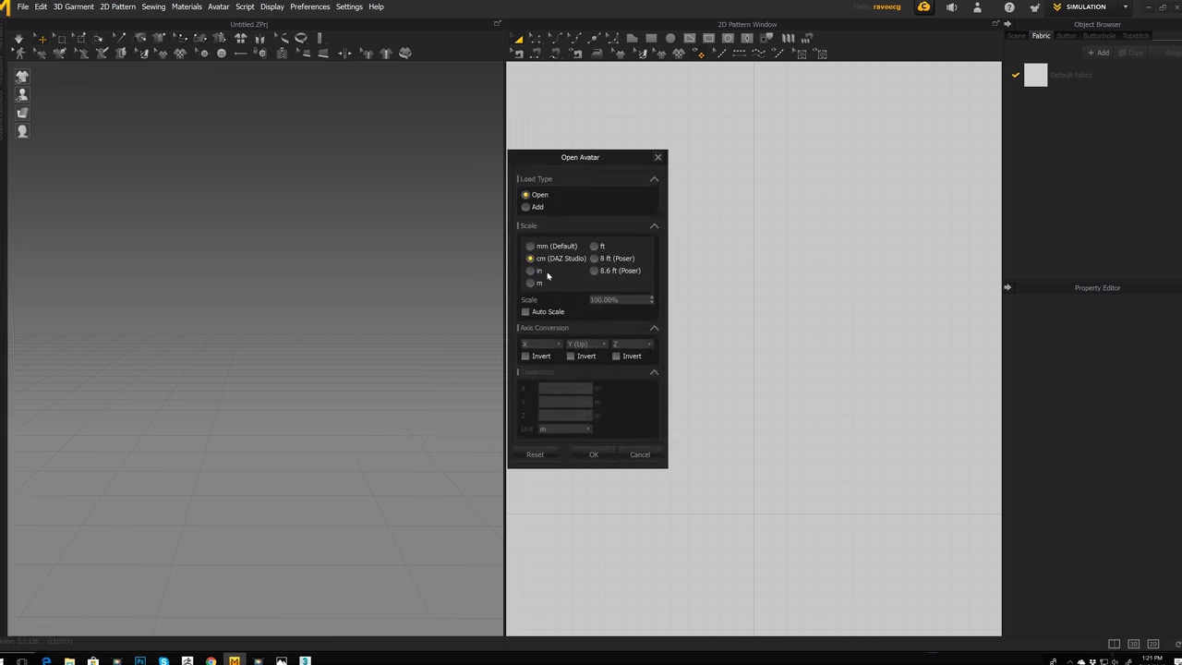
pyautogui.click(594, 454)
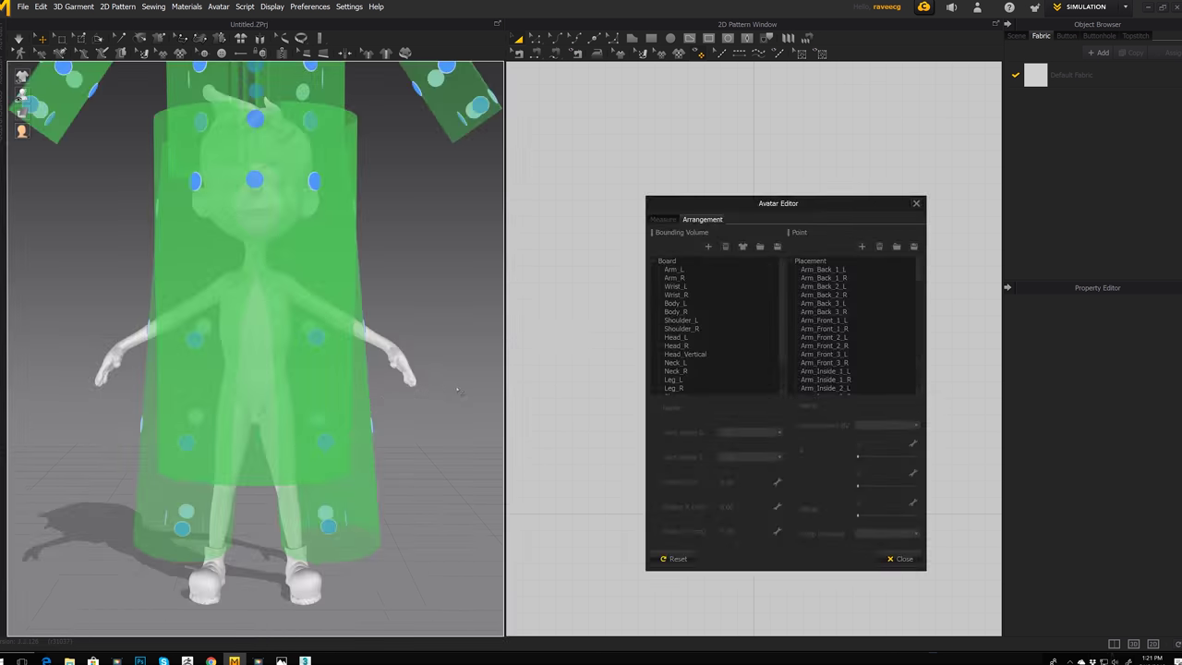
# Step: Close the Avatar Editor without changing the arrangement volumes
pyautogui.scroll(-1, 457, 390)
pyautogui.scroll(5, 458, 390)
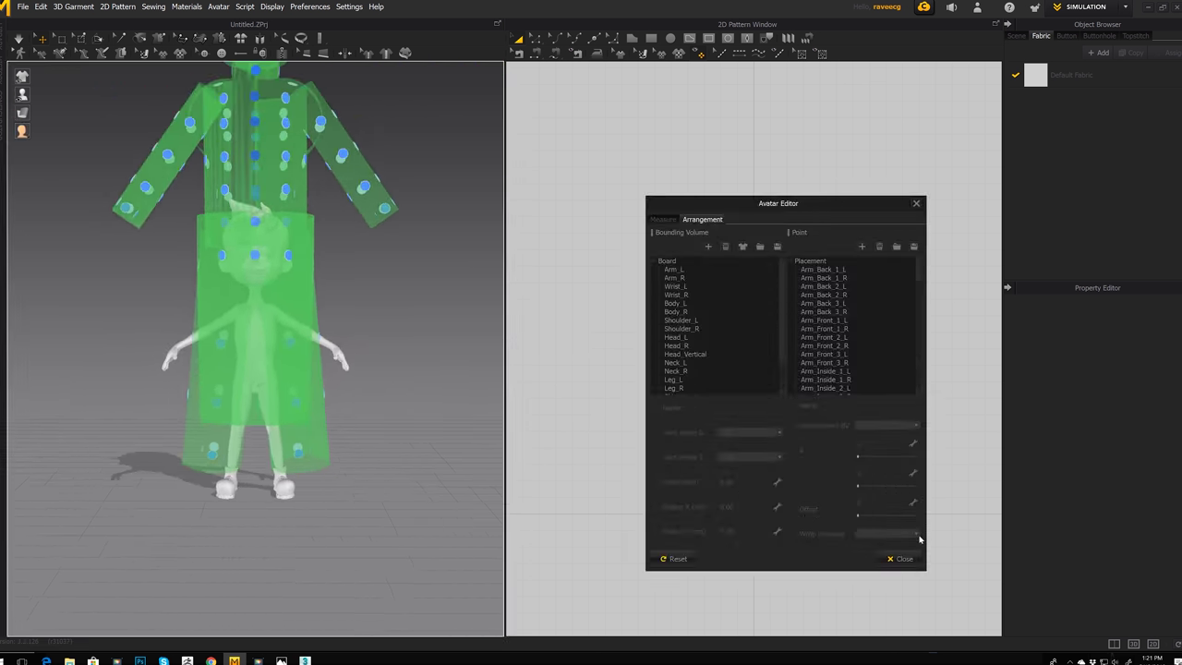
pyautogui.click(903, 558)
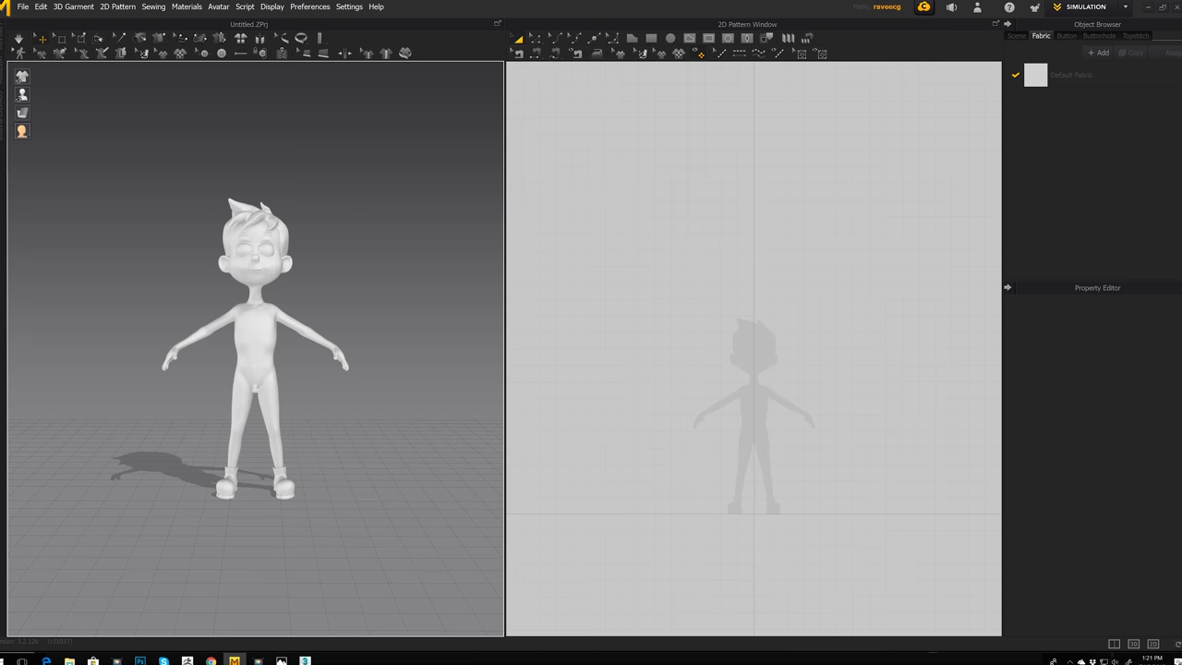
pyautogui.moveTo(331, 430)
pyautogui.mouseDown(button='right')
pyautogui.moveTo(423, 421)
pyautogui.moveTo(329, 429)
pyautogui.mouseUp(button='right')
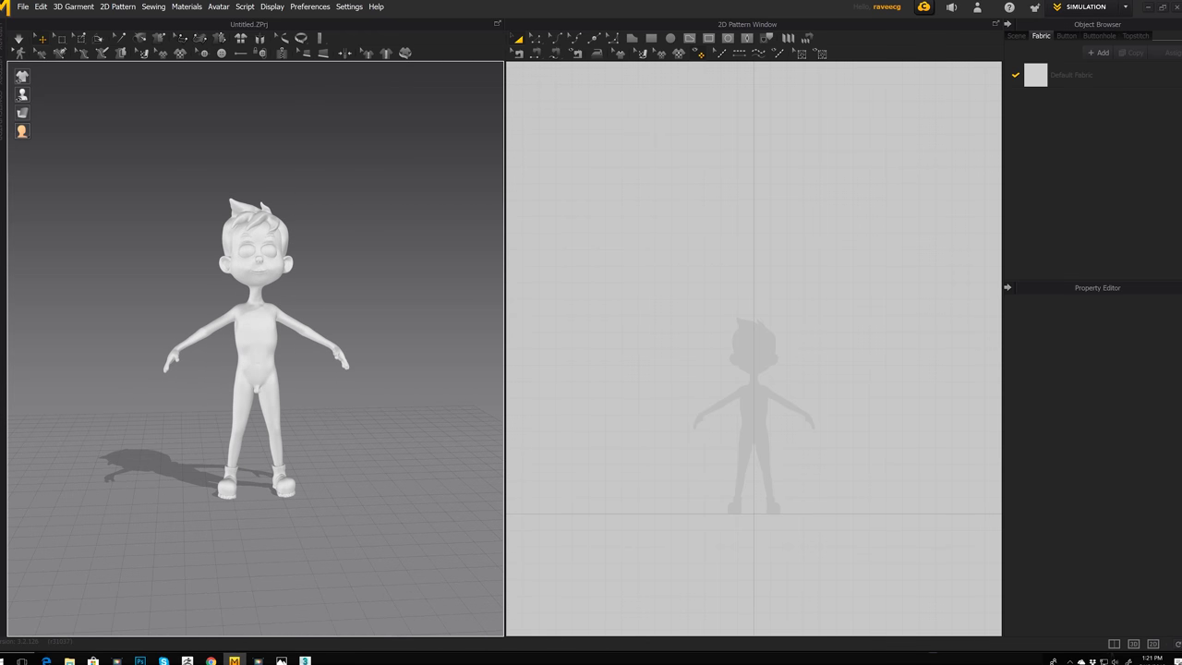
# Step: Bring up the beige shorts reference photo, examine the waistband, fly and leg shape, and move it out of the workspace
pyautogui.click(281, 661)
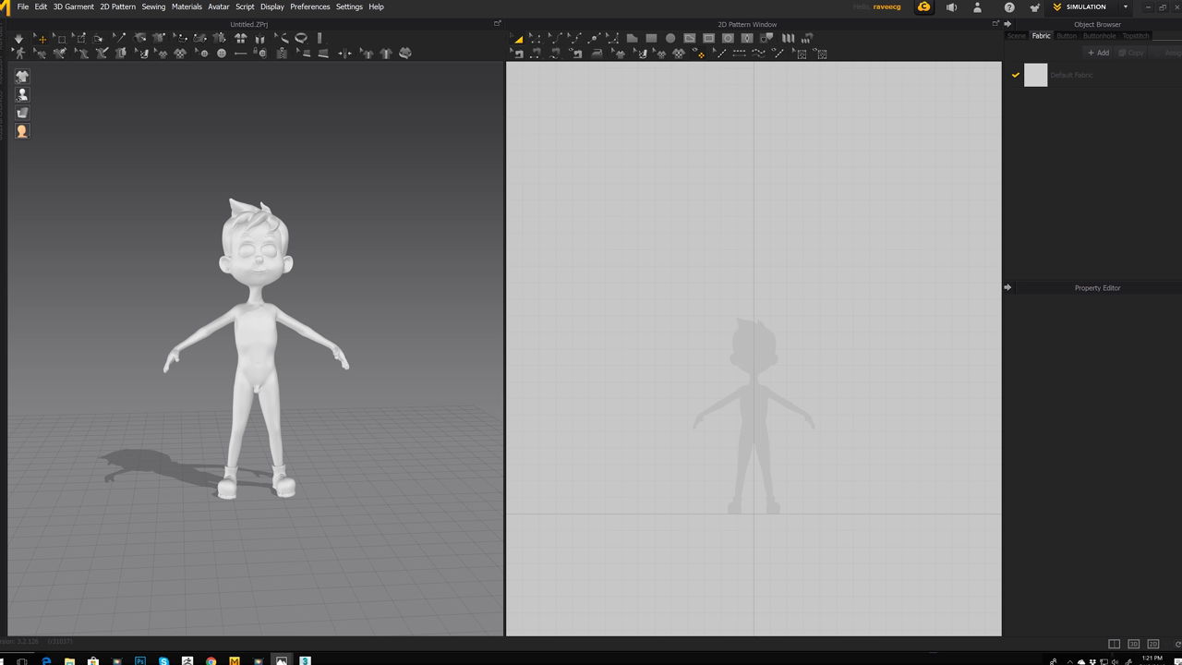
pyautogui.moveTo(644, 82); pyautogui.dragTo(803, 182)
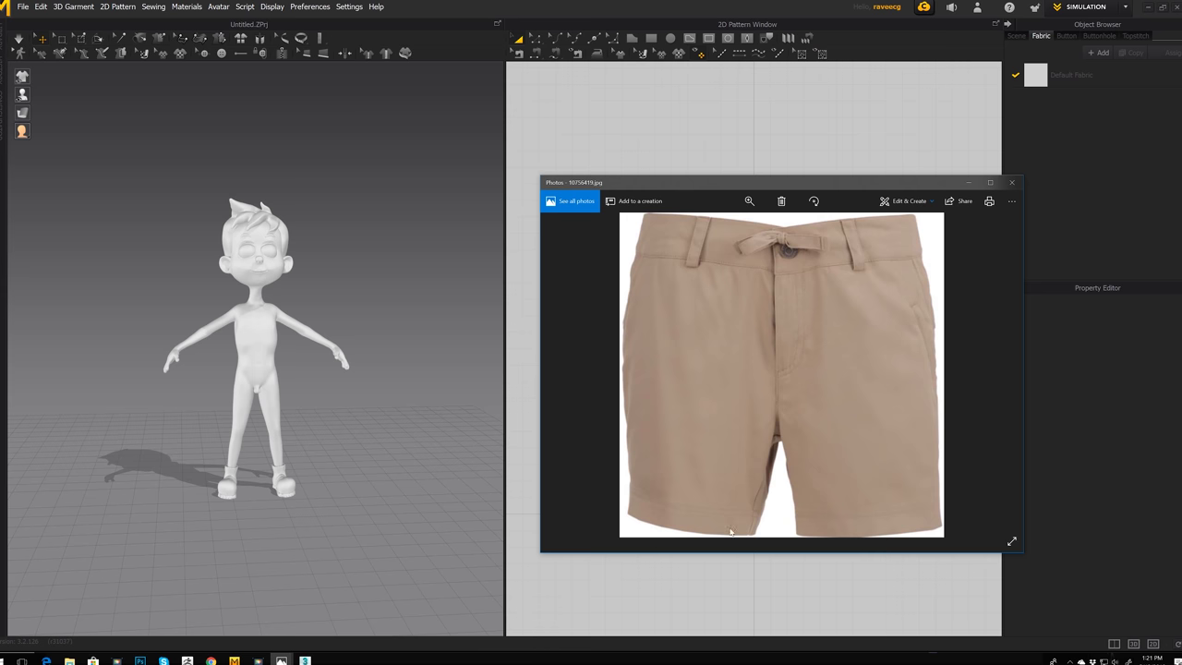
pyautogui.moveTo(775, 183); pyautogui.dragTo(1181, 61)
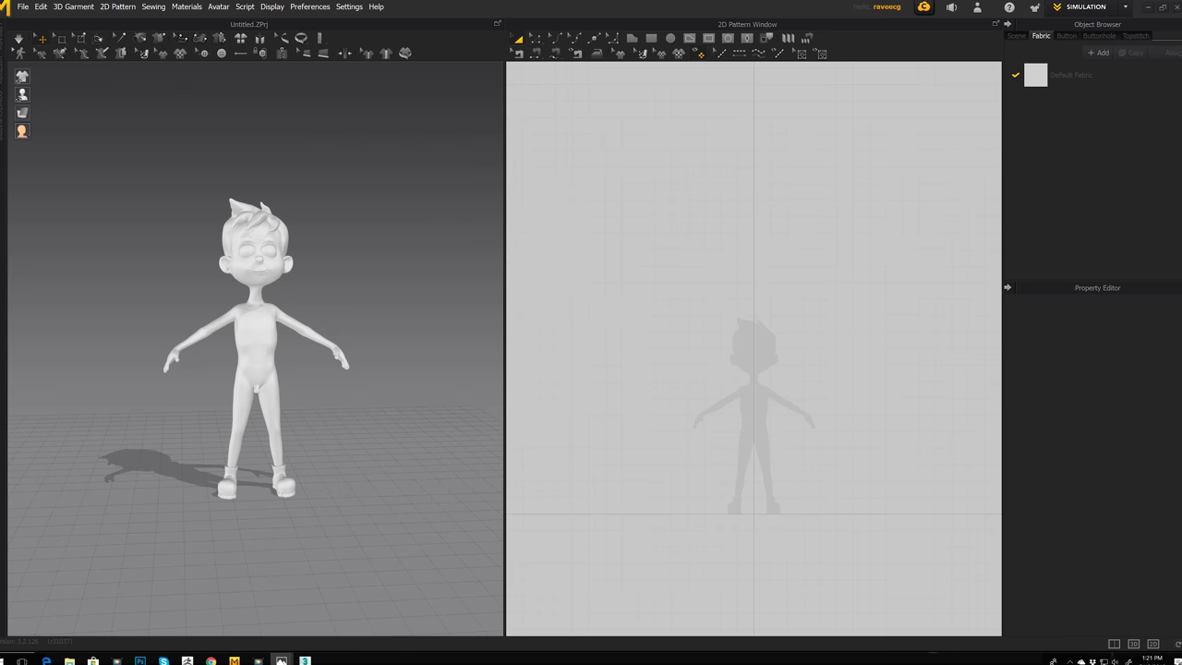
# Step: Examine the two shorts sewing-pattern images for the front and back piece shapes, then clear them from the workspace
pyautogui.moveTo(0, 138); pyautogui.dragTo(635, 149)
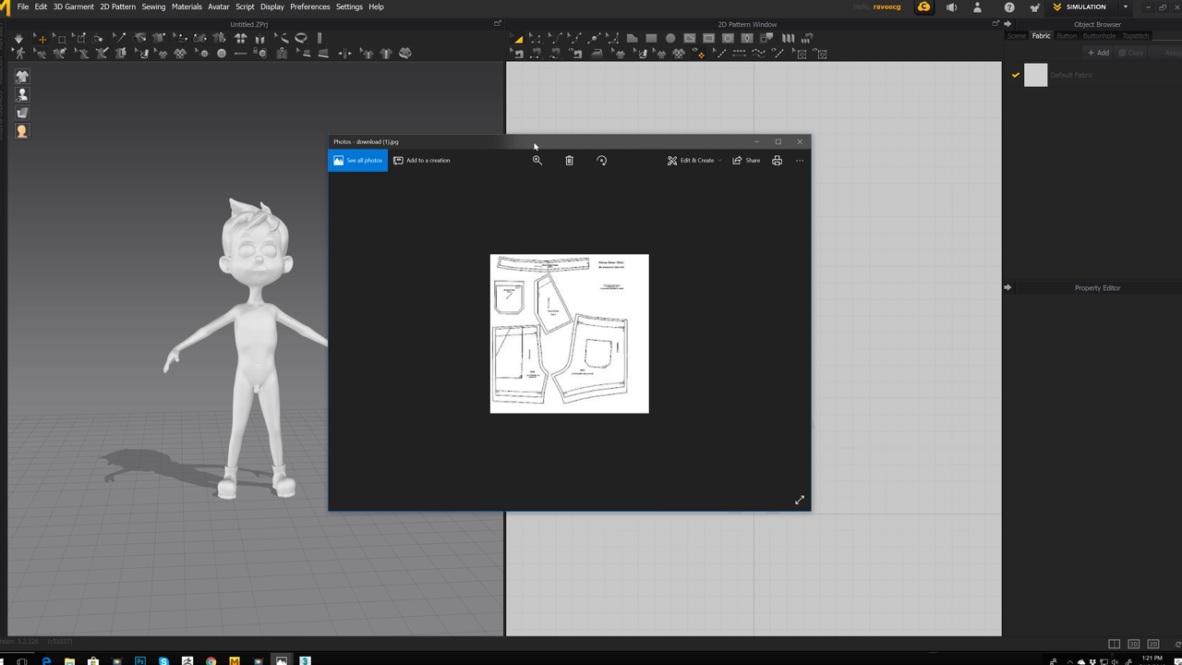
pyautogui.moveTo(538, 147); pyautogui.dragTo(609, 166)
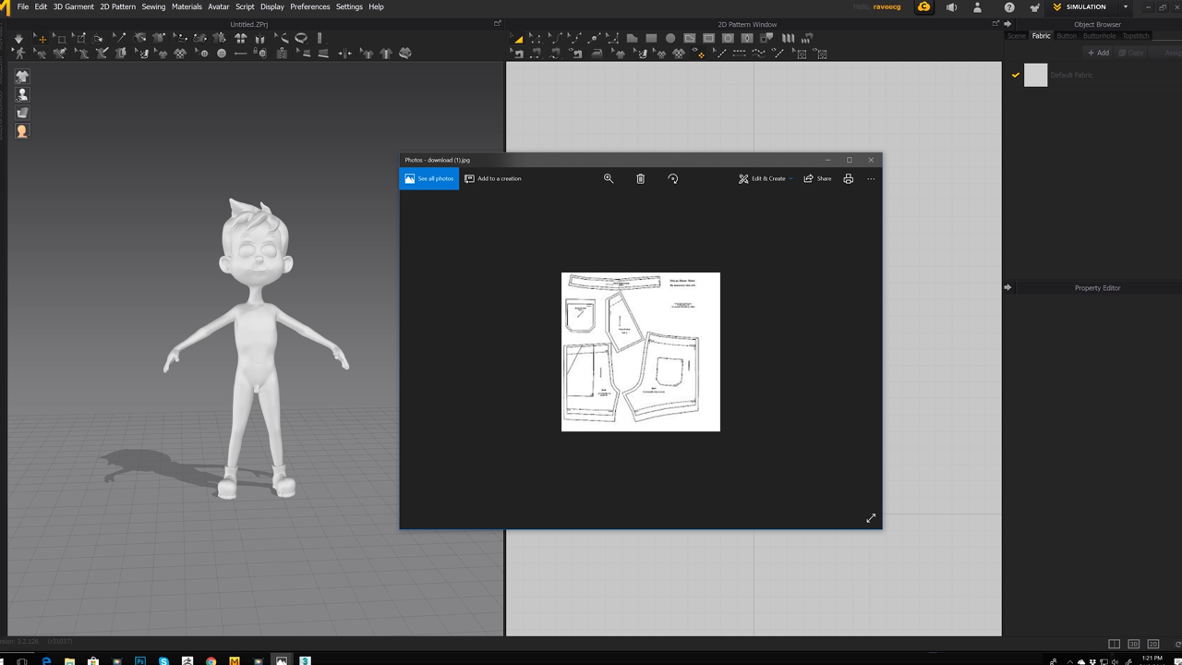
pyautogui.moveTo(0, 108); pyautogui.dragTo(702, 182)
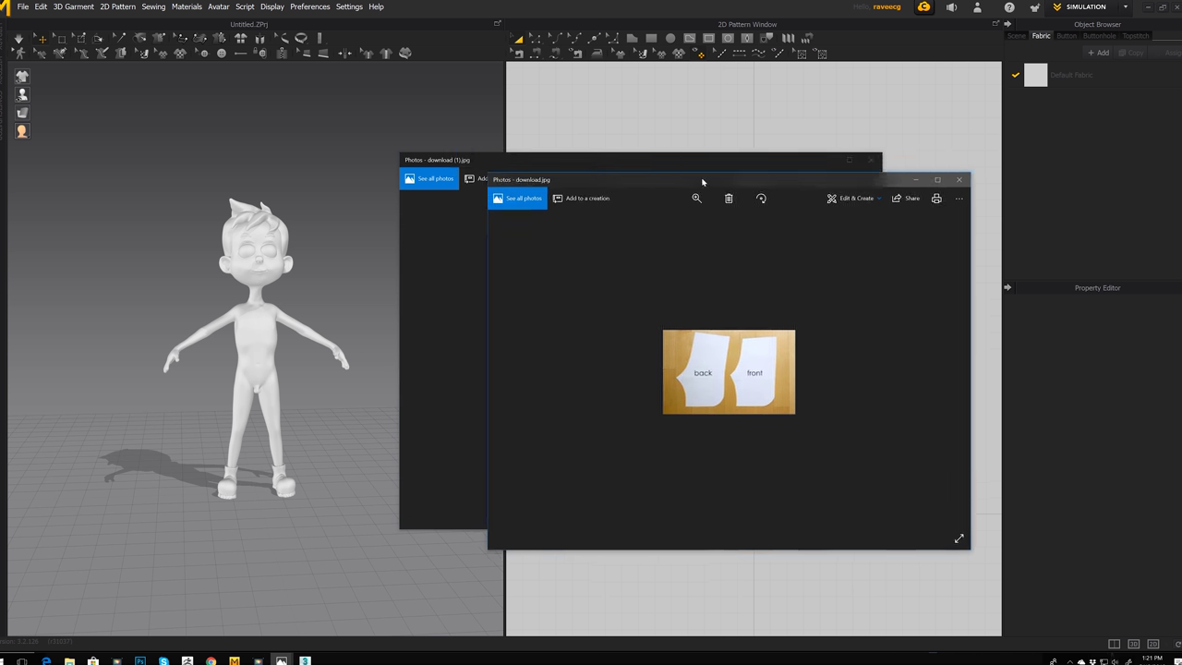
pyautogui.moveTo(708, 183); pyautogui.dragTo(0, 178)
pyautogui.moveTo(565, 157); pyautogui.dragTo(0, 161)
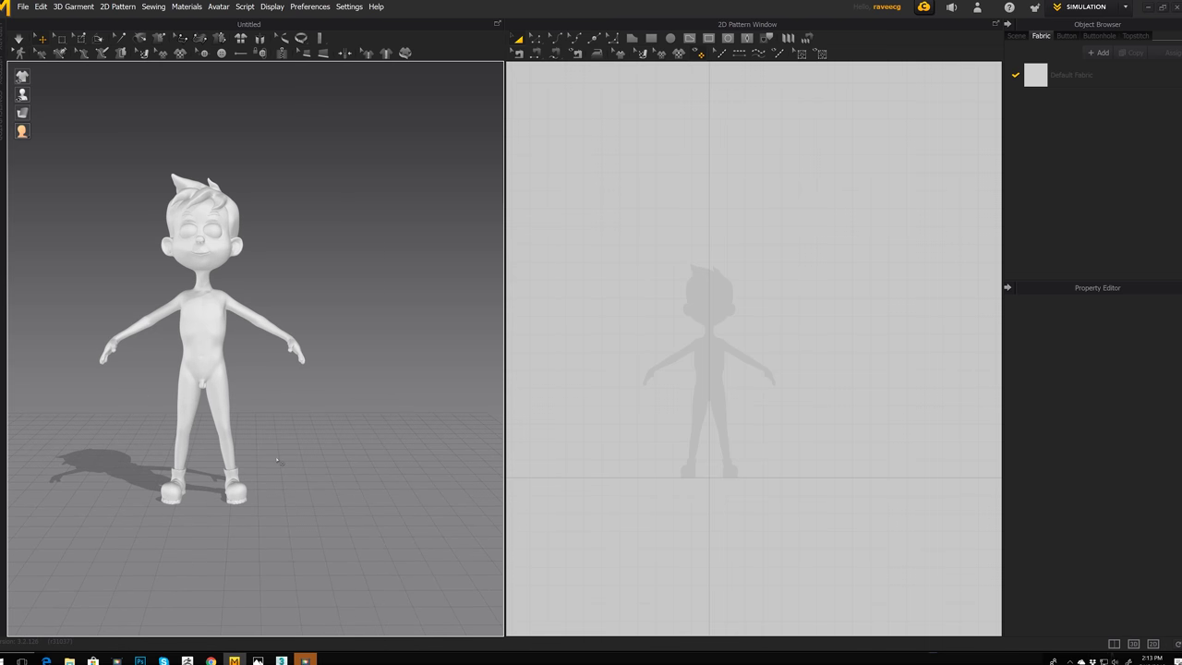
# Step: Draw a five-sided pattern piece over the avatar's right thigh, about 12.2 cm wide at the waist, 17.9 cm tall and 8.5 cm at the hem
pyautogui.scroll(2, 277, 460)
pyautogui.moveTo(269, 461); pyautogui.dragTo(335, 454, button='middle')
pyautogui.scroll(-3, 744, 436)
pyautogui.scroll(6, 749, 438)
pyautogui.moveTo(754, 442); pyautogui.dragTo(818, 449, button='right')
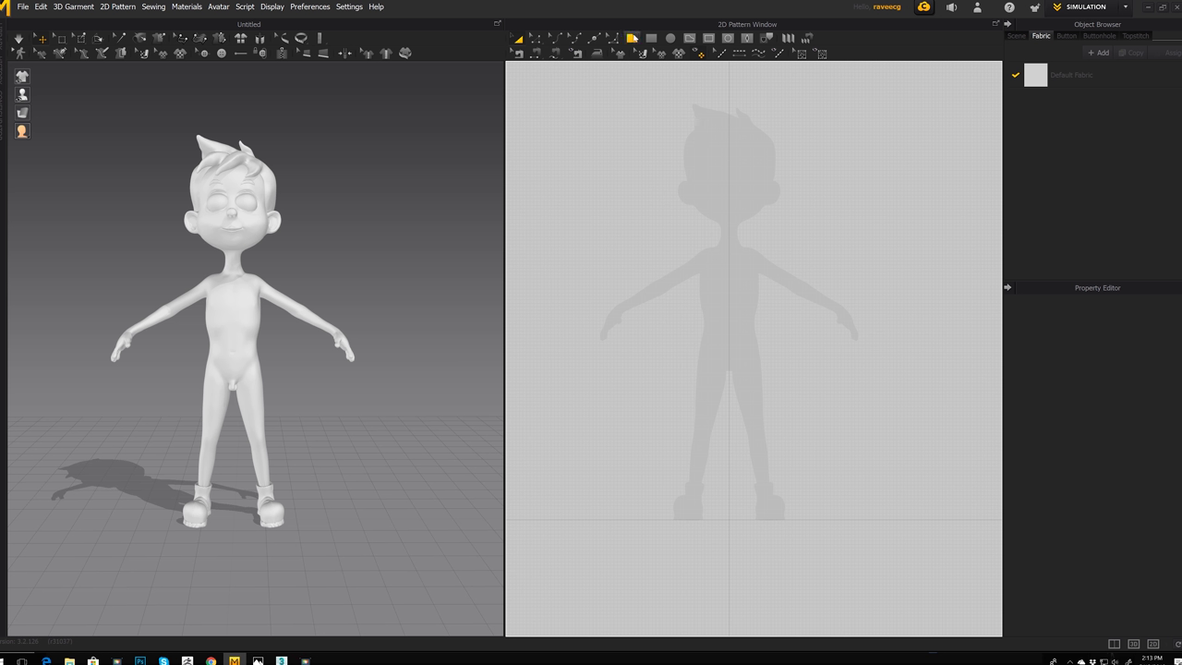
pyautogui.click(632, 39)
pyautogui.scroll(3, 658, 318)
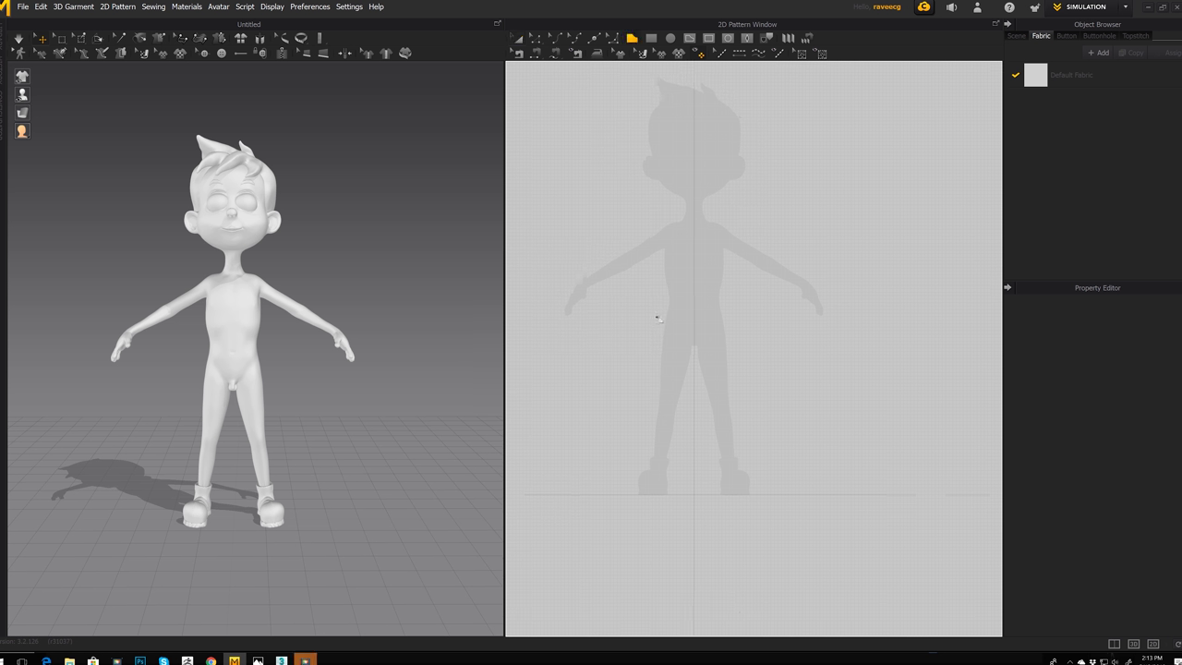
pyautogui.scroll(3, 658, 319)
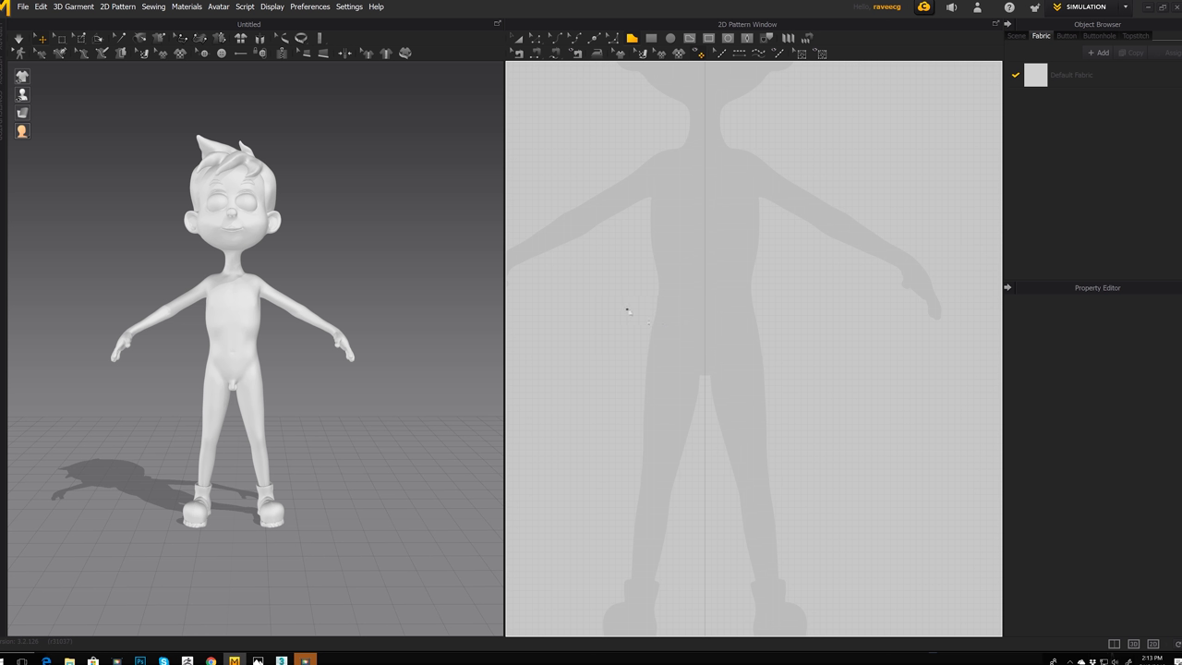
pyautogui.click(624, 304)
pyautogui.click(703, 303)
pyautogui.click(703, 347)
pyautogui.click(679, 418)
pyautogui.click(624, 418)
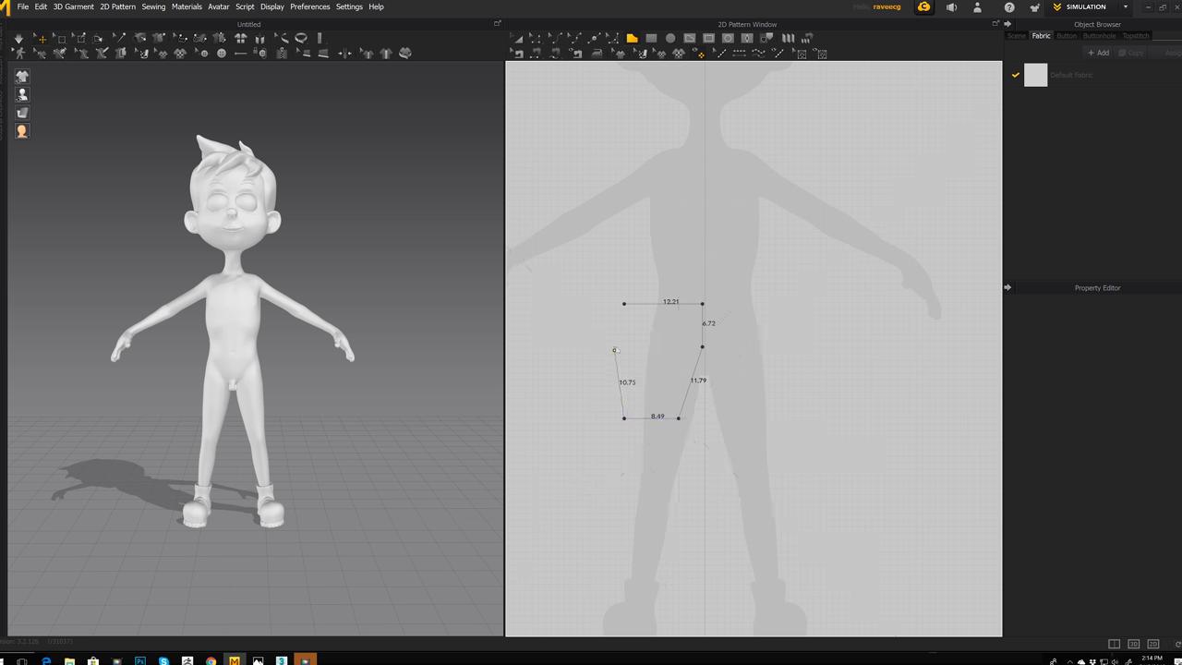
pyautogui.click(624, 304)
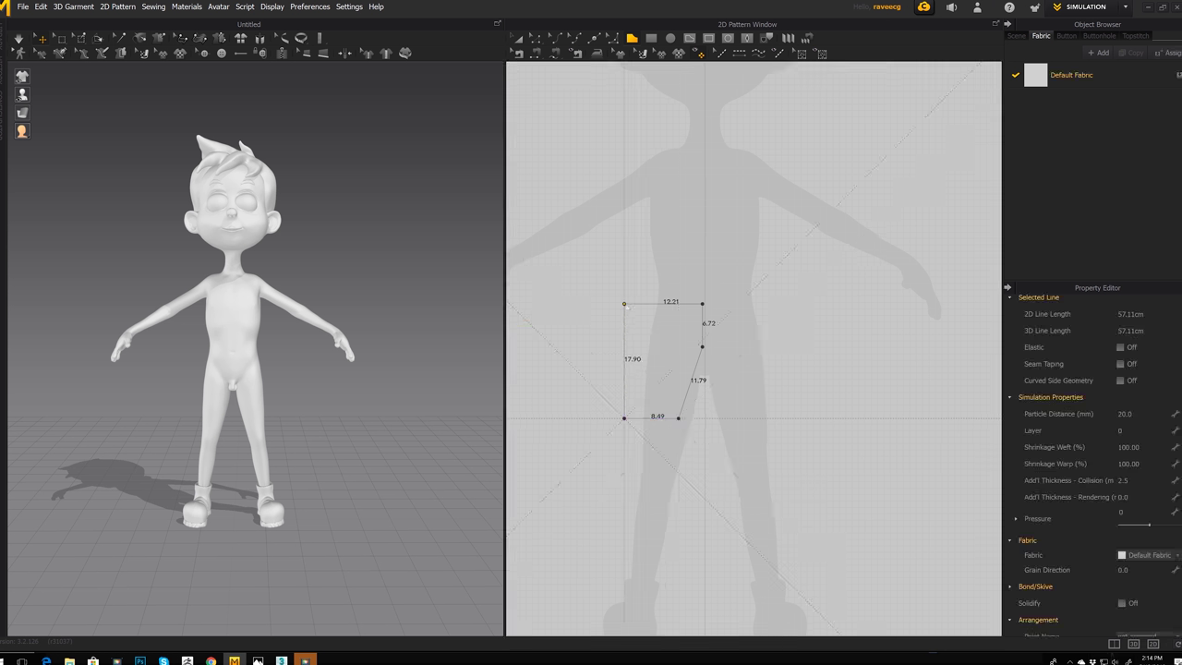
pyautogui.moveTo(803, 250); pyautogui.dragTo(781, 292, button='middle')
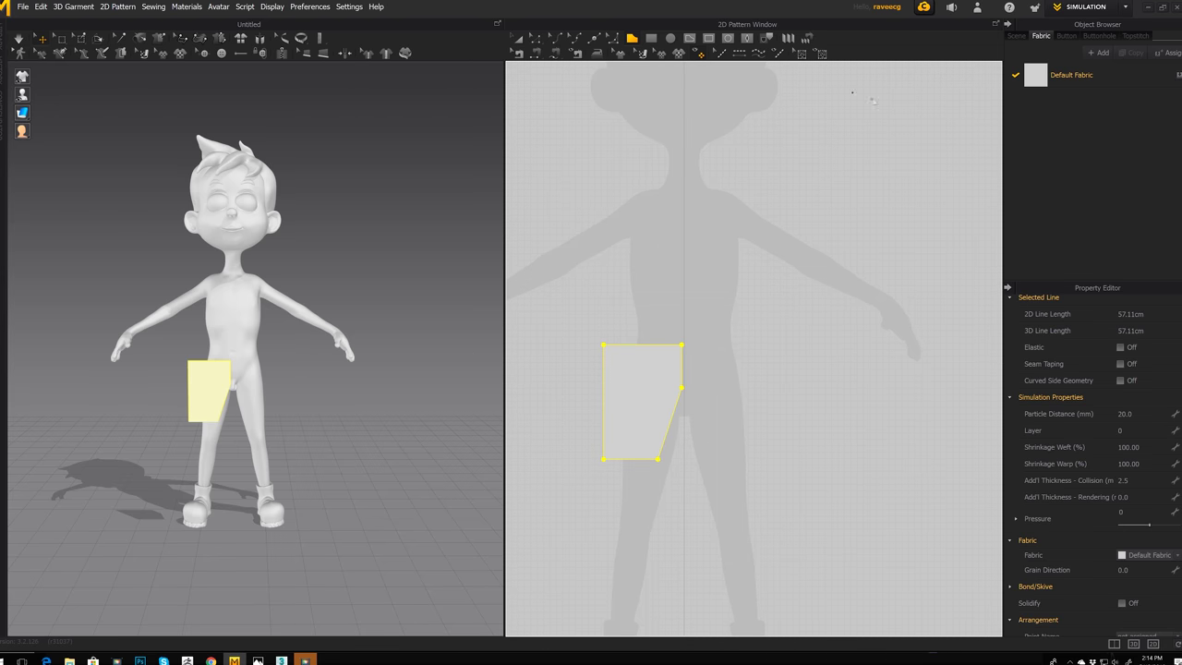
# Step: Rename the default fabric as "short"
pyautogui.click(519, 38)
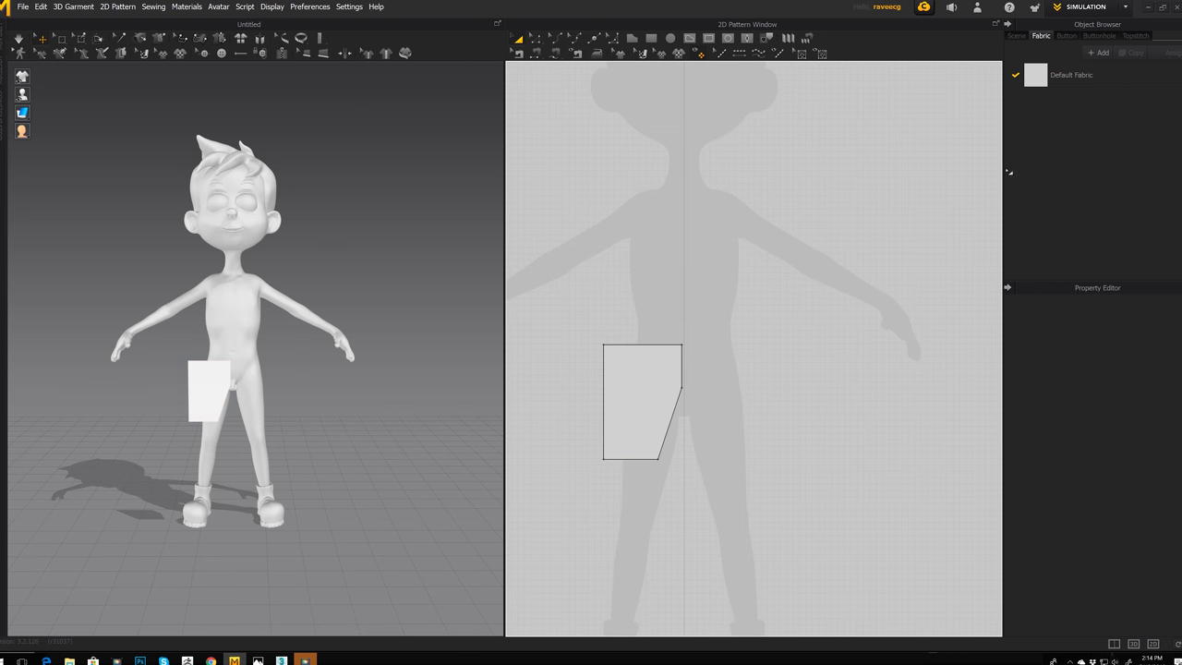
pyautogui.click(1076, 81)
pyautogui.doubleClick(1092, 82)
pyautogui.write('short')
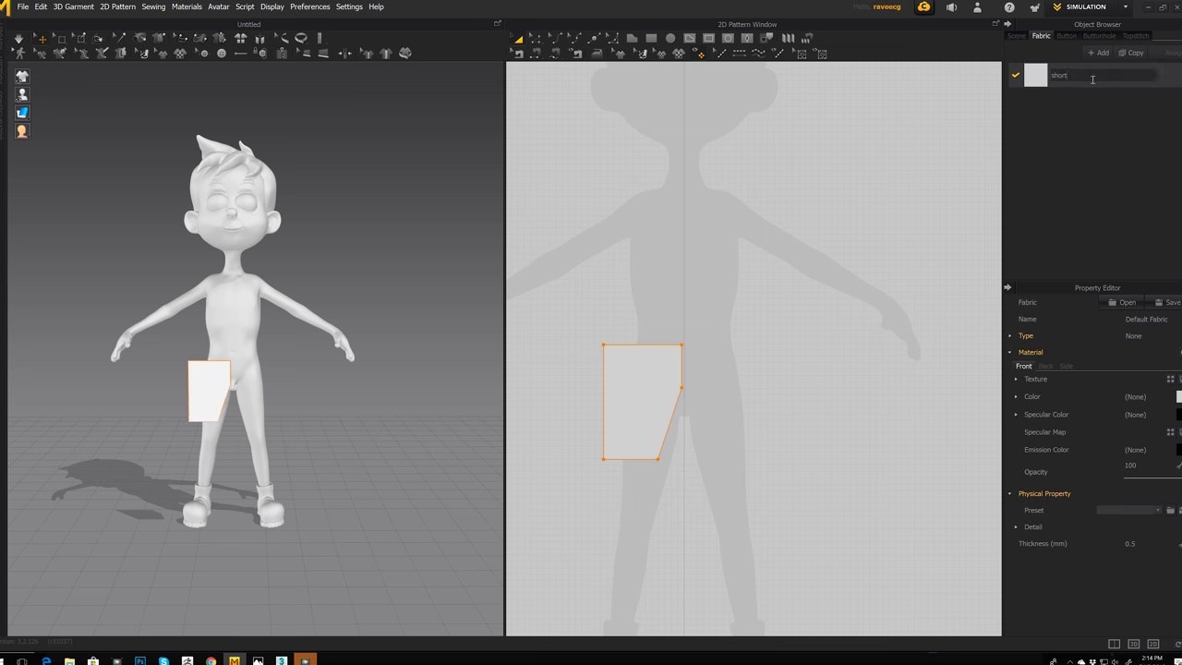
pyautogui.press('Return')
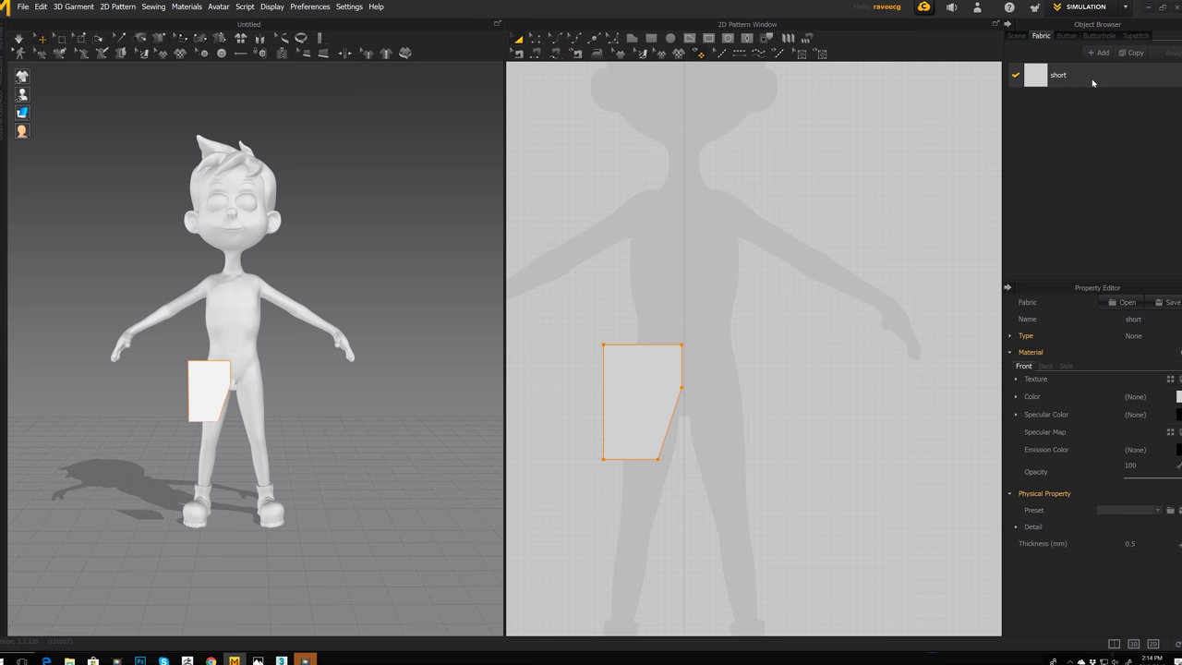
# Step: Set the colour of the short fabric to green #4AAE5B
pyautogui.click(1179, 396)
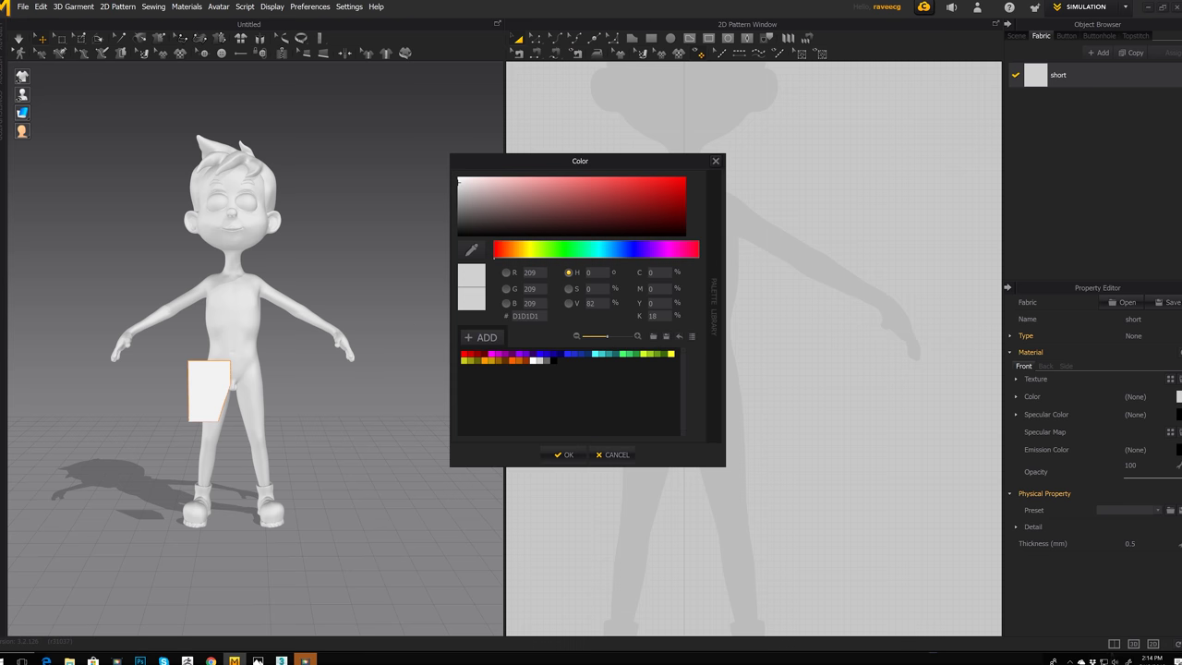
pyautogui.click(563, 250)
pyautogui.moveTo(591, 213); pyautogui.dragTo(589, 216)
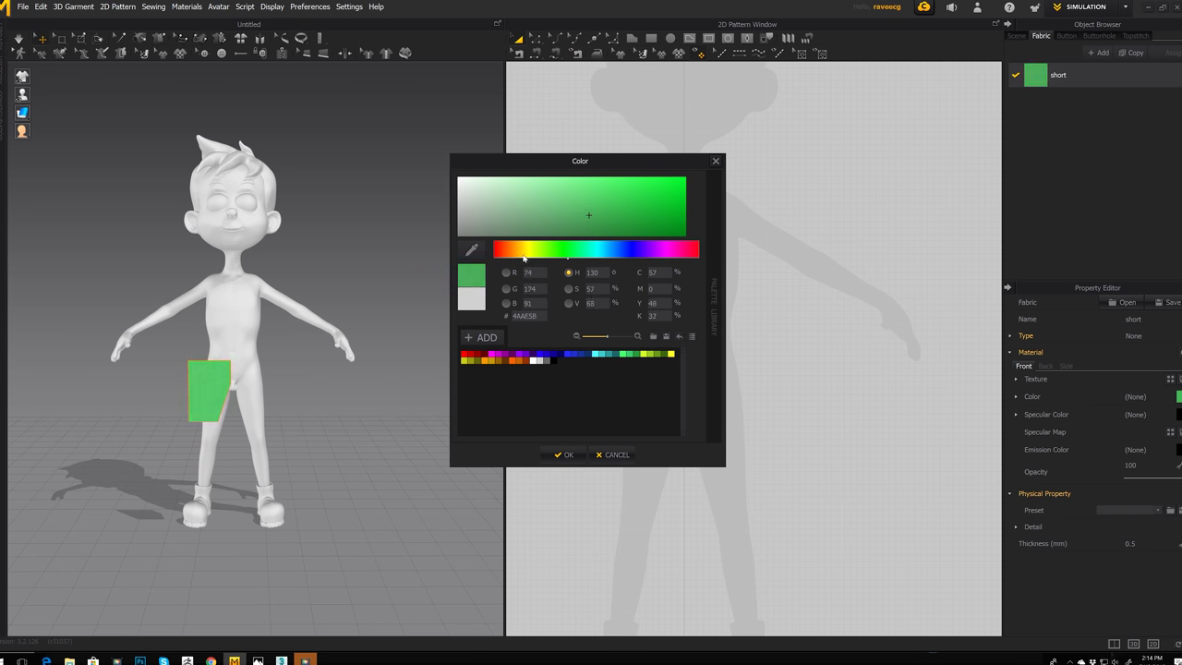
pyautogui.click(563, 454)
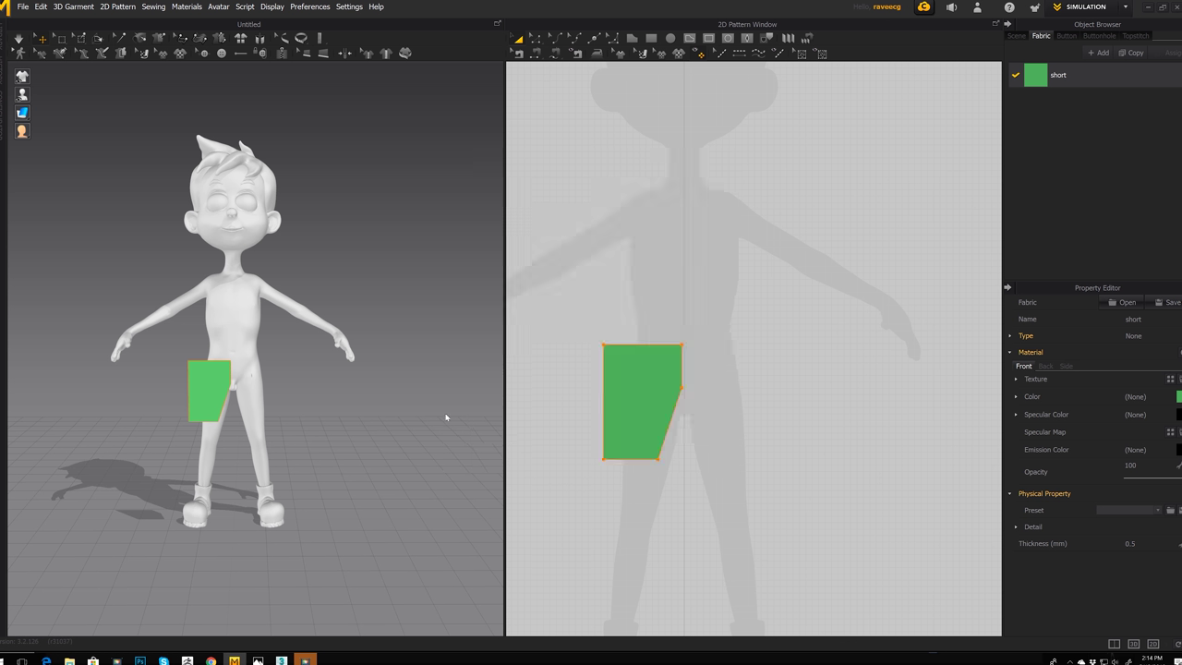
# Step: Curve the short vertical crotch edge of the pattern piece inward
pyautogui.scroll(3, 241, 438)
pyautogui.scroll(3, 241, 439)
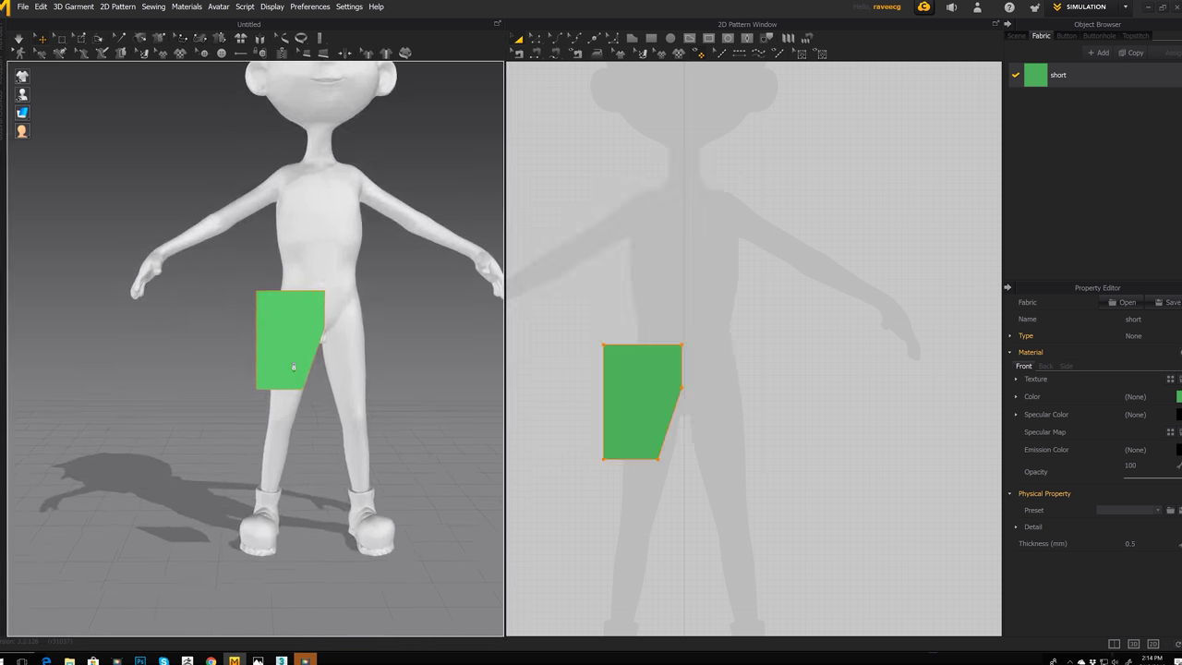
pyautogui.scroll(2, 321, 376)
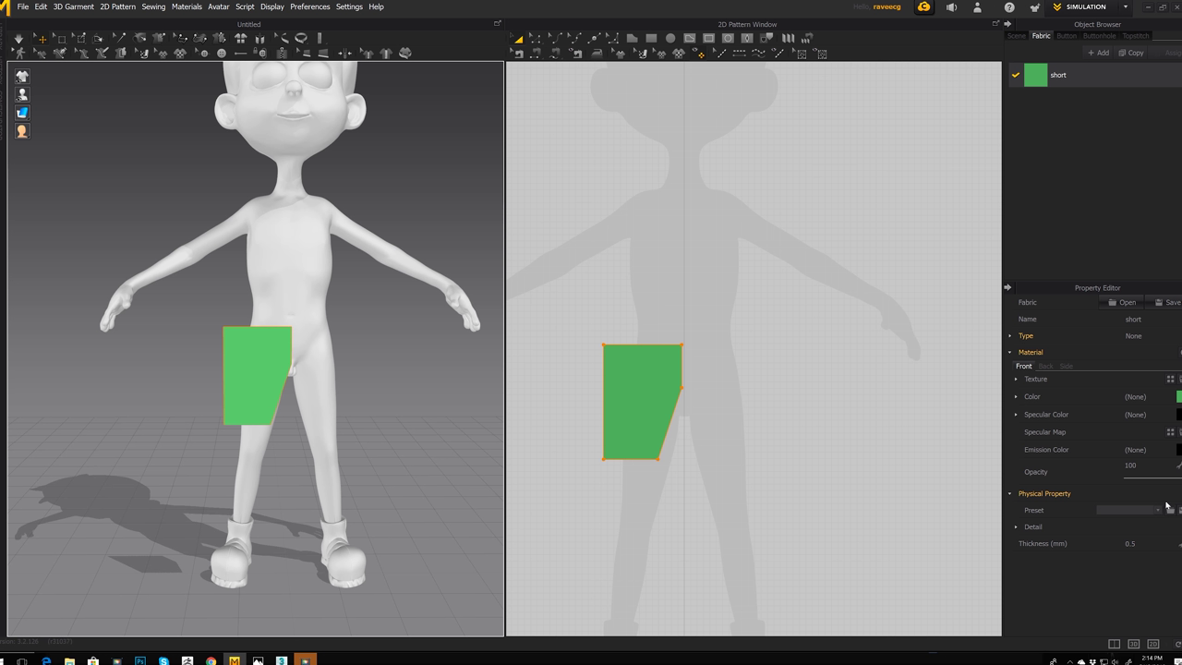
pyautogui.click(643, 417)
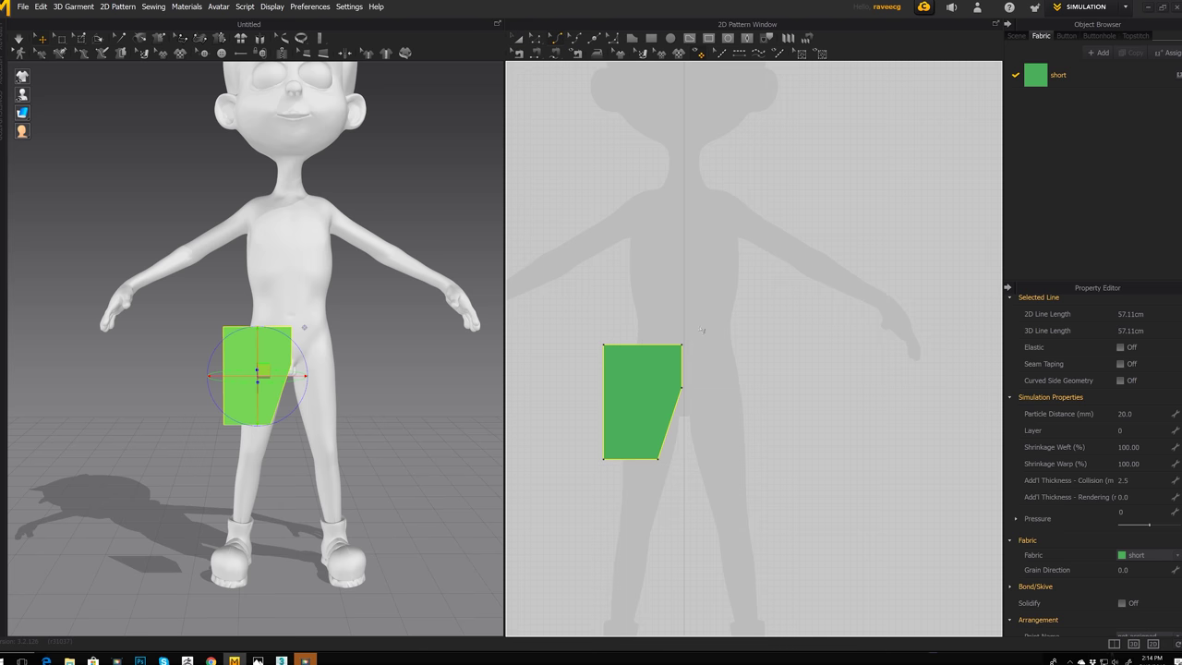
pyautogui.scroll(4, 701, 361)
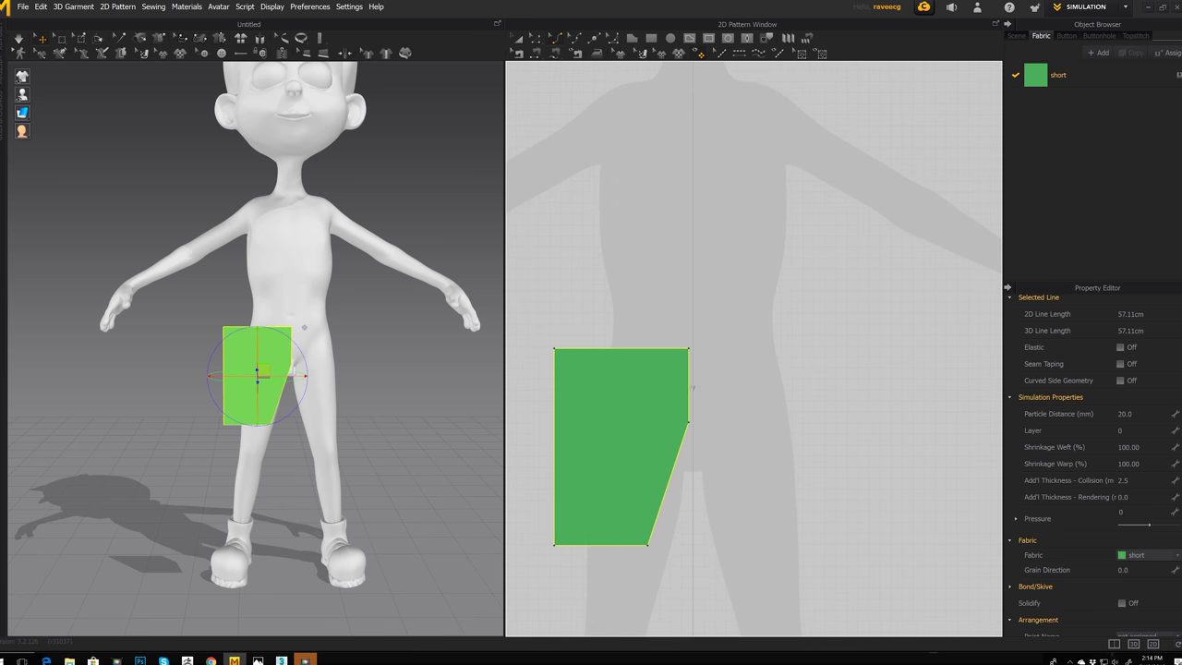
pyautogui.click(690, 387)
pyautogui.moveTo(691, 386); pyautogui.dragTo(675, 388)
# Step: Move the waist end of the crotch curve inward for a waist edge of about 10.8 cm, and lower the crotch point
pyautogui.click(538, 40)
pyautogui.moveTo(689, 350); pyautogui.dragTo(672, 348)
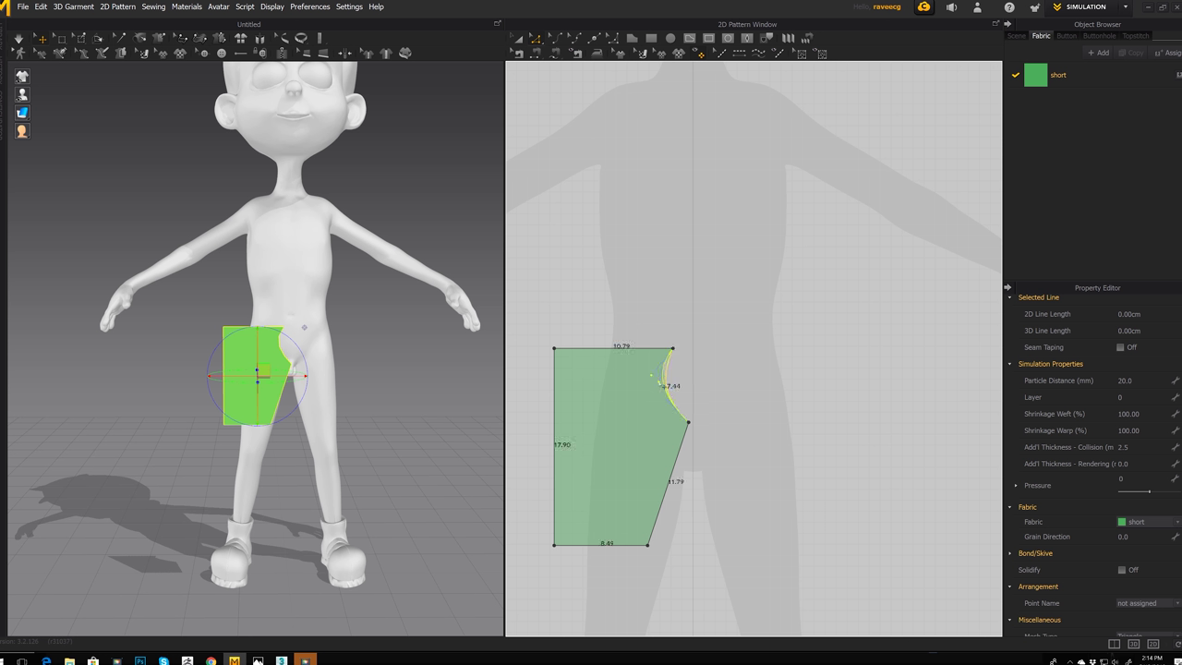
pyautogui.moveTo(687, 422); pyautogui.dragTo(689, 448)
pyautogui.click(697, 424)
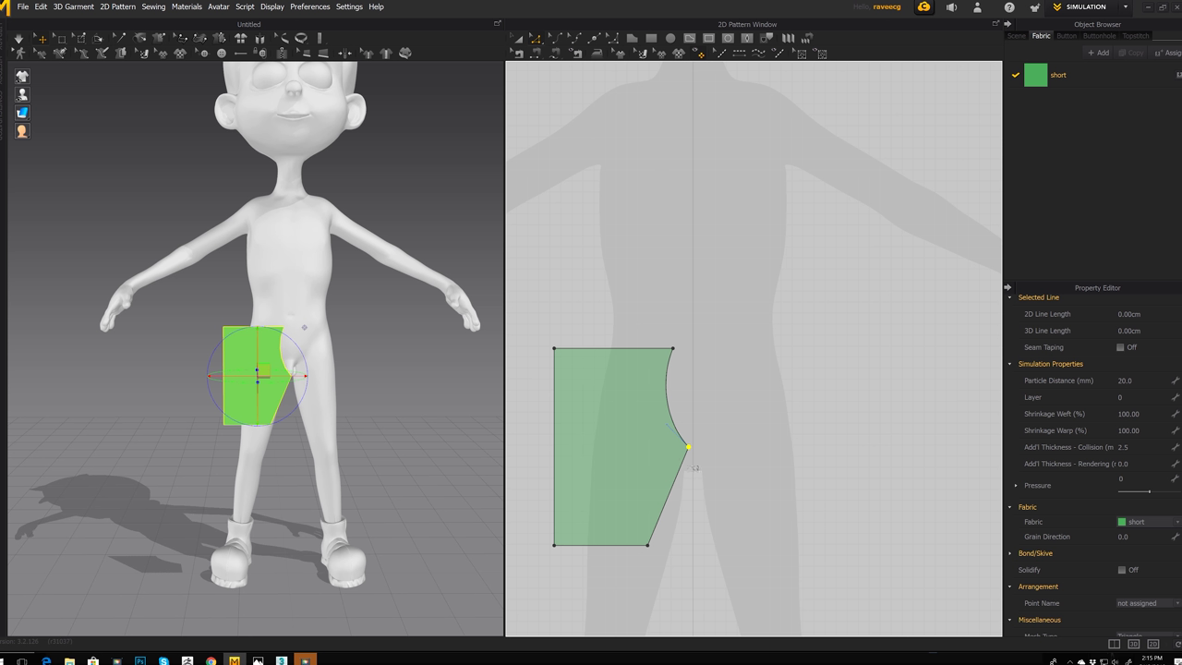
# Step: Curve the inseam edge of the pattern piece slightly inward, to a length of about 9.8 cm
pyautogui.click(561, 39)
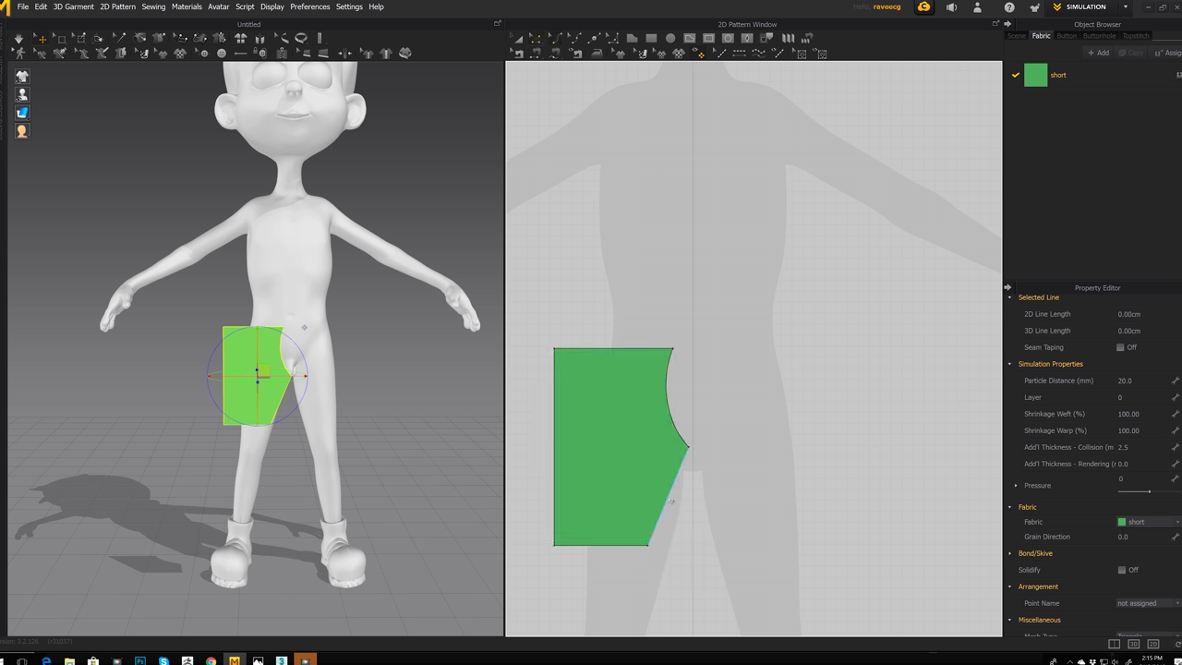
pyautogui.click(668, 499)
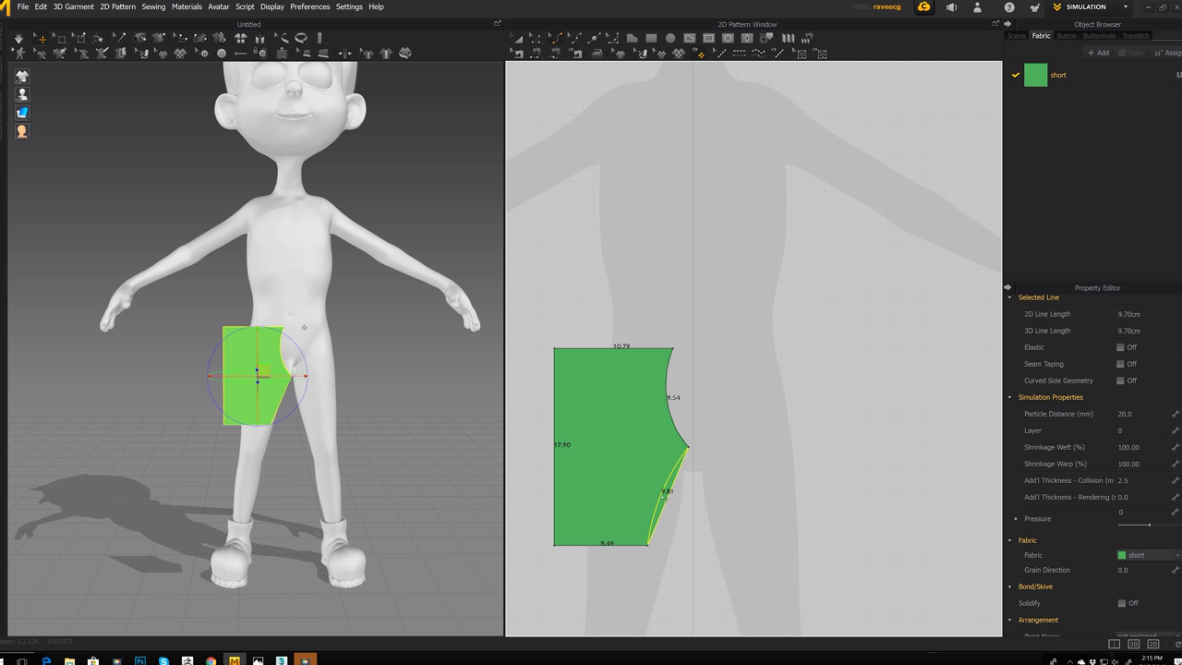
pyautogui.moveTo(664, 497); pyautogui.dragTo(664, 496)
pyautogui.moveTo(739, 511); pyautogui.dragTo(741, 491, button='middle')
# Step: Widen the pattern piece by moving its straight outer side edge outward
pyautogui.click(516, 40)
pyautogui.click(626, 399)
pyautogui.moveTo(624, 427); pyautogui.dragTo(623, 430)
pyautogui.moveTo(779, 415); pyautogui.dragTo(747, 376, button='middle')
pyautogui.scroll(-2, 726, 372)
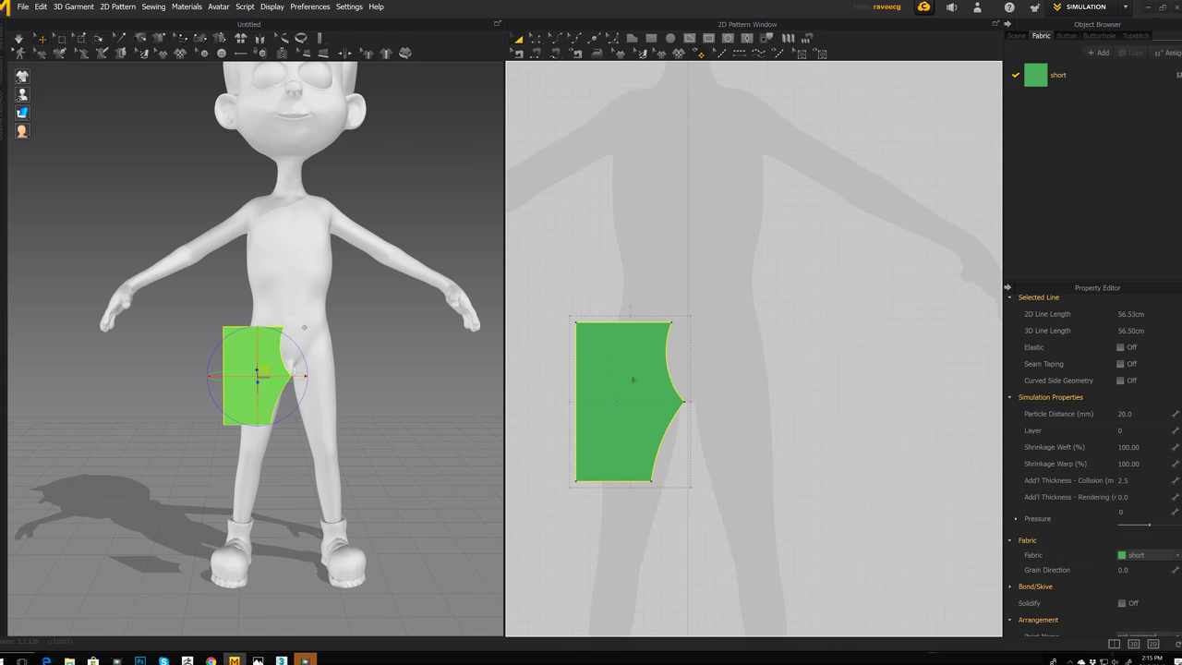
pyautogui.click(536, 39)
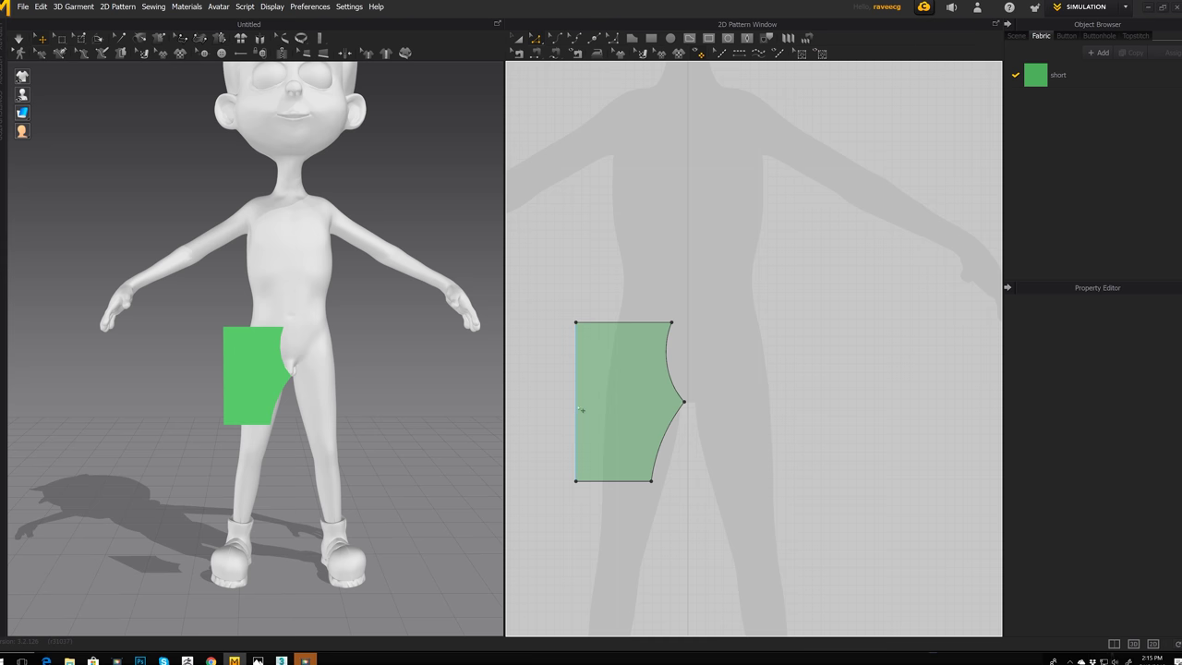
pyautogui.moveTo(579, 409); pyautogui.dragTo(566, 411)
# Step: Create a Symmetric Pattern of the piece and place it on the other side of the avatar's centre line
pyautogui.click(518, 38)
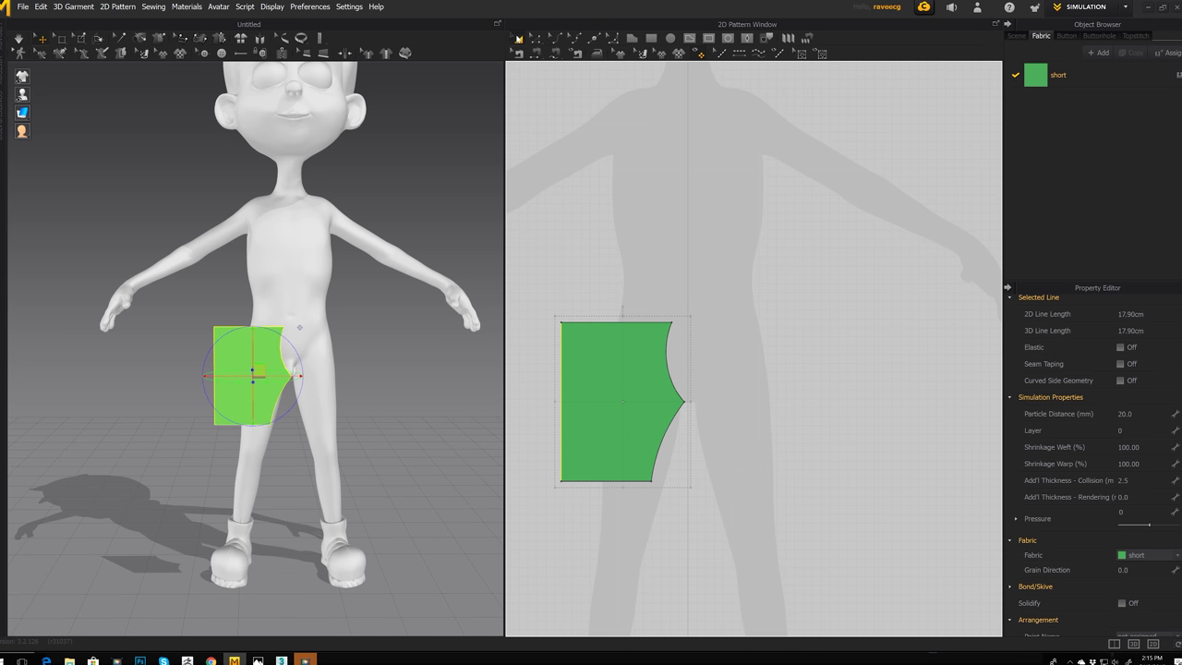
pyautogui.rightClick(620, 351)
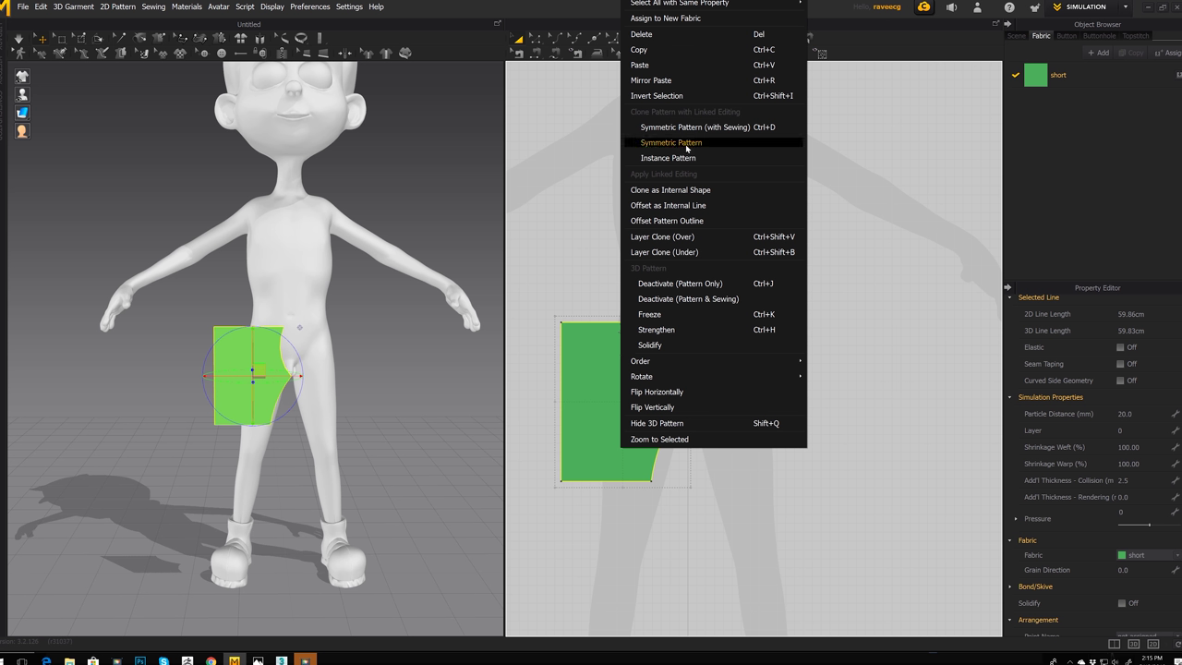
pyautogui.click(679, 142)
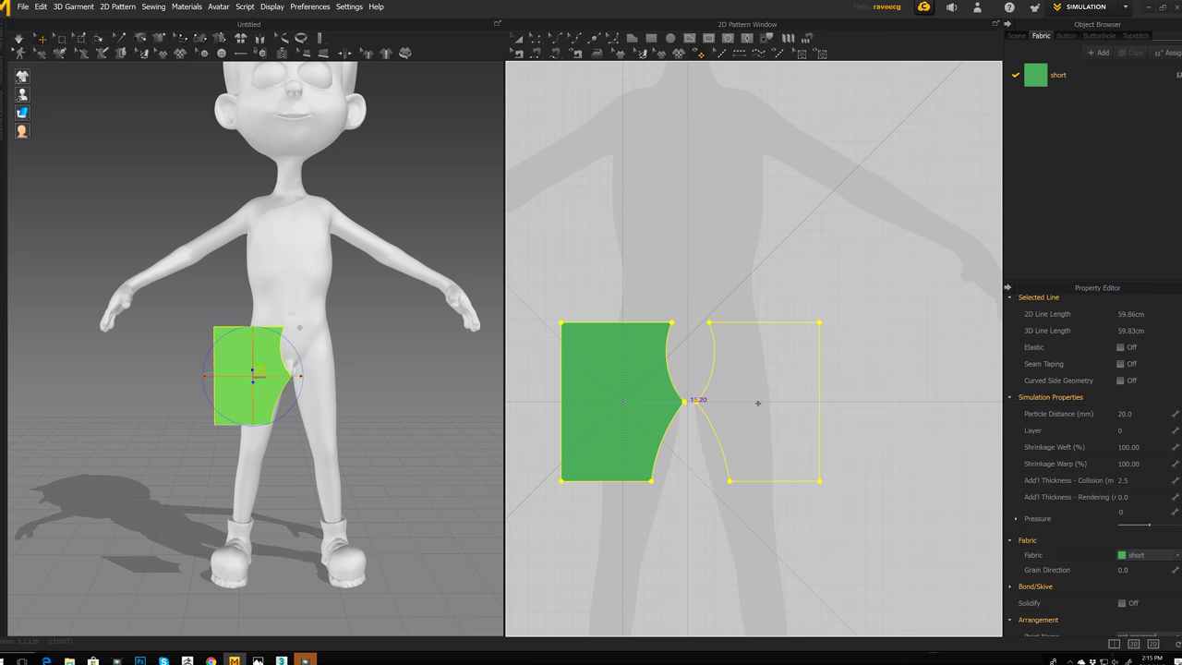
pyautogui.click(757, 404)
pyautogui.moveTo(810, 407)
pyautogui.mouseDown(button='middle')
pyautogui.moveTo(810, 375)
pyautogui.moveTo(779, 403)
pyautogui.moveTo(796, 403)
pyautogui.mouseUp(button='middle')
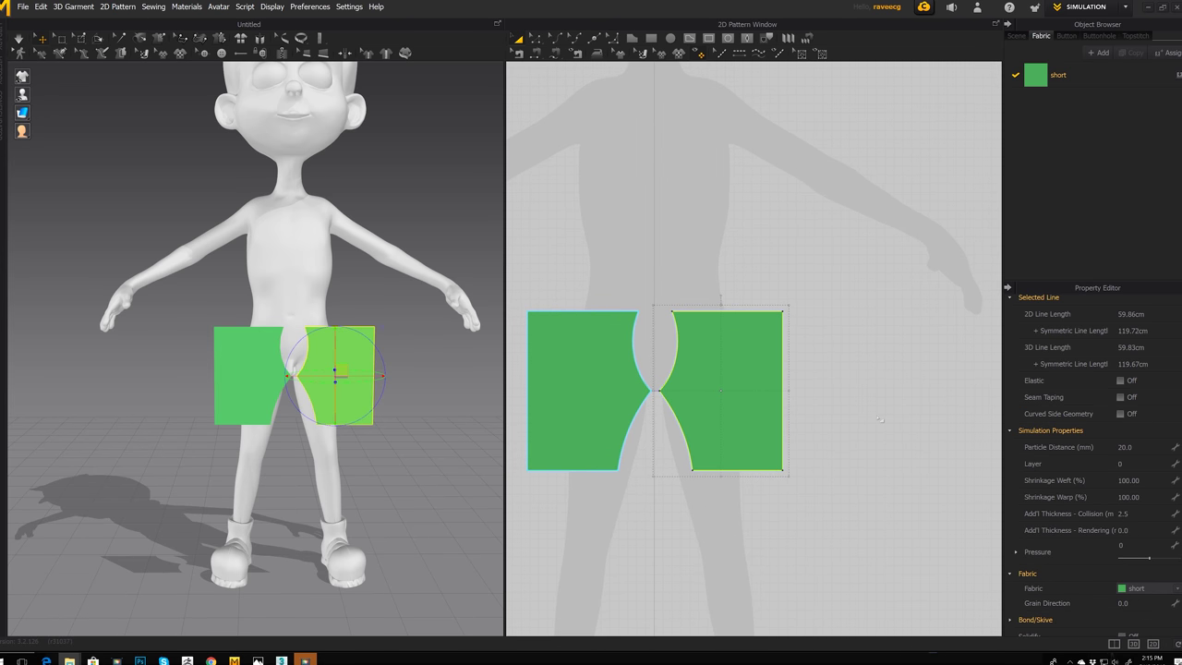
# Step: Decrease the gizmo scale for the 3D view
pyautogui.moveTo(449, 420); pyautogui.dragTo(460, 402, button='middle')
pyautogui.moveTo(460, 402)
pyautogui.mouseDown(button='right')
pyautogui.moveTo(452, 422)
pyautogui.moveTo(434, 418)
pyautogui.moveTo(449, 418)
pyautogui.mouseUp(button='right')
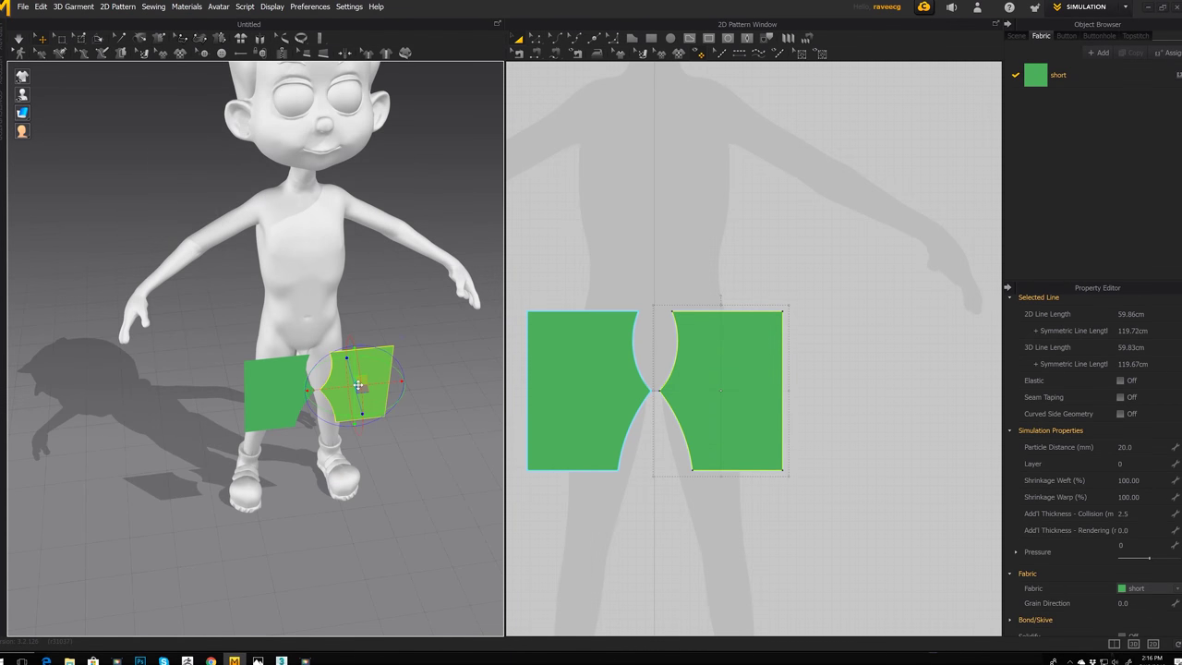
pyautogui.scroll(1, 358, 385)
pyautogui.scroll(-5, 358, 386)
pyautogui.moveTo(359, 385); pyautogui.dragTo(268, 349, button='right')
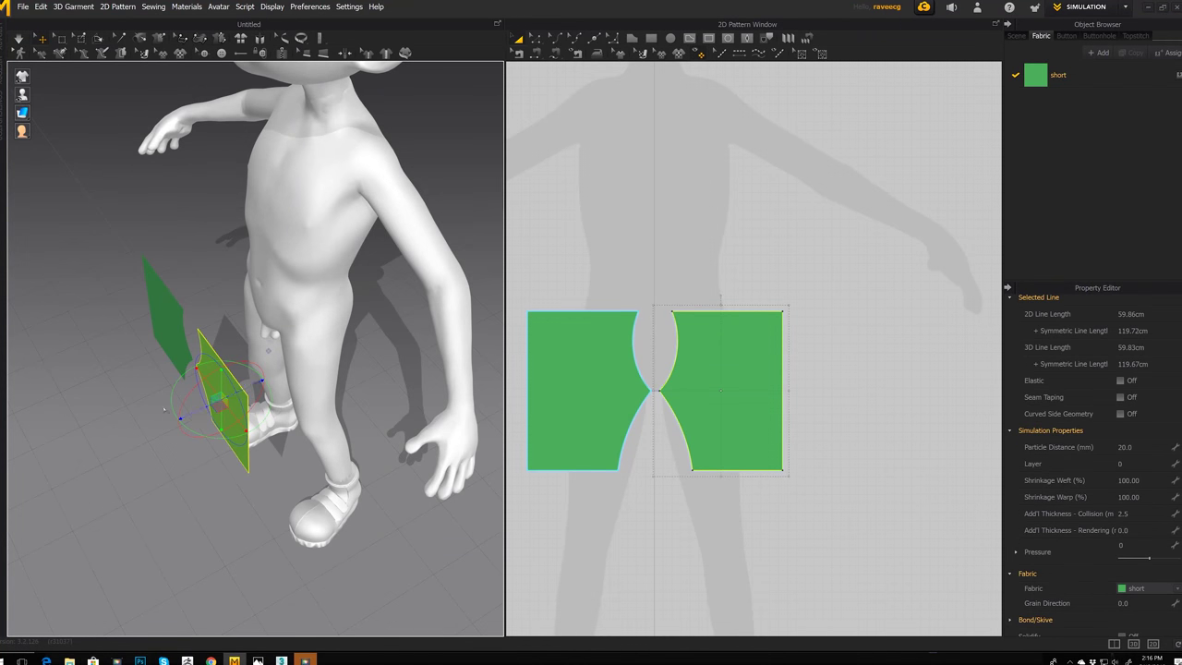
pyautogui.click(71, 282)
pyautogui.rightClick(70, 278)
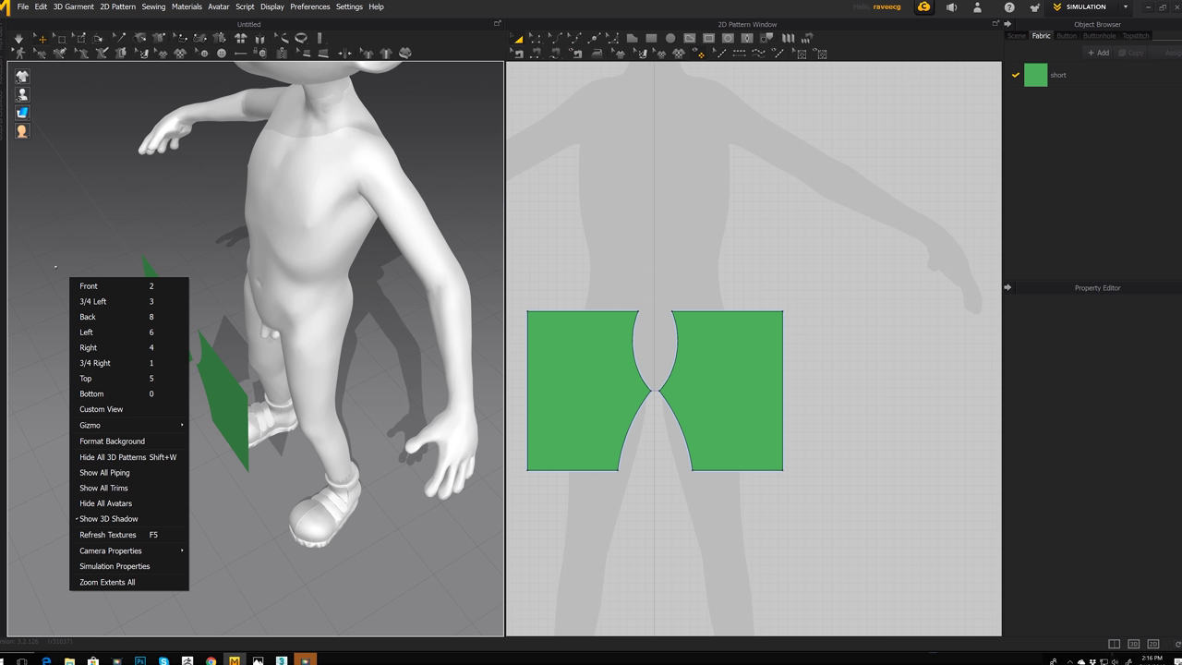
pyautogui.moveTo(157, 425)
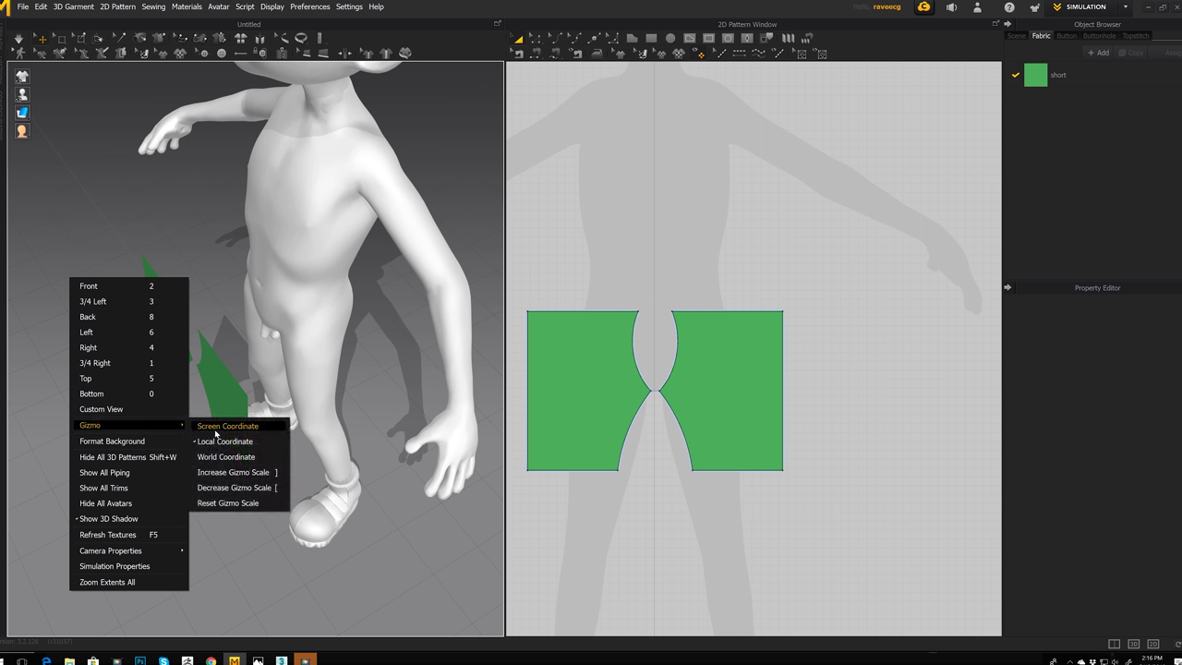
pyautogui.click(221, 490)
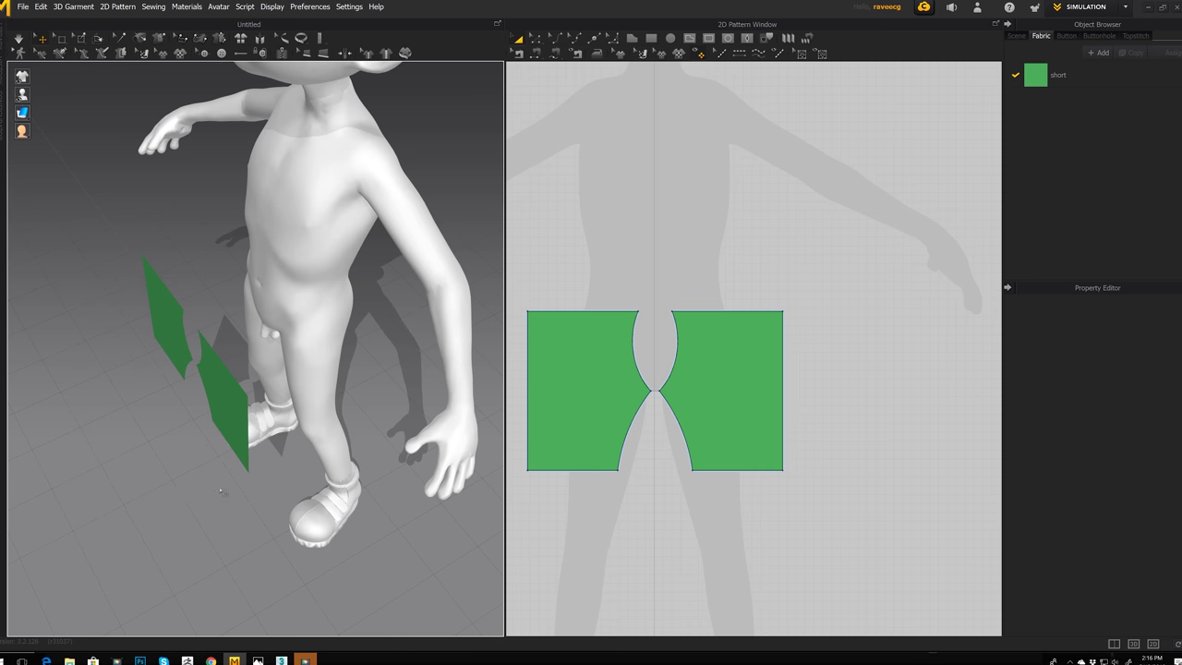
# Step: Increase the gizmo scale for the 3D view
pyautogui.click(230, 427)
pyautogui.moveTo(230, 427); pyautogui.dragTo(104, 363, button='right')
pyautogui.click(105, 363)
pyautogui.rightClick(80, 344)
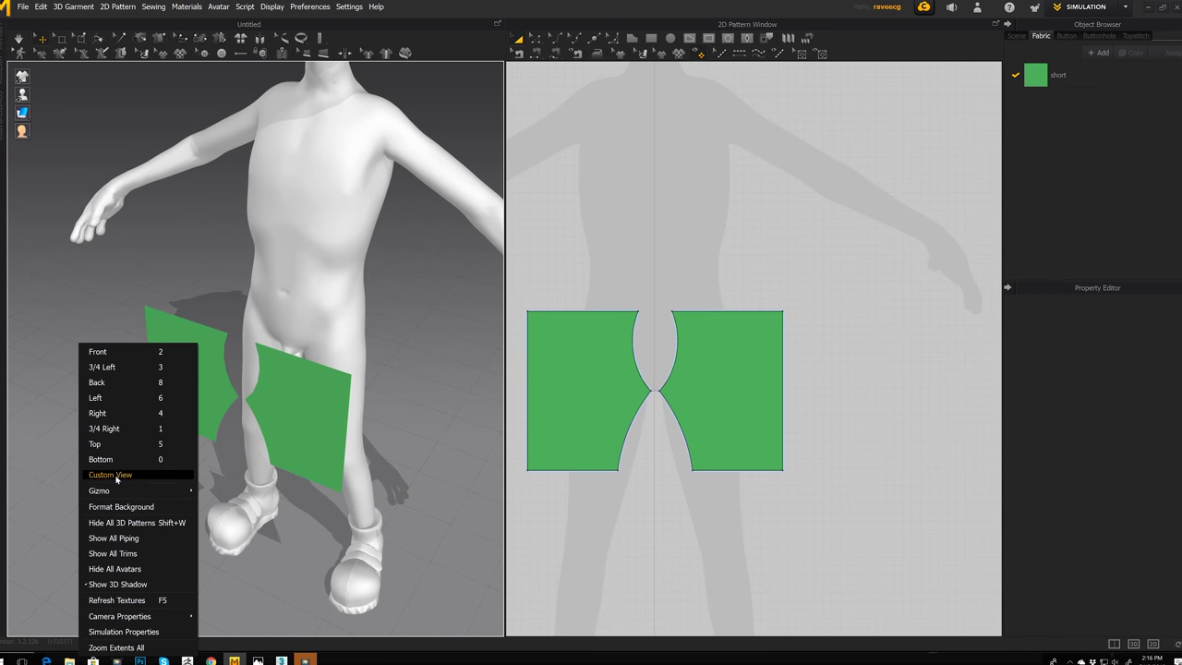
pyautogui.moveTo(118, 491)
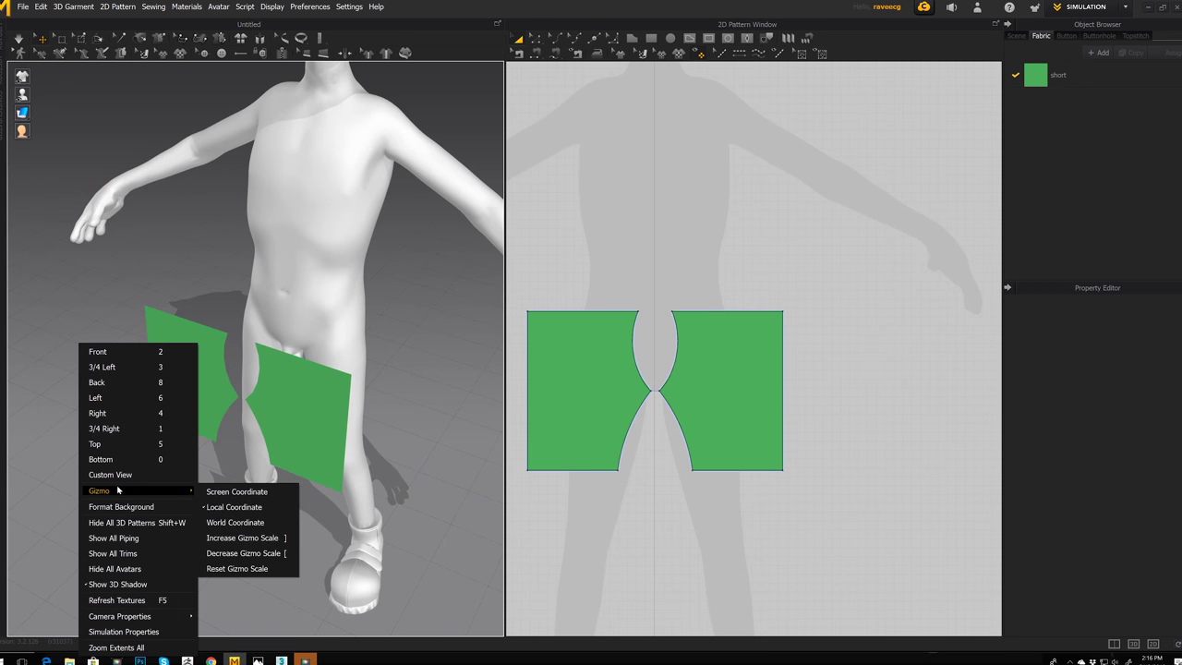
pyautogui.click(265, 537)
# Step: Select both front pieces in 3D, move them closer to the avatar's hips and lower them slightly
pyautogui.click(305, 406)
pyautogui.moveTo(304, 407); pyautogui.dragTo(447, 435, button='right')
pyautogui.keyDown('shift'); pyautogui.click(271, 432); pyautogui.keyUp('shift')
pyautogui.moveTo(271, 432); pyautogui.dragTo(399, 412, button='right')
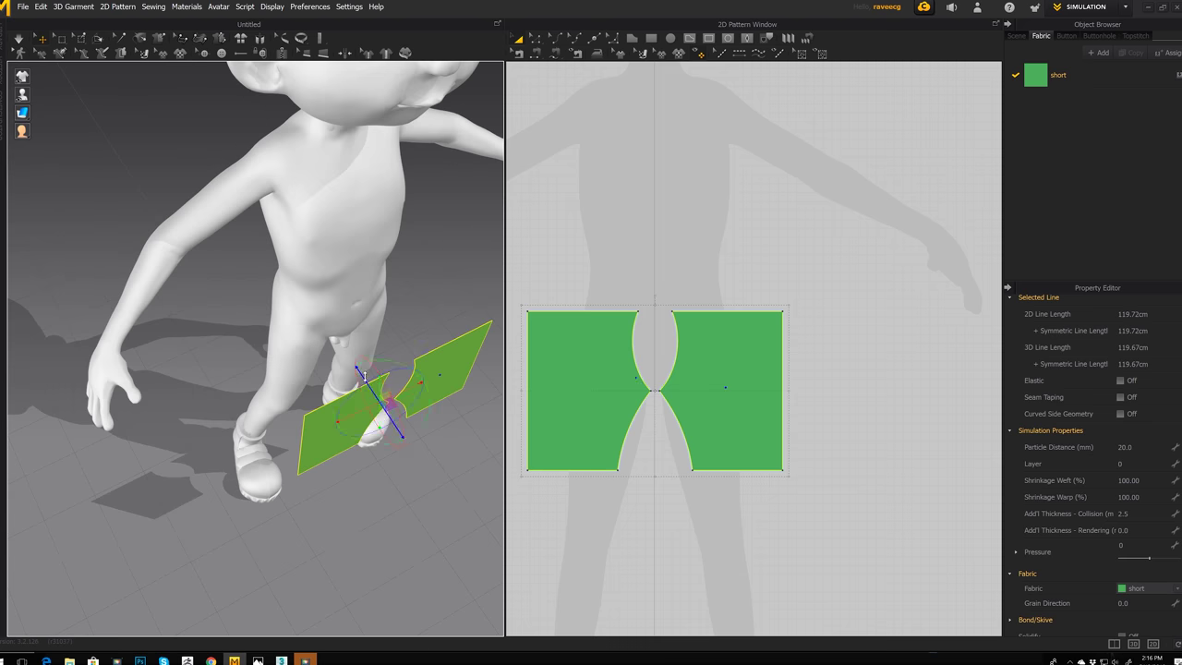
pyautogui.moveTo(364, 377); pyautogui.dragTo(316, 339)
pyautogui.moveTo(356, 388); pyautogui.dragTo(374, 357, button='right')
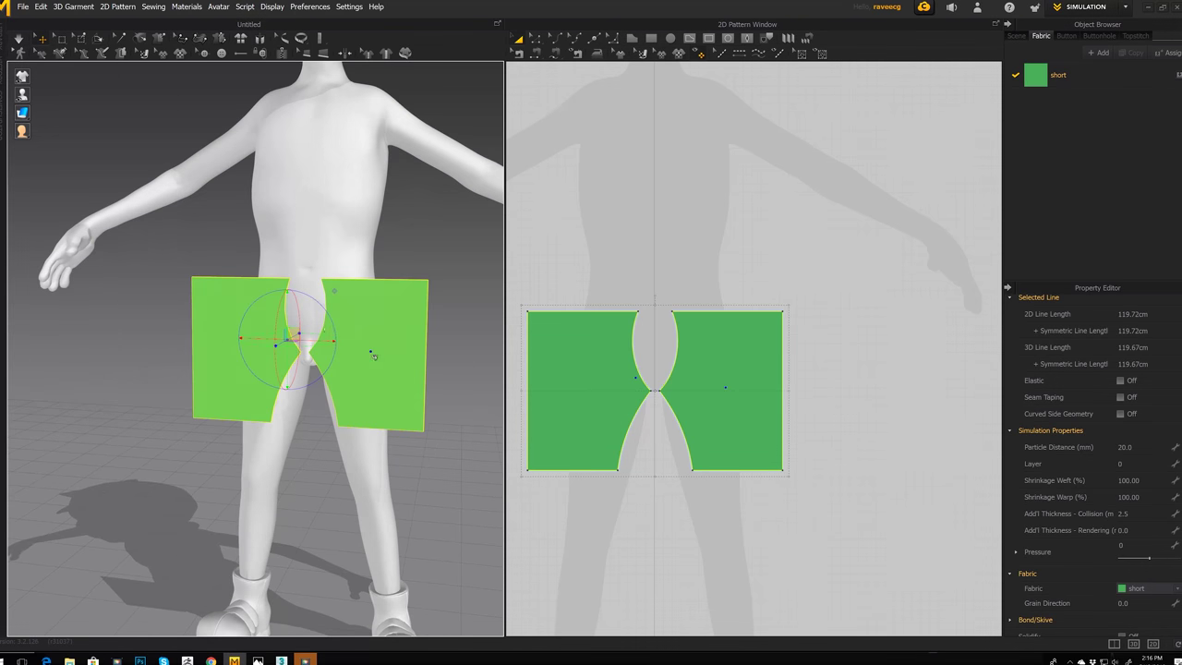
pyautogui.moveTo(286, 298); pyautogui.dragTo(283, 315)
# Step: Copy the front piece on the avatar's left side and paste it about 34 cm farther out in the 2D pattern layout
pyautogui.scroll(1, 851, 407)
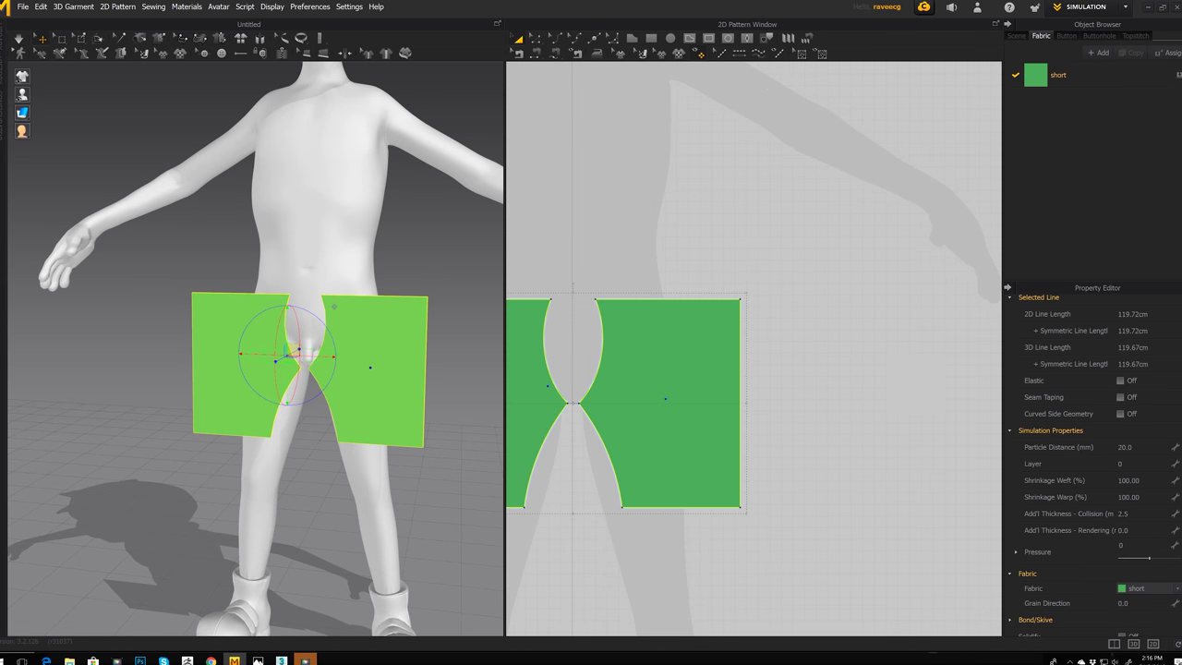
pyautogui.scroll(-4, 850, 407)
pyautogui.moveTo(851, 407); pyautogui.dragTo(782, 388, button='right')
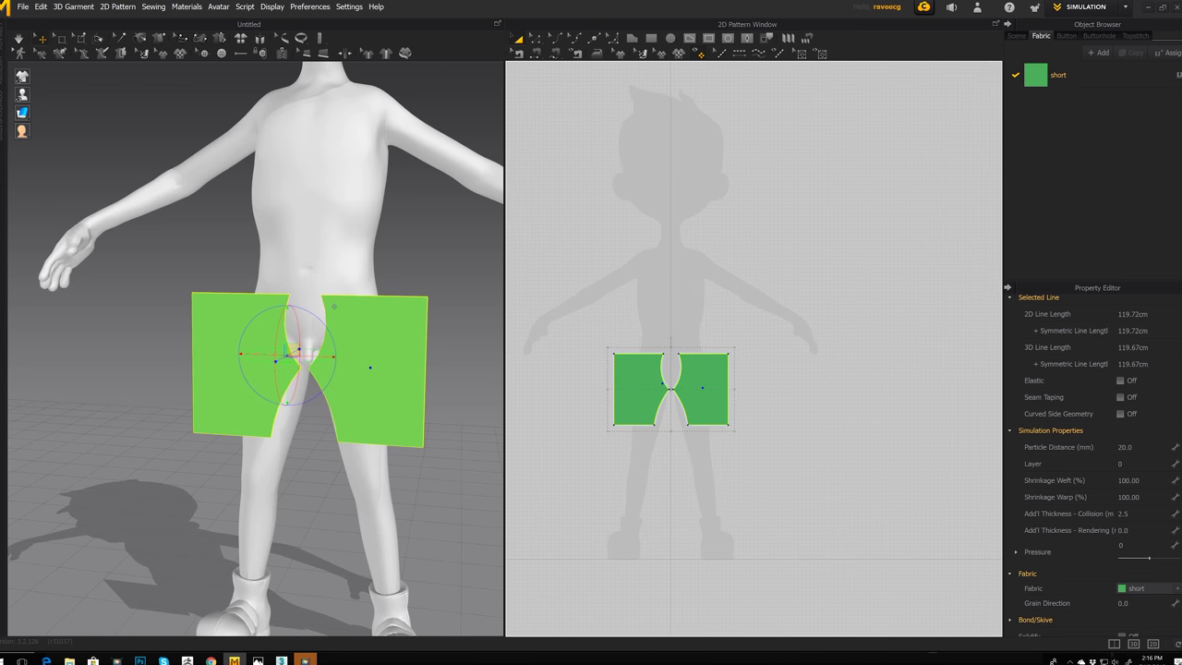
pyautogui.click(748, 411)
pyautogui.click(720, 391)
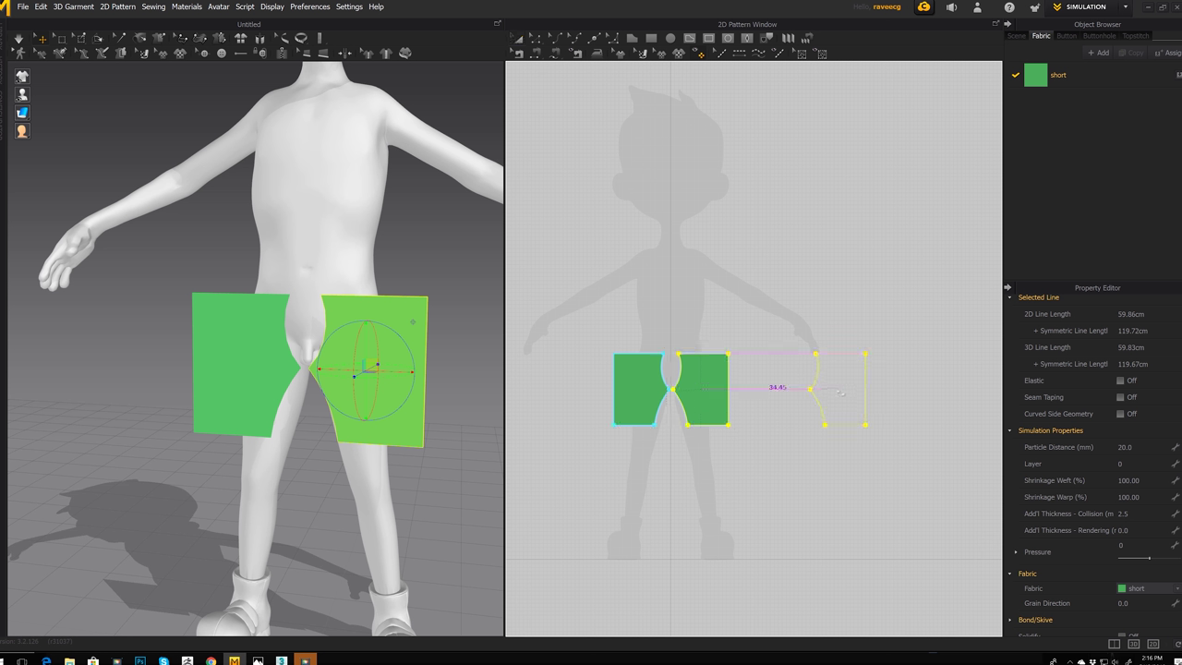
pyautogui.click(840, 393)
# Step: Move the pasted piece closer to the avatar in 3D and flip it horizontally in the arrangement
pyautogui.moveTo(416, 437); pyautogui.dragTo(301, 441, button='middle')
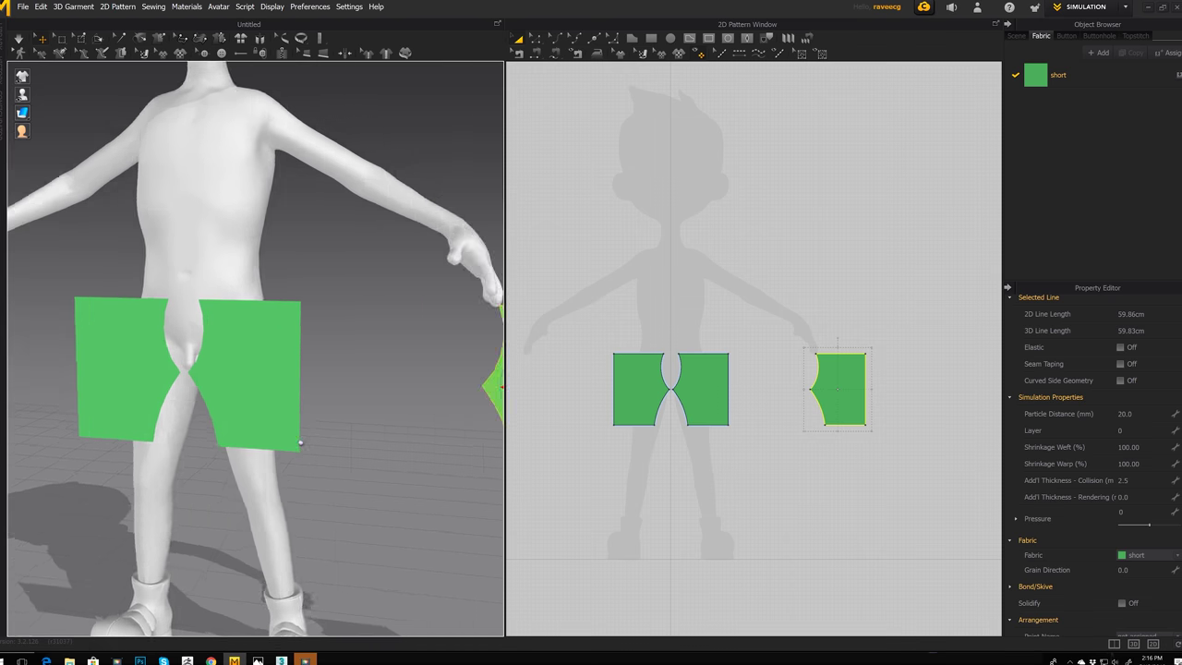
pyautogui.scroll(-3, 452, 374)
pyautogui.moveTo(444, 378); pyautogui.dragTo(352, 377)
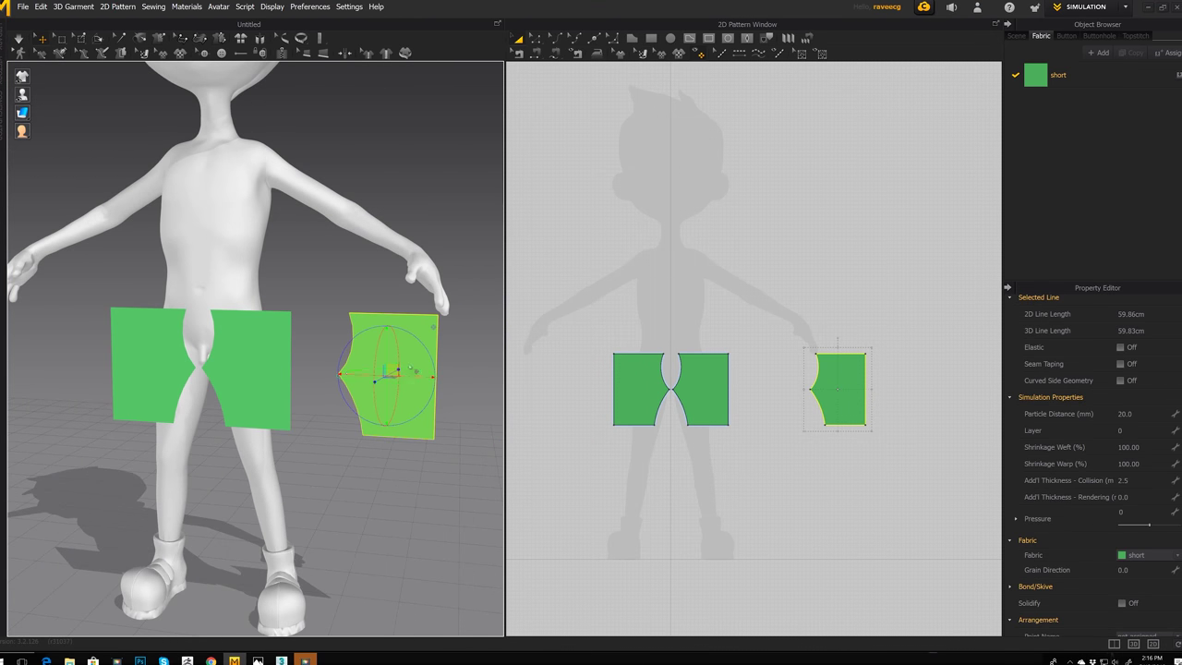
pyautogui.rightClick(411, 367)
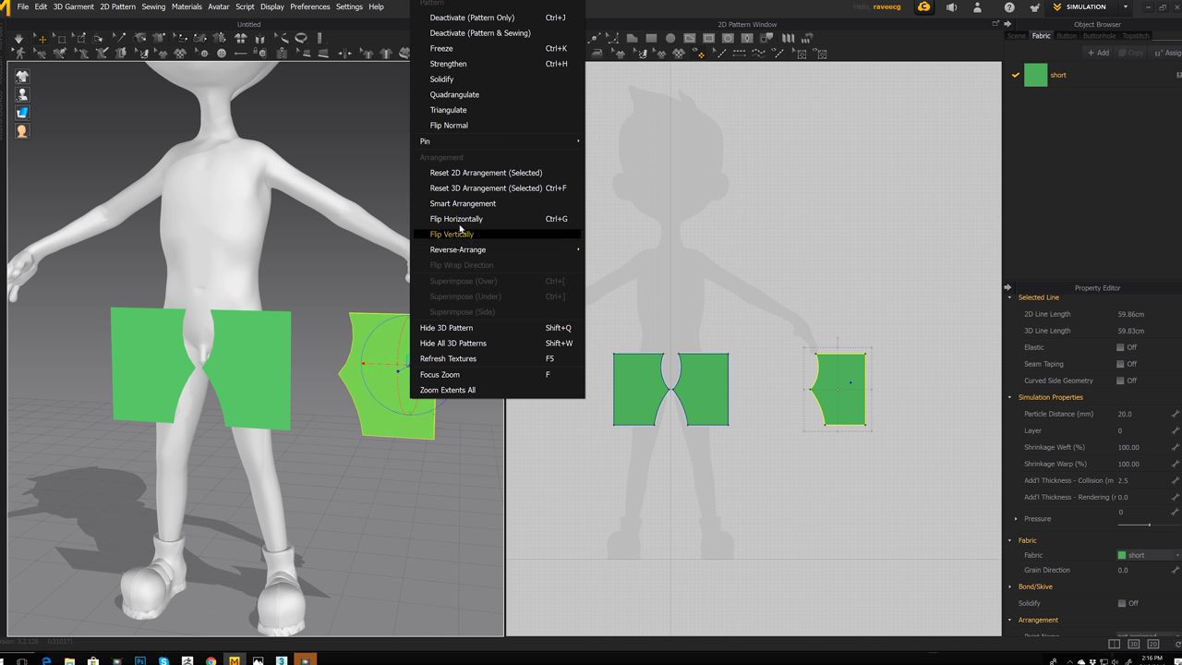
pyautogui.click(458, 221)
# Step: Position the flipped piece behind the avatar's hips as a back piece of the shorts
pyautogui.moveTo(435, 249); pyautogui.dragTo(180, 440, button='right')
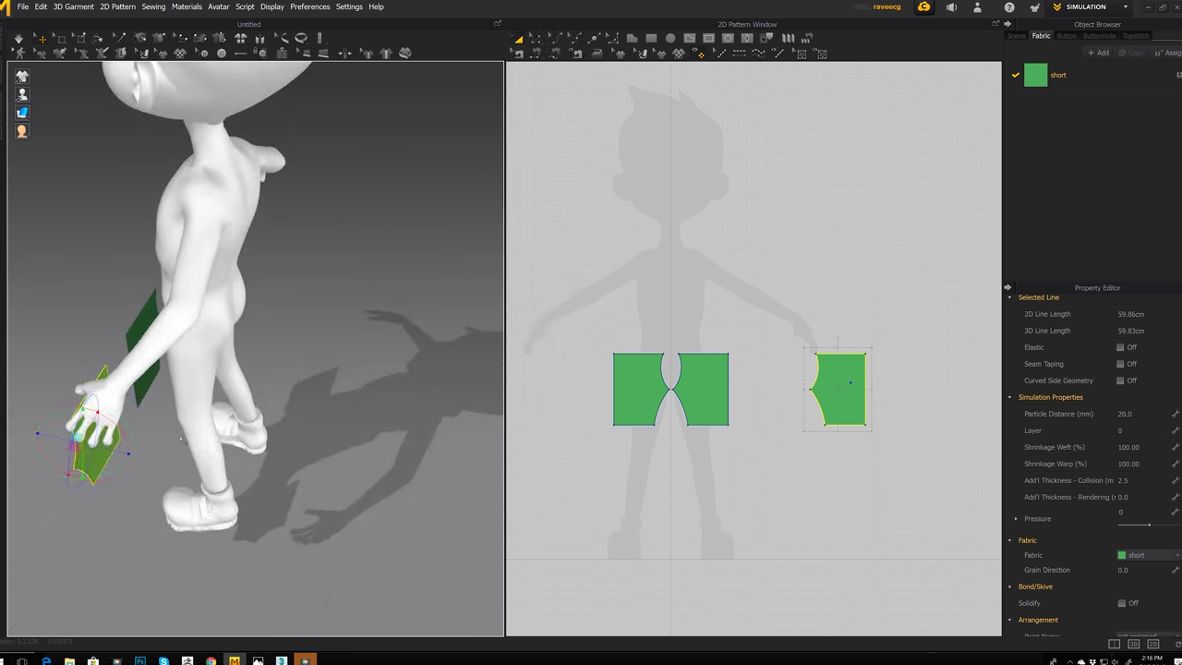
pyautogui.moveTo(114, 452); pyautogui.dragTo(199, 473)
pyautogui.moveTo(198, 467); pyautogui.dragTo(68, 373, button='right')
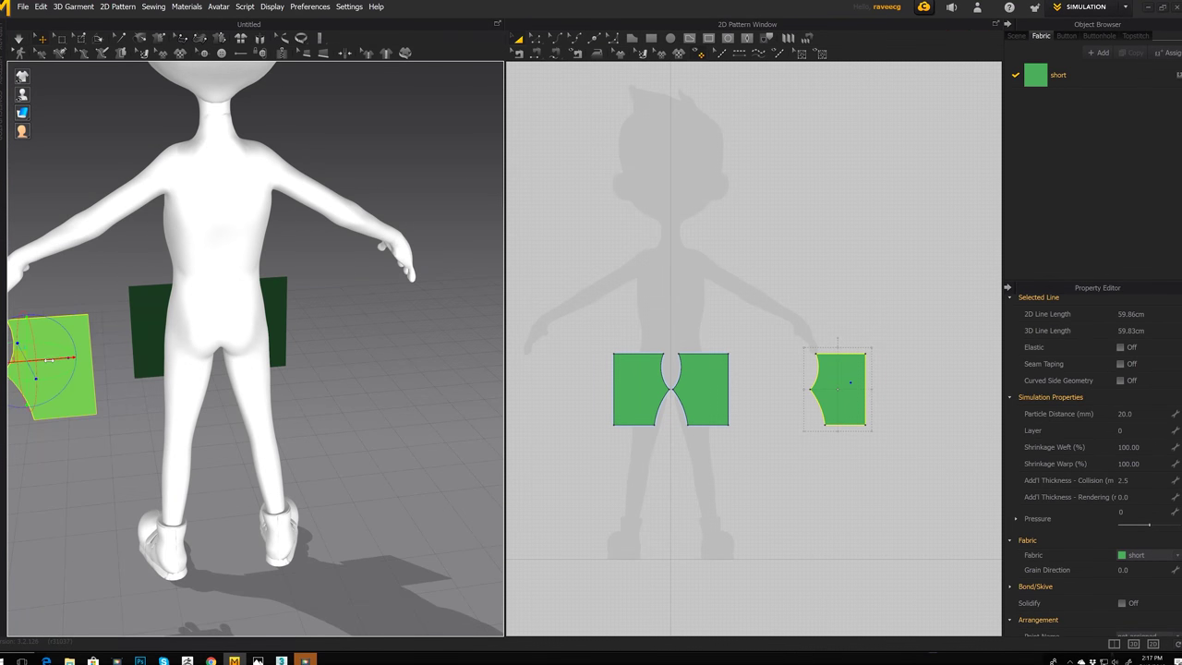
pyautogui.moveTo(49, 360); pyautogui.dragTo(213, 356)
pyautogui.moveTo(212, 356); pyautogui.dragTo(332, 369, button='right')
# Step: Create a Symmetric Pattern of the back piece and place it between the front pieces and the original back piece
pyautogui.moveTo(881, 395); pyautogui.dragTo(792, 400, button='middle')
pyautogui.scroll(-2, 773, 403)
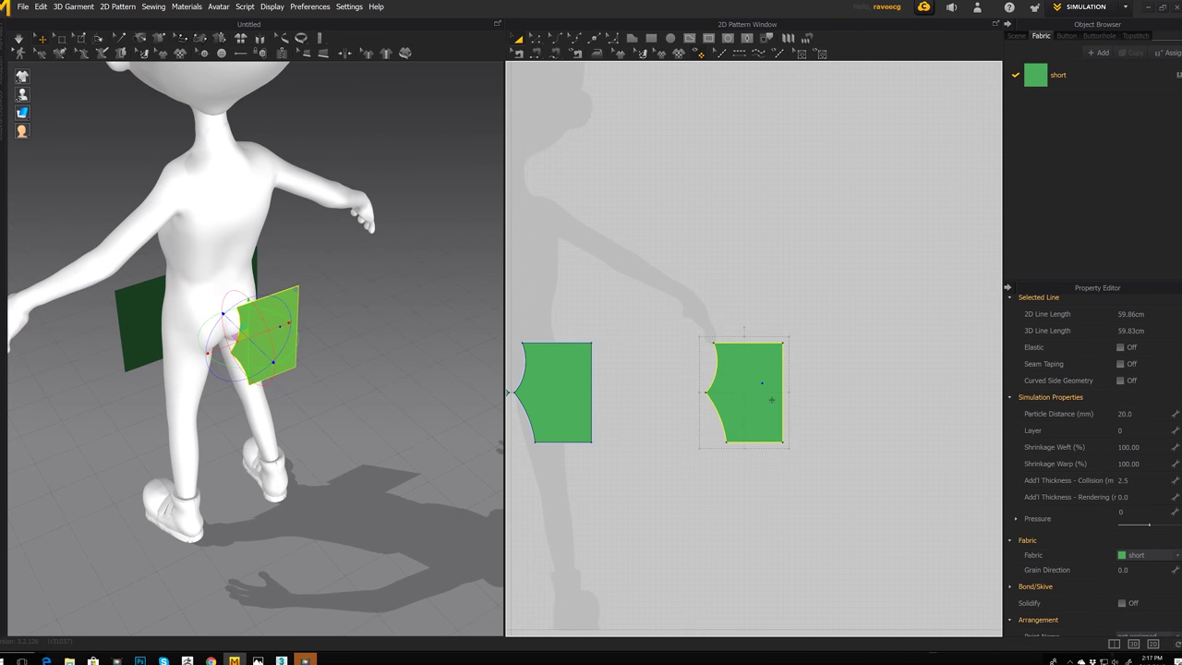
pyautogui.rightClick(756, 401)
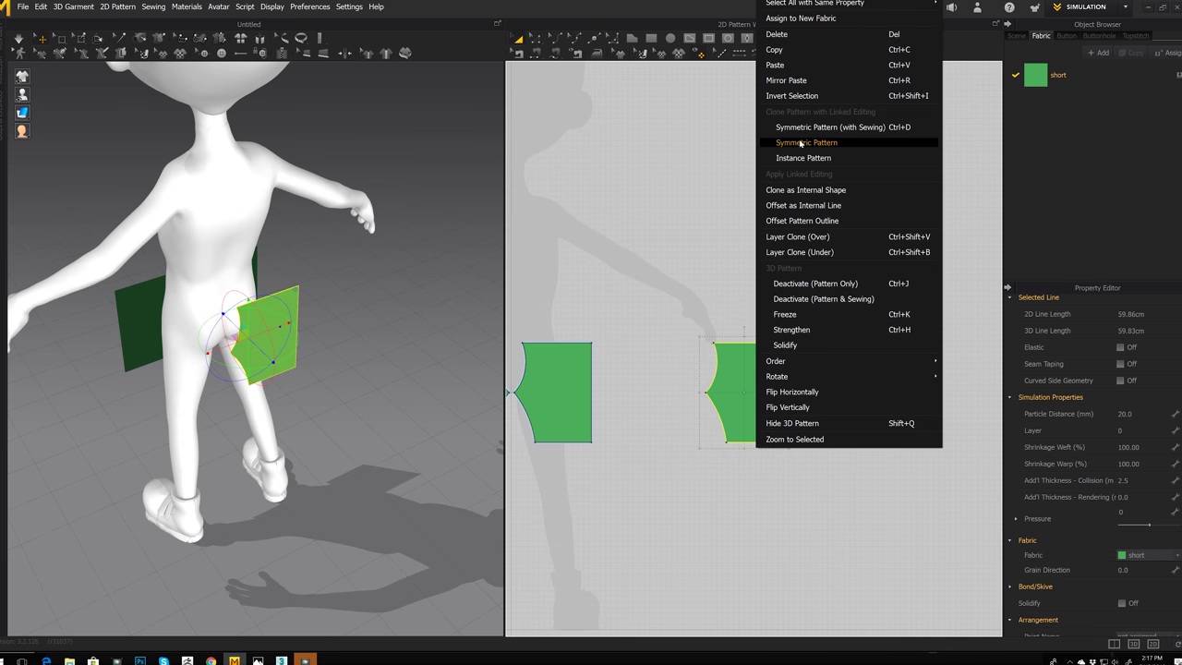
pyautogui.click(806, 142)
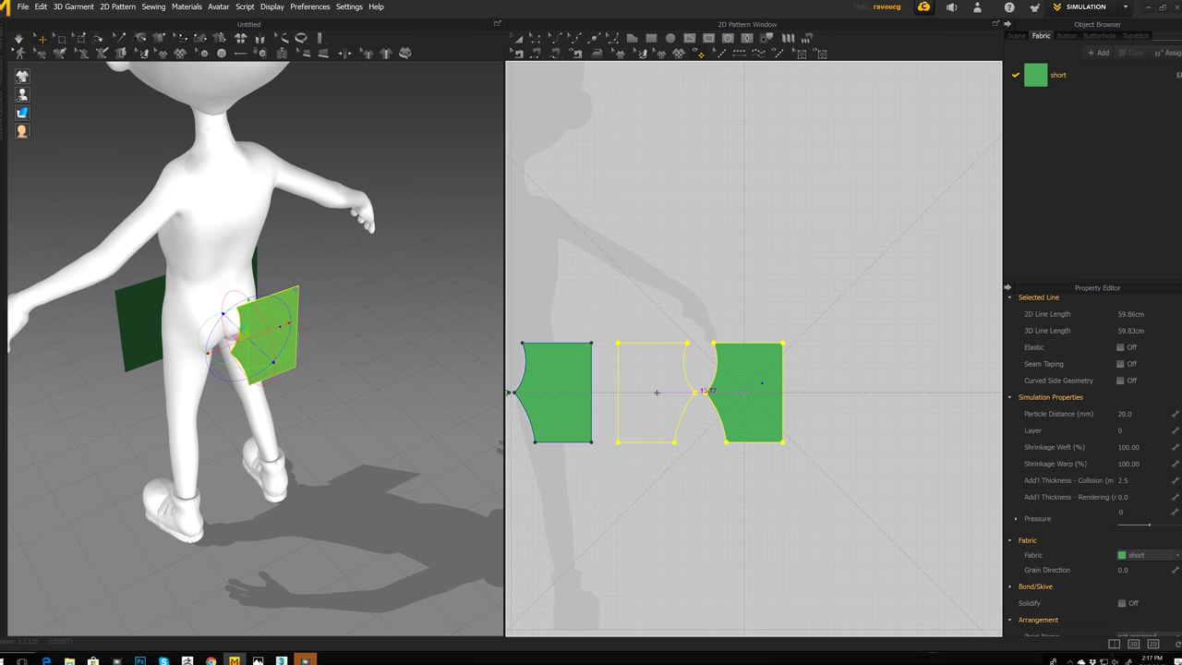
pyautogui.click(660, 395)
# Step: Move the mirrored back piece in 3D behind the avatar's other leg, beside the first back piece
pyautogui.scroll(-5, 387, 395)
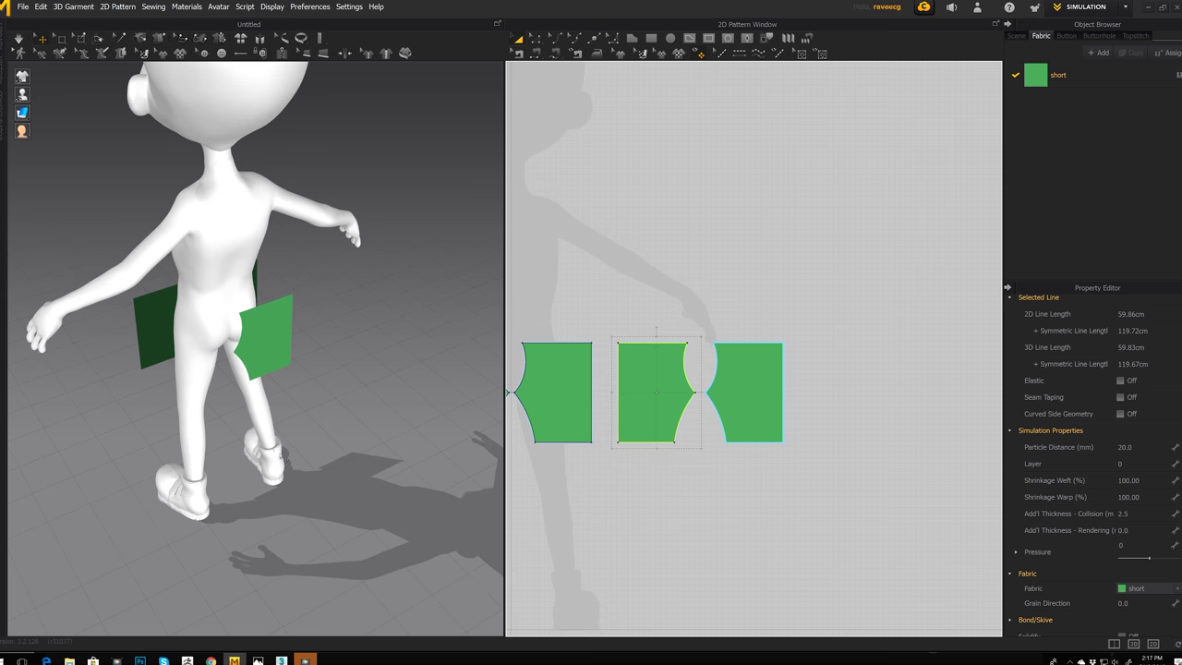
pyautogui.moveTo(167, 438); pyautogui.dragTo(209, 434, button='middle')
pyautogui.moveTo(109, 406); pyautogui.dragTo(296, 353)
pyautogui.moveTo(295, 353); pyautogui.dragTo(460, 382, button='right')
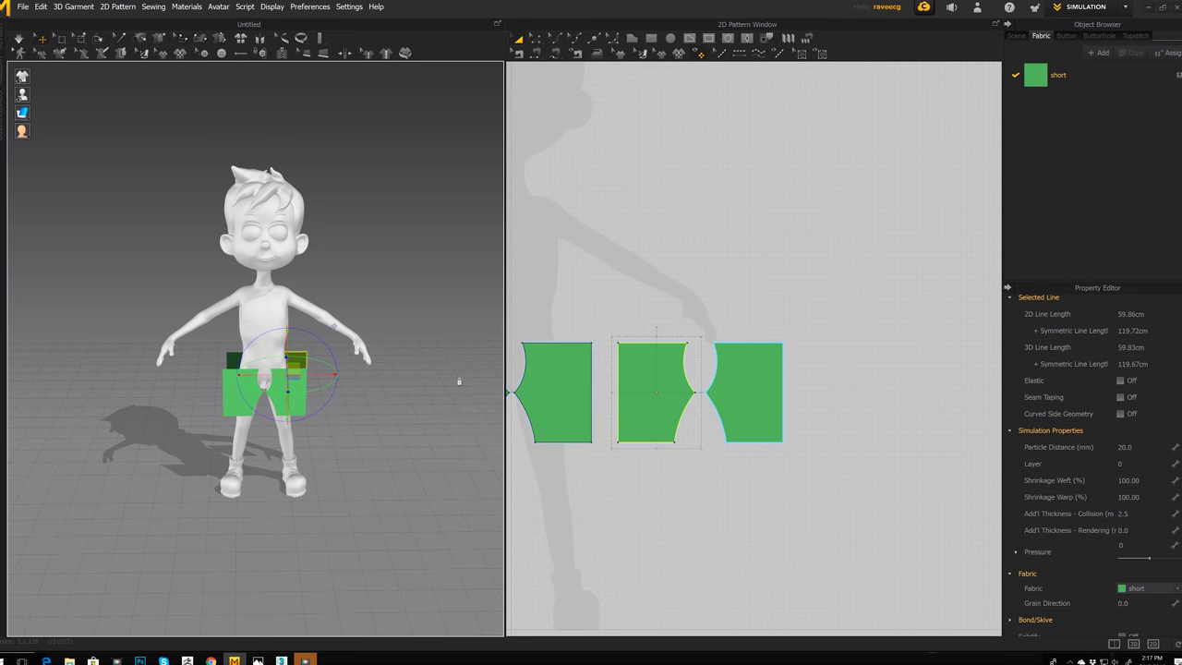
# Step: Draw a rectangular waistband piece across the avatar's waist above the front pieces, with an outline length of about 34.25 cm
pyautogui.moveTo(528, 342); pyautogui.dragTo(708, 398, button='middle')
pyautogui.scroll(1, 707, 398)
pyautogui.scroll(-3, 708, 398)
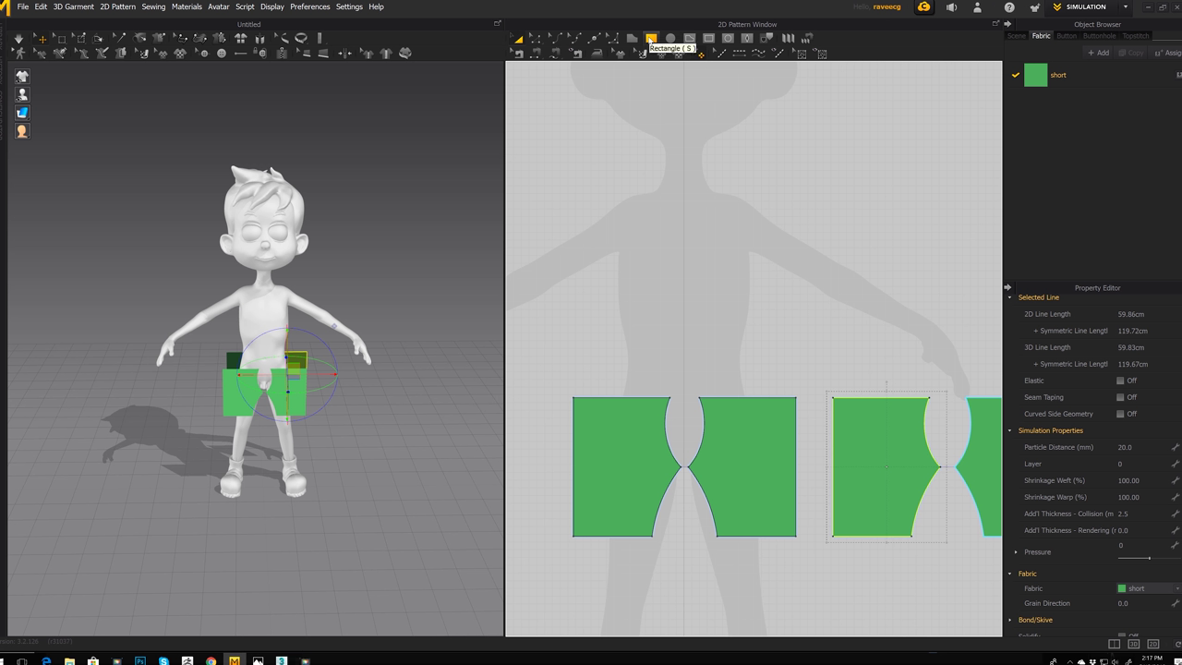
pyautogui.click(651, 38)
pyautogui.scroll(2, 594, 329)
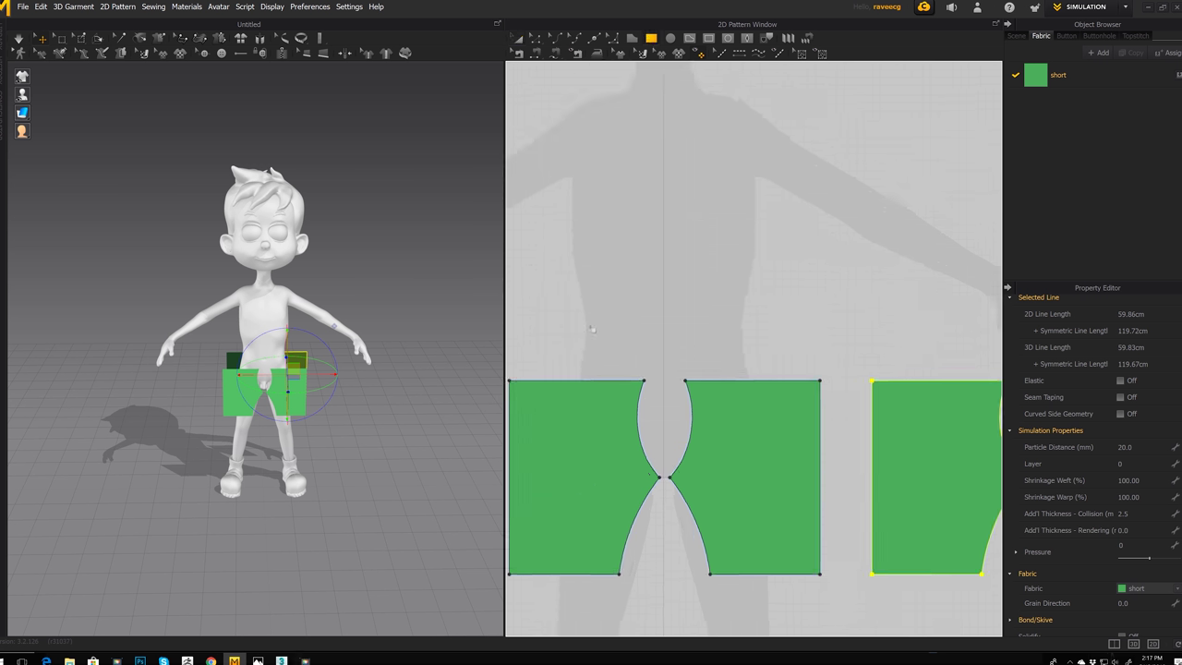
pyautogui.moveTo(648, 341); pyautogui.dragTo(741, 359)
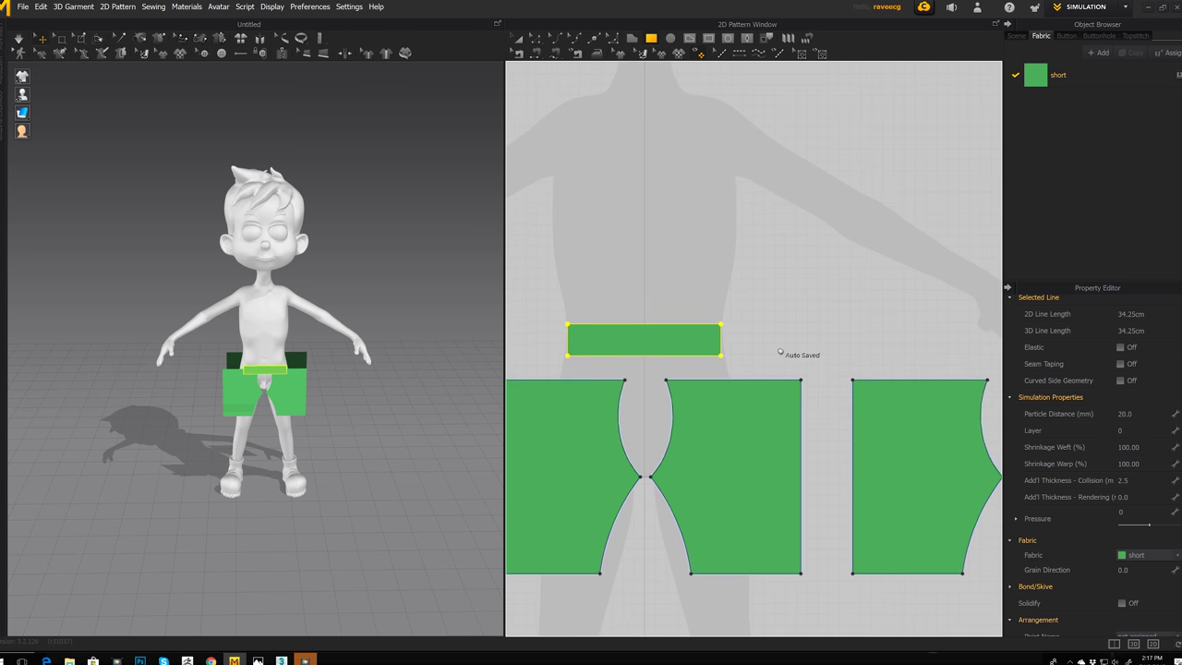
# Step: Move the waistband piece in 3D close to the front of the avatar's waist
pyautogui.moveTo(240, 360); pyautogui.dragTo(347, 361, button='right')
pyautogui.scroll(3, 351, 358)
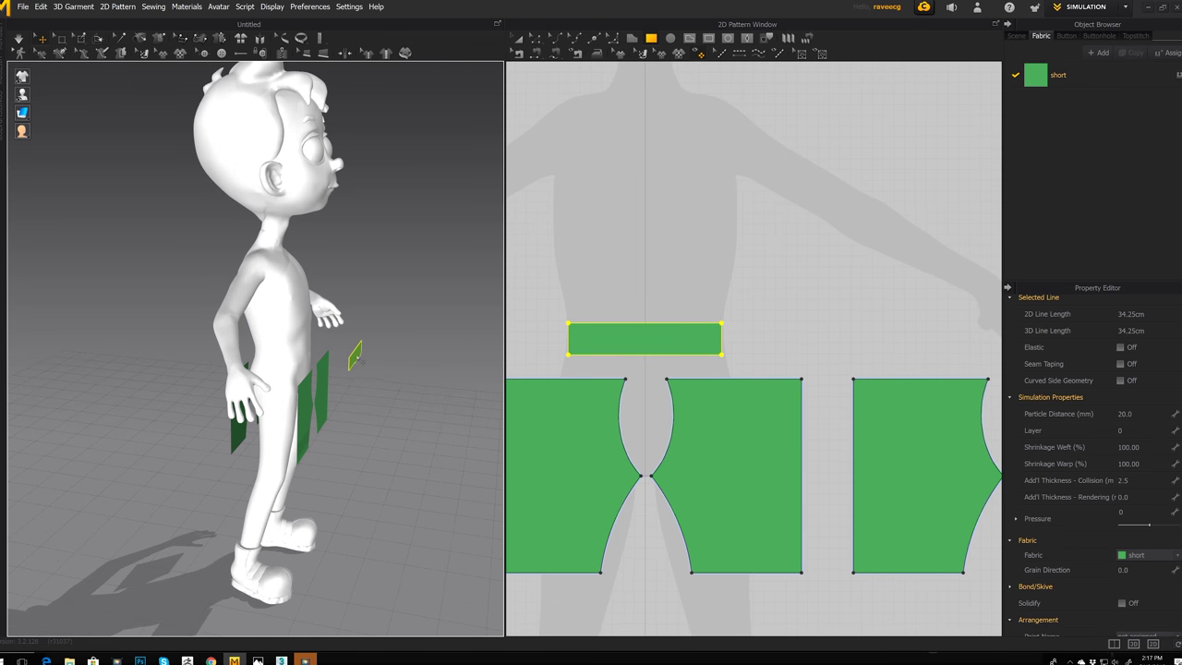
pyautogui.moveTo(297, 346); pyautogui.dragTo(290, 346)
pyautogui.moveTo(380, 373); pyautogui.dragTo(330, 368, button='right')
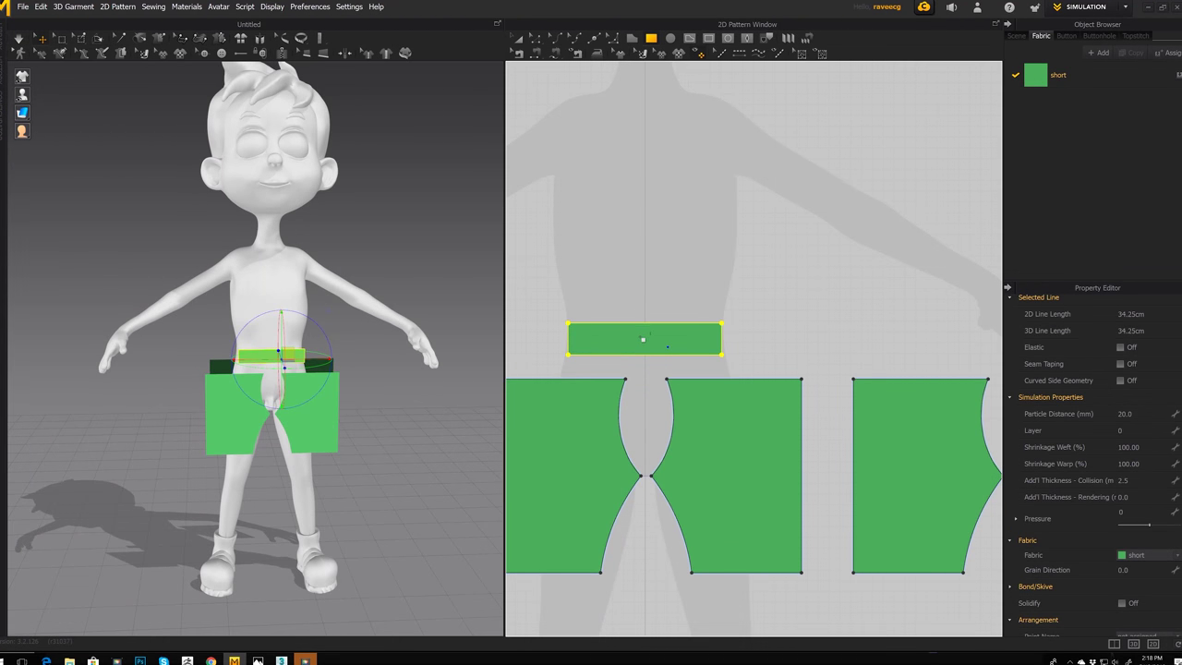
# Step: Create a Symmetric Pattern of the waistband piece and place it level with the original, above the back pieces
pyautogui.click(669, 310)
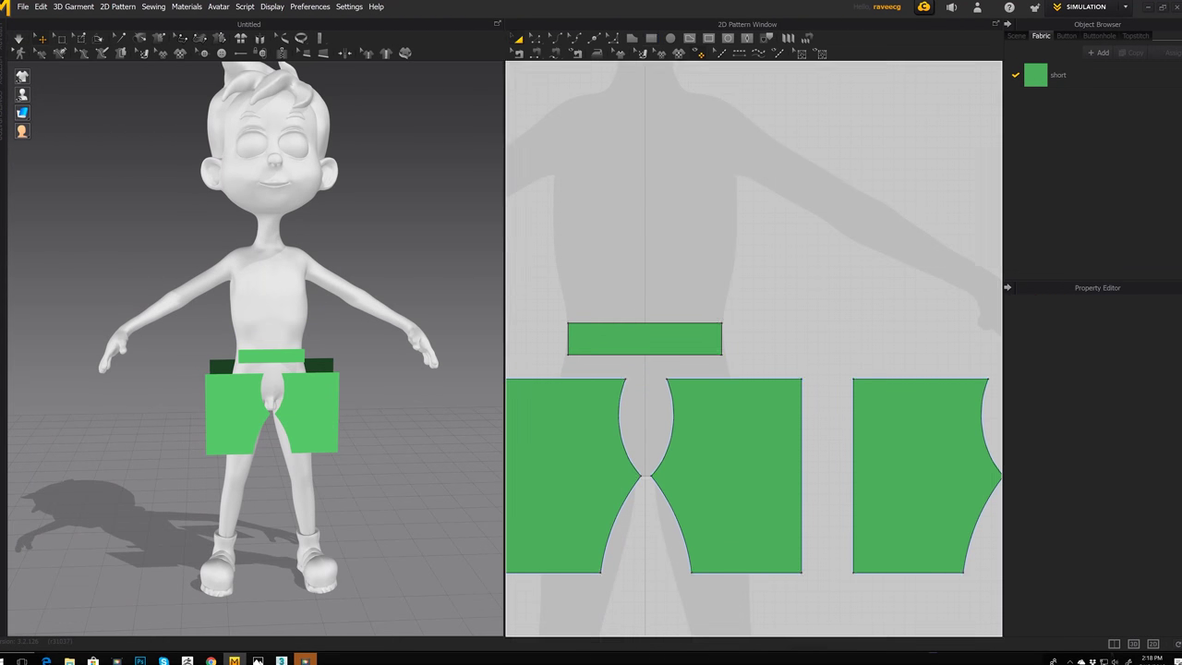
pyautogui.rightClick(641, 336)
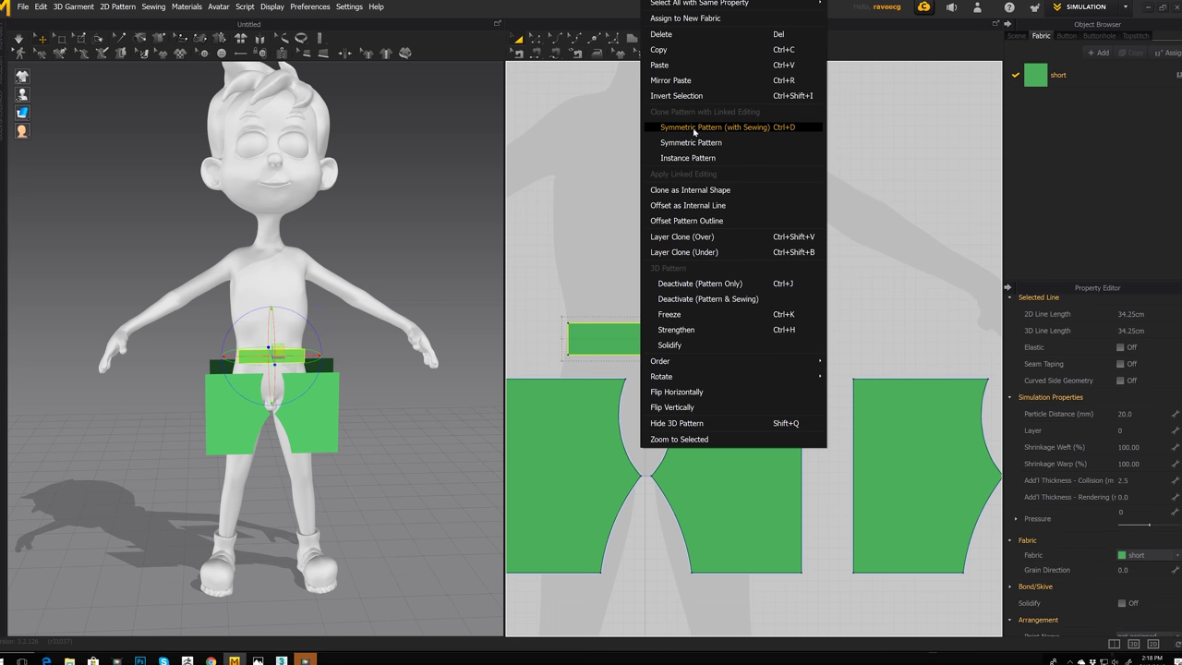
pyautogui.click(696, 142)
pyautogui.moveTo(809, 257); pyautogui.dragTo(702, 253, button='middle')
pyautogui.scroll(-3, 746, 250)
pyautogui.scroll(4, 811, 306)
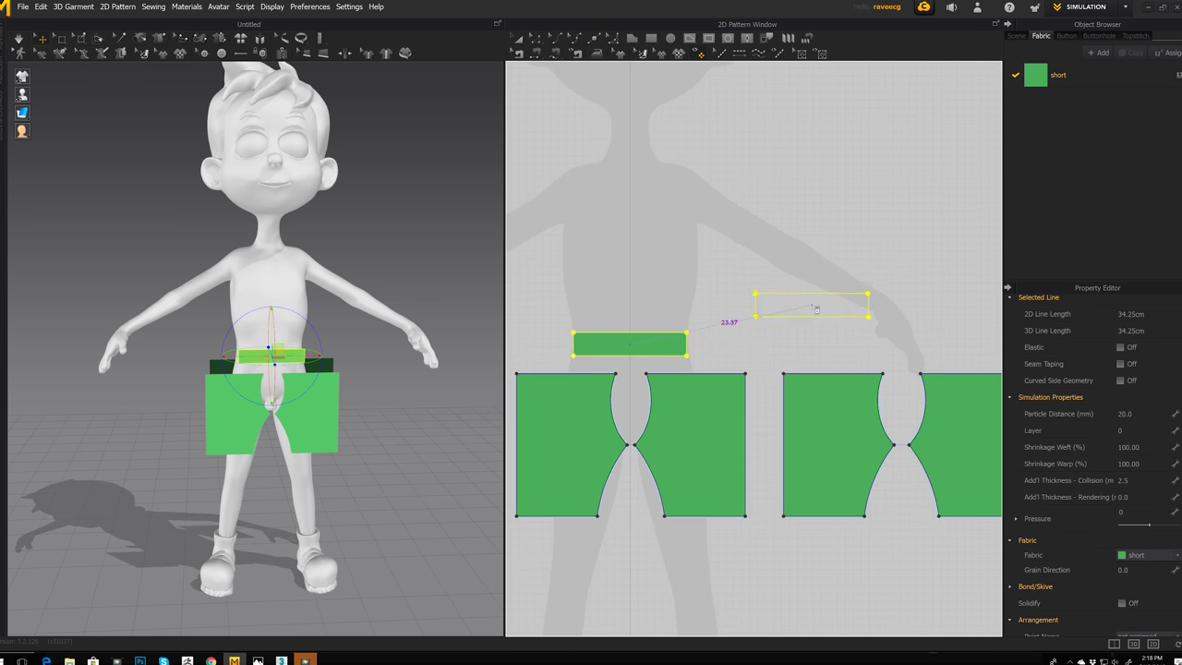
pyautogui.click(902, 349)
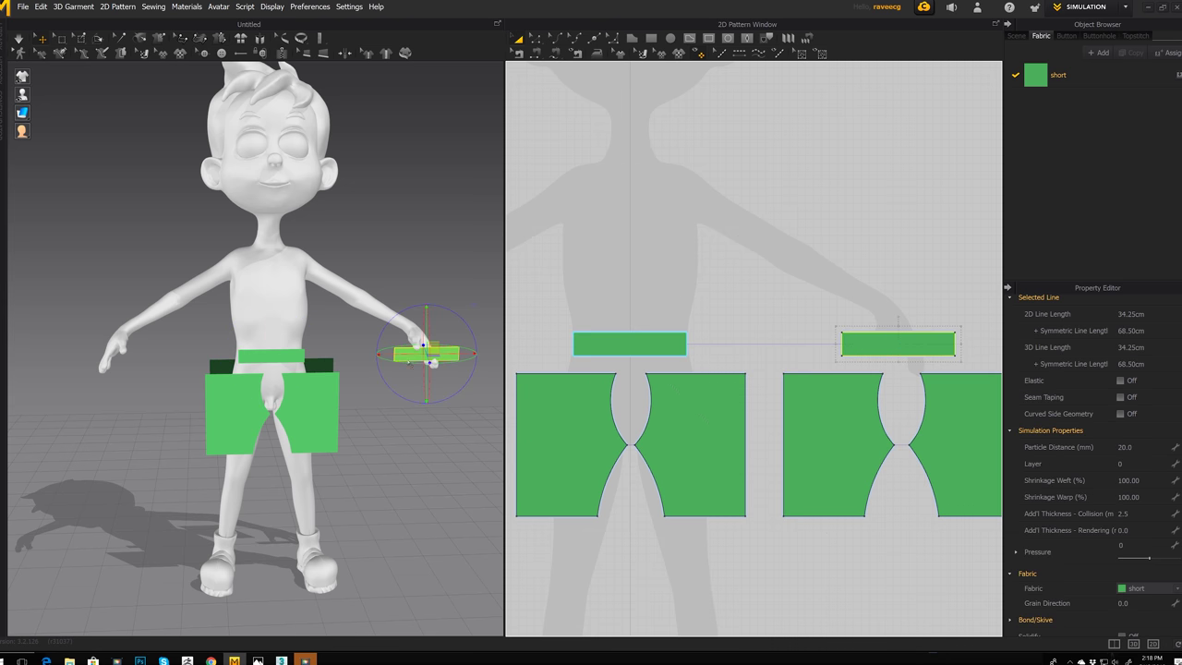
# Step: Flip the mirrored waistband piece horizontally in 3D and move it behind the avatar's waist, above the back pieces
pyautogui.scroll(-2, 427, 362)
pyautogui.scroll(3, 421, 382)
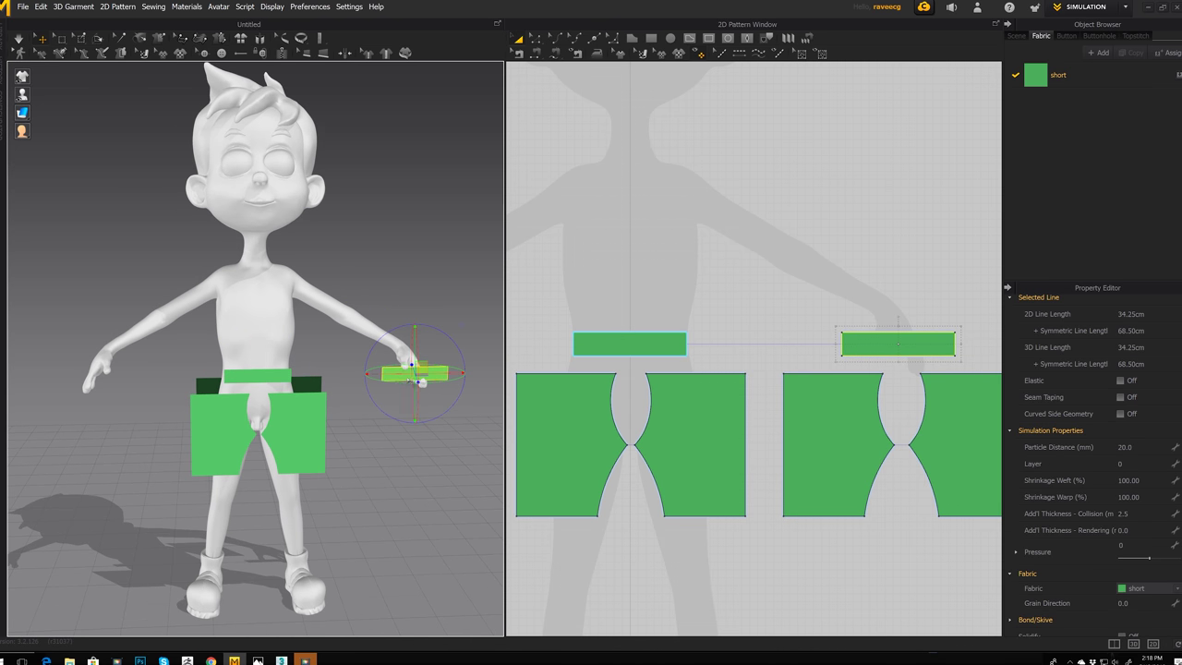
pyautogui.rightClick(402, 375)
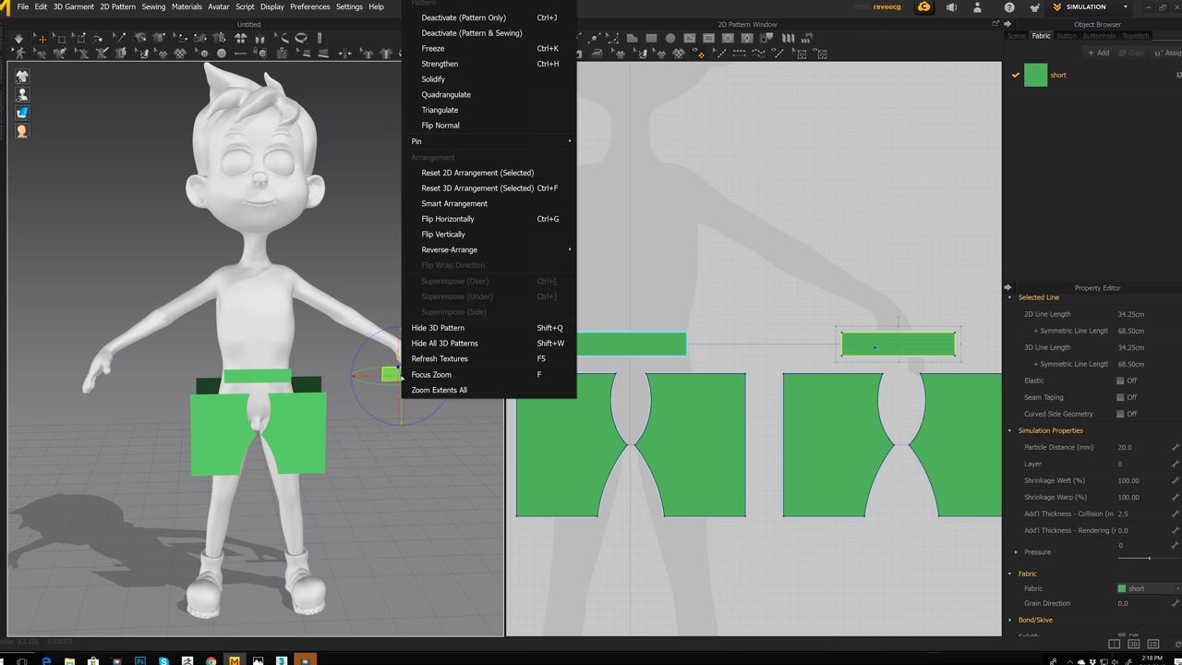
pyautogui.click(449, 219)
pyautogui.moveTo(411, 375); pyautogui.dragTo(442, 407, button='middle')
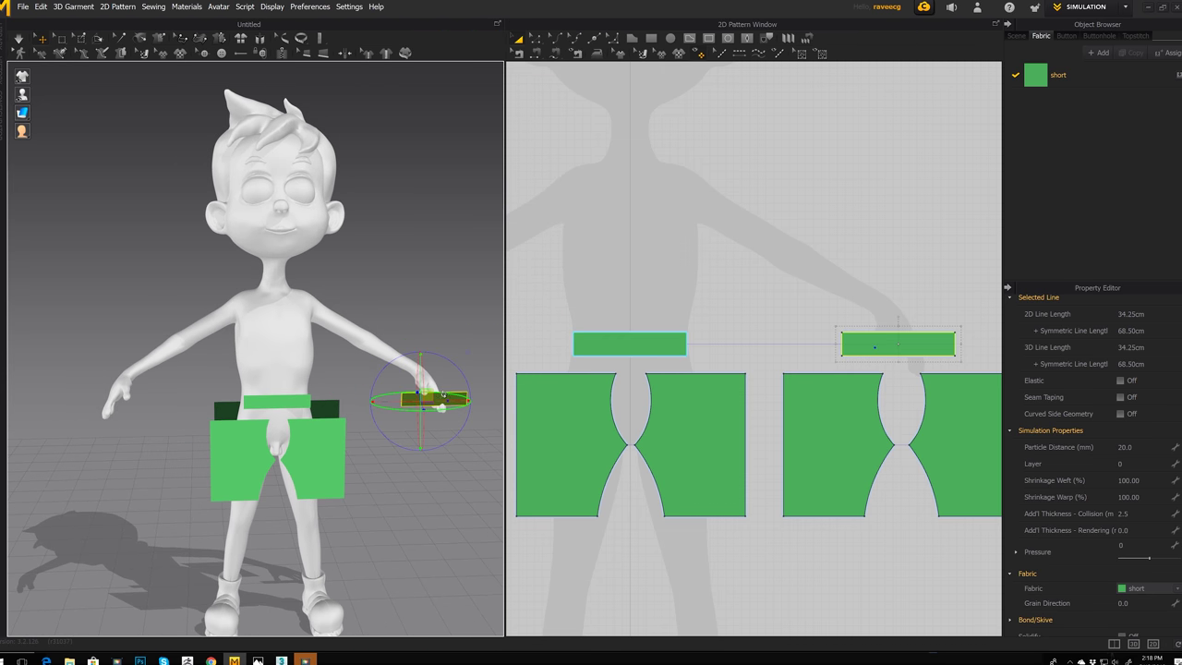
pyautogui.moveTo(448, 400); pyautogui.dragTo(297, 400)
pyautogui.moveTo(360, 407); pyautogui.dragTo(252, 403, button='right')
pyautogui.moveTo(255, 389); pyautogui.dragTo(318, 384)
pyautogui.moveTo(395, 388); pyautogui.dragTo(431, 384, button='right')
# Step: Sew the crotch curves of the two front pieces together with Segment Sewing
pyautogui.moveTo(714, 390); pyautogui.dragTo(660, 318, button='middle')
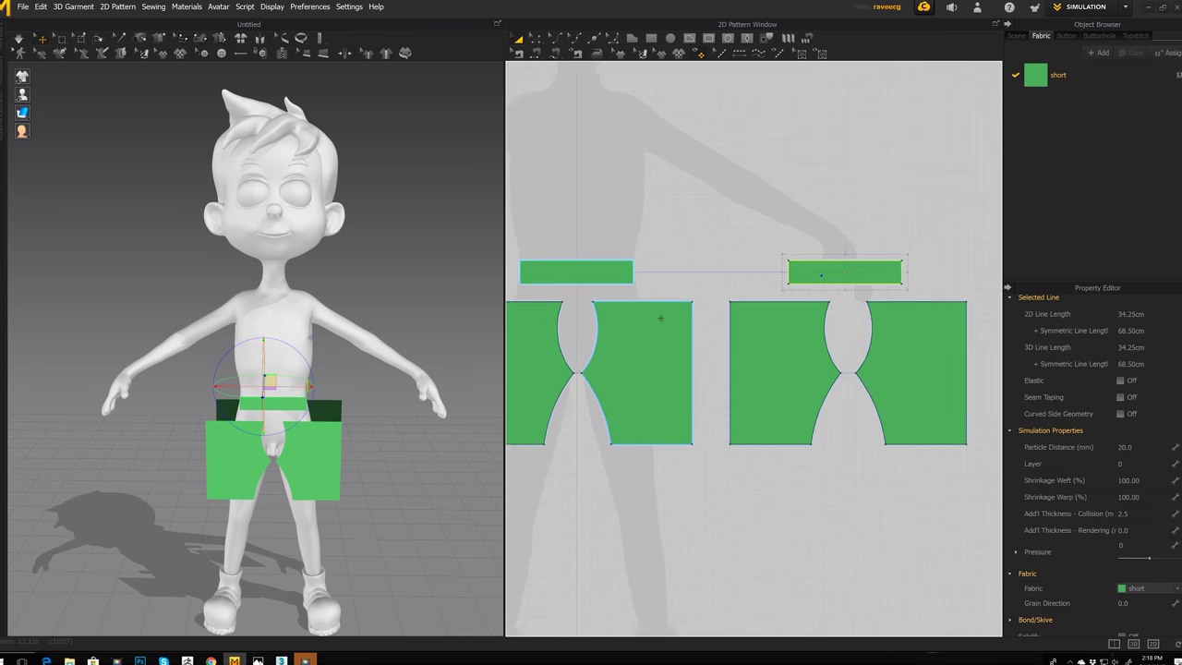
pyautogui.scroll(-3, 660, 318)
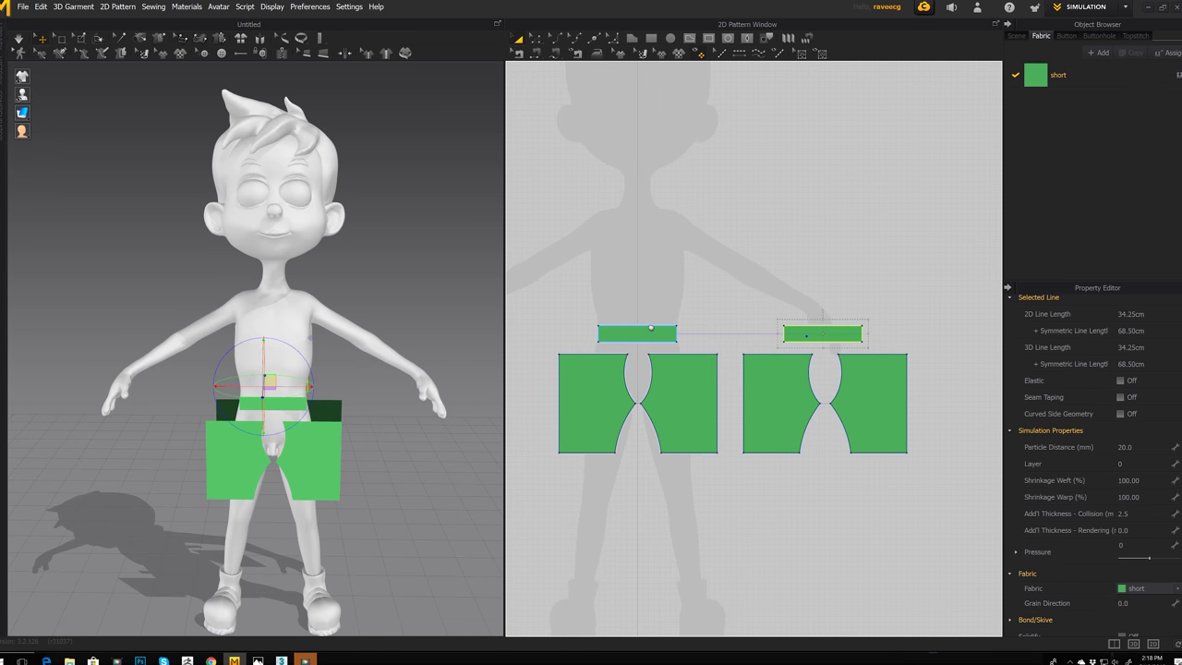
pyautogui.moveTo(681, 375); pyautogui.dragTo(691, 344, button='middle')
pyautogui.scroll(-1, 676, 348)
pyautogui.scroll(2, 676, 348)
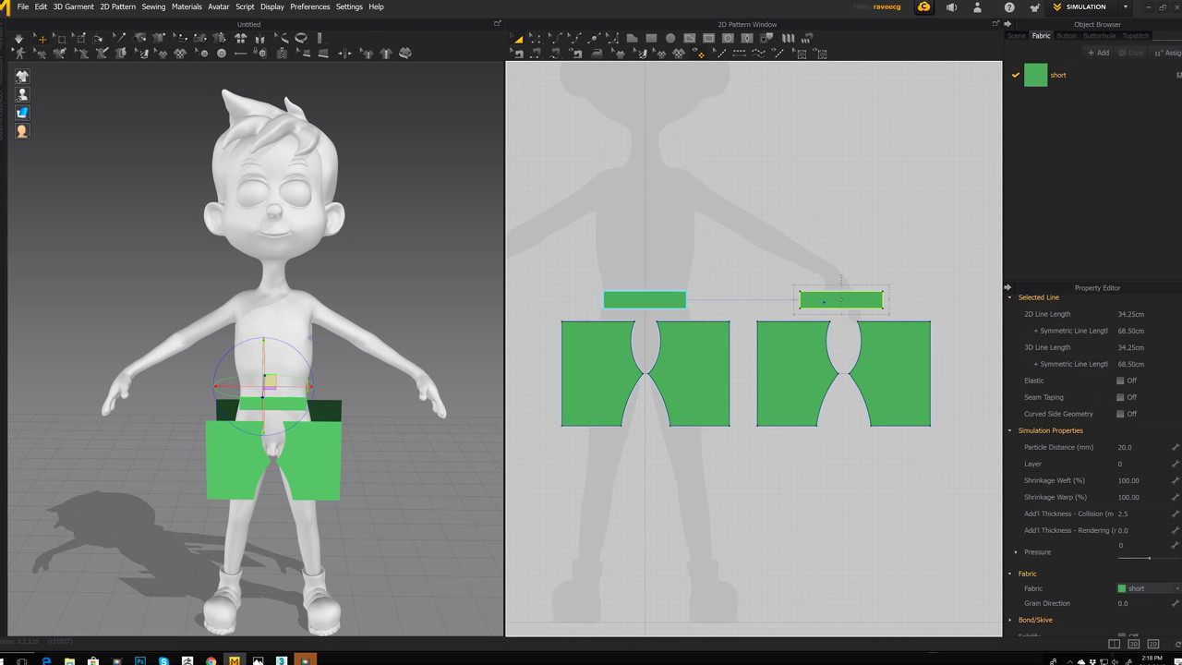
pyautogui.click(534, 57)
pyautogui.scroll(-2, 717, 330)
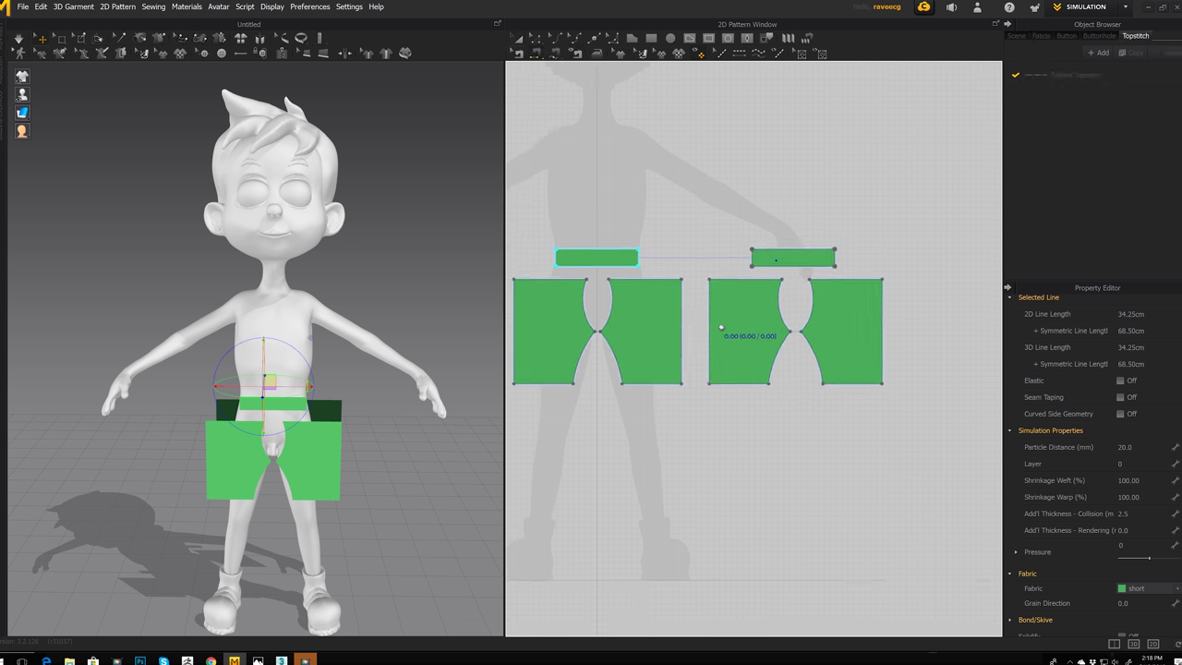
pyautogui.scroll(3, 640, 400)
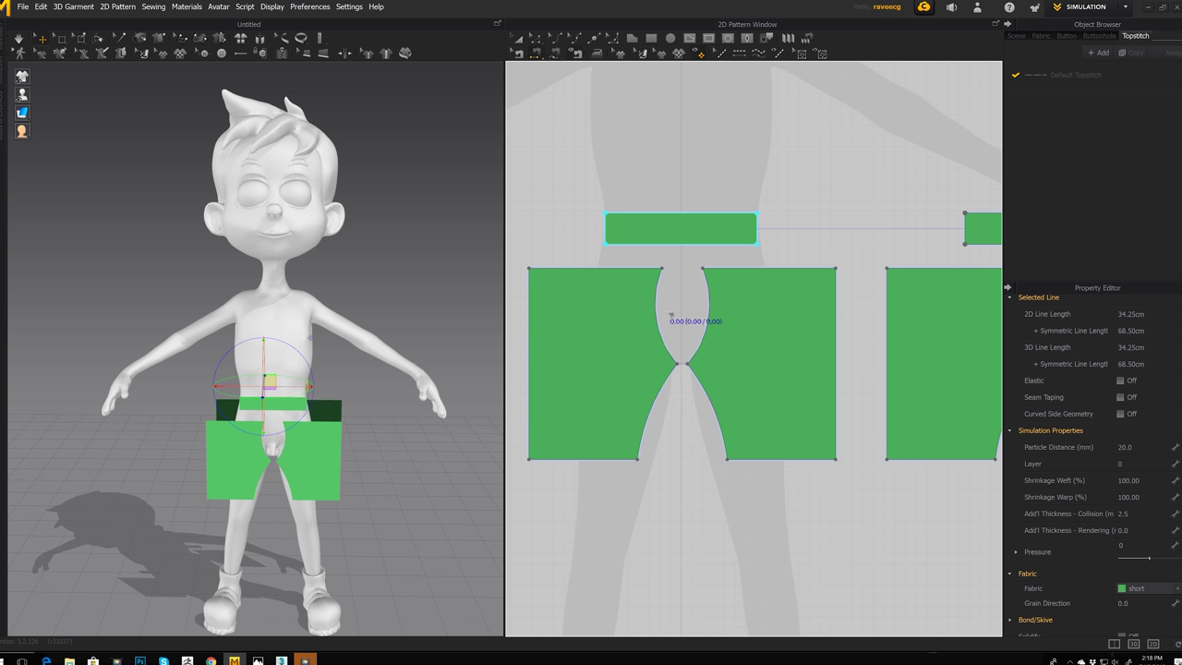
pyautogui.moveTo(690, 317); pyautogui.dragTo(637, 315, button='right')
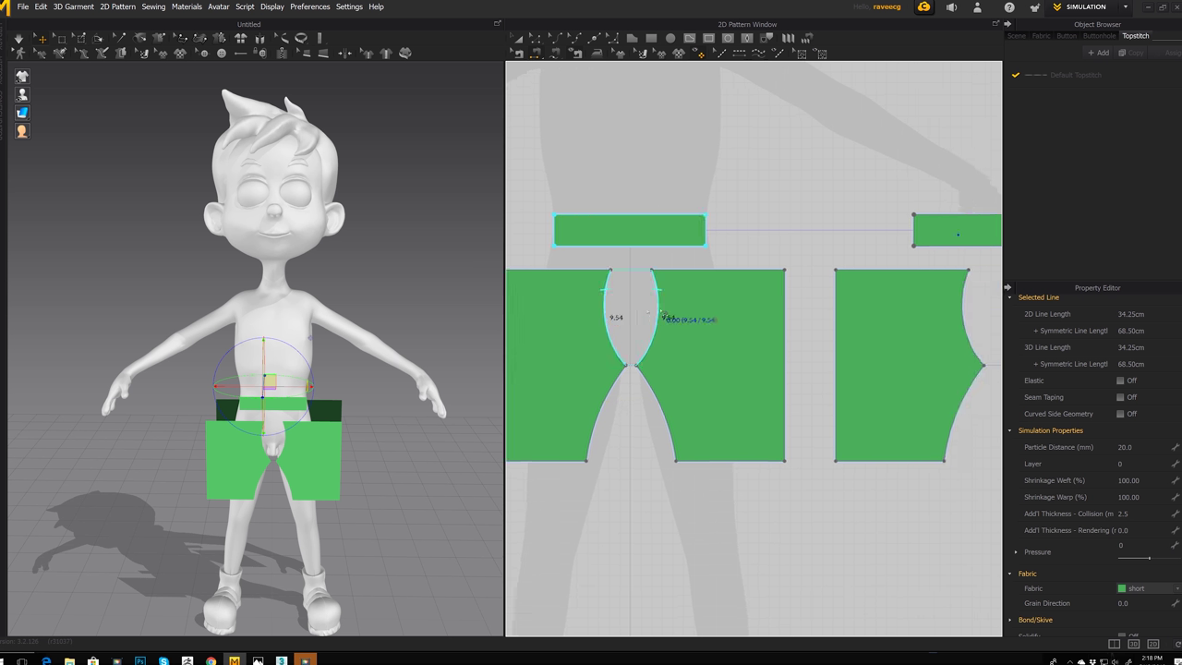
pyautogui.click(662, 315)
# Step: Sew the crotch curves of the two back pieces together
pyautogui.moveTo(843, 338); pyautogui.dragTo(686, 331, button='right')
pyautogui.click(719, 322)
pyautogui.click(783, 326)
# Step: Sew the leftmost front piece's outer side edge to the rightmost back piece's outer side edge
pyautogui.moveTo(605, 422); pyautogui.dragTo(712, 412, button='middle')
pyautogui.scroll(-3, 712, 411)
pyautogui.scroll(3, 713, 410)
pyautogui.scroll(-3, 713, 409)
pyautogui.moveTo(607, 366); pyautogui.dragTo(667, 360, button='right')
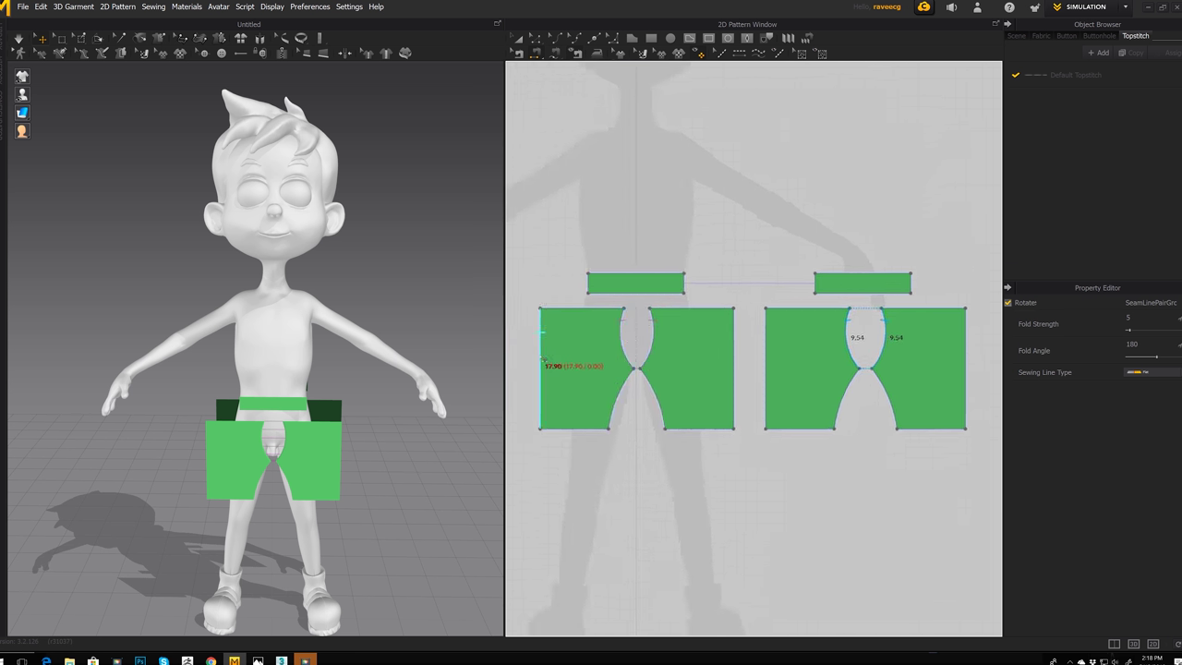
pyautogui.click(966, 369)
pyautogui.click(970, 369)
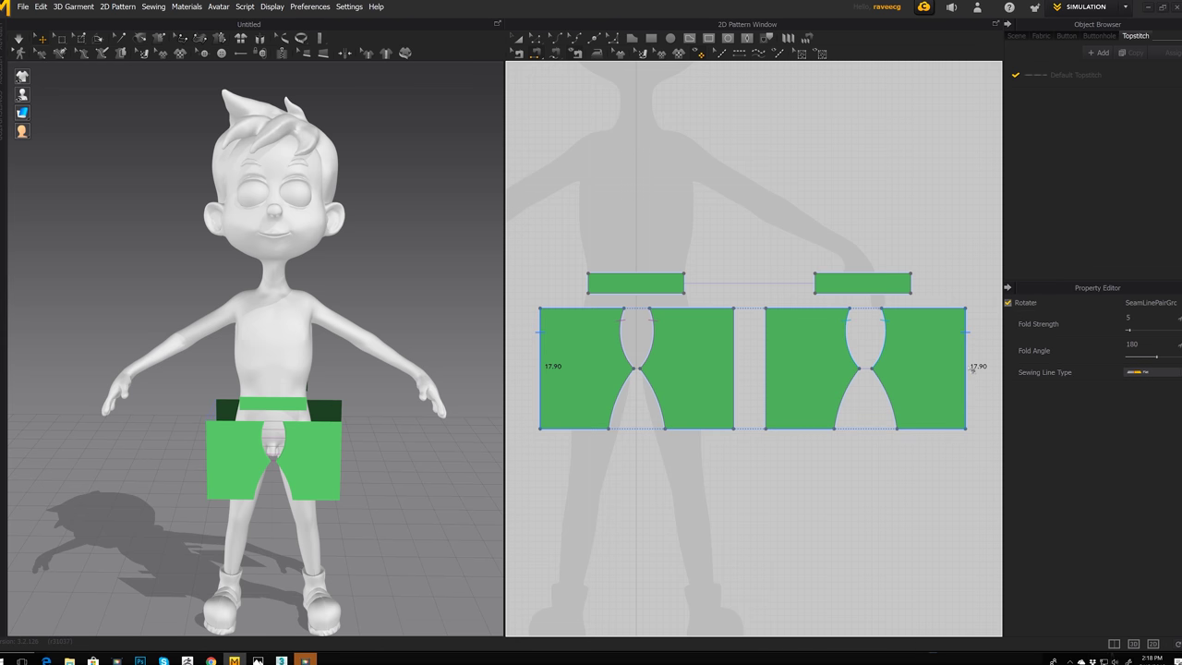
# Step: Sew the facing side edges of the adjacent front and back pieces together
pyautogui.moveTo(273, 431); pyautogui.dragTo(238, 447, button='right')
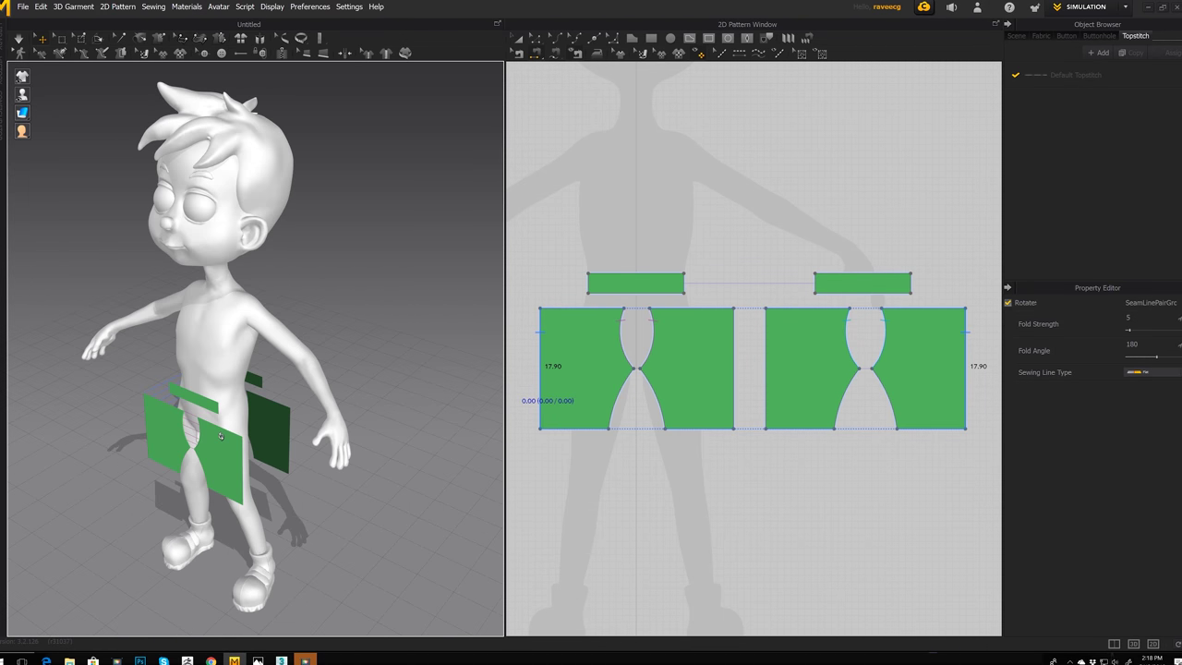
pyautogui.click(735, 363)
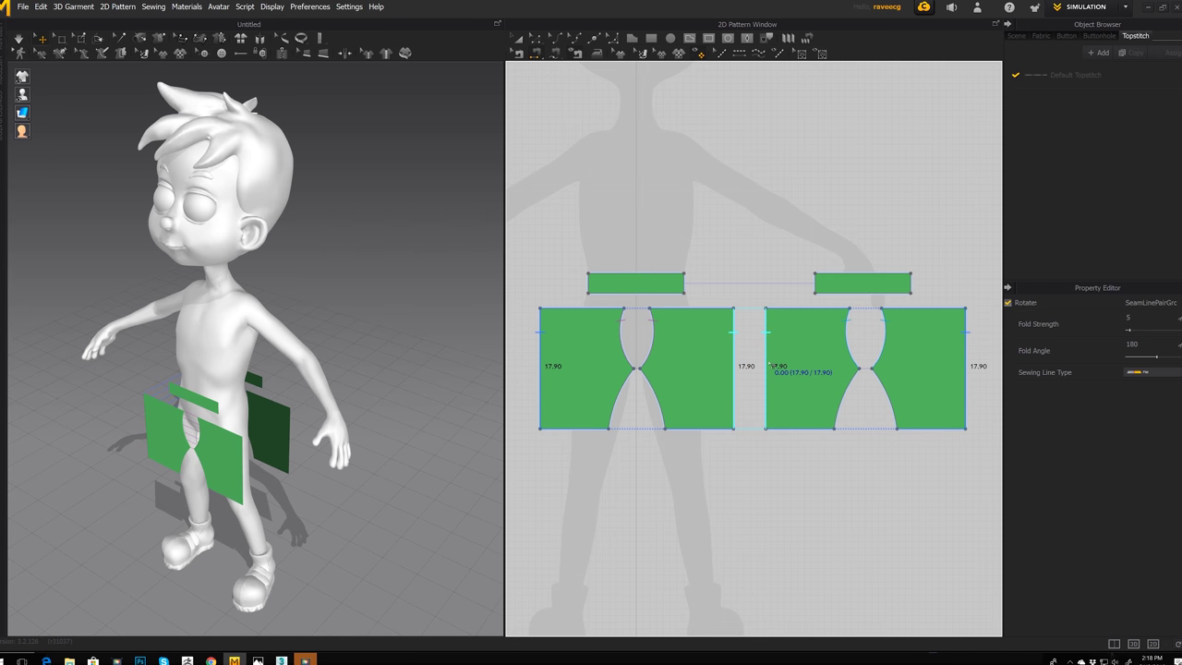
pyautogui.click(769, 366)
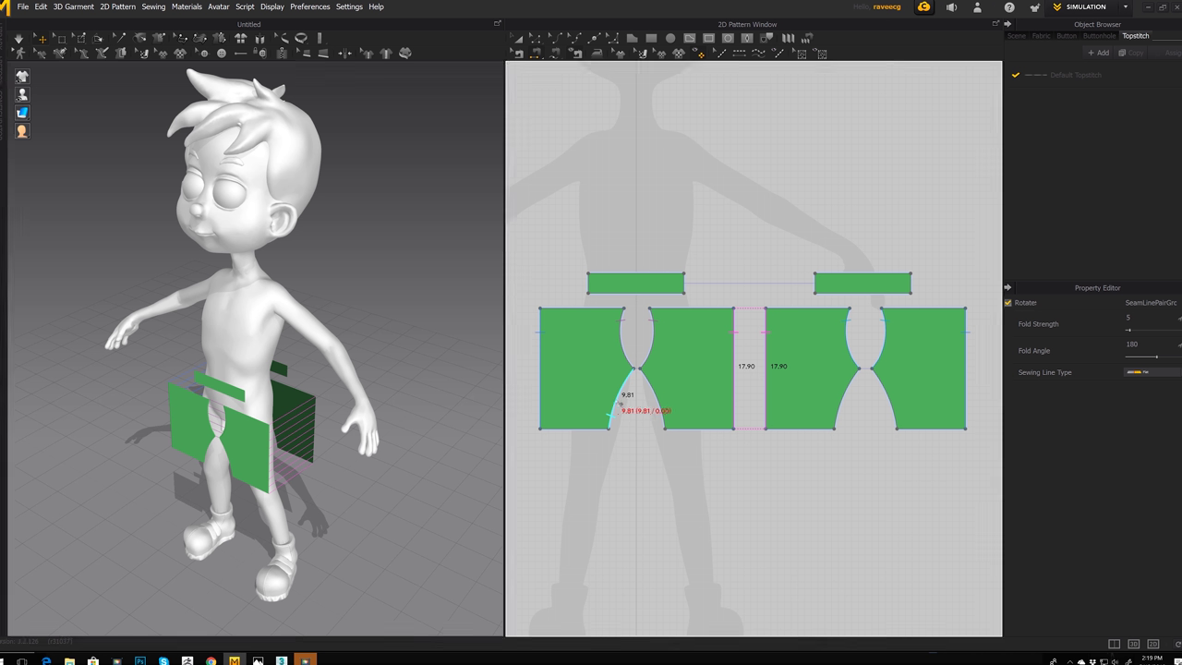
# Step: Sew each front piece's inner leg curve to its matching back piece's curve, hiding the avatar before the second inseam
pyautogui.click(611, 413)
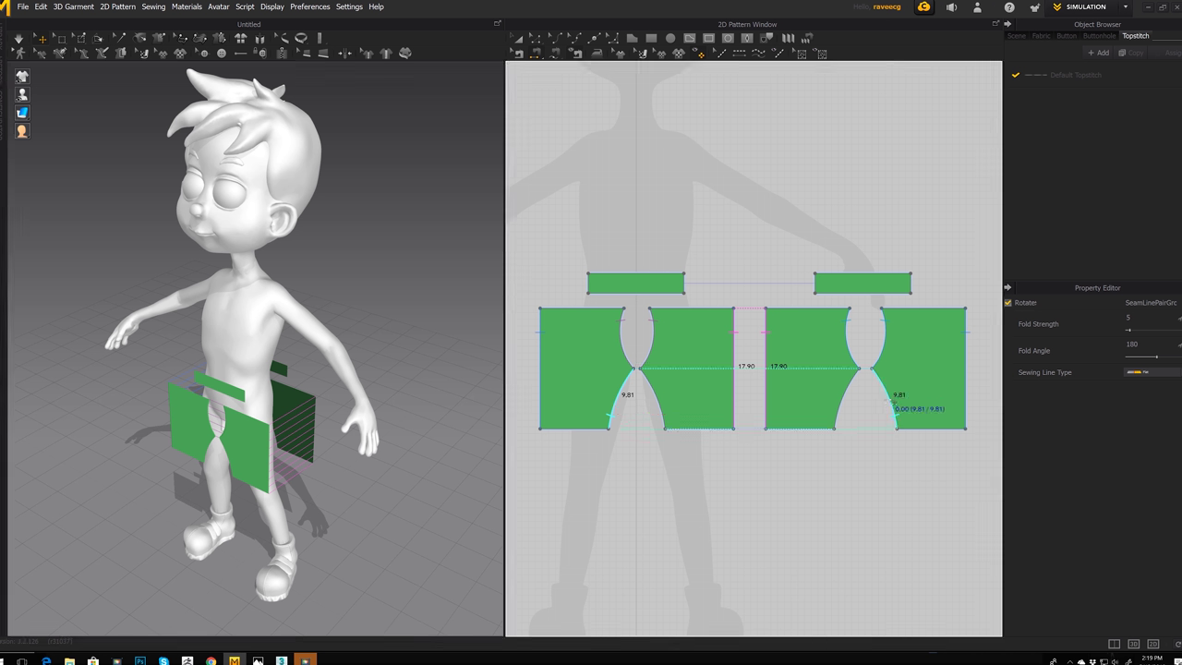
pyautogui.click(894, 404)
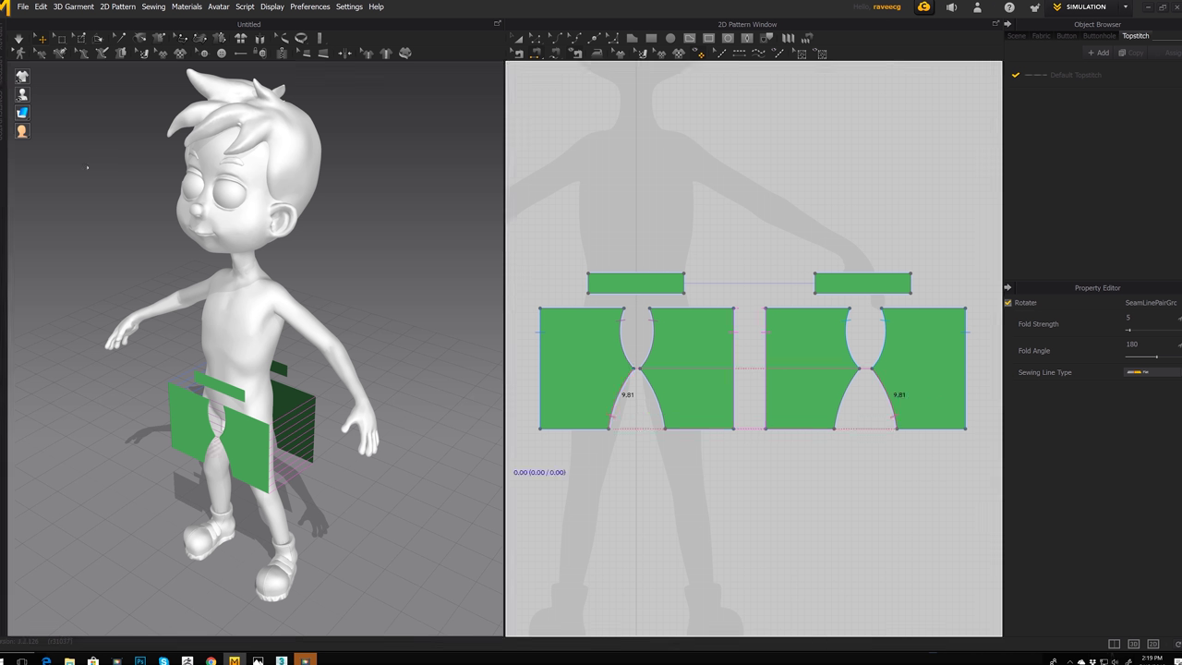
pyautogui.click(22, 94)
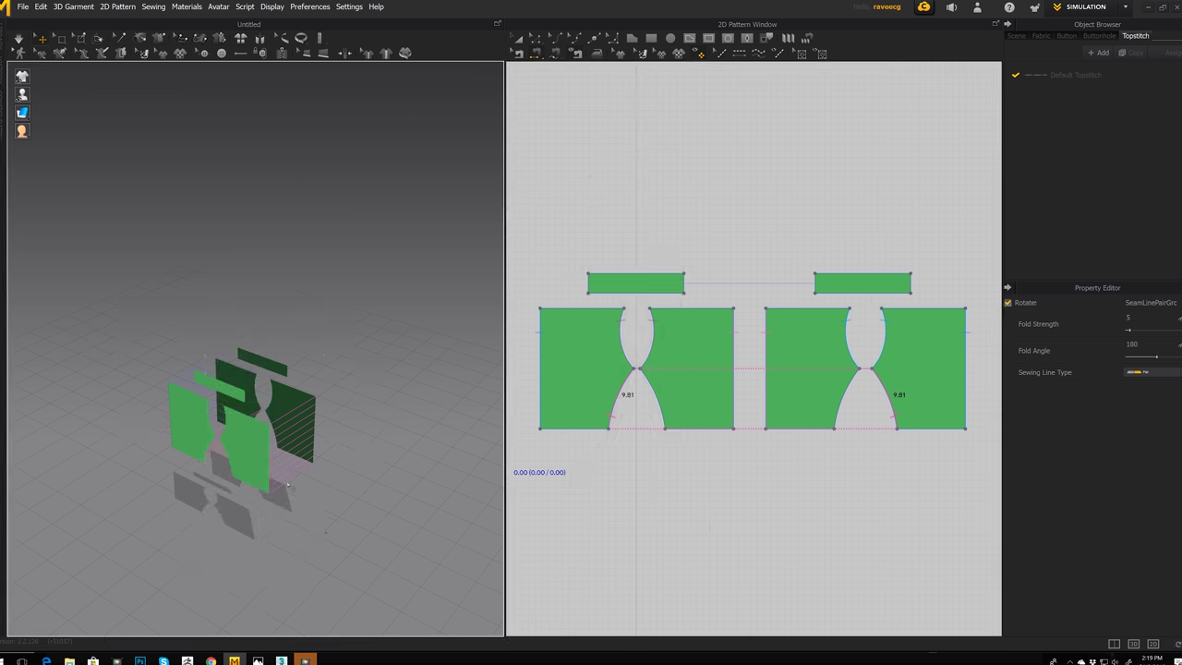
pyautogui.press('space')
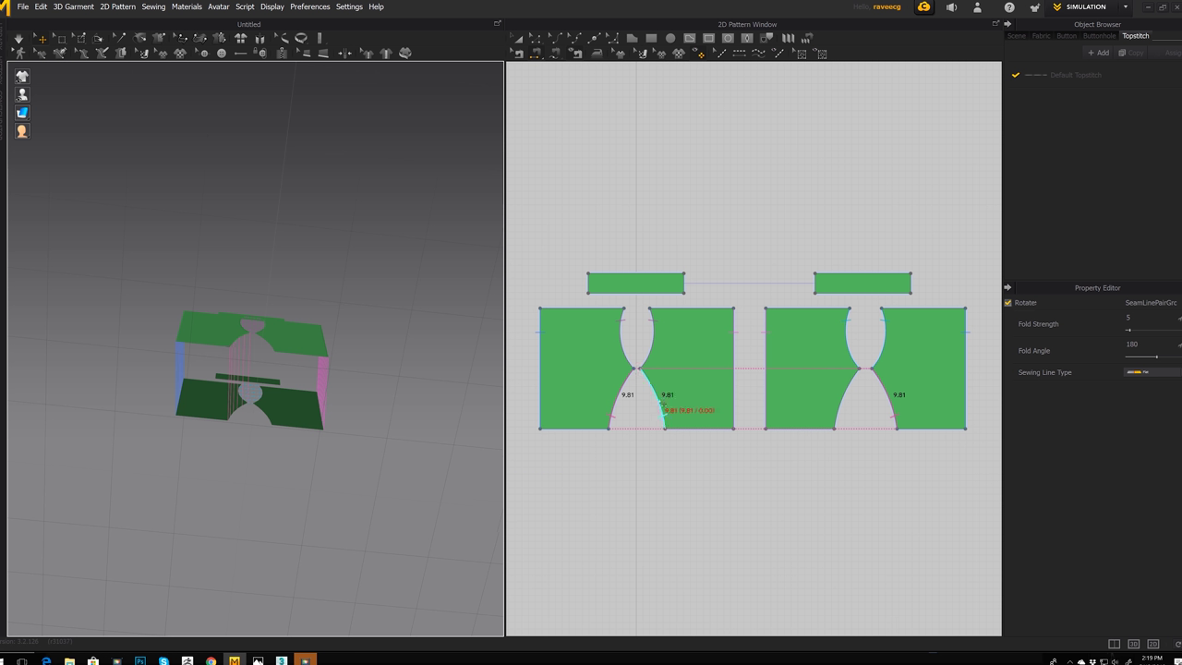
pyautogui.click(653, 395)
pyautogui.click(834, 399)
pyautogui.click(849, 398)
# Step: Show the avatar again around the sewn pieces
pyautogui.moveTo(282, 199); pyautogui.dragTo(286, 297, button='right')
pyautogui.moveTo(23, 94)
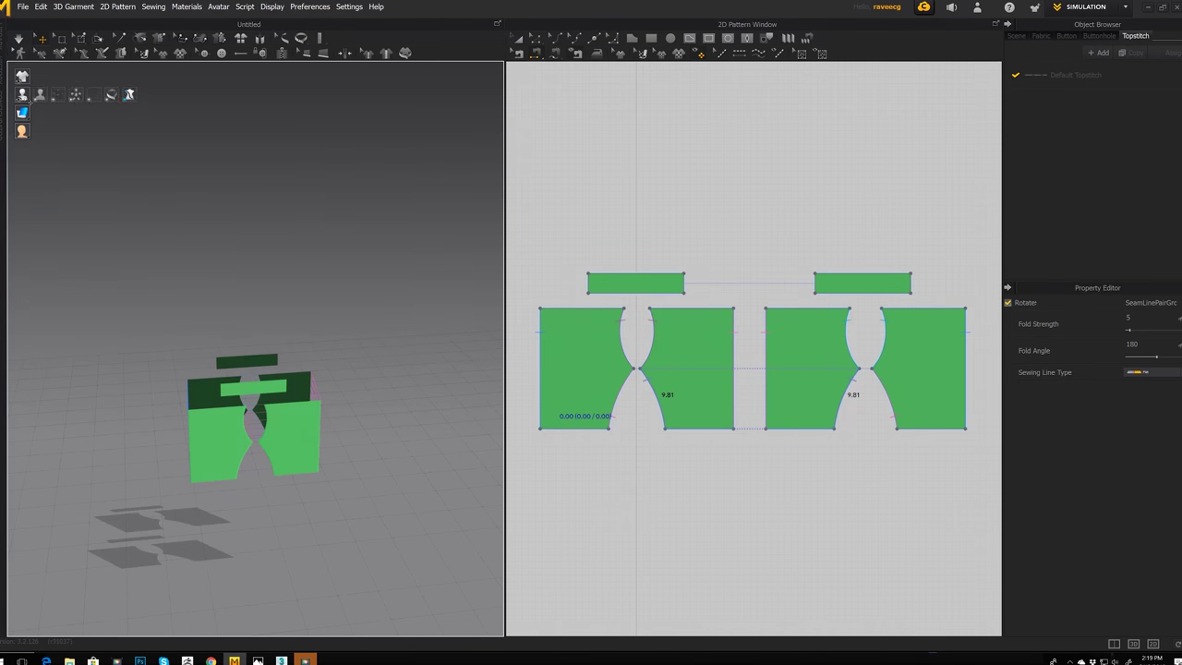
pyautogui.click(40, 94)
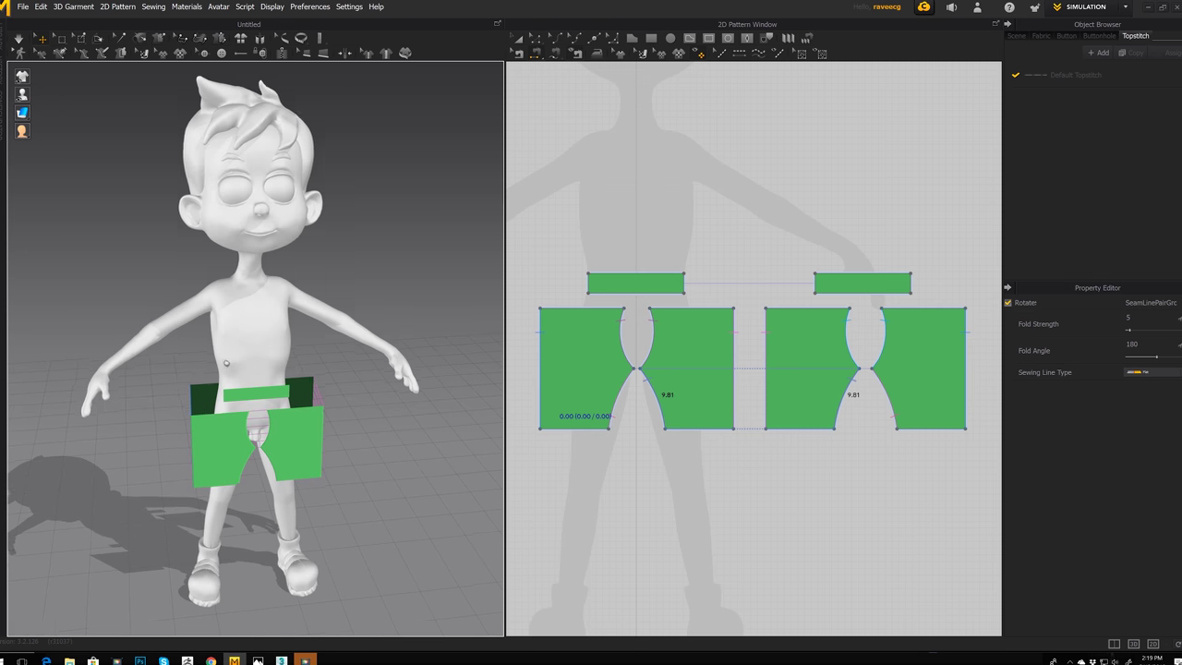
# Step: Split the upper edge of the front waistband into two equal segments with Uniform Split
pyautogui.scroll(5, 292, 428)
pyautogui.scroll(3, 292, 428)
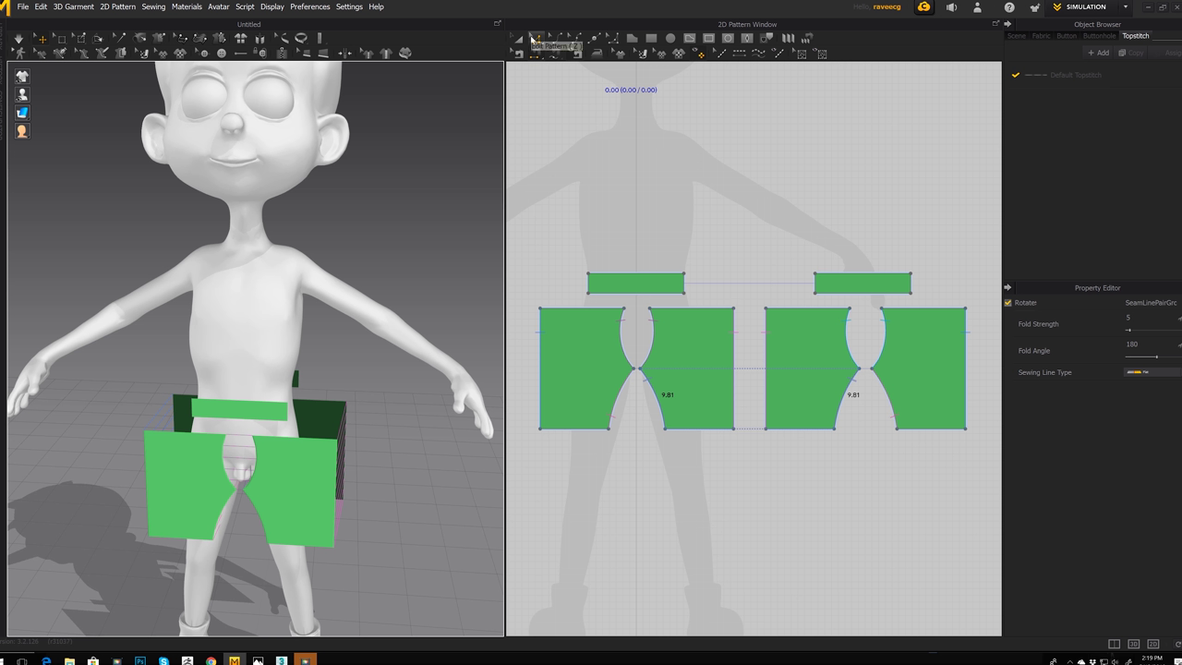
pyautogui.click(536, 38)
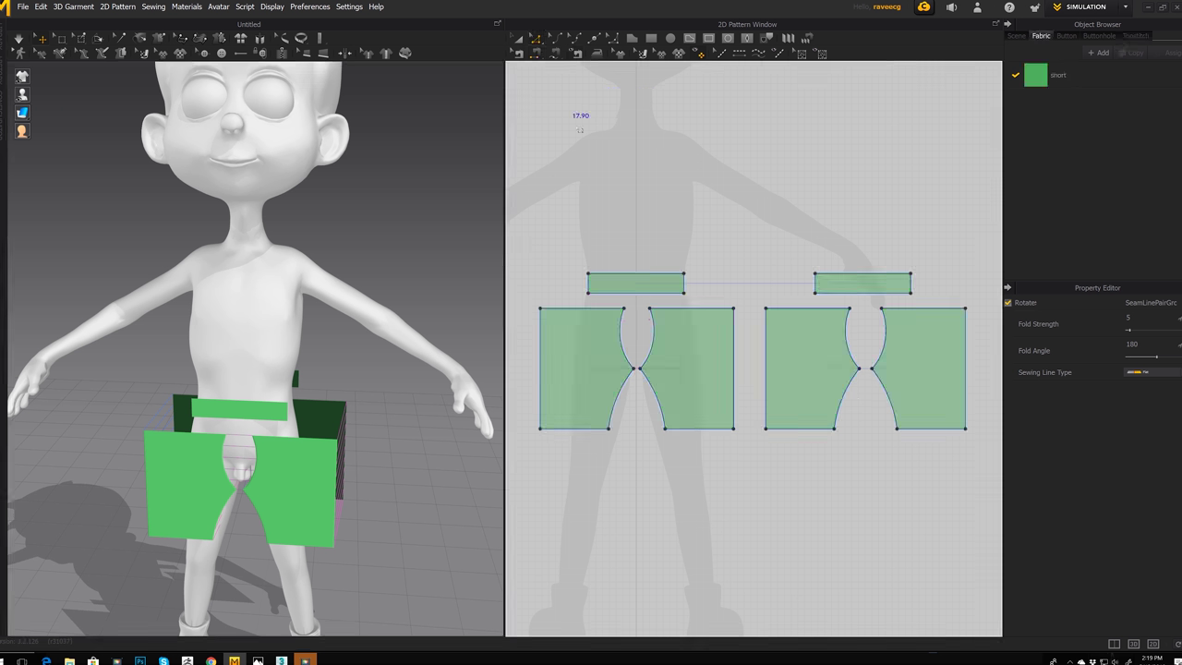
pyautogui.click(641, 276)
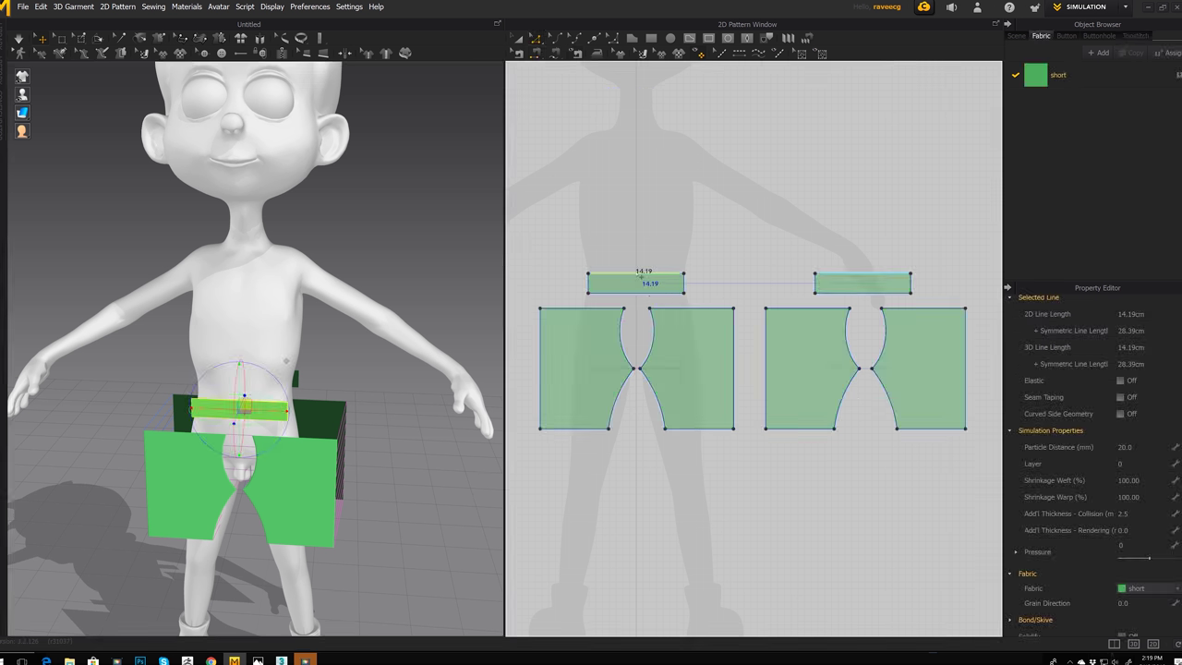
pyautogui.rightClick(641, 276)
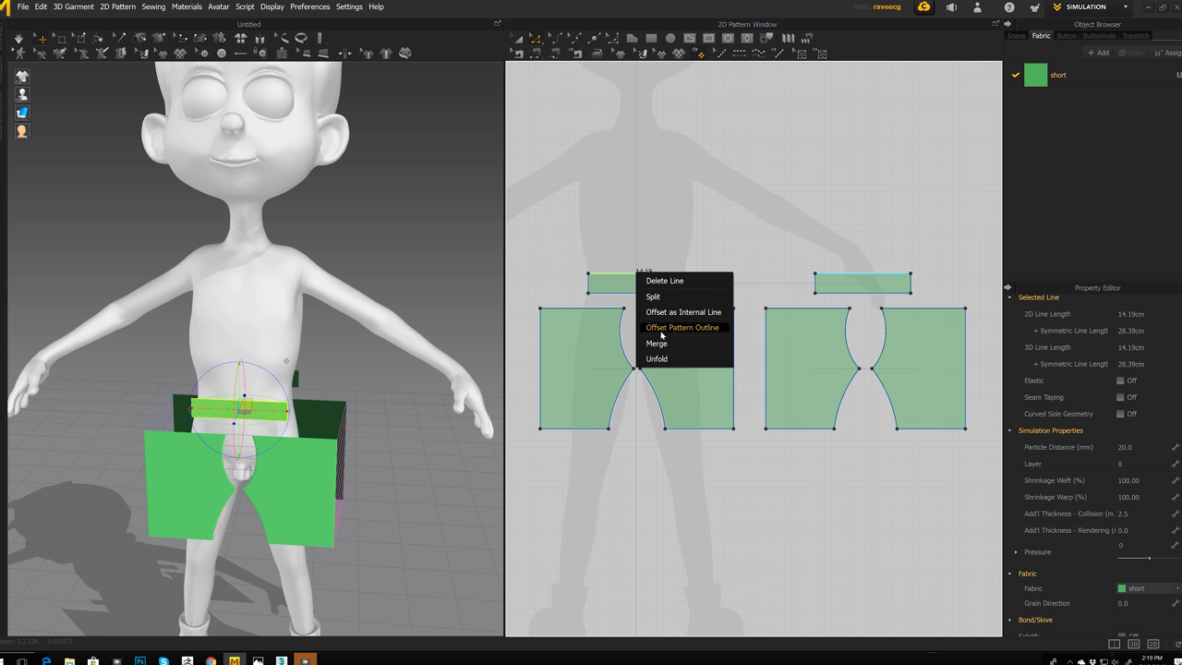
pyautogui.click(654, 296)
pyautogui.click(527, 346)
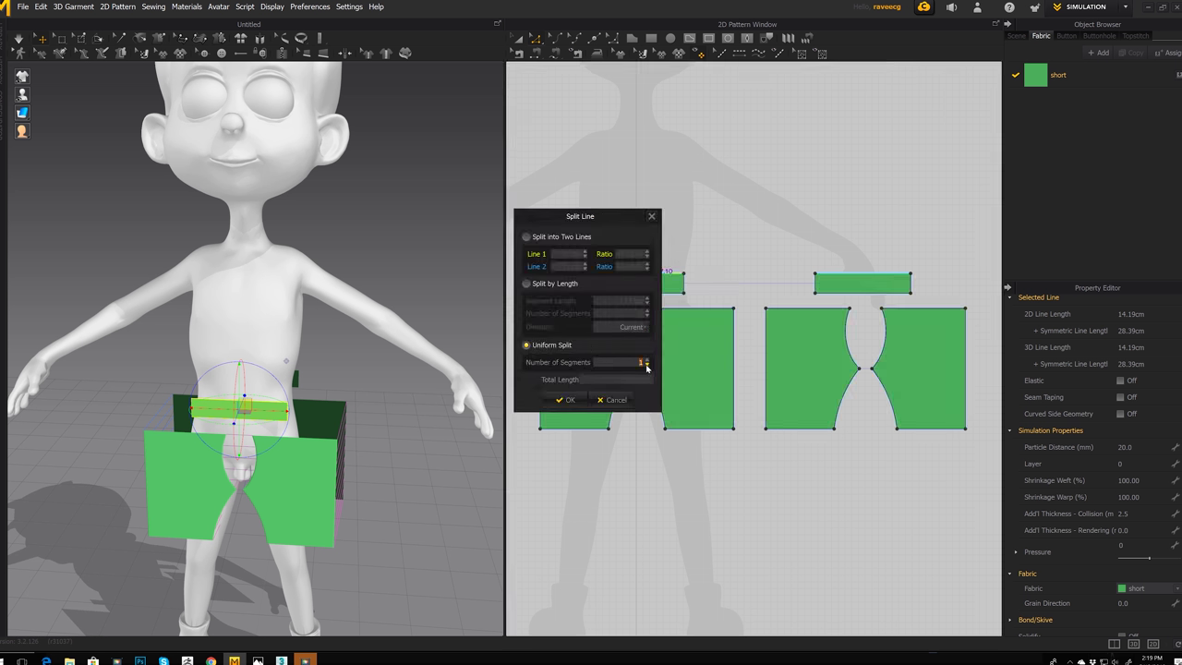
pyautogui.click(566, 399)
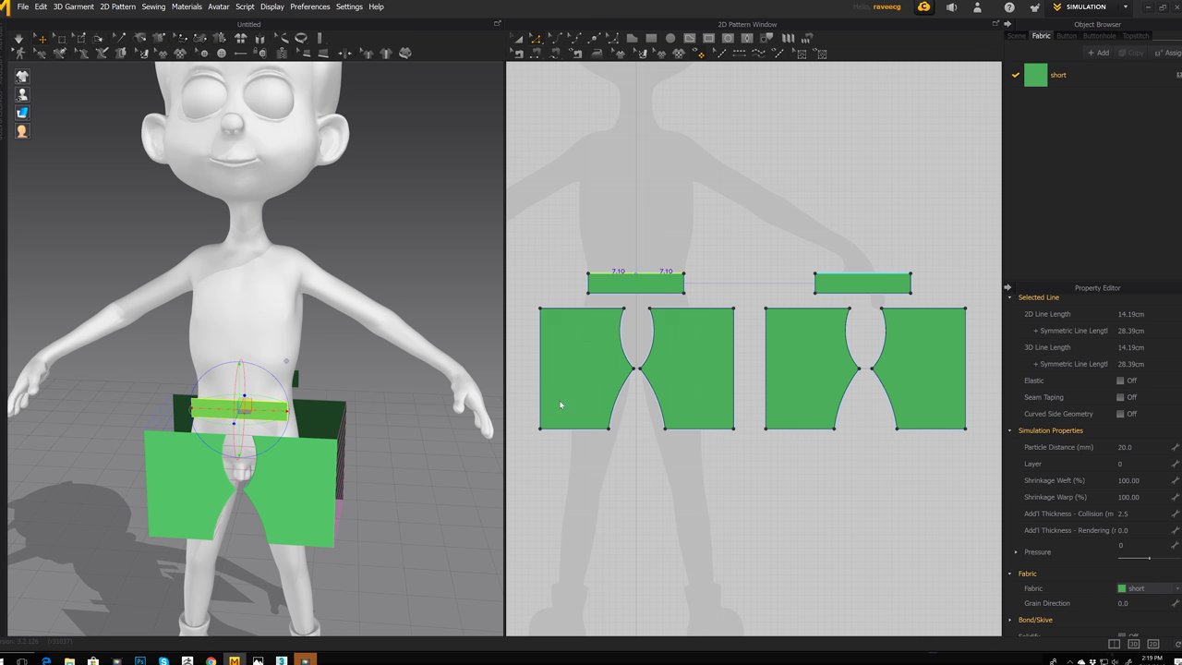
# Step: Split the lower edge of the front waistband into two equal segments with Uniform Split
pyautogui.rightClick(642, 297)
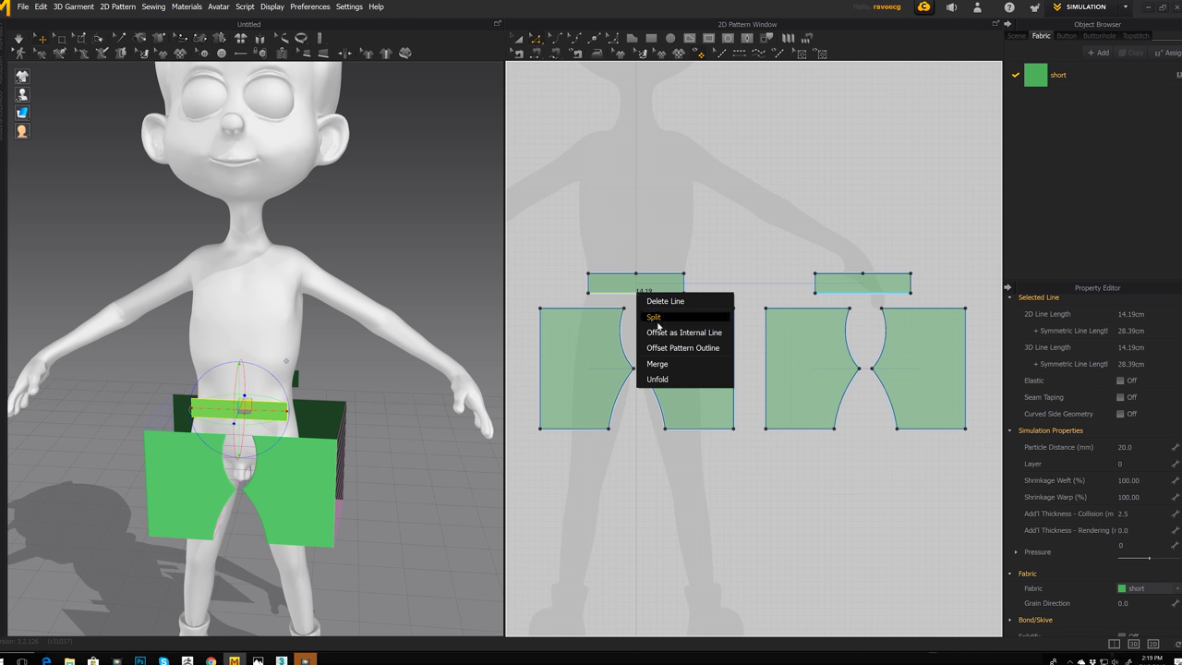
pyautogui.click(657, 318)
pyautogui.click(530, 346)
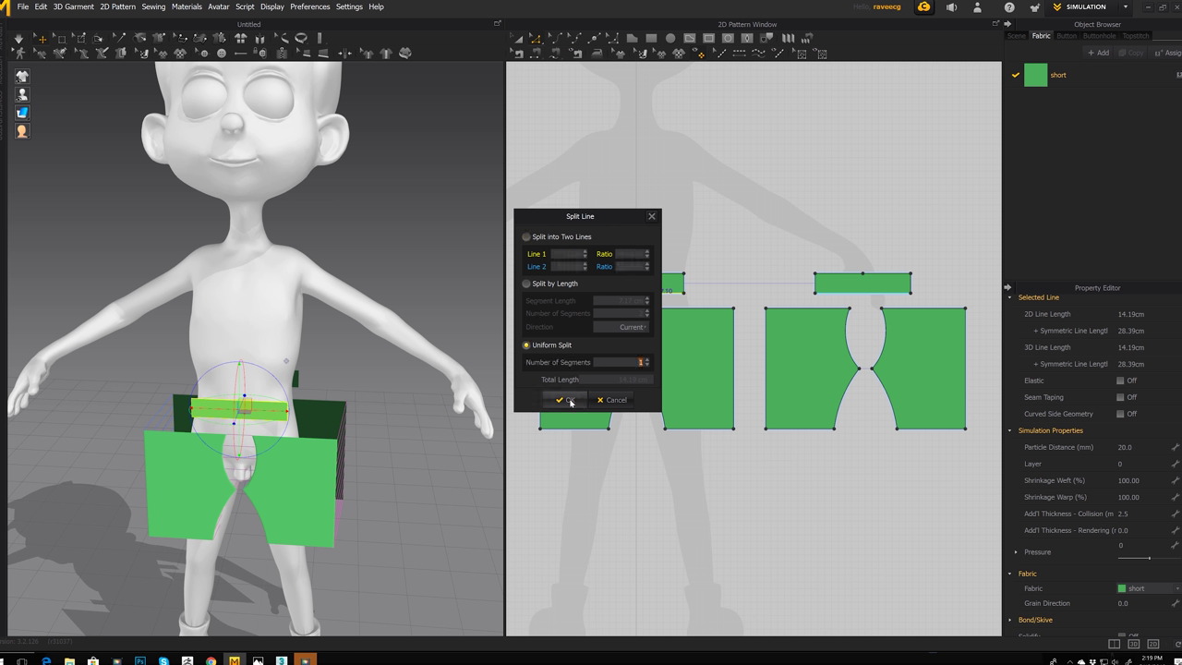
pyautogui.click(565, 399)
# Step: Sew the upper edge of each front piece to its matching half of the front waistband's lower edge
pyautogui.scroll(2, 620, 322)
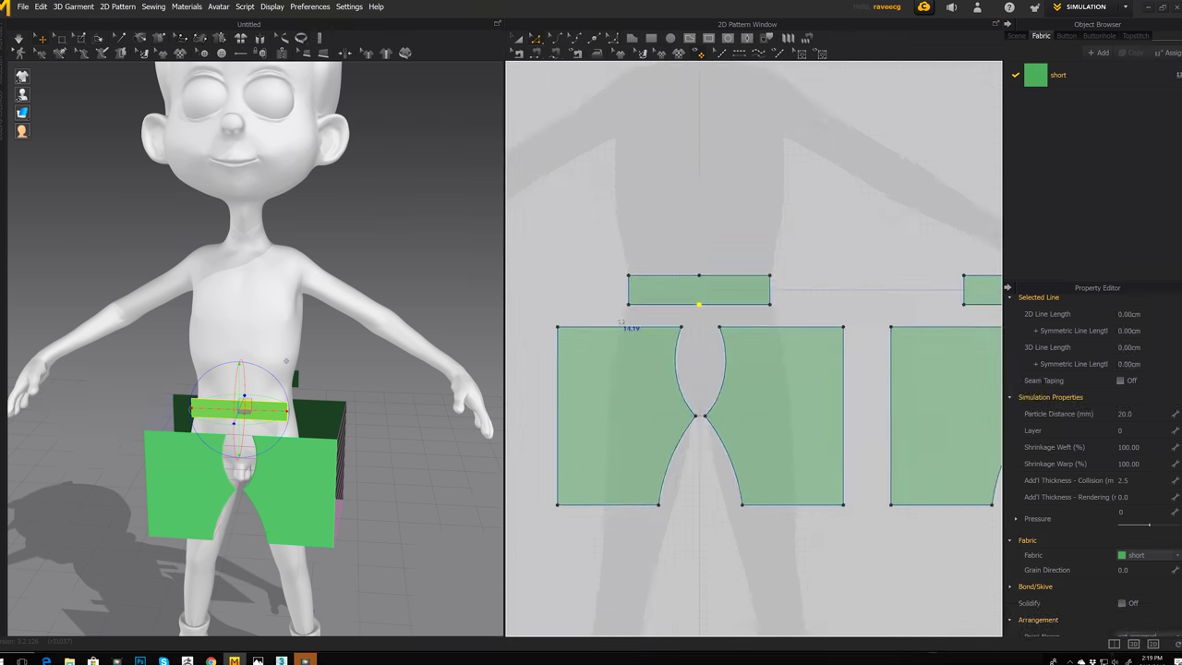
pyautogui.click(536, 53)
pyautogui.click(612, 327)
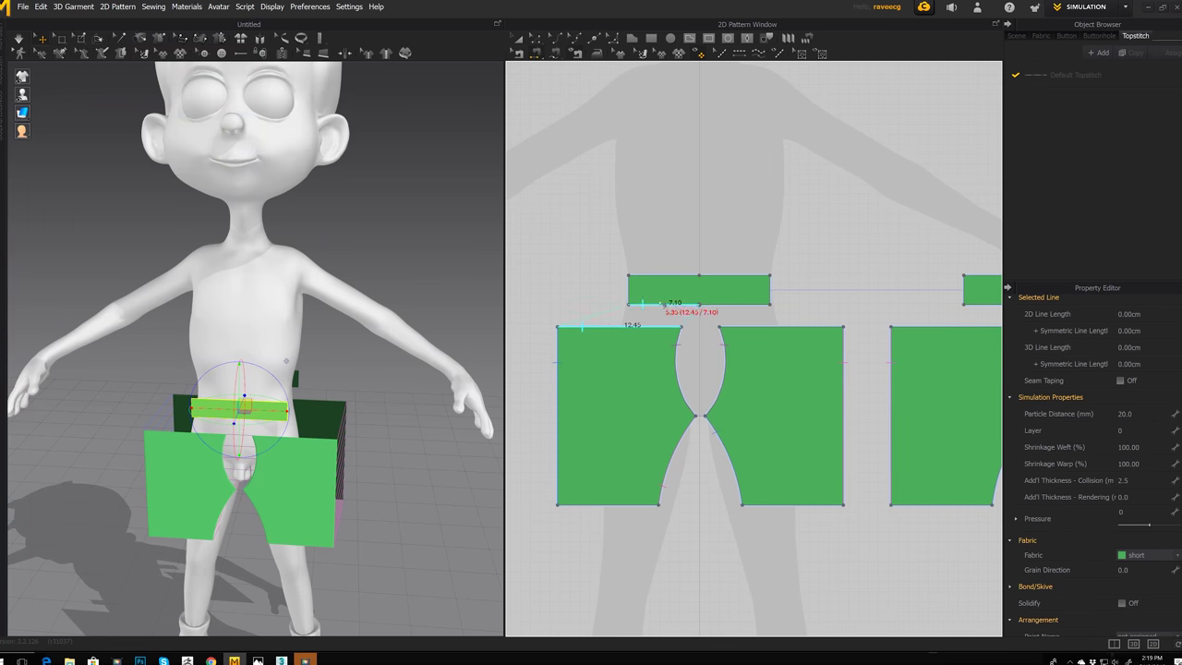
pyautogui.click(663, 305)
pyautogui.click(797, 327)
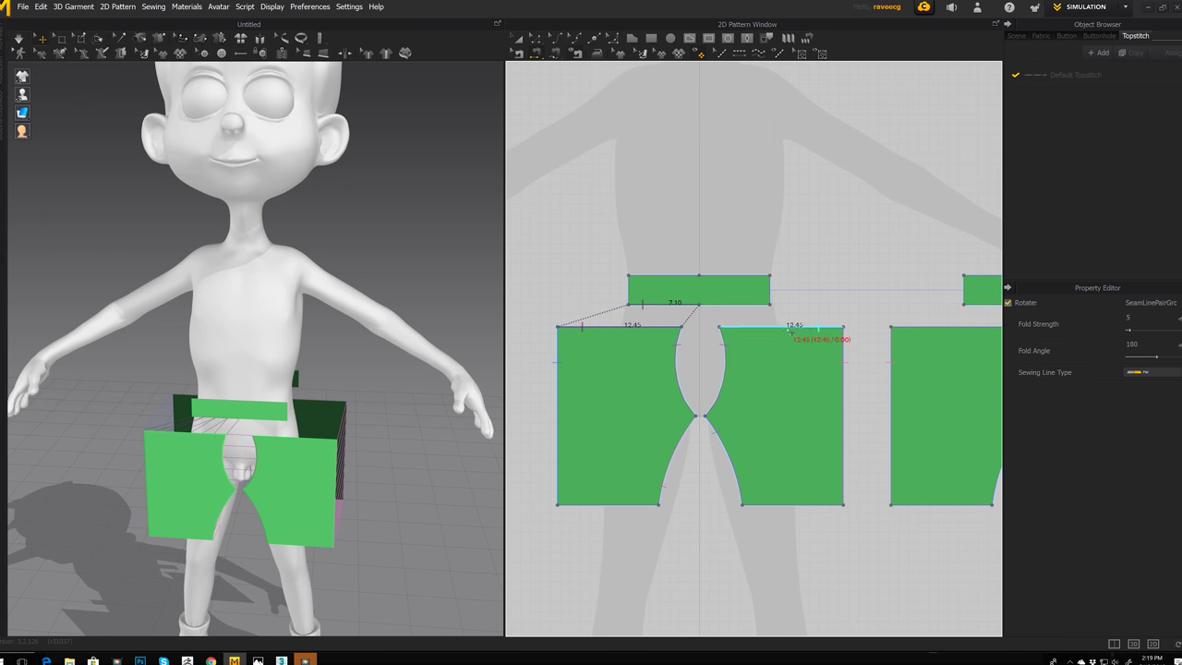
pyautogui.click(747, 308)
# Step: Sew the upper edge of each back piece to its matching half of the back waistband's lower edge
pyautogui.moveTo(855, 309); pyautogui.dragTo(627, 302, button='middle')
pyautogui.click(772, 320)
pyautogui.click(792, 298)
pyautogui.click(933, 321)
pyautogui.click(854, 301)
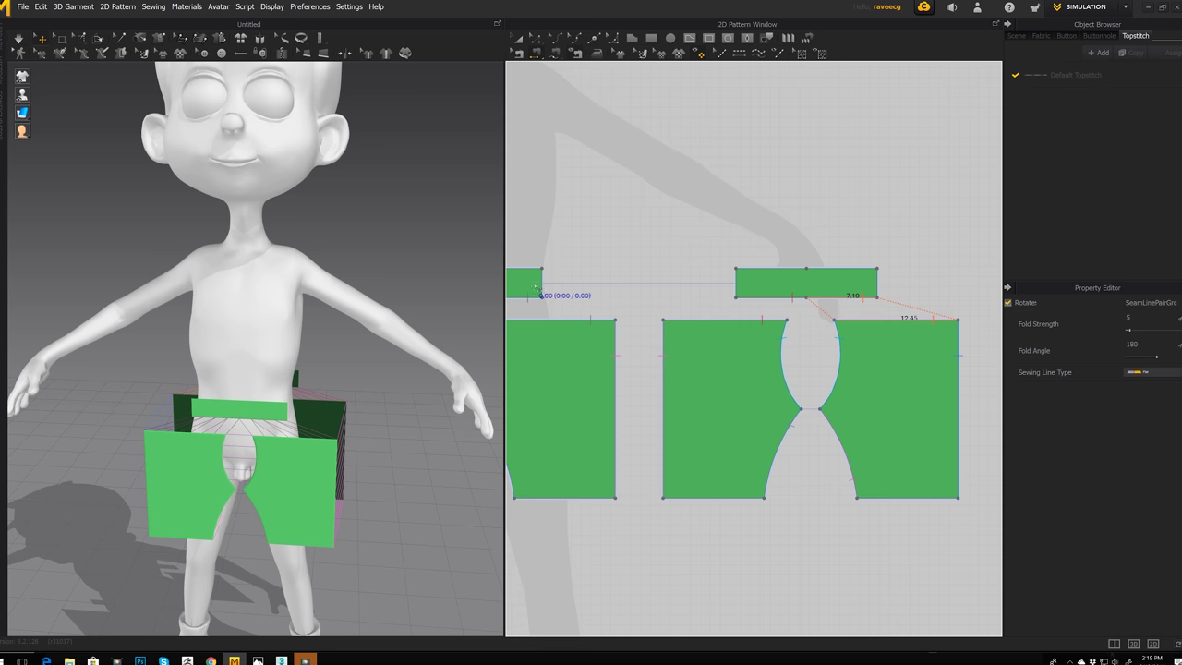
pyautogui.moveTo(543, 293); pyautogui.dragTo(628, 288, button='right')
pyautogui.click(630, 279)
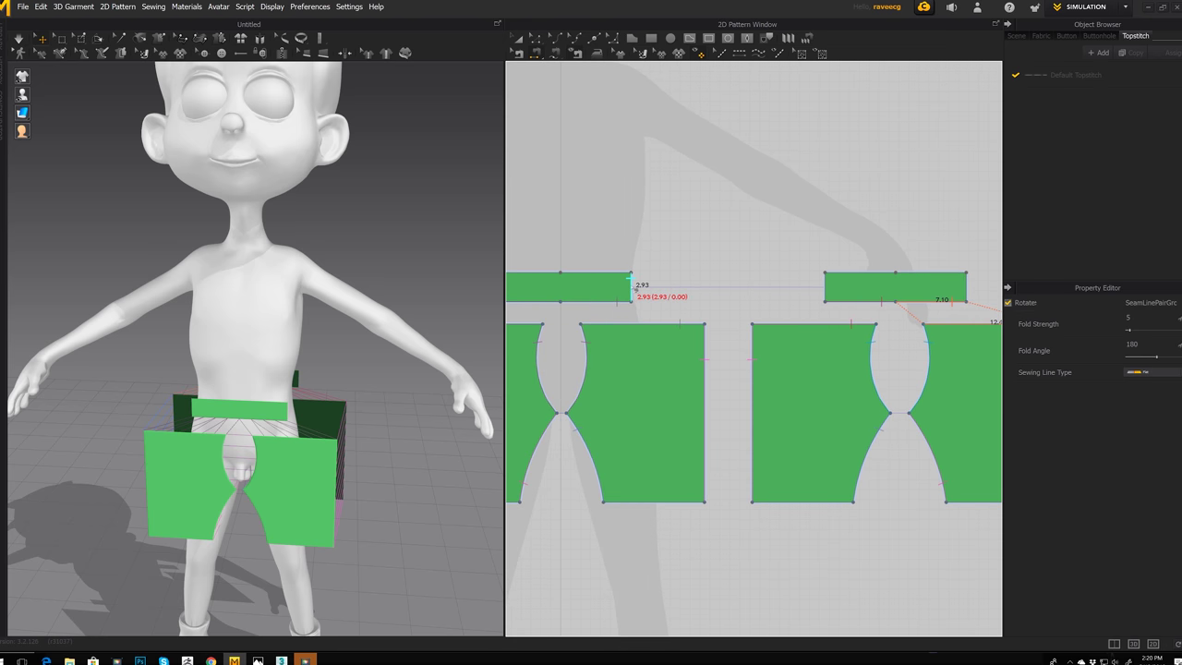
pyautogui.click(825, 273)
pyautogui.click(825, 301)
pyautogui.hotkey('ctrl', 'z')
# Step: Sew both short end edges of the front waistband to the matching end edges of the back waistband
pyautogui.click(632, 285)
pyautogui.click(632, 289)
pyautogui.click(825, 288)
pyautogui.moveTo(415, 341); pyautogui.dragTo(467, 333, button='right')
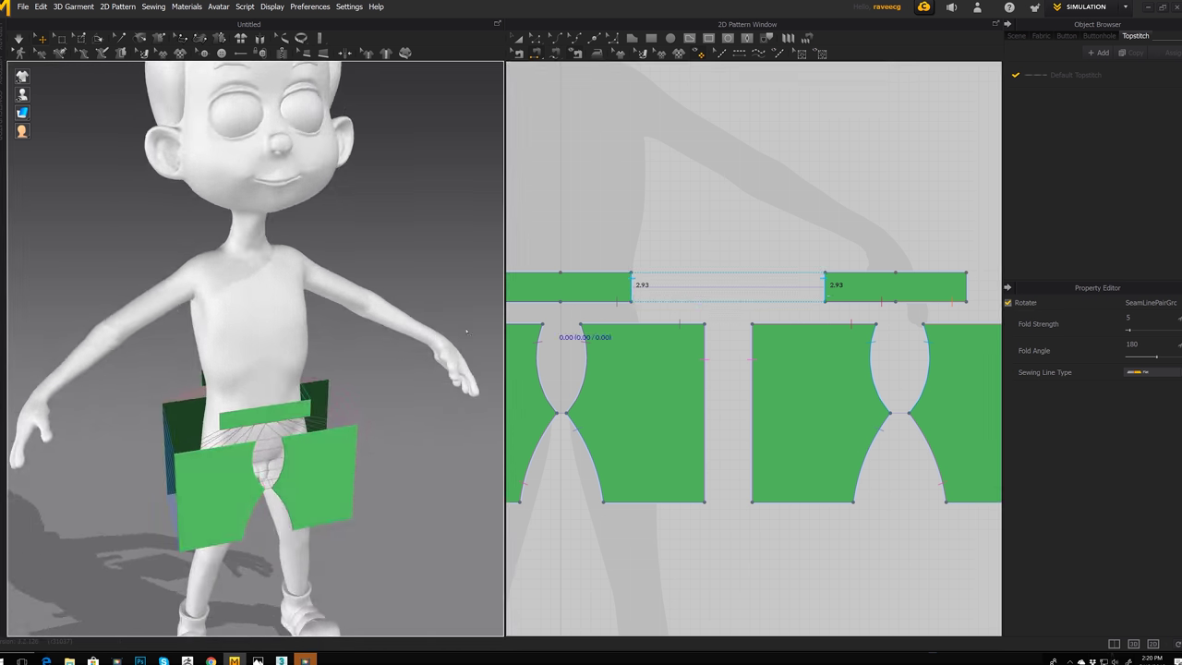
pyautogui.scroll(2, 595, 284)
pyautogui.scroll(-5, 654, 275)
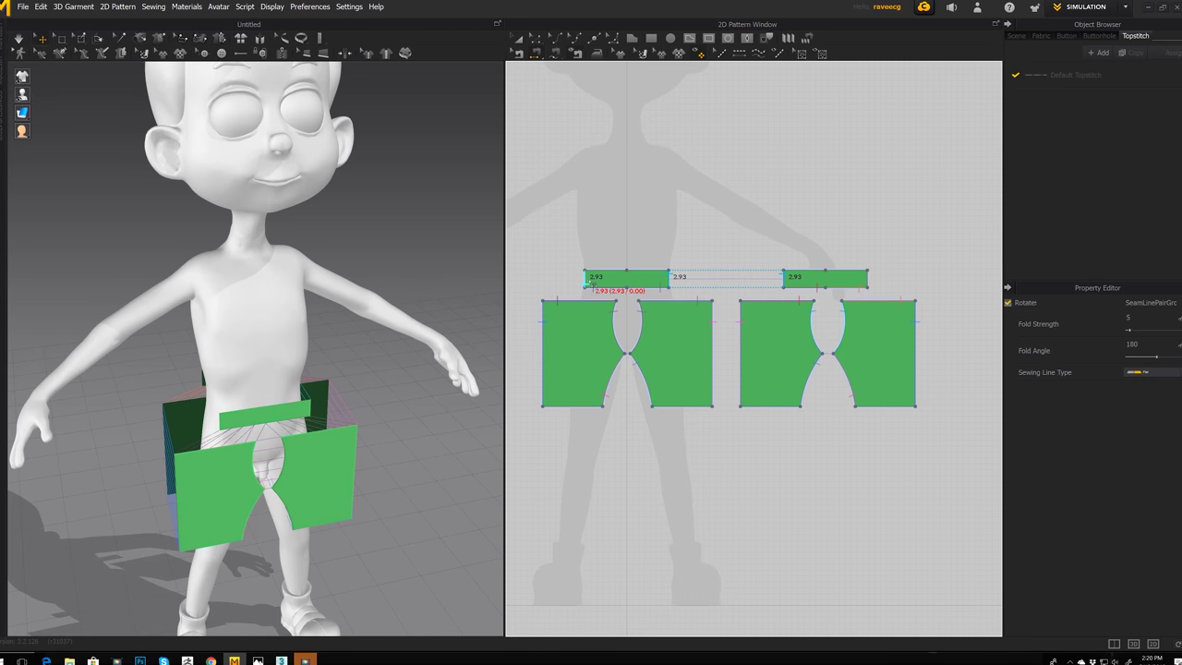
pyautogui.click(868, 282)
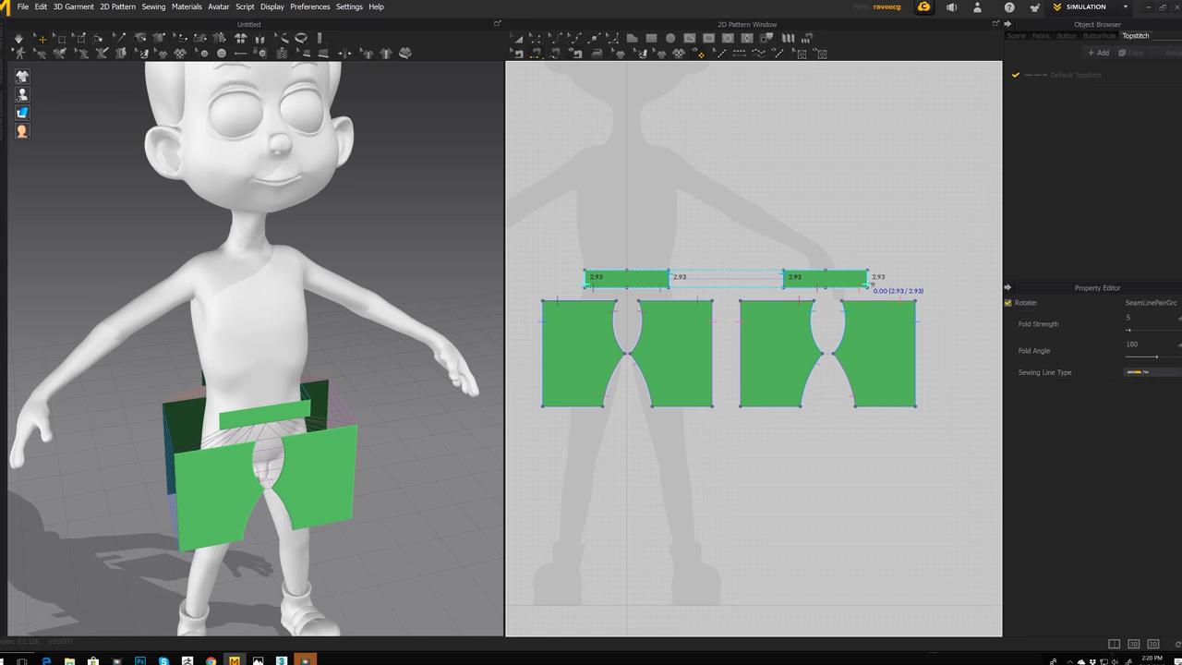
# Step: Simulate the garment so the sewn shorts close around the avatar, and view them from the side
pyautogui.click(21, 40)
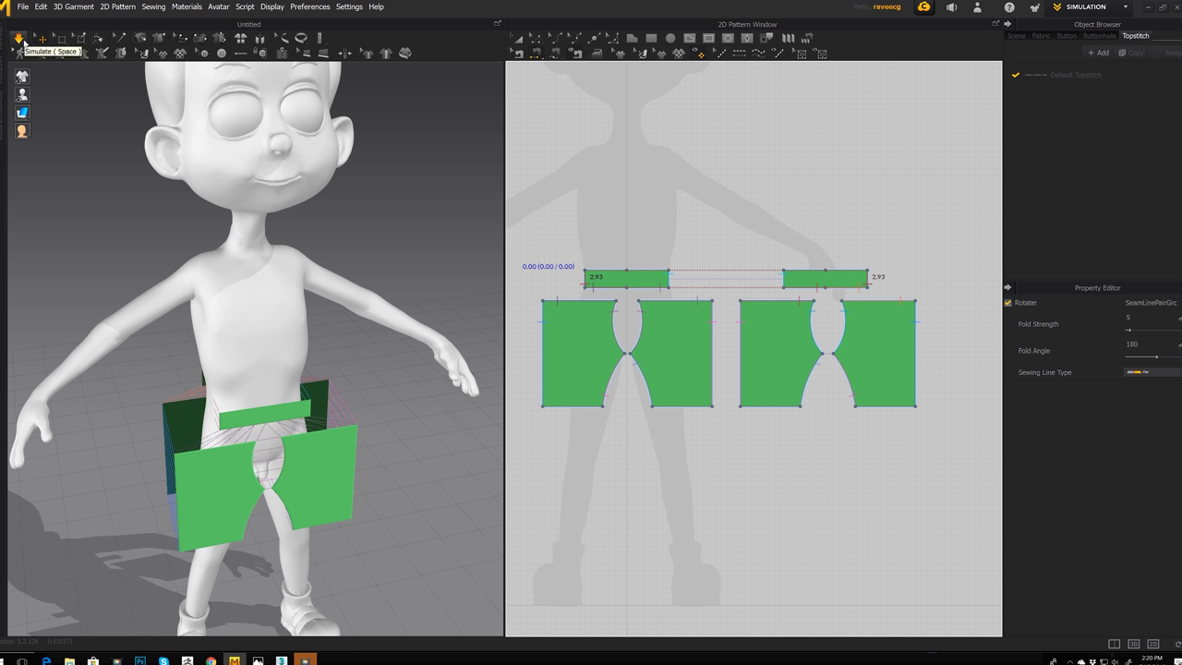
pyautogui.click(20, 40)
pyautogui.moveTo(174, 354); pyautogui.dragTo(312, 441, button='right')
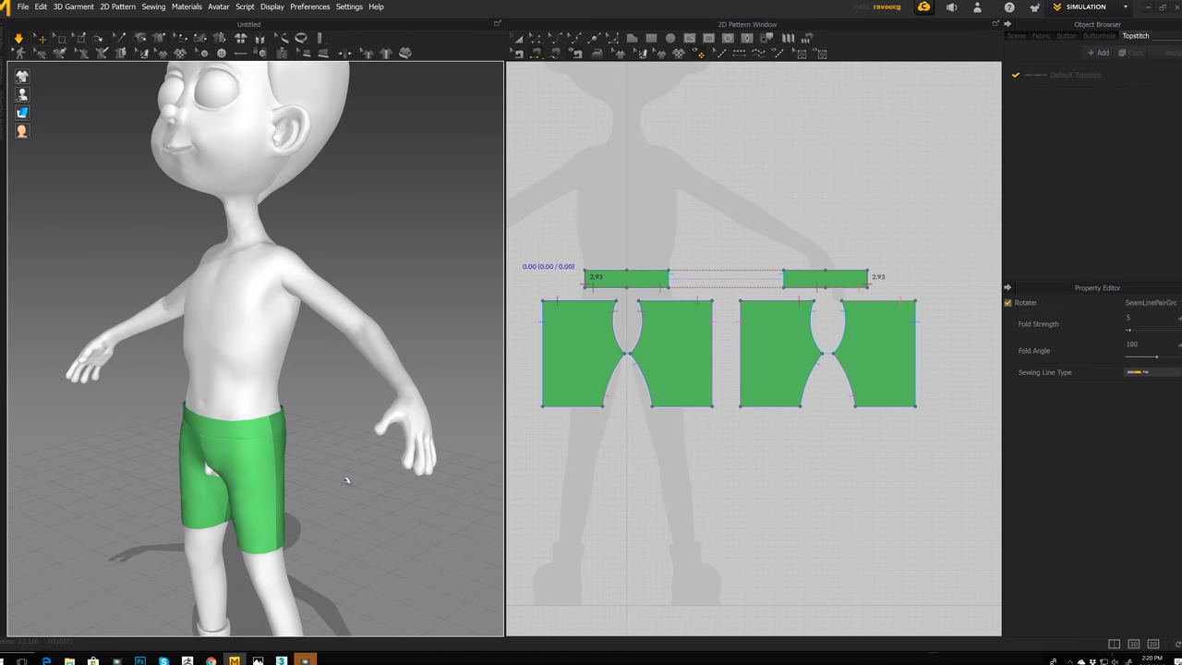
# Step: Set the particle distance of all pattern pieces to 10 mm and simulate the shorts again
pyautogui.hotkey('ctrl', 'a')
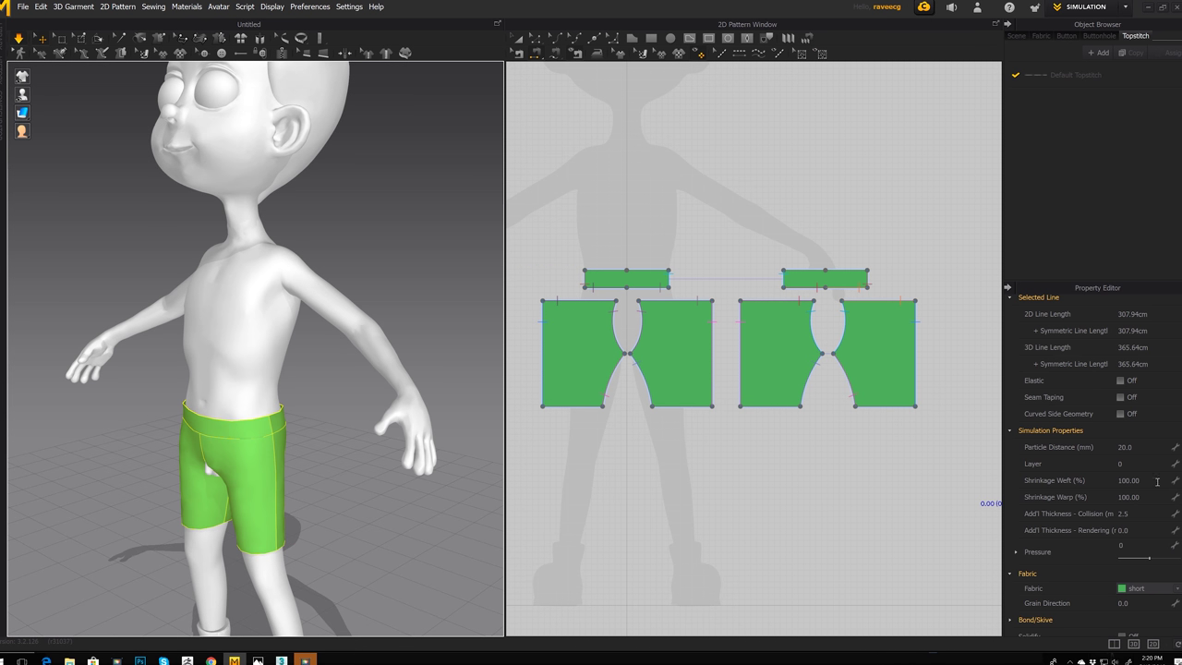
pyautogui.click(1138, 448)
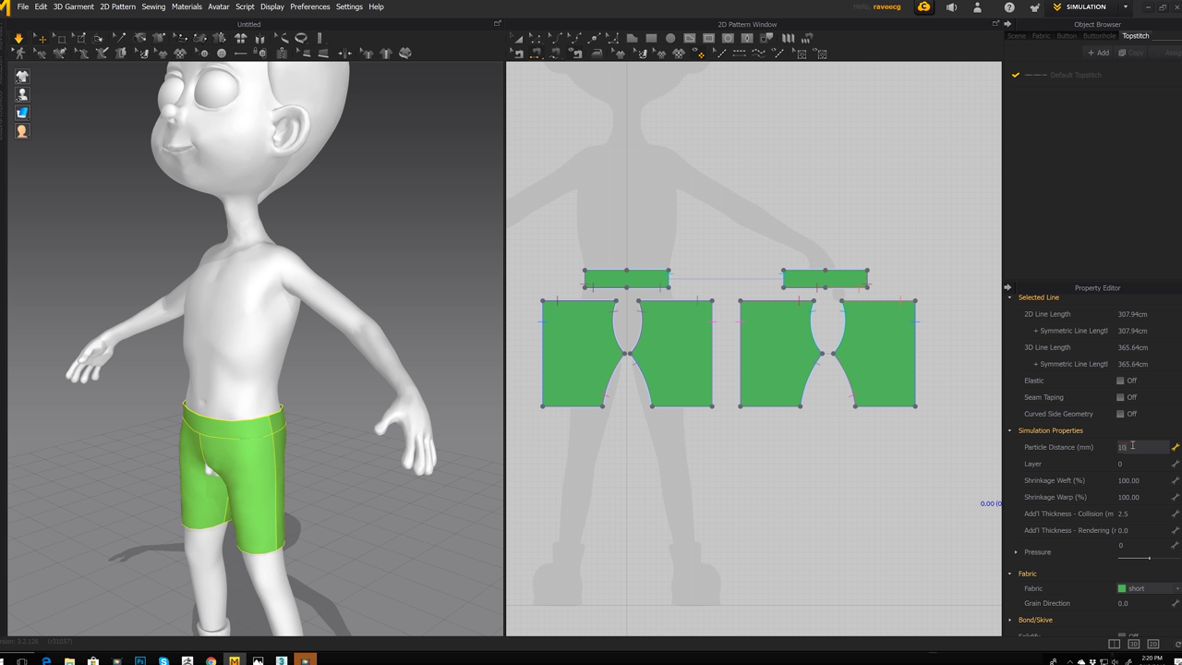
pyautogui.write('10')
pyautogui.press('Return')
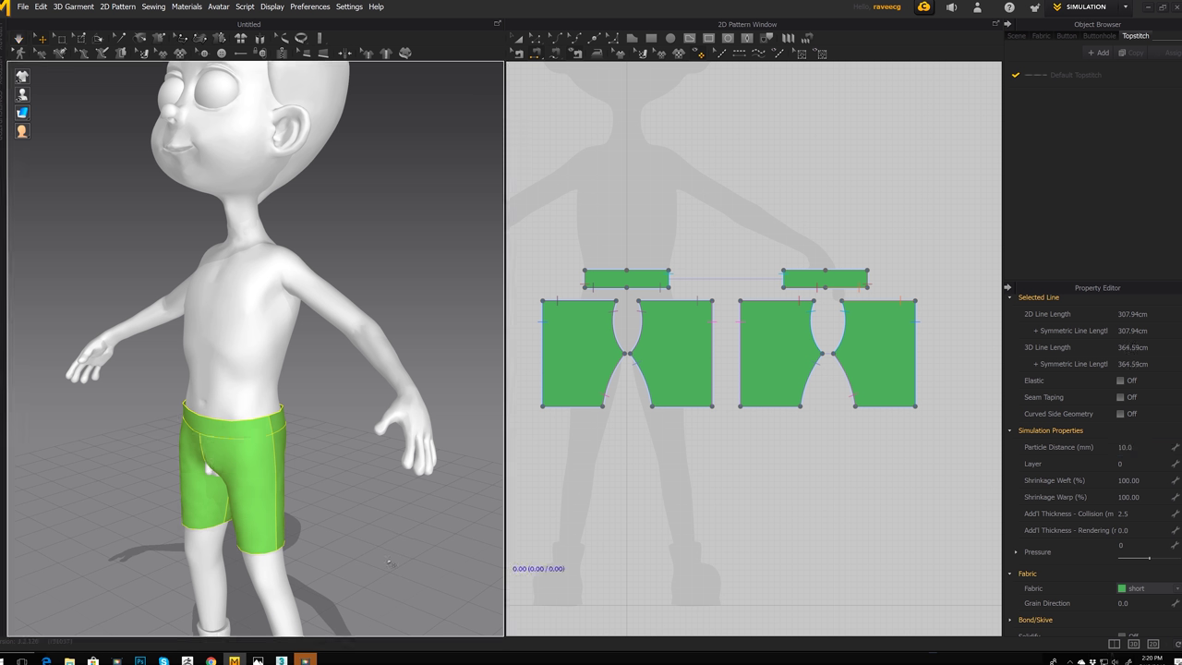
pyautogui.click(389, 558)
pyautogui.moveTo(326, 509); pyautogui.dragTo(366, 498, button='right')
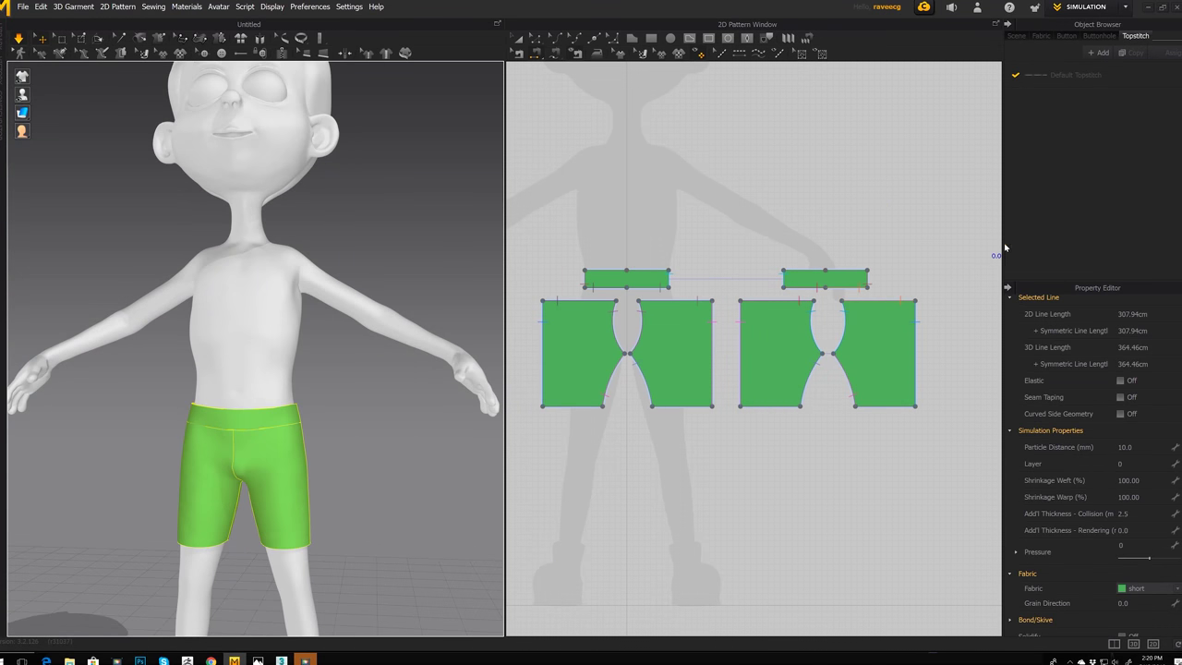
# Step: Rename the green fabric as shorts
pyautogui.click(519, 38)
pyautogui.click(1077, 76)
pyautogui.click(1077, 76)
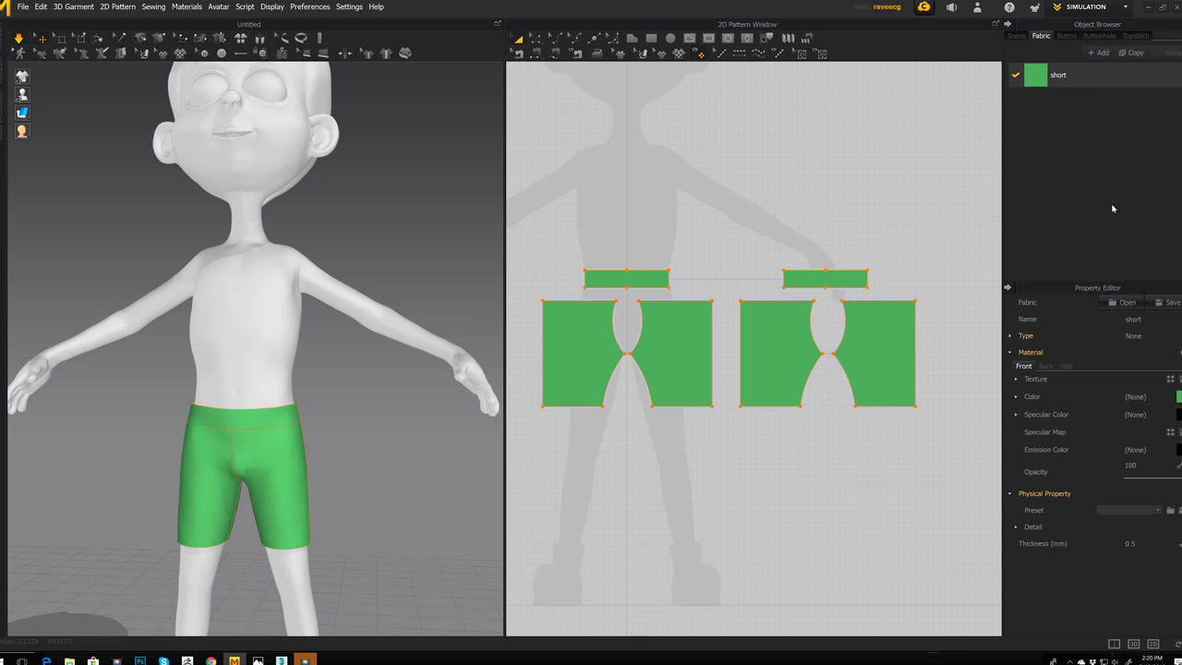
pyautogui.doubleClick(1074, 77)
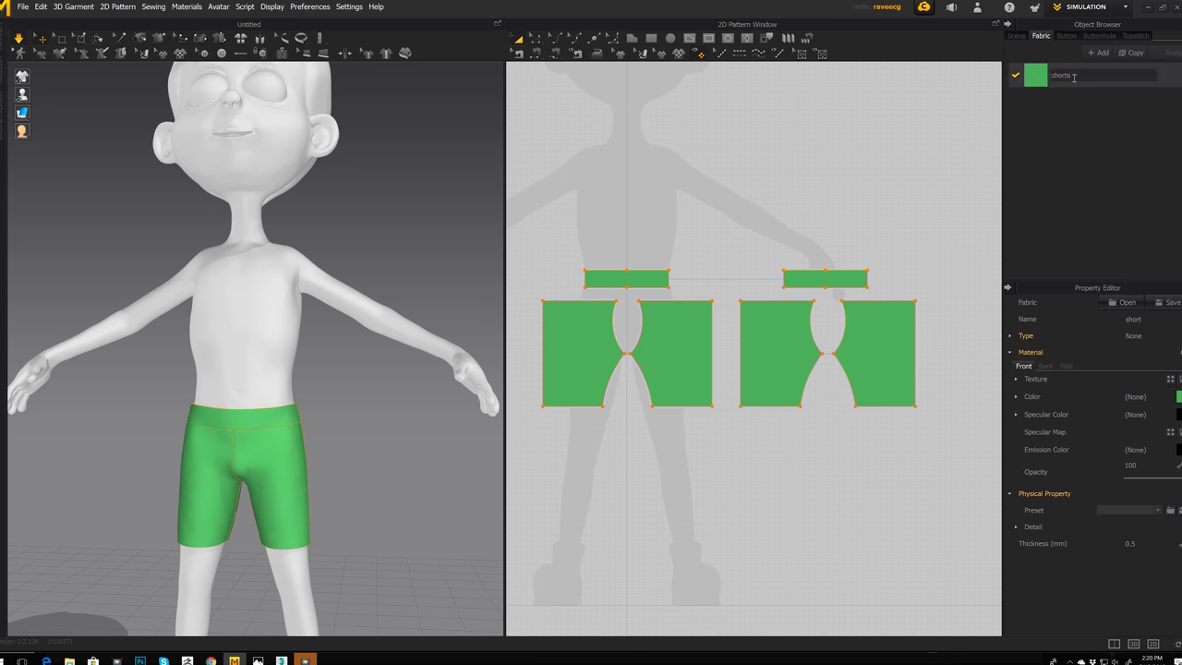
pyautogui.click(1077, 212)
pyautogui.doubleClick(1069, 74)
pyautogui.write('shorts')
pyautogui.press('Return')
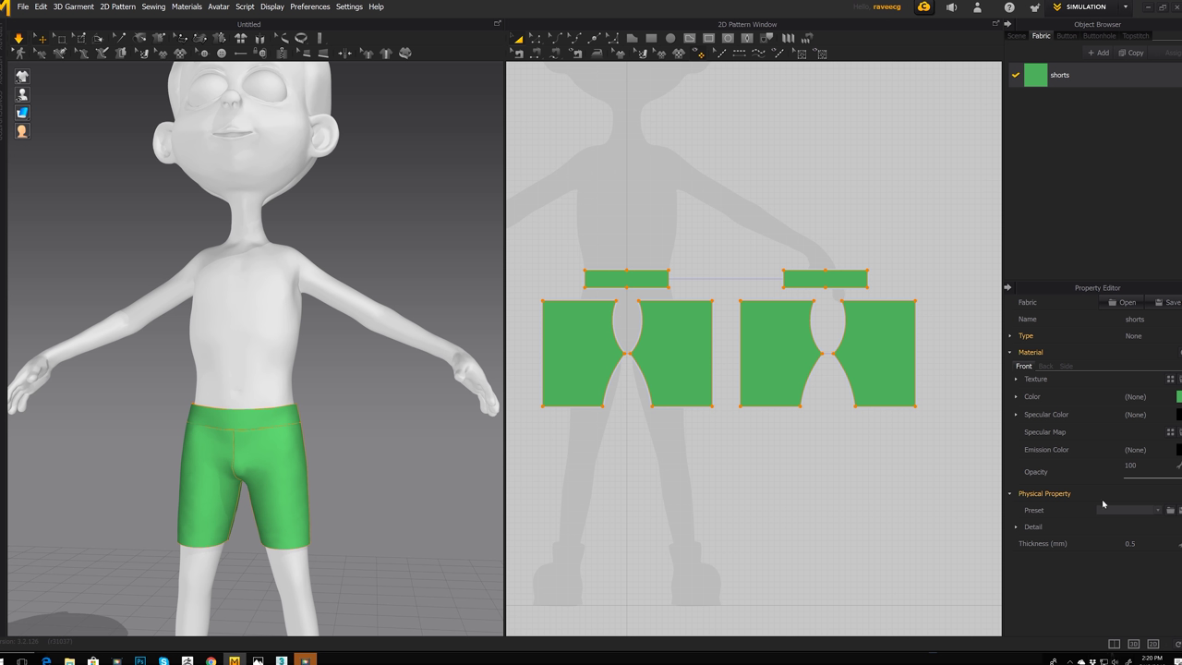
# Step: Try the D_Cotton, D_Wool and D_Chiffon physical presets on the shorts fabric, and settle on D_Cotton
pyautogui.click(1147, 511)
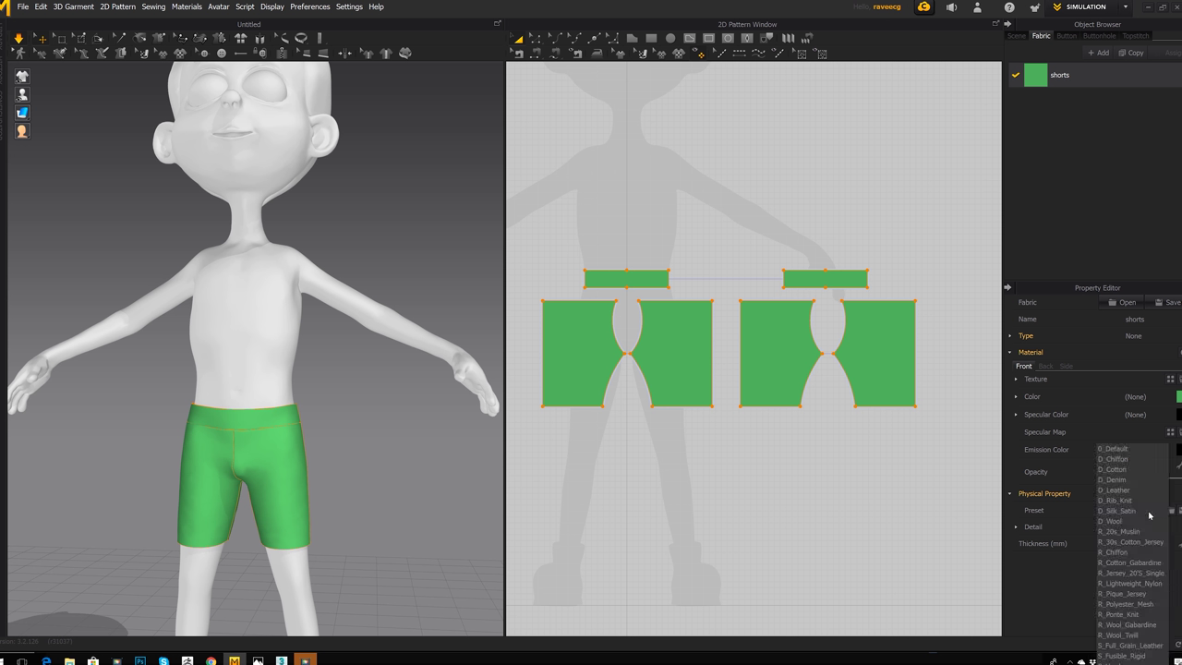
pyautogui.click(1130, 469)
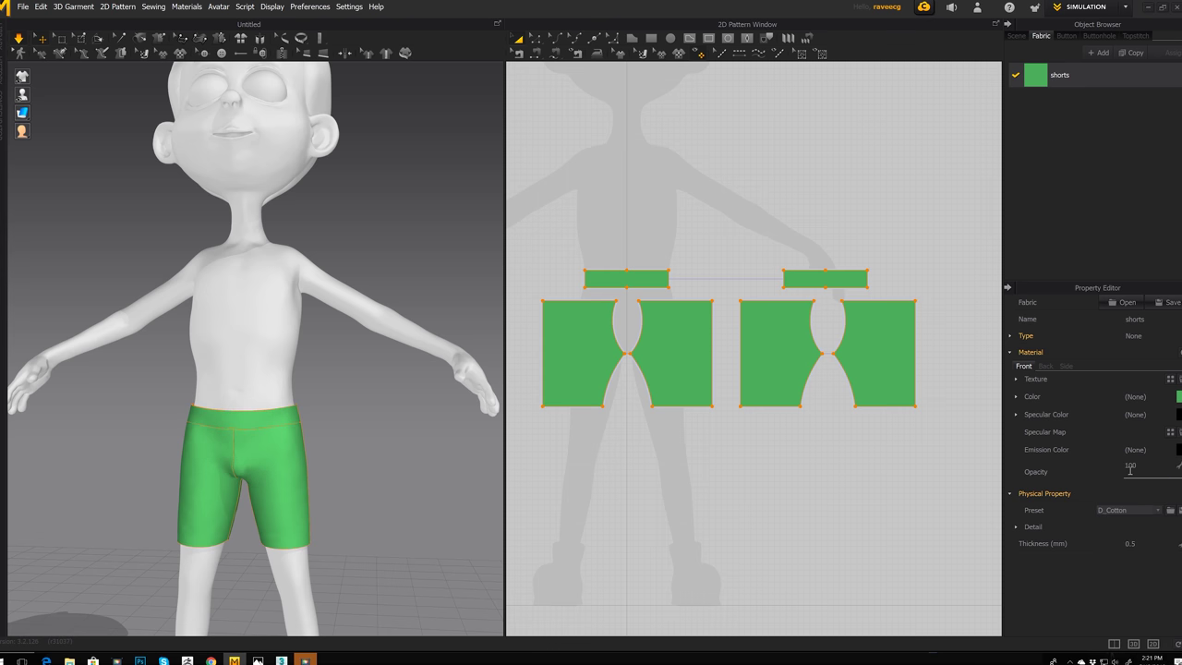
pyautogui.click(1142, 510)
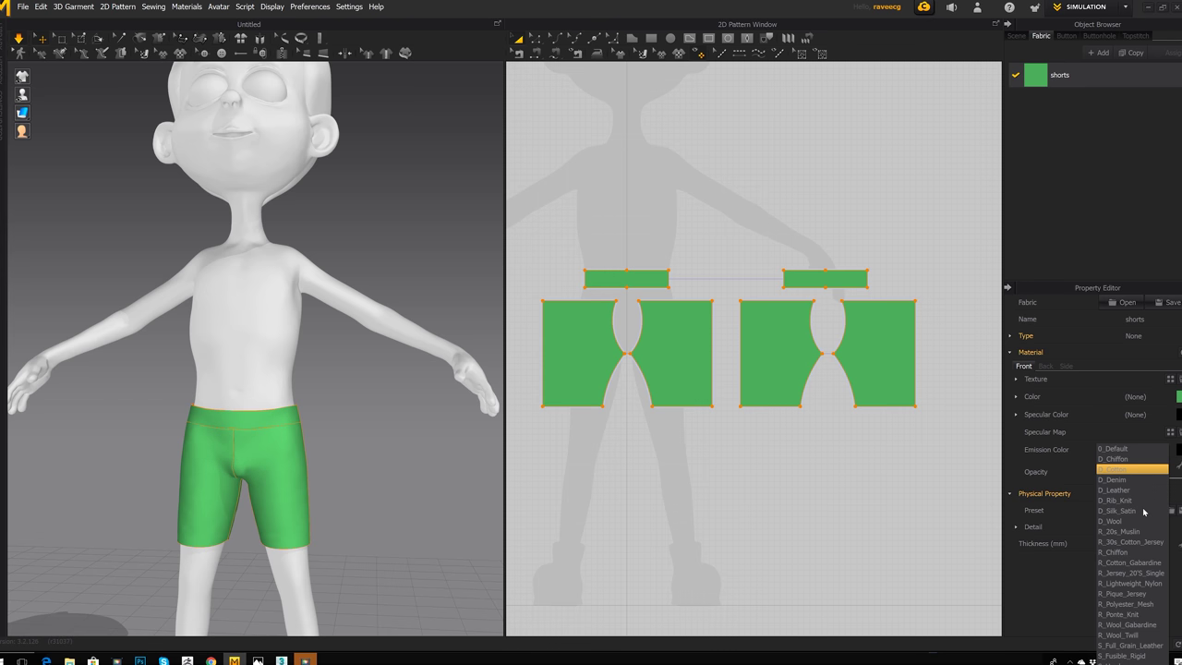
pyautogui.click(1125, 521)
pyautogui.click(1127, 510)
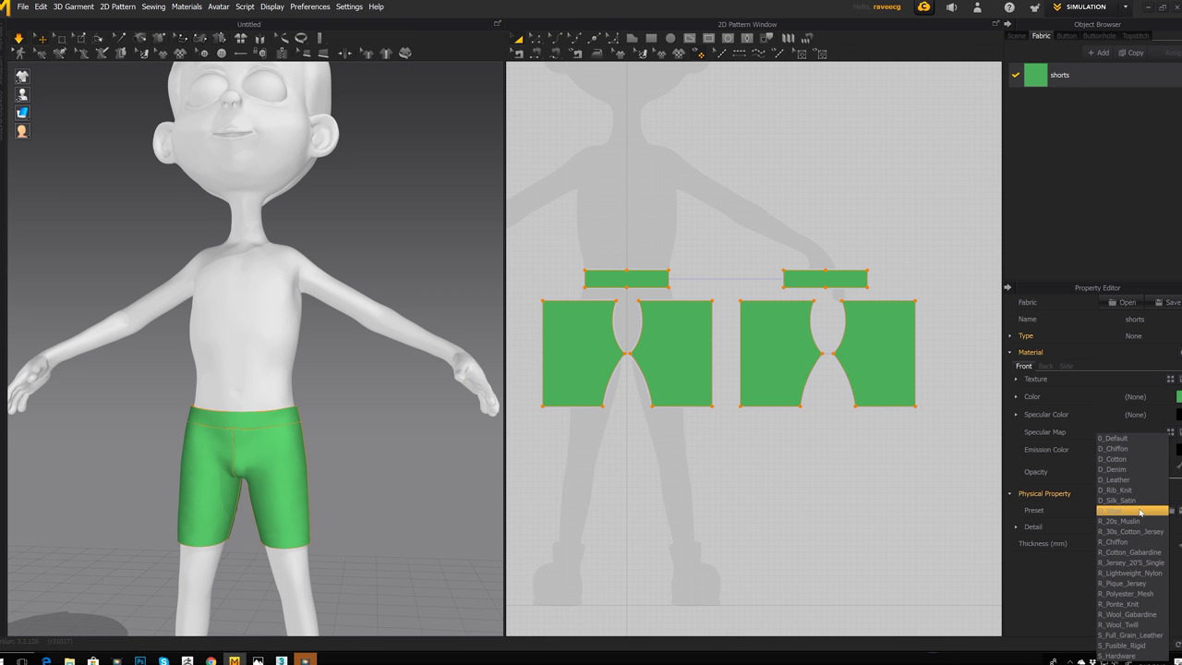
pyautogui.click(1129, 452)
pyautogui.click(1140, 510)
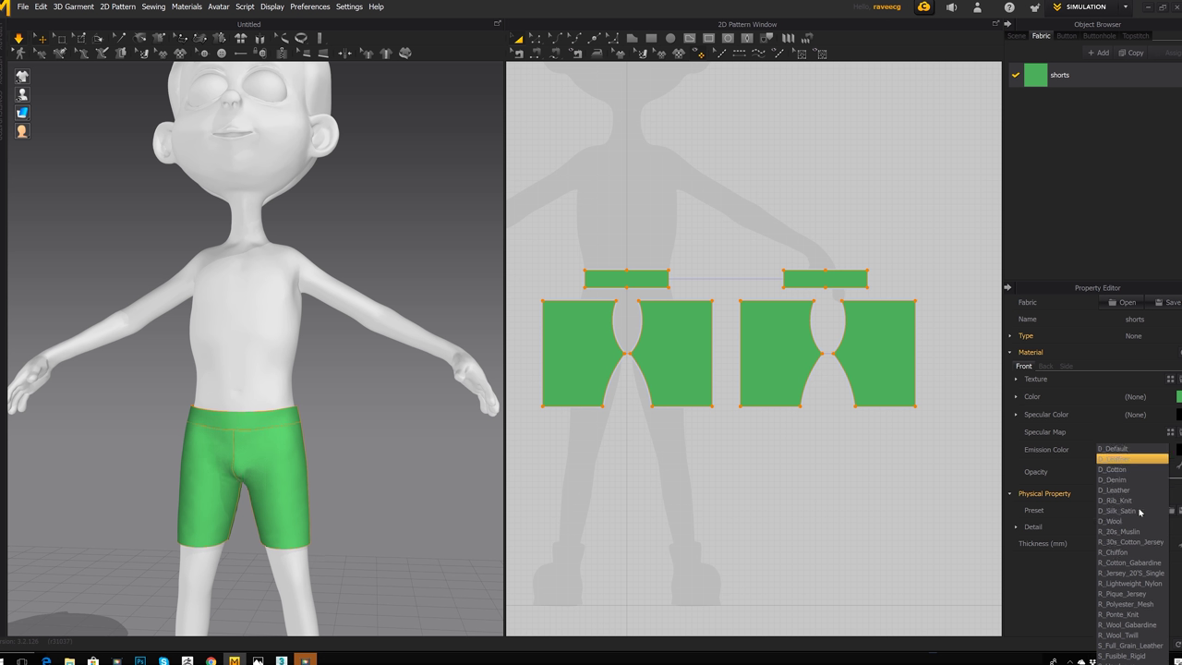
pyautogui.click(1126, 473)
# Step: Widen the mirrored front and back pieces by moving their straight outer side edges outward together
pyautogui.moveTo(277, 482); pyautogui.dragTo(338, 485, button='right')
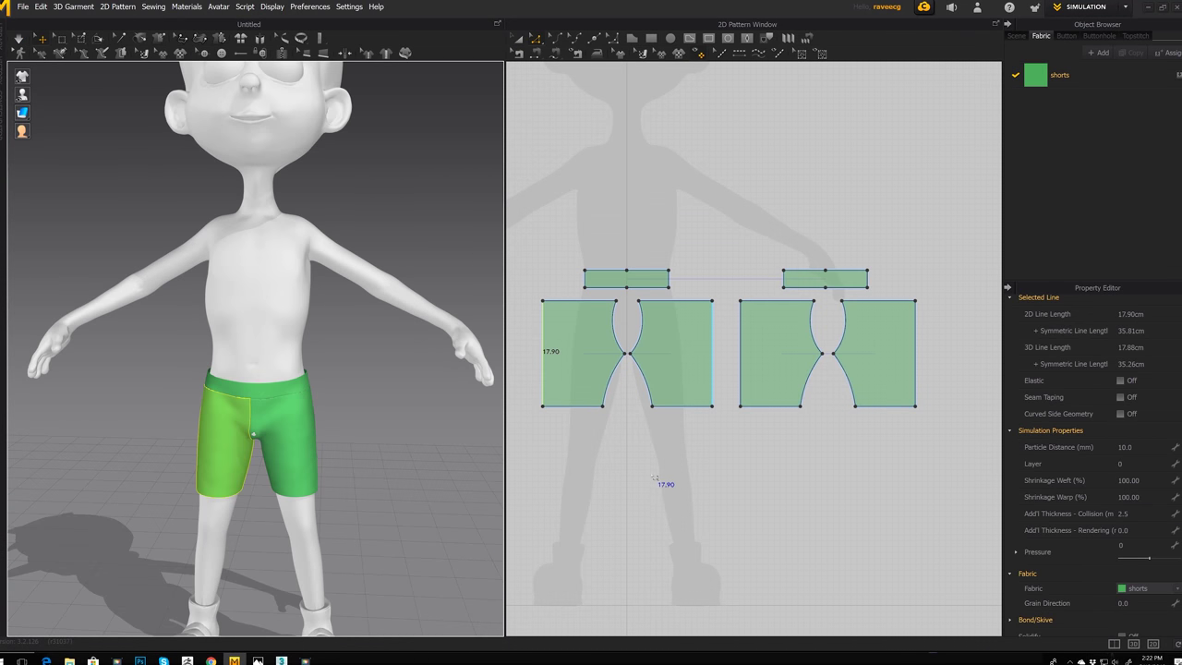
pyautogui.click(558, 477)
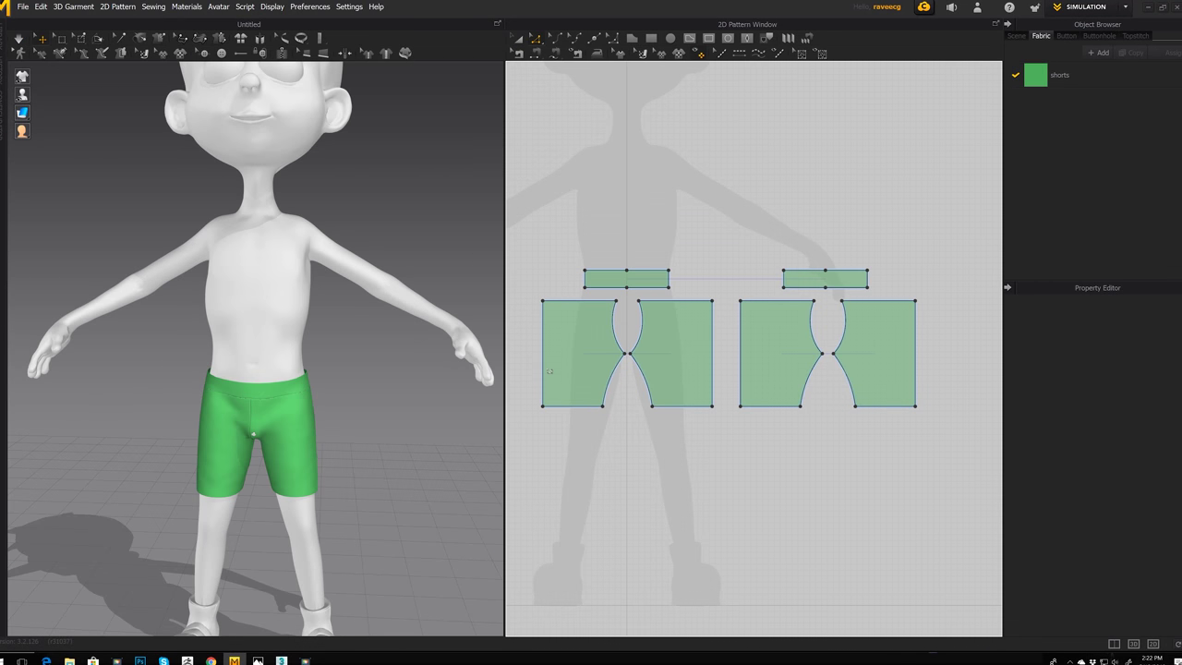
pyautogui.click(545, 370)
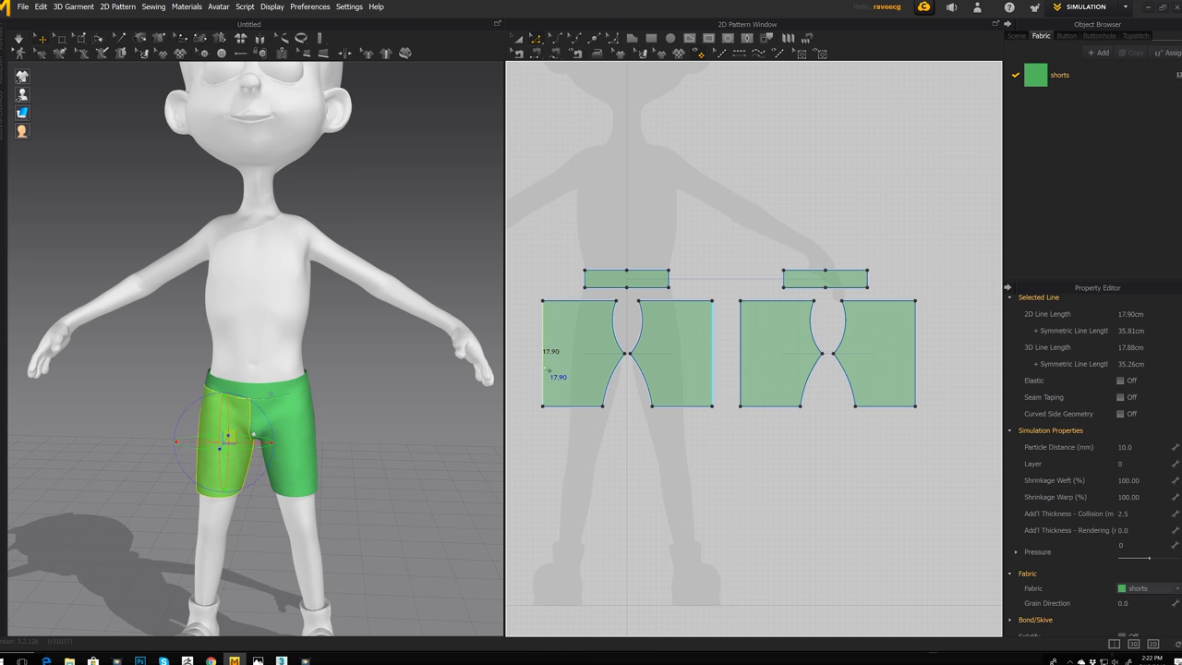
pyautogui.keyDown('shift'); pyautogui.click(744, 358); pyautogui.keyUp('shift')
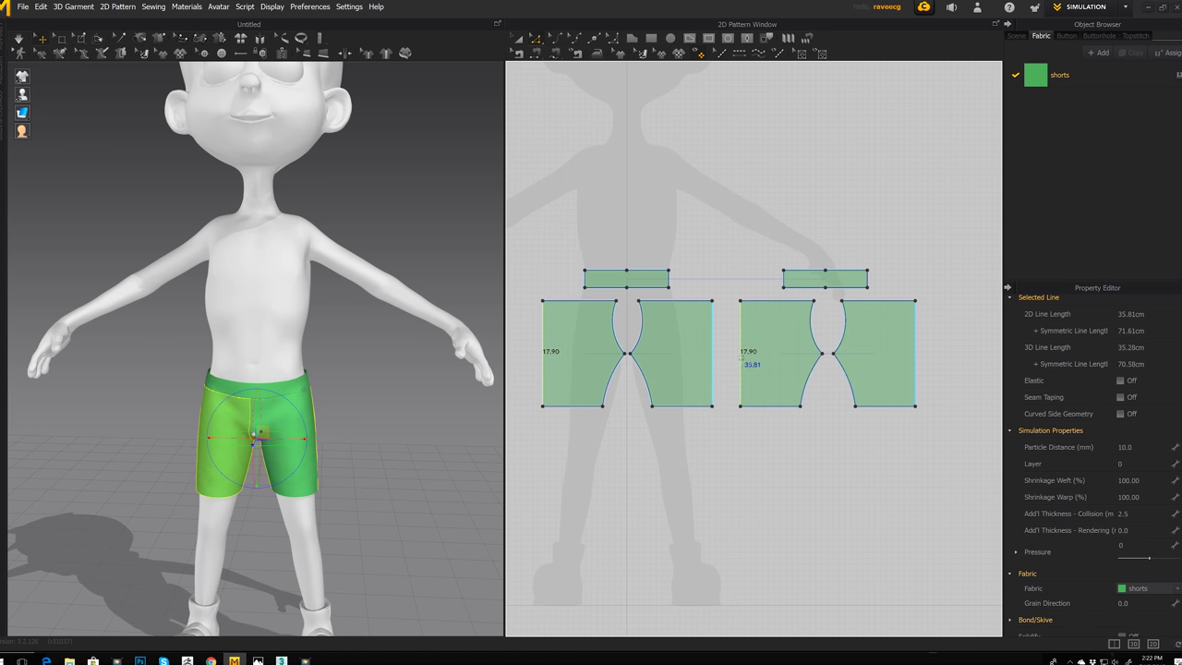
pyautogui.moveTo(549, 370); pyautogui.dragTo(536, 370)
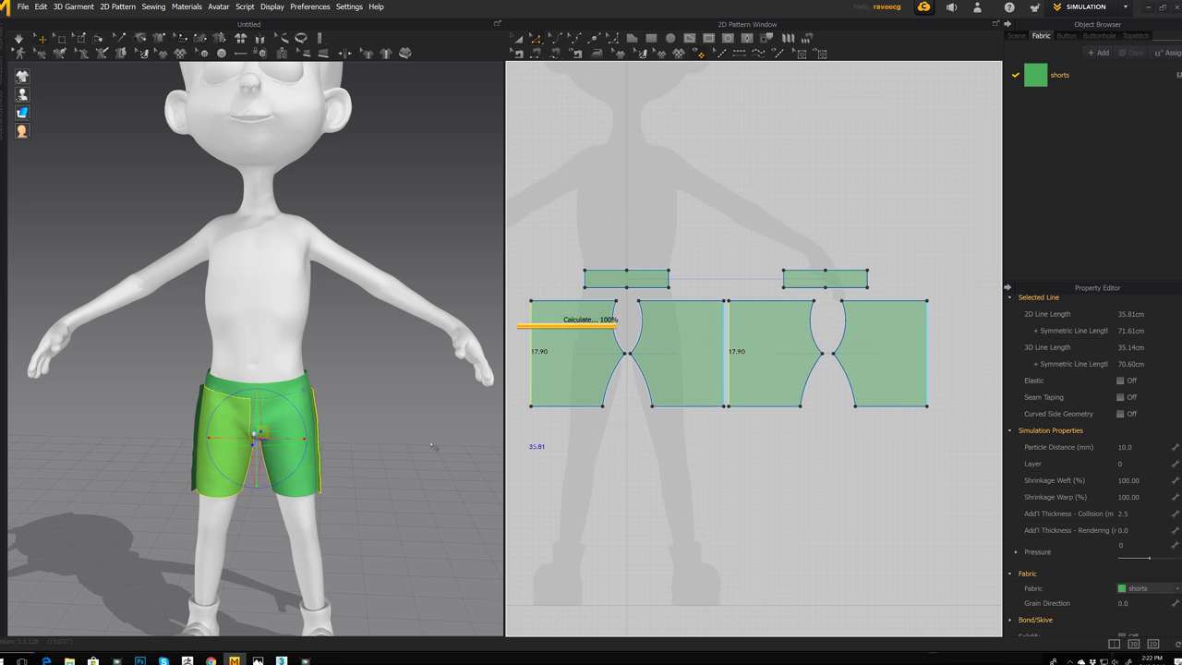
# Step: Simulate the widened shorts on the avatar and check the fit from the back
pyautogui.press('space')
pyautogui.moveTo(395, 473); pyautogui.dragTo(425, 450, button='right')
pyautogui.moveTo(233, 398); pyautogui.dragTo(287, 416, button='right')
pyautogui.scroll(2, 288, 419)
pyautogui.click(334, 452)
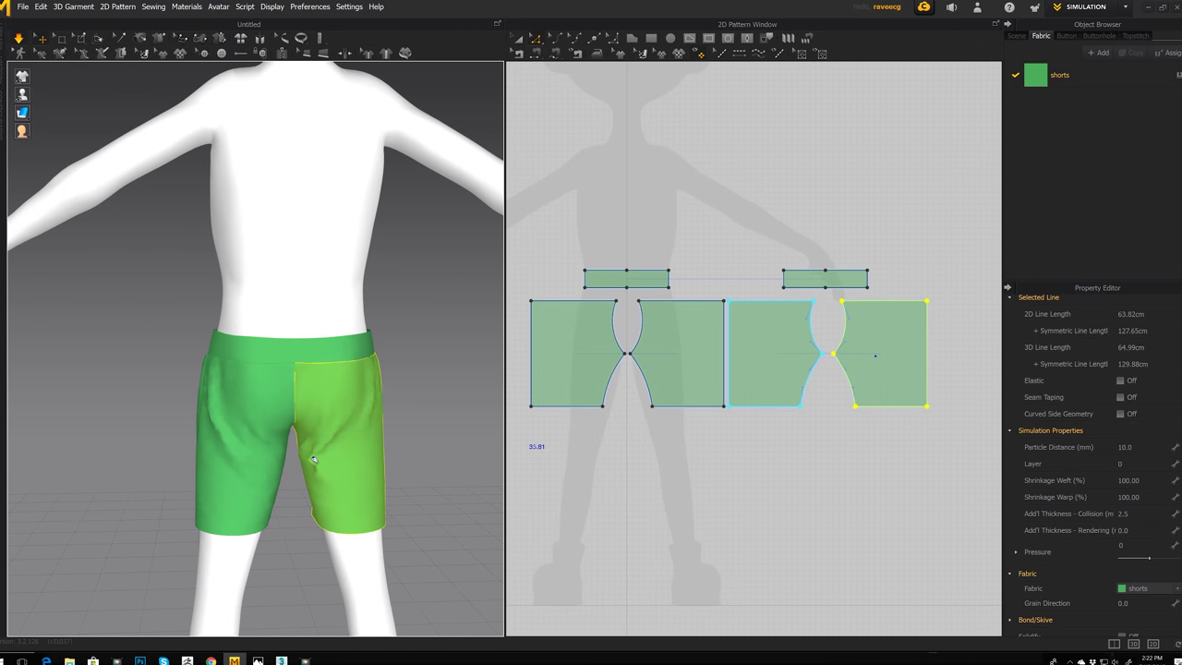
pyautogui.moveTo(314, 476); pyautogui.dragTo(309, 497, button='right')
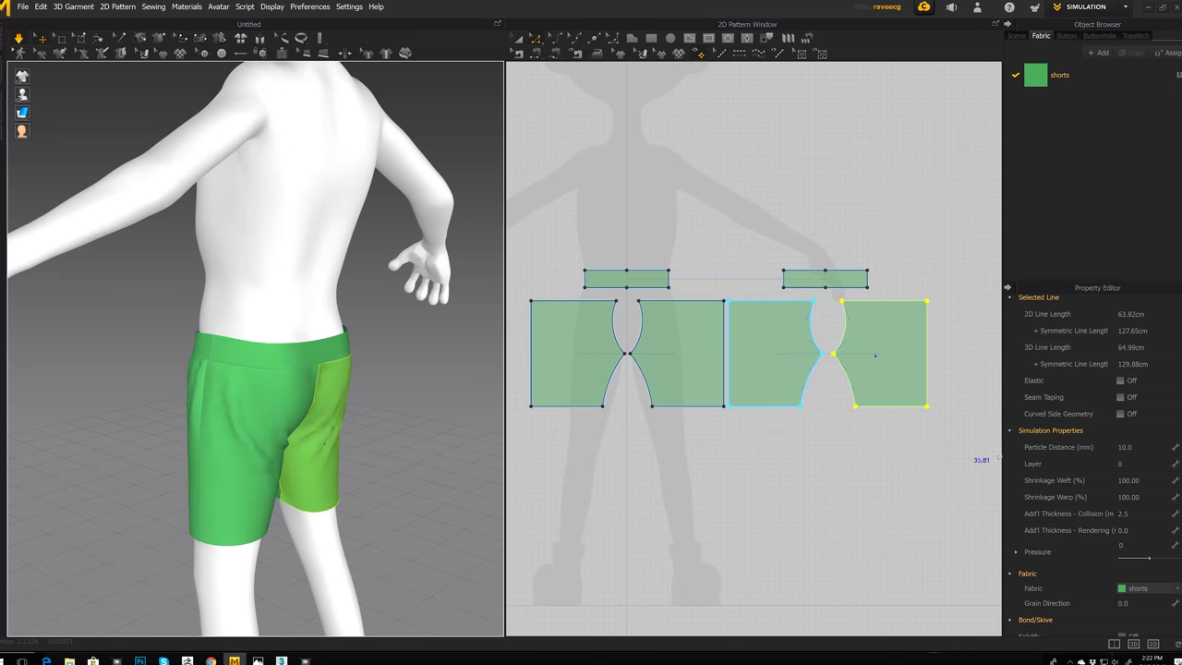
# Step: Set the particle distance of all pattern pieces to 8 mm
pyautogui.hotkey('ctrl', 'a')
pyautogui.click(1115, 450)
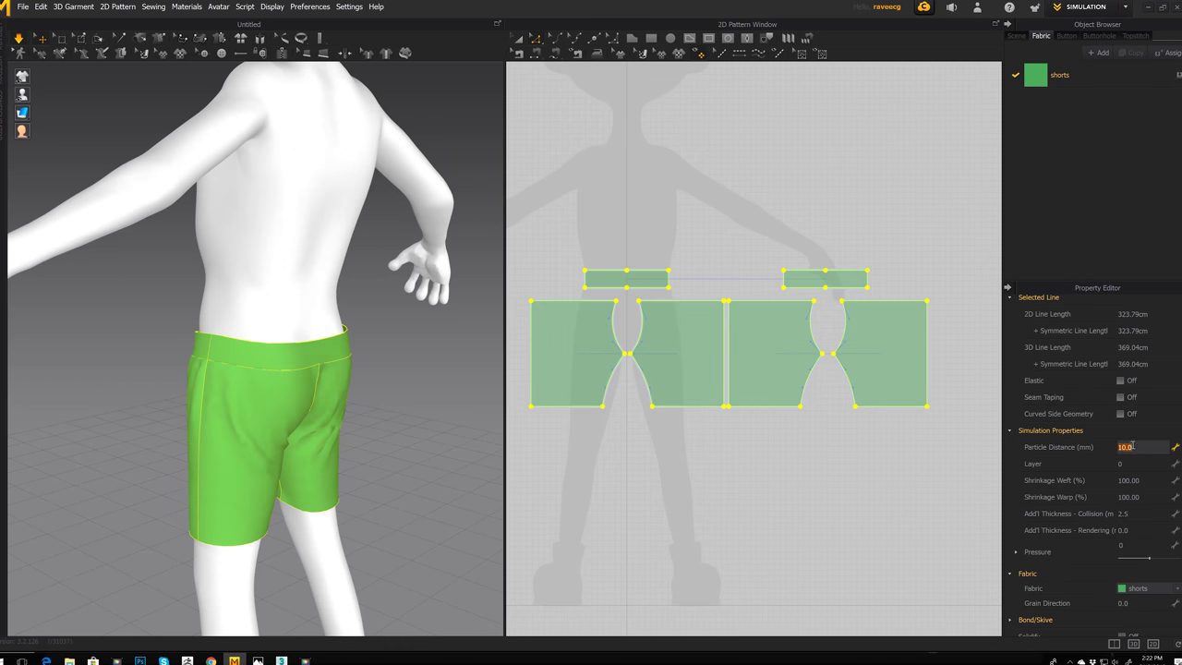
pyautogui.press('Return')
pyautogui.moveTo(314, 457); pyautogui.dragTo(413, 471, button='right')
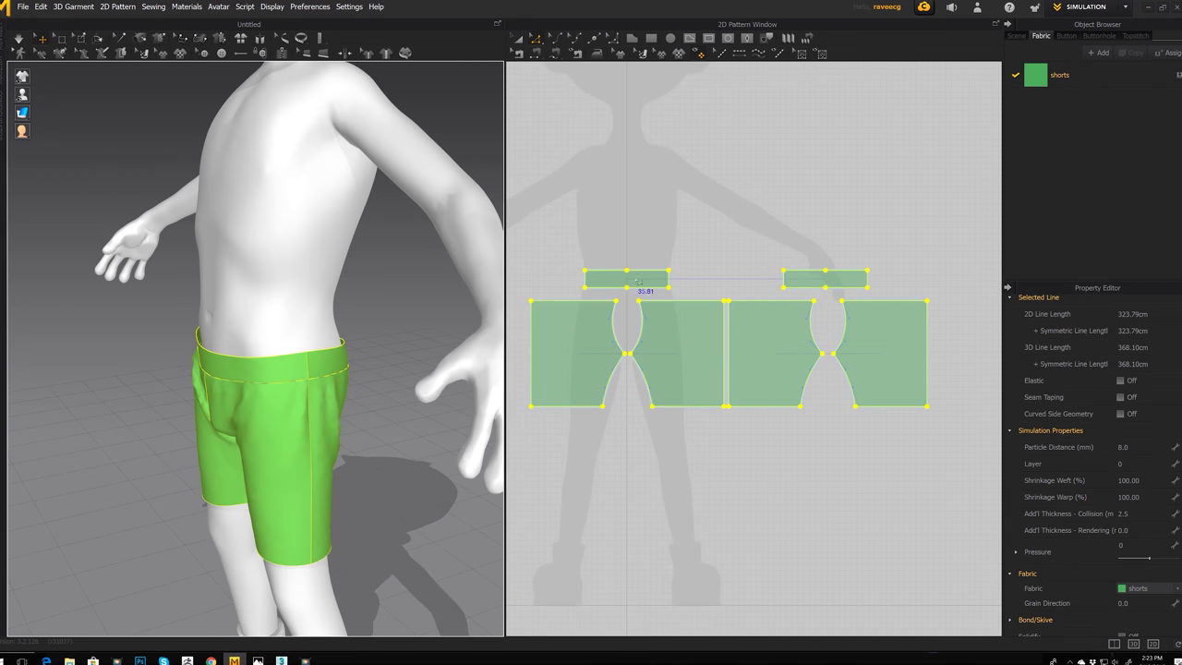
# Step: Narrow the linked waistbands by moving both end edges of the front waistband inward, the second by about 0.8 cm
pyautogui.click(691, 243)
pyautogui.scroll(3, 646, 266)
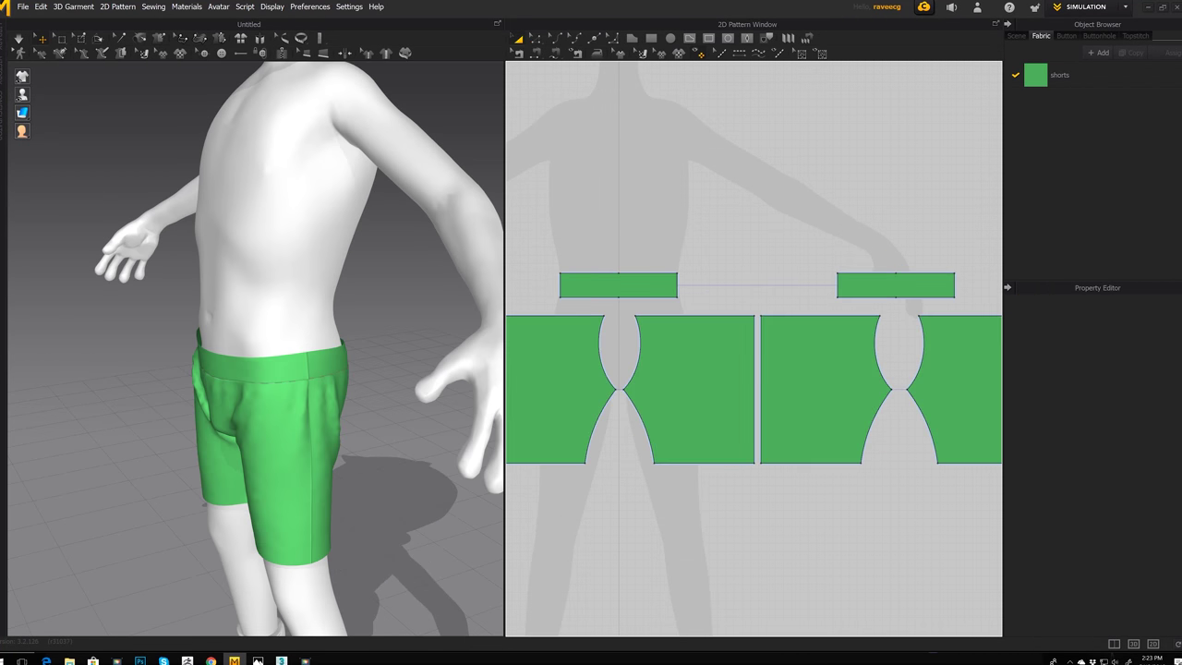
pyautogui.moveTo(677, 285); pyautogui.dragTo(674, 285)
pyautogui.click(666, 242)
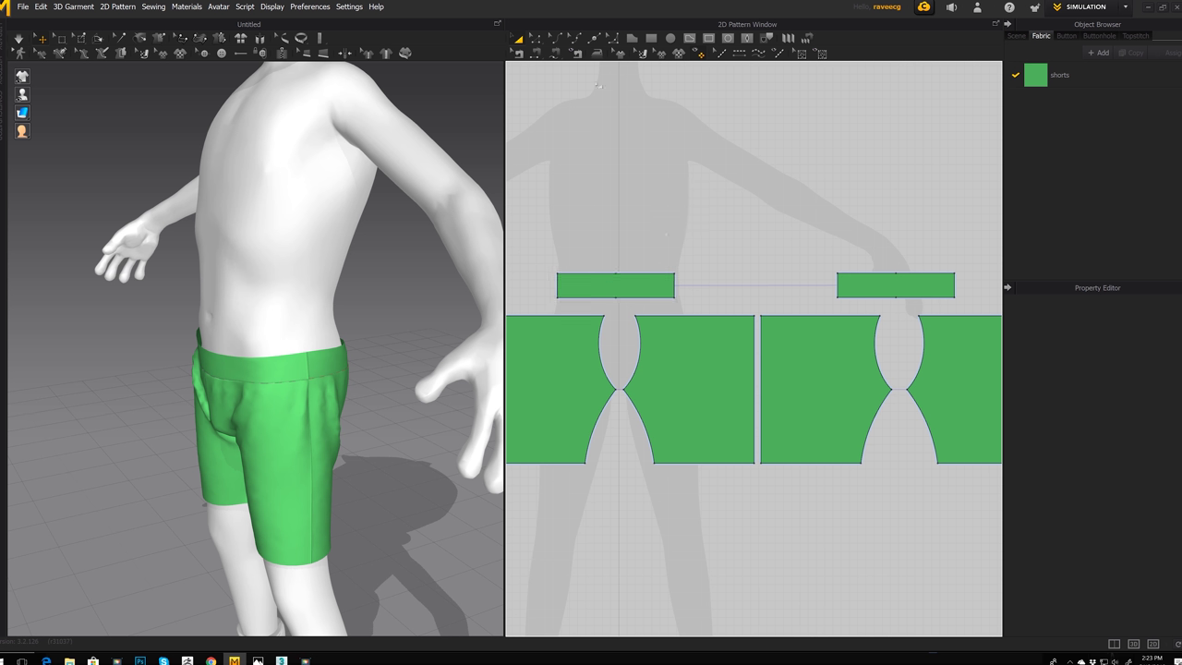
pyautogui.click(536, 41)
pyautogui.moveTo(559, 286); pyautogui.dragTo(566, 286)
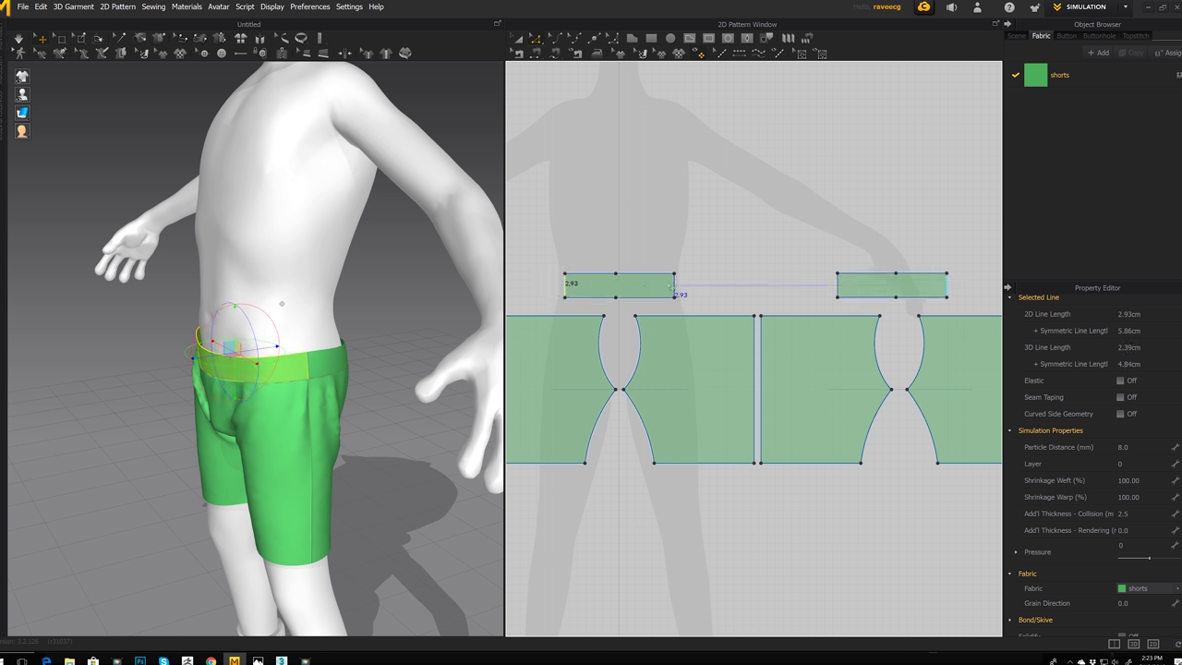
pyautogui.moveTo(678, 288); pyautogui.dragTo(669, 285)
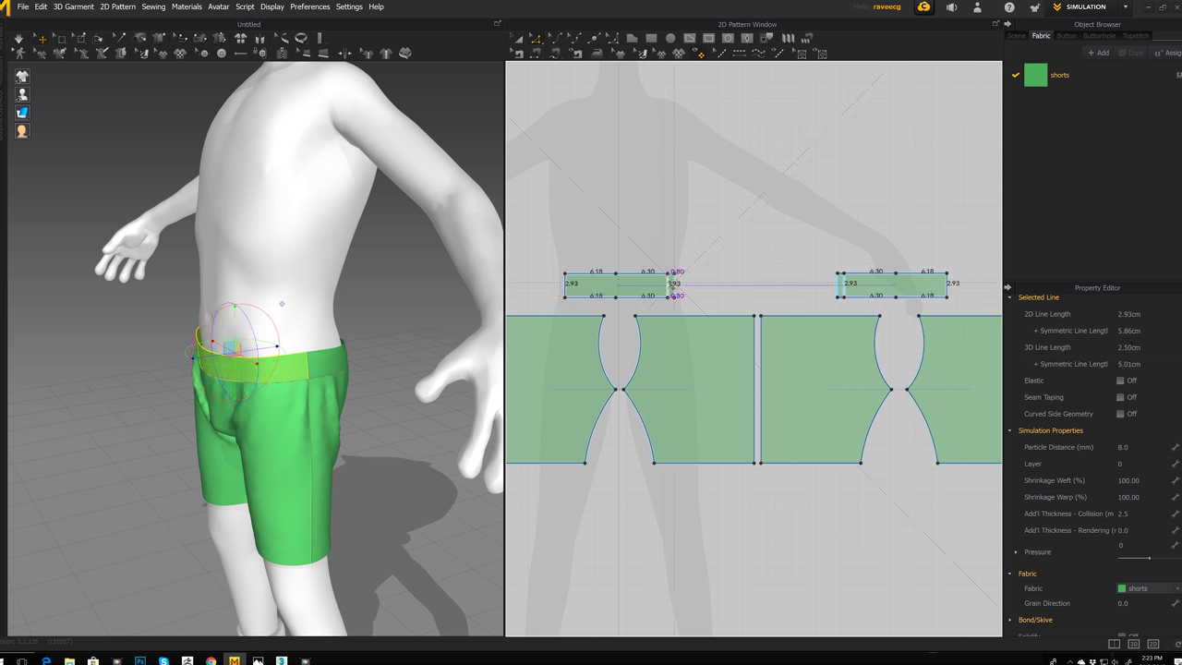
# Step: Simulate the shorts with the narrowed waistbands and tug the front waistband to check the fit
pyautogui.moveTo(396, 389); pyautogui.dragTo(407, 395, button='middle')
pyautogui.press('space')
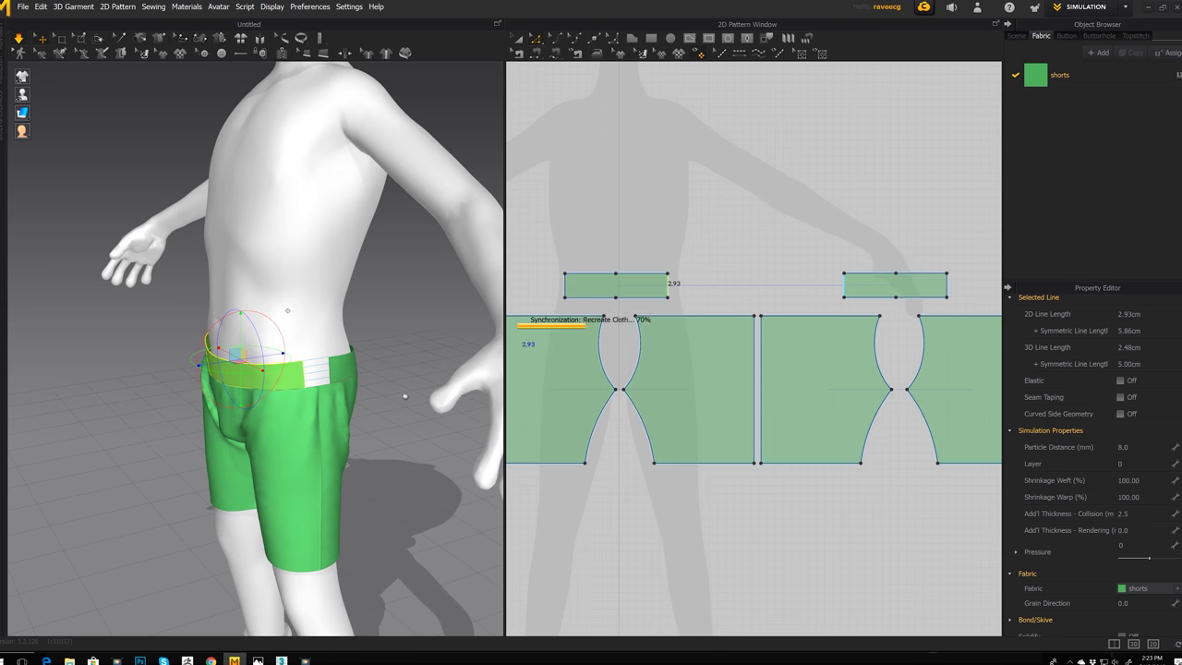
pyautogui.moveTo(406, 396)
pyautogui.mouseDown(button='right')
pyautogui.moveTo(366, 421)
pyautogui.moveTo(423, 395)
pyautogui.mouseUp(button='right')
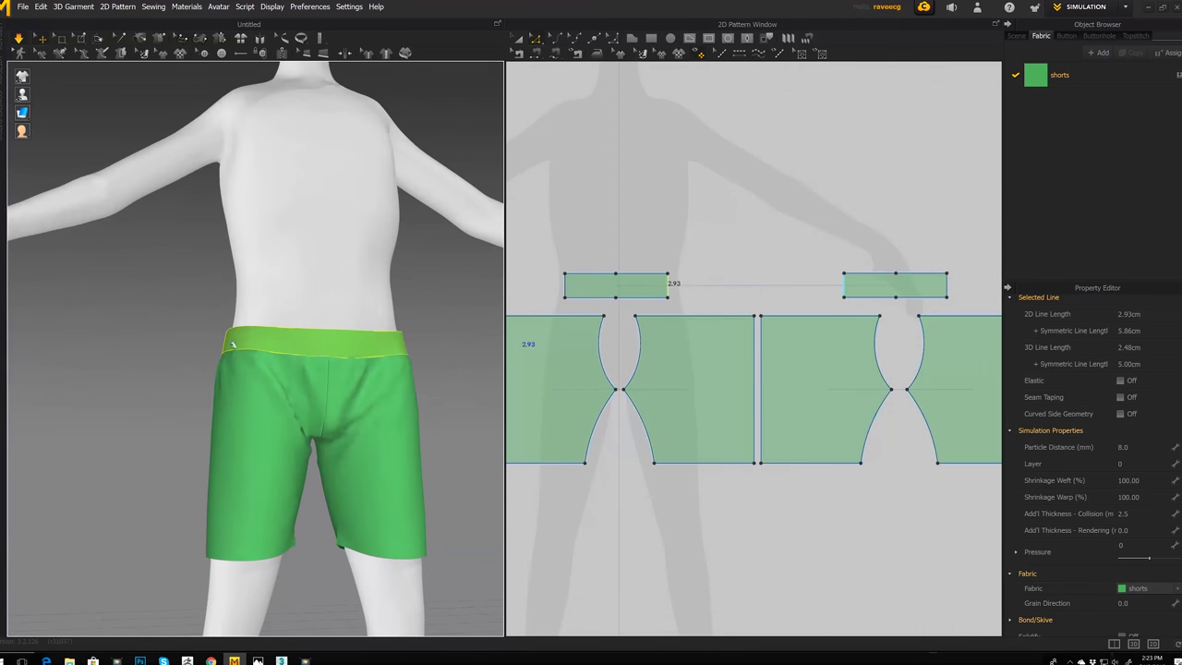
pyautogui.click(238, 334)
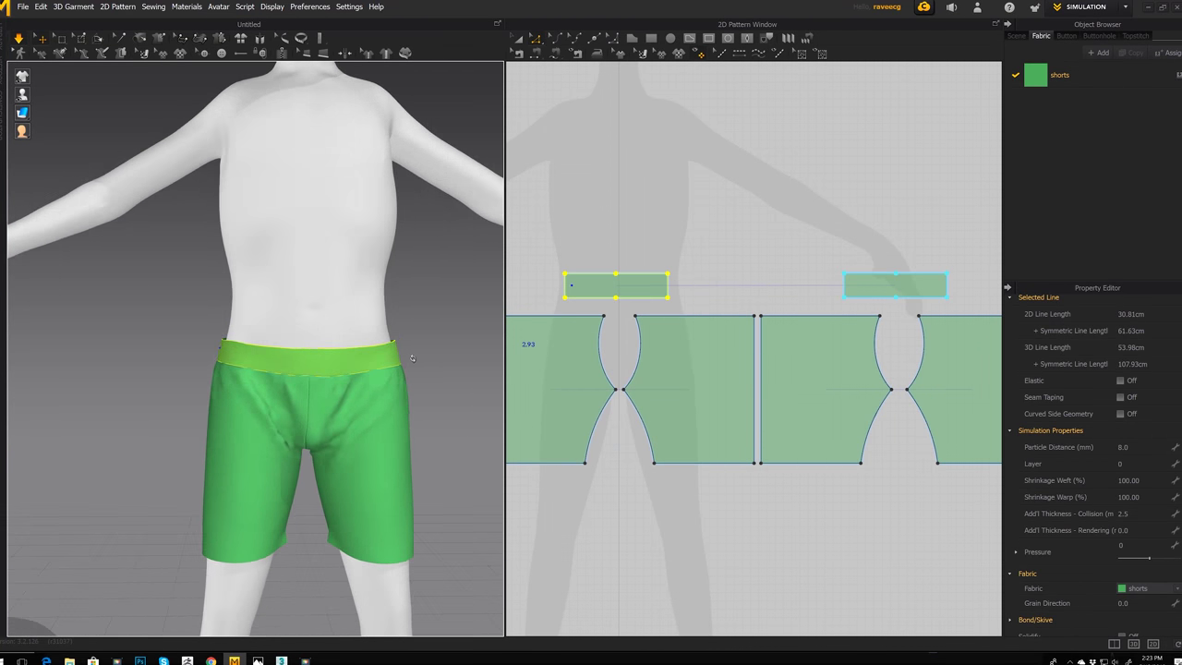
pyautogui.click(442, 406)
# Step: Undo the narrowing of the linked waistbands, including both end-edge moves
pyautogui.moveTo(449, 419); pyautogui.dragTo(444, 386, button='middle')
pyautogui.hotkey('ctrl', 'z')
pyautogui.hotkey('ctrl', 'z')
pyautogui.hotkey('ctrl', 'z')
pyautogui.hotkey('ctrl', 'z')
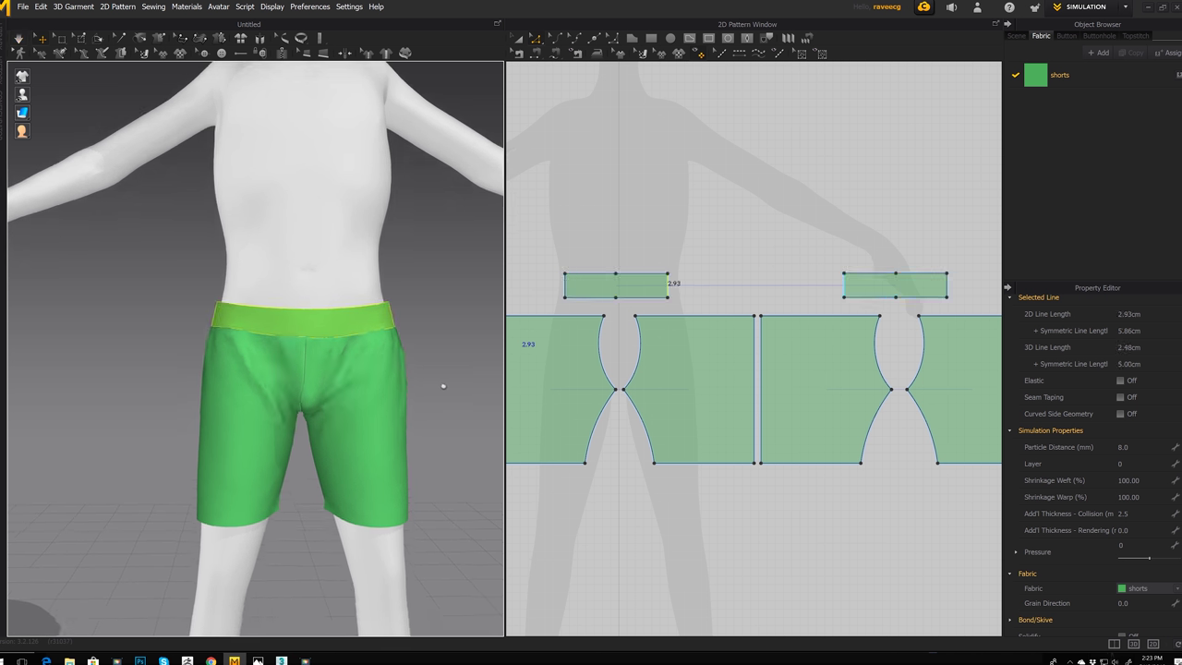
pyautogui.moveTo(441, 397); pyautogui.dragTo(470, 440, button='right')
pyautogui.click(470, 440)
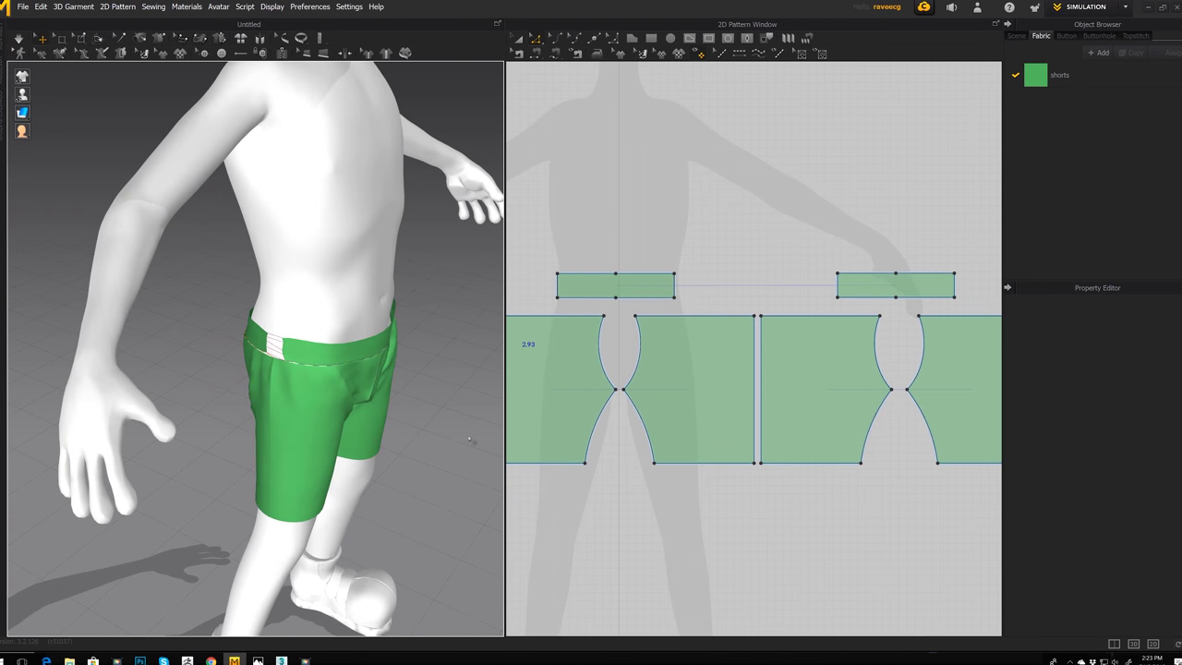
# Step: Simulate the shorts with the wider waistbands and tug the front waistband to settle it
pyautogui.press('space')
pyautogui.moveTo(471, 436); pyautogui.dragTo(397, 337, button='right')
pyautogui.click(361, 328)
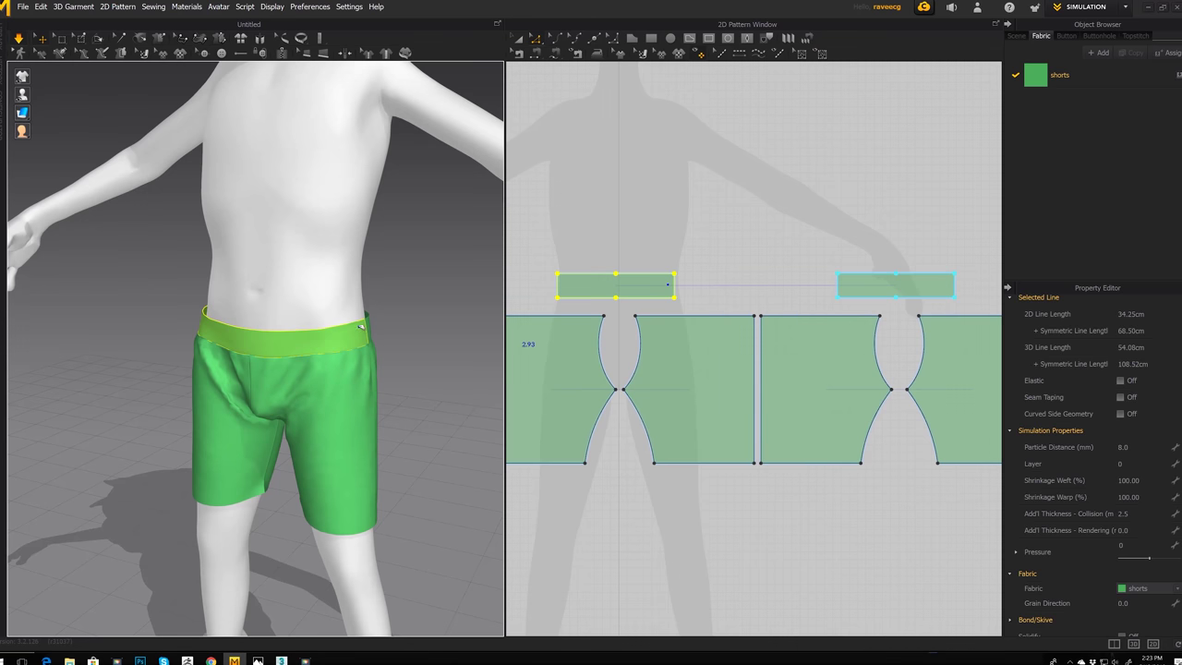
pyautogui.moveTo(387, 453); pyautogui.dragTo(443, 467, button='right')
pyautogui.moveTo(491, 489); pyautogui.dragTo(467, 425, button='middle')
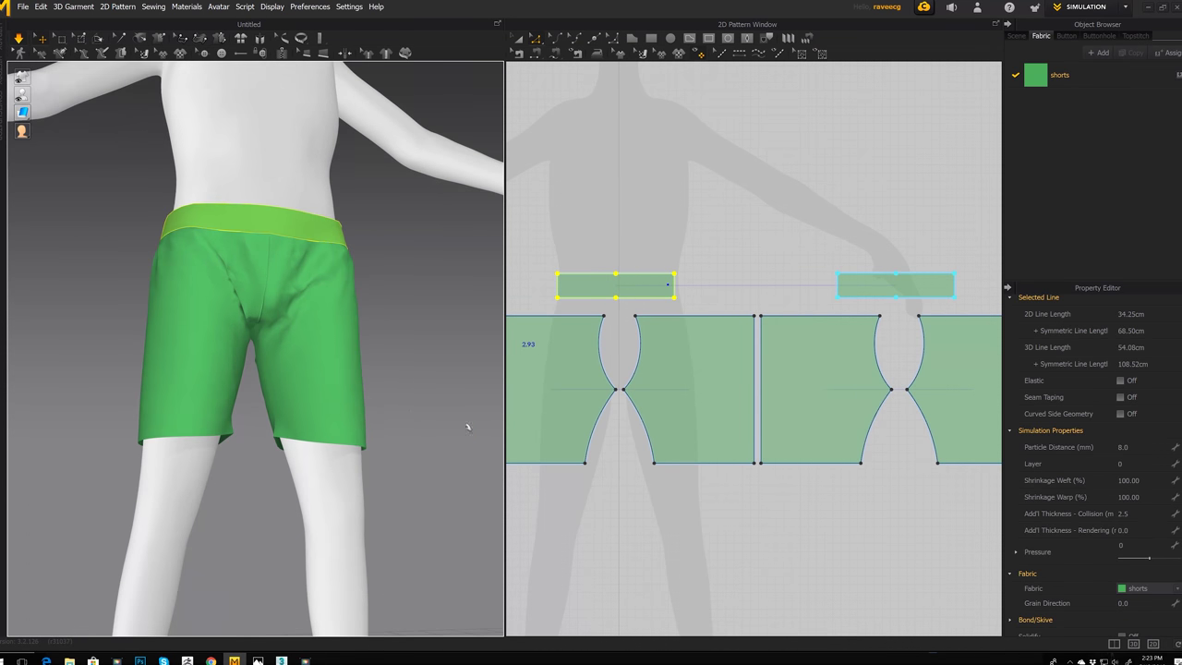
pyautogui.moveTo(696, 526); pyautogui.dragTo(702, 482, button='middle')
pyautogui.click(651, 433)
# Step: Examine the fit of the draped shorts on the full avatar from several sides
pyautogui.moveTo(421, 435); pyautogui.dragTo(398, 454, button='right')
pyautogui.scroll(-4, 391, 456)
pyautogui.moveTo(345, 388); pyautogui.dragTo(481, 368, button='right')
pyautogui.moveTo(415, 337); pyautogui.dragTo(409, 455, button='middle')
pyautogui.scroll(2, 408, 457)
pyautogui.scroll(-2, 408, 456)
pyautogui.moveTo(408, 451); pyautogui.dragTo(277, 456, button='right')
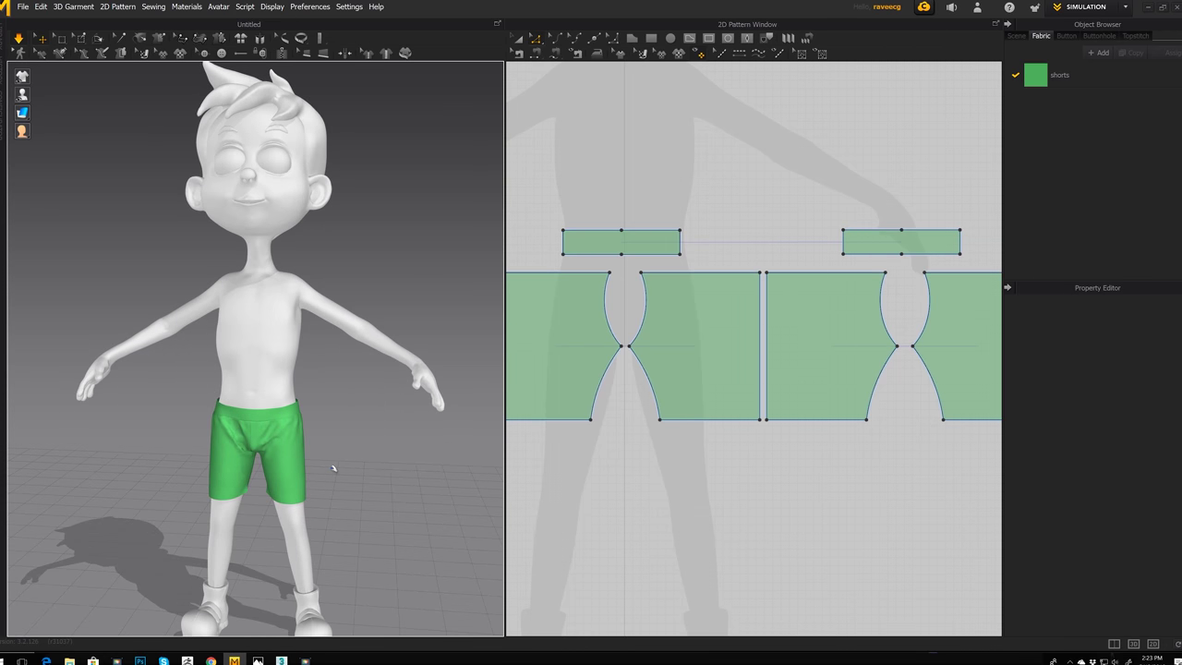
pyautogui.moveTo(328, 468); pyautogui.dragTo(353, 422, button='middle')
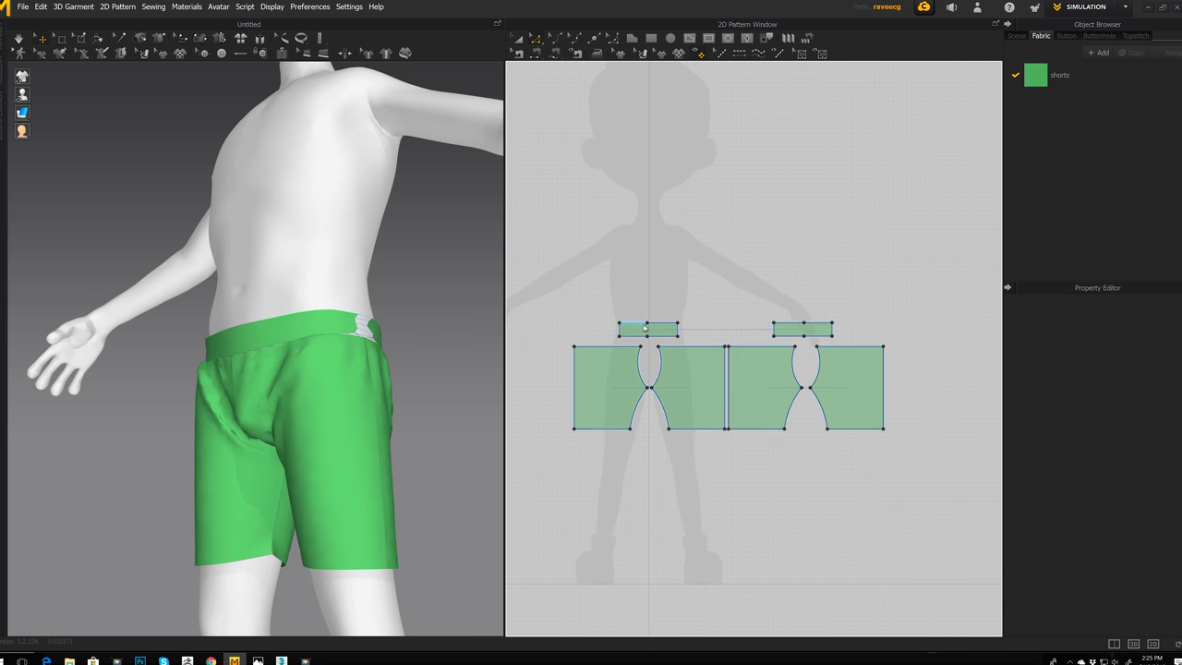
# Step: Taper the linked waistbands by moving both lower corners of the front waistband inward, the first by about 0.9 cm
pyautogui.scroll(-2, 624, 351)
pyautogui.scroll(4, 625, 351)
pyautogui.scroll(1, 624, 351)
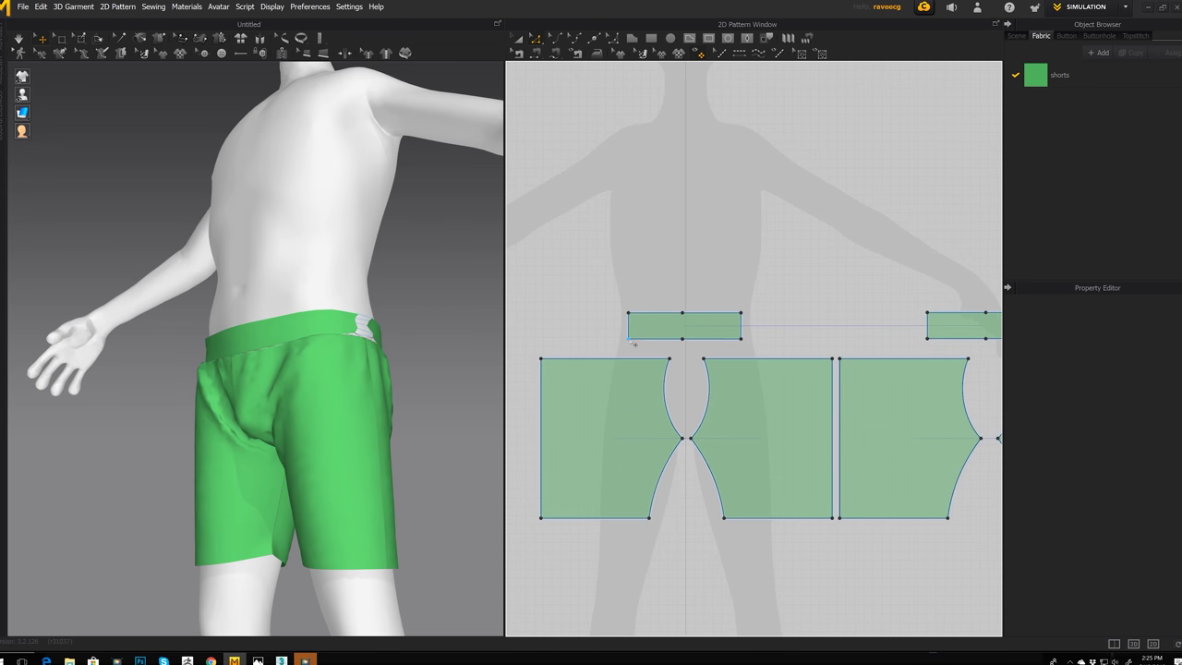
pyautogui.click(628, 339)
pyautogui.moveTo(628, 339); pyautogui.dragTo(640, 341)
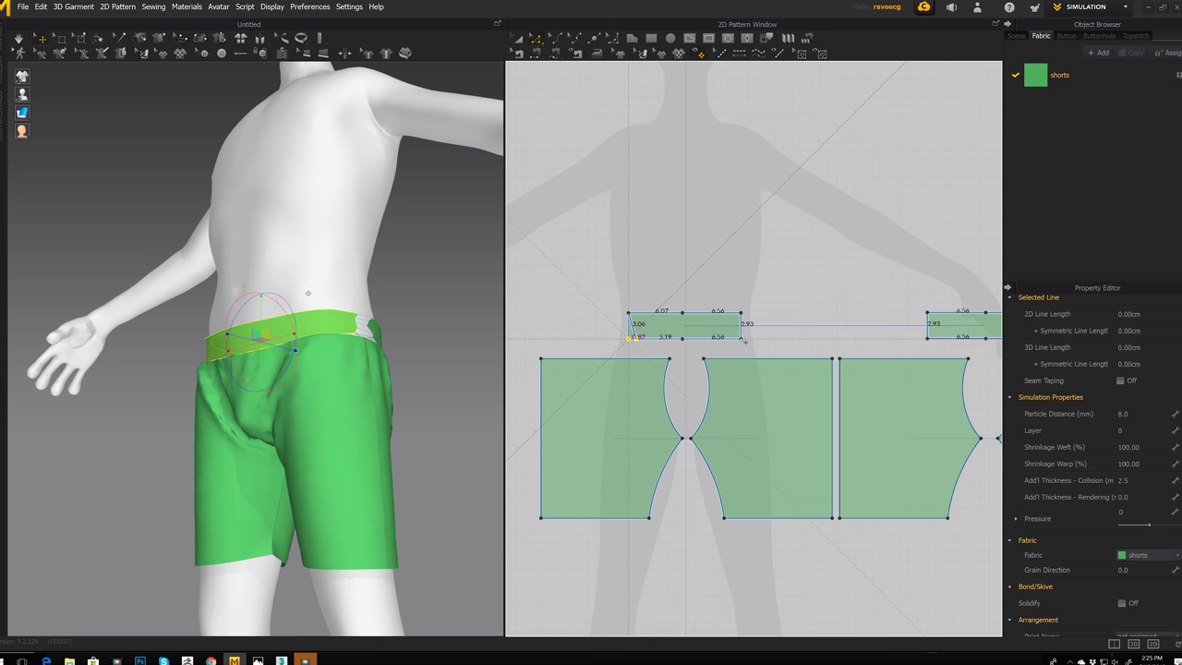
pyautogui.moveTo(741, 338); pyautogui.dragTo(734, 339)
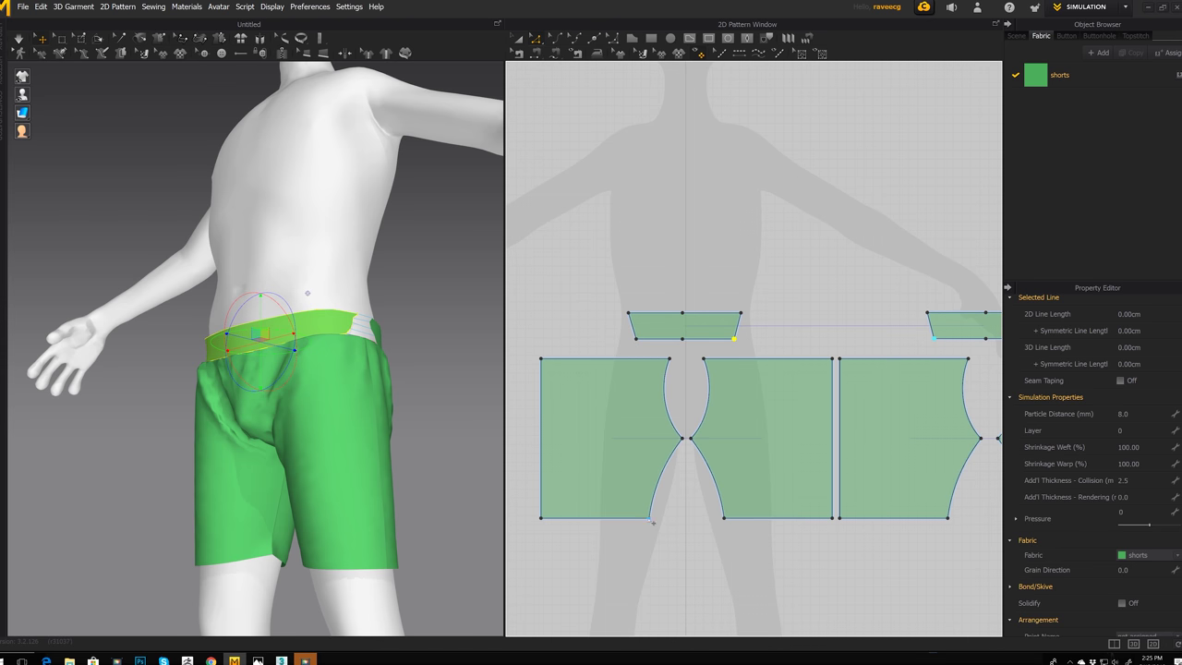
pyautogui.click(651, 520)
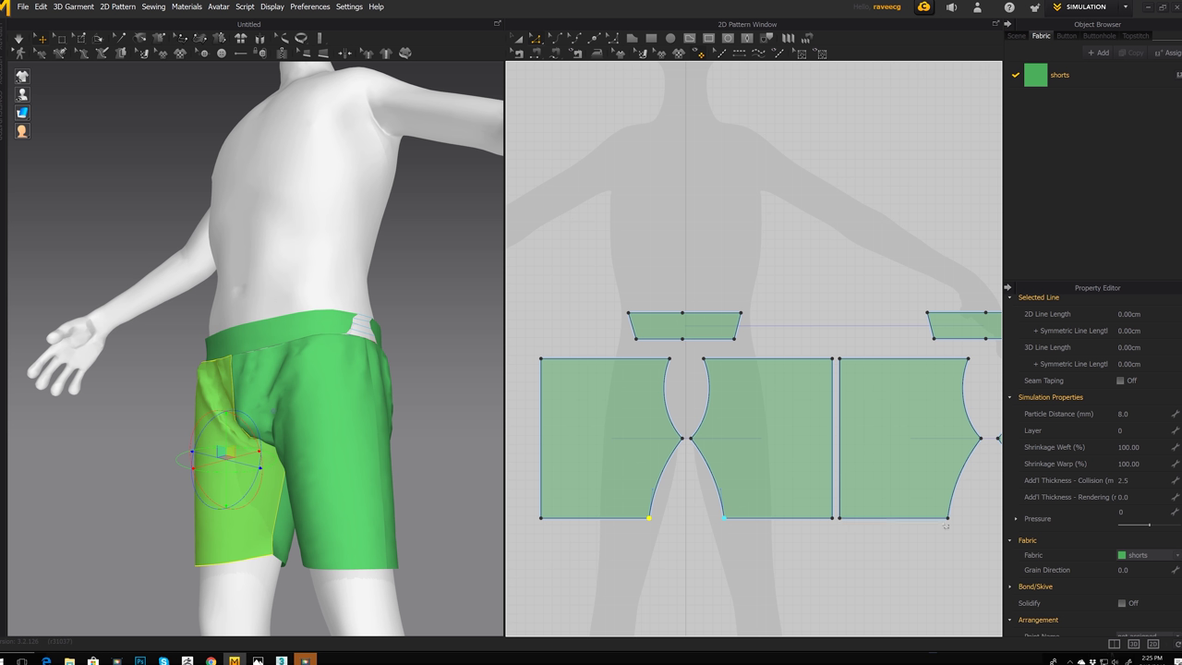
pyautogui.keyDown('shift'); pyautogui.click(944, 519); pyautogui.keyUp('shift')
pyautogui.moveTo(966, 557); pyautogui.dragTo(867, 493, button='middle')
pyautogui.scroll(-2, 866, 491)
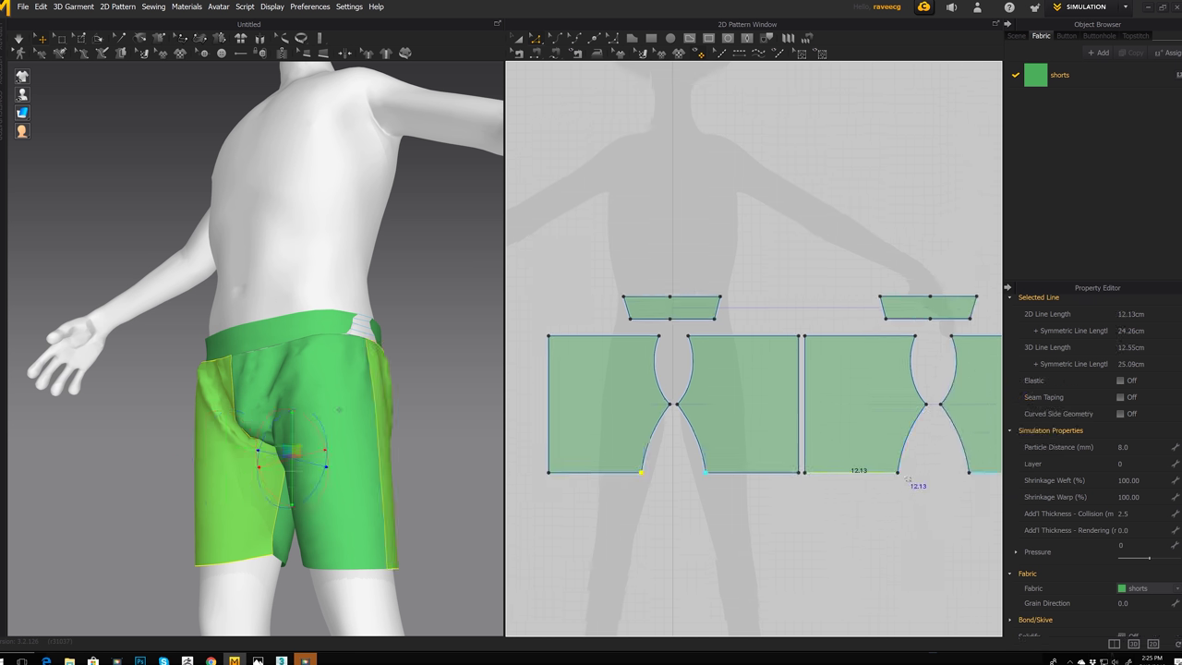
pyautogui.click(908, 479)
pyautogui.click(901, 466)
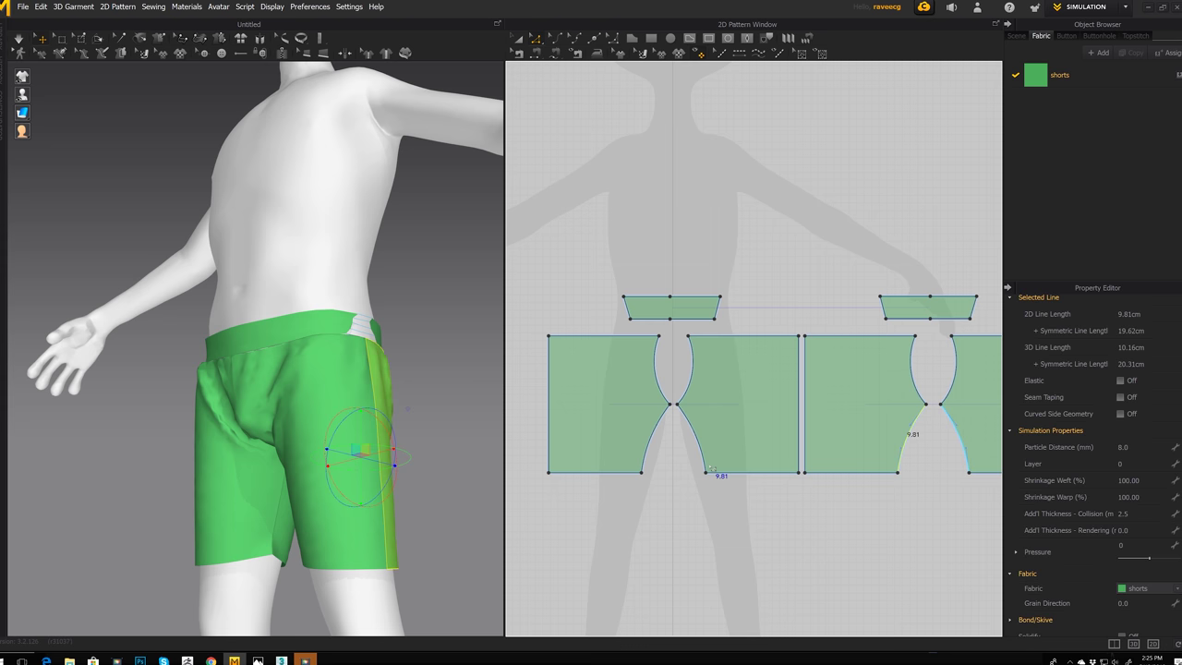
pyautogui.click(899, 485)
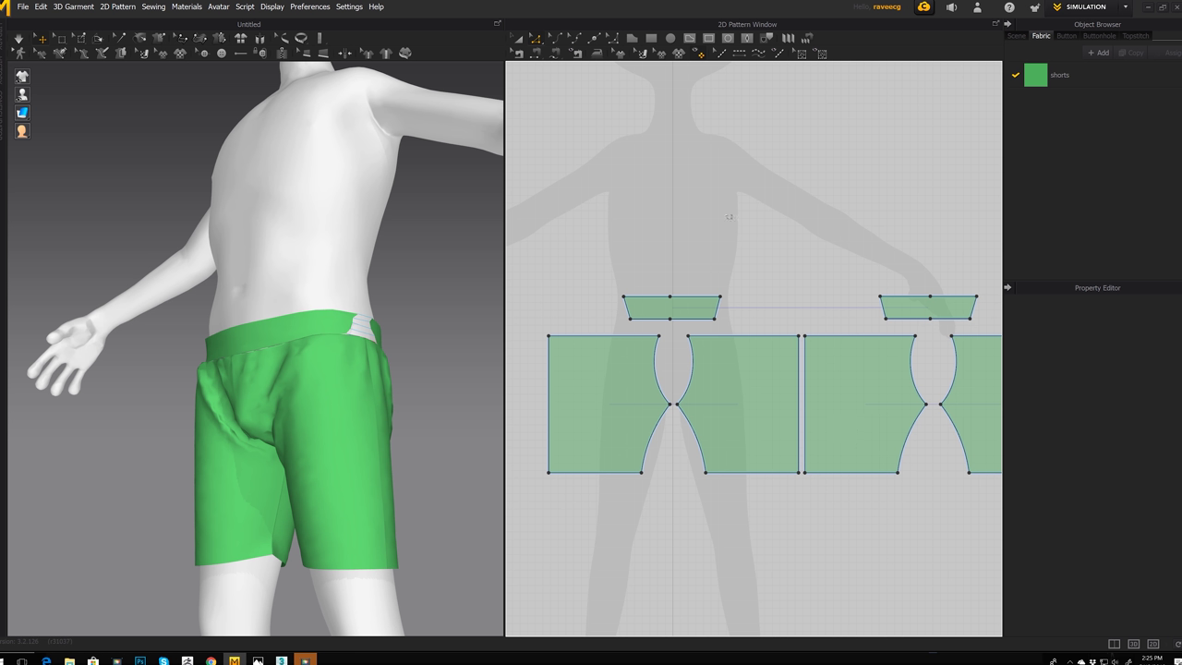
# Step: Move the back leg piece nearest the front pieces sideways to widen the gap between them
pyautogui.press('a')
pyautogui.click(873, 402)
pyautogui.moveTo(873, 403); pyautogui.dragTo(884, 403)
pyautogui.click(837, 308)
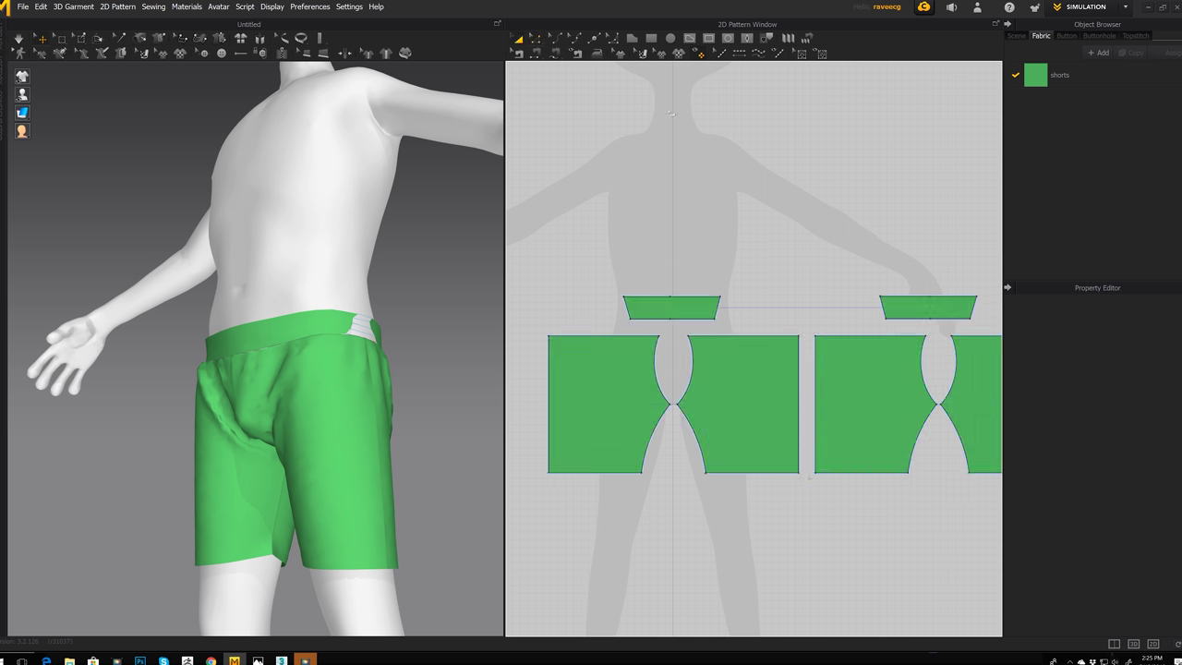
# Step: Lower the inner hem corners of the mirrored front and back leg pieces together so the hems slope down toward the inseams
pyautogui.click(543, 38)
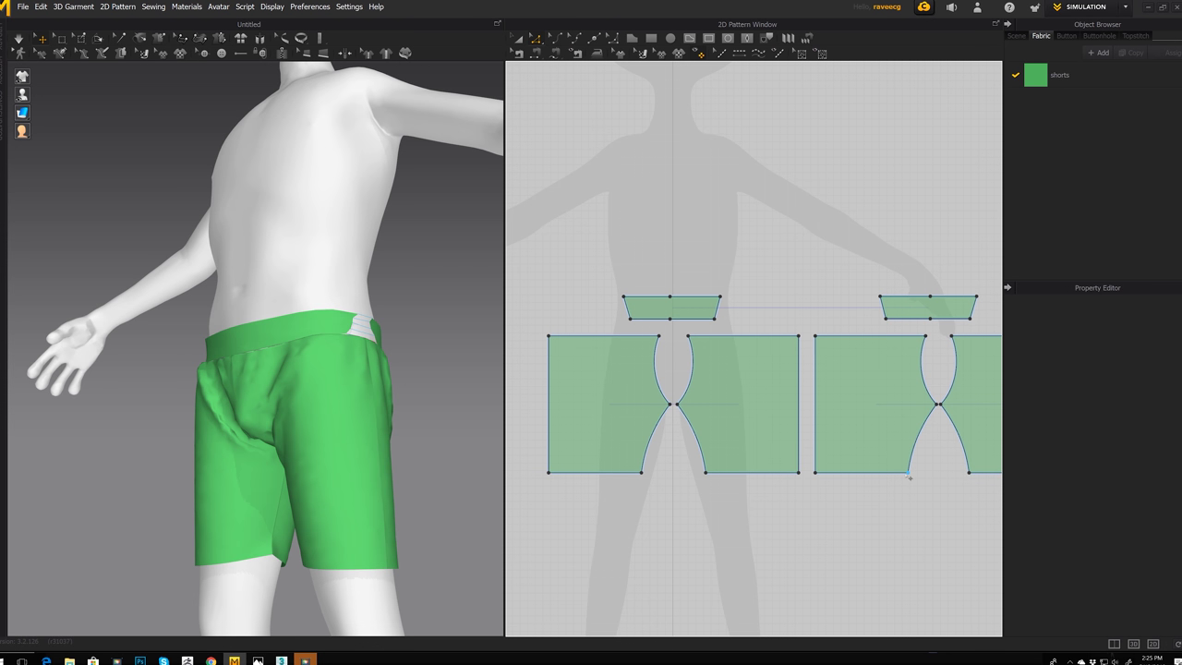
pyautogui.click(911, 474)
pyautogui.keyDown('shift'); pyautogui.click(706, 474); pyautogui.keyUp('shift')
pyautogui.moveTo(710, 477); pyautogui.dragTo(709, 489)
# Step: Simulate the shorts with the tapered waistbands and sloped hems, and check the drape around the avatar
pyautogui.moveTo(410, 491); pyautogui.dragTo(508, 503, button='right')
pyautogui.moveTo(469, 520); pyautogui.dragTo(456, 450, button='middle')
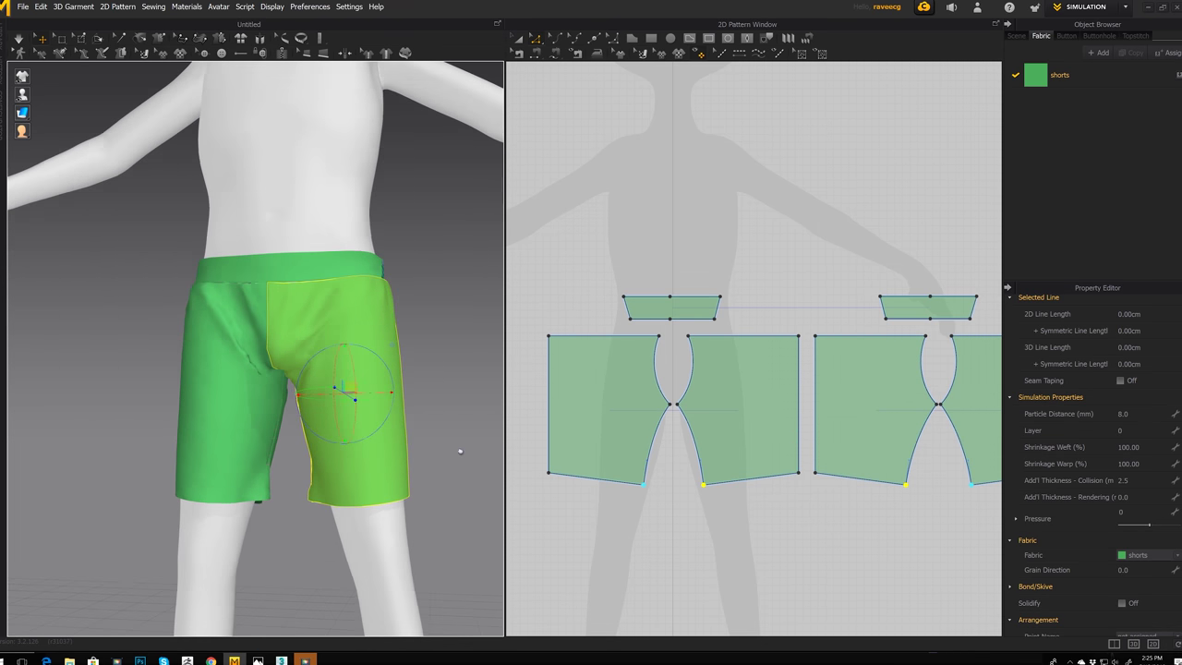
pyautogui.scroll(-4, 459, 453)
pyautogui.moveTo(390, 414); pyautogui.dragTo(395, 494, button='middle')
pyautogui.press('space')
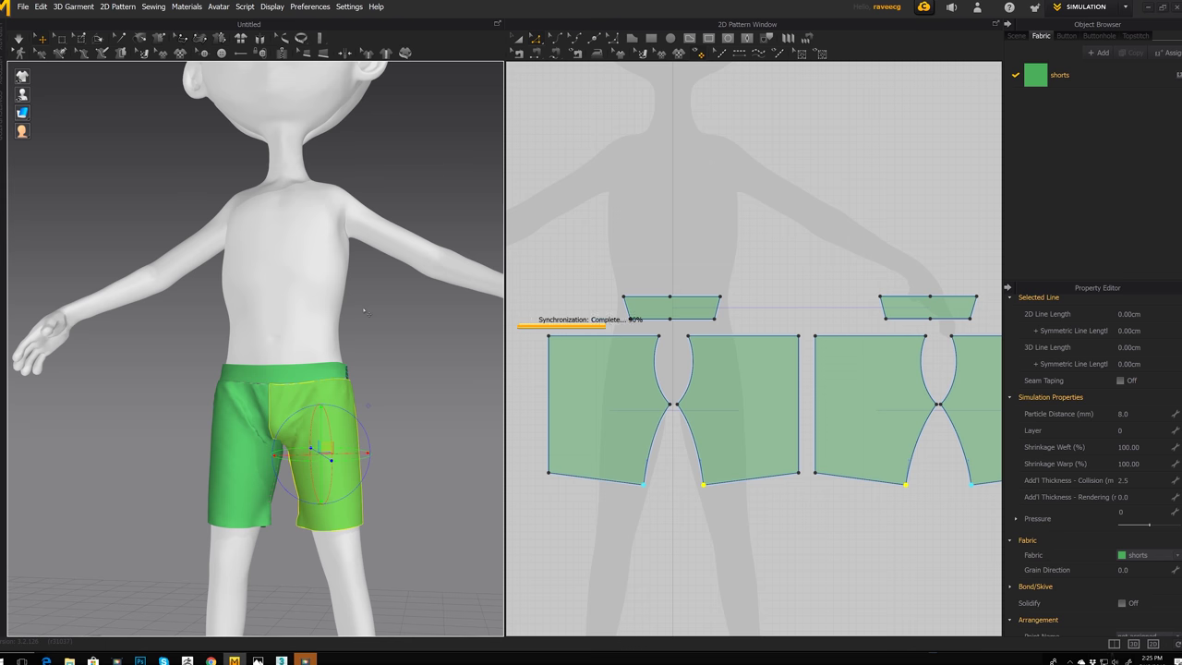
pyautogui.moveTo(376, 375); pyautogui.dragTo(207, 367, button='right')
pyautogui.click(286, 376)
pyautogui.moveTo(298, 404); pyautogui.dragTo(455, 425, button='right')
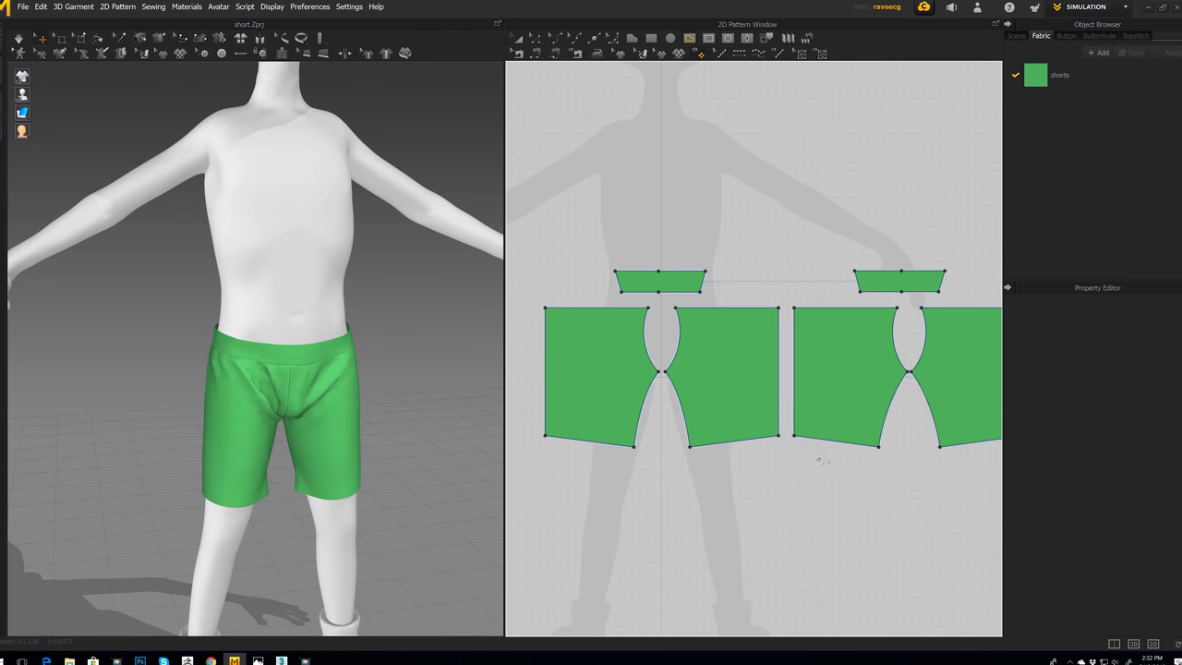
# Step: Draw an internal line about 13 cm long across the front leg piece, just above and parallel to its hem
pyautogui.rightClick(809, 135)
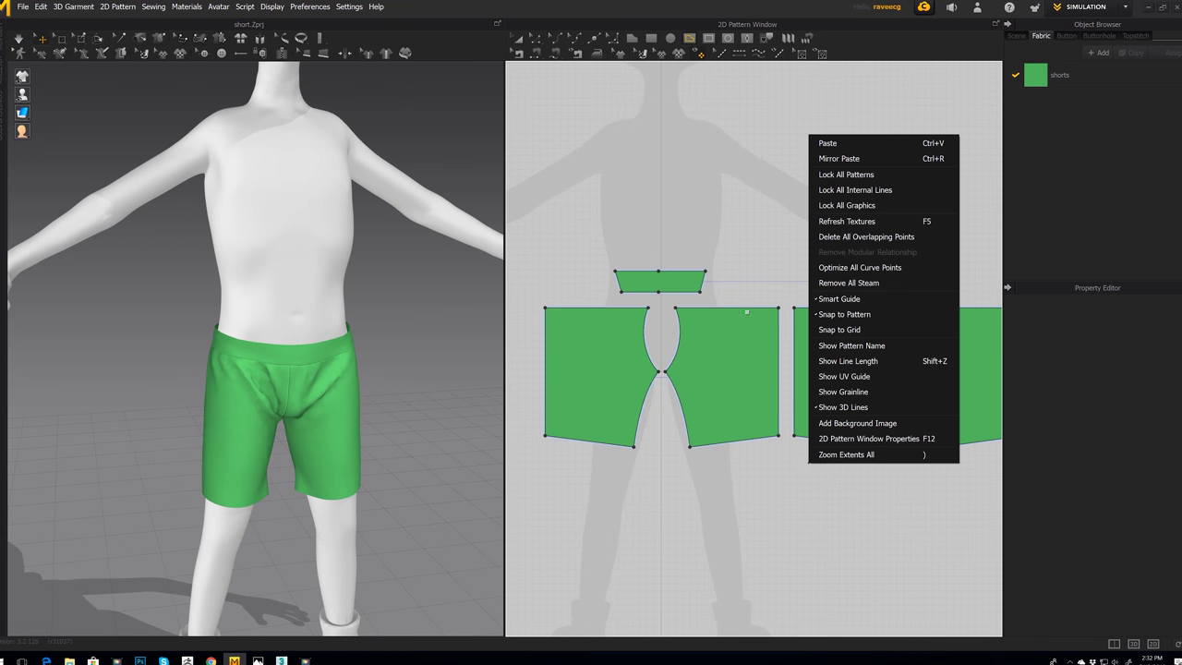
pyautogui.click(519, 39)
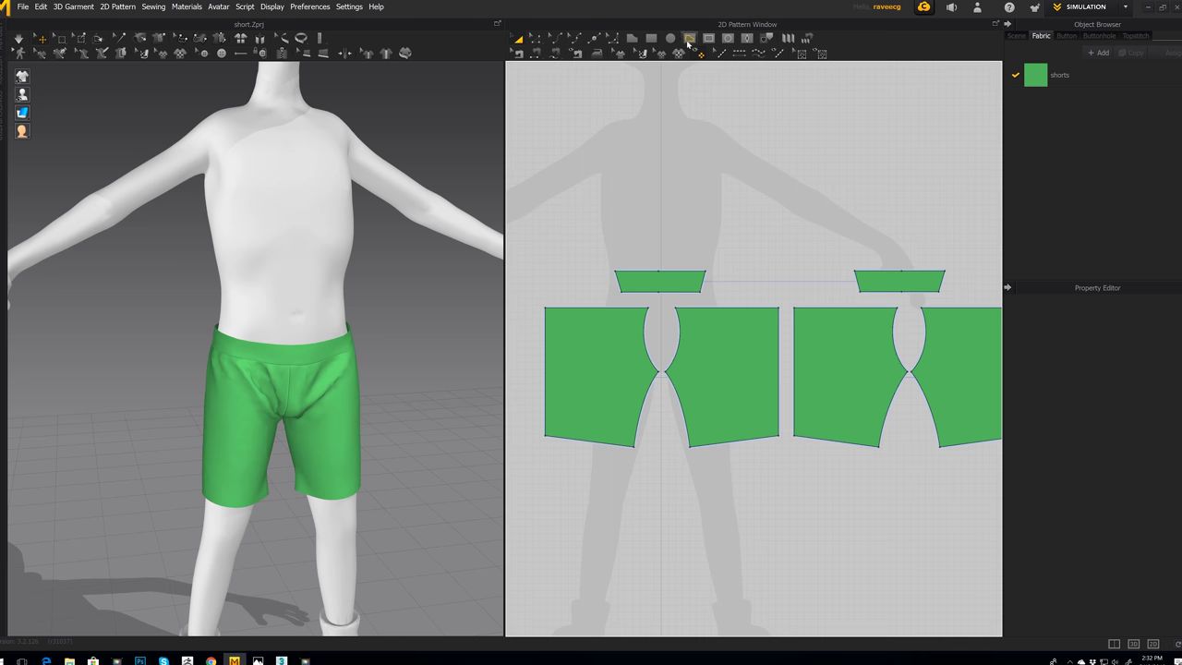
pyautogui.scroll(5, 652, 385)
pyautogui.moveTo(652, 385); pyautogui.dragTo(591, 435, button='right')
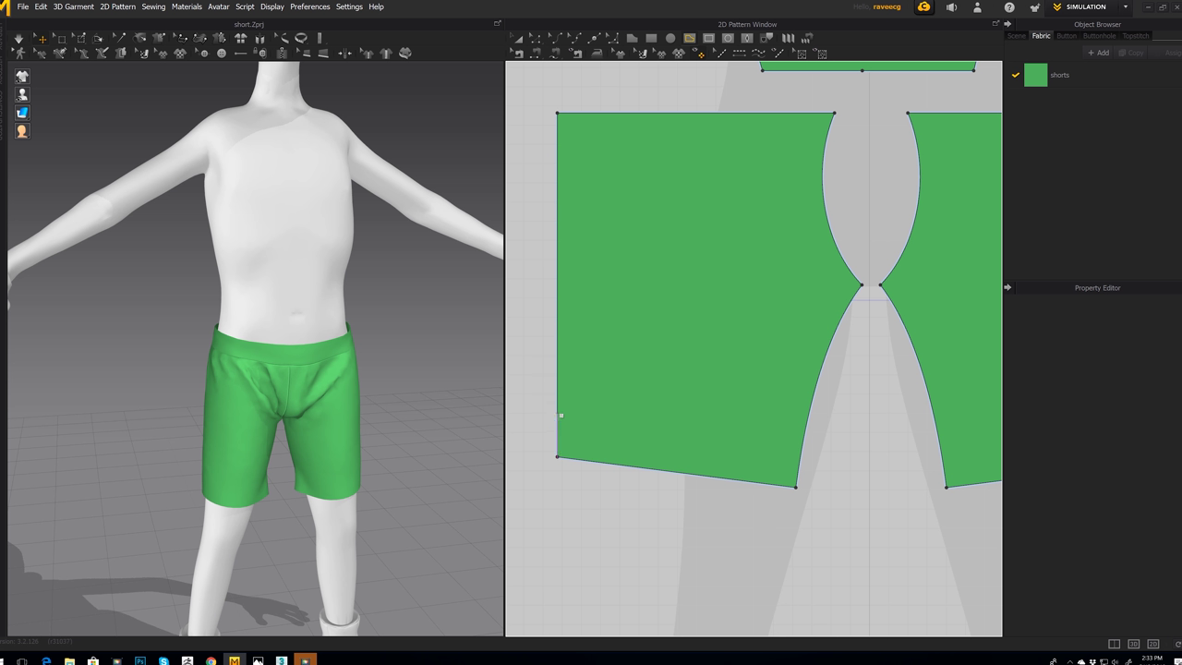
pyautogui.click(561, 416)
pyautogui.click(804, 445)
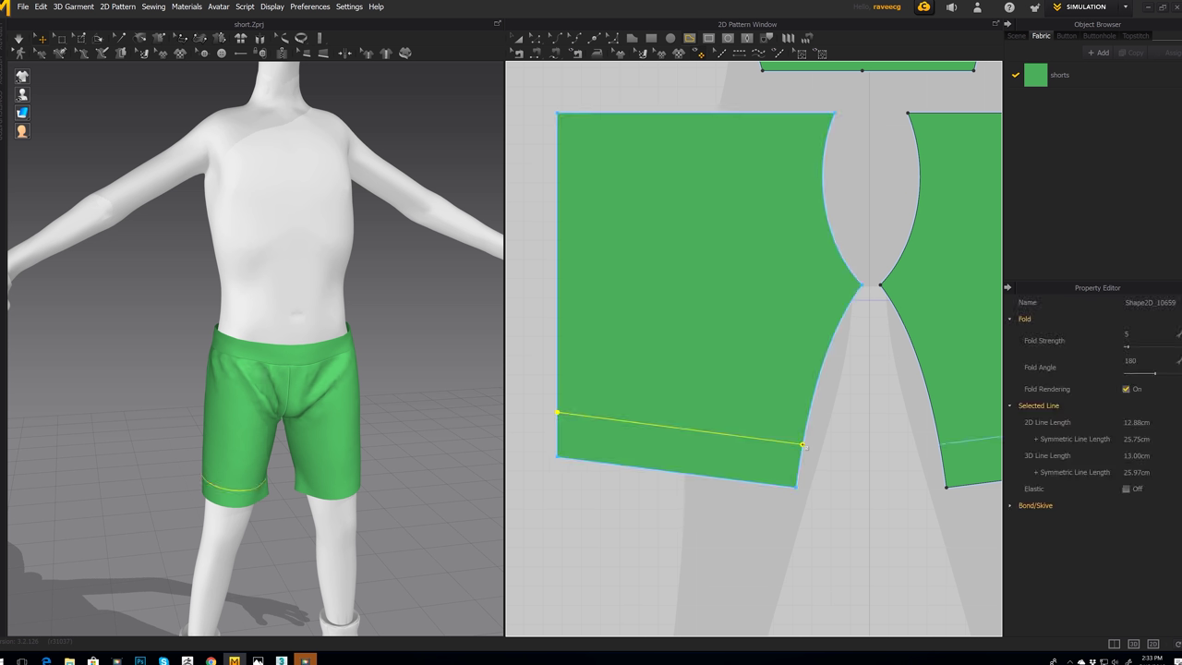
# Step: Draw a matching internal line about 12.4 cm long above the hem of the back leg piece, aligned with the front line
pyautogui.scroll(-4, 832, 462)
pyautogui.scroll(5, 791, 483)
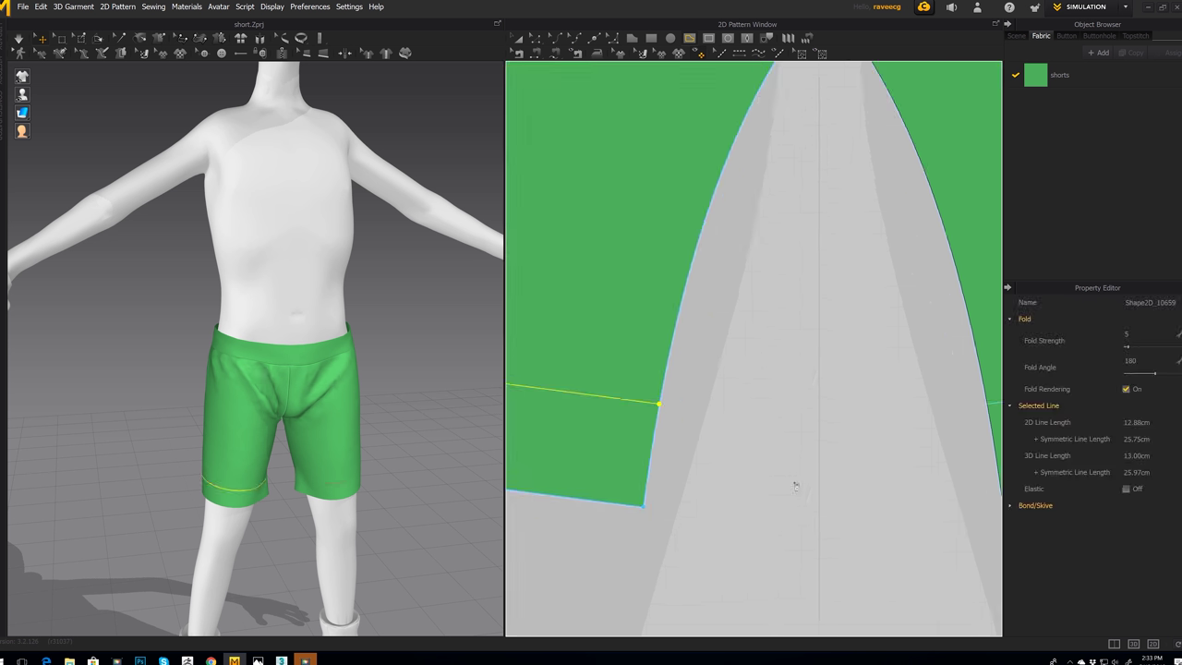
pyautogui.scroll(-6, 794, 484)
pyautogui.moveTo(877, 484); pyautogui.dragTo(557, 442, button='middle')
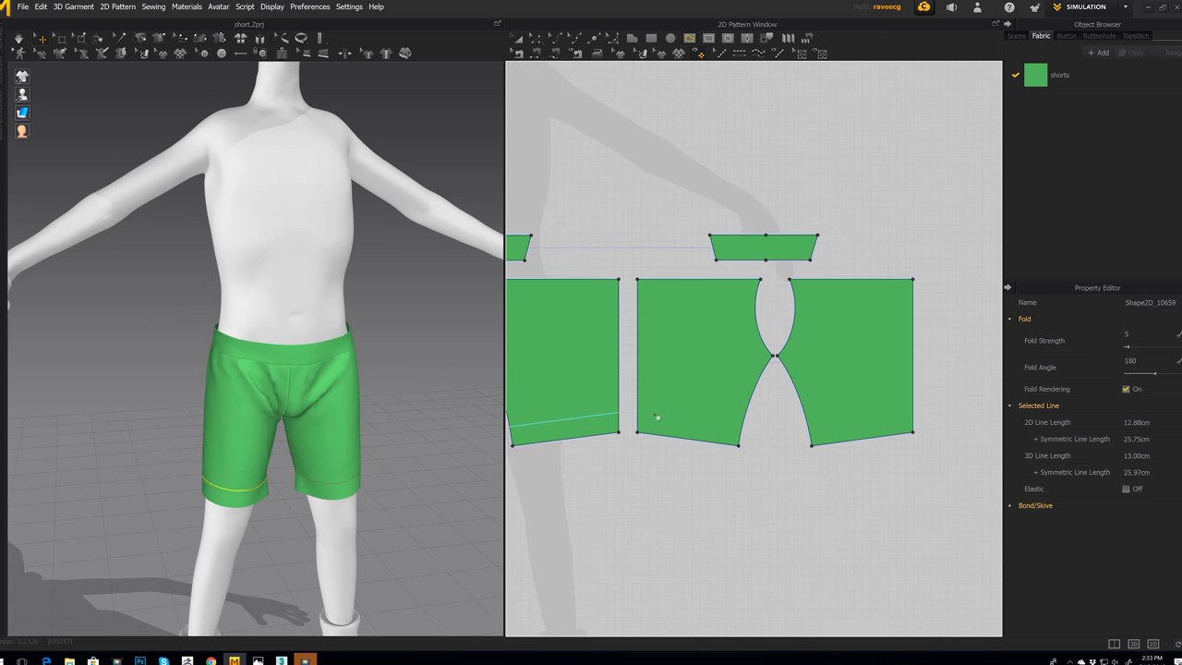
pyautogui.scroll(-1, 644, 418)
pyautogui.scroll(2, 642, 418)
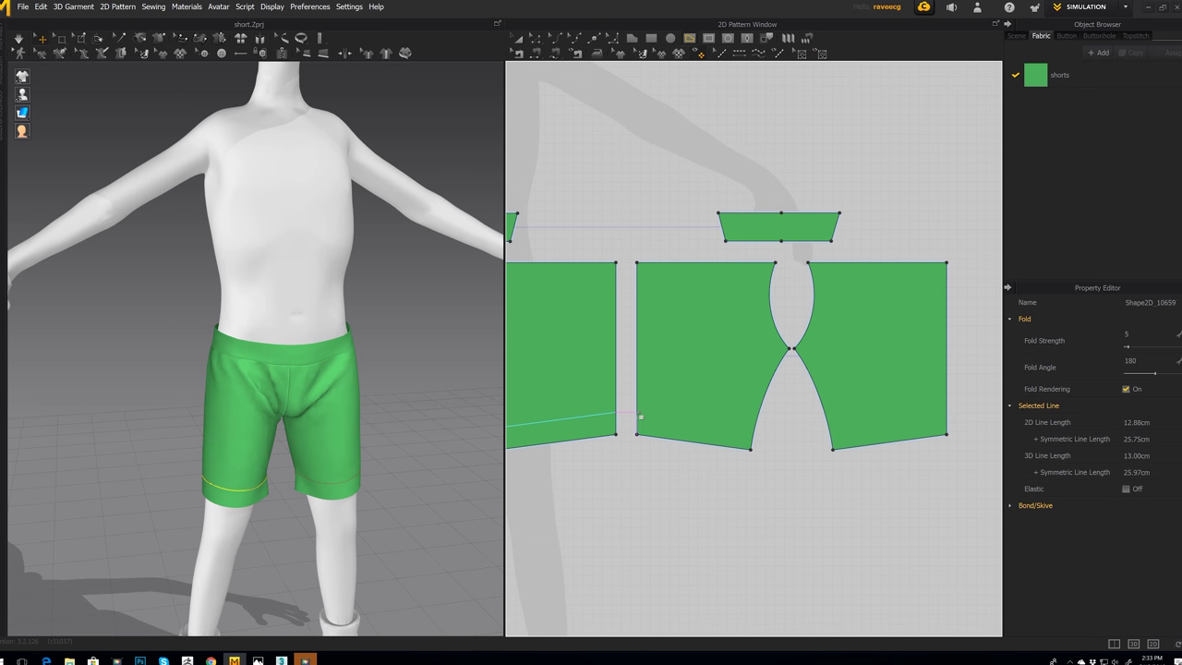
pyautogui.click(638, 414)
pyautogui.click(756, 430)
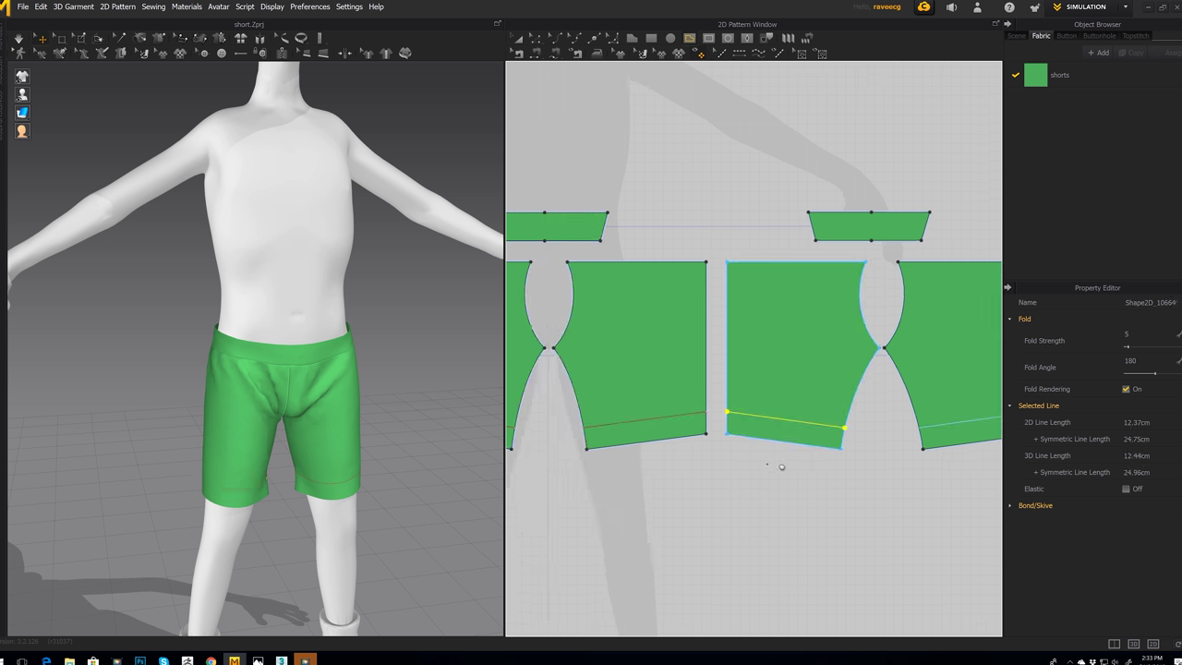
# Step: Apply Cut & Sew to the internal hem lines of the front and back leg pieces to form separate hem bands
pyautogui.click(536, 40)
pyautogui.click(727, 392)
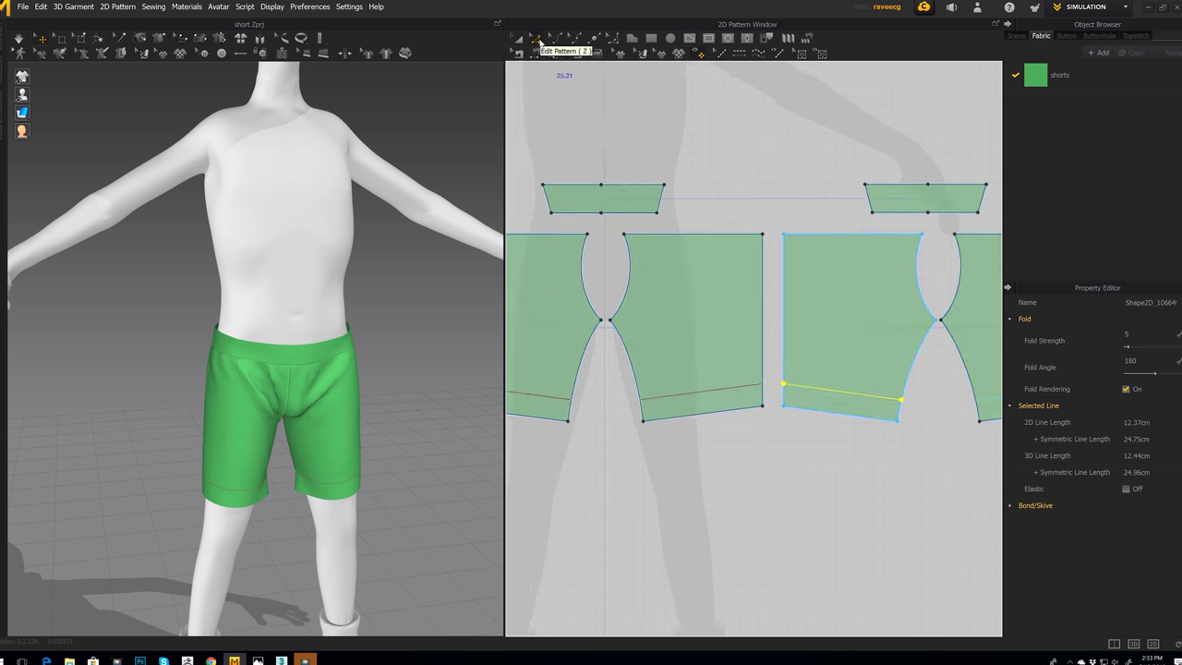
pyautogui.click(716, 395)
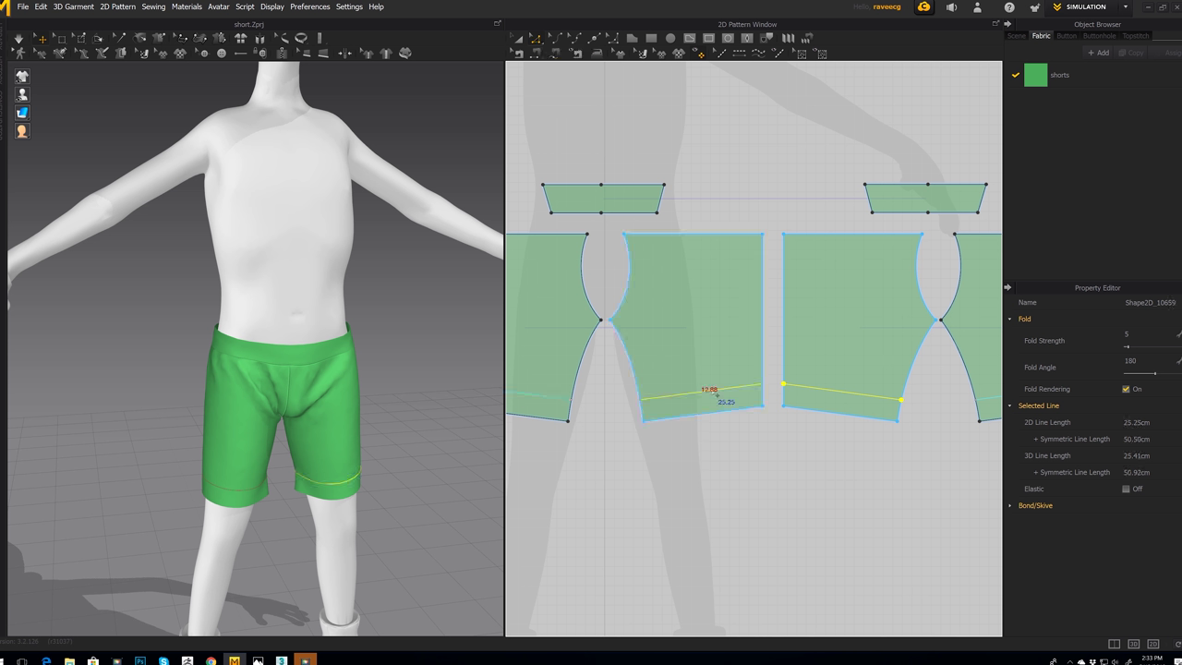
pyautogui.rightClick(715, 394)
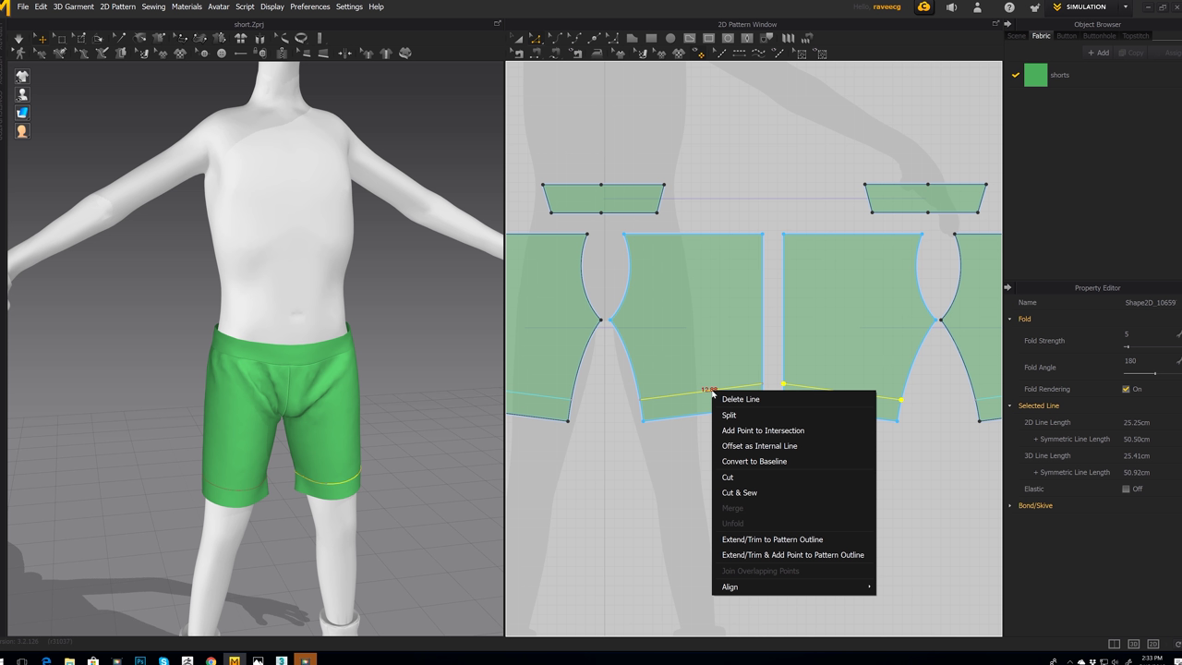
pyautogui.click(739, 494)
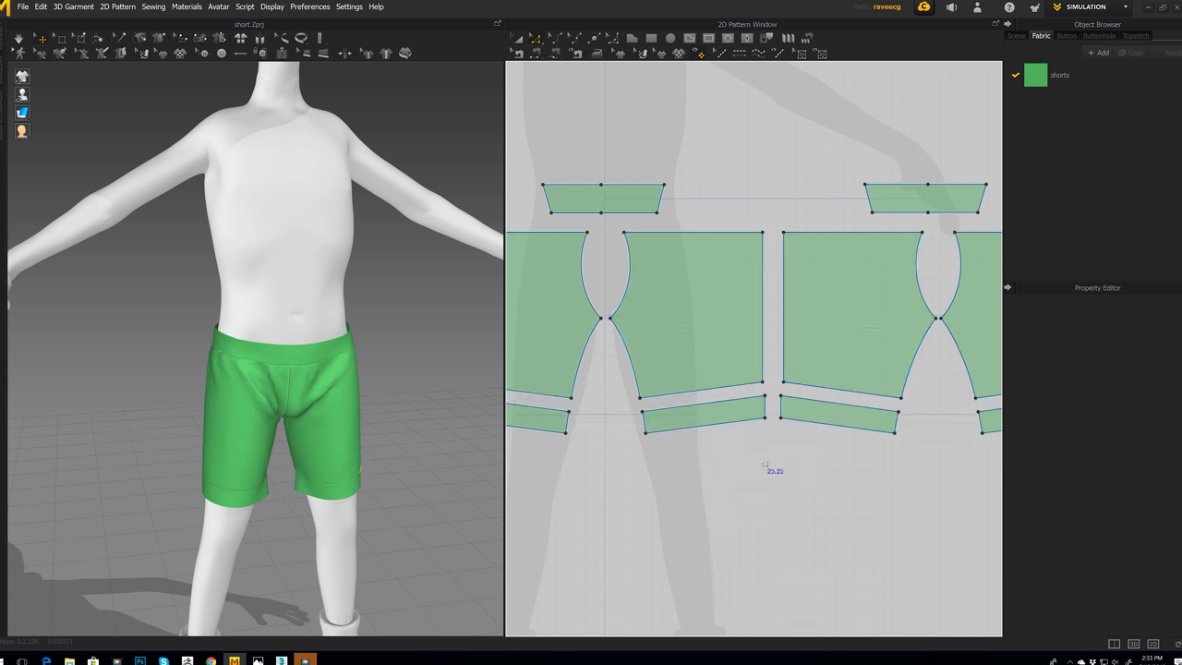
# Step: Simulate the shorts with the sewn hem bands on the avatar
pyautogui.moveTo(747, 512); pyautogui.dragTo(814, 517, button='middle')
pyautogui.moveTo(407, 508); pyautogui.dragTo(347, 484, button='right')
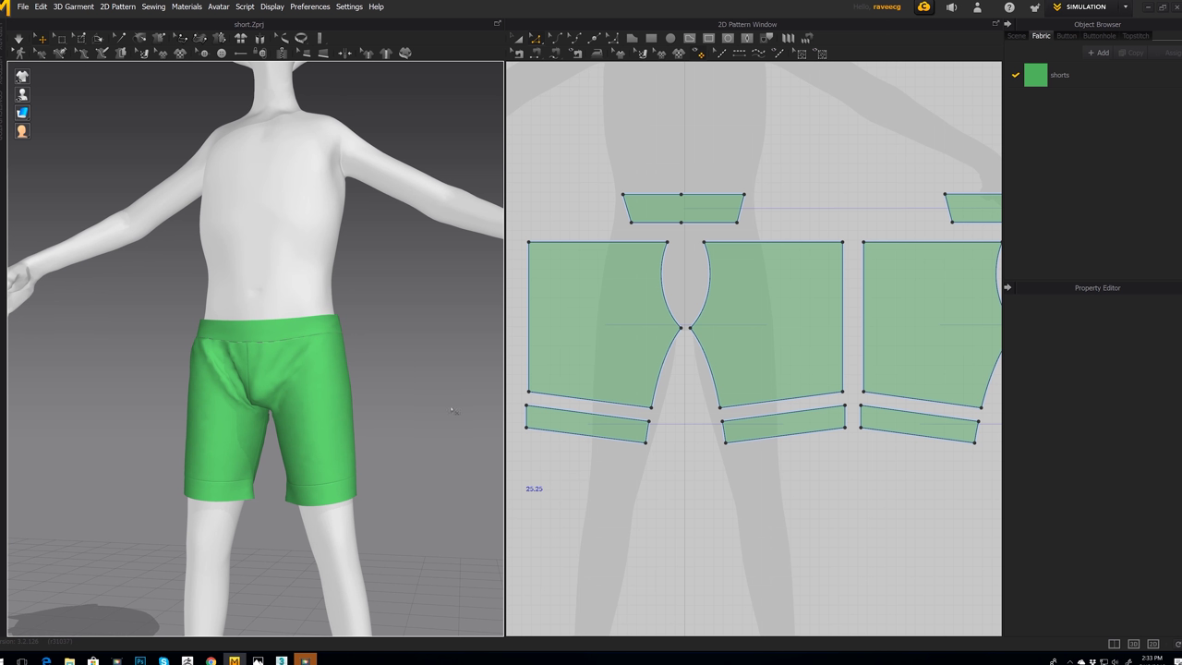
pyautogui.press('space')
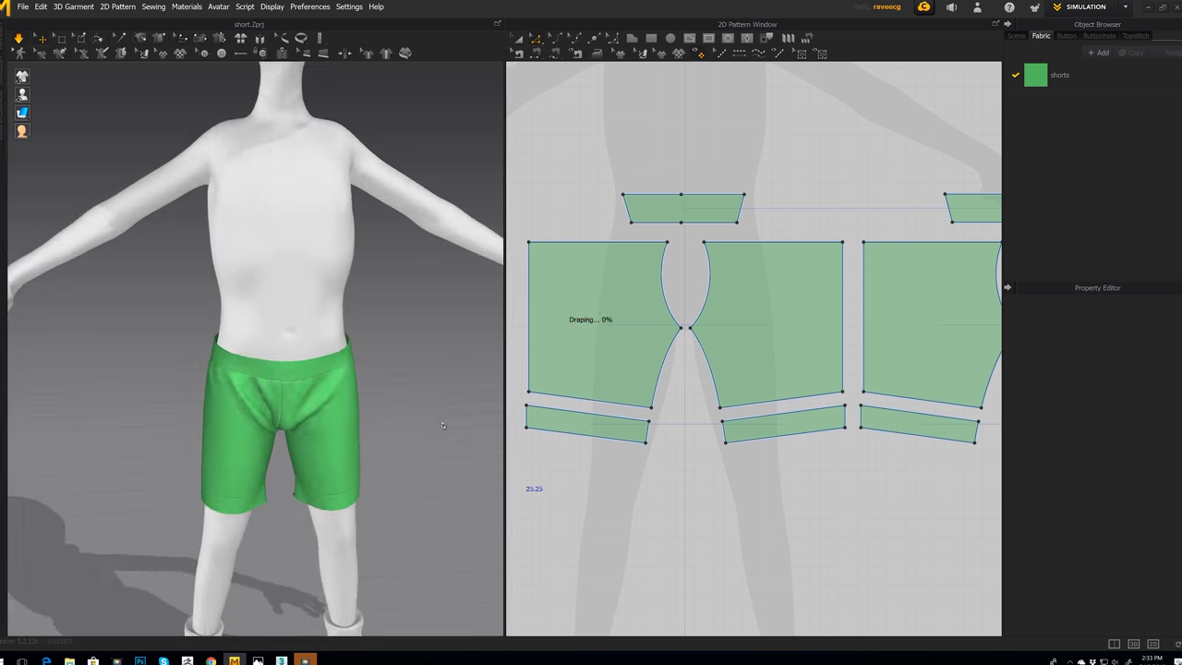
# Step: Stop the simulation of the shorts on the avatar
pyautogui.moveTo(414, 456); pyautogui.dragTo(405, 436, button='right')
pyautogui.moveTo(632, 481); pyautogui.dragTo(623, 473, button='middle')
pyautogui.press('space')
# Step: Select all four front and back hem band pieces of the shorts together in the 2D pattern
pyautogui.click(518, 38)
pyautogui.moveTo(662, 389); pyautogui.dragTo(617, 362, button='middle')
pyautogui.scroll(1, 616, 362)
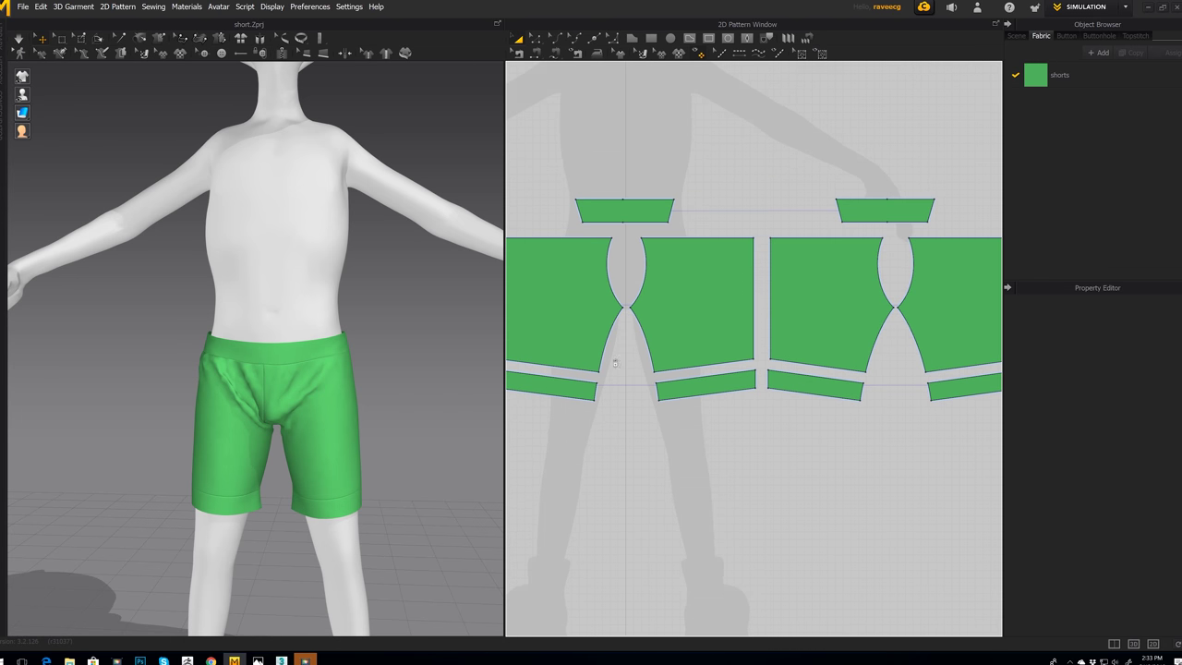
pyautogui.scroll(-4, 616, 363)
pyautogui.scroll(3, 826, 460)
pyautogui.scroll(-2, 825, 459)
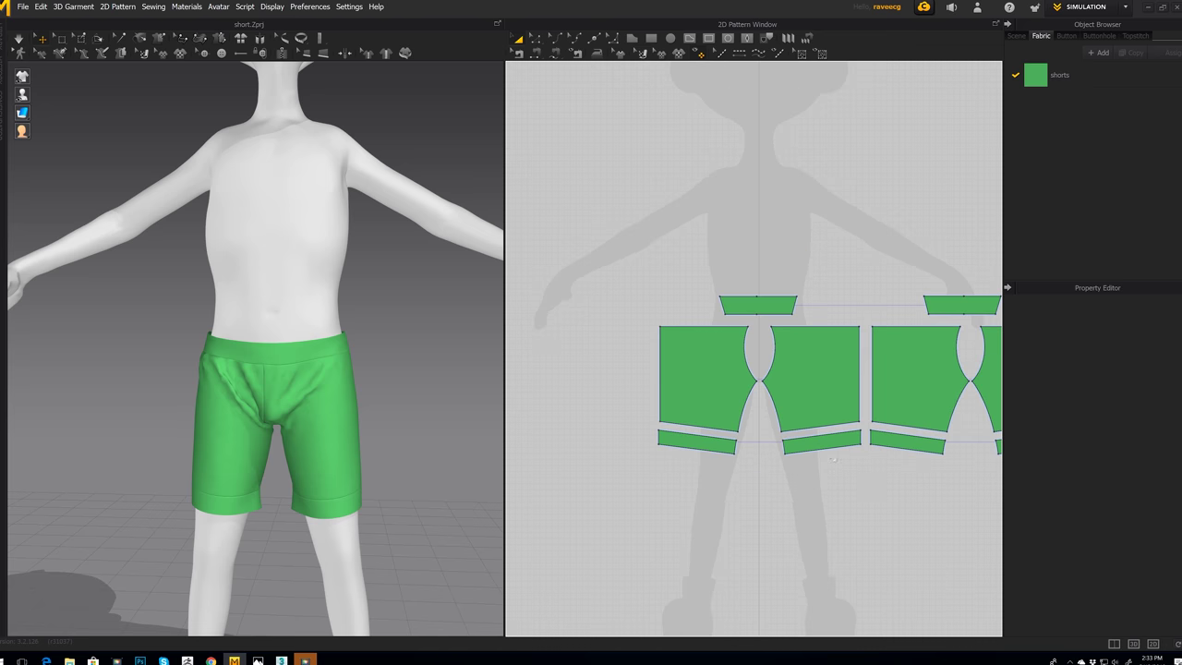
pyautogui.click(800, 446)
pyautogui.moveTo(877, 488); pyautogui.dragTo(767, 486, button='middle')
pyautogui.keyDown('shift'); pyautogui.click(794, 433); pyautogui.keyUp('shift')
pyautogui.keyDown('shift'); pyautogui.click(912, 441); pyautogui.keyUp('shift')
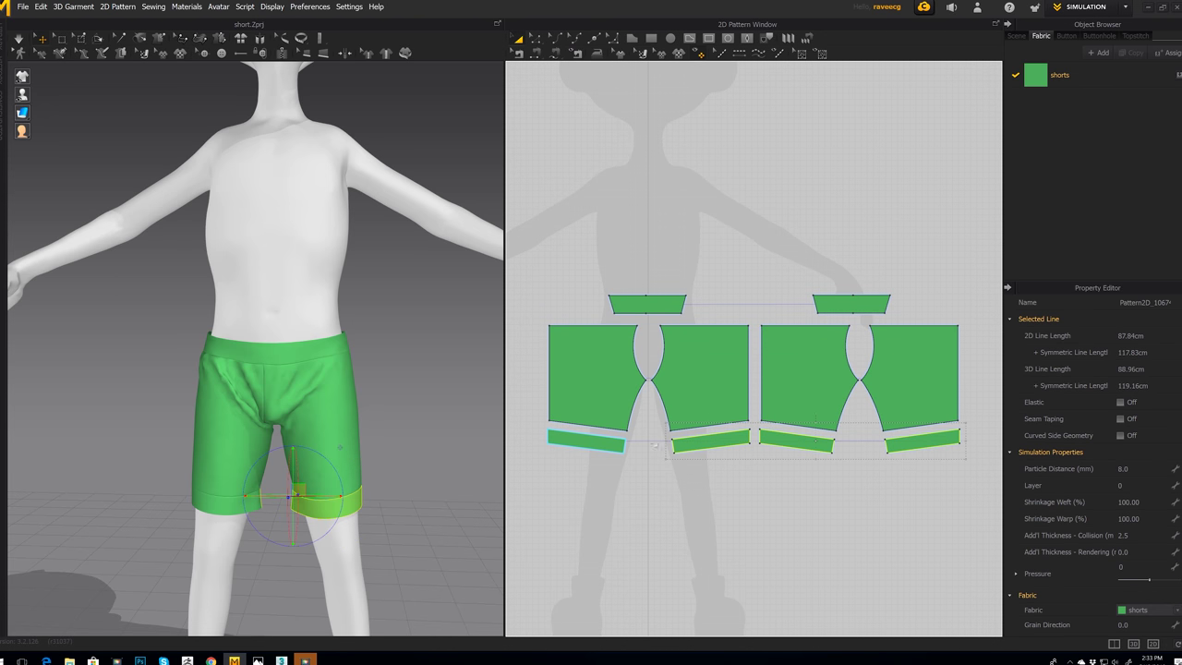
pyautogui.keyDown('shift'); pyautogui.click(601, 444); pyautogui.keyUp('shift')
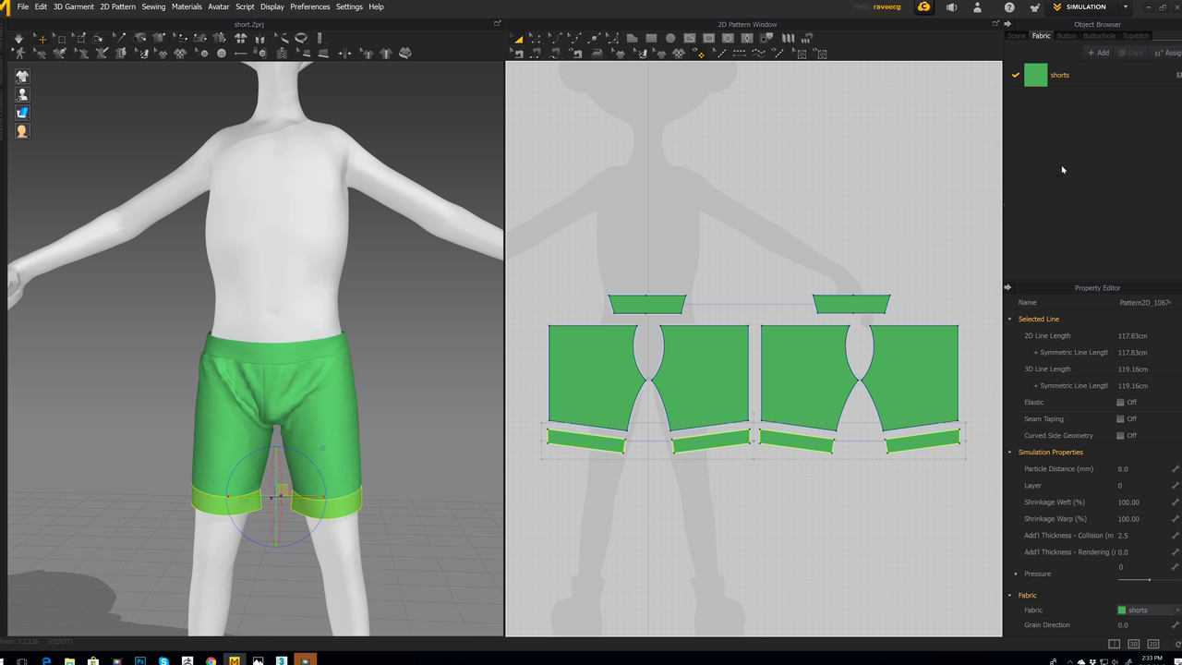
# Step: Add a new fabric named bottom and set its color to red, CA2F2F
pyautogui.click(1100, 53)
pyautogui.doubleClick(1067, 101)
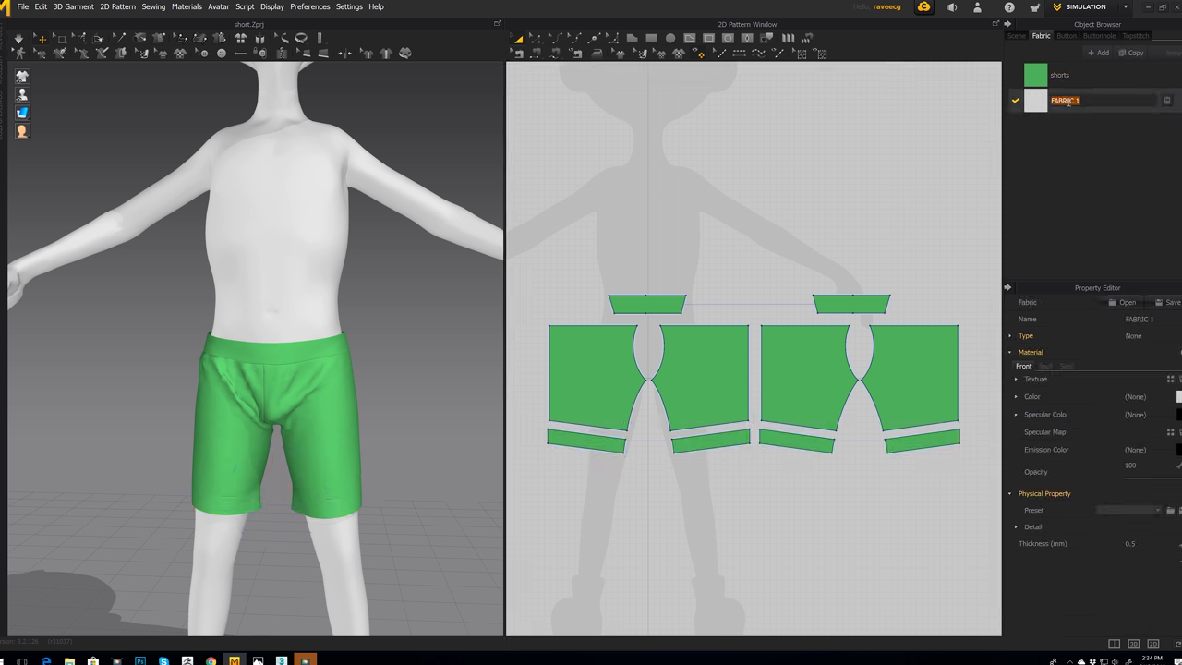
pyautogui.write('bottom')
pyautogui.press('Return')
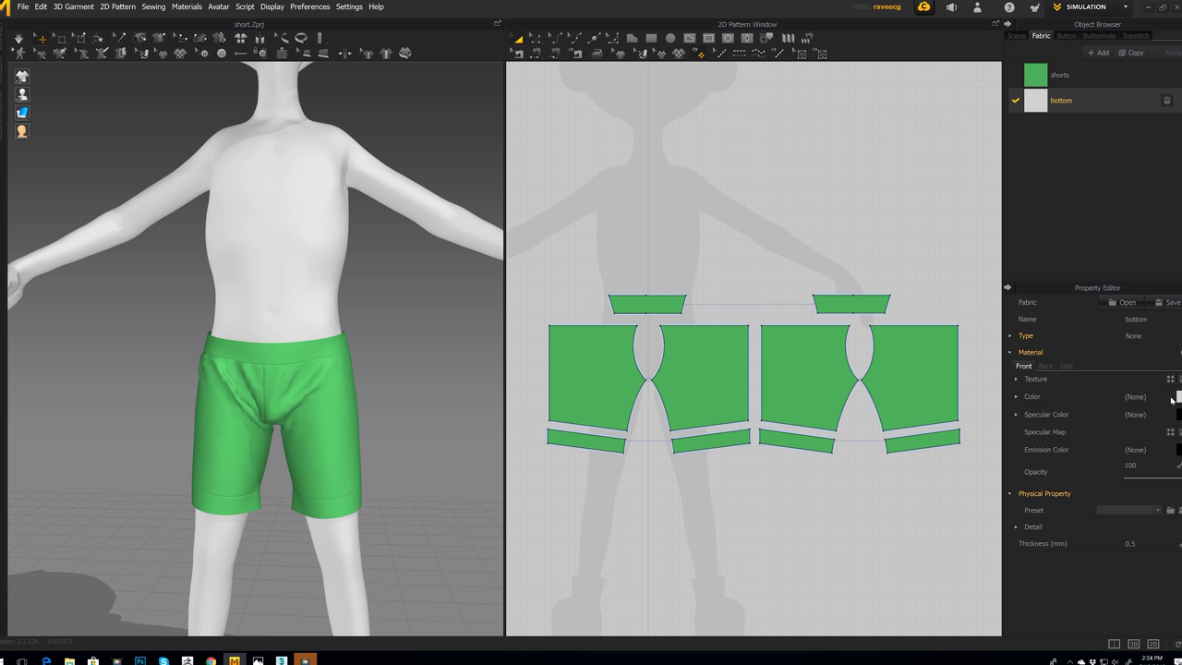
pyautogui.click(1026, 397)
pyautogui.click(634, 206)
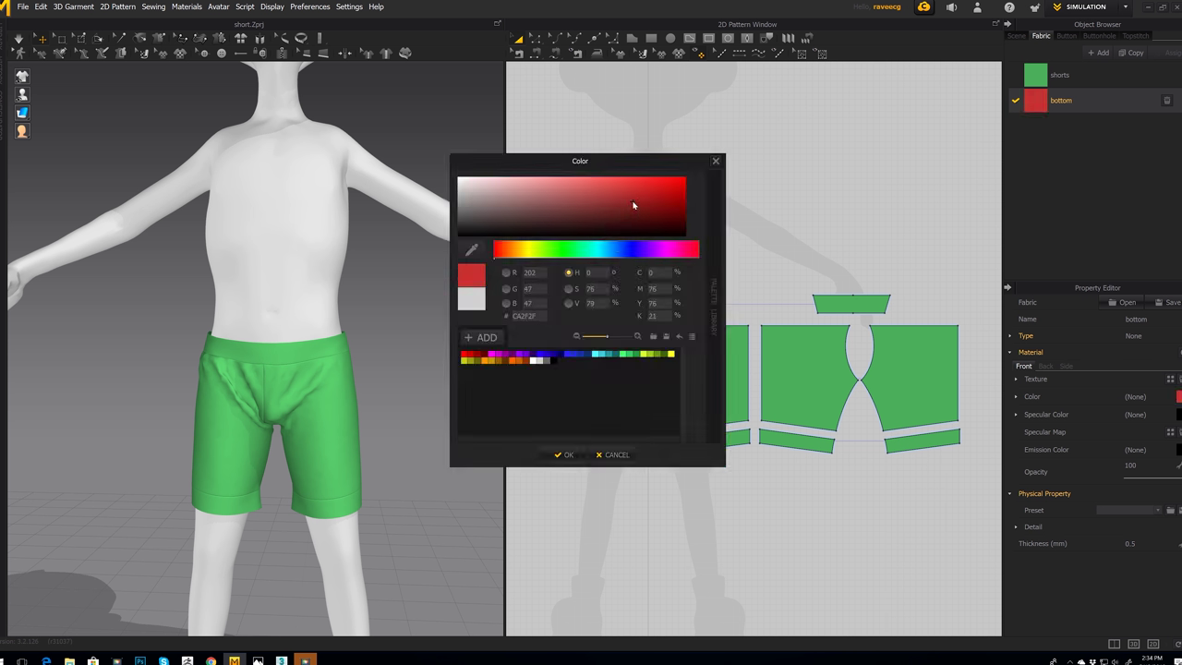
pyautogui.click(565, 454)
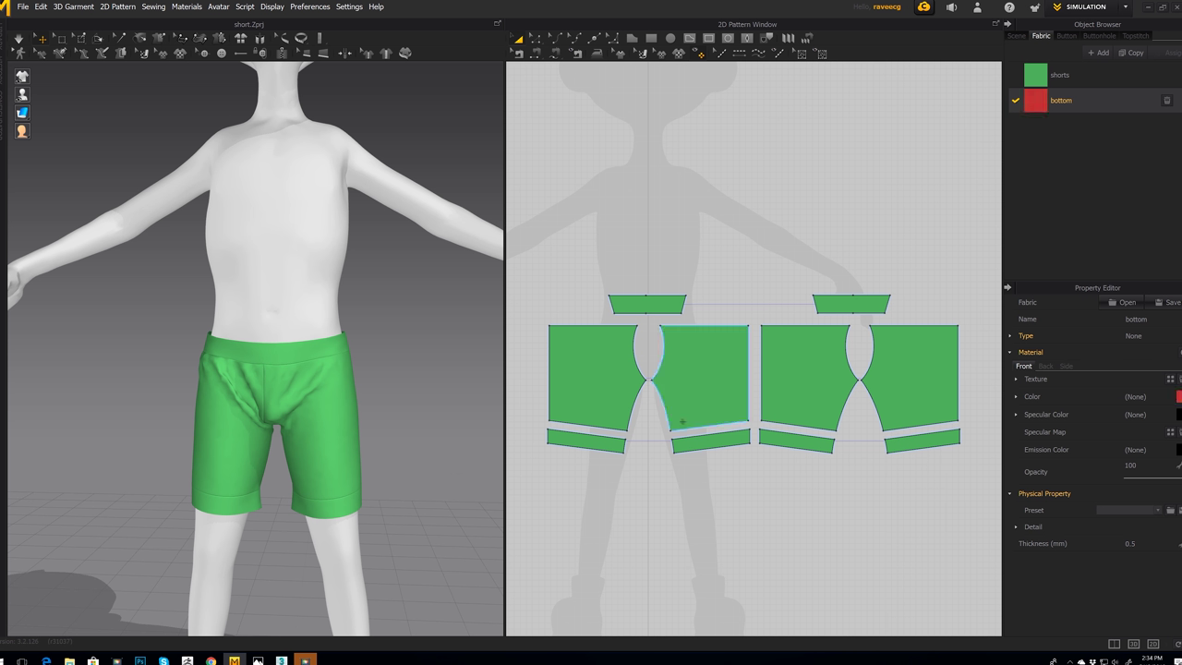
# Step: Assign the bottom fabric to all four hem band pieces of the shorts
pyautogui.click(614, 442)
pyautogui.keyDown('shift'); pyautogui.click(614, 441); pyautogui.keyUp('shift')
pyautogui.keyDown('shift'); pyautogui.click(796, 436); pyautogui.keyUp('shift')
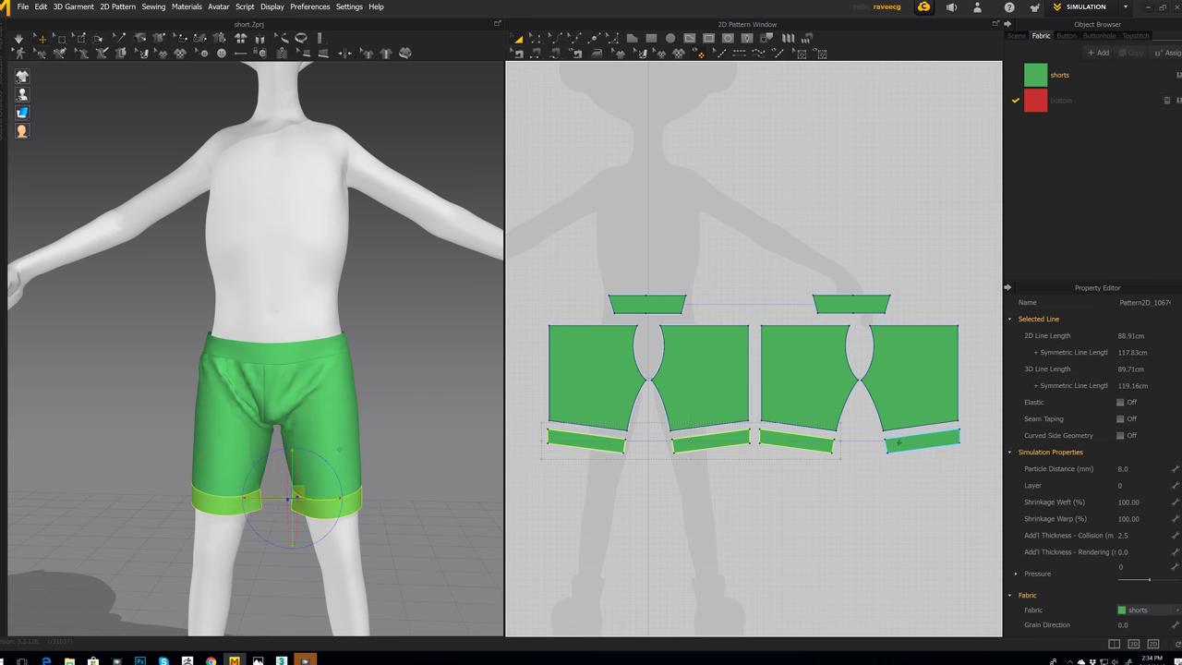
pyautogui.click(1180, 102)
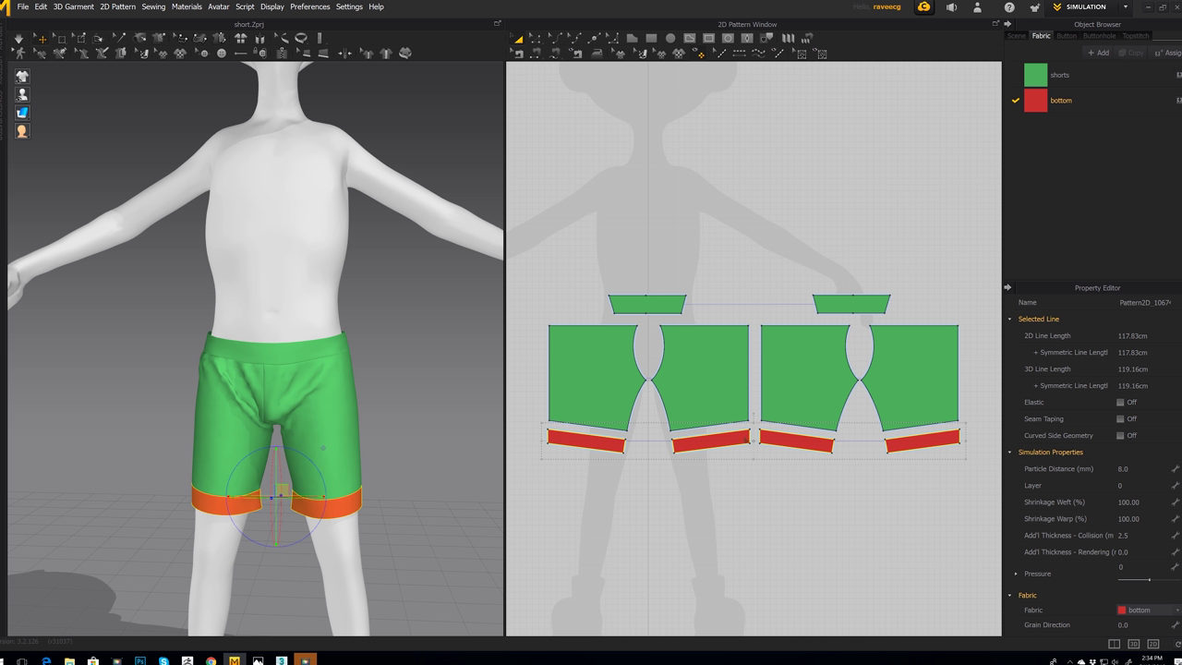
pyautogui.moveTo(746, 456); pyautogui.dragTo(740, 462, button='middle')
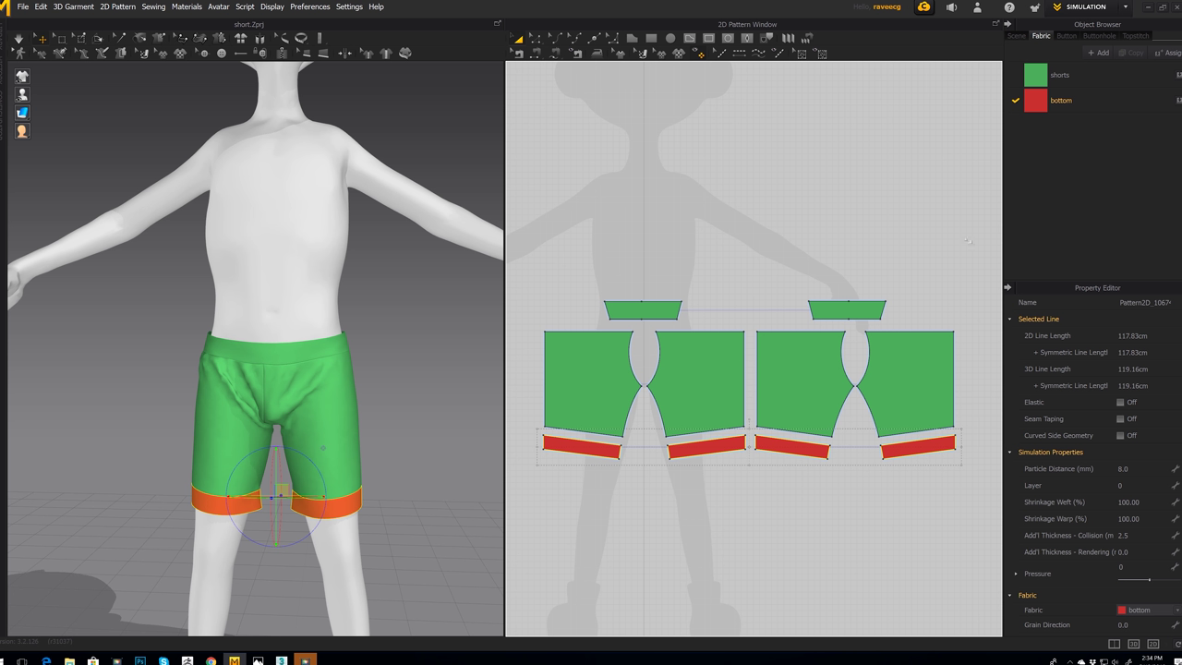
# Step: Try the R_Cotton_Gabardine, S_Full_Grain_Leather and D_Cotton physical property presets on the bottom fabric
pyautogui.click(1060, 100)
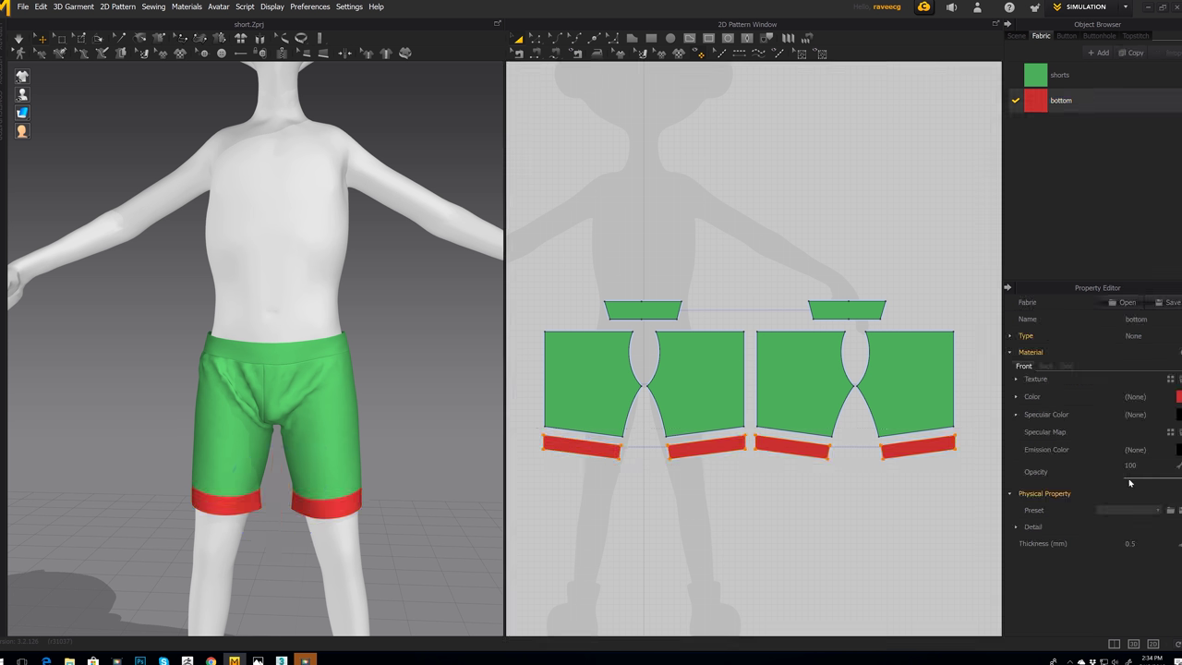
pyautogui.click(1127, 509)
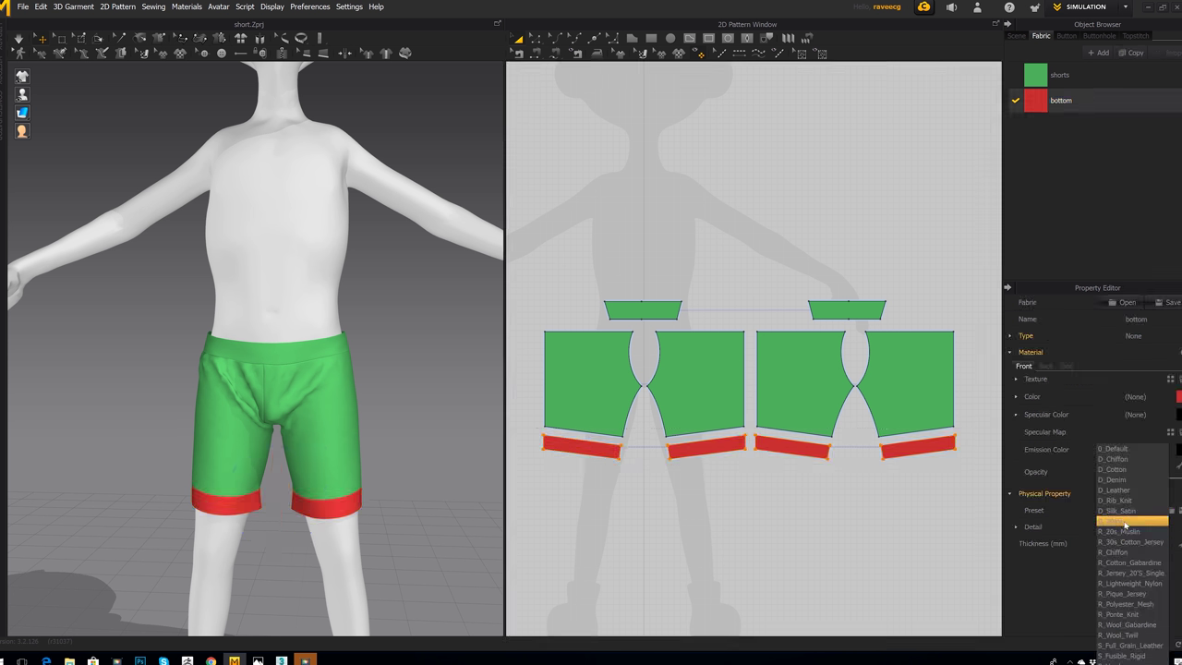
pyautogui.click(1128, 563)
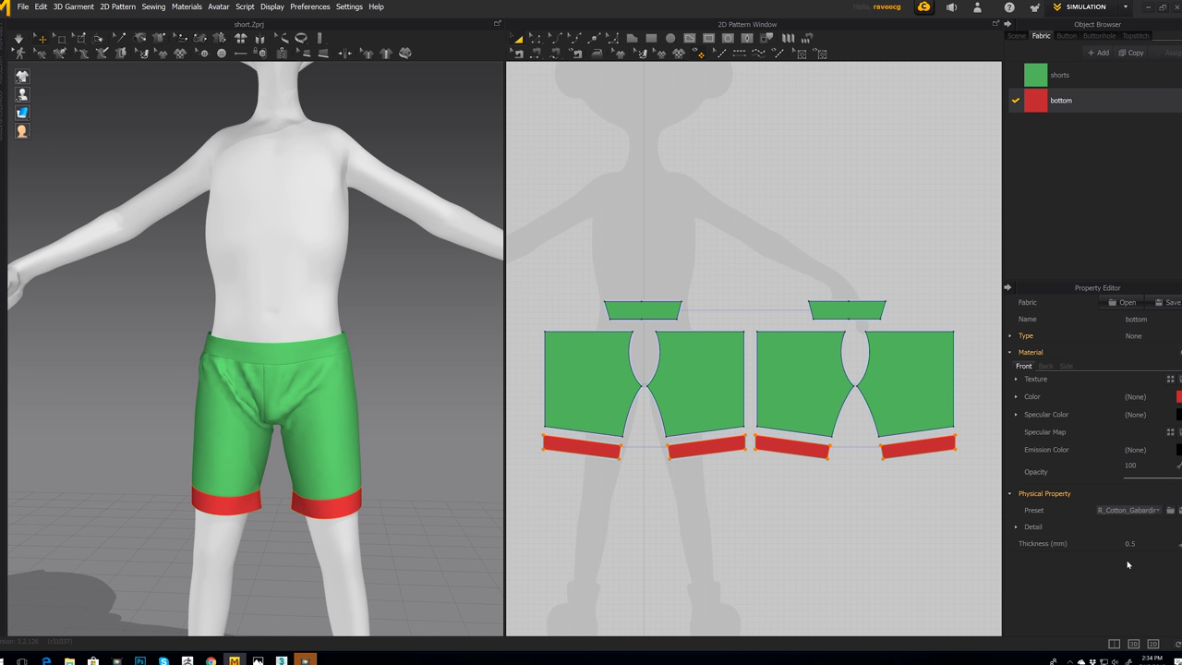
pyautogui.click(1128, 511)
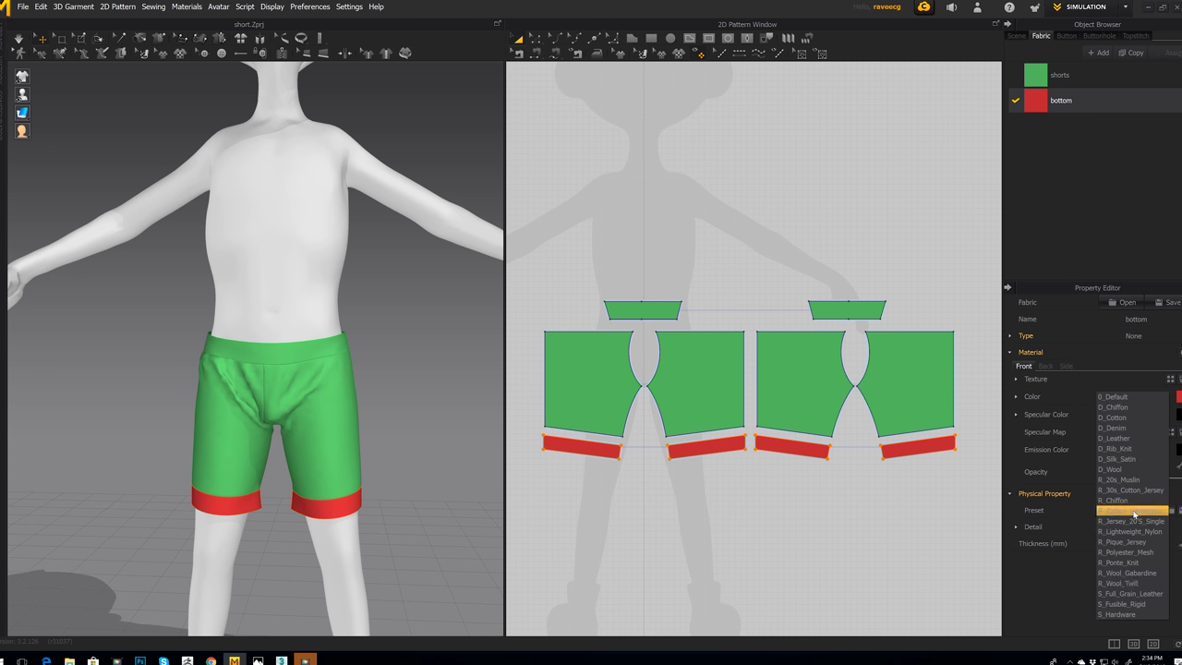
pyautogui.click(1125, 593)
pyautogui.click(1127, 514)
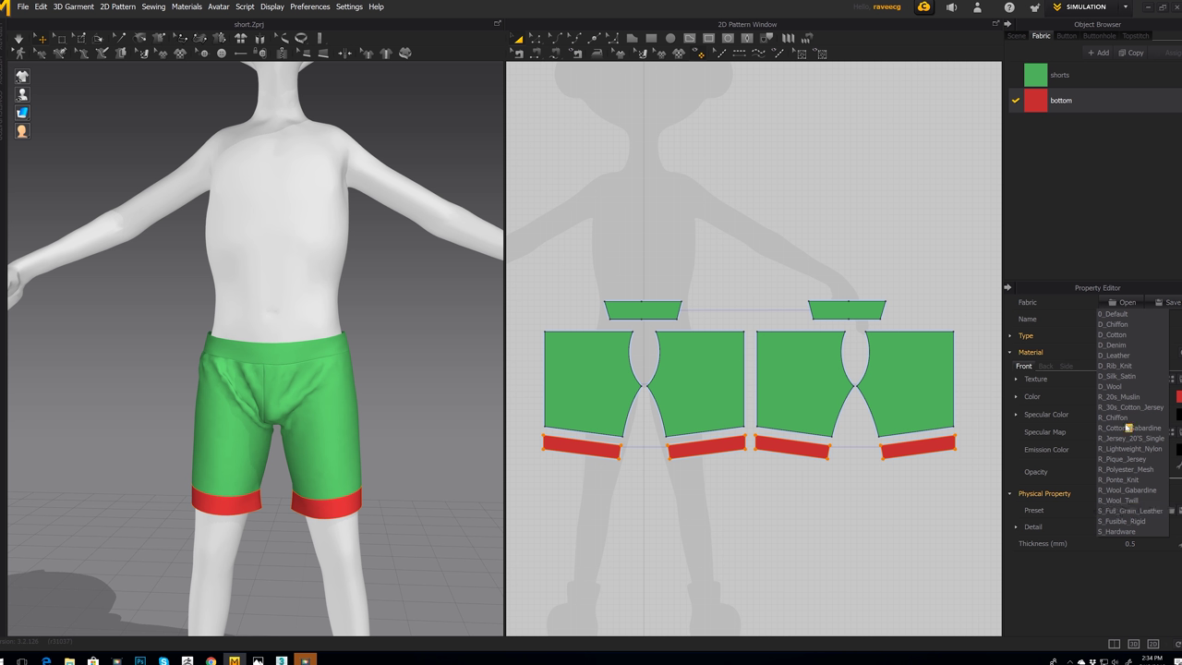
pyautogui.click(1126, 336)
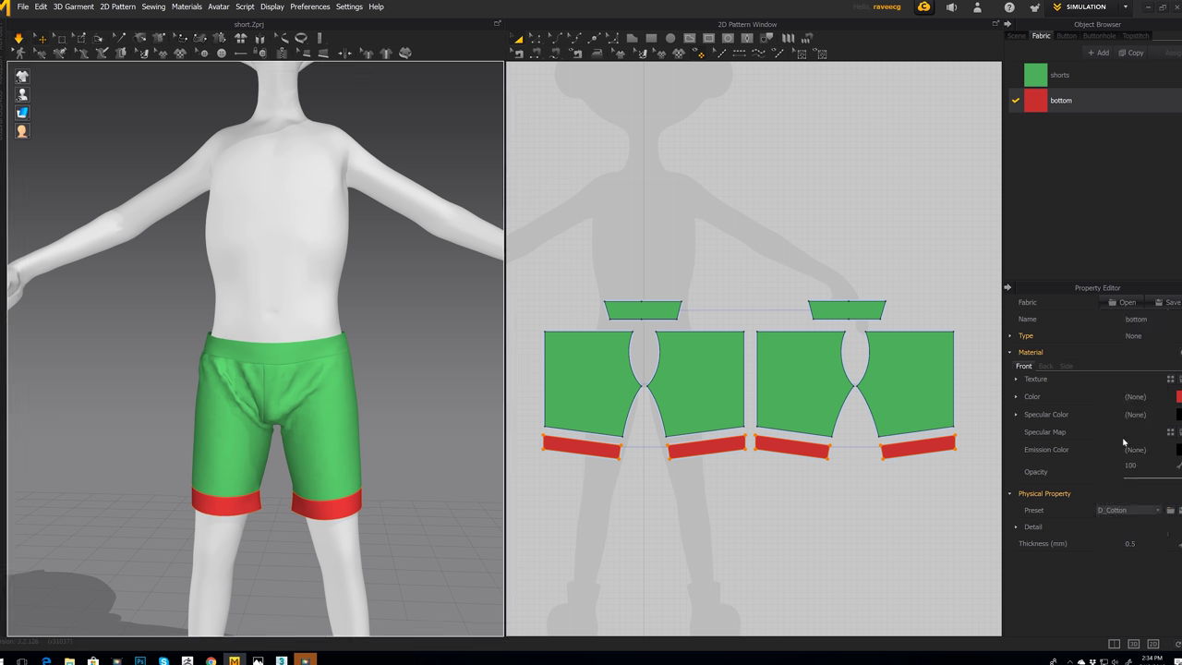
# Step: Apply the D_Wool physical property preset to the bottom fabric and check the drape of the hem bands on the avatar
pyautogui.click(1139, 508)
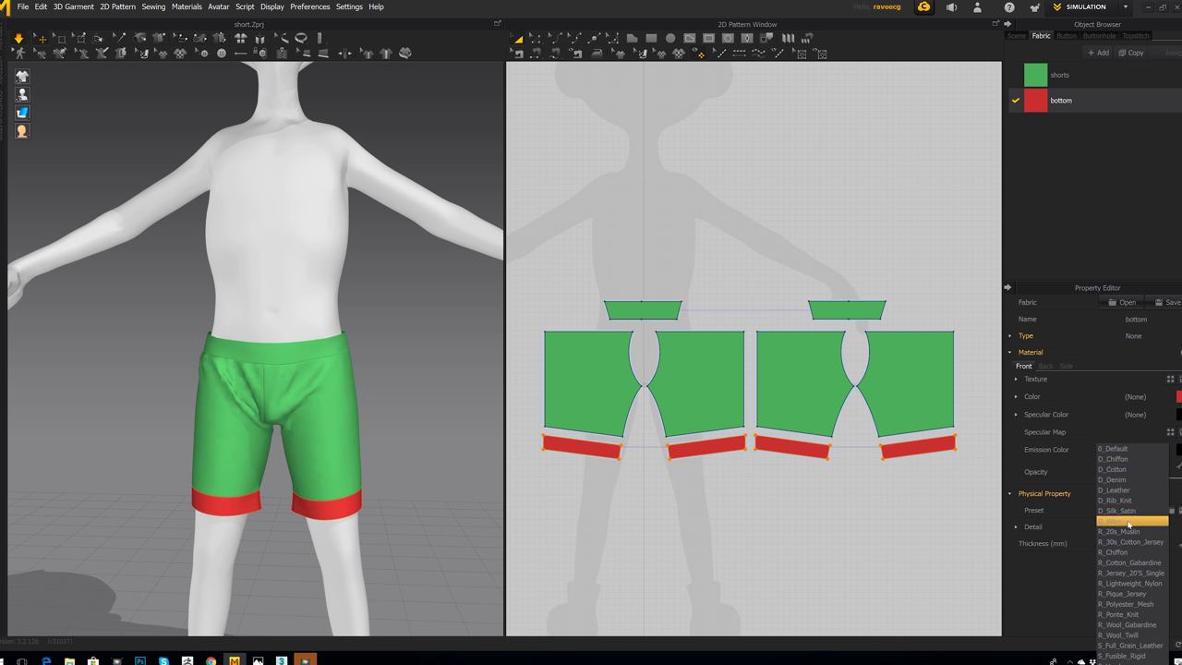
pyautogui.click(1129, 523)
pyautogui.moveTo(274, 485); pyautogui.dragTo(369, 480, button='right')
pyautogui.moveTo(86, 230); pyautogui.dragTo(126, 177, button='middle')
pyautogui.press('space')
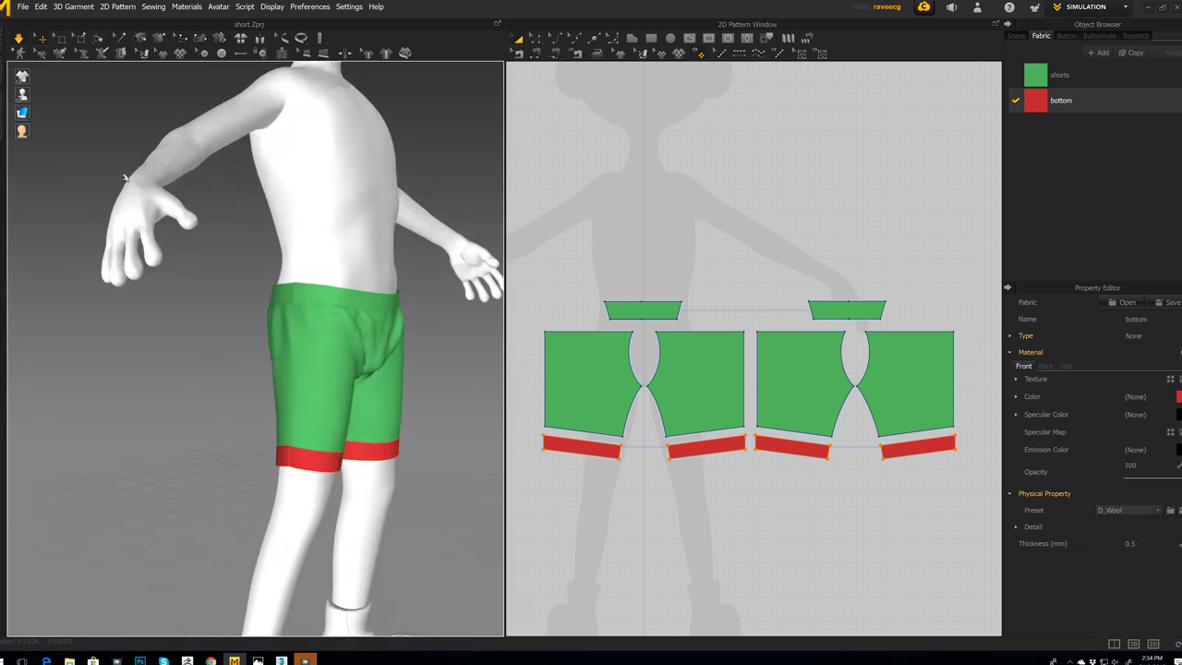
pyautogui.moveTo(376, 430); pyautogui.dragTo(610, 545, button='right')
# Step: Compare the properties of the shorts fabric with those of the bottom fabric
pyautogui.click(1069, 81)
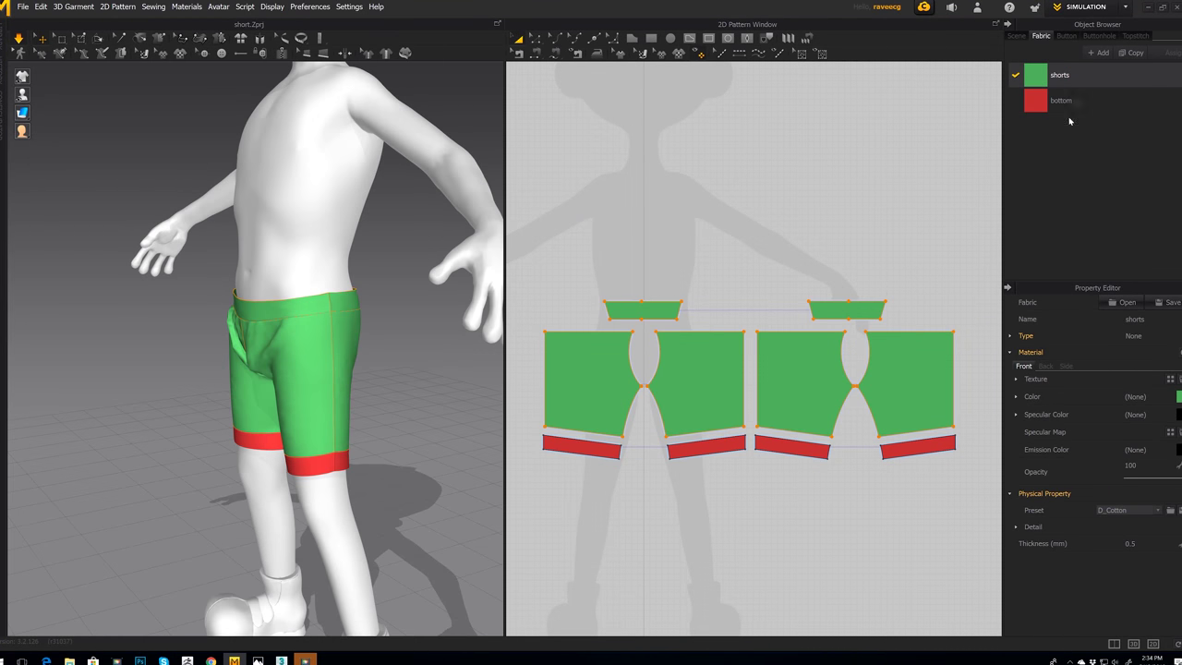
pyautogui.moveTo(450, 466); pyautogui.dragTo(342, 454, button='right')
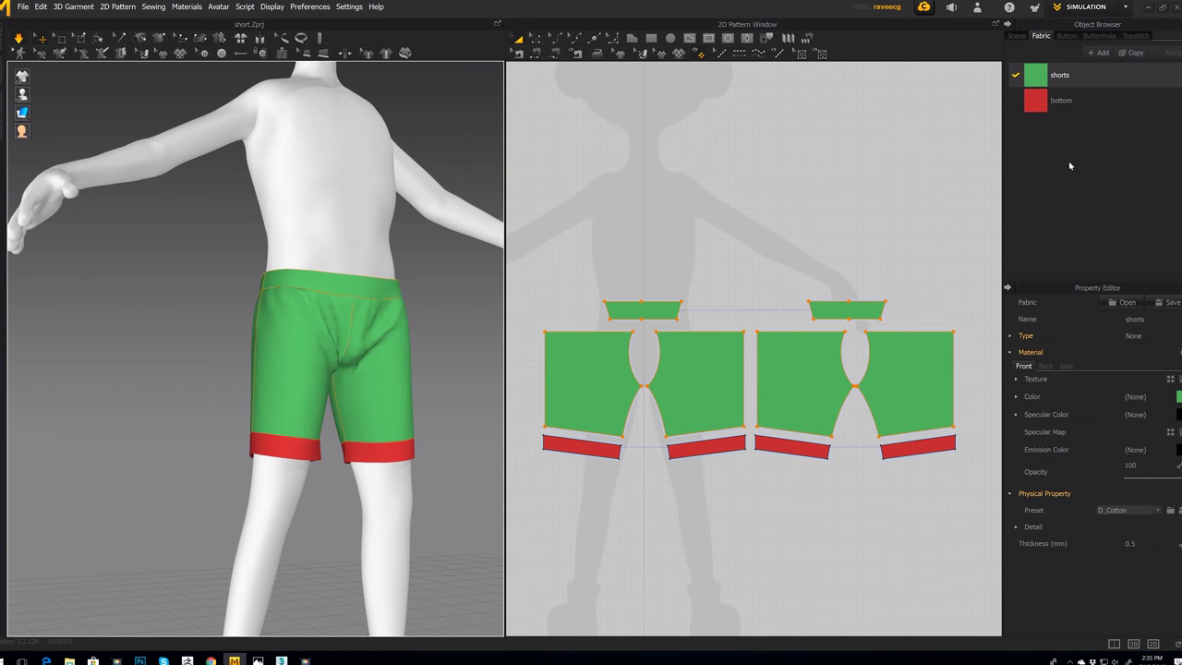
pyautogui.click(1062, 101)
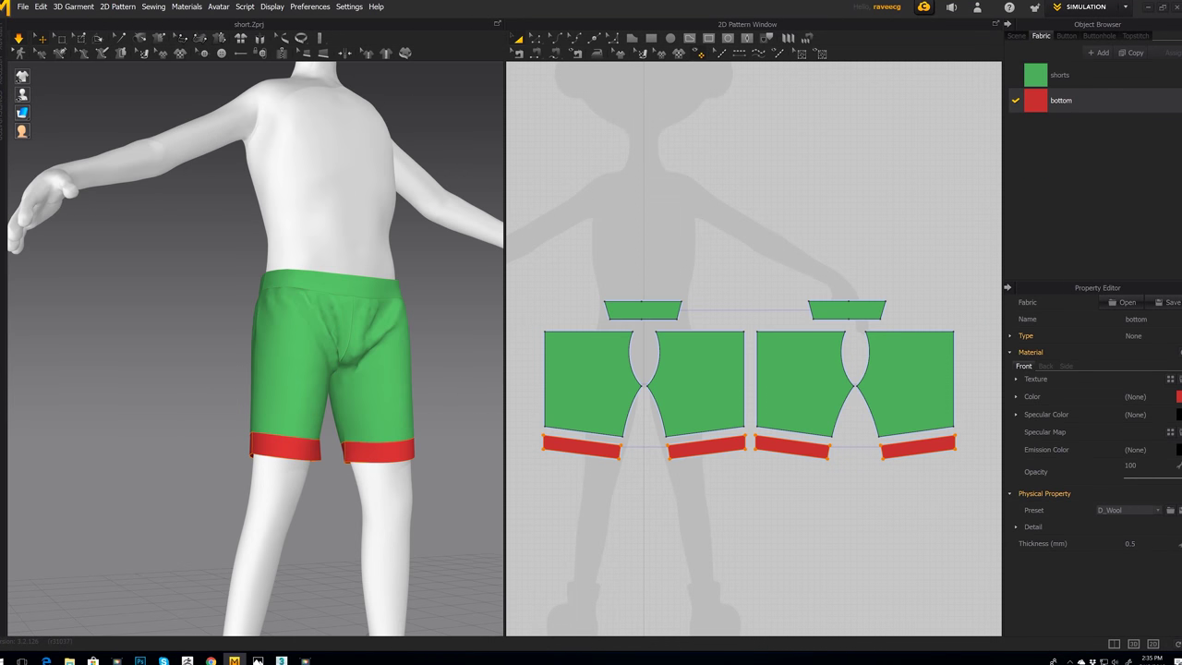
# Step: Undo the fabric assignment on the hem bands and delete the bottom fabric
pyautogui.hotkey('ctrl', 'z')
pyautogui.hotkey('ctrl', 'z')
pyautogui.hotkey('ctrl', 'z')
pyautogui.hotkey('ctrl', 'z')
pyautogui.hotkey('ctrl', 'z')
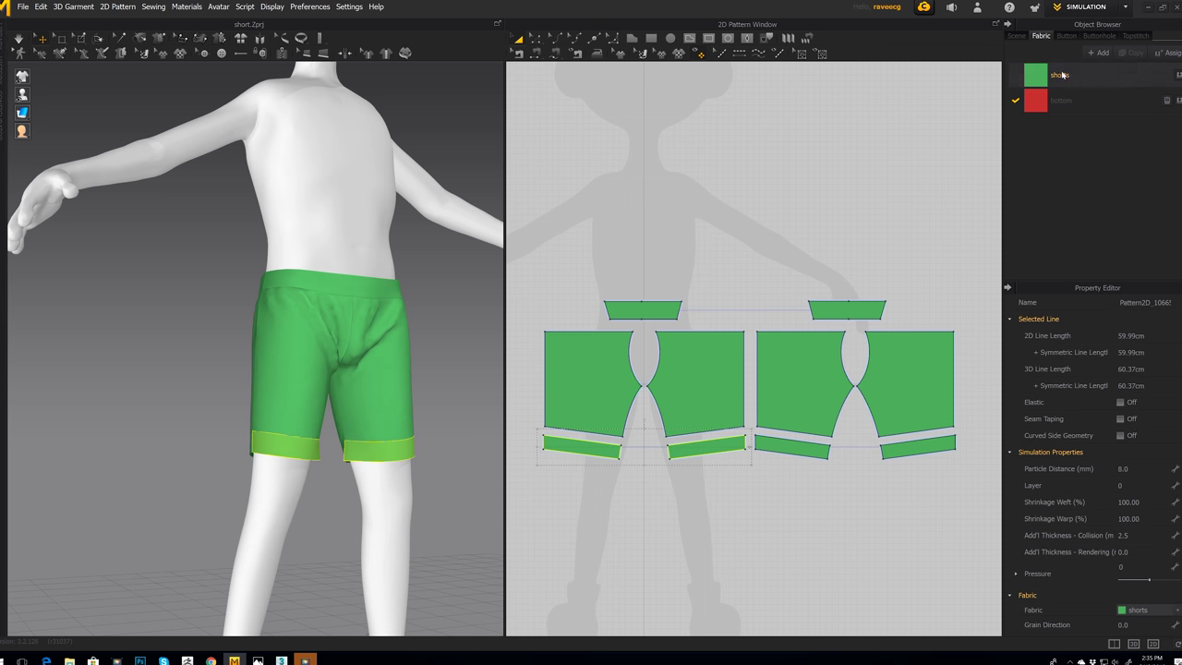
pyautogui.click(1026, 79)
pyautogui.click(1066, 107)
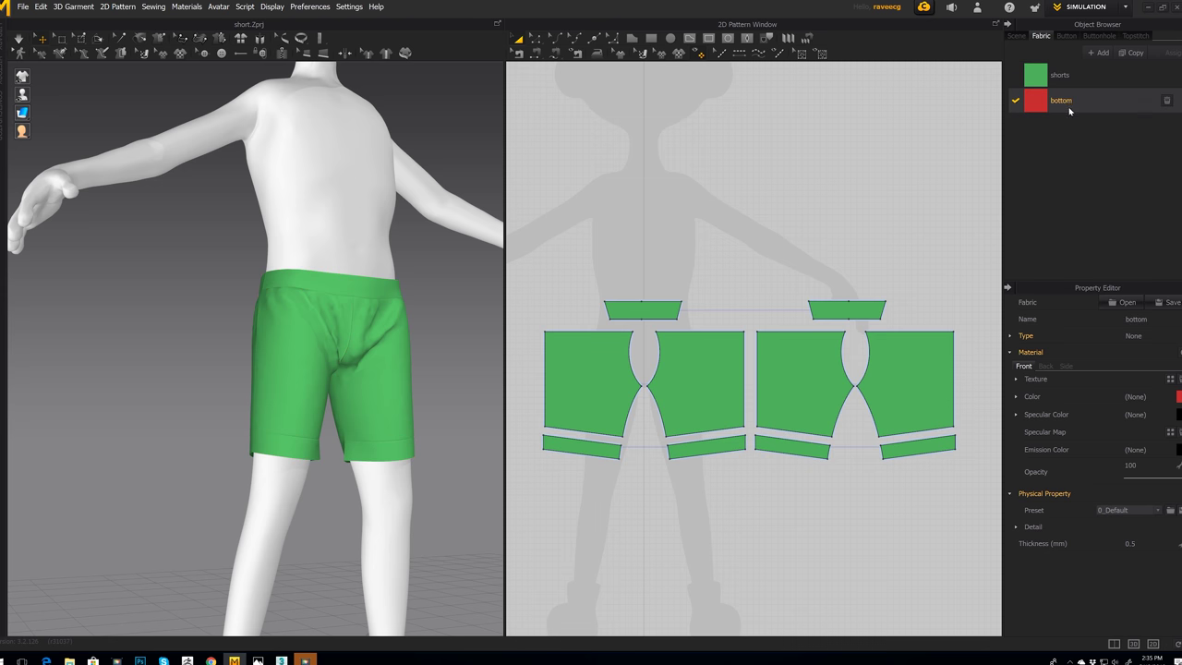
pyautogui.click(1165, 104)
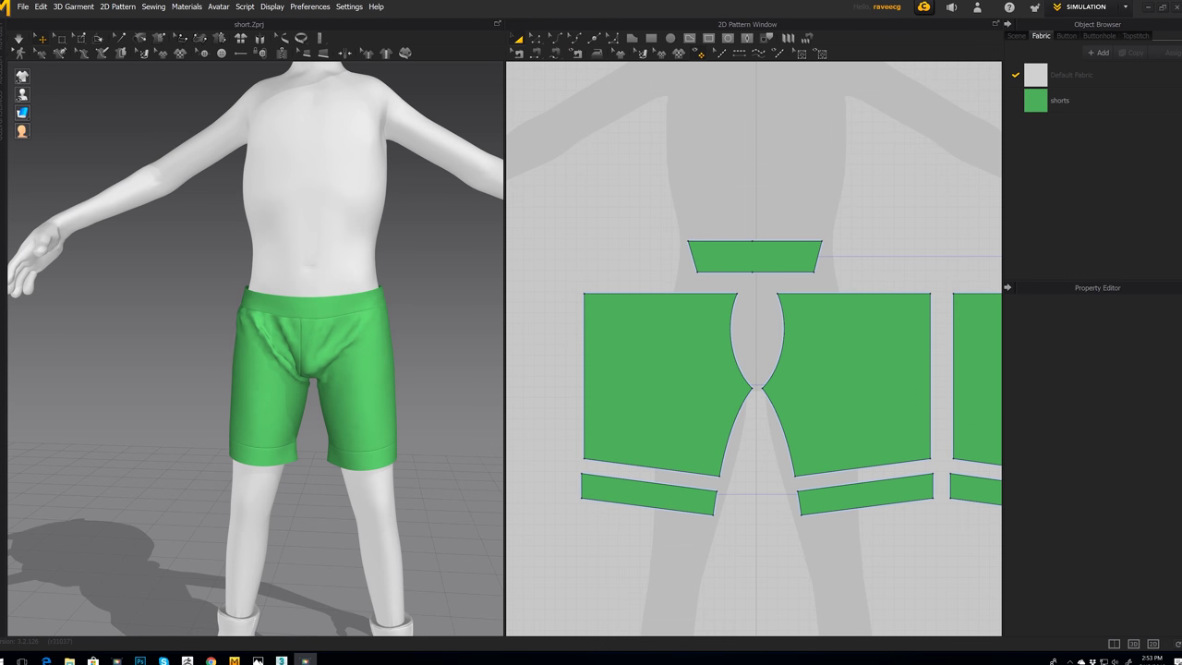
# Step: Add a Default Topstitch segment along the upper edge of the front hem band and inspect the stitching on the avatar
pyautogui.moveTo(743, 538); pyautogui.dragTo(661, 527, button='middle')
pyautogui.scroll(-3, 665, 527)
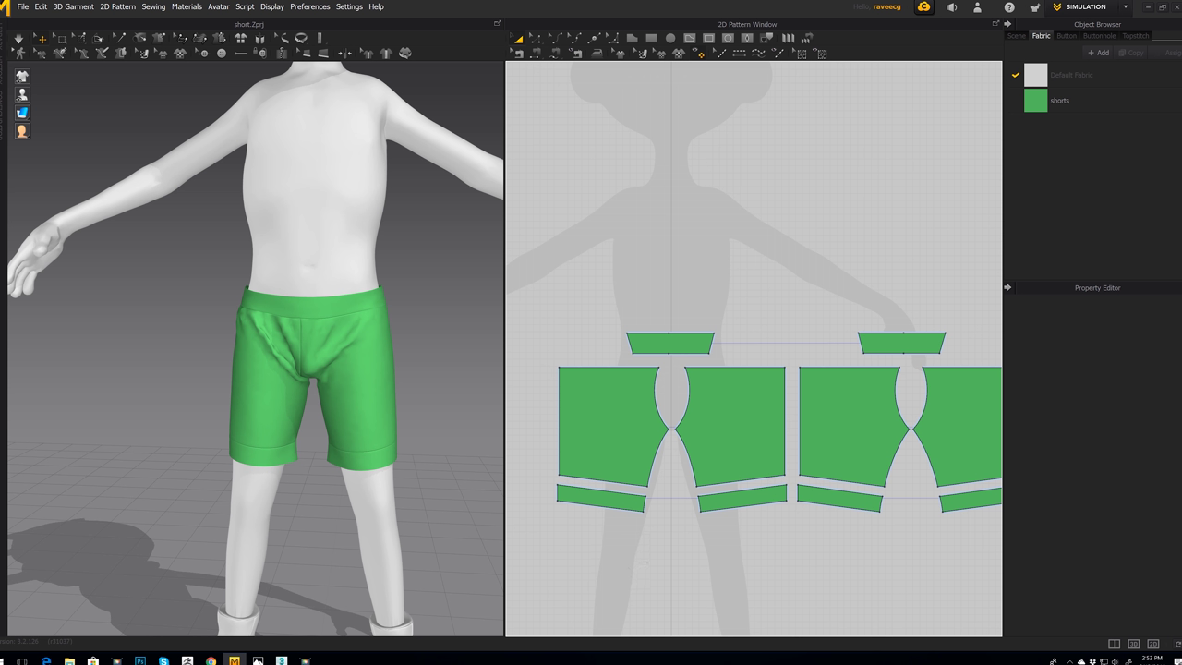
pyautogui.moveTo(226, 473)
pyautogui.mouseDown(button='right')
pyautogui.moveTo(270, 471)
pyautogui.moveTo(244, 474)
pyautogui.mouseUp(button='right')
pyautogui.scroll(-1, 261, 495)
pyautogui.scroll(5, 263, 501)
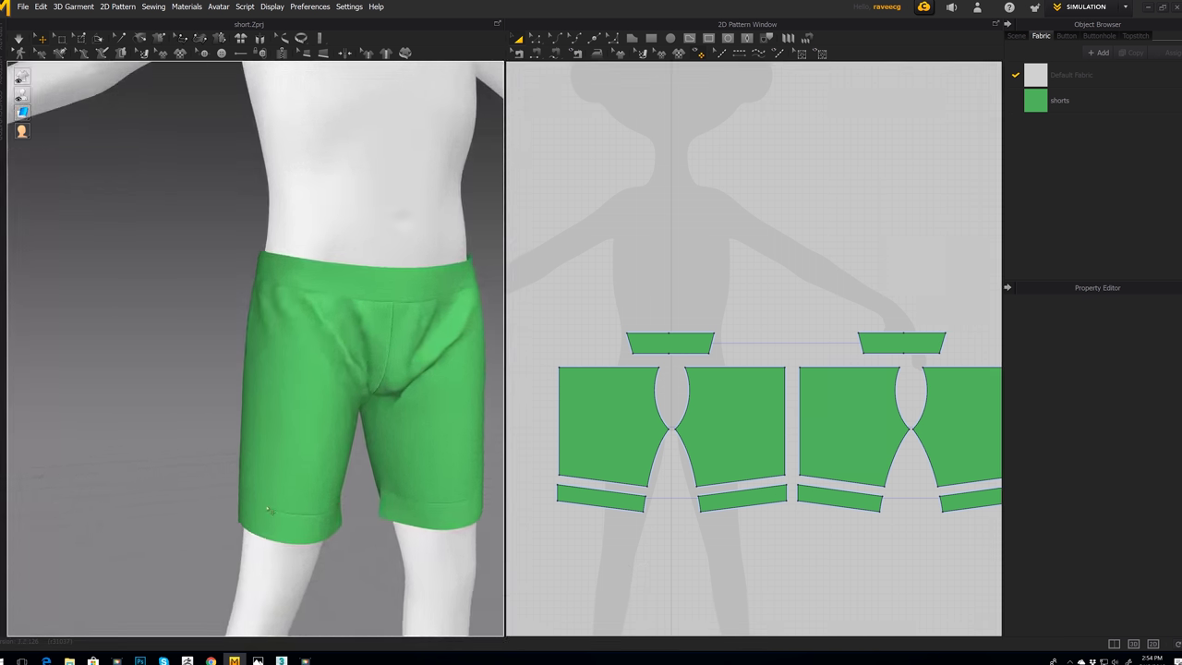
pyautogui.moveTo(253, 449); pyautogui.dragTo(218, 380, button='middle')
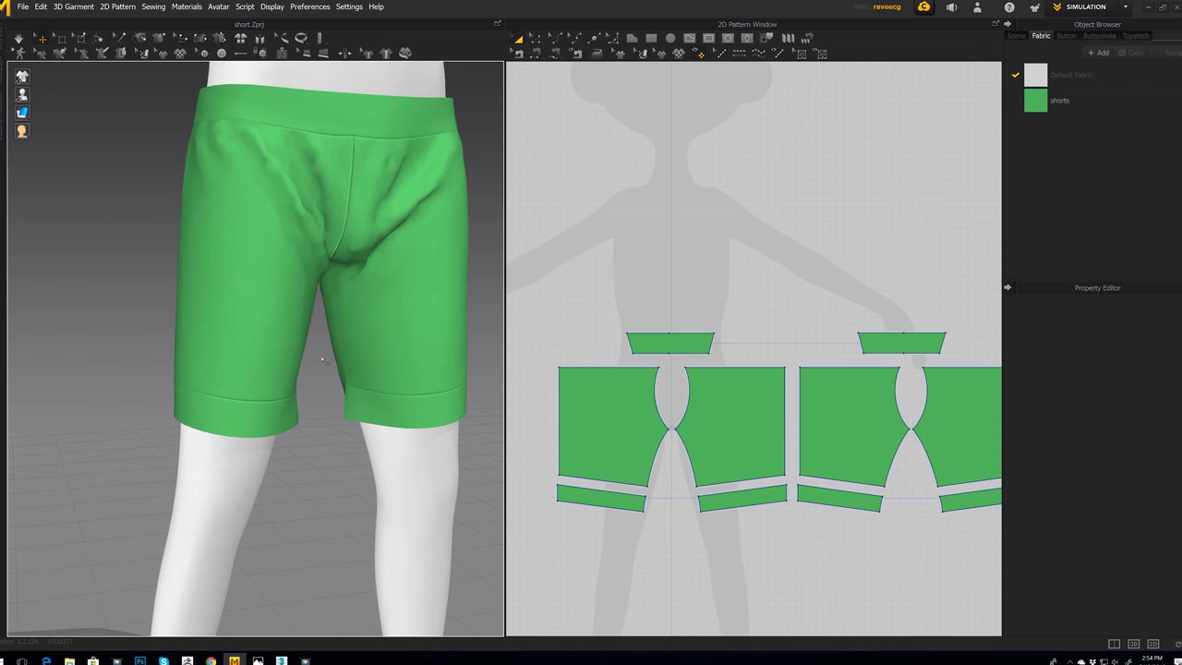
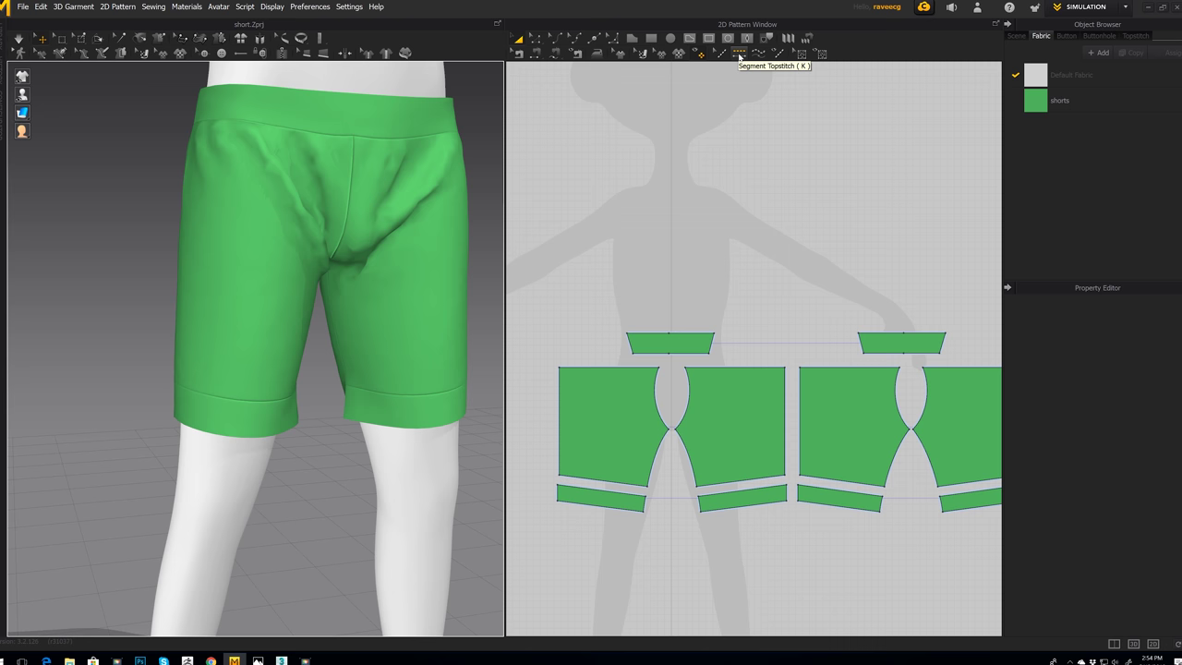
pyautogui.click(739, 54)
pyautogui.moveTo(682, 462); pyautogui.dragTo(713, 356, button='middle')
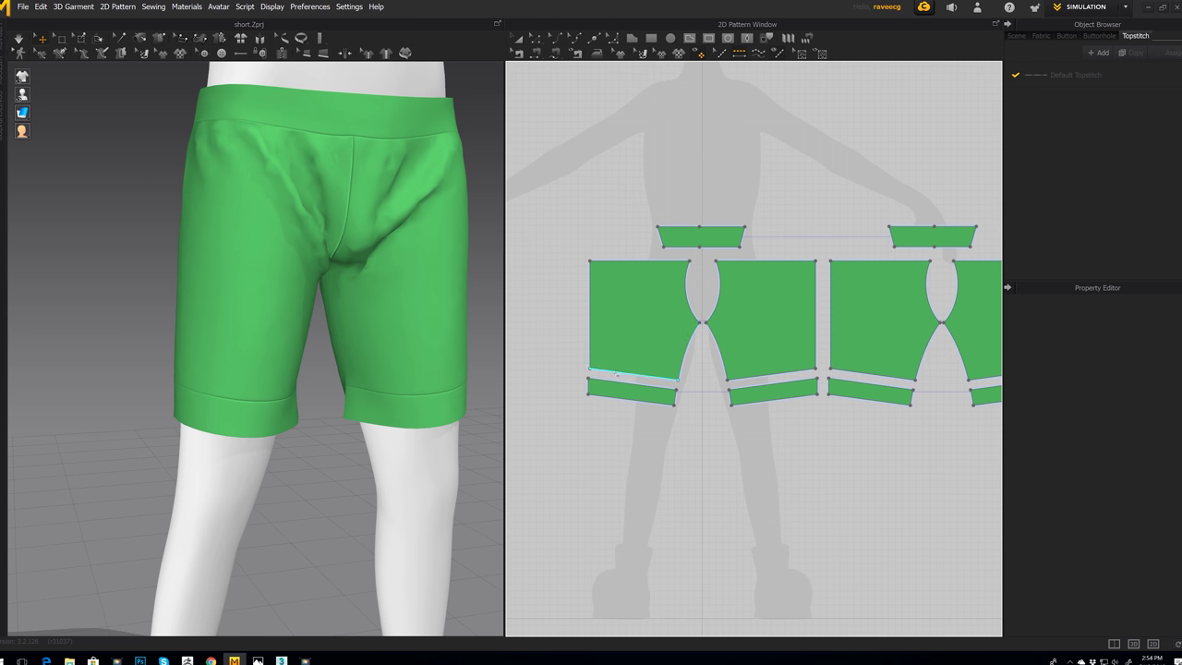
pyautogui.scroll(2, 621, 380)
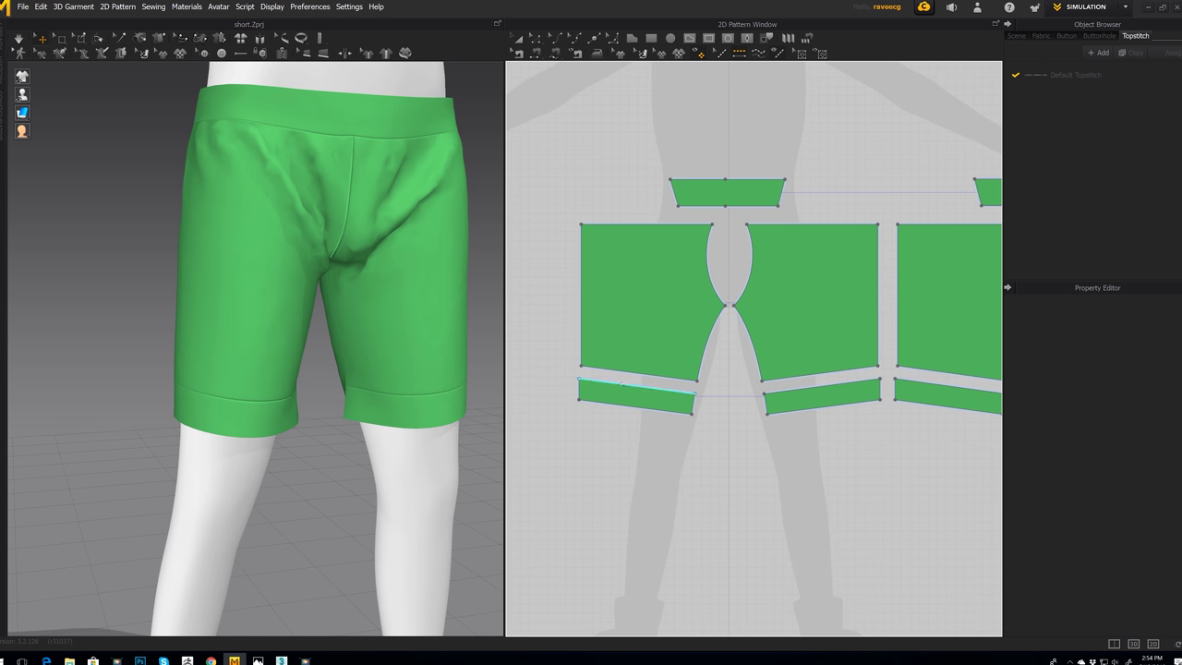
pyautogui.scroll(4, 621, 382)
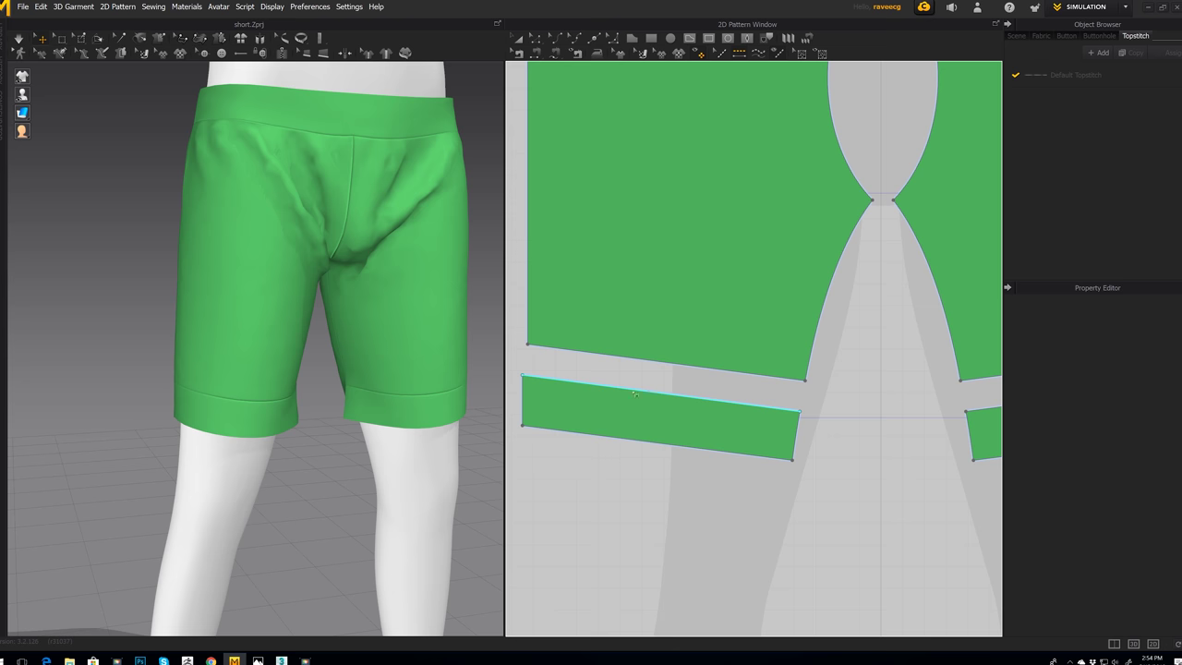
pyautogui.click(628, 394)
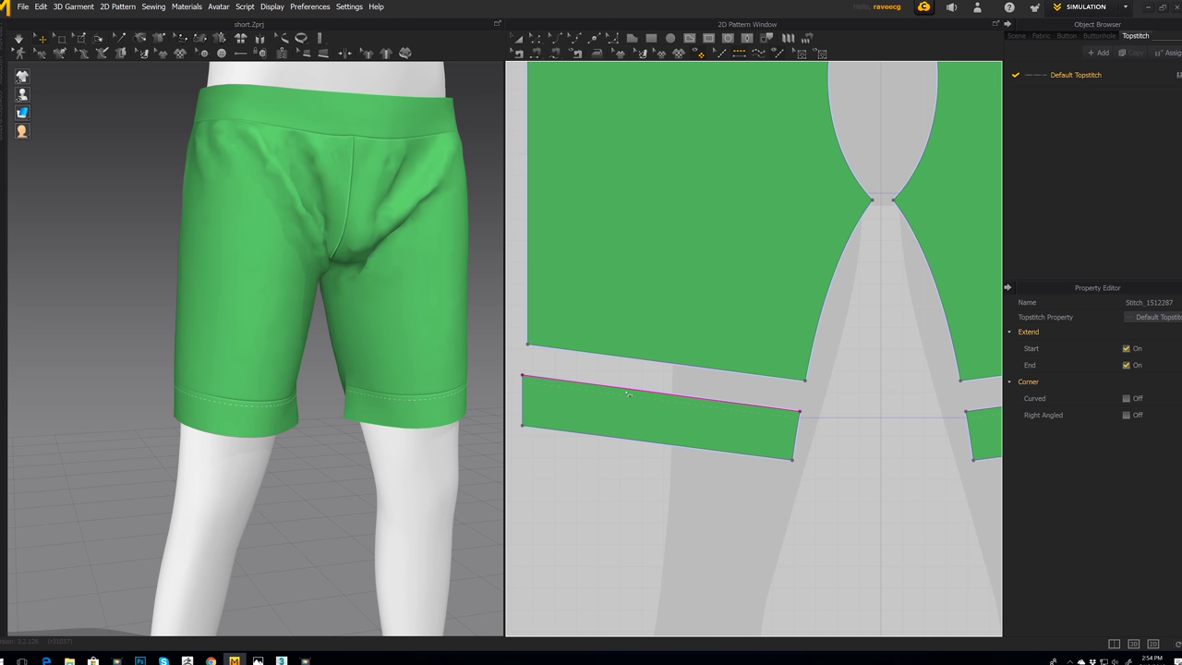
pyautogui.scroll(8, 208, 410)
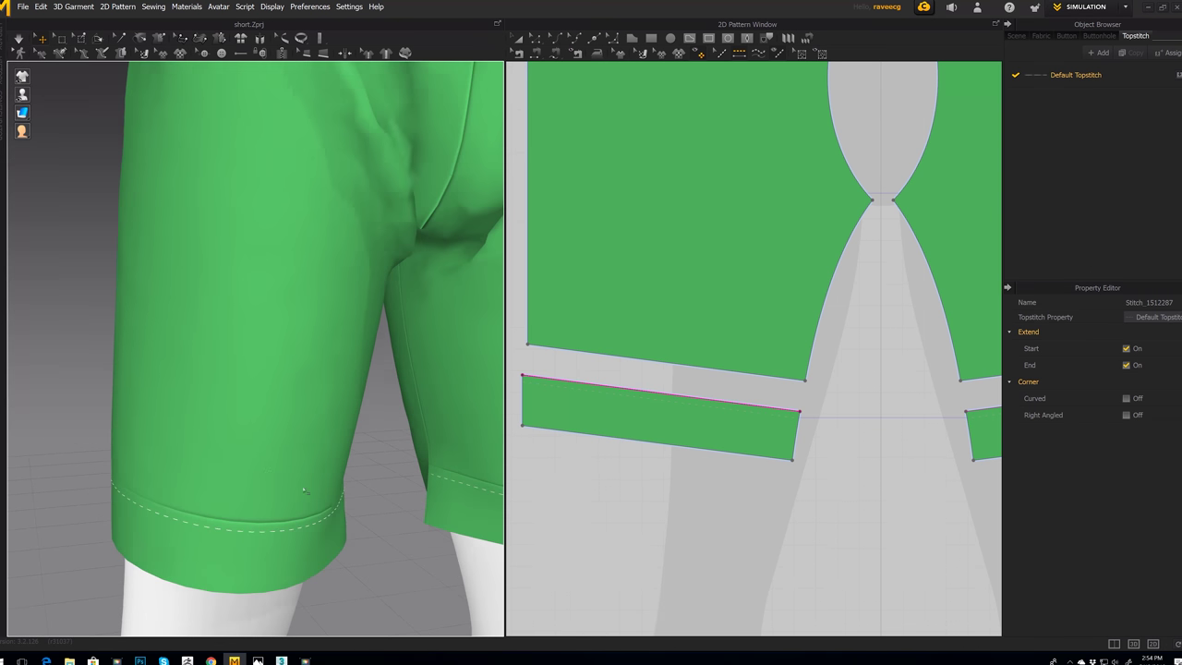
pyautogui.scroll(2, 293, 376)
pyautogui.scroll(-6, 779, 387)
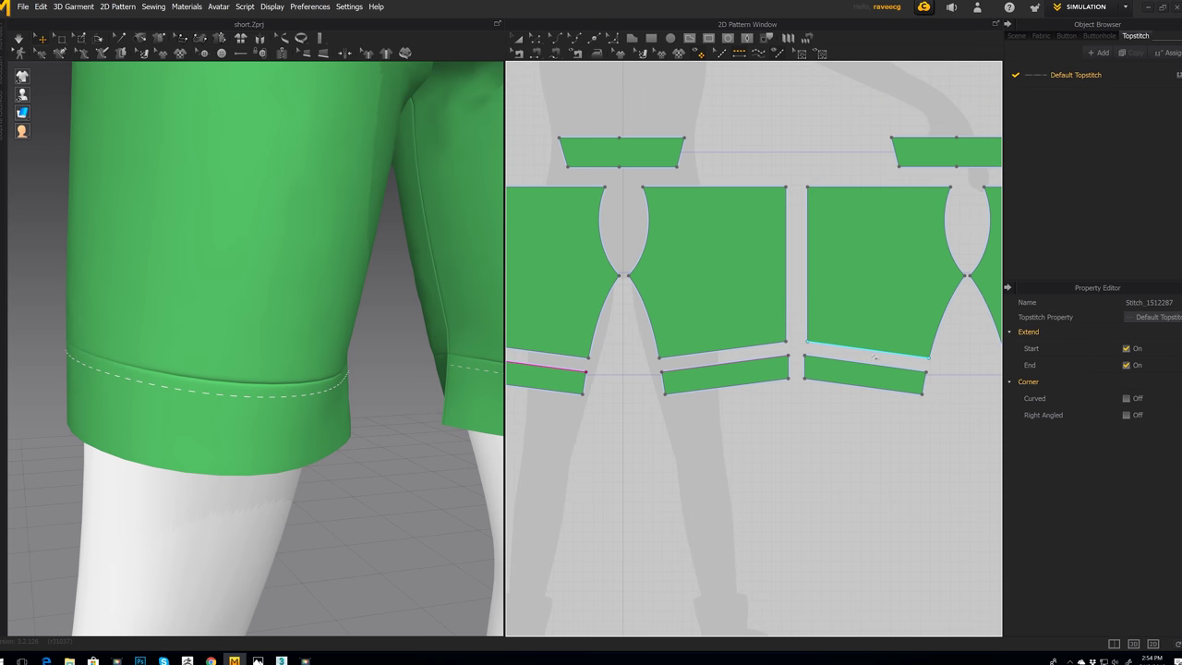
# Step: Add a Default Topstitch segment along the upper edge of the back hem band and inspect it at the side seam
pyautogui.click(872, 366)
pyautogui.moveTo(296, 396); pyautogui.dragTo(348, 371, button='right')
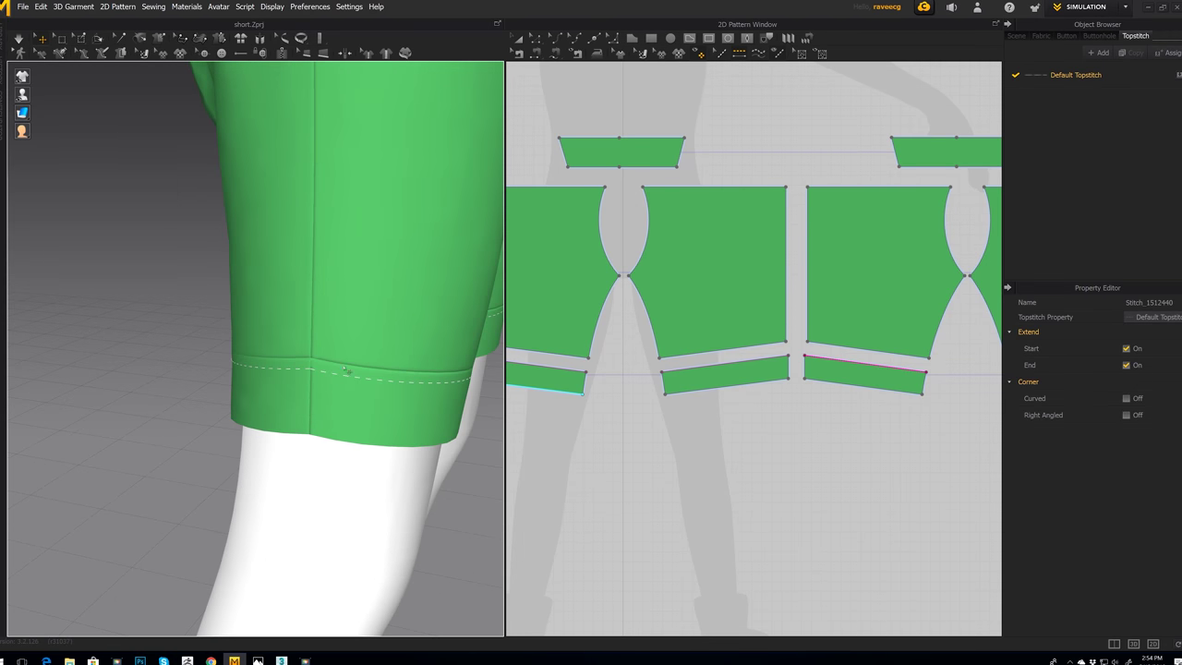
# Step: Try the Zigzag preset on the Default Topstitch and inspect the hem stitching on the avatar
pyautogui.click(1077, 83)
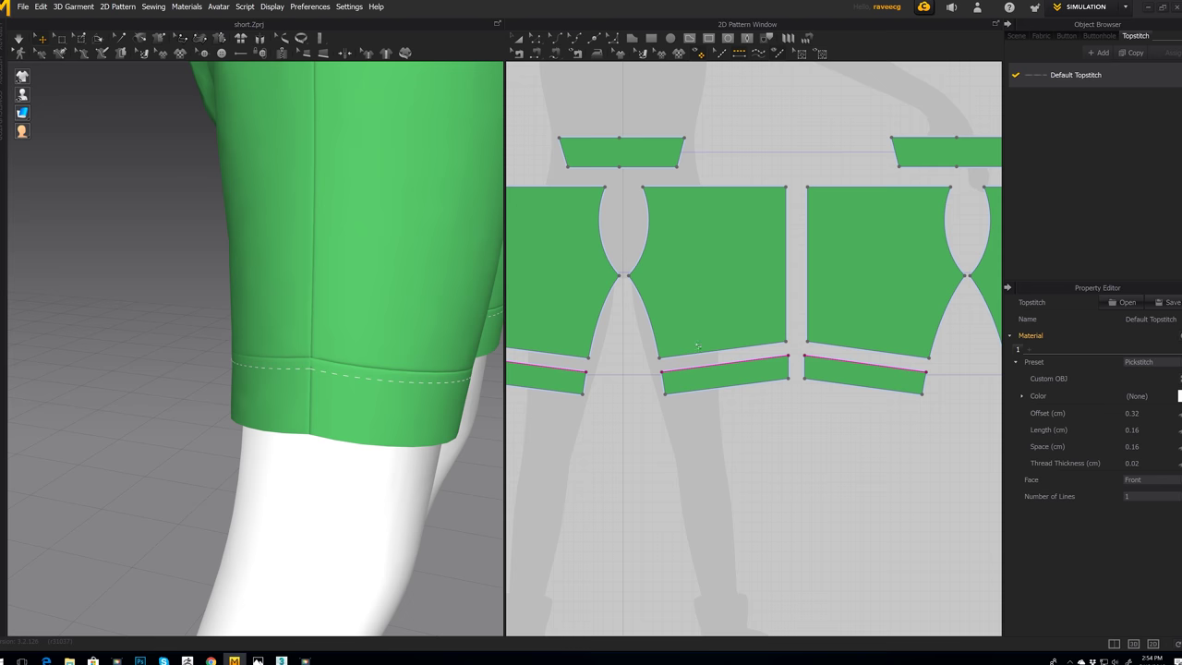
pyautogui.moveTo(697, 346); pyautogui.dragTo(789, 348, button='right')
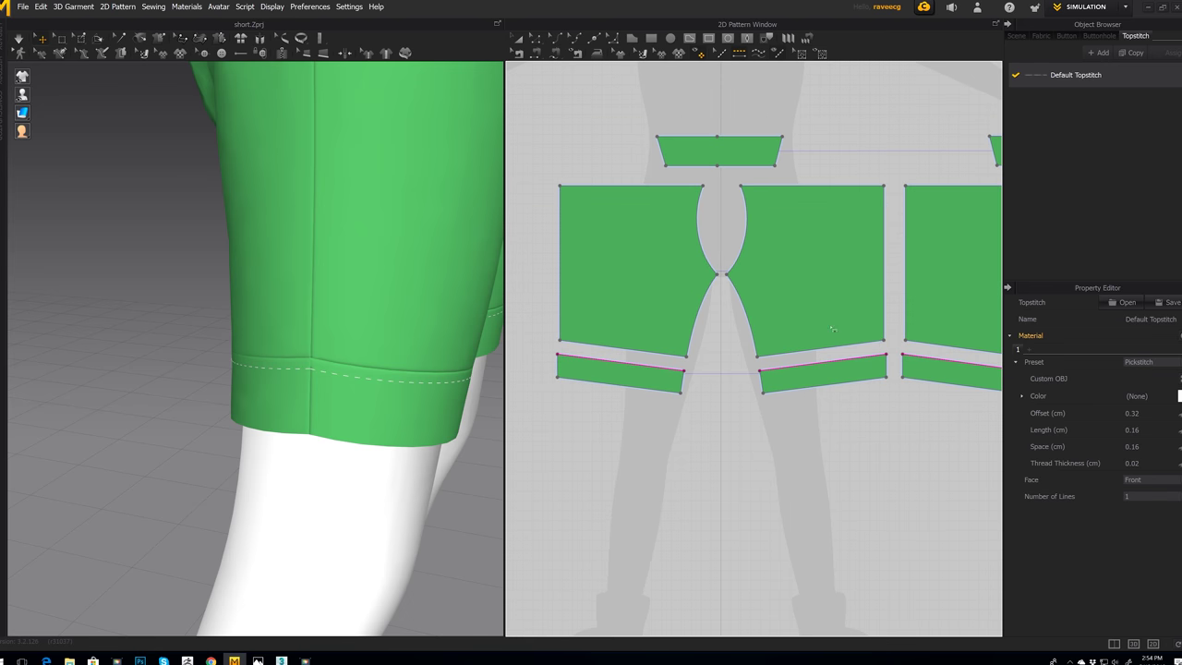
pyautogui.click(1150, 363)
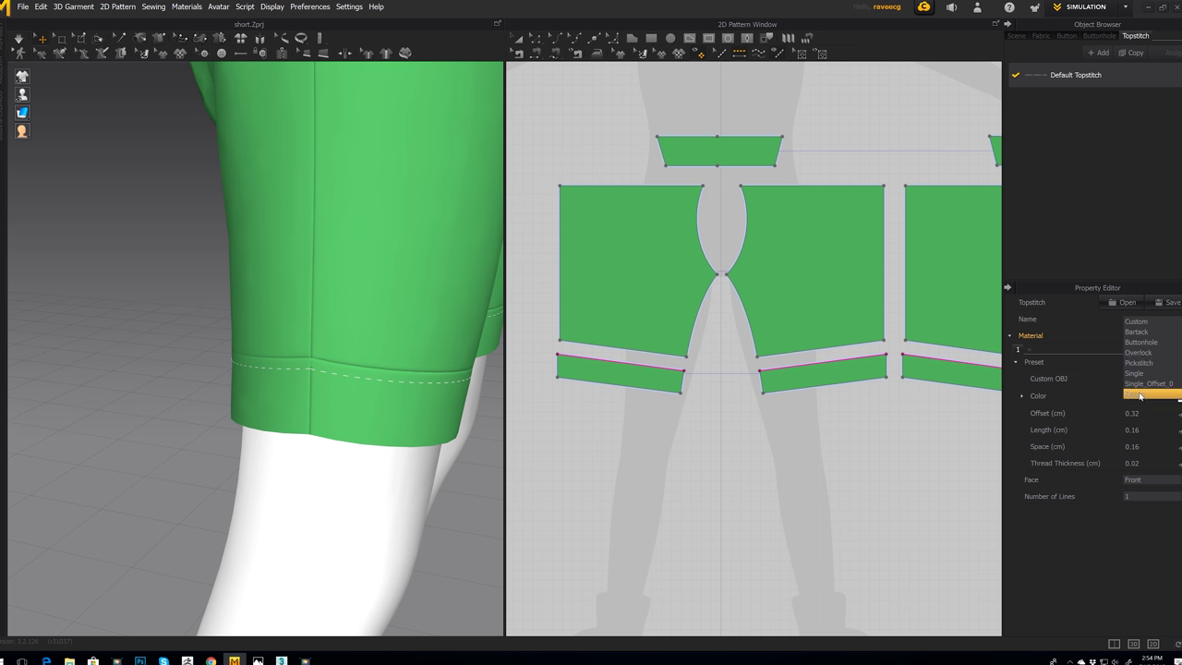
pyautogui.click(1140, 394)
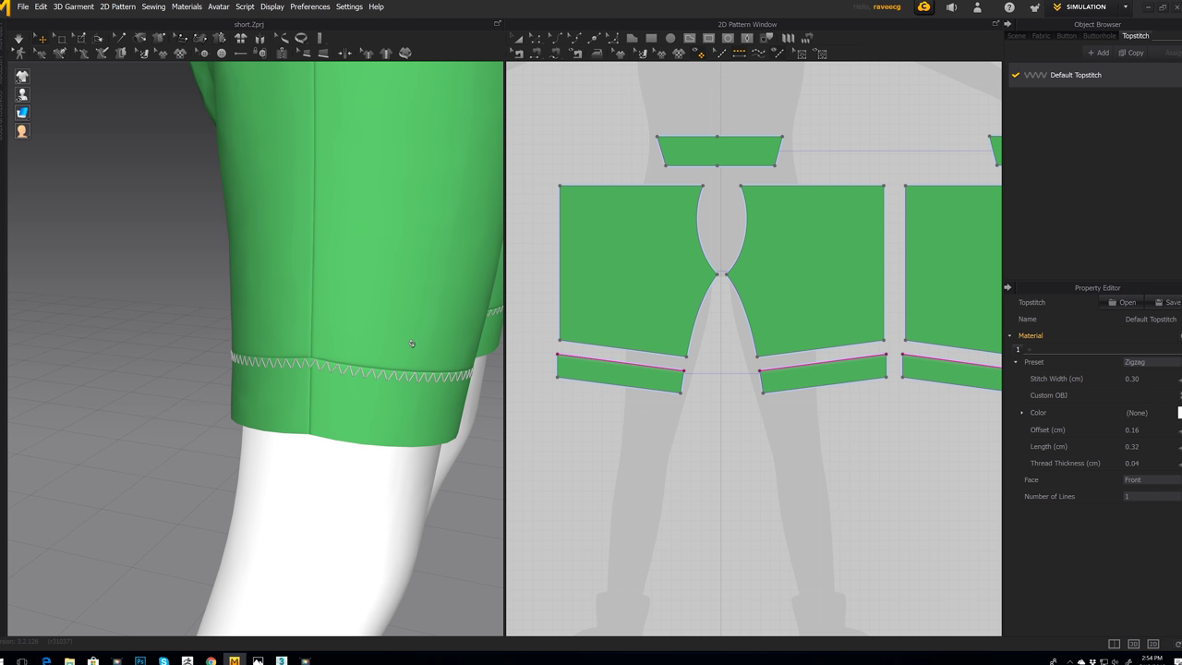
pyautogui.scroll(-10, 412, 343)
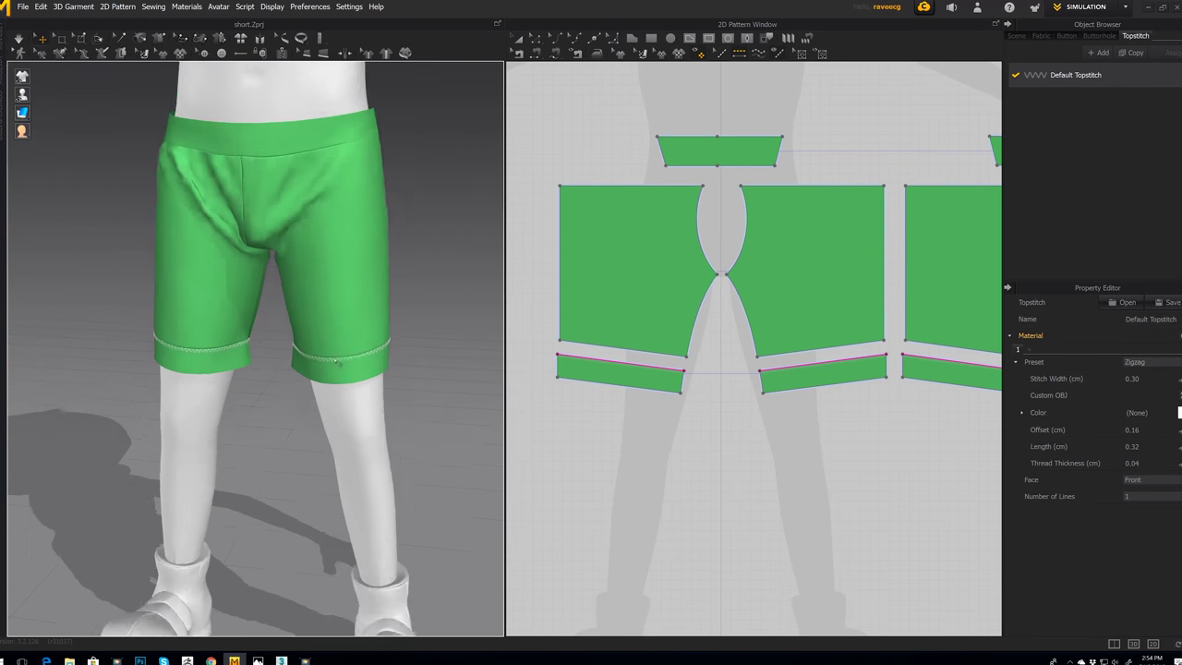
pyautogui.scroll(-4, 334, 360)
pyautogui.moveTo(335, 361); pyautogui.dragTo(244, 450, button='right')
pyautogui.scroll(4, 323, 330)
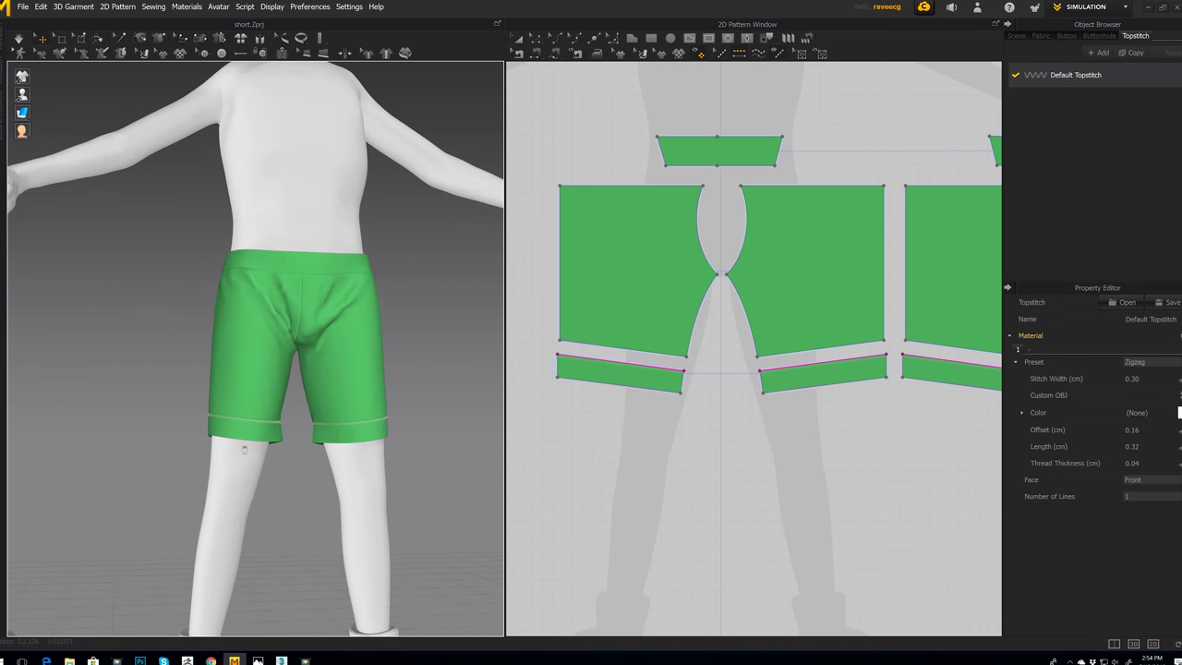
pyautogui.scroll(5, 244, 450)
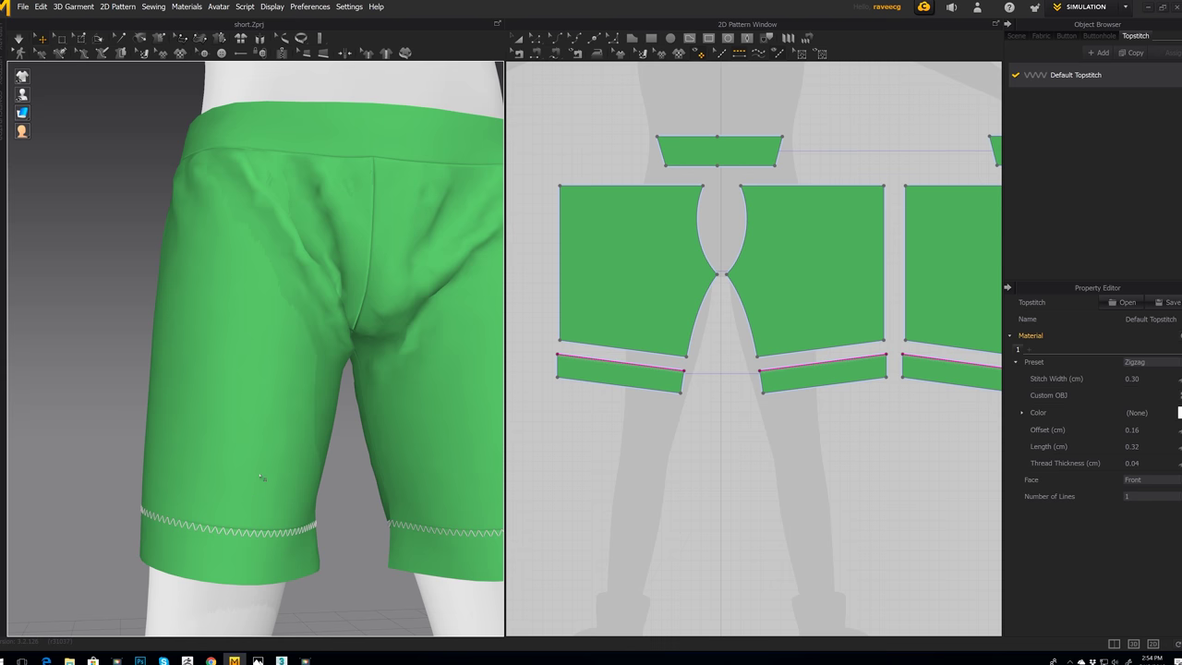
pyautogui.moveTo(262, 478); pyautogui.dragTo(268, 440, button='middle')
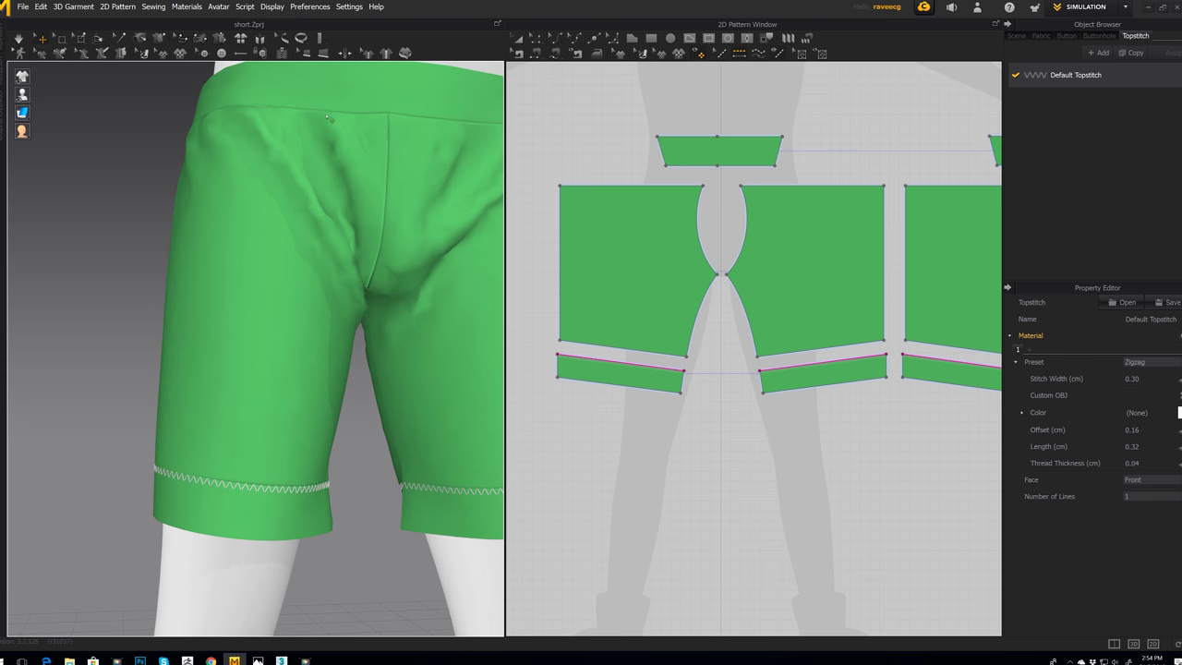
# Step: Set the Default Topstitch preset to Overlock and inspect the hem stitching up close
pyautogui.click(1143, 361)
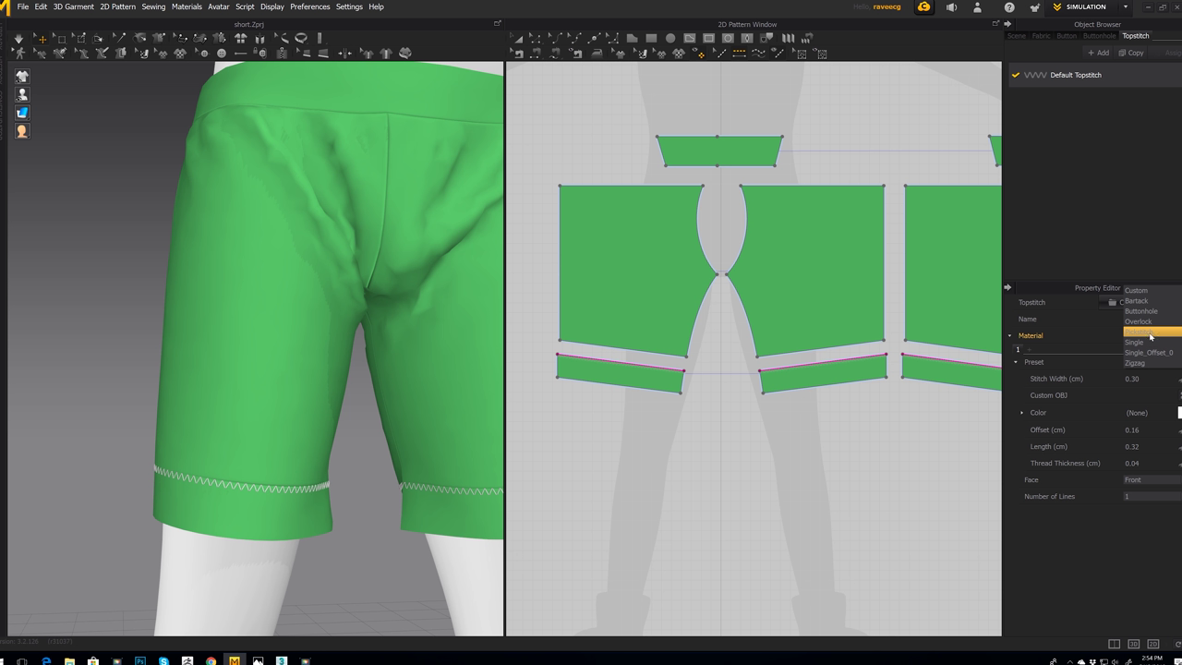
pyautogui.click(1152, 322)
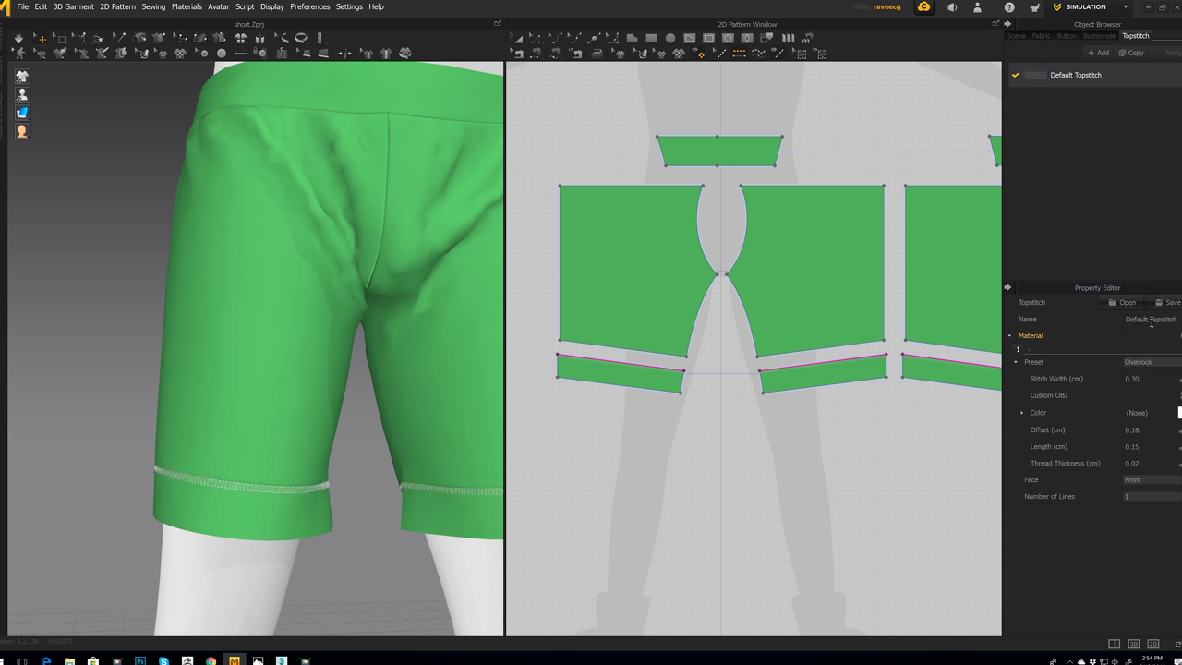
pyautogui.scroll(10, 341, 500)
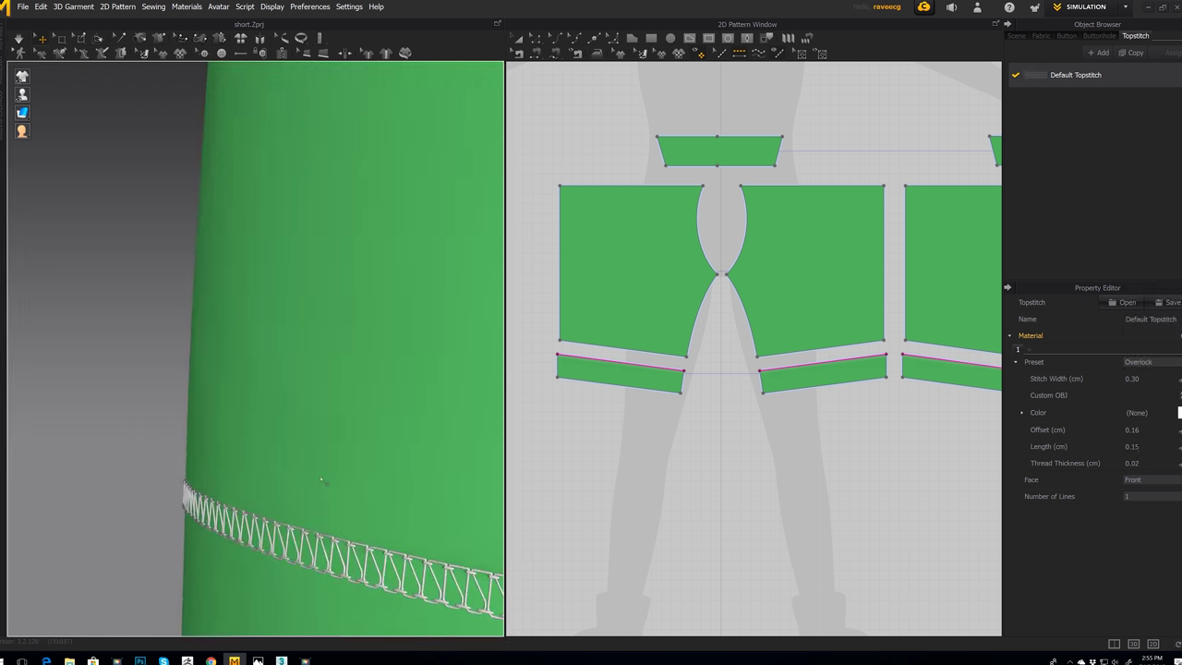
pyautogui.scroll(-10, 319, 478)
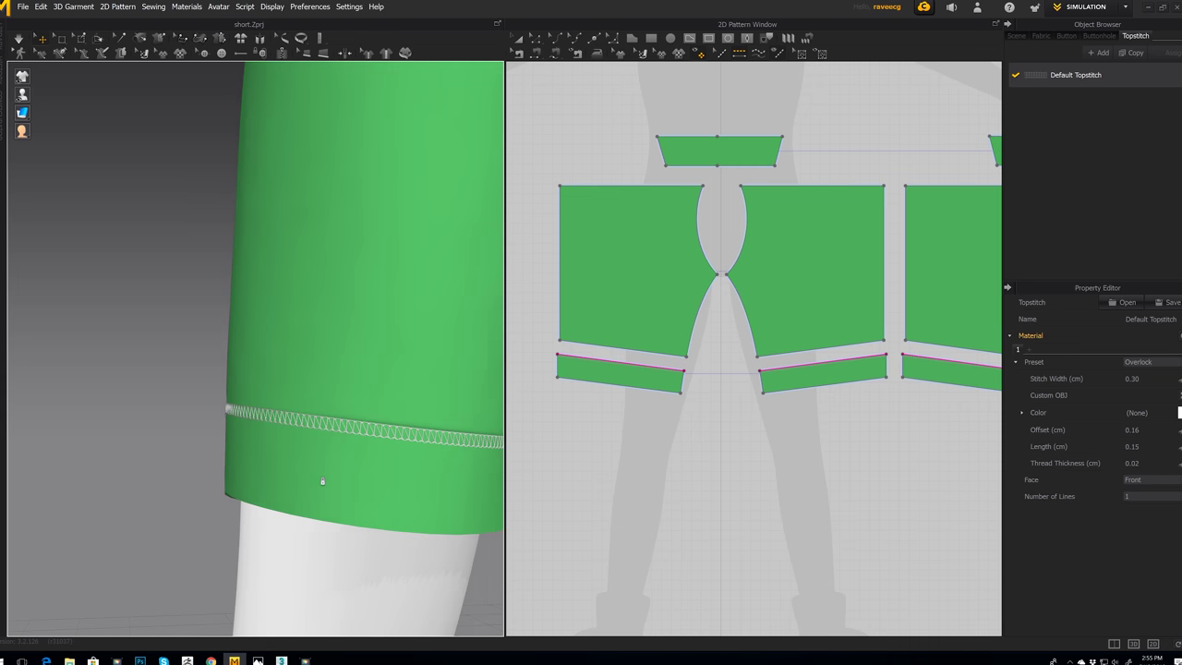
pyautogui.scroll(10, 270, 451)
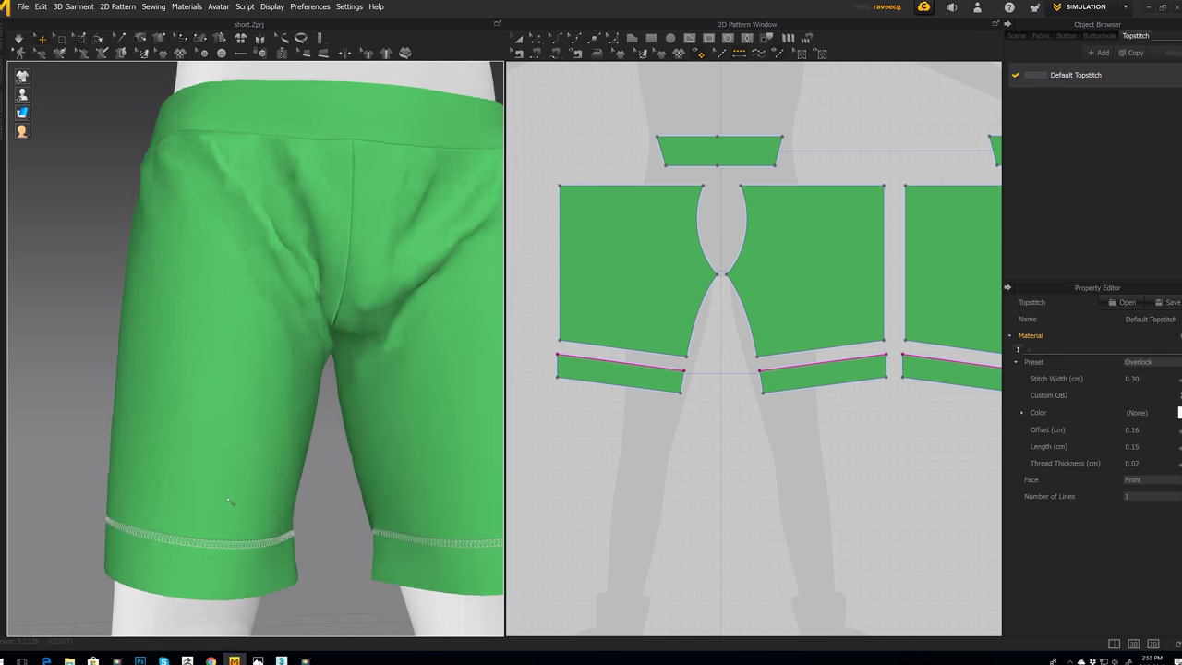
# Step: Add a topstitch segment along the lower edge of the front hem band
pyautogui.click(665, 368)
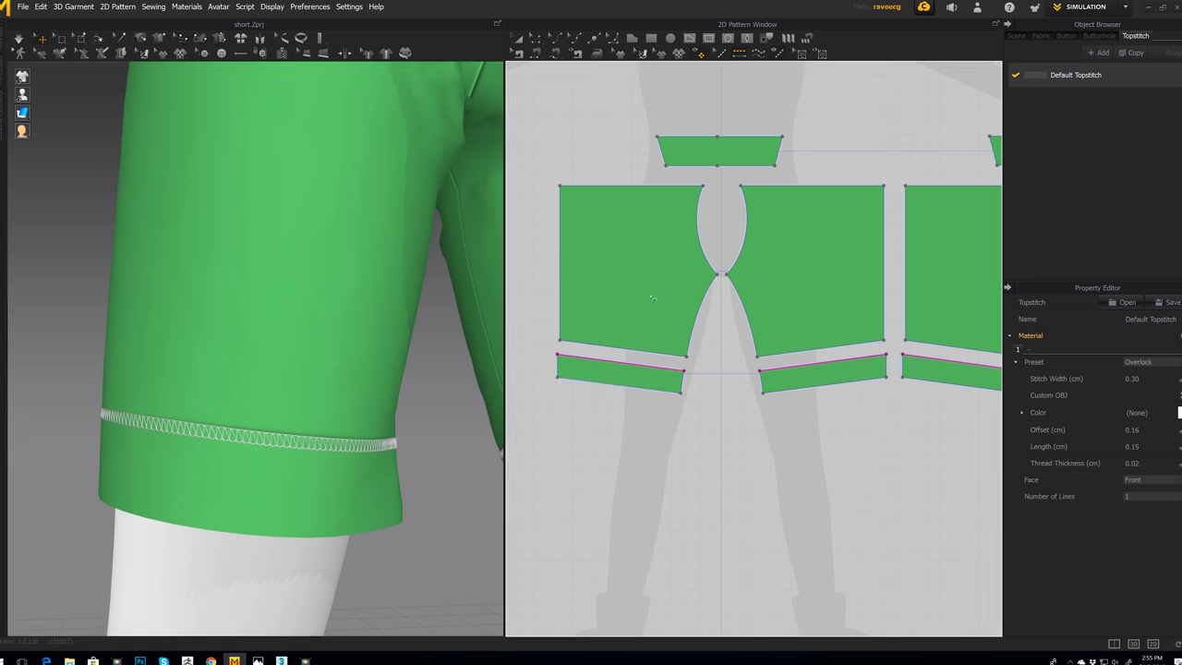
pyautogui.click(613, 390)
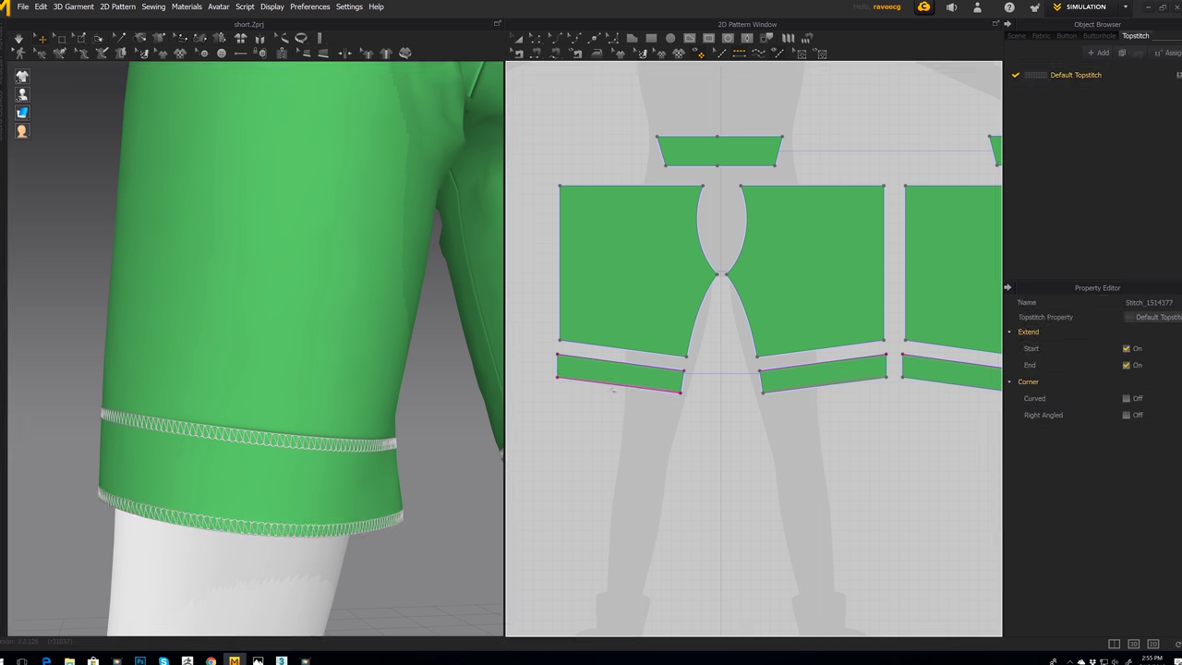
pyautogui.moveTo(238, 403); pyautogui.dragTo(119, 404, button='middle')
pyautogui.scroll(1, 119, 403)
pyautogui.scroll(-4, 127, 406)
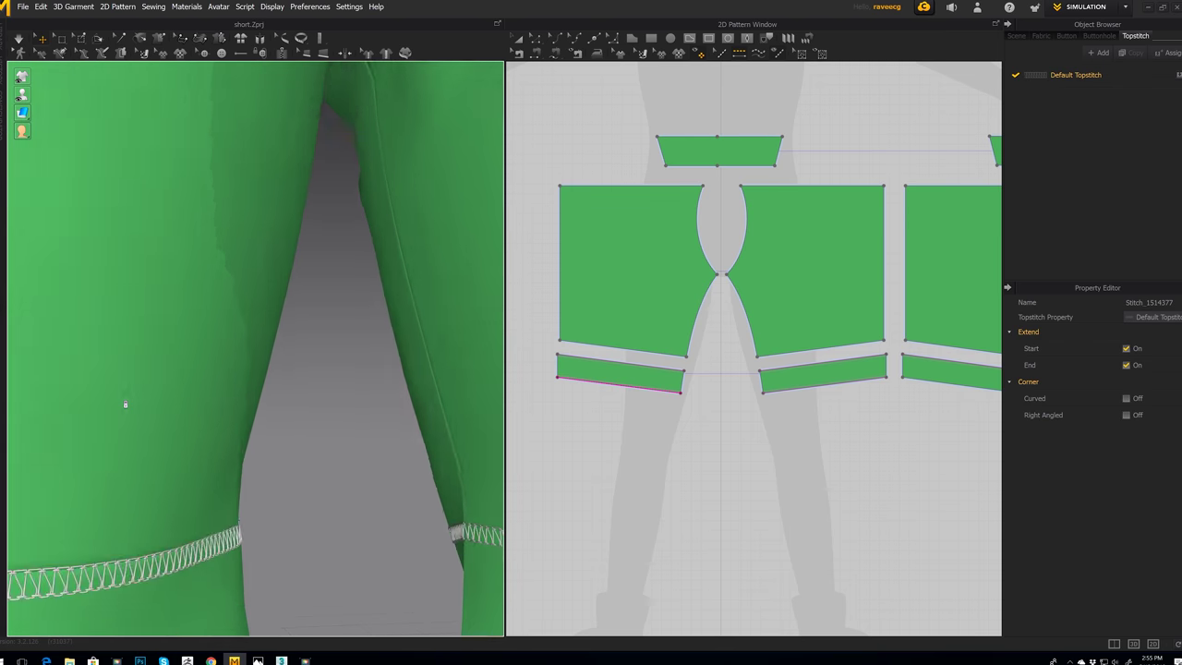
# Step: Inspect the two stitch rows on both leg hems from the front of the avatar
pyautogui.scroll(5, 127, 401)
pyautogui.scroll(-5, 238, 365)
pyautogui.moveTo(292, 321); pyautogui.dragTo(300, 346, button='right')
pyautogui.scroll(8, 299, 369)
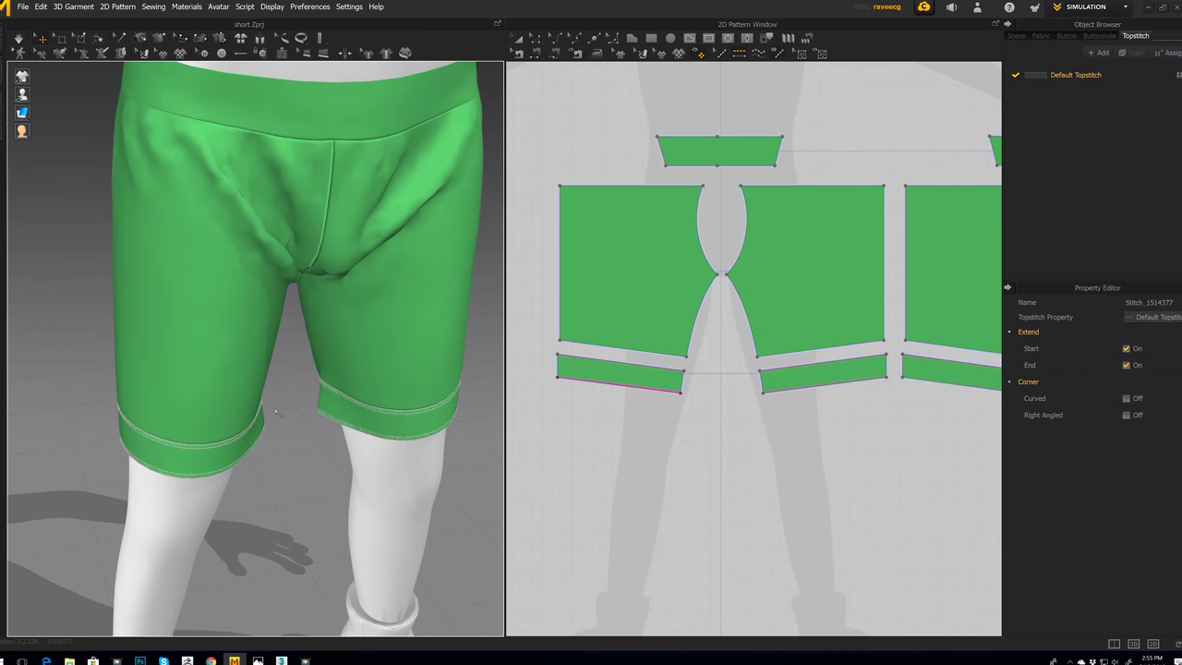
pyautogui.moveTo(330, 375); pyautogui.dragTo(351, 359, button='middle')
pyautogui.scroll(6, 360, 336)
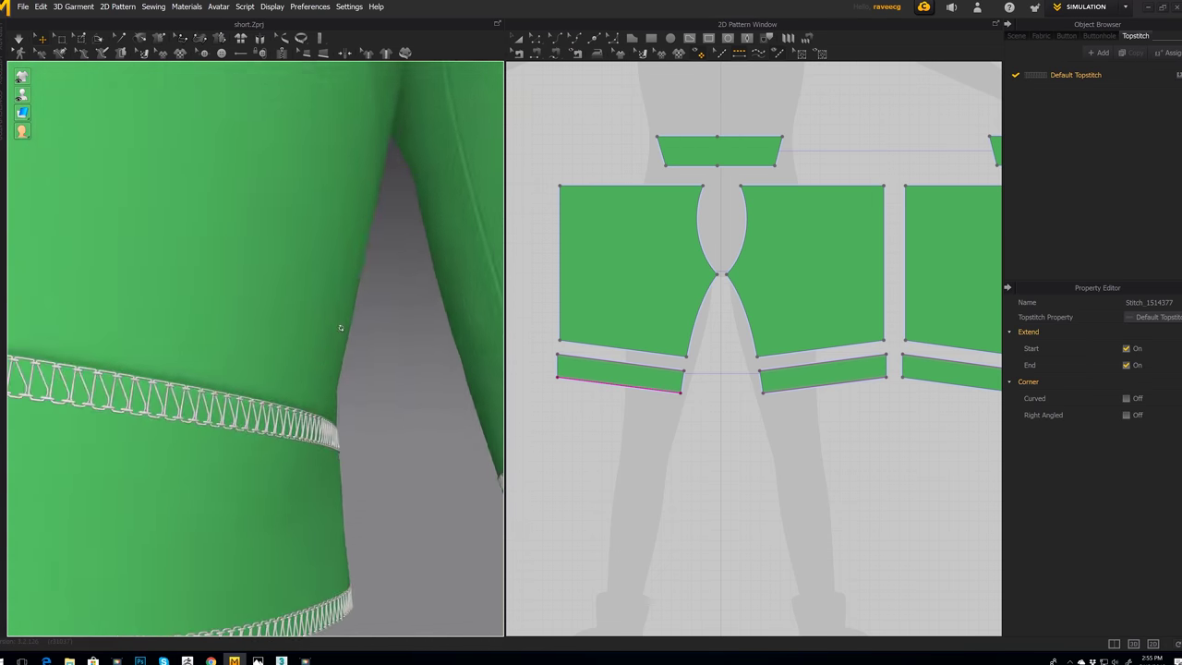
pyautogui.scroll(-3, 341, 327)
pyautogui.moveTo(340, 327); pyautogui.dragTo(325, 343, button='right')
# Step: Add topstitching along the inseam edge of the front shorts panel and inspect it on the avatar
pyautogui.moveTo(849, 292); pyautogui.dragTo(841, 304, button='middle')
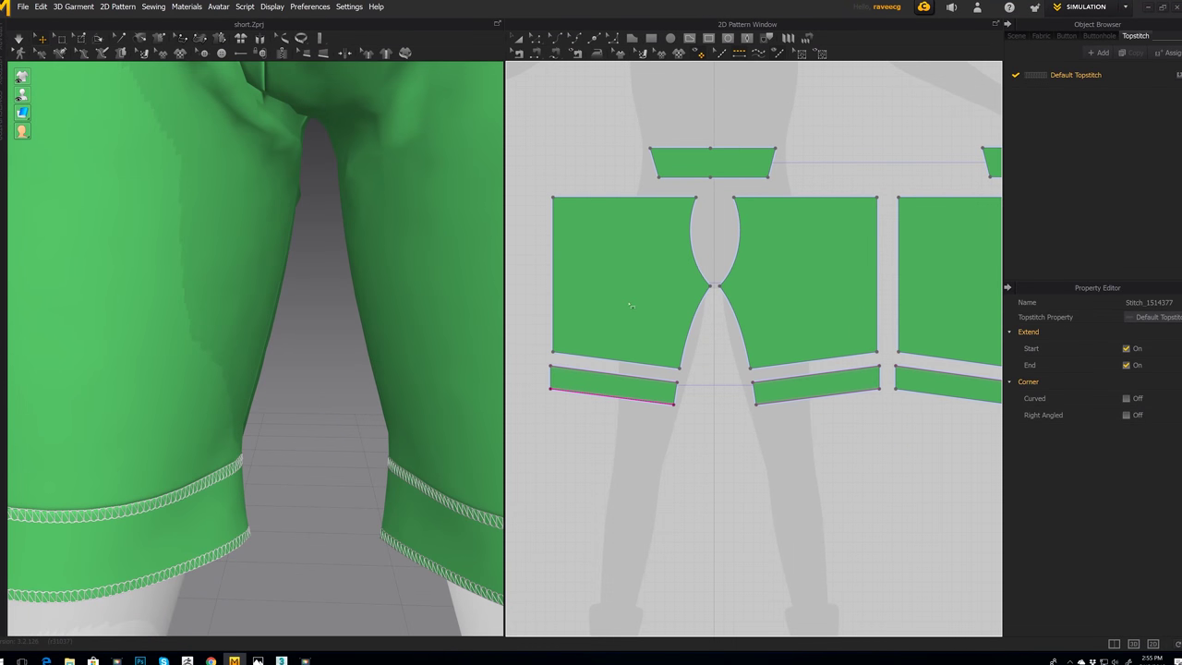
pyautogui.click(692, 327)
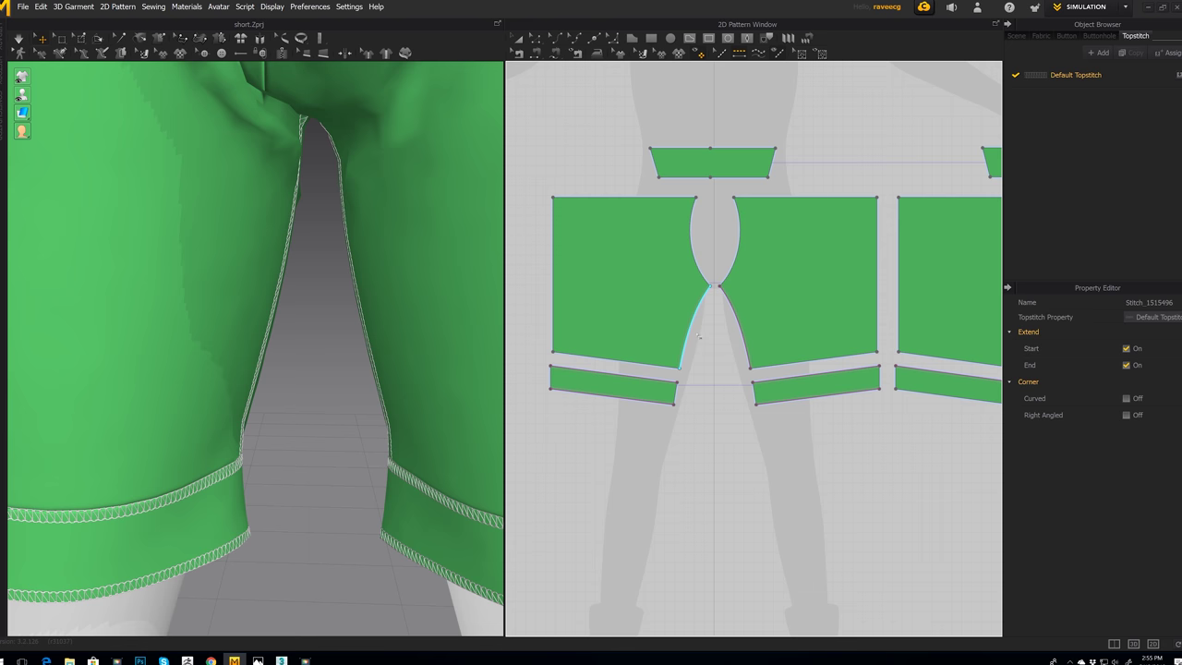
pyautogui.moveTo(329, 348); pyautogui.dragTo(356, 329, button='right')
pyautogui.scroll(-5, 382, 350)
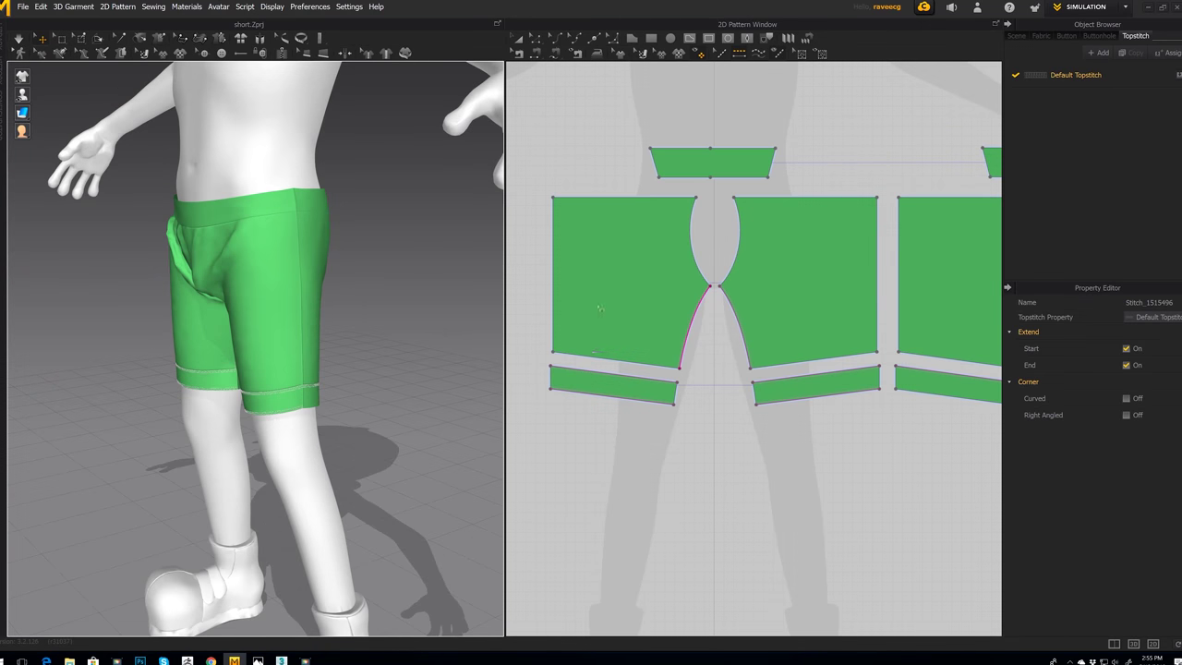
# Step: Add topstitching along the outer side edge of the front shorts panel and inspect the side seam on the avatar
pyautogui.click(554, 307)
pyautogui.scroll(3, 369, 291)
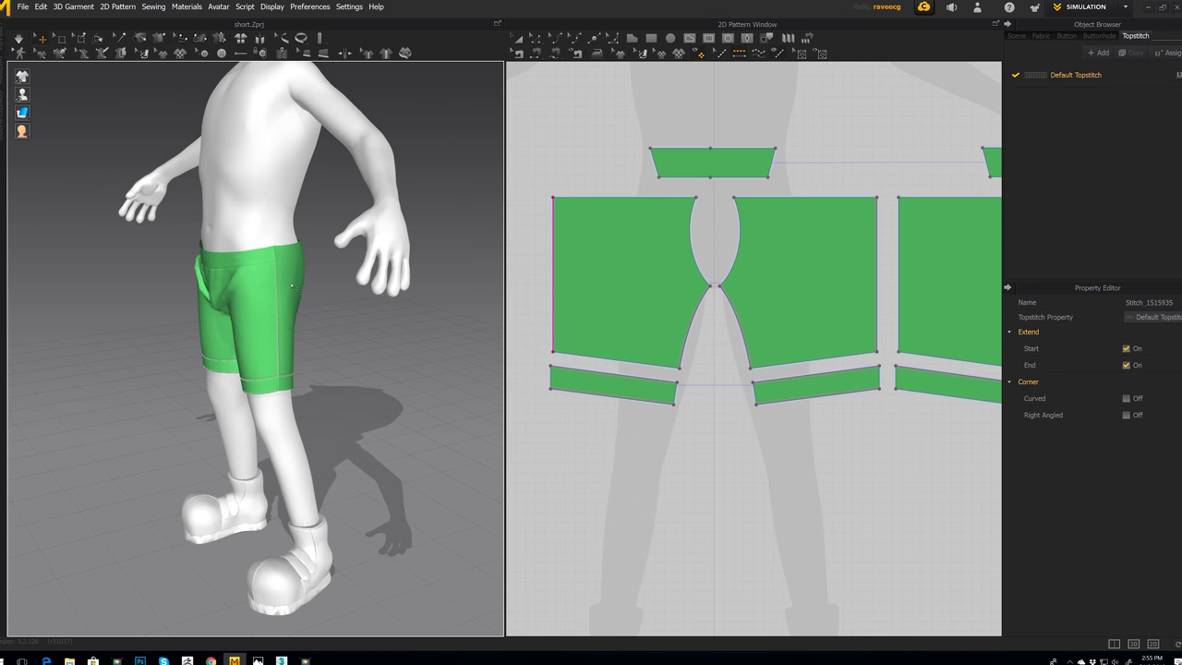
pyautogui.scroll(-6, 301, 374)
pyautogui.moveTo(387, 257); pyautogui.dragTo(378, 229, button='right')
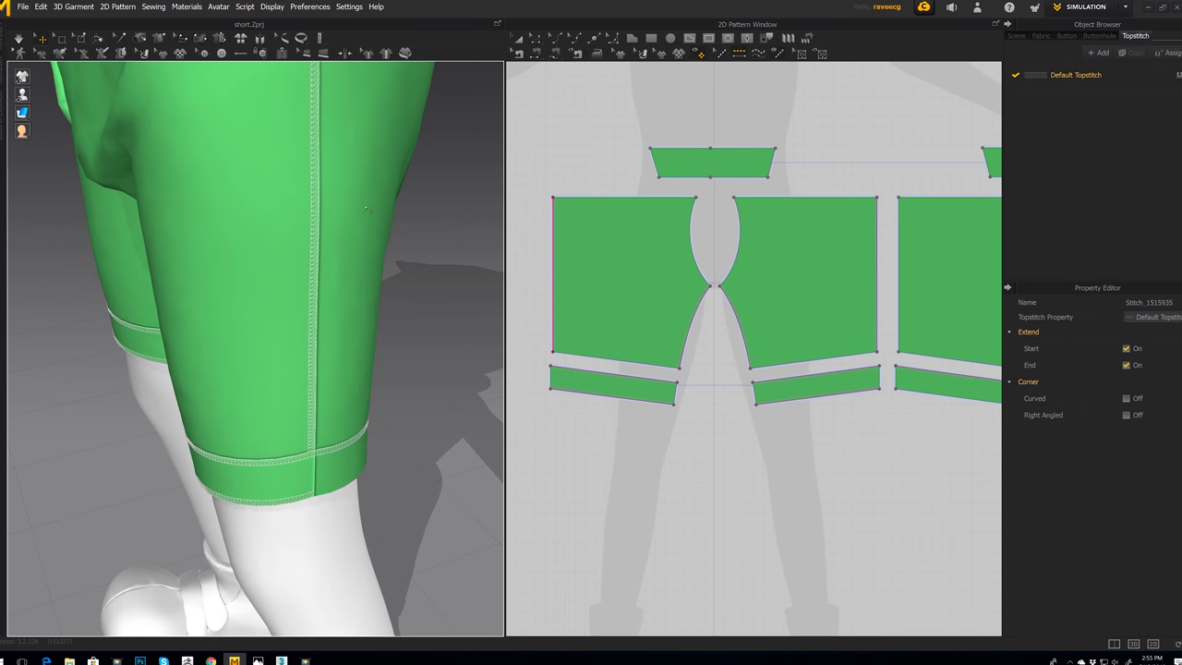
# Step: Add topstitching along the lower edge of the back hem band
pyautogui.moveTo(756, 393); pyautogui.dragTo(527, 359, button='middle')
pyautogui.moveTo(784, 379); pyautogui.dragTo(741, 377, button='middle')
pyautogui.scroll(-3, 741, 377)
pyautogui.scroll(3, 878, 362)
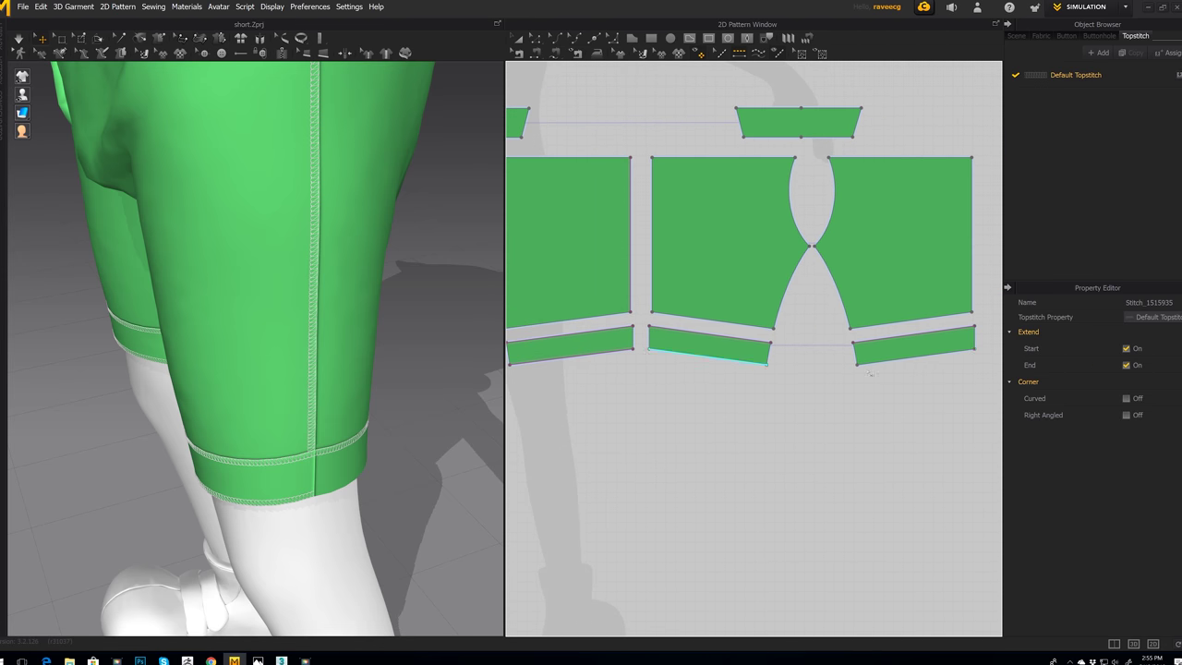
pyautogui.click(926, 359)
pyautogui.moveTo(335, 323); pyautogui.dragTo(351, 370, button='middle')
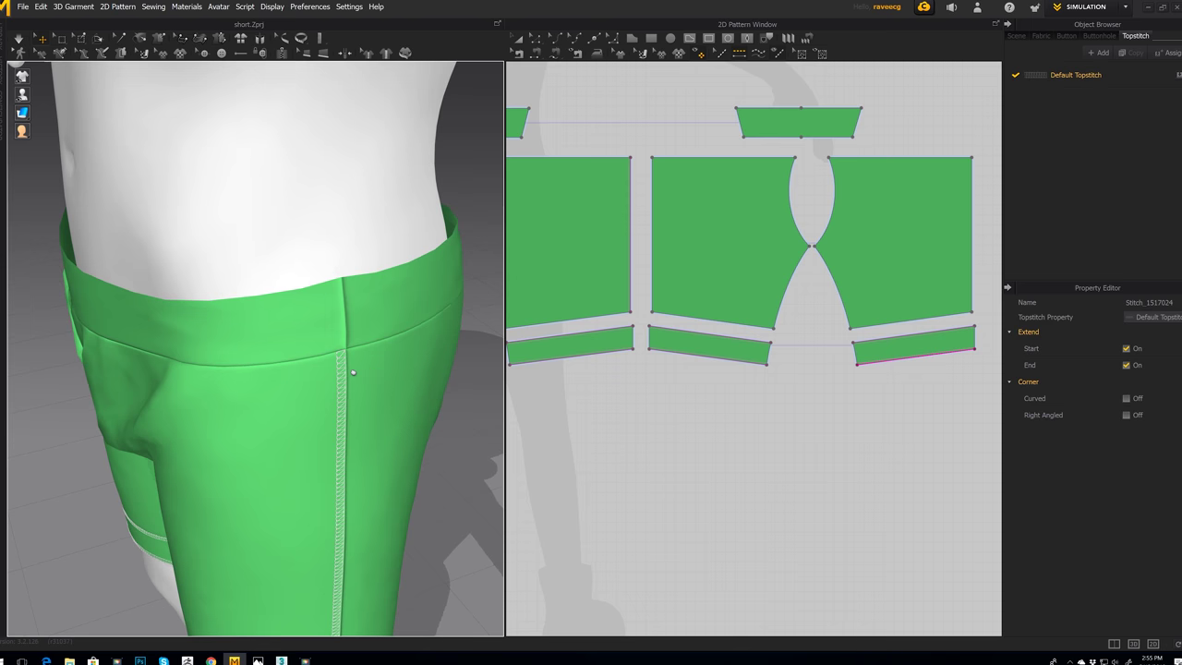
# Step: Add topstitching along the lower edge of the front waistband instead of the front panel's top edge
pyautogui.moveTo(610, 244); pyautogui.dragTo(716, 364, button='middle')
pyautogui.click(674, 280)
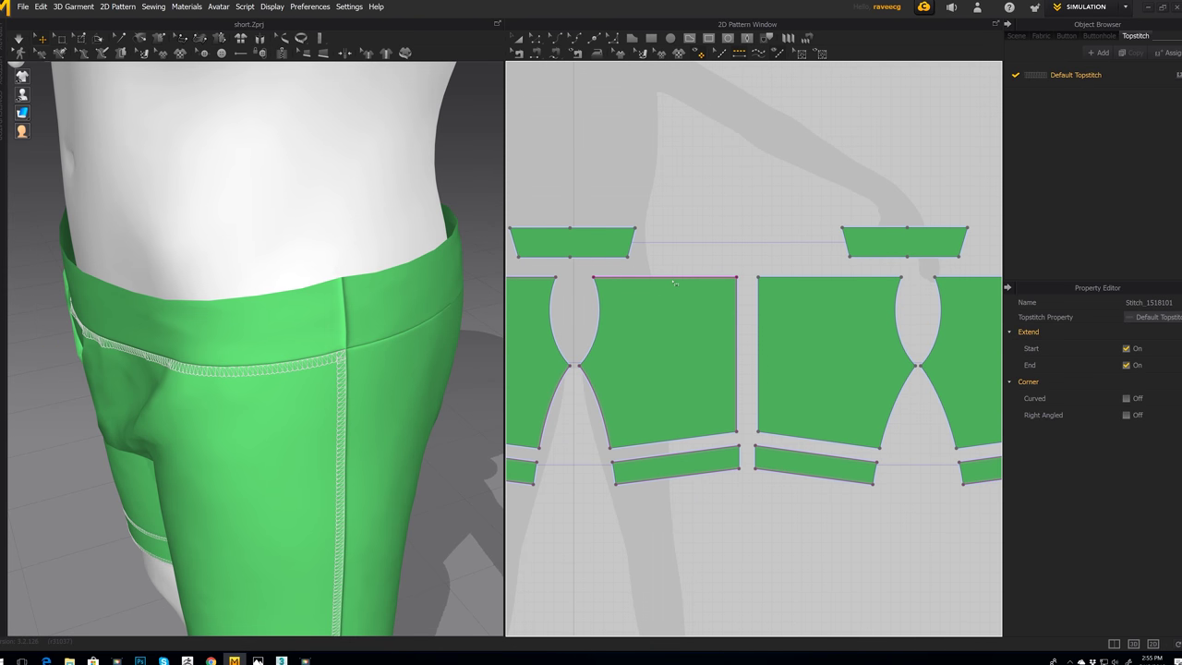
pyautogui.click(610, 257)
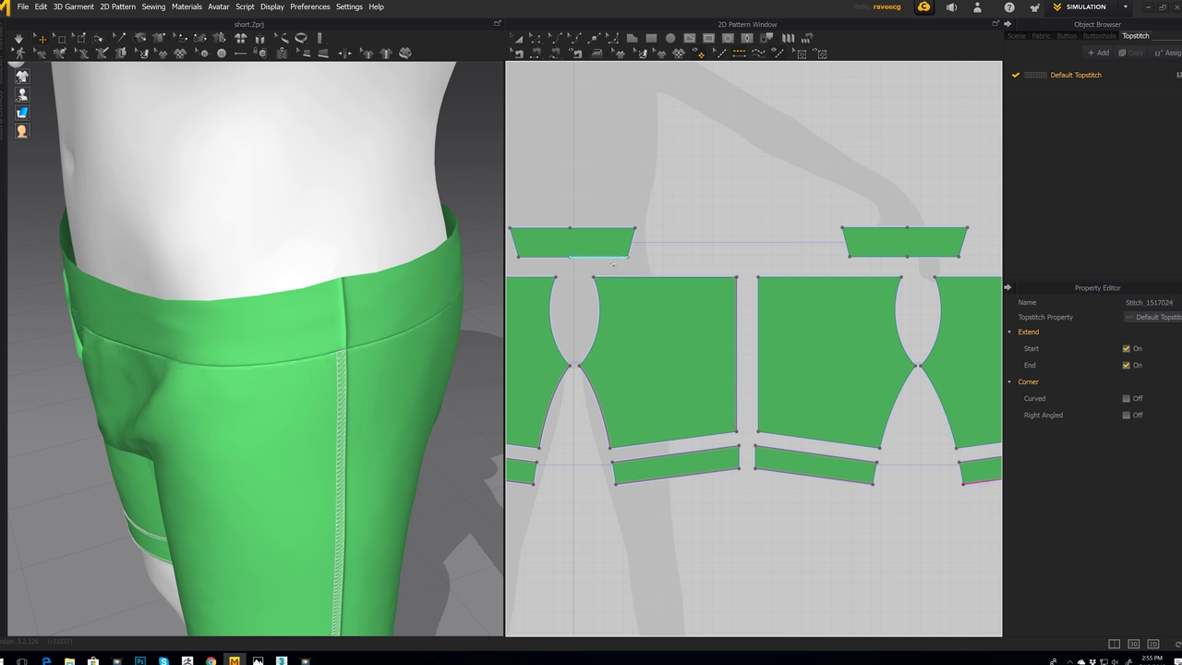
pyautogui.moveTo(278, 344); pyautogui.dragTo(343, 346, button='right')
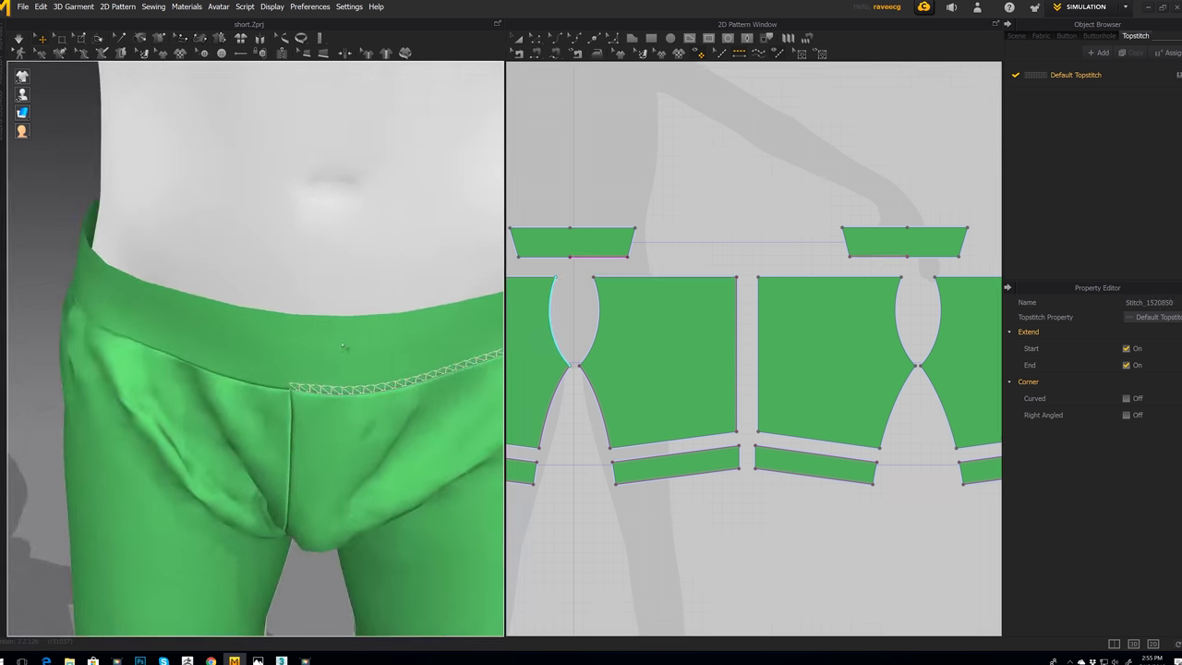
# Step: Add topstitching along both halves of the back waistband's lower edge and inspect it from behind
pyautogui.click(887, 260)
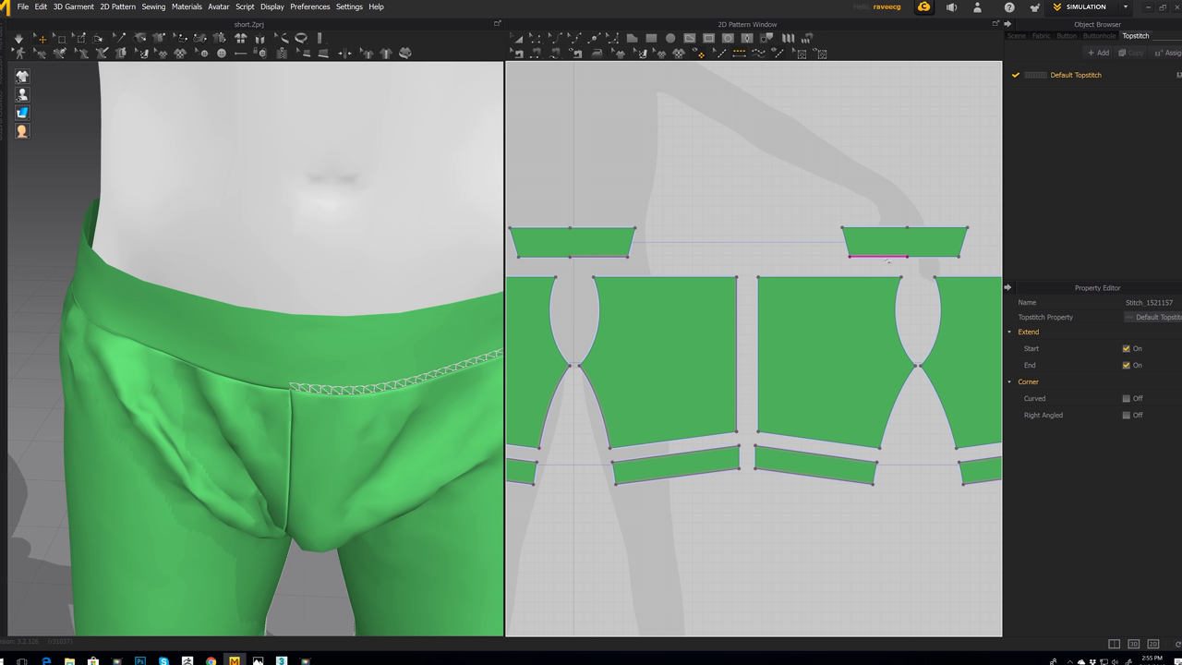
pyautogui.click(935, 258)
pyautogui.moveTo(272, 285); pyautogui.dragTo(355, 289, button='right')
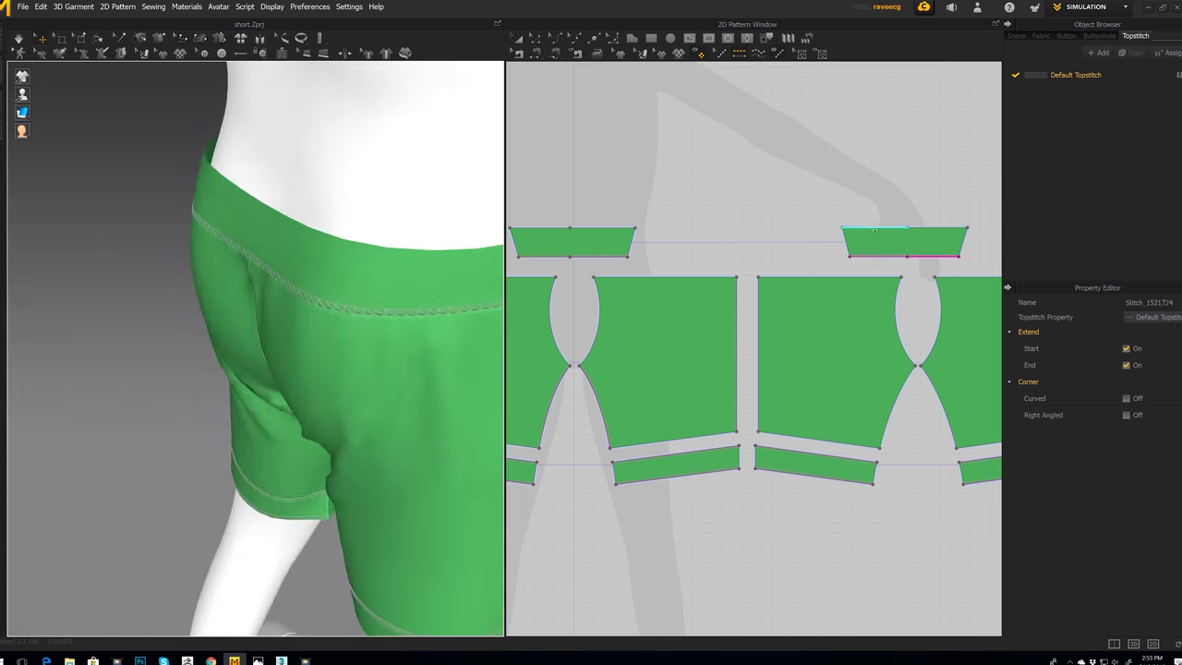
# Step: Add topstitching along the upper edges of the back and front waistbands
pyautogui.click(937, 230)
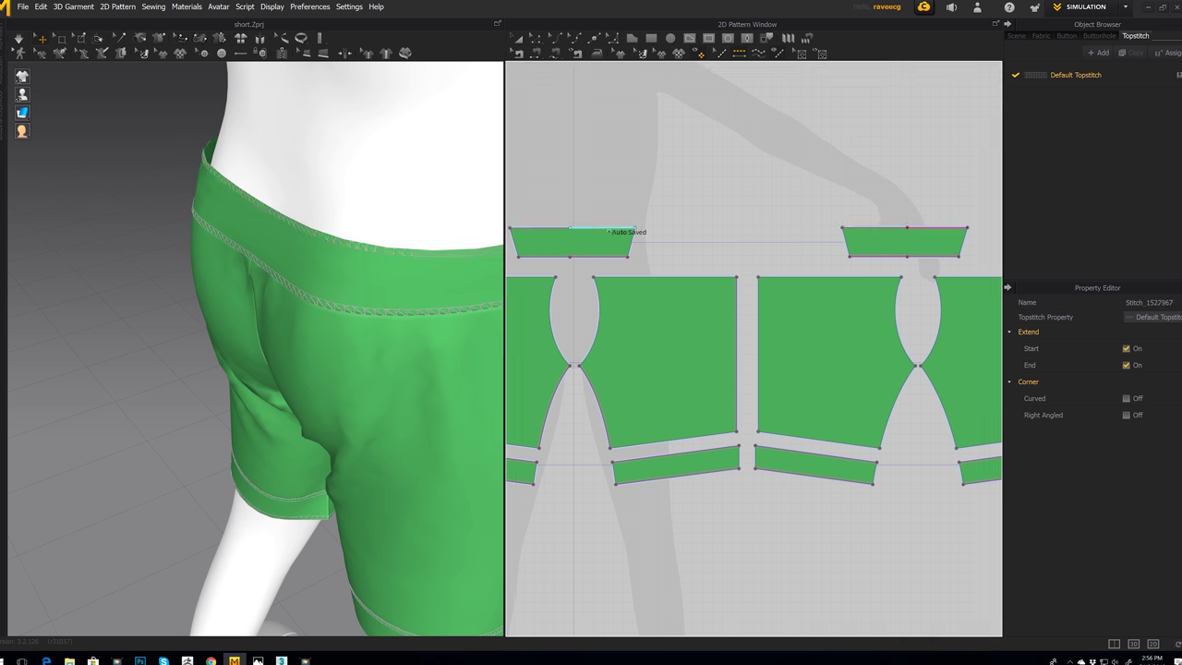
pyautogui.click(555, 230)
pyautogui.click(554, 230)
# Step: Inspect the stitching on the waistband and leg hems from the front and back of the avatar
pyautogui.moveTo(362, 298); pyautogui.dragTo(314, 308, button='right')
pyautogui.scroll(3, 259, 314)
pyautogui.scroll(-3, 262, 315)
pyautogui.scroll(5, 622, 335)
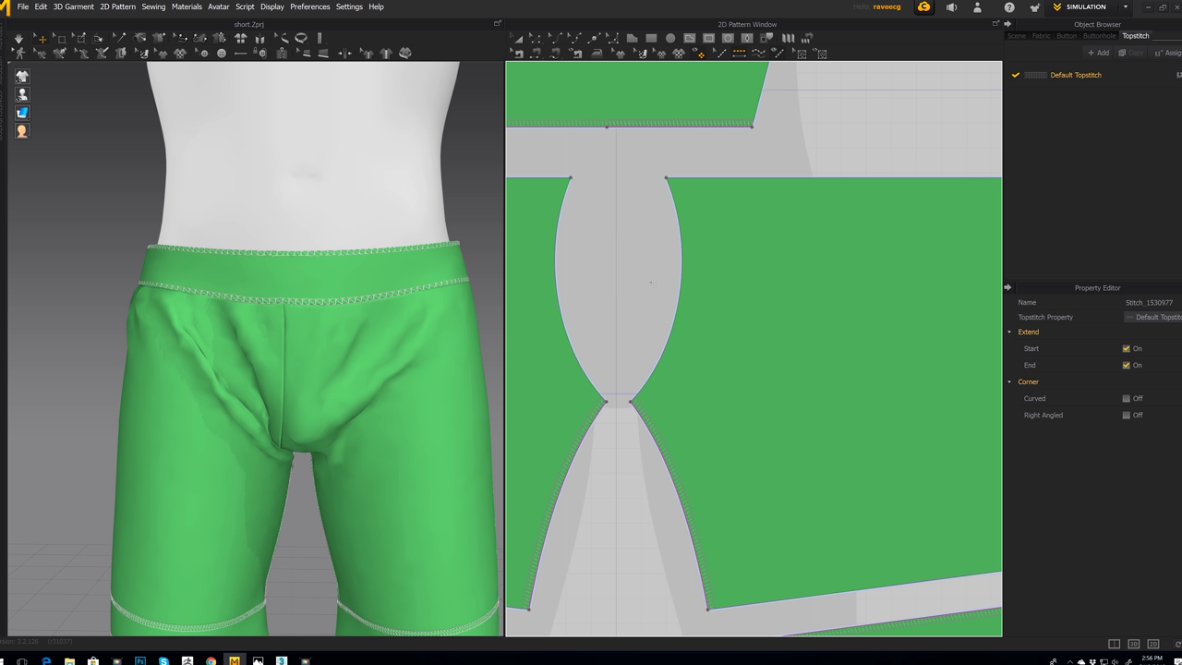
pyautogui.moveTo(367, 458); pyautogui.dragTo(336, 398, button='middle')
pyautogui.moveTo(335, 398)
pyautogui.mouseDown(button='right')
pyautogui.moveTo(370, 388)
pyautogui.moveTo(231, 411)
pyautogui.moveTo(319, 415)
pyautogui.mouseUp(button='right')
pyautogui.scroll(-5, 319, 415)
pyautogui.moveTo(162, 399)
pyautogui.mouseDown(button='right')
pyautogui.moveTo(242, 381)
pyautogui.moveTo(195, 373)
pyautogui.moveTo(268, 383)
pyautogui.moveTo(138, 422)
pyautogui.moveTo(185, 397)
pyautogui.mouseUp(button='right')
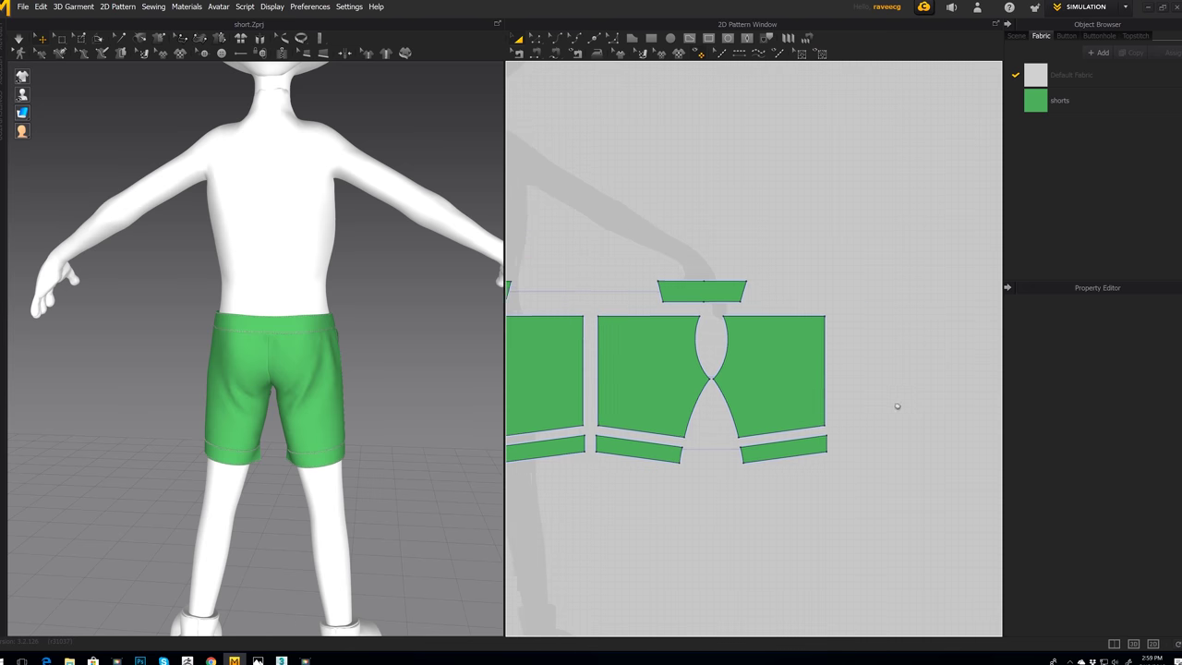
# Step: Draw an internal square of about 5.4 cm per side inside the outer back shorts panel
pyautogui.scroll(-3, 878, 409)
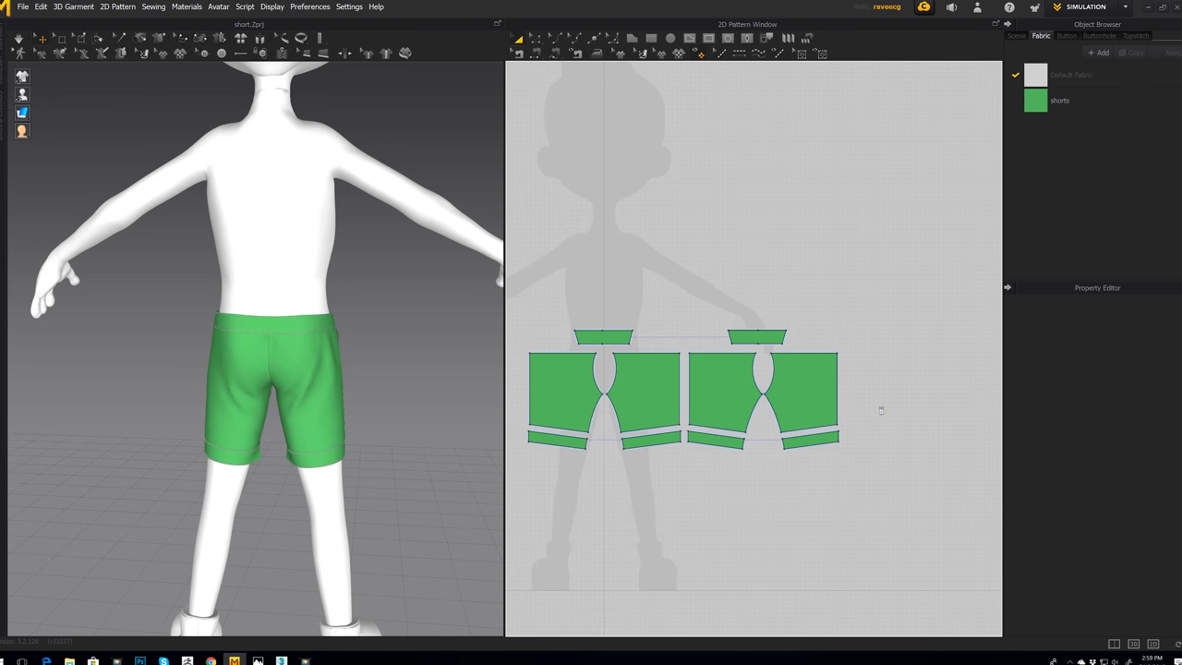
pyautogui.scroll(4, 878, 409)
pyautogui.click(714, 359)
pyautogui.scroll(3, 714, 360)
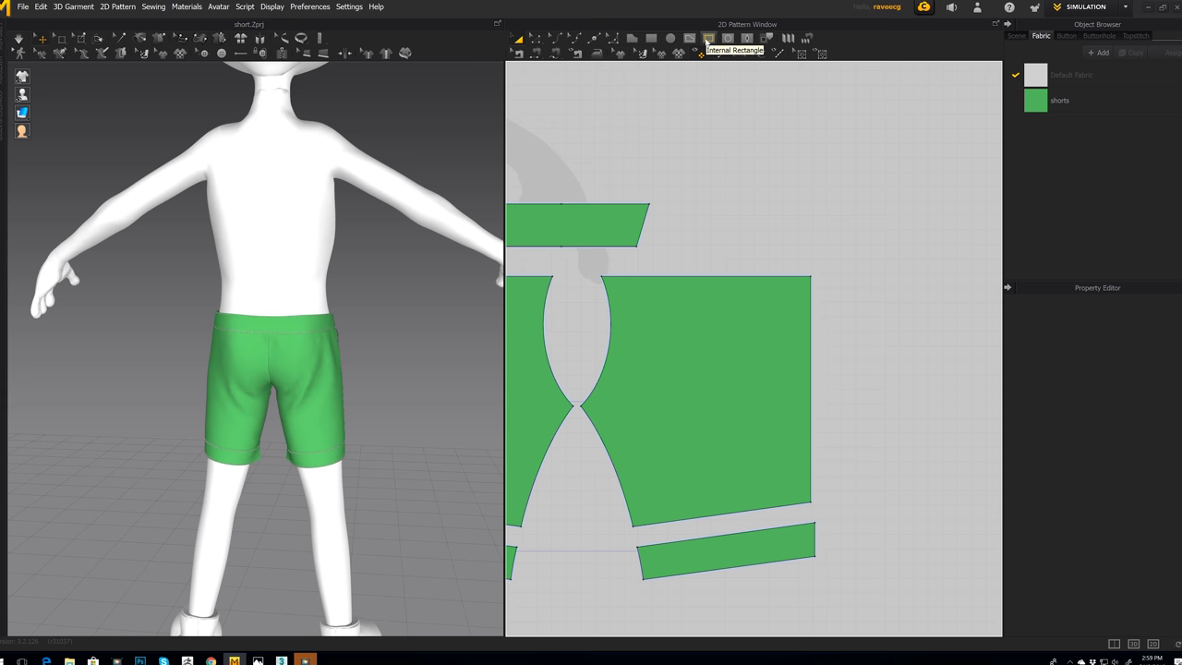
pyautogui.click(705, 41)
pyautogui.moveTo(673, 330)
pyautogui.mouseDown()
pyautogui.moveTo(755, 404)
pyautogui.moveTo(756, 389)
pyautogui.mouseUp()
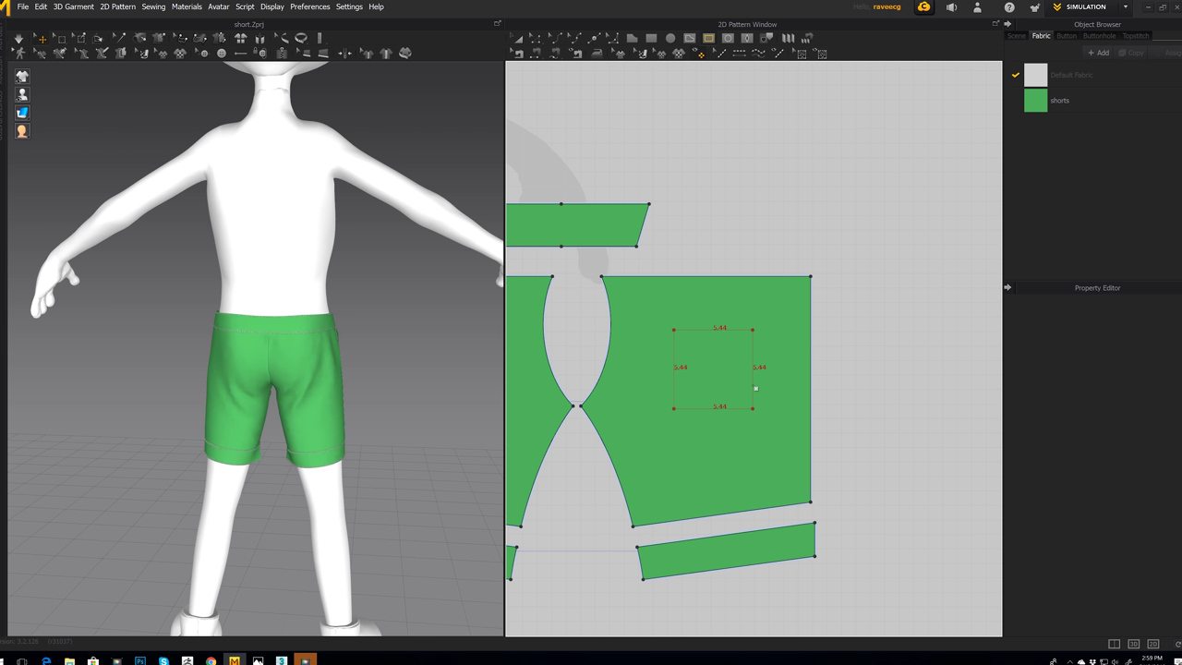
# Step: Move the square internal pocket shape on the back shorts panel upward, closer to the waistband
pyautogui.moveTo(756, 389); pyautogui.dragTo(755, 389)
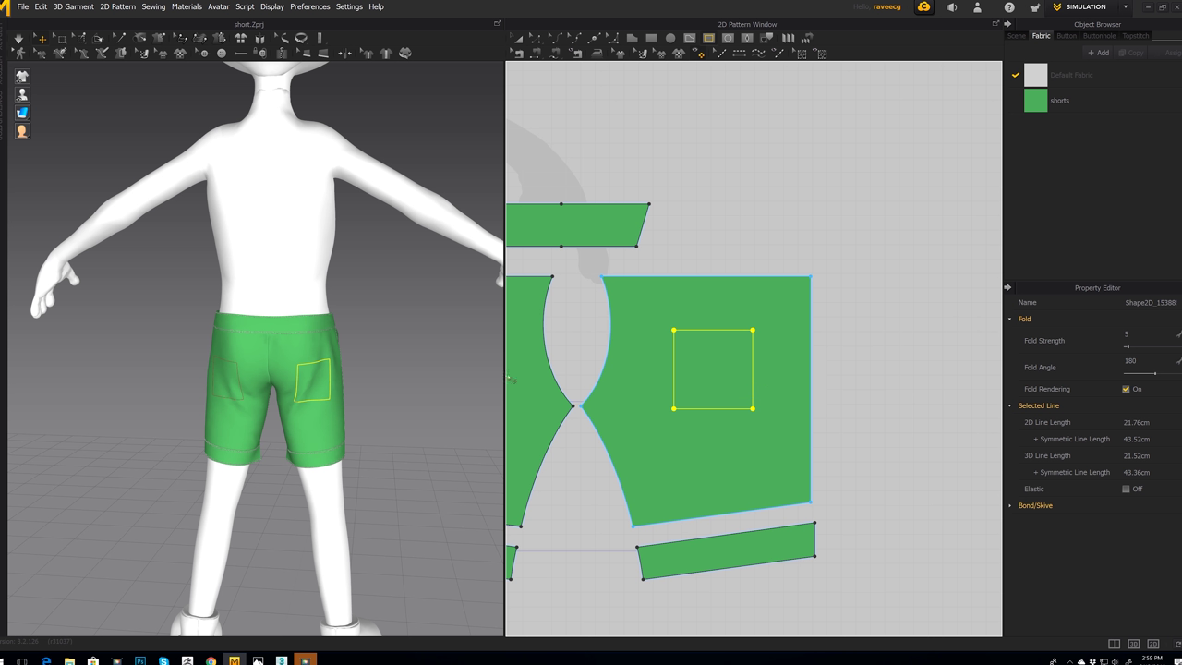
pyautogui.click(534, 40)
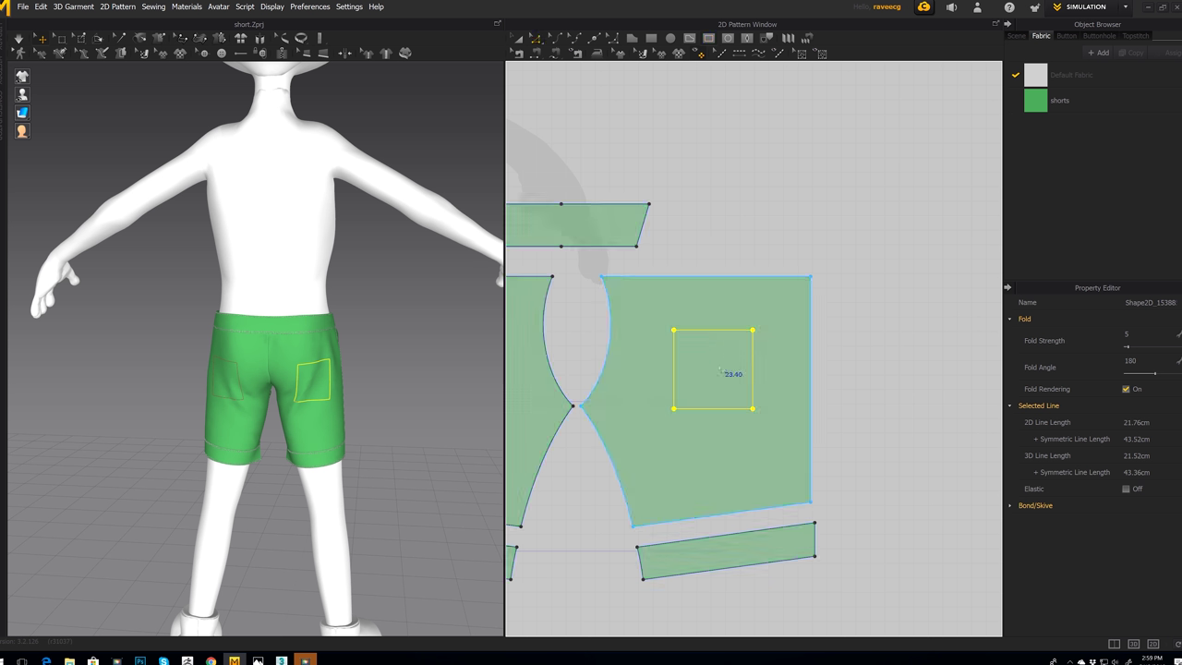
pyautogui.click(518, 39)
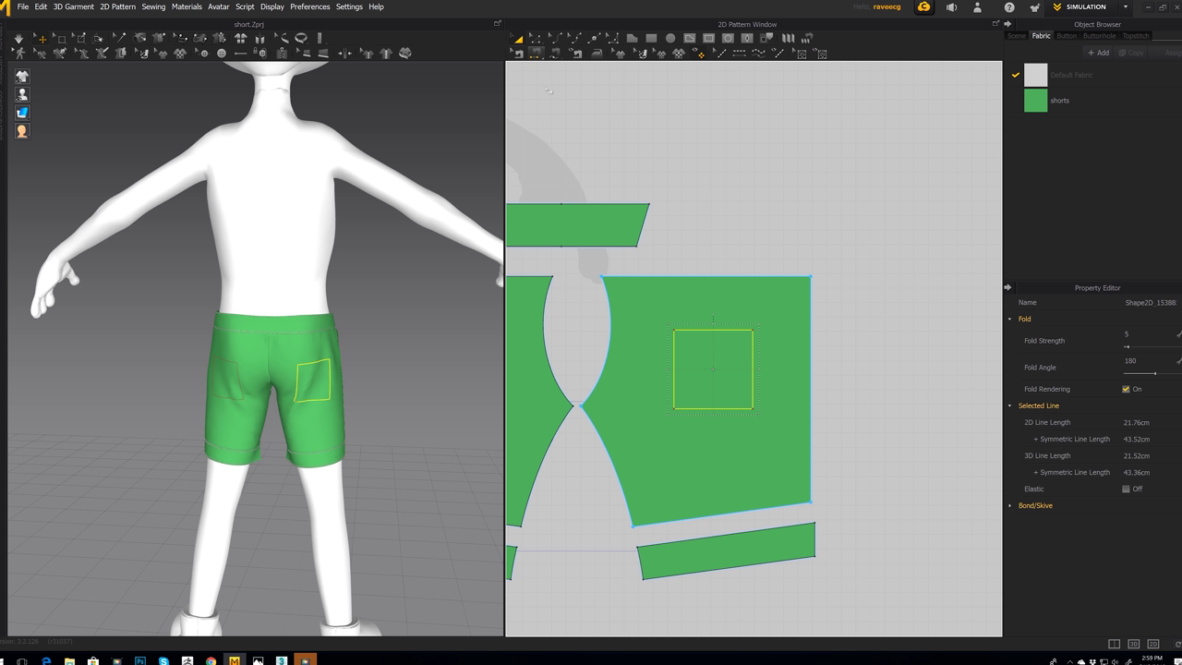
pyautogui.scroll(5, 461, 386)
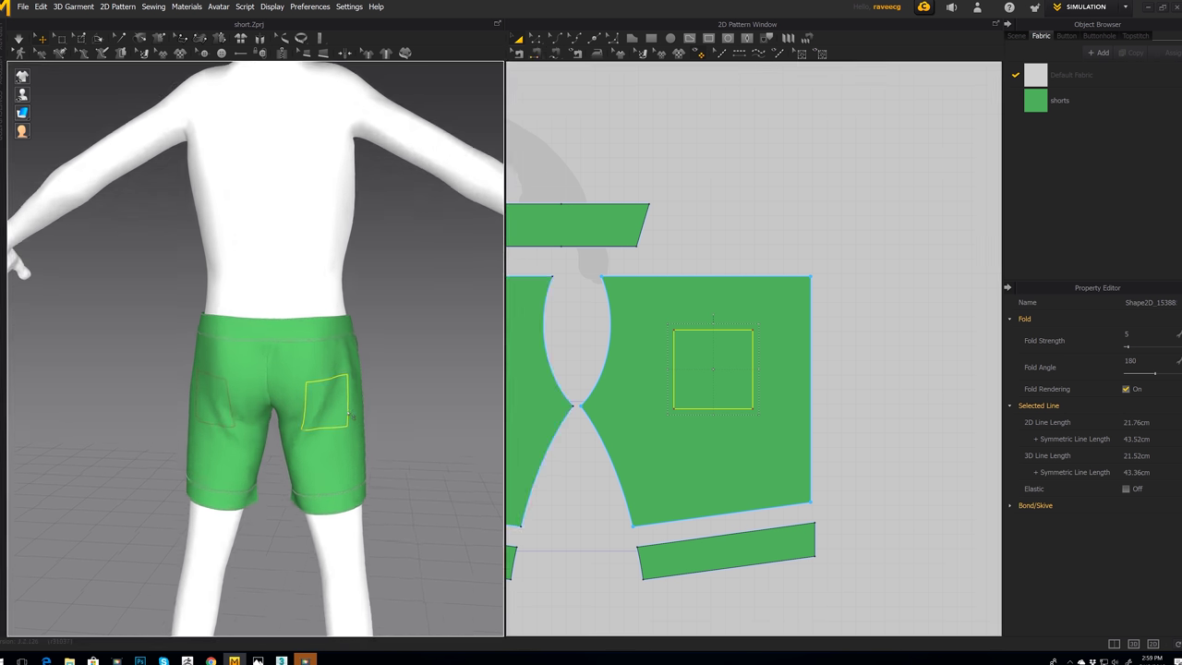
pyautogui.moveTo(723, 351); pyautogui.dragTo(724, 318)
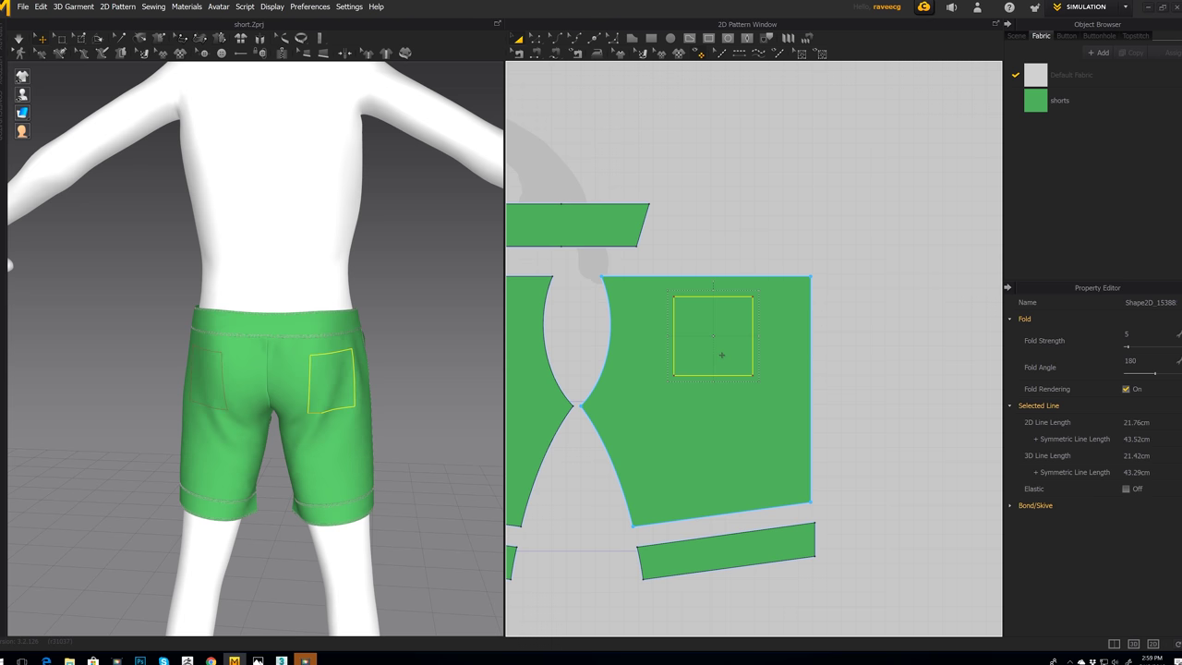
pyautogui.moveTo(419, 389)
pyautogui.mouseDown(button='right')
pyautogui.moveTo(485, 395)
pyautogui.moveTo(402, 407)
pyautogui.mouseUp(button='right')
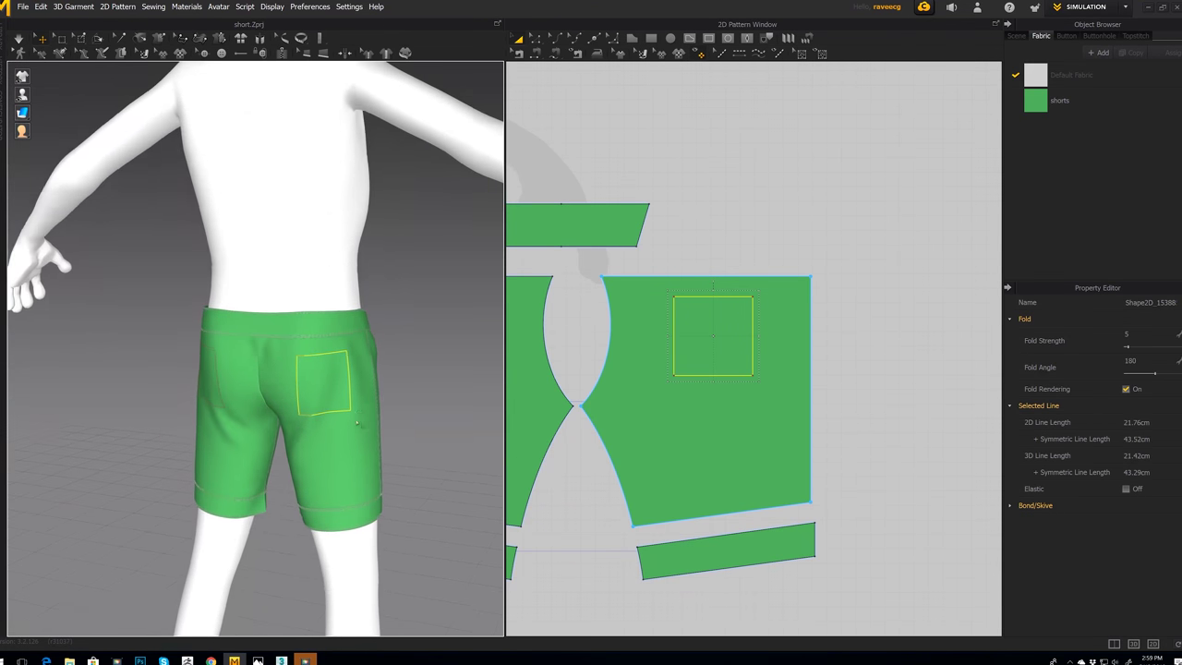
pyautogui.scroll(1, 361, 444)
pyautogui.scroll(2, 362, 443)
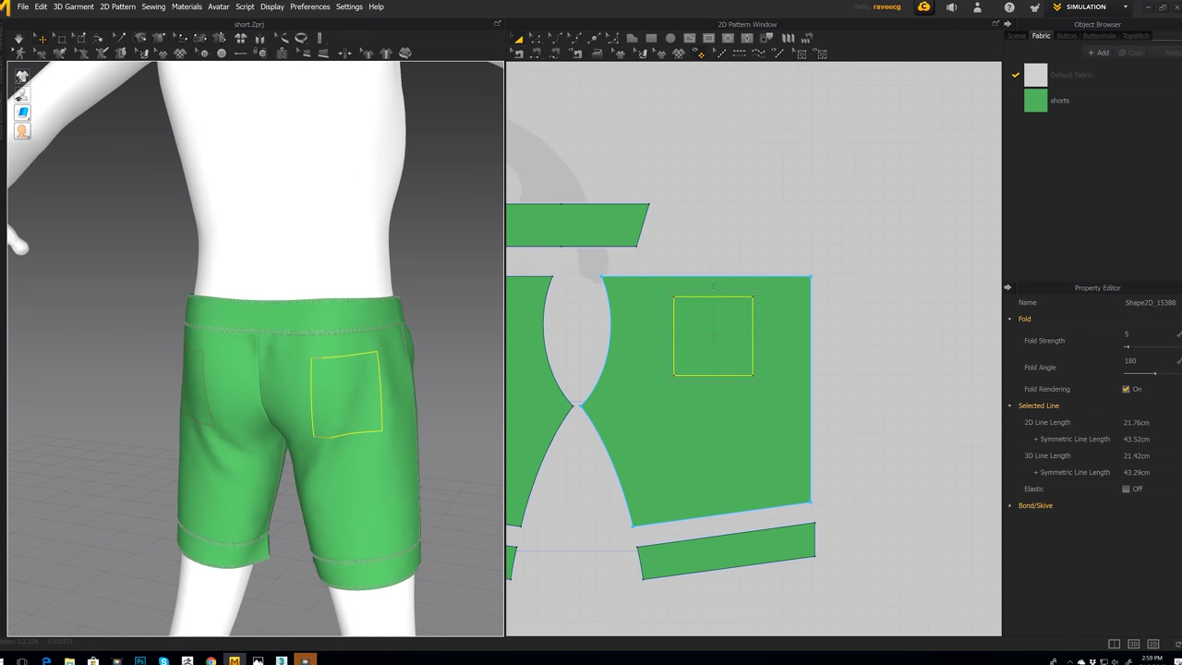
# Step: Split the bottom edge of the square pocket shape uniformly into two equal segments
pyautogui.click(536, 40)
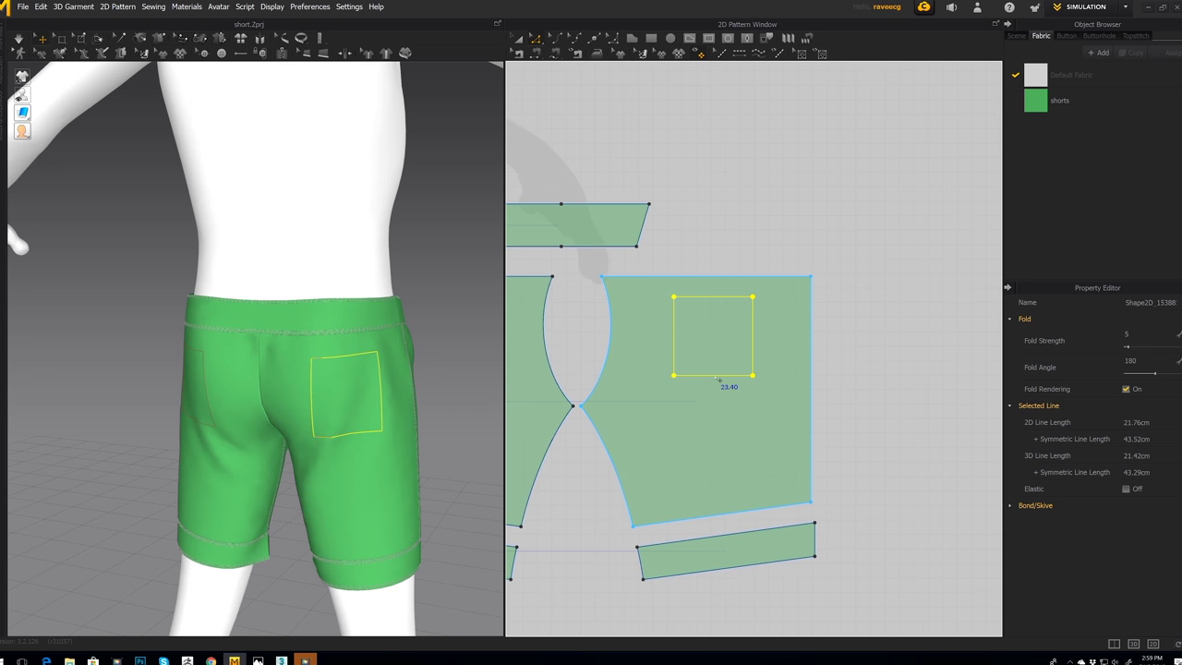
pyautogui.click(719, 376)
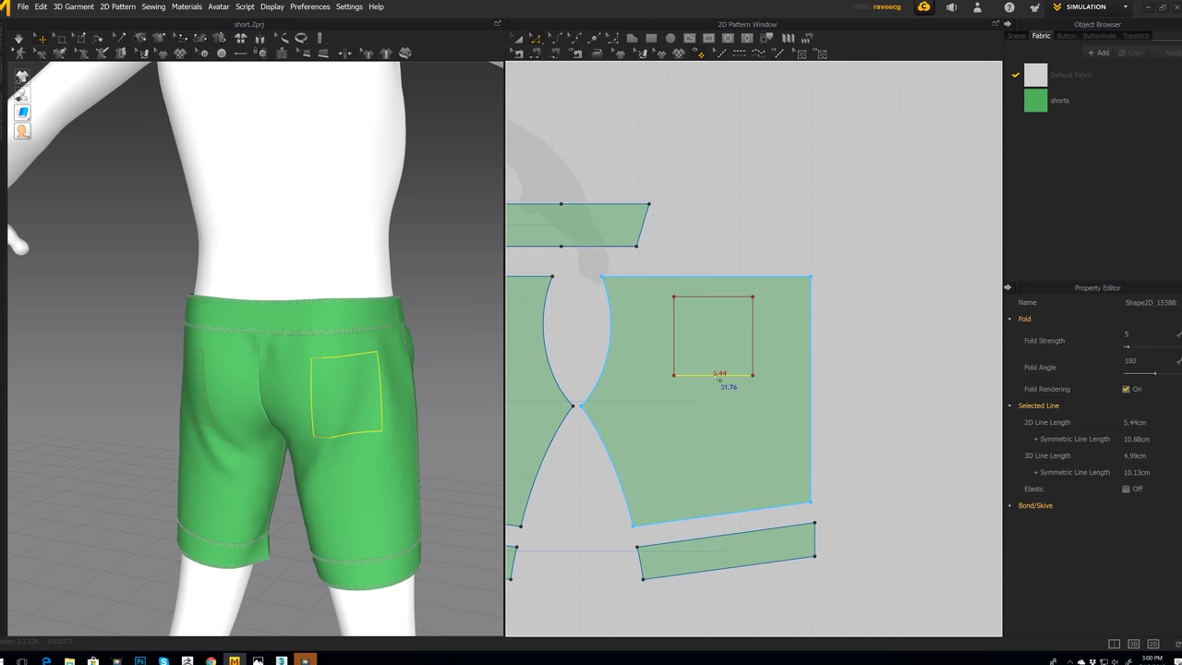
pyautogui.rightClick(717, 377)
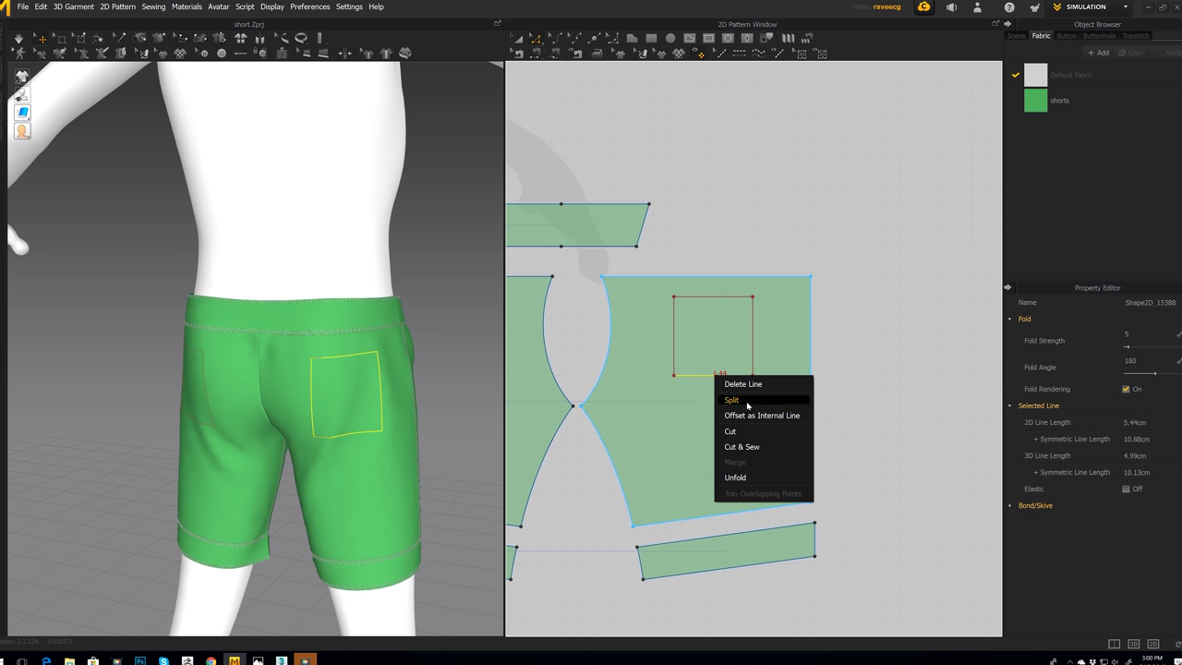
pyautogui.click(748, 400)
pyautogui.click(527, 346)
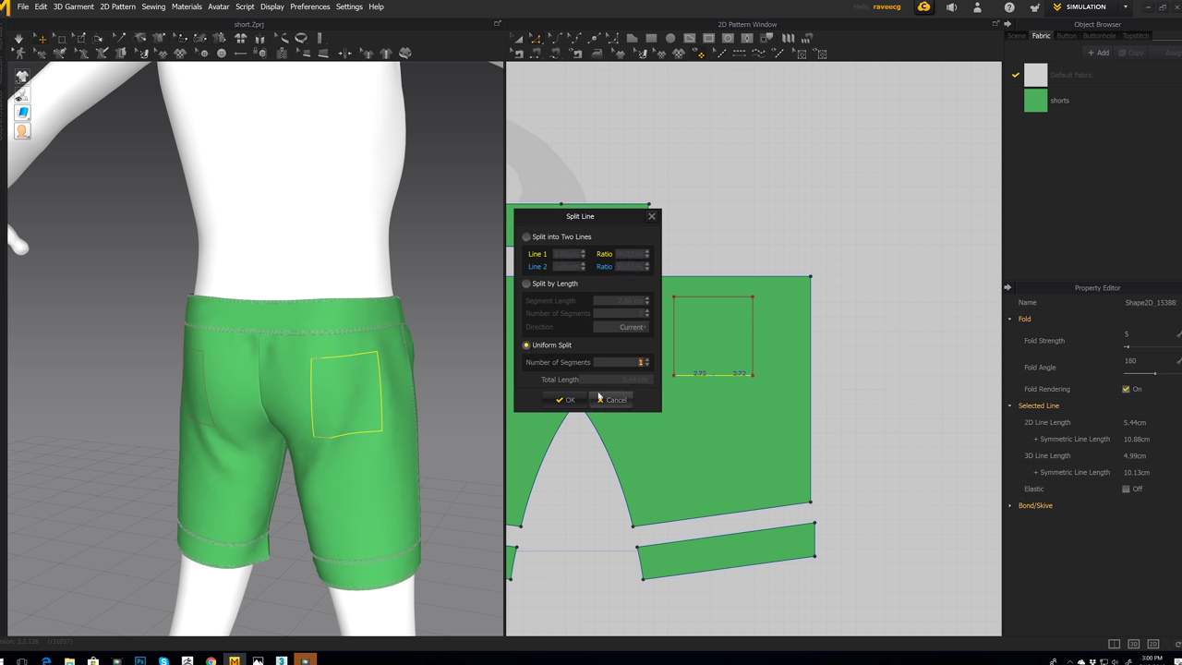
pyautogui.click(566, 400)
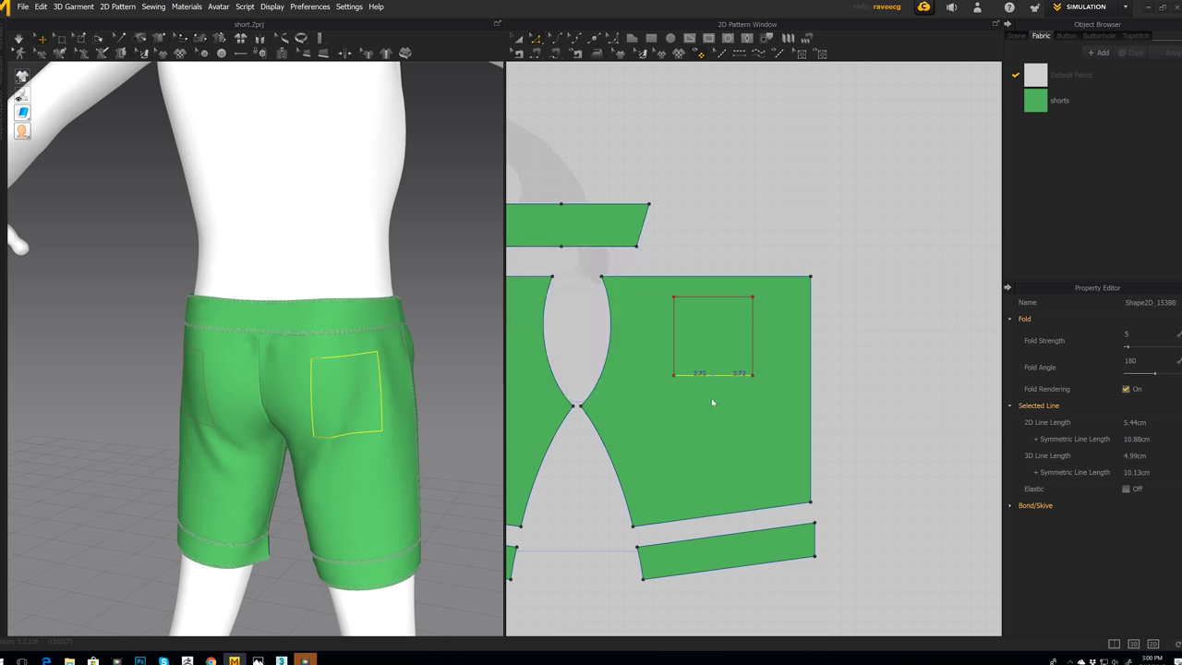
pyautogui.click(713, 403)
# Step: Raise both bottom corners of the pocket shape evenly so its lower edge forms a centred point
pyautogui.scroll(3, 702, 404)
pyautogui.scroll(-1, 684, 406)
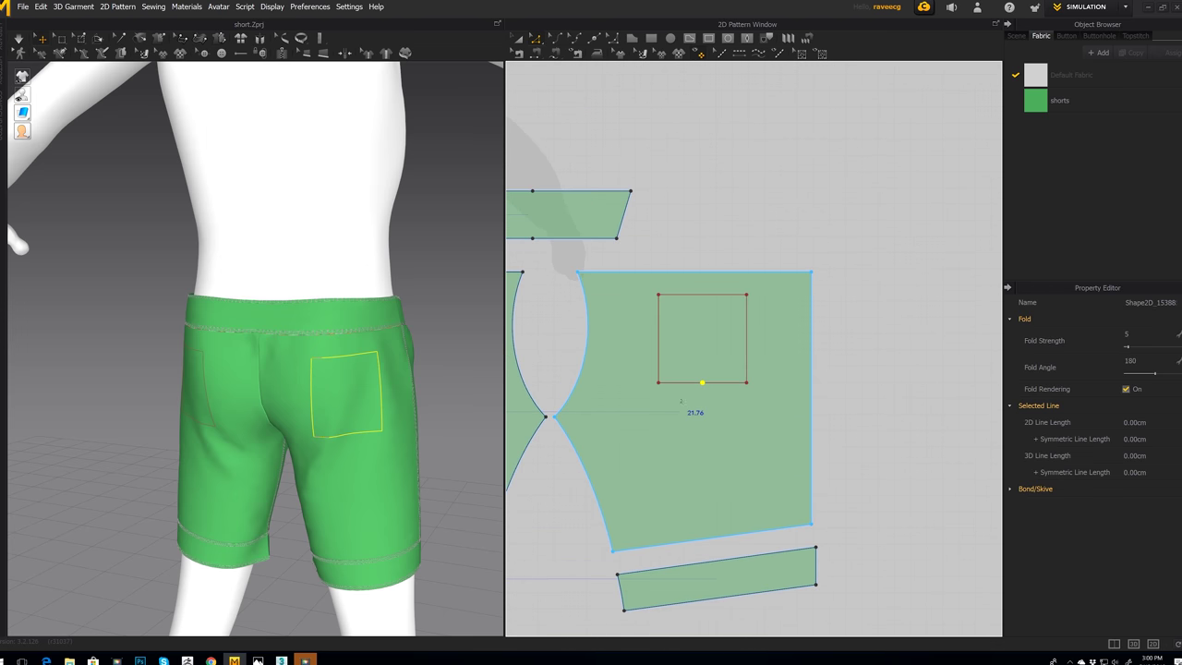
pyautogui.click(659, 379)
pyautogui.click(659, 383)
pyautogui.moveTo(750, 386); pyautogui.dragTo(747, 352)
pyautogui.moveTo(416, 392); pyautogui.dragTo(497, 403, button='right')
pyautogui.moveTo(365, 398); pyautogui.dragTo(273, 407, button='right')
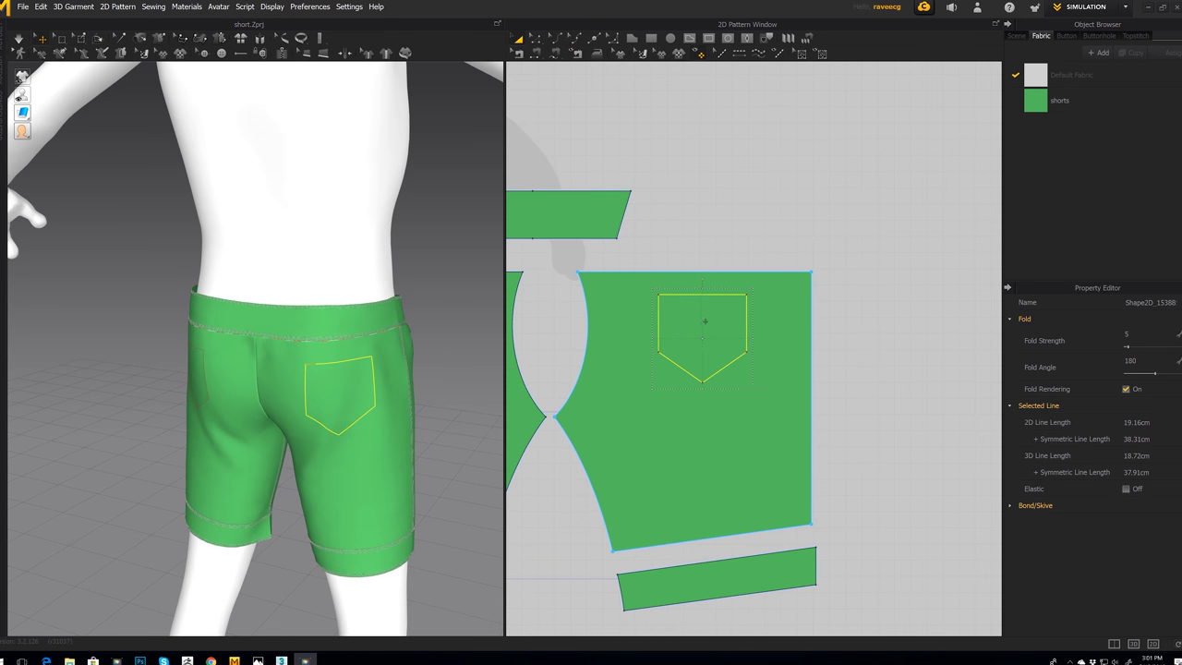
# Step: Clone the pointed pocket outline as a separate pattern and place it beside the back shorts panel
pyautogui.rightClick(704, 321)
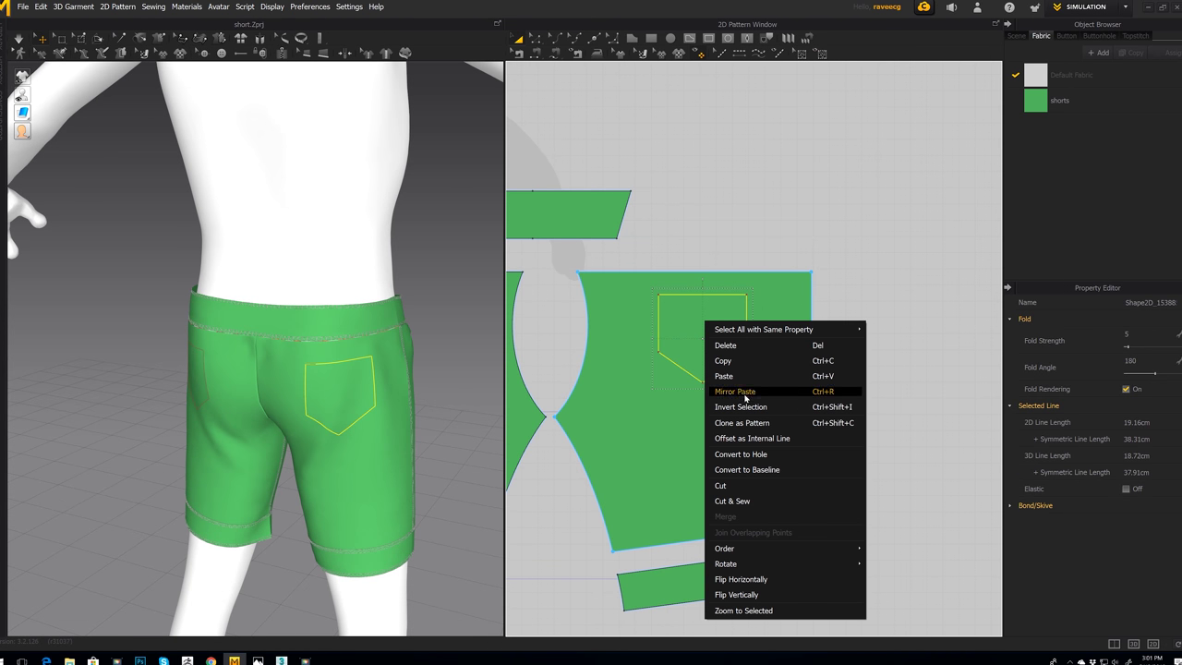
pyautogui.click(737, 423)
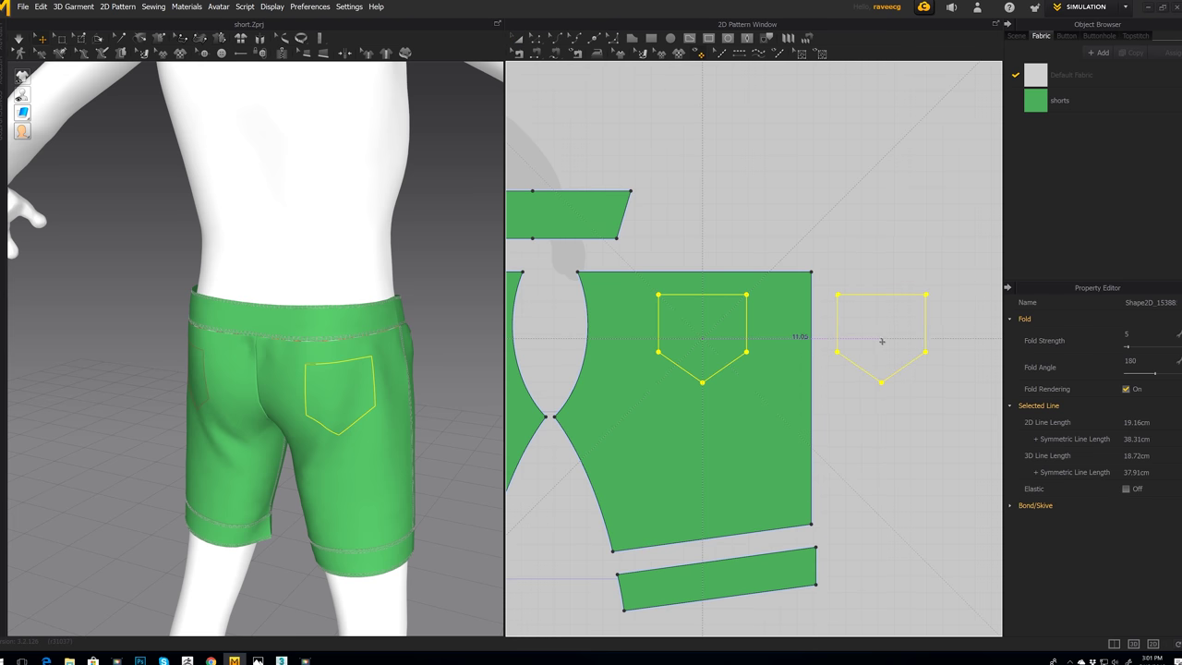
pyautogui.click(945, 387)
pyautogui.scroll(2, 855, 408)
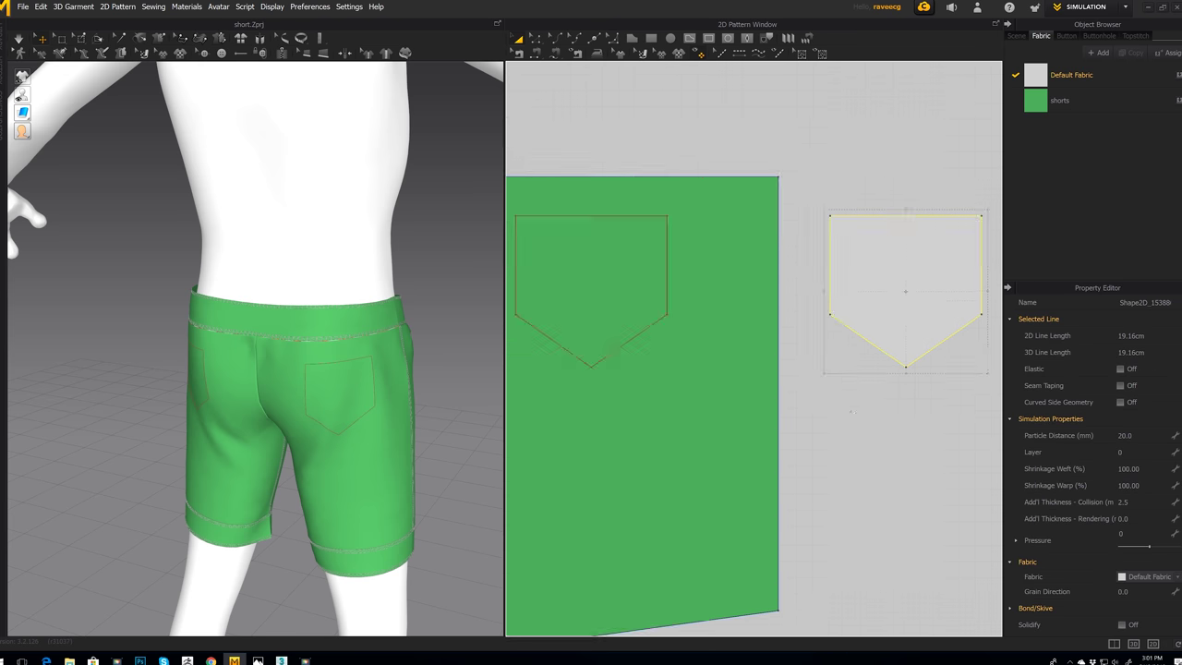
pyautogui.scroll(-6, 822, 432)
pyautogui.moveTo(819, 430); pyautogui.dragTo(842, 425, button='middle')
pyautogui.scroll(2, 841, 425)
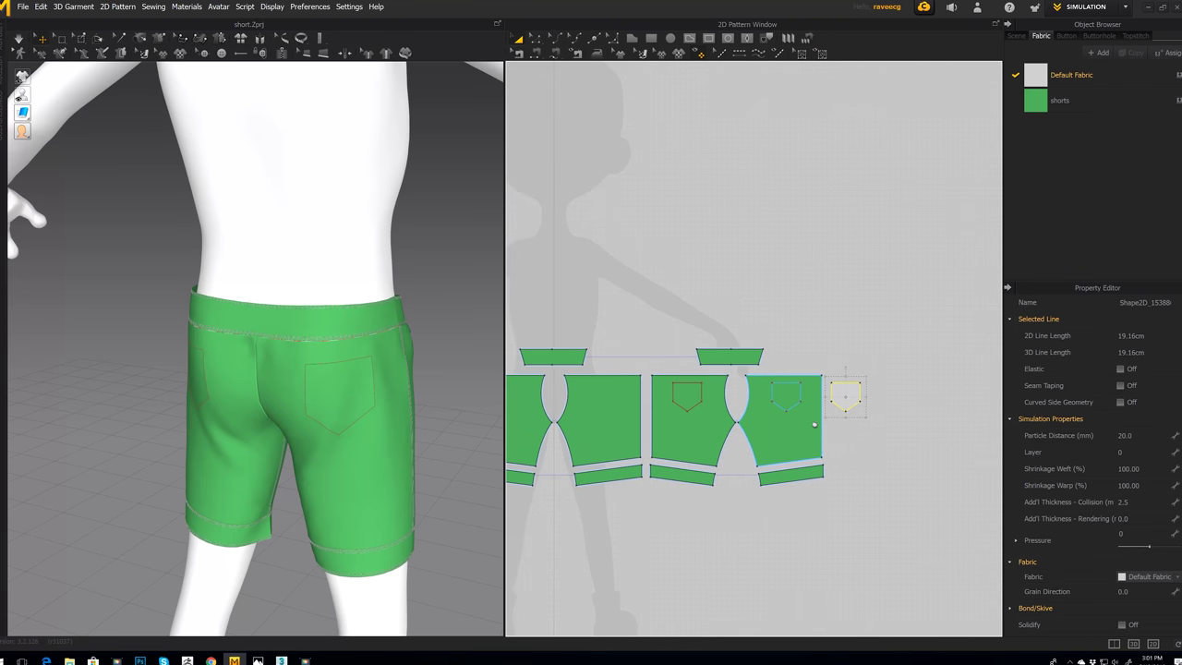
pyautogui.scroll(-3, 806, 406)
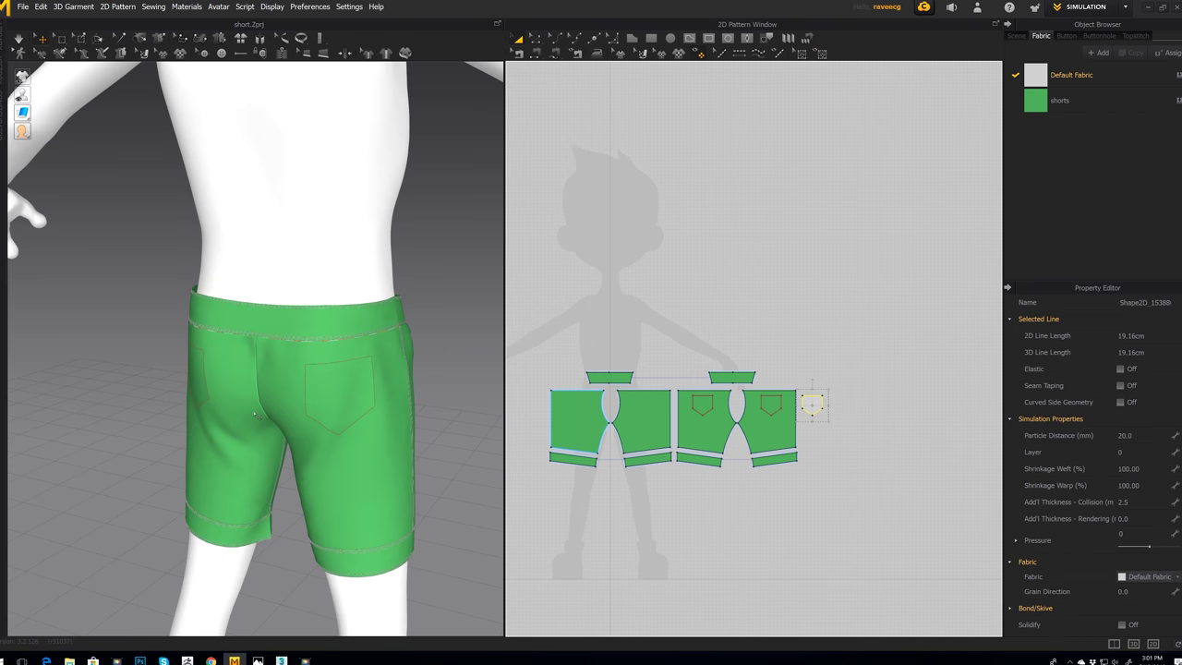
# Step: Position the cloned pocket pattern in 3D just behind the shorts, over the matching pocket outline on the avatar's back
pyautogui.scroll(-5, 120, 386)
pyautogui.moveTo(119, 386); pyautogui.dragTo(158, 397, button='right')
pyautogui.moveTo(158, 397); pyautogui.dragTo(243, 395, button='middle')
pyautogui.click(97, 342)
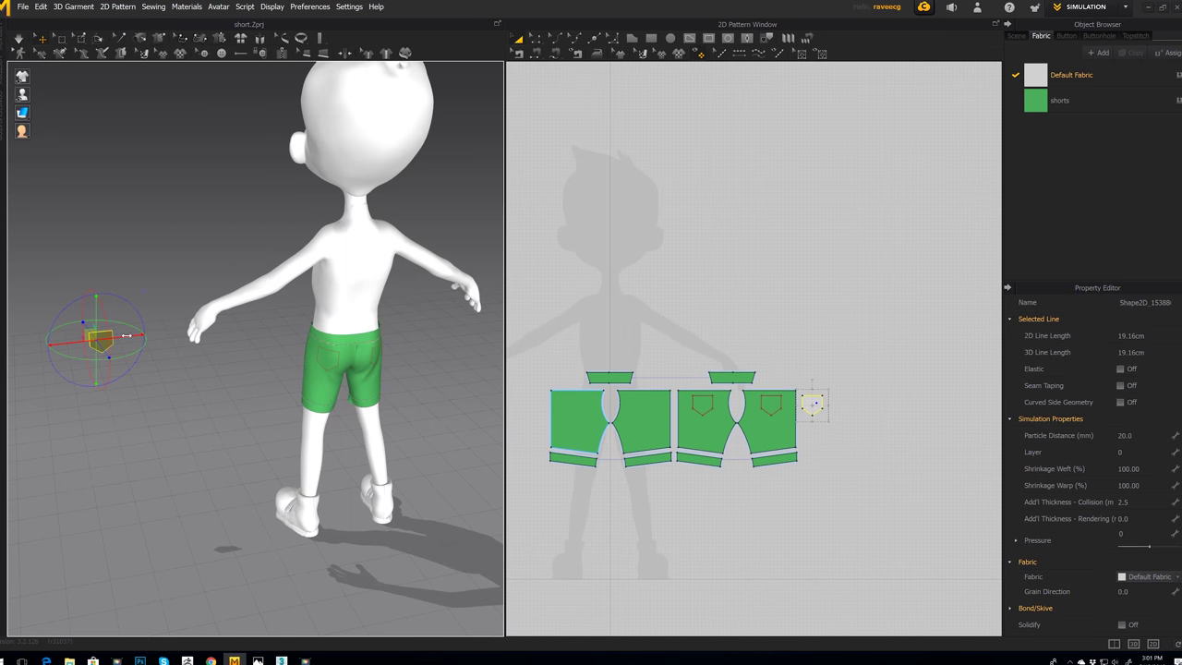
pyautogui.moveTo(126, 336); pyautogui.dragTo(381, 350)
pyautogui.moveTo(388, 367); pyautogui.dragTo(324, 378, button='right')
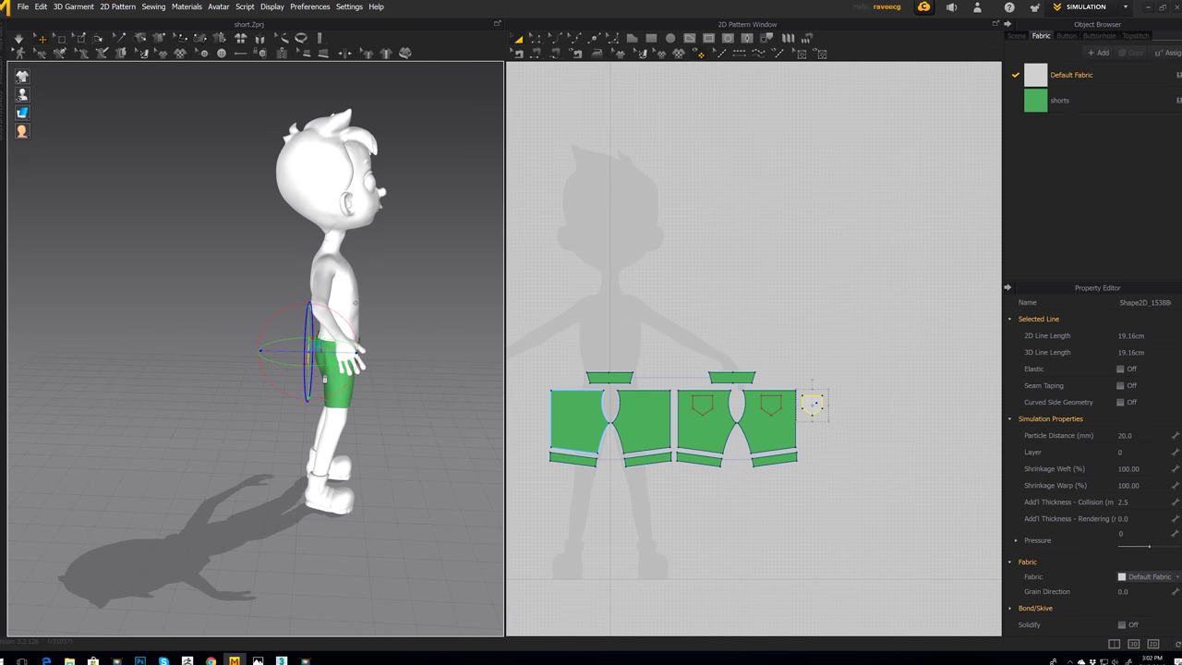
pyautogui.scroll(10, 324, 379)
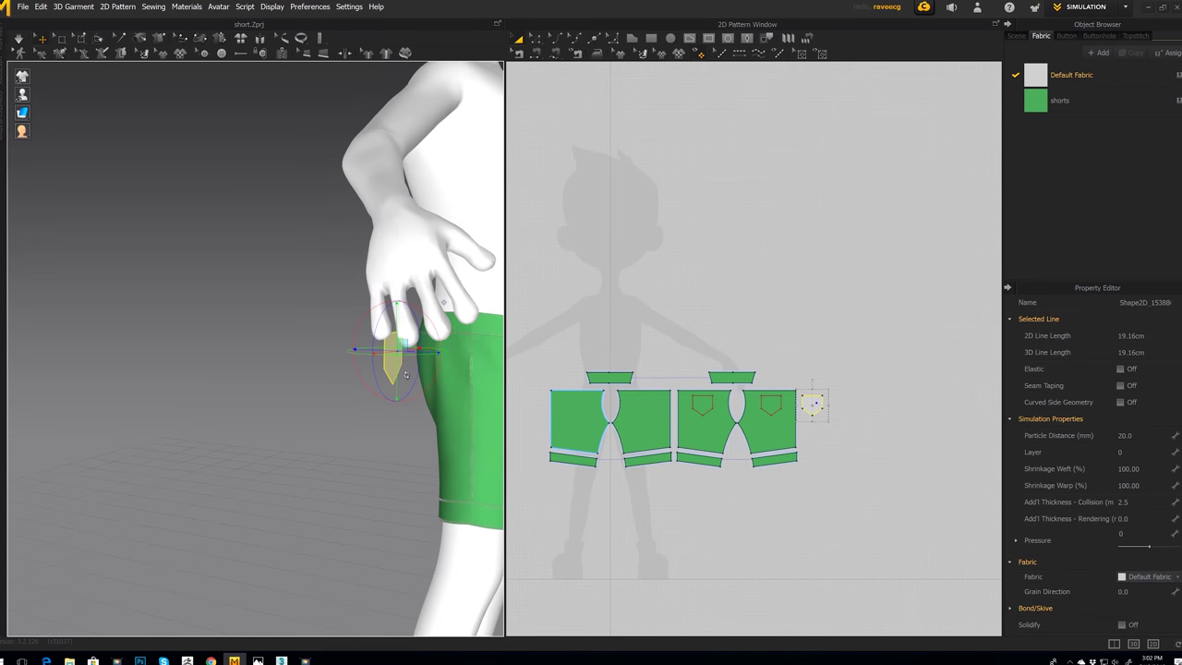
pyautogui.moveTo(331, 399); pyautogui.dragTo(375, 399, button='right')
pyautogui.click(476, 429)
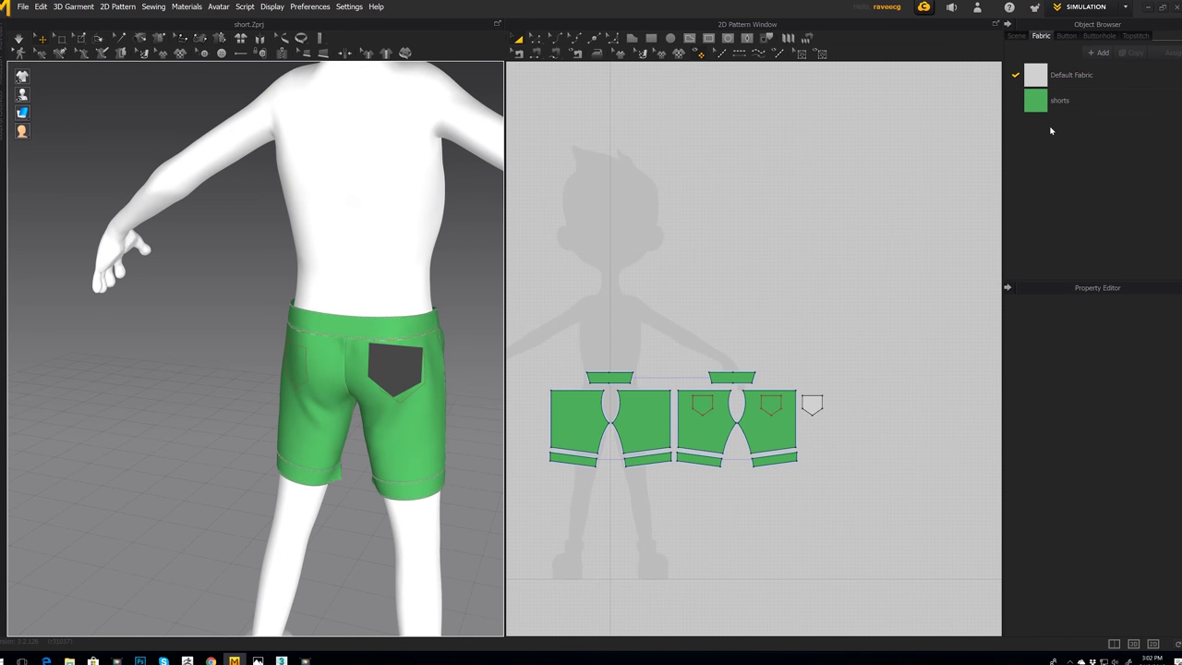
# Step: Rename the default fabric as "back pocket"
pyautogui.click(1090, 75)
pyautogui.doubleClick(1097, 77)
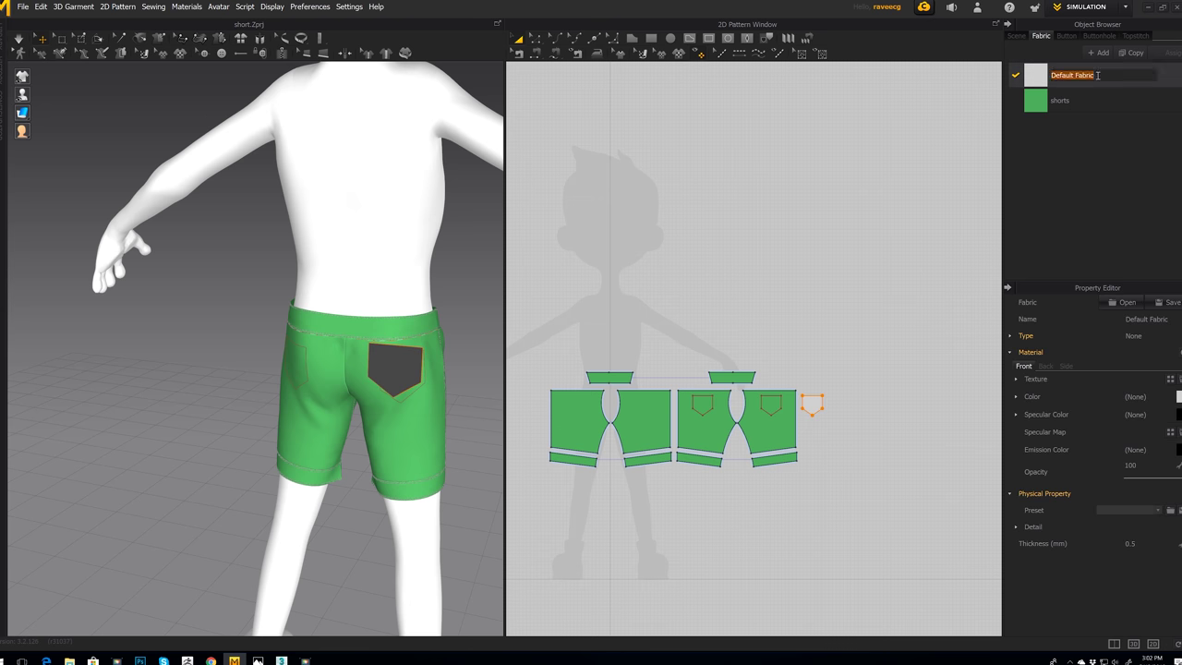
pyautogui.write('ba')
pyautogui.press('Escape')
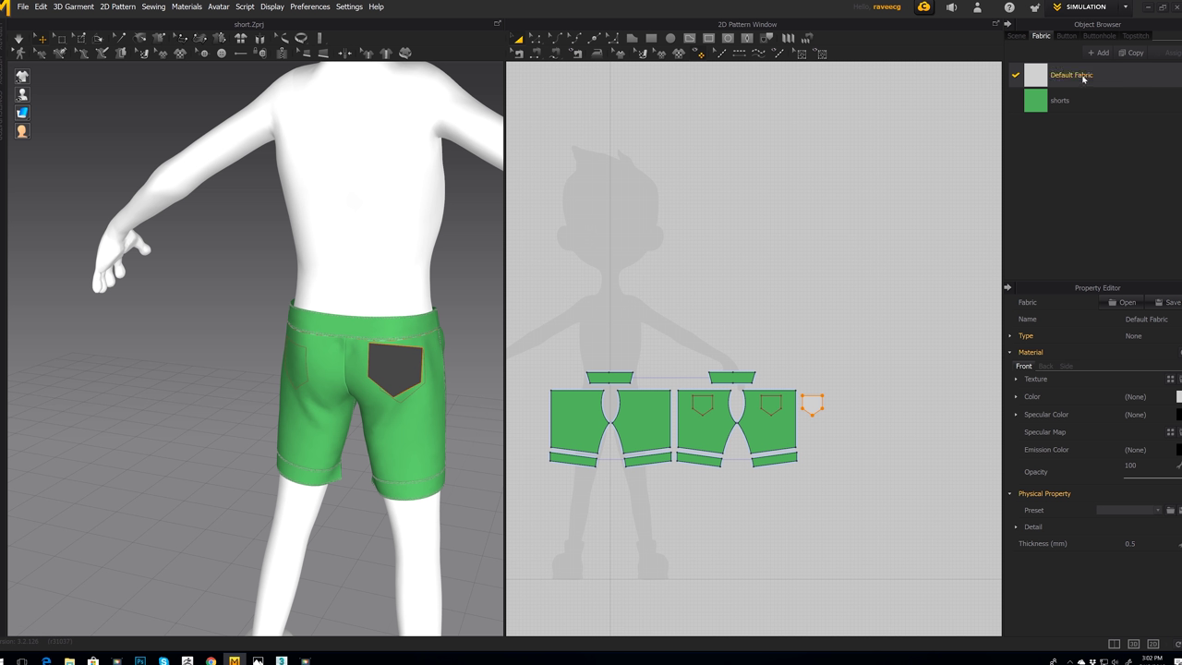
pyautogui.doubleClick(1084, 77)
pyautogui.write('back pocket')
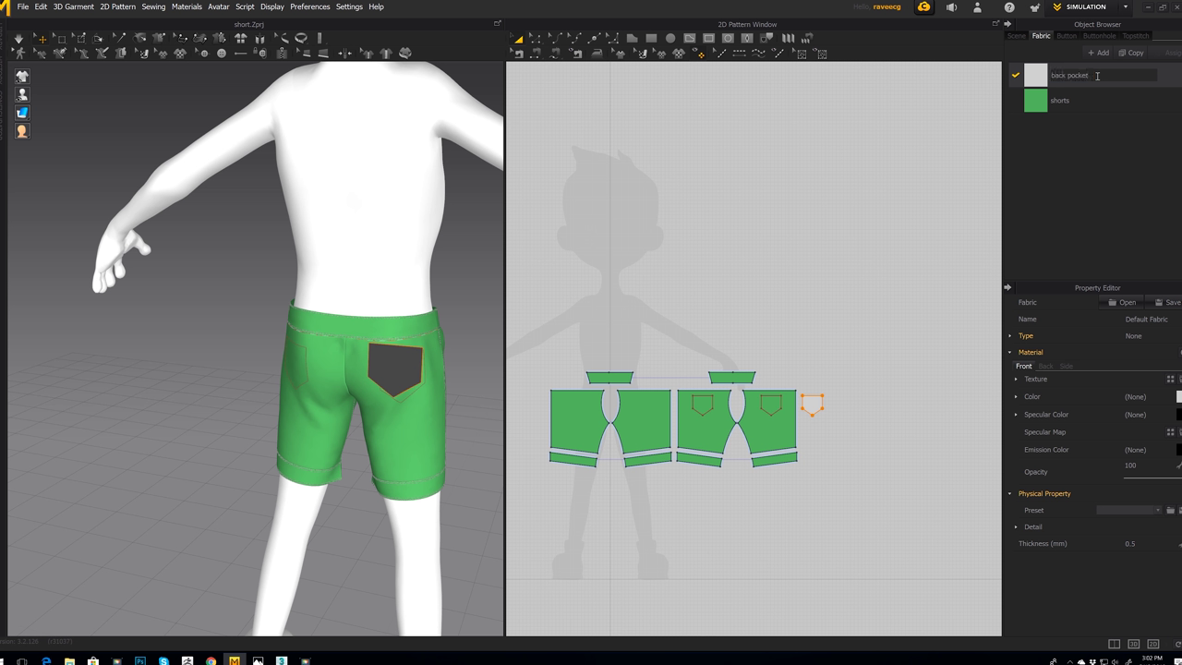
pyautogui.press('Return')
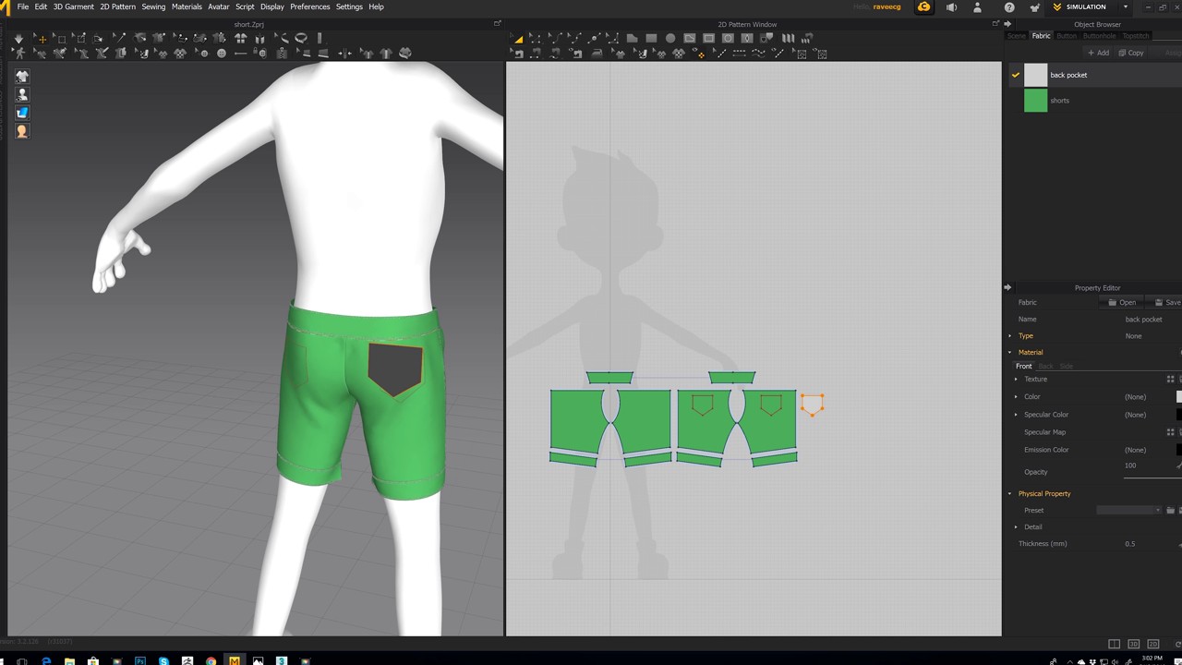
# Step: Set the back pocket fabric's colour to red D13232
pyautogui.click(1178, 396)
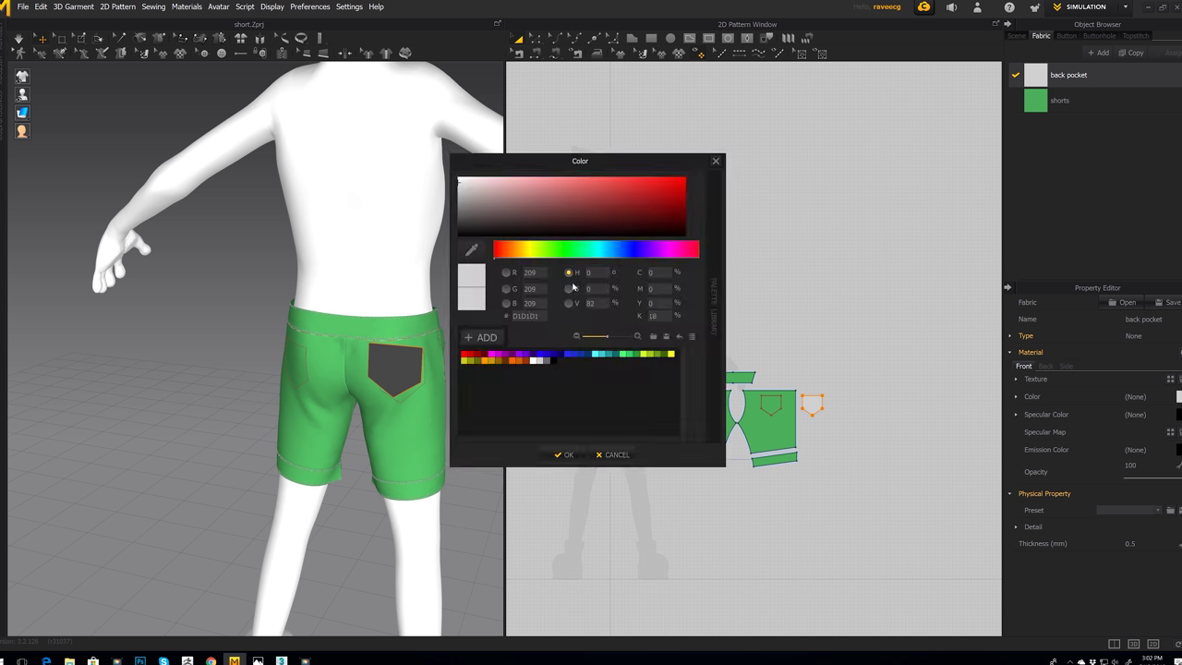
pyautogui.moveTo(600, 219); pyautogui.dragTo(639, 200)
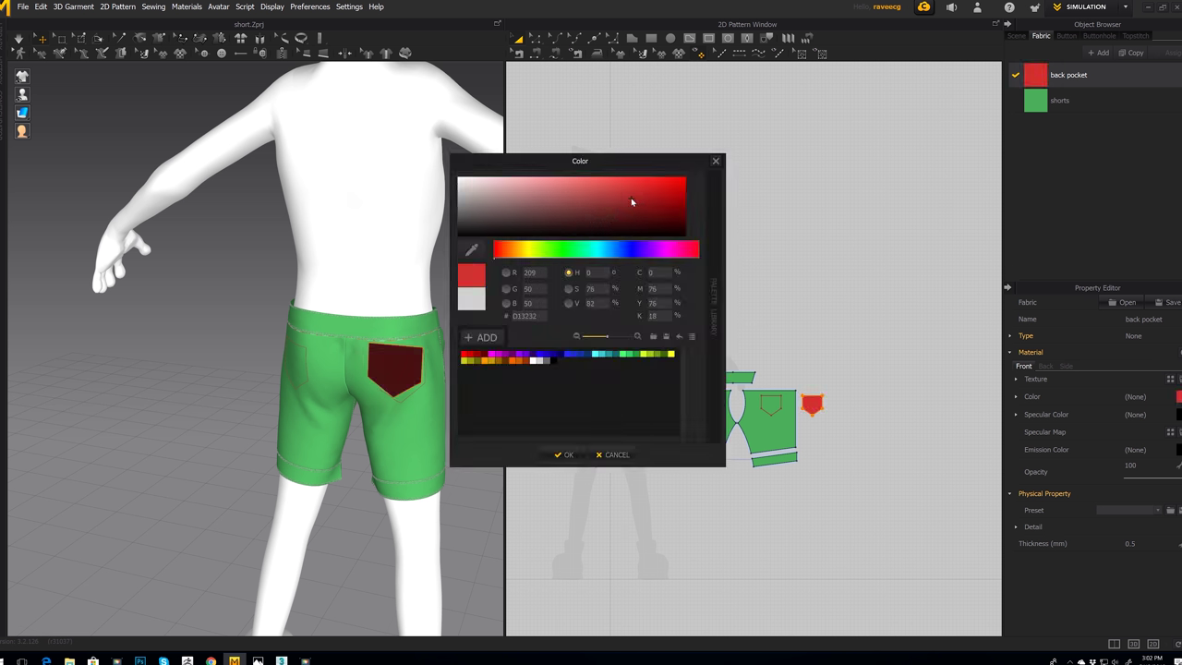
pyautogui.click(563, 454)
# Step: Clone the red pocket as a symmetric pattern with sewing, placing the copy about 9.5 cm beside the original
pyautogui.scroll(2, 800, 438)
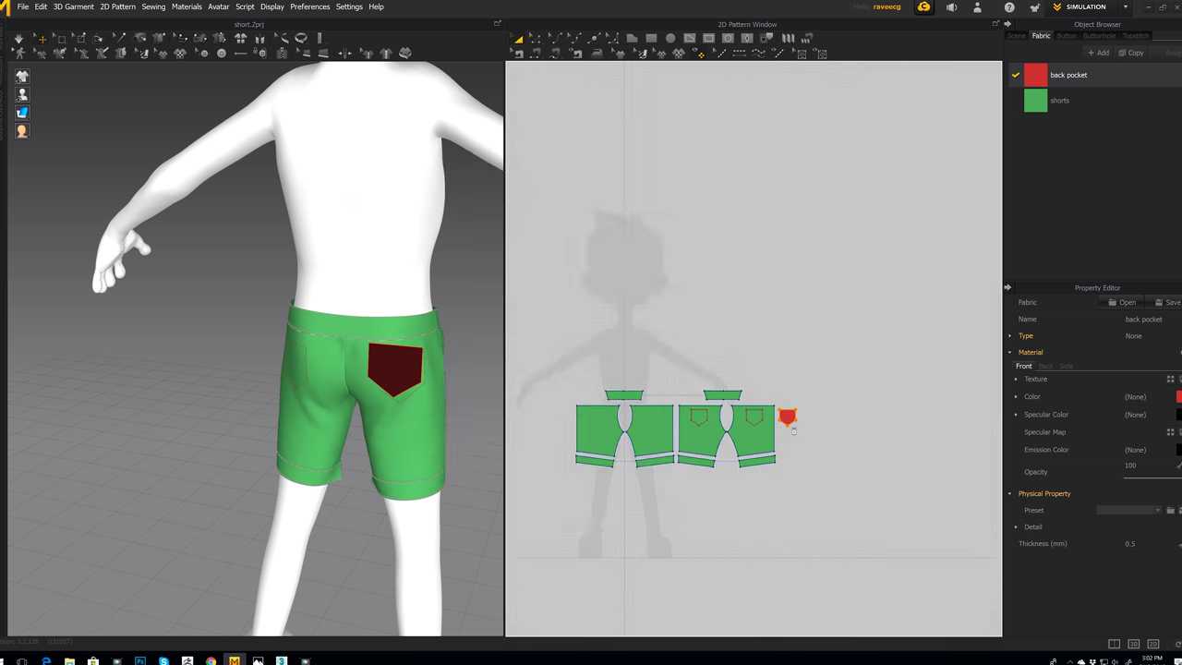
pyautogui.scroll(4, 800, 435)
pyautogui.click(800, 435)
pyautogui.moveTo(800, 435); pyautogui.dragTo(867, 439, button='middle')
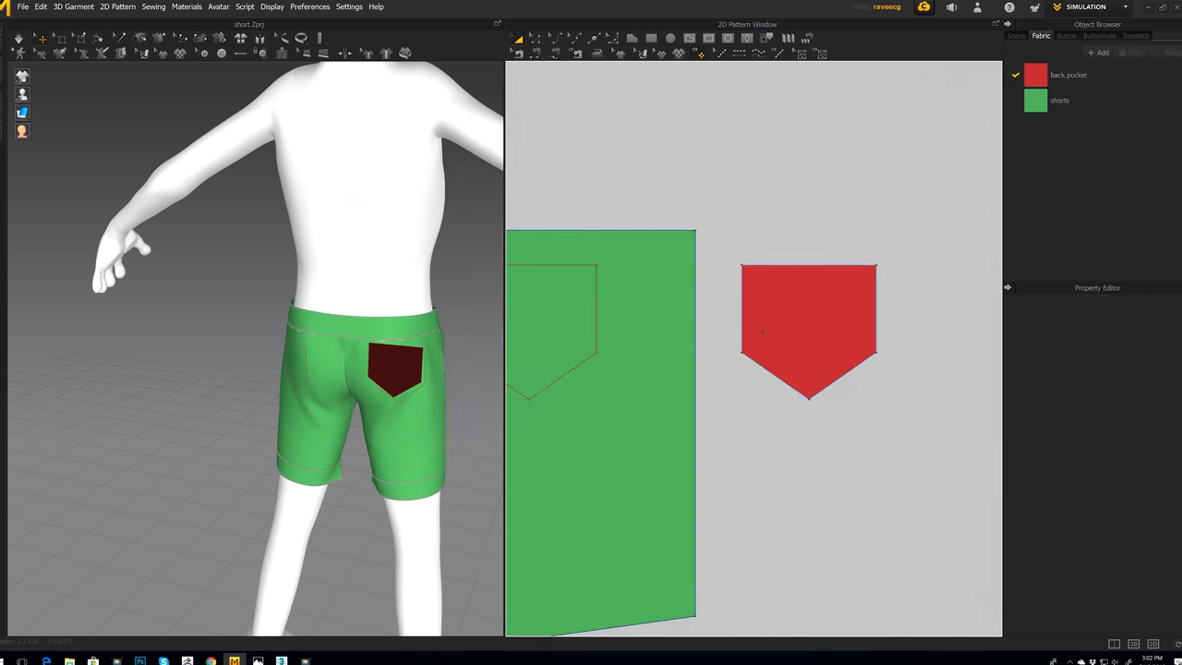
pyautogui.click(809, 328)
pyautogui.moveTo(853, 302); pyautogui.dragTo(703, 318, button='middle')
pyautogui.rightClick(703, 318)
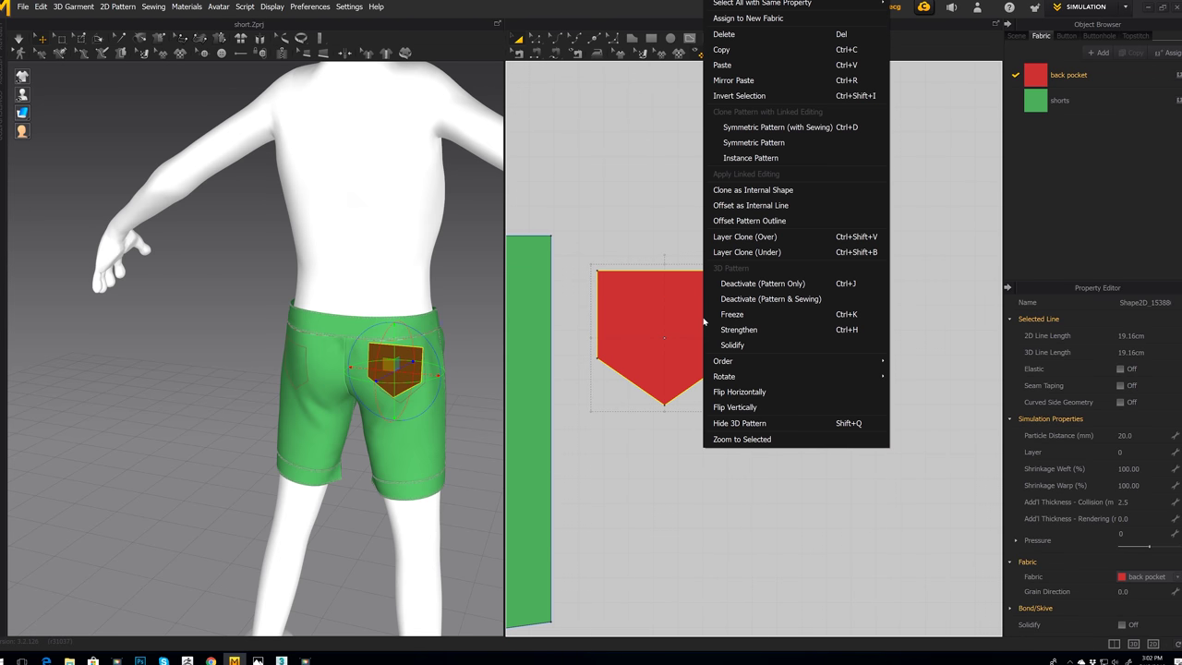
pyautogui.click(749, 126)
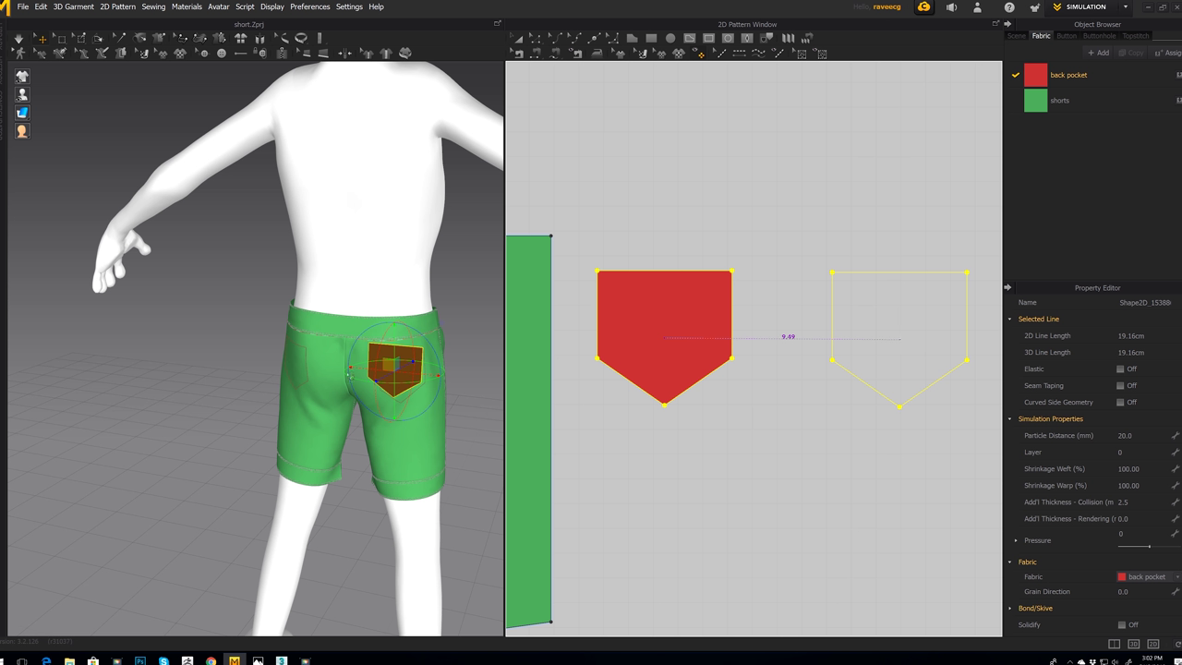
pyautogui.click(901, 337)
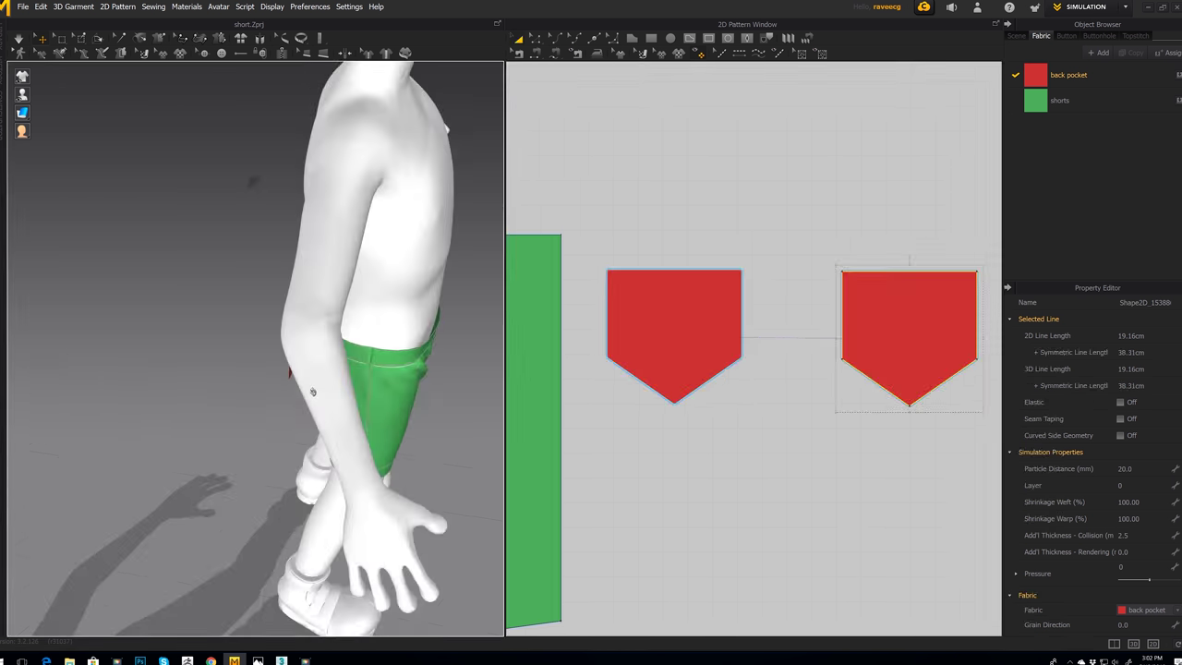
pyautogui.moveTo(313, 392); pyautogui.dragTo(335, 395, button='right')
pyautogui.scroll(-4, 277, 370)
pyautogui.moveTo(185, 355); pyautogui.dragTo(306, 367, button='right')
pyautogui.click(308, 368)
pyautogui.moveTo(425, 324)
pyautogui.mouseDown(button='right')
pyautogui.moveTo(338, 286)
pyautogui.moveTo(407, 319)
pyautogui.mouseUp(button='right')
pyautogui.rightClick(301, 361)
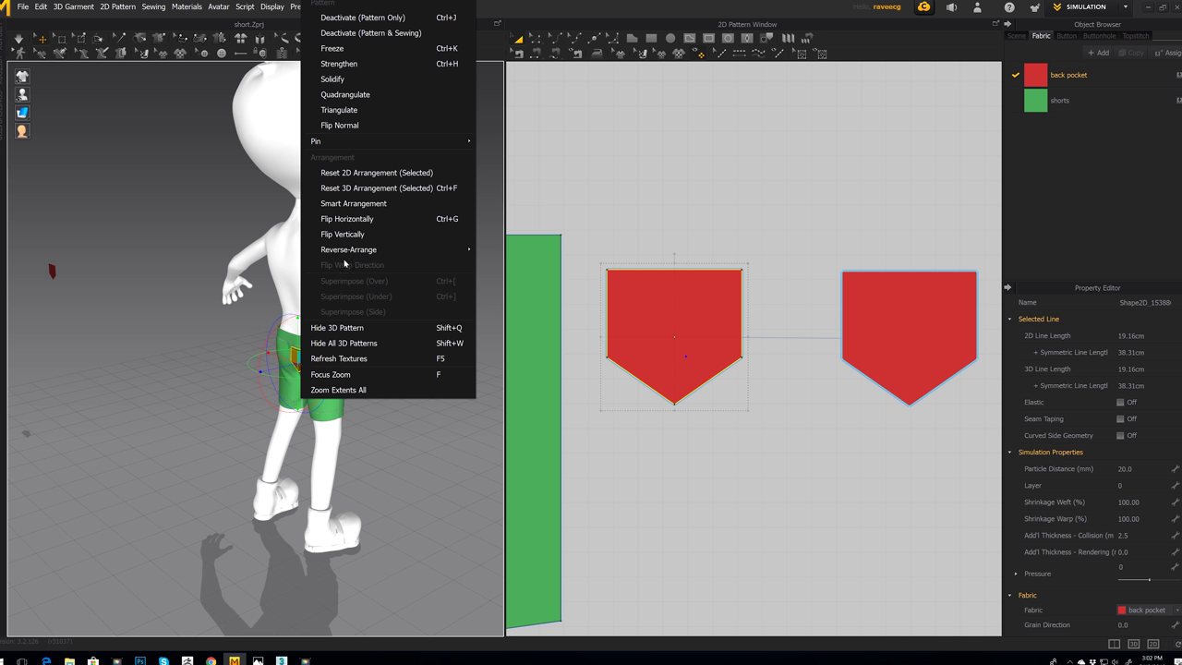
pyautogui.click(141, 360)
# Step: Flip the copied back pocket horizontally in 3D
pyautogui.moveTo(141, 359); pyautogui.dragTo(184, 343, button='right')
pyautogui.moveTo(183, 343); pyautogui.dragTo(369, 347, button='middle')
pyautogui.moveTo(96, 343); pyautogui.dragTo(205, 336, button='middle')
pyautogui.click(83, 344)
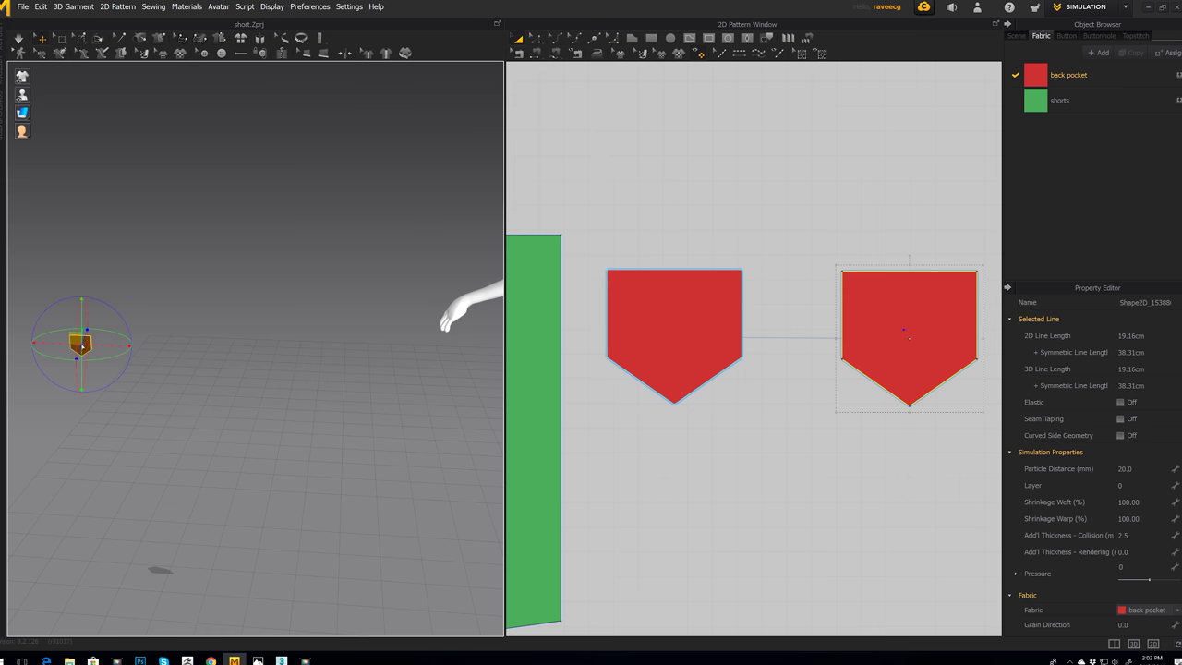
pyautogui.rightClick(82, 347)
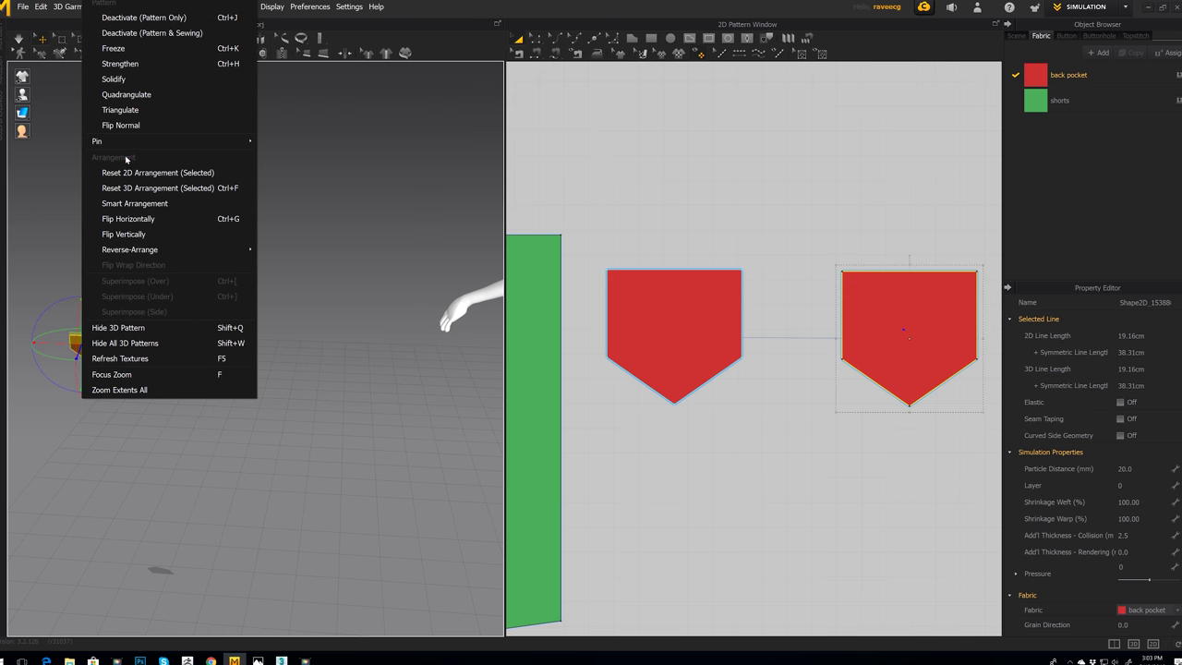
pyautogui.click(125, 219)
# Step: Move the flipped pocket copy in 3D to just behind the shorts, close over its matching pocket outline
pyautogui.moveTo(322, 351); pyautogui.dragTo(289, 350, button='middle')
pyautogui.moveTo(289, 350); pyautogui.dragTo(200, 341, button='right')
pyautogui.moveTo(111, 343); pyautogui.dragTo(500, 354)
pyautogui.moveTo(238, 406); pyautogui.dragTo(403, 384, button='right')
pyautogui.scroll(6, 407, 383)
pyautogui.scroll(-2, 403, 382)
pyautogui.scroll(3, 402, 384)
pyautogui.moveTo(412, 394); pyautogui.dragTo(262, 333, button='right')
pyautogui.moveTo(262, 332); pyautogui.dragTo(363, 374)
pyautogui.moveTo(363, 375); pyautogui.dragTo(279, 358, button='right')
pyautogui.moveTo(274, 347); pyautogui.dragTo(258, 340)
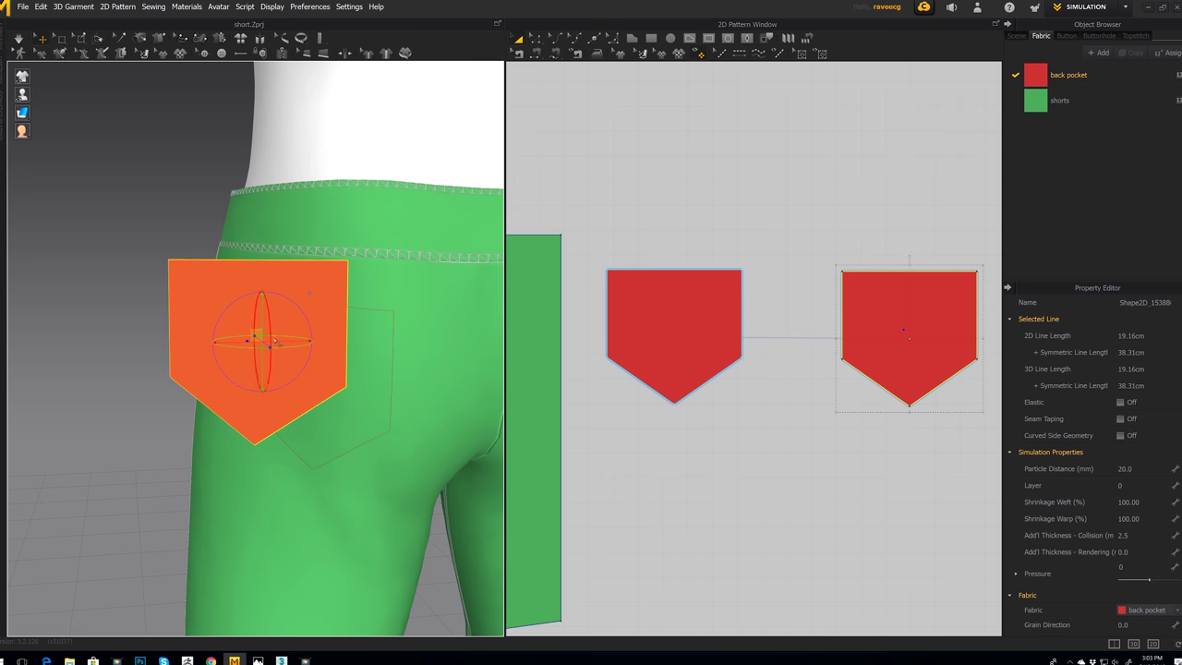
pyautogui.moveTo(260, 334); pyautogui.dragTo(301, 361)
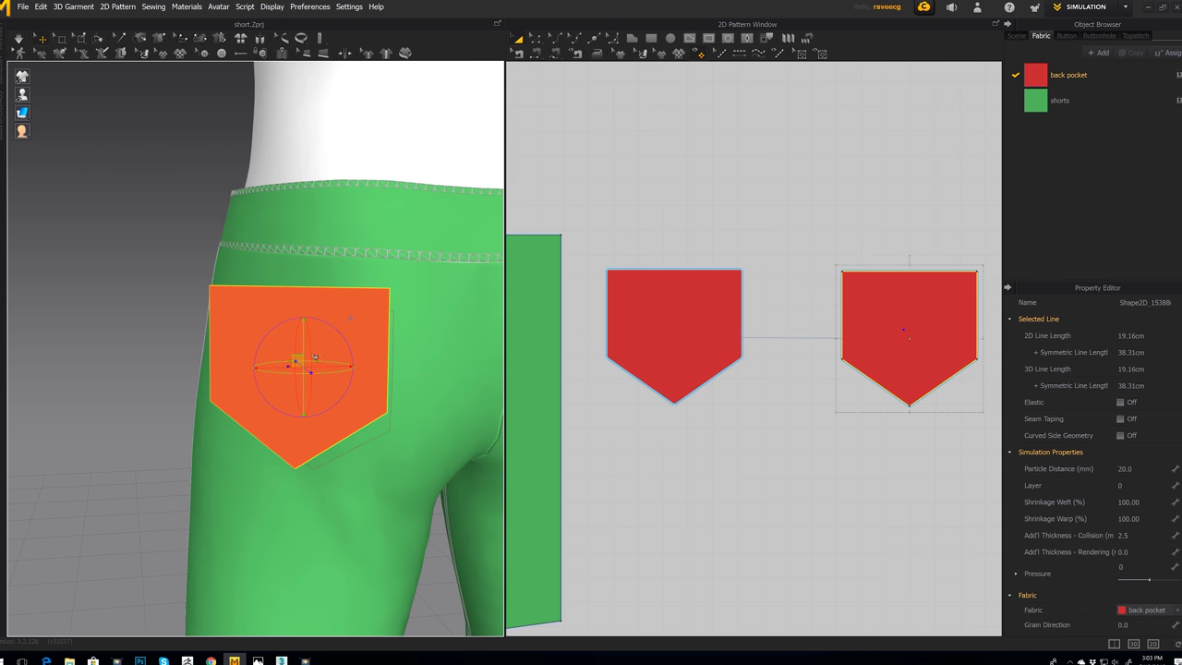
# Step: Lower the original pocket in 3D towards the height of its outline on the shorts
pyautogui.scroll(-3, 300, 361)
pyautogui.moveTo(300, 362); pyautogui.dragTo(218, 366, button='right')
pyautogui.click(343, 338)
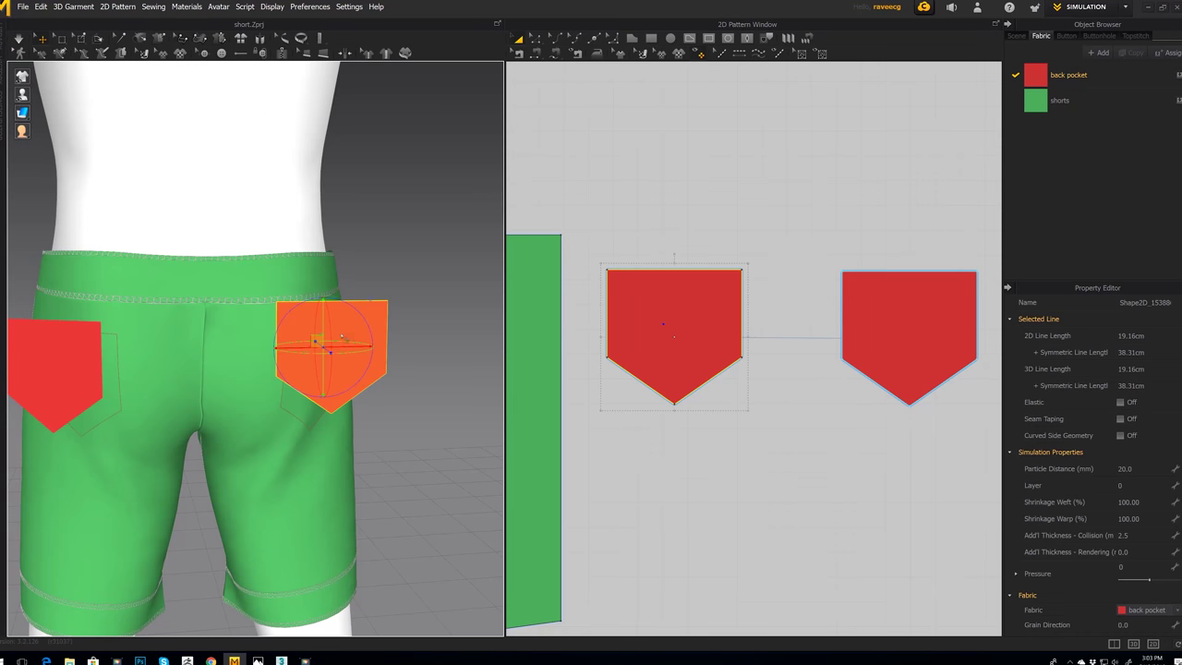
pyautogui.moveTo(324, 315); pyautogui.dragTo(324, 342)
pyautogui.moveTo(230, 388)
pyautogui.mouseDown(button='right')
pyautogui.moveTo(314, 375)
pyautogui.moveTo(248, 375)
pyautogui.mouseUp(button='right')
pyautogui.press('8')
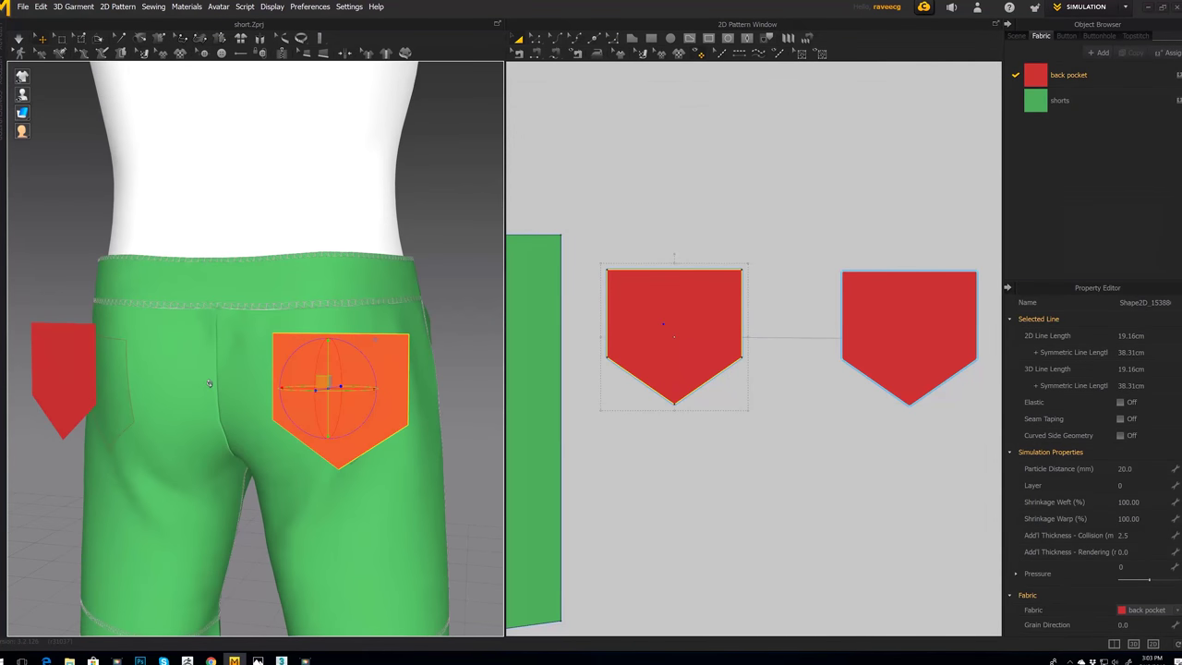
# Step: Adjust the original pocket's 3D position so it sits just behind the shorts near its matching outline
pyautogui.moveTo(243, 401); pyautogui.dragTo(304, 493, button='right')
pyautogui.moveTo(348, 487)
pyautogui.mouseDown()
pyautogui.moveTo(364, 480)
pyautogui.moveTo(332, 482)
pyautogui.mouseUp()
pyautogui.click(350, 477)
pyautogui.moveTo(352, 497); pyautogui.dragTo(373, 497)
pyautogui.hotkey('ctrl', 'z')
pyautogui.moveTo(435, 494); pyautogui.dragTo(409, 446, button='right')
pyautogui.click(297, 452)
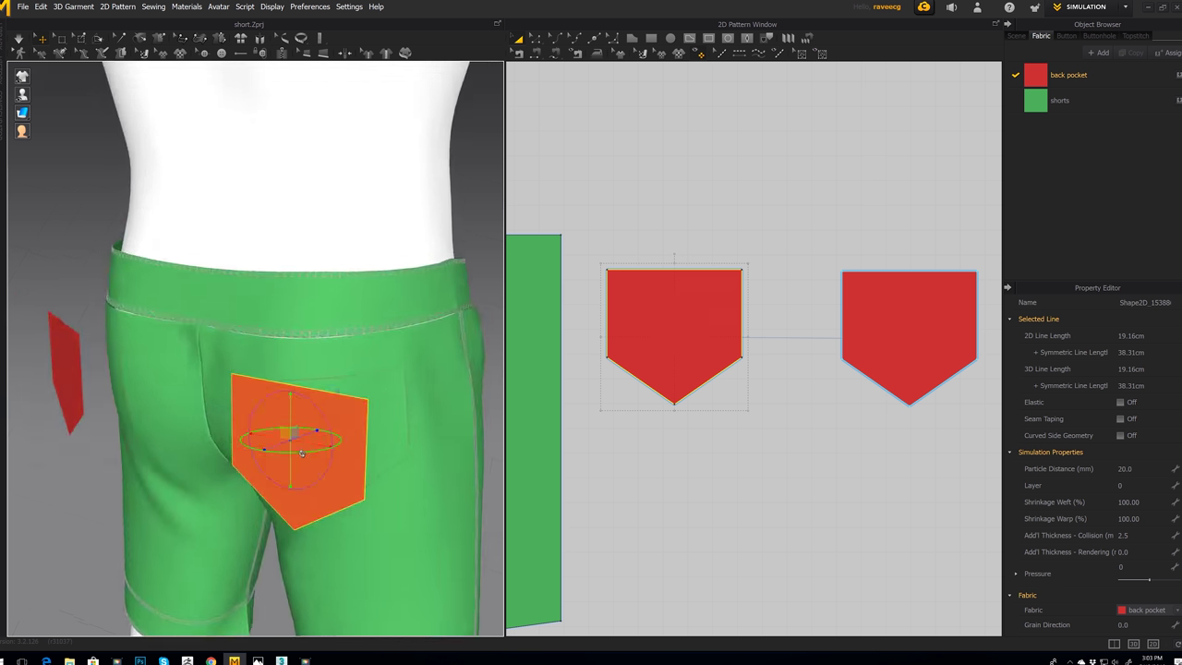
pyautogui.moveTo(302, 454); pyautogui.dragTo(316, 453)
pyautogui.moveTo(316, 453); pyautogui.dragTo(124, 500, button='right')
pyautogui.moveTo(124, 499); pyautogui.dragTo(189, 499)
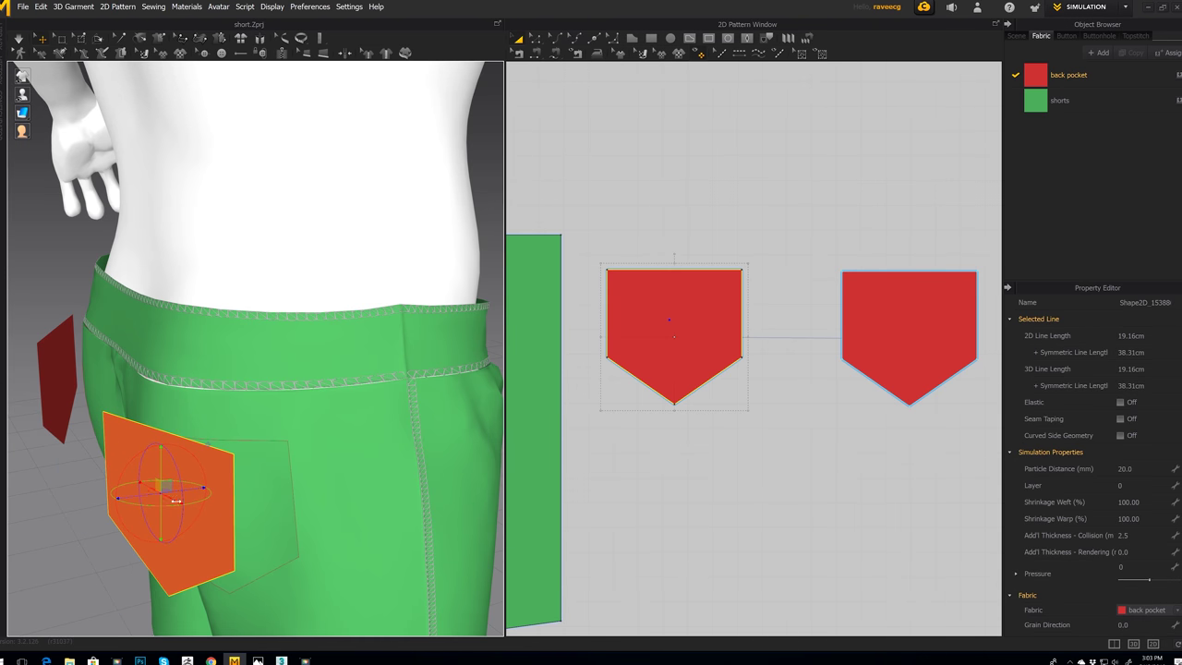
# Step: Try sewing the pocket copy's top edge to the top of the pocket outline on the nearest back shorts panel
pyautogui.scroll(-6, 237, 494)
pyautogui.moveTo(237, 495); pyautogui.dragTo(251, 472, button='right')
pyautogui.moveTo(869, 400); pyautogui.dragTo(1026, 415, button='middle')
pyautogui.click(746, 262)
pyautogui.moveTo(714, 263); pyautogui.dragTo(725, 265, button='middle')
pyautogui.click(890, 355)
pyautogui.moveTo(845, 355); pyautogui.dragTo(792, 379, button='middle')
pyautogui.scroll(-3, 793, 380)
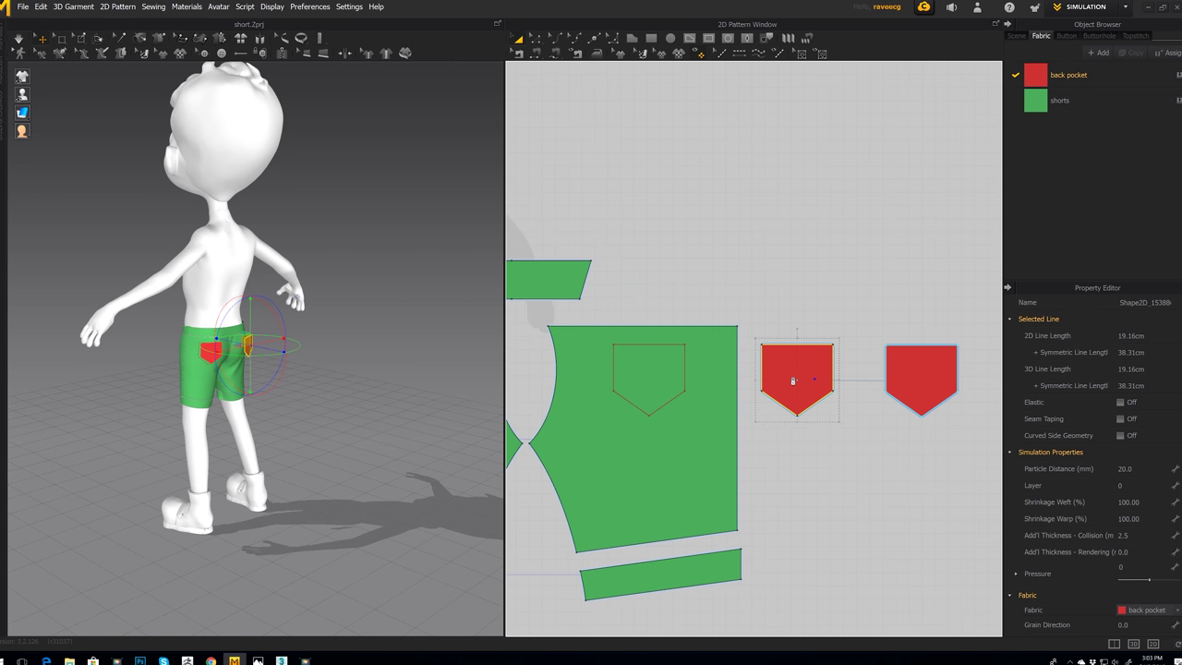
pyautogui.scroll(-2, 792, 381)
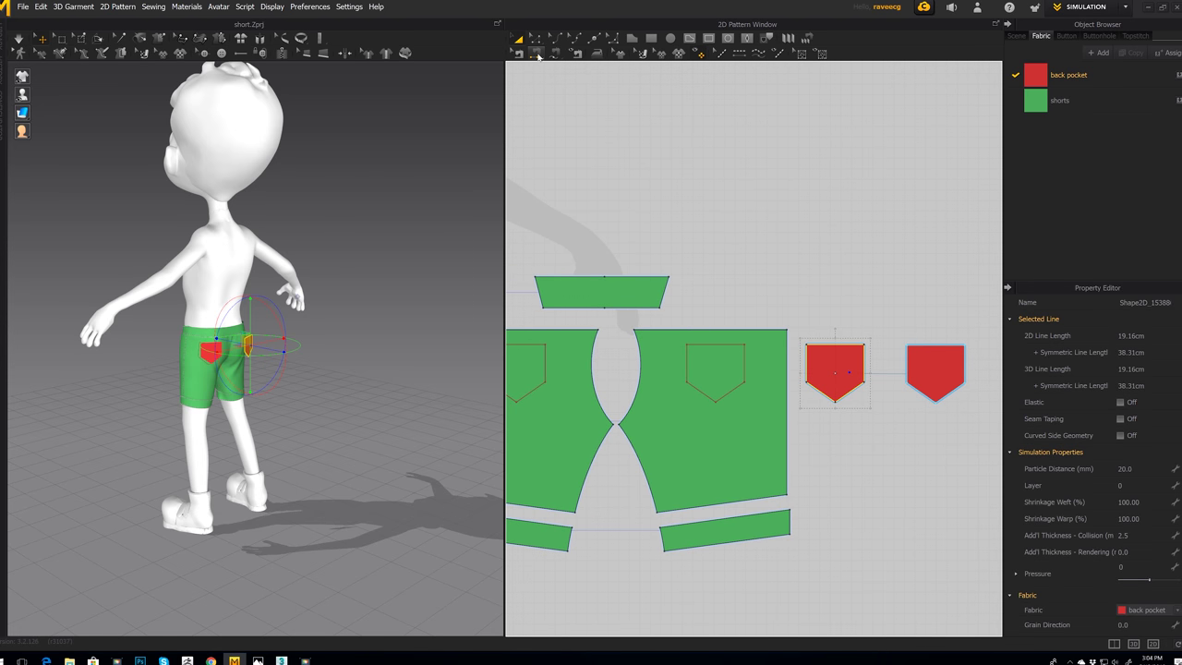
pyautogui.click(535, 54)
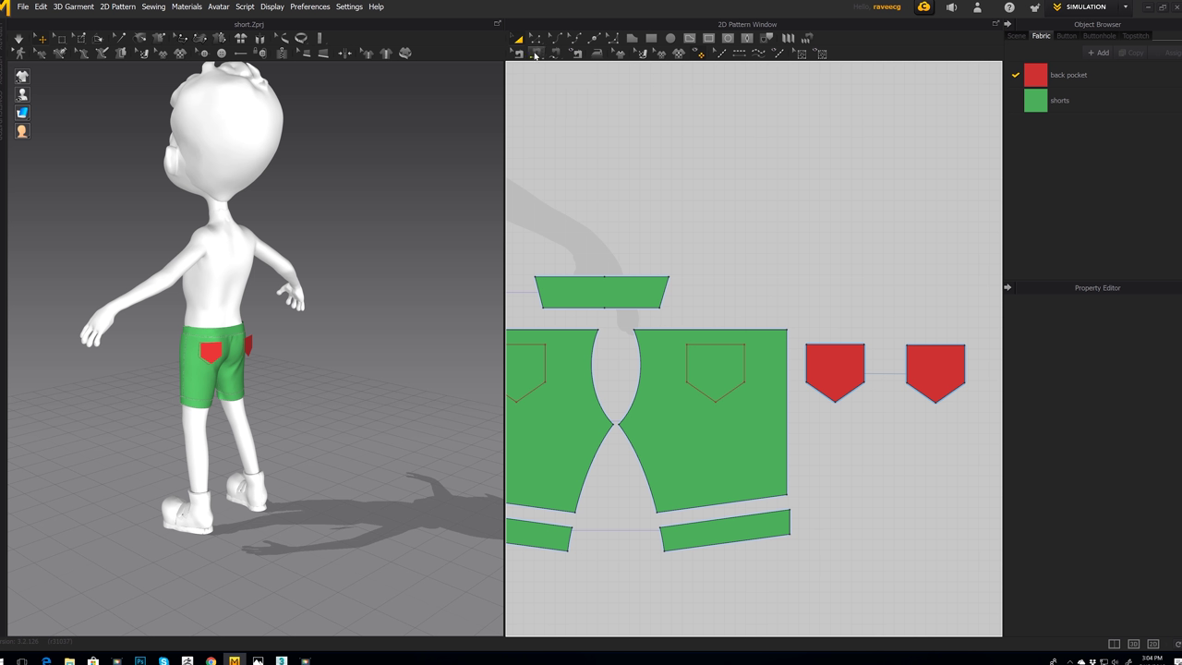
pyautogui.click(942, 346)
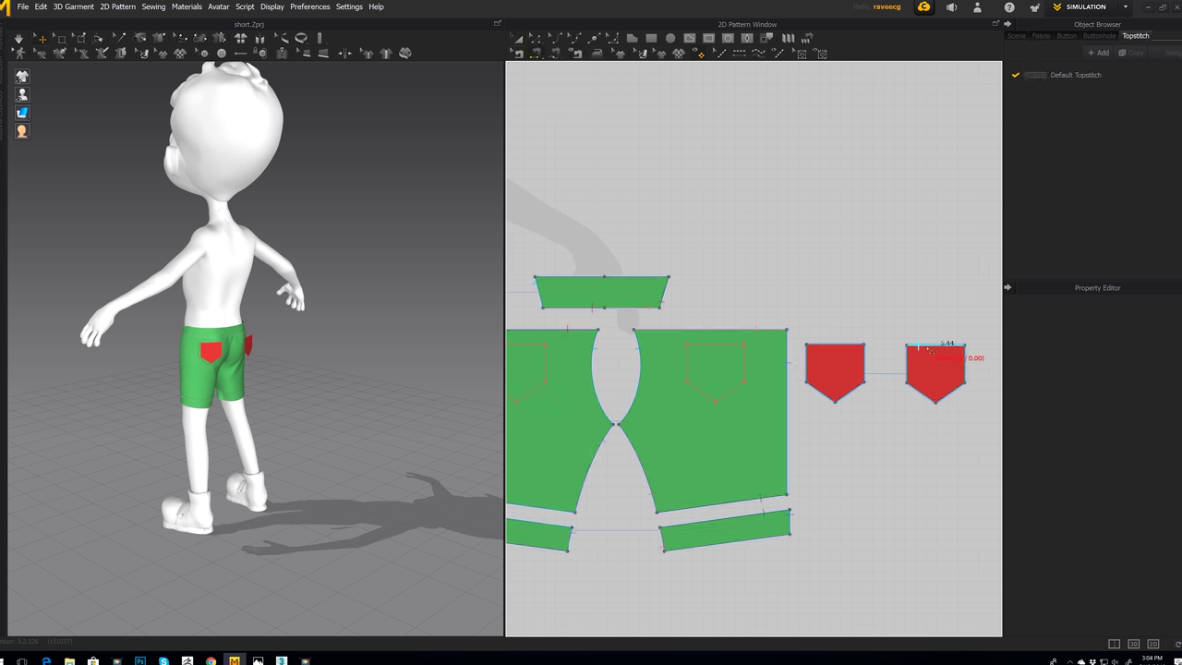
pyautogui.click(717, 350)
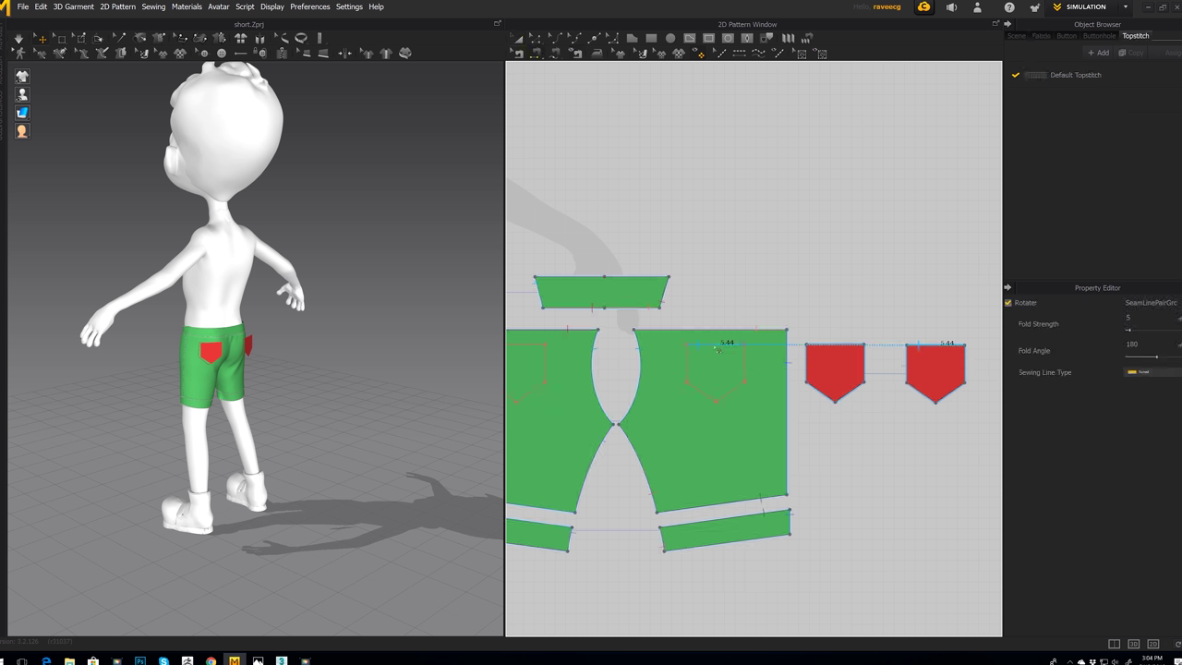
pyautogui.scroll(10, 247, 339)
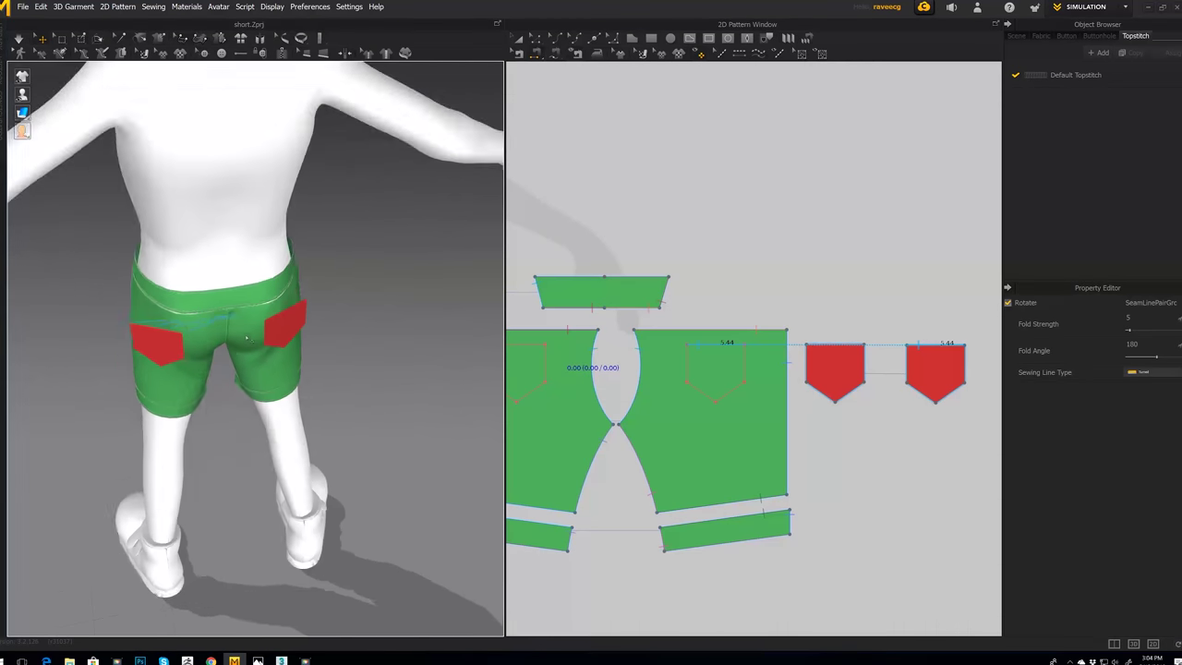
pyautogui.moveTo(259, 324); pyautogui.dragTo(259, 330, button='right')
pyautogui.click(821, 315)
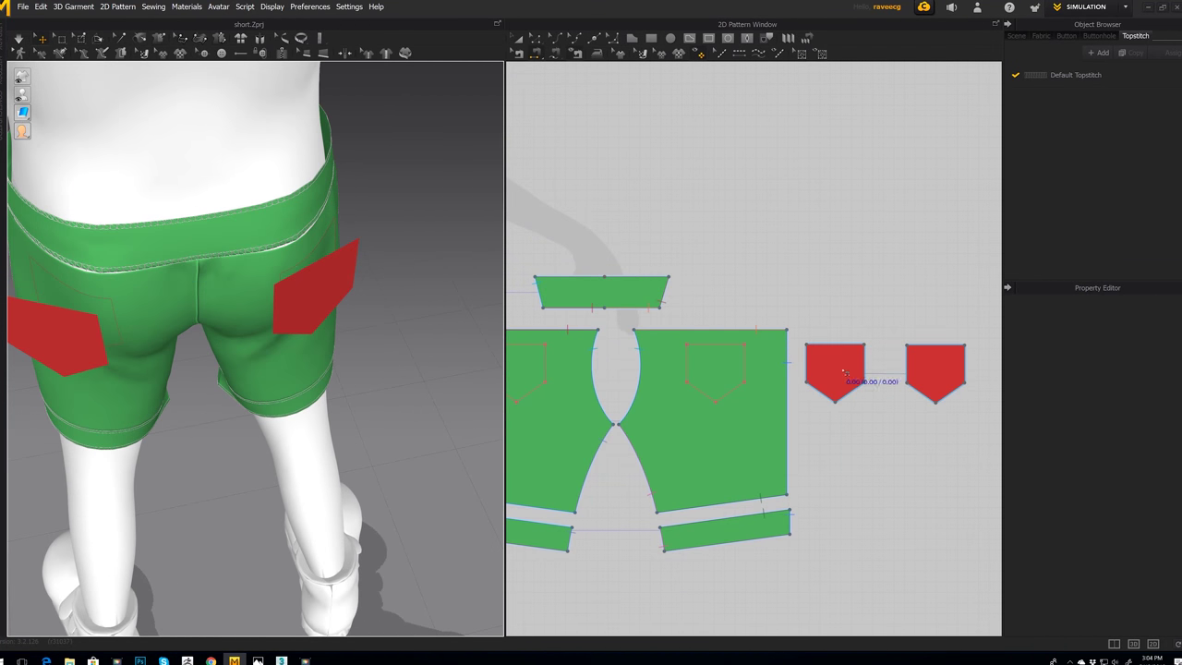
# Step: Remove the linked editing between the two red pocket patterns and select the original pocket
pyautogui.click(518, 40)
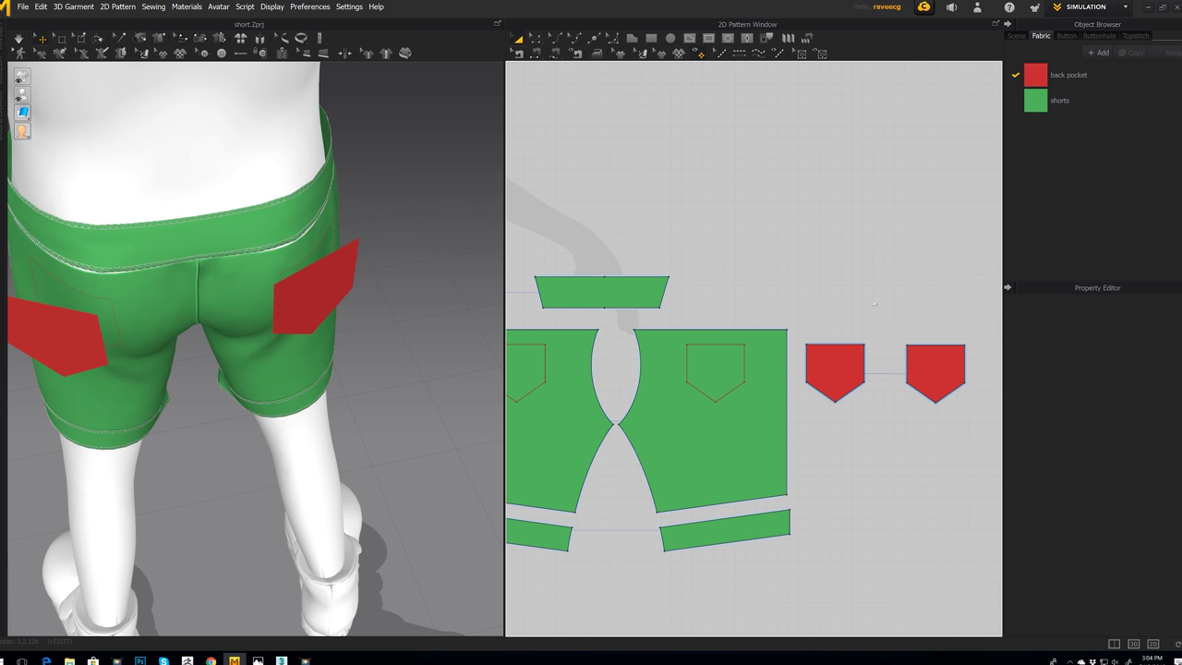
pyautogui.click(931, 362)
pyautogui.rightClick(930, 356)
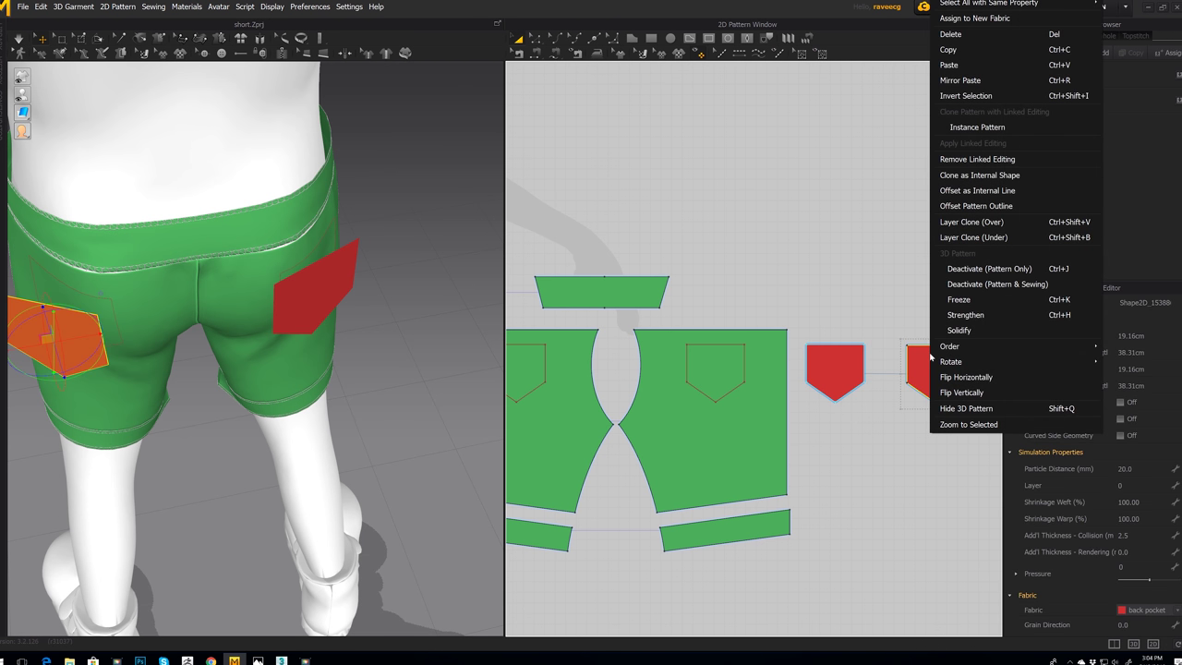
pyautogui.click(962, 159)
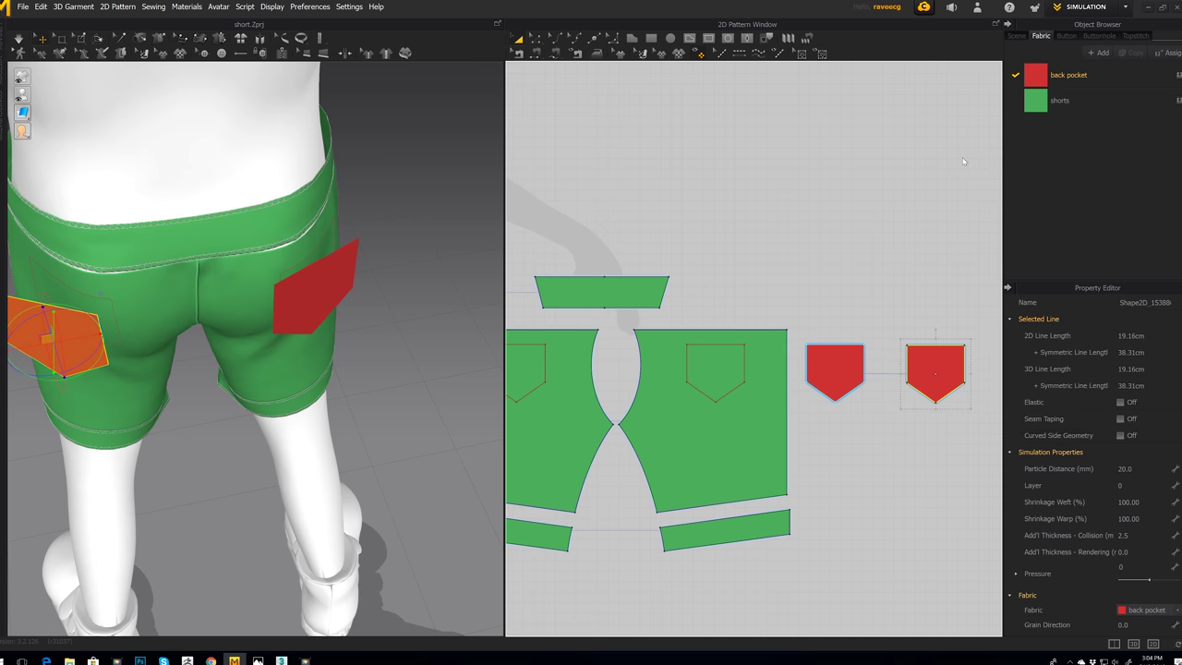
pyautogui.click(853, 360)
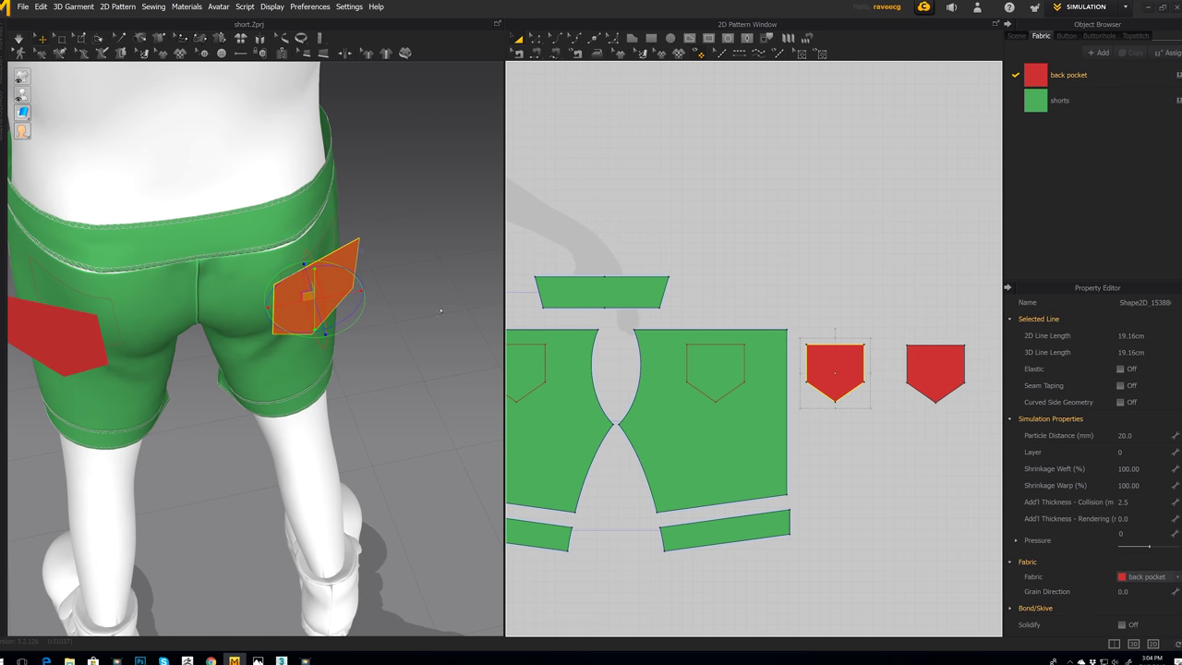
# Step: Try sewing the original pocket's top edge to the top line of the outline, and undo the seam
pyautogui.click(538, 55)
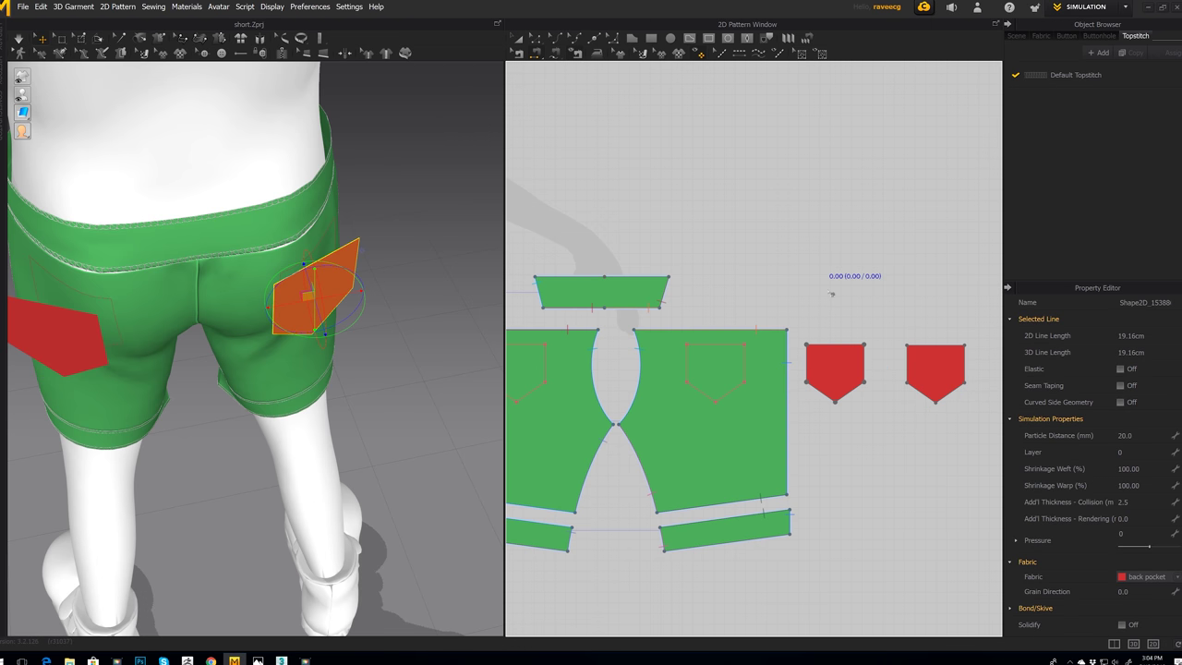
pyautogui.click(720, 348)
pyautogui.moveTo(385, 289); pyautogui.dragTo(379, 310, button='right')
pyautogui.moveTo(325, 256); pyautogui.dragTo(344, 338, button='right')
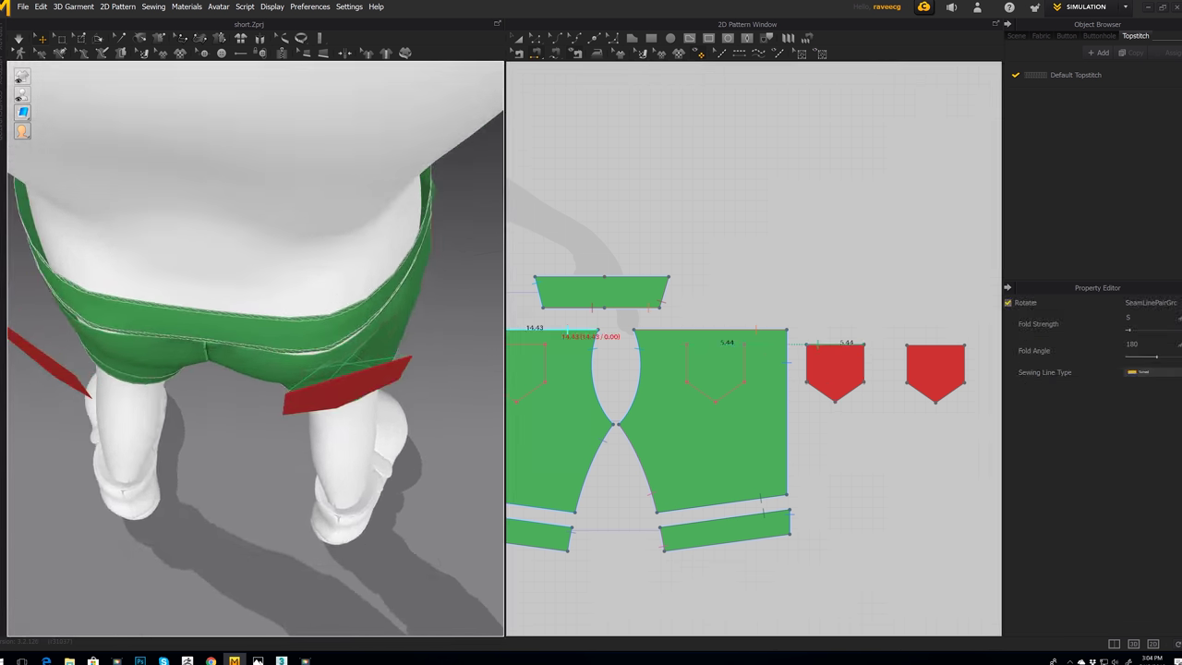
pyautogui.hotkey('ctrl', 'z')
# Step: Try sewing the original pocket's top edge to the back panel's upper edge and again to the outline's top line
pyautogui.click(847, 346)
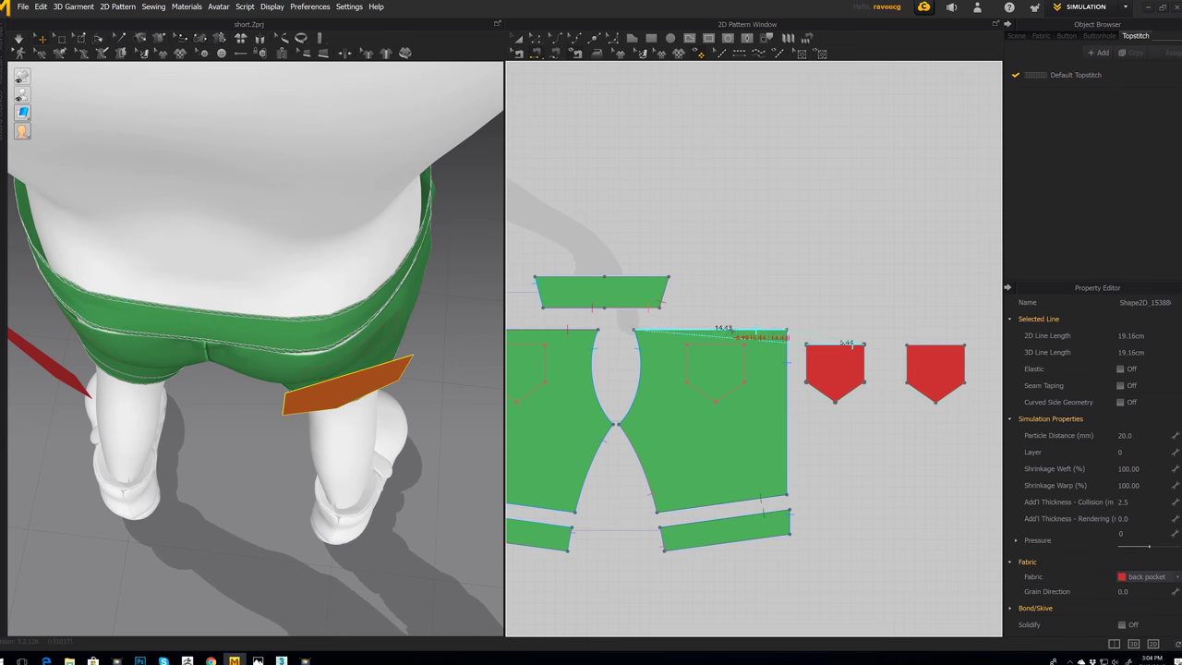
pyautogui.click(847, 345)
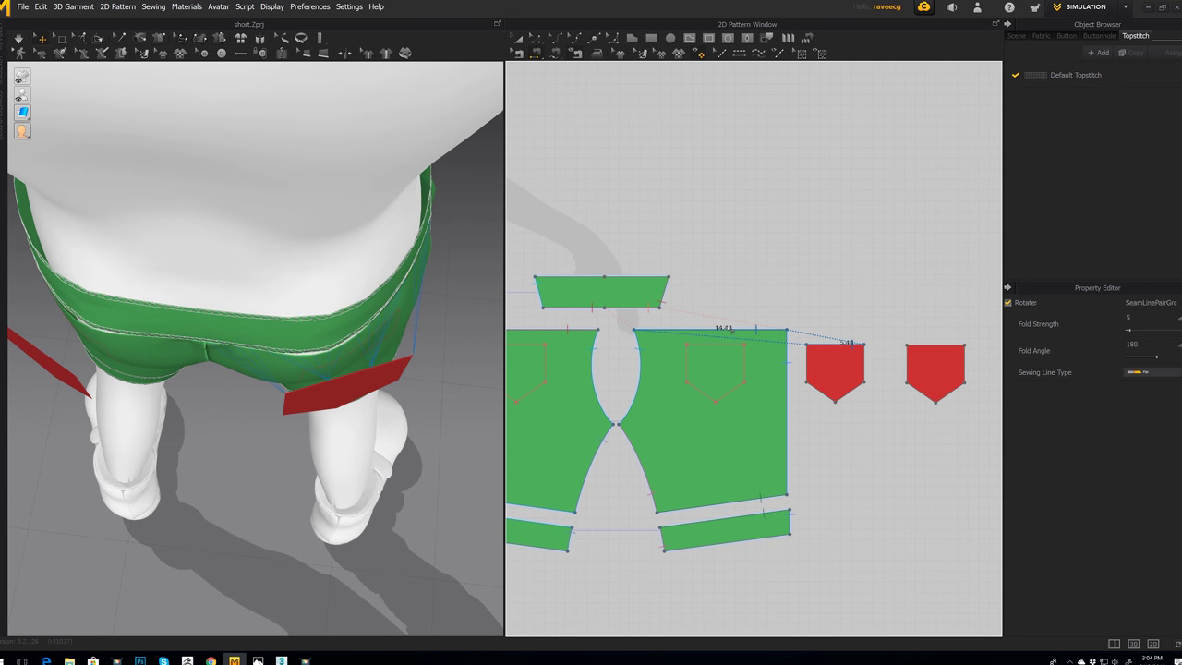
pyautogui.click(823, 346)
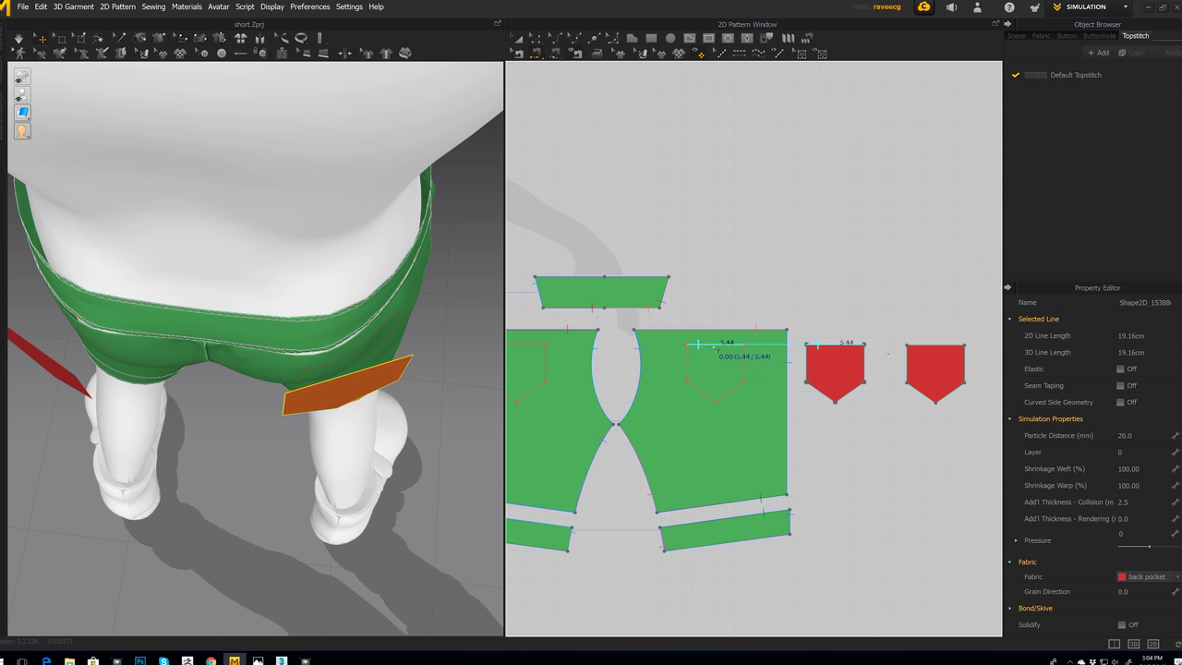
pyautogui.click(716, 348)
pyautogui.moveTo(388, 305); pyautogui.dragTo(451, 210, button='right')
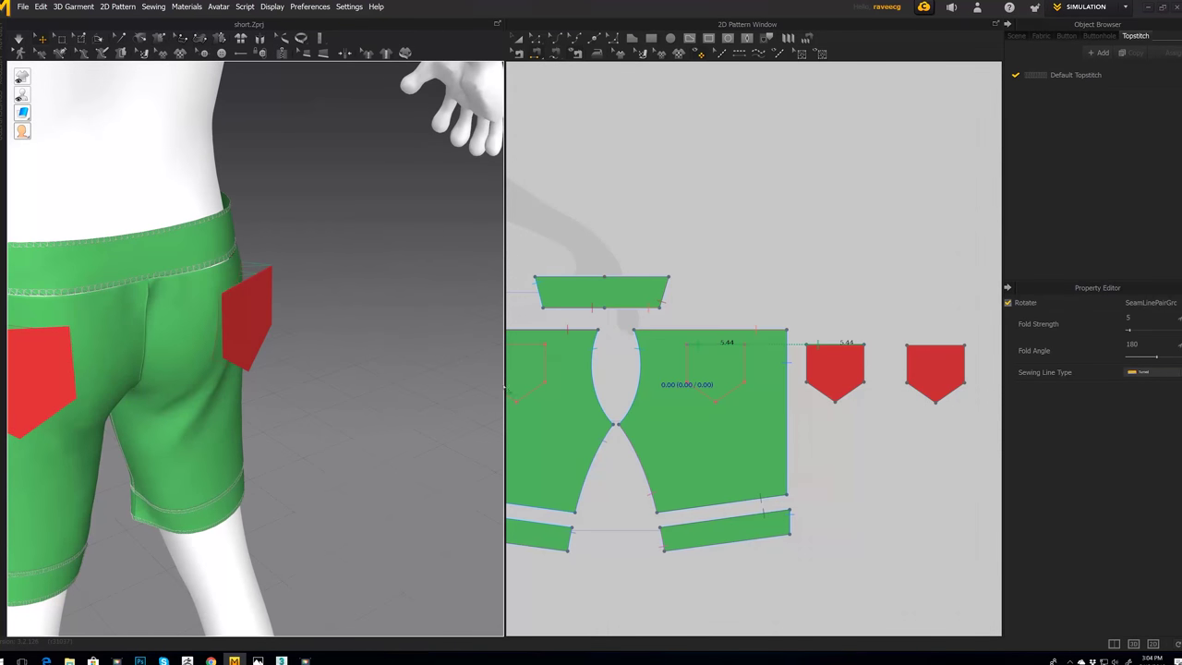
# Step: Sew both vertical side edges of the original pocket to the matching sides of the outline on the back panel
pyautogui.click(813, 362)
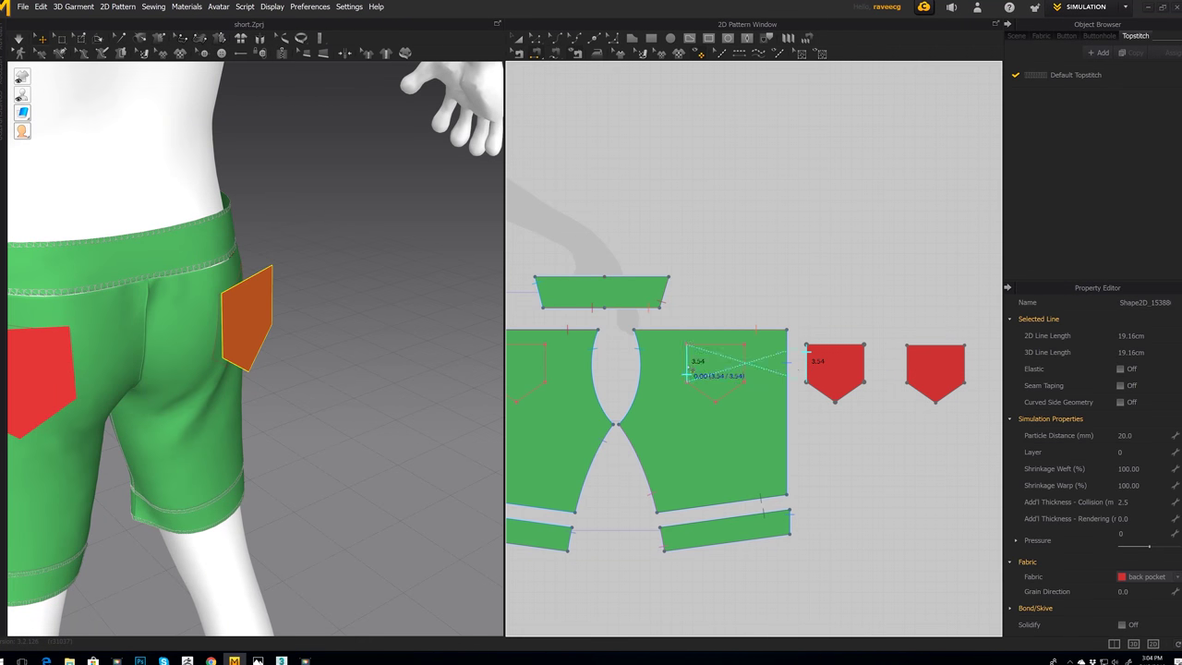
pyautogui.click(721, 362)
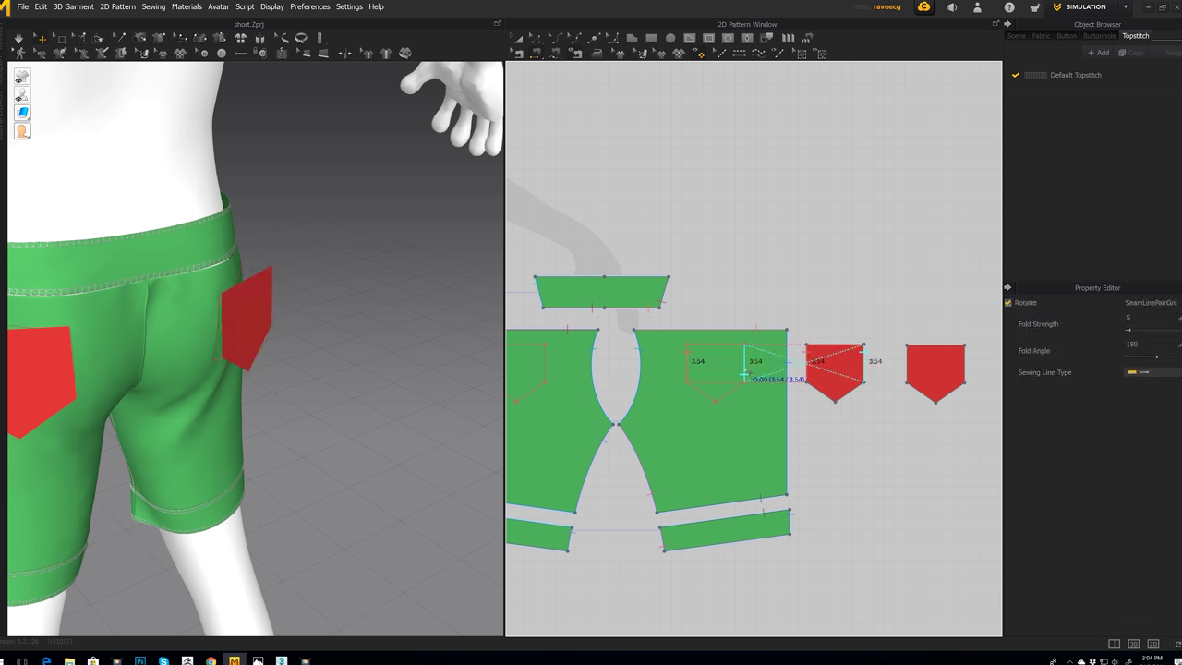
pyautogui.click(745, 362)
pyautogui.moveTo(408, 342); pyautogui.dragTo(388, 312, button='right')
# Step: Sew the original pocket's two angled lower edges to the matching outline edges and simulate the garment
pyautogui.click(831, 393)
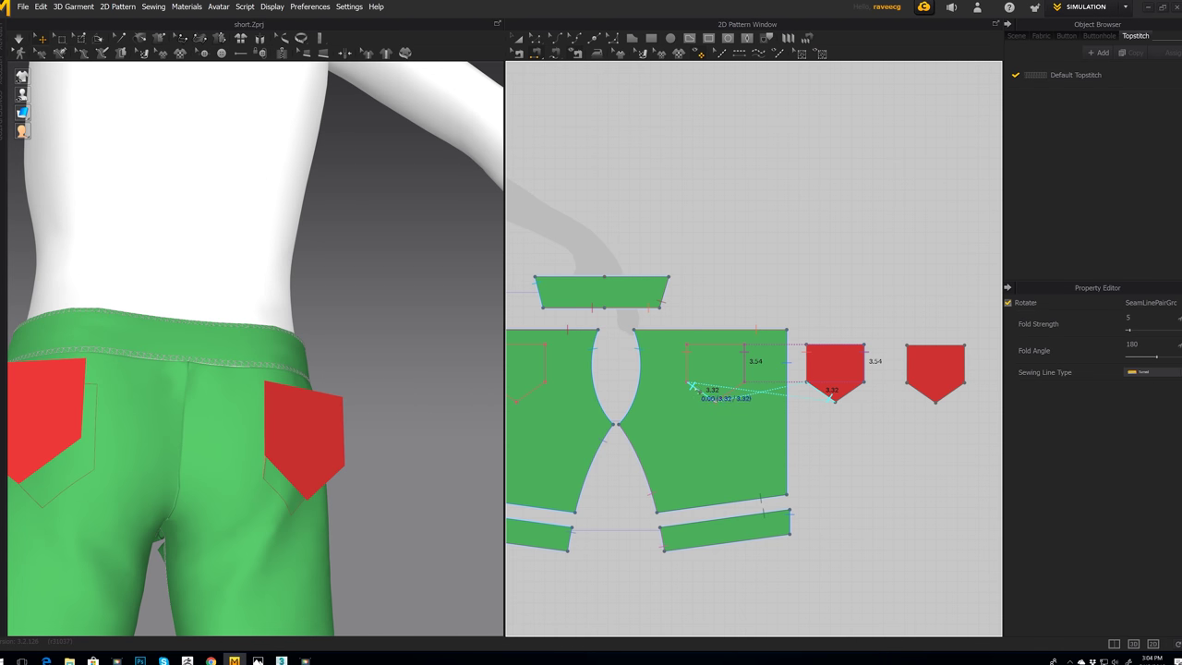
pyautogui.click(709, 395)
pyautogui.click(855, 389)
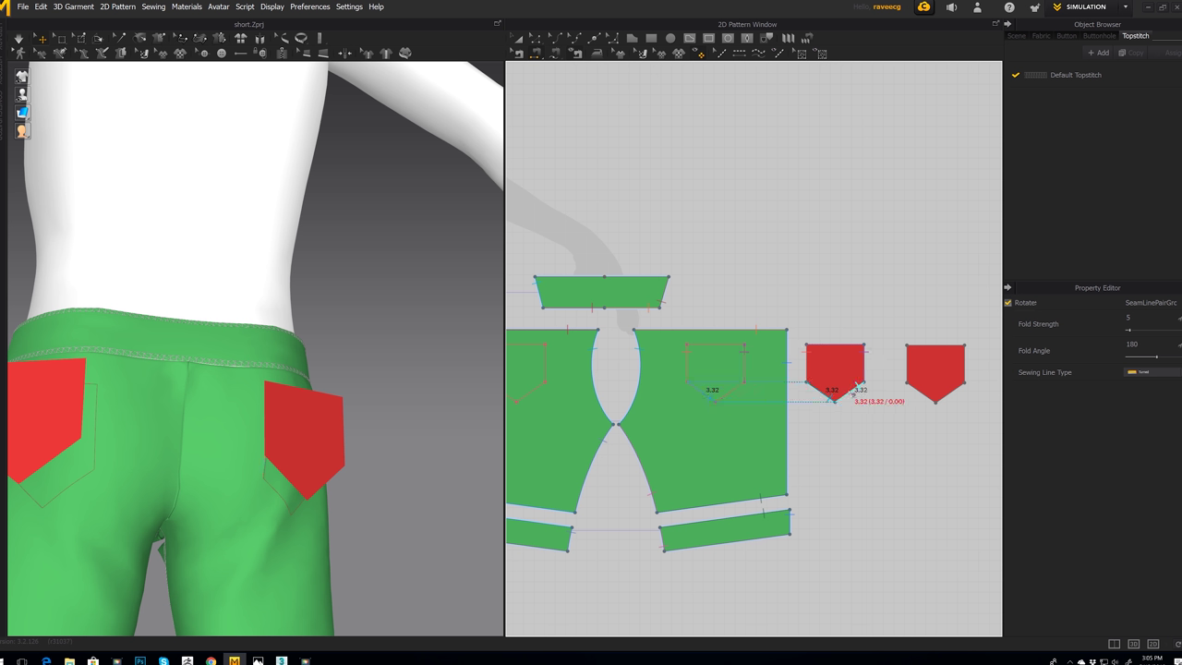
pyautogui.click(739, 387)
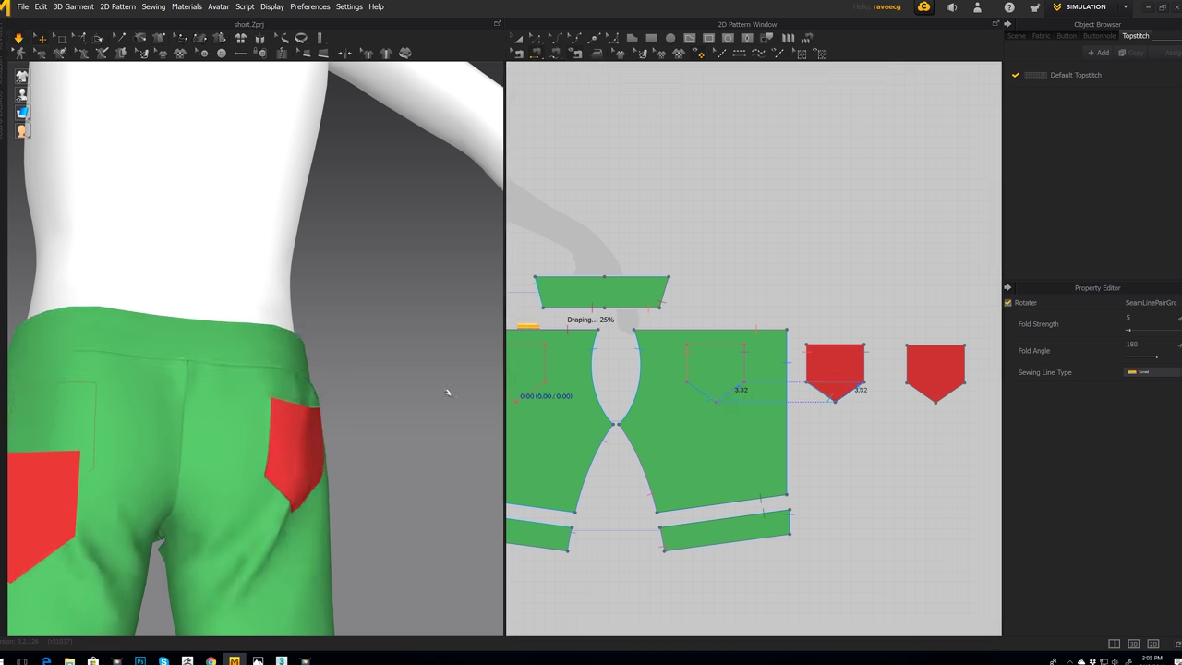
# Step: Examine how the sewn pocket drapes on the back of the shorts, both close up and with the whole avatar
pyautogui.moveTo(449, 397); pyautogui.dragTo(440, 409, button='right')
pyautogui.scroll(8, 439, 409)
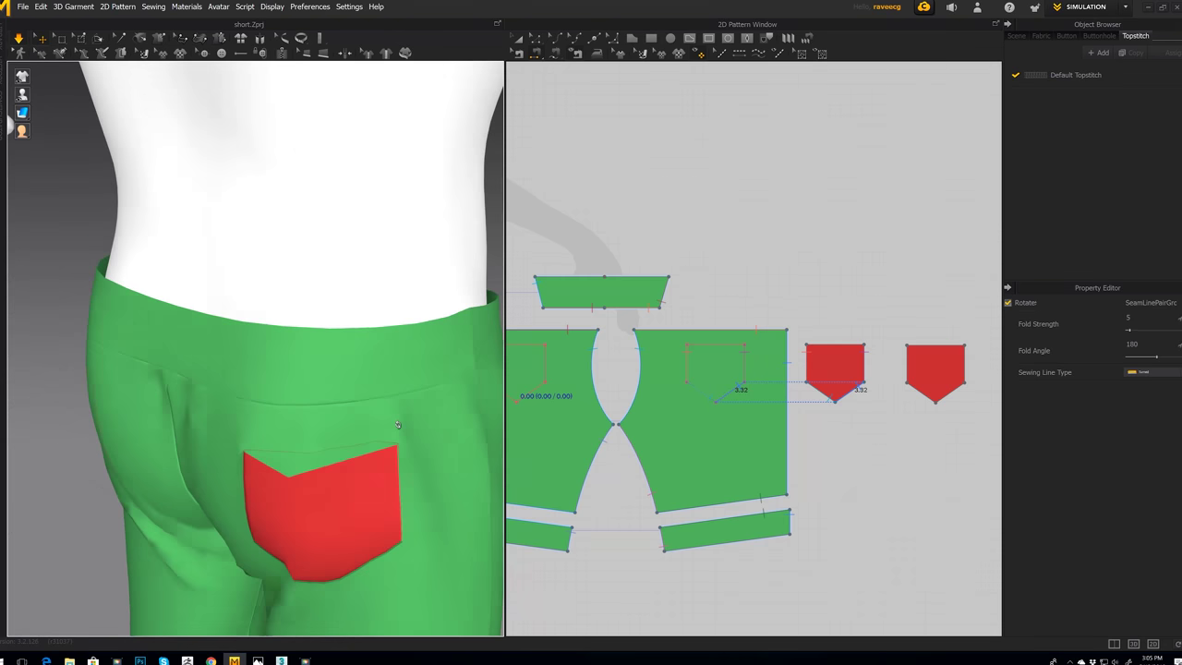
pyautogui.scroll(-10, 397, 434)
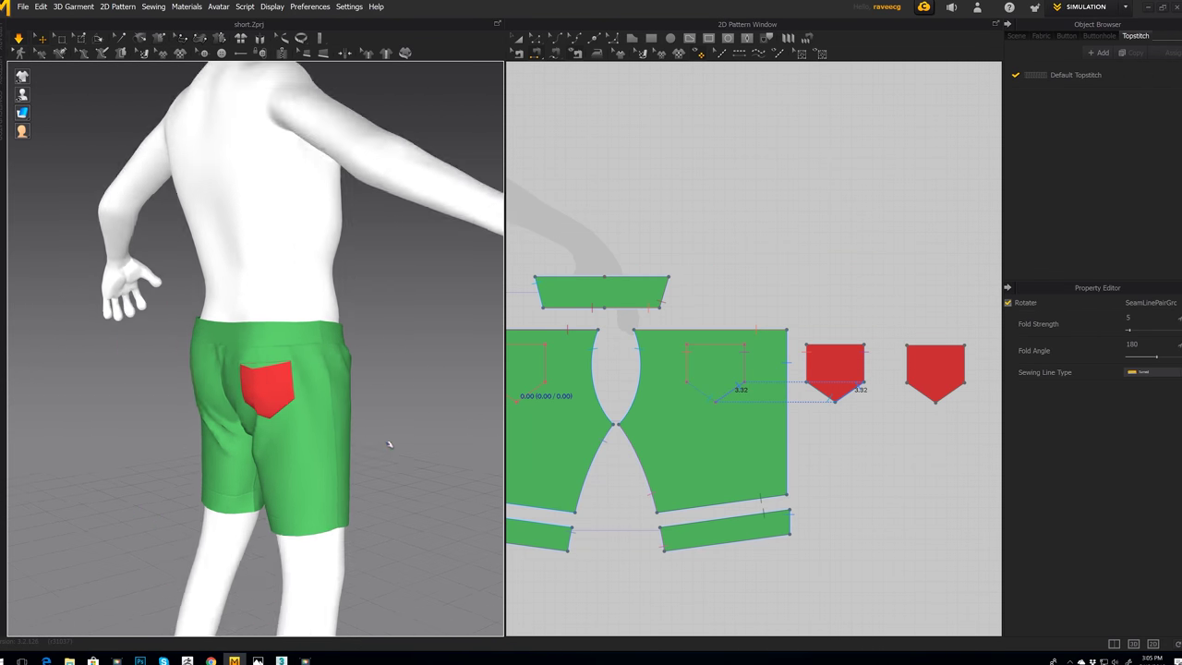
pyautogui.moveTo(385, 438); pyautogui.dragTo(382, 398, button='right')
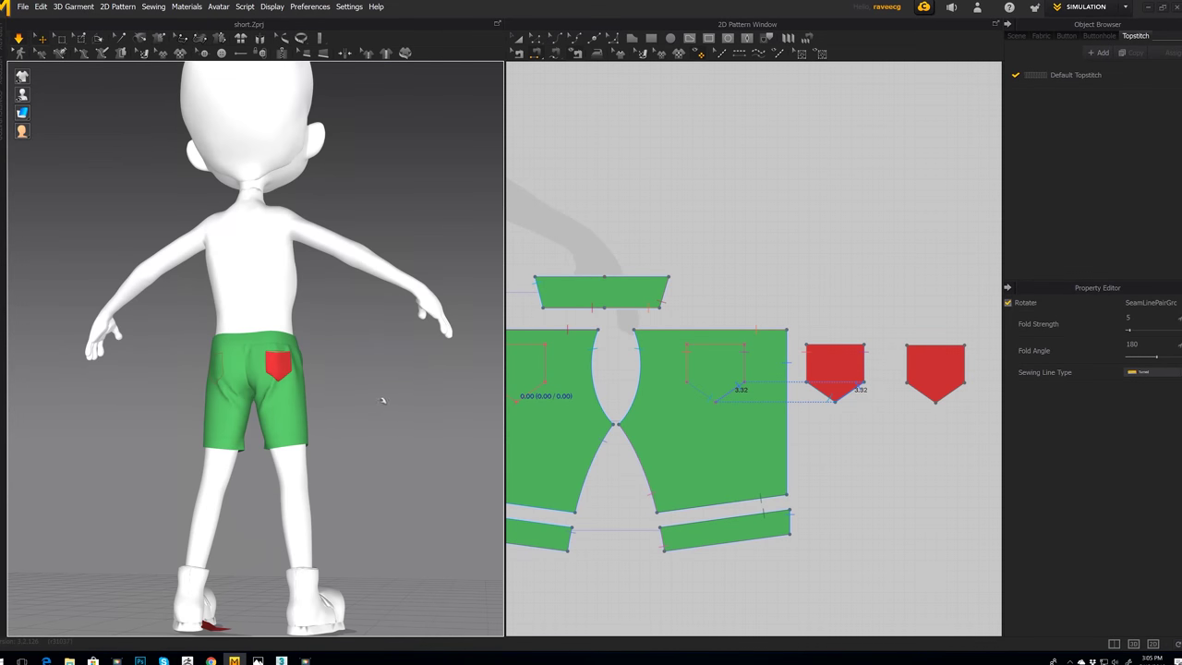
pyautogui.moveTo(383, 399); pyautogui.dragTo(375, 425, button='middle')
pyautogui.scroll(-1, 373, 427)
pyautogui.scroll(3, 374, 429)
pyautogui.scroll(2, 374, 430)
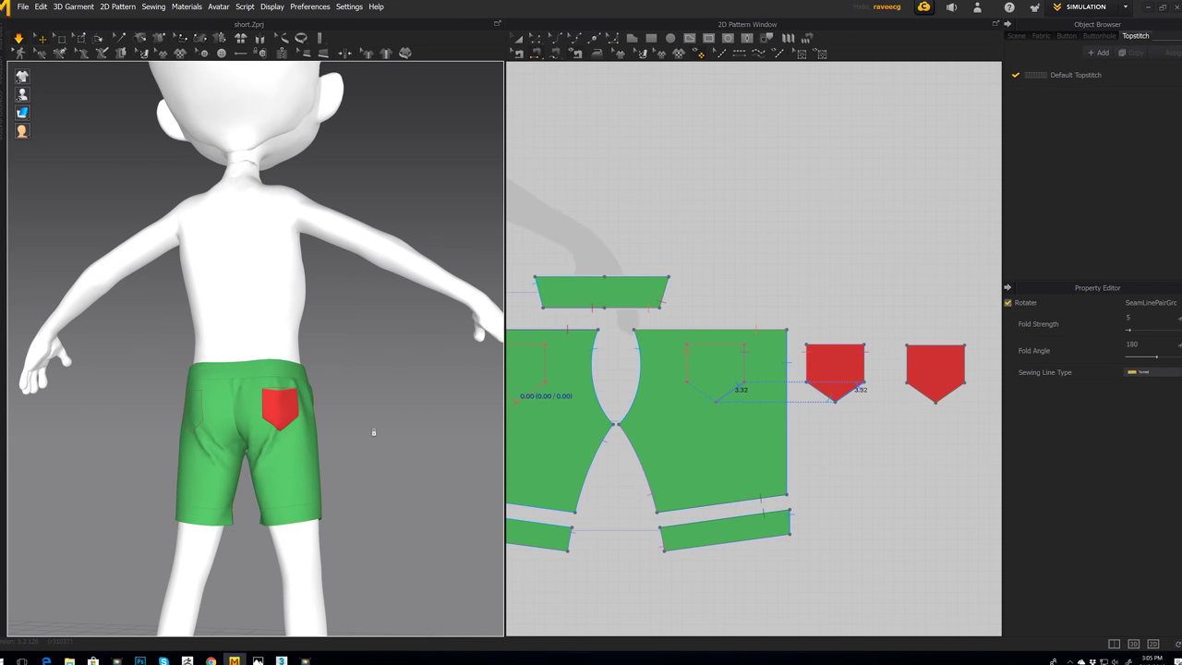
# Step: Undo the last garment simulation
pyautogui.scroll(-3, 374, 433)
pyautogui.moveTo(375, 432)
pyautogui.mouseDown(button='middle')
pyautogui.moveTo(370, 407)
pyautogui.moveTo(391, 441)
pyautogui.mouseUp(button='middle')
pyautogui.hotkey('ctrl', 'z')
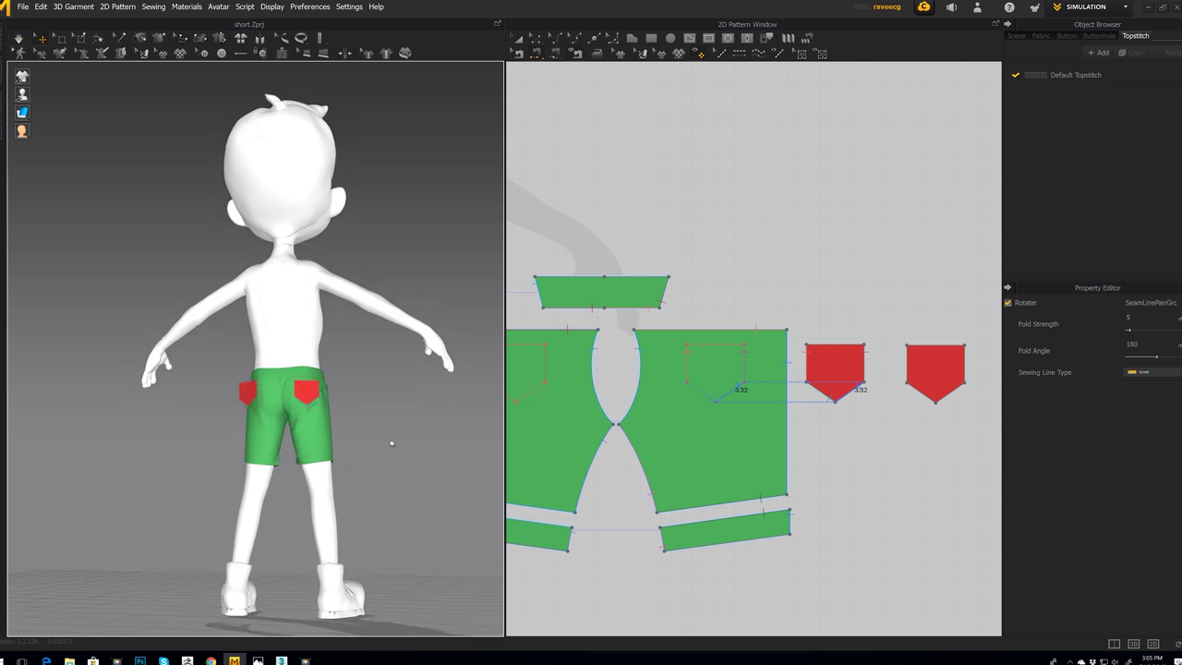
# Step: Sew both vertical side edges of the second pocket to the matching sides of the outline on the other back panel
pyautogui.scroll(-5, 910, 349)
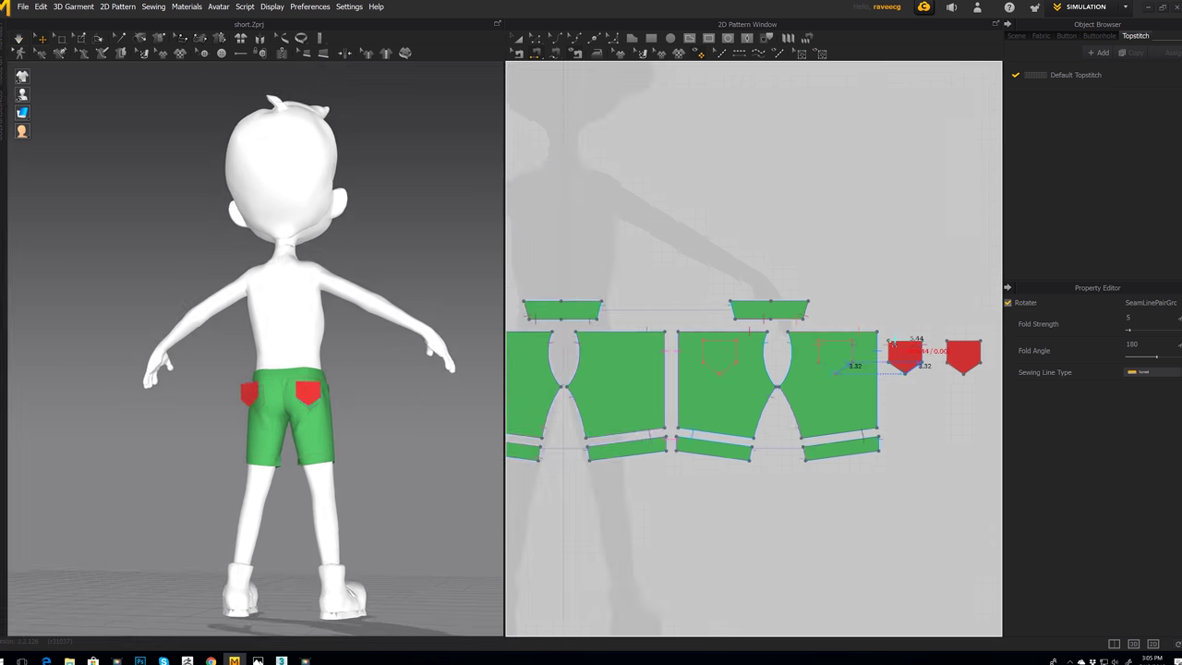
pyautogui.scroll(-2, 842, 382)
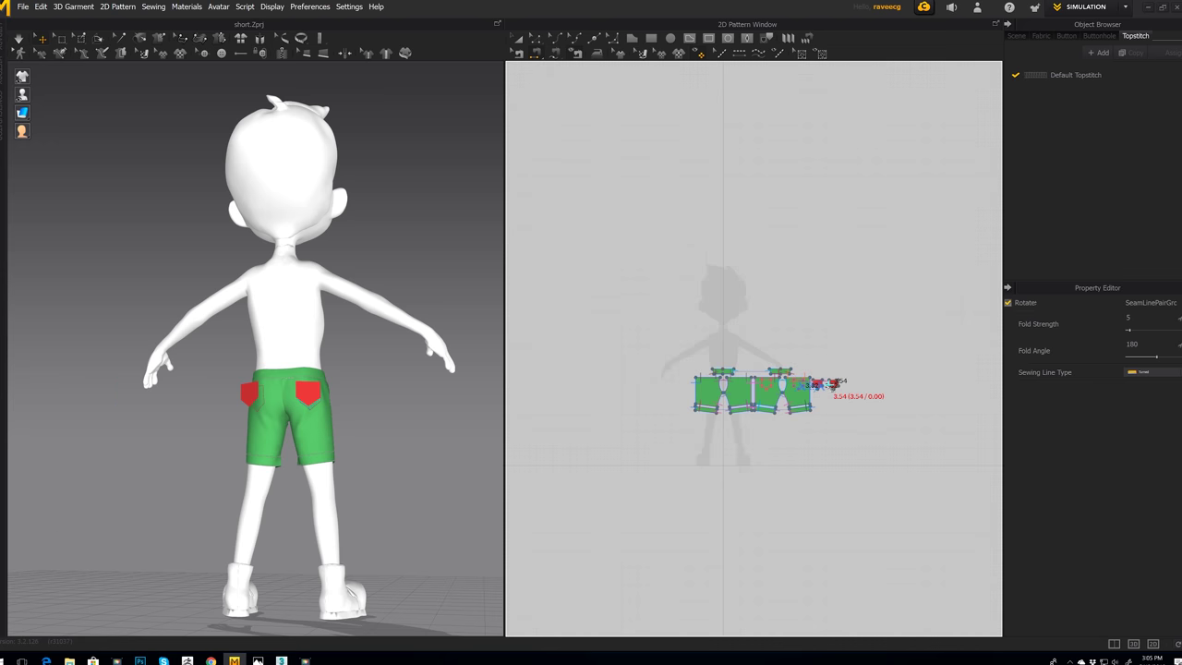
pyautogui.scroll(6, 845, 383)
pyautogui.scroll(3, 939, 363)
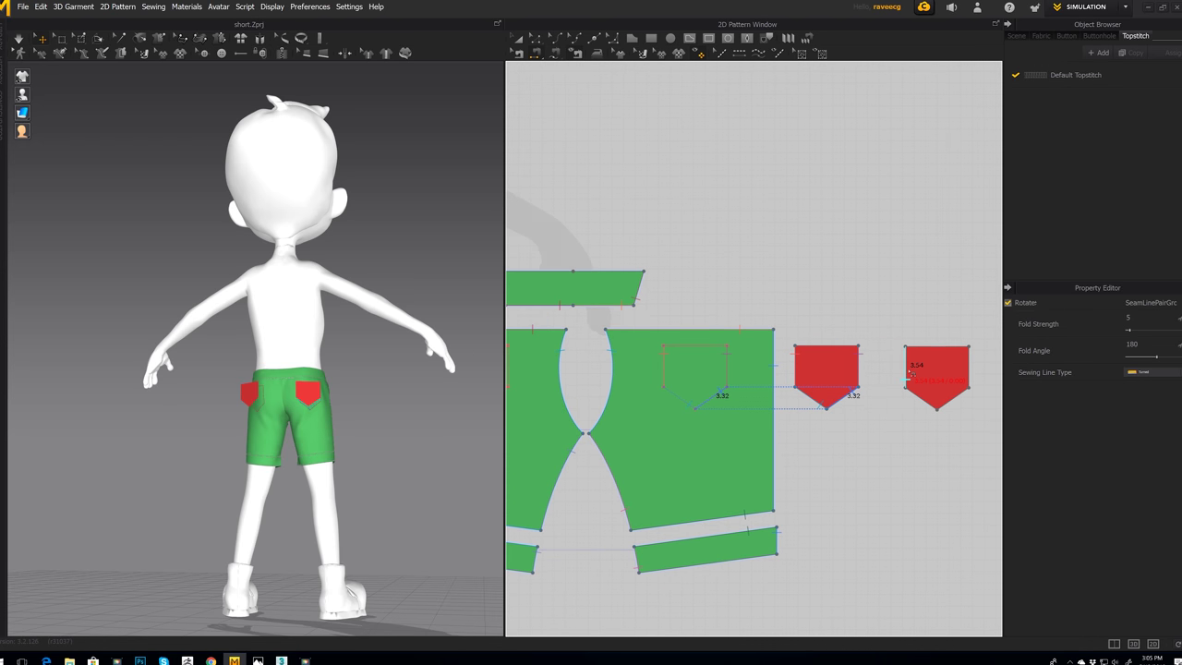
pyautogui.scroll(-3, 904, 373)
pyautogui.click(905, 369)
pyautogui.click(550, 368)
pyautogui.click(951, 367)
pyautogui.click(598, 356)
# Step: Sew the second pocket's two angled lower edges to the matching outline edges and simulate the garment
pyautogui.click(914, 389)
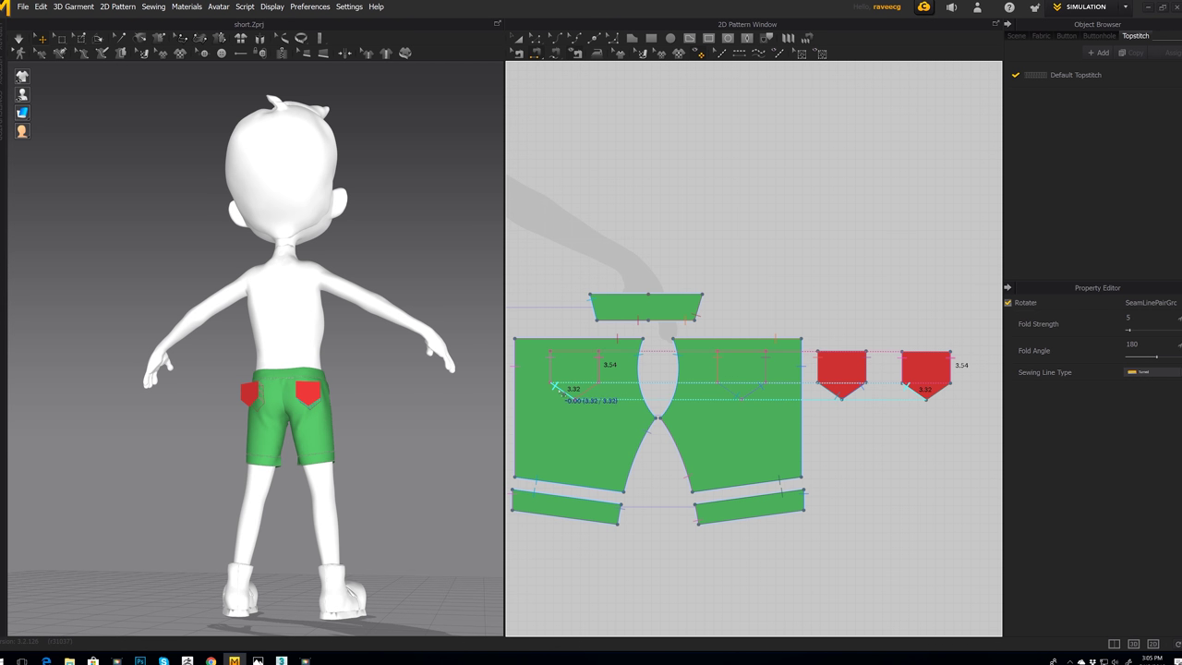
pyautogui.click(626, 392)
pyautogui.click(947, 384)
pyautogui.click(594, 387)
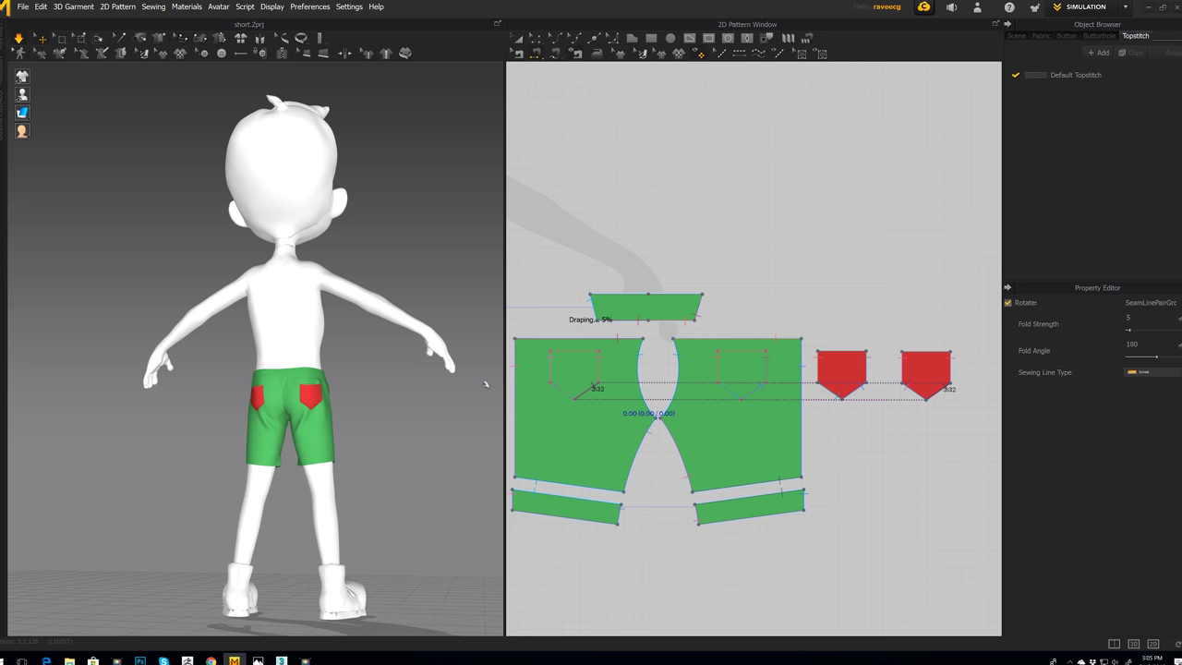
# Step: Examine how both sewn back pockets drape on the shorts, up close and from several angles
pyautogui.moveTo(422, 396); pyautogui.dragTo(422, 434, button='right')
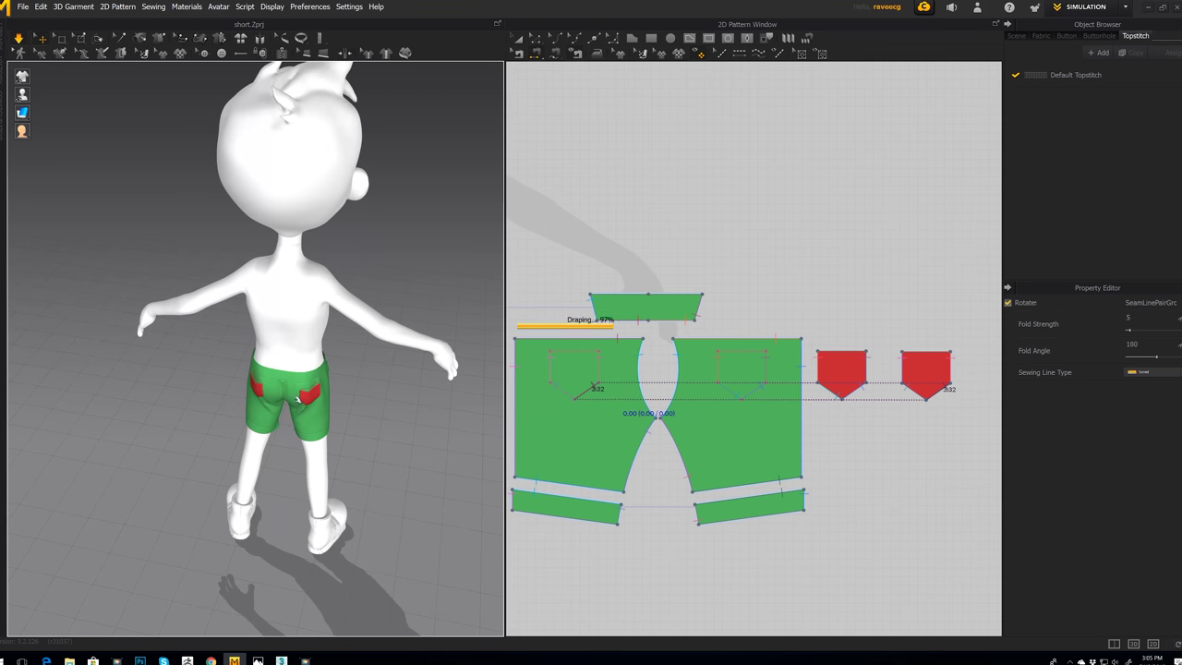
pyautogui.scroll(5, 134, 447)
pyautogui.moveTo(134, 447); pyautogui.dragTo(282, 417, button='right')
pyautogui.moveTo(282, 417); pyautogui.dragTo(357, 375, button='middle')
pyautogui.moveTo(356, 375); pyautogui.dragTo(184, 465, button='right')
pyautogui.scroll(-2, 184, 465)
pyautogui.moveTo(396, 457); pyautogui.dragTo(424, 445, button='right')
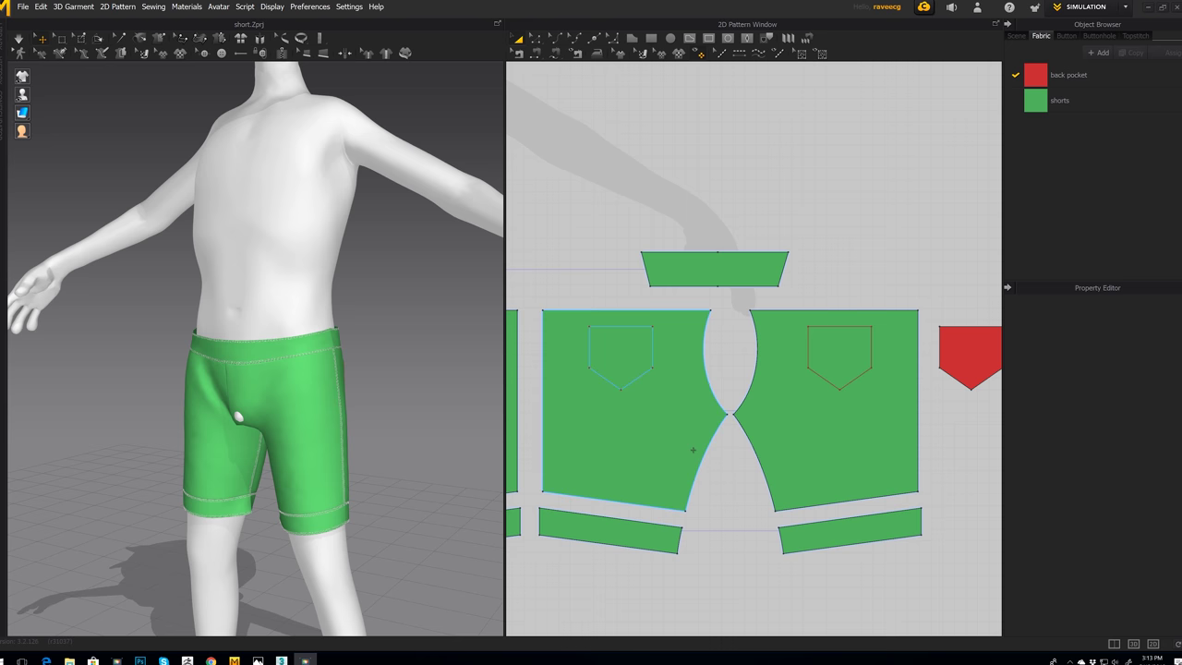
# Step: Draw an internal rectangle about 7.3 by 7.5 cm on the front panel and convert its lower inner corner to a curve point
pyautogui.moveTo(655, 443); pyautogui.dragTo(894, 450, button='right')
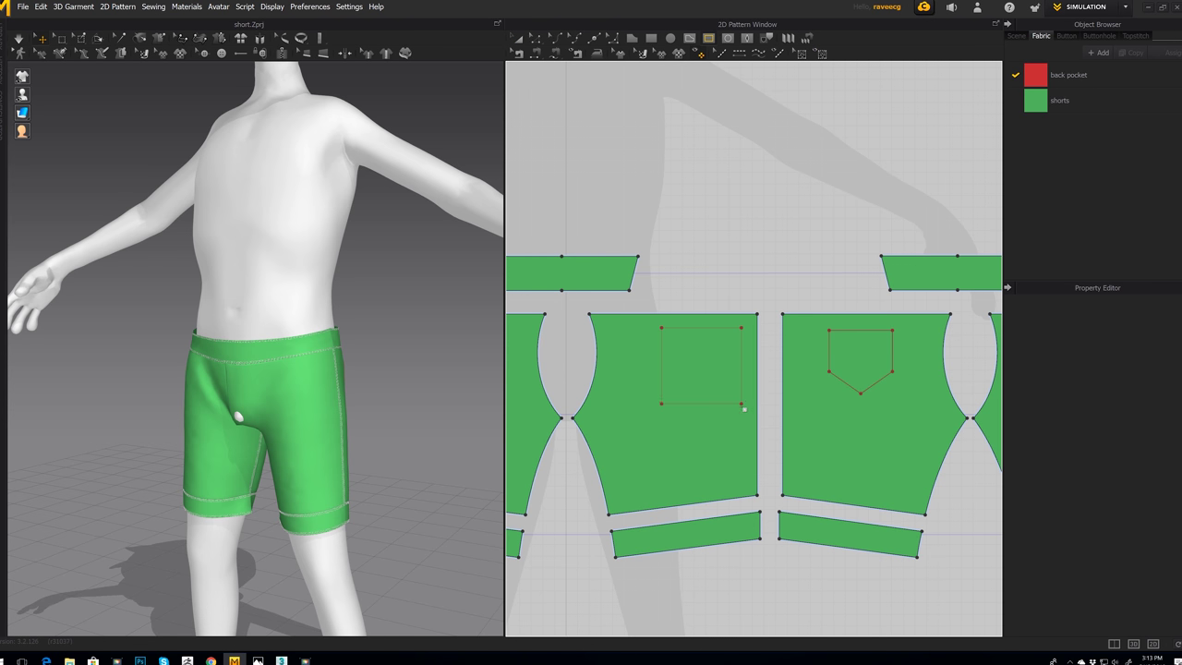
pyautogui.click(703, 371)
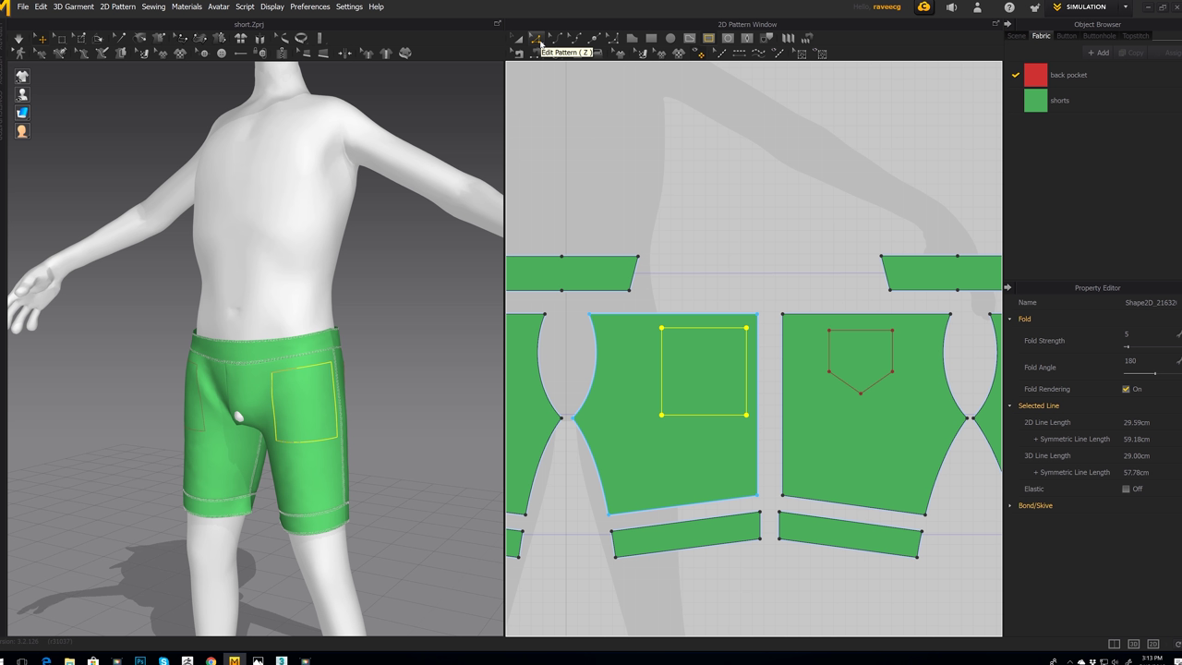
pyautogui.click(575, 39)
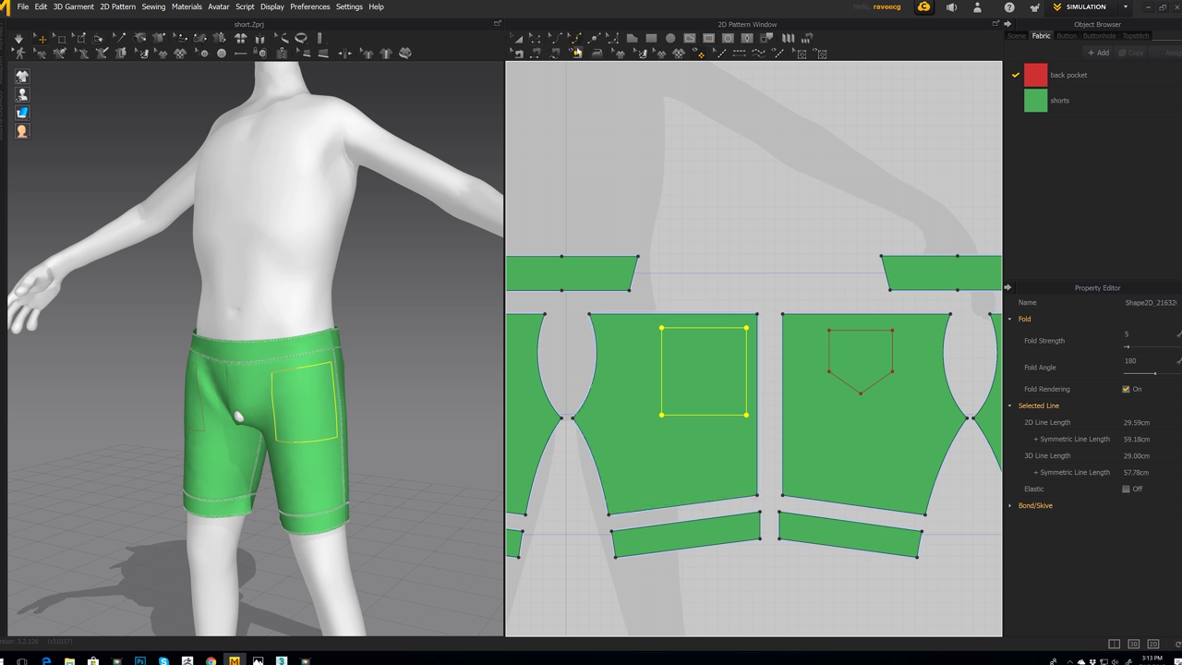
pyautogui.click(676, 440)
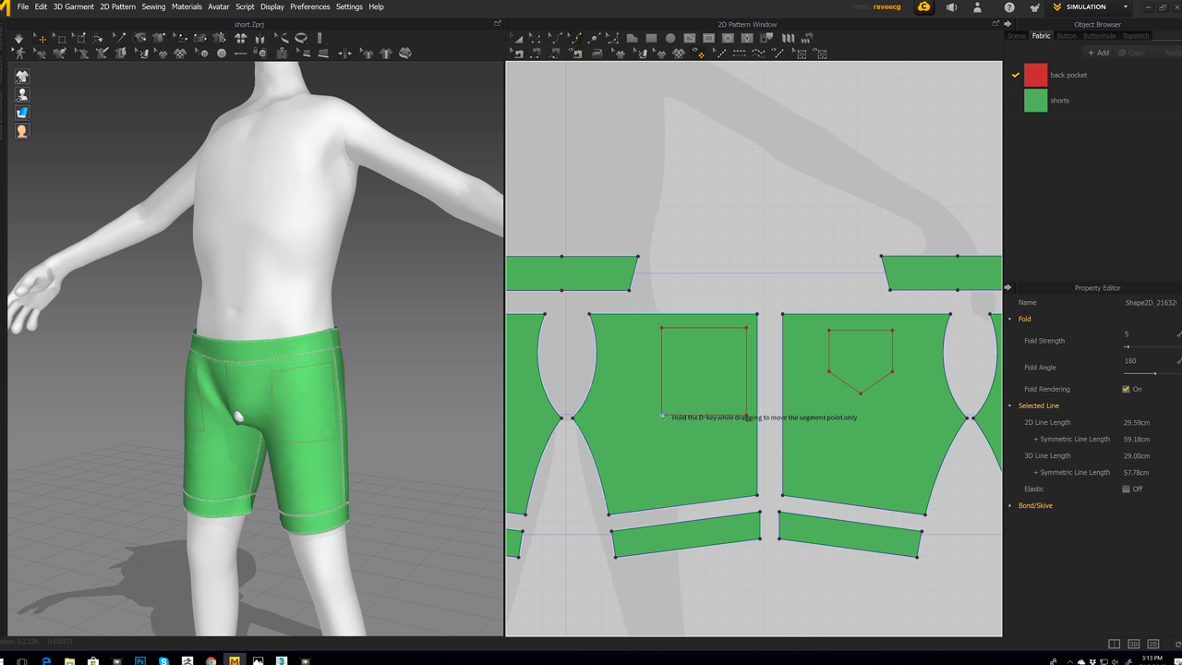
pyautogui.click(662, 416)
pyautogui.rightClick(663, 415)
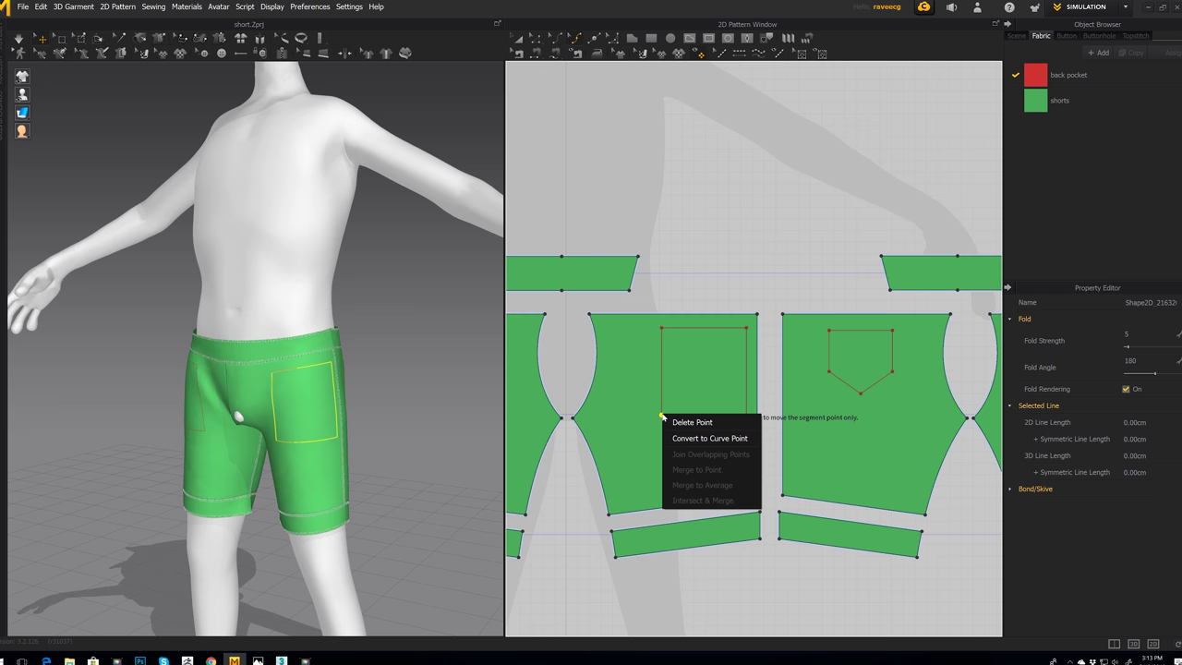
pyautogui.click(679, 438)
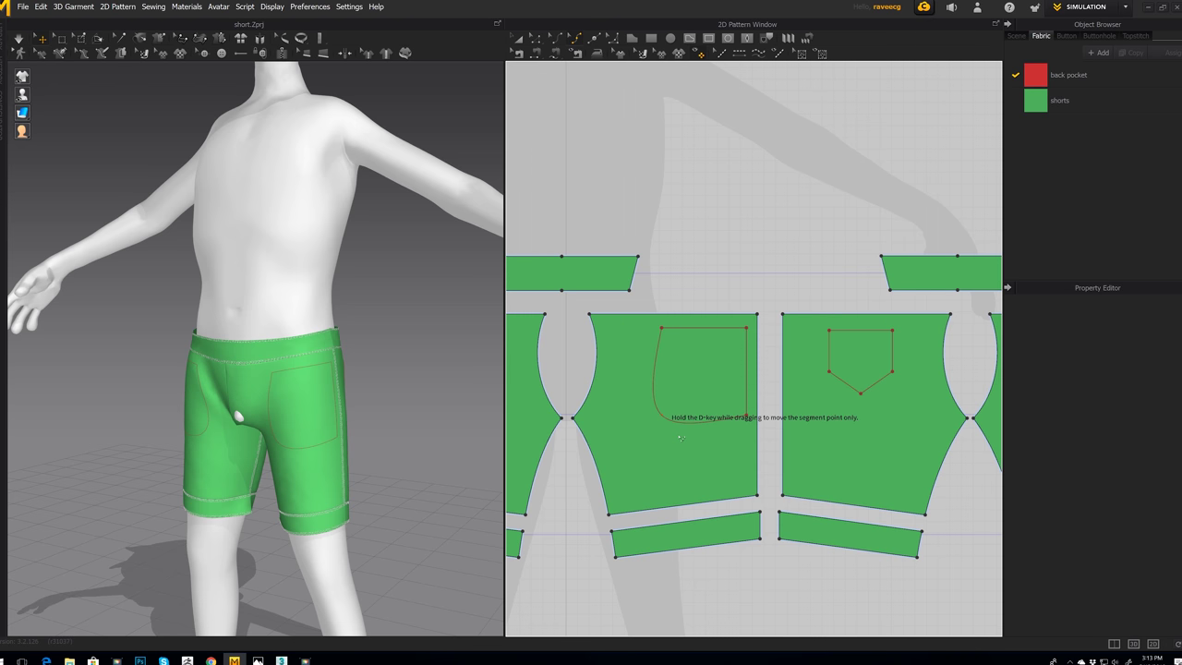
# Step: Pull the front pocket outline's rounded lower corner inward to tighten its curve
pyautogui.click(549, 48)
pyautogui.click(571, 41)
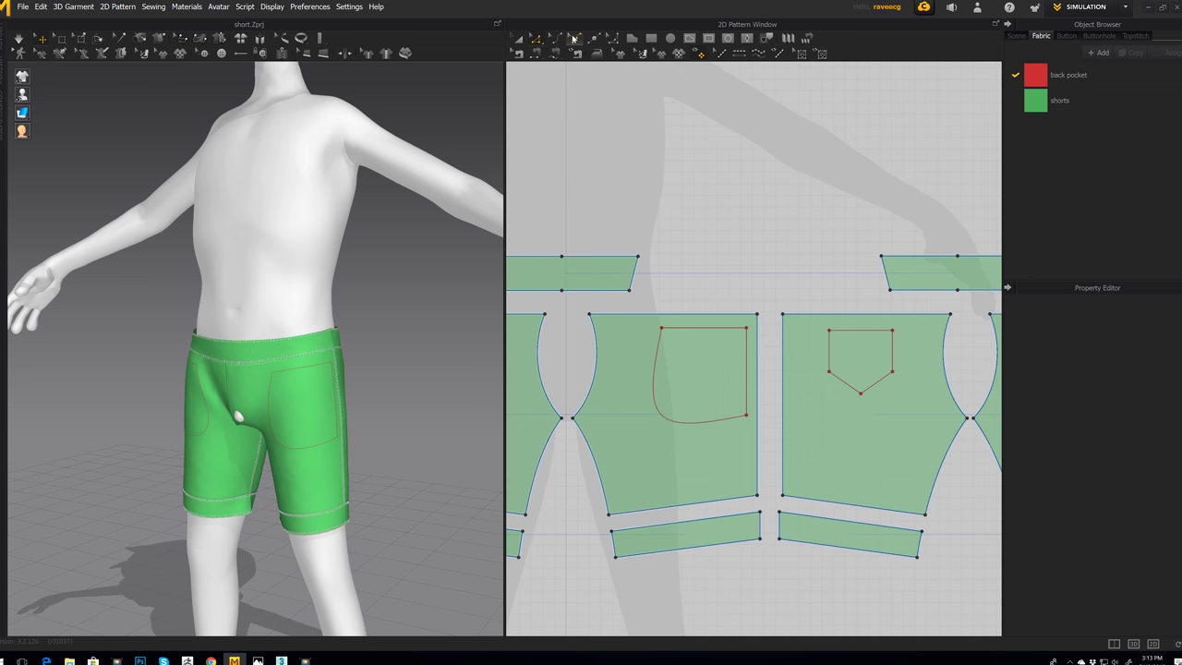
pyautogui.moveTo(663, 417); pyautogui.dragTo(677, 412)
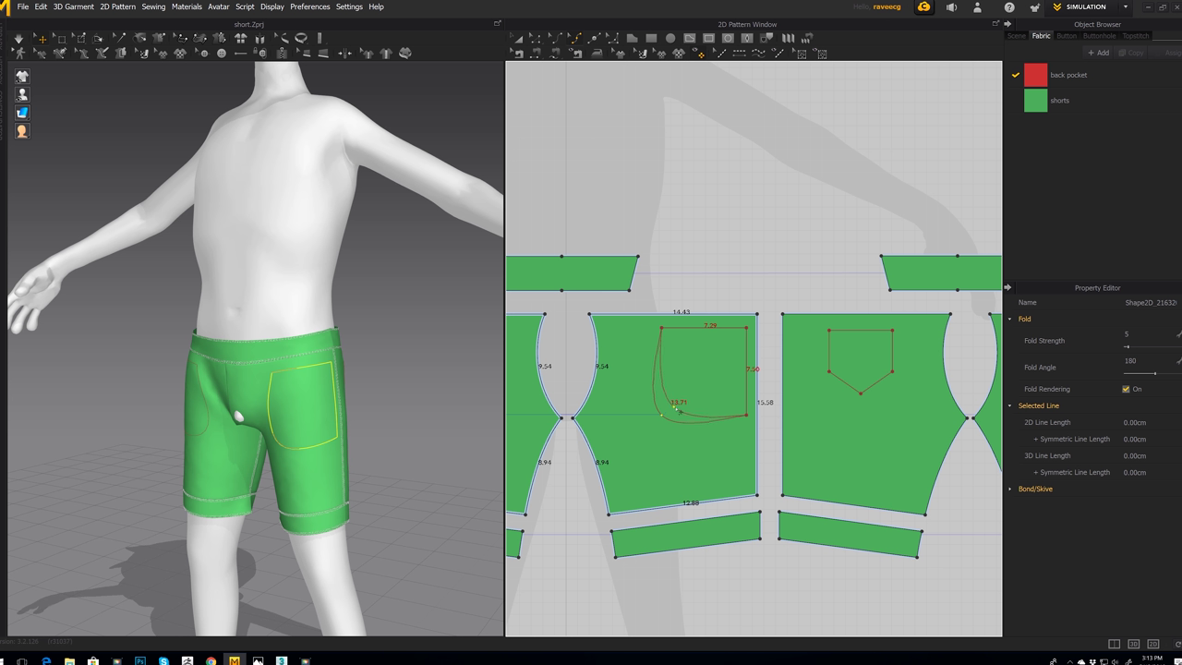
pyautogui.moveTo(678, 411); pyautogui.dragTo(677, 409)
pyautogui.moveTo(676, 405); pyautogui.dragTo(678, 407)
# Step: Lower the outline's upper outer corner and bend the slanted top edge into a concave curve about 9.6 cm long
pyautogui.click(541, 38)
pyautogui.click(736, 322)
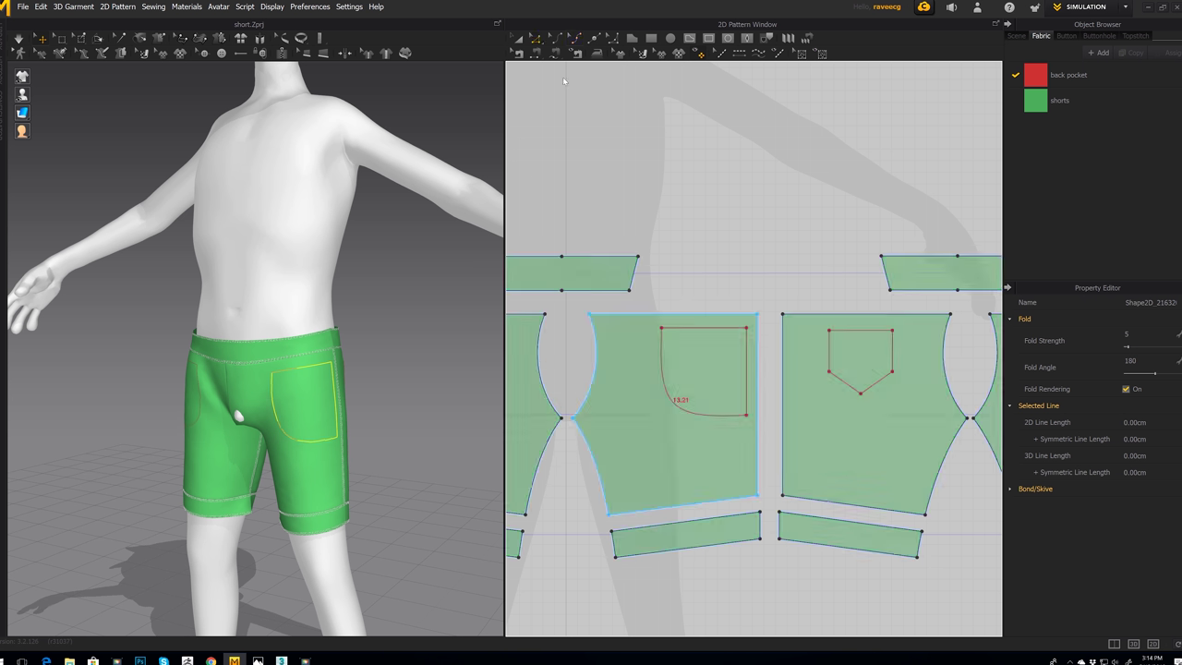
pyautogui.moveTo(749, 331); pyautogui.dragTo(747, 388)
pyautogui.click(559, 41)
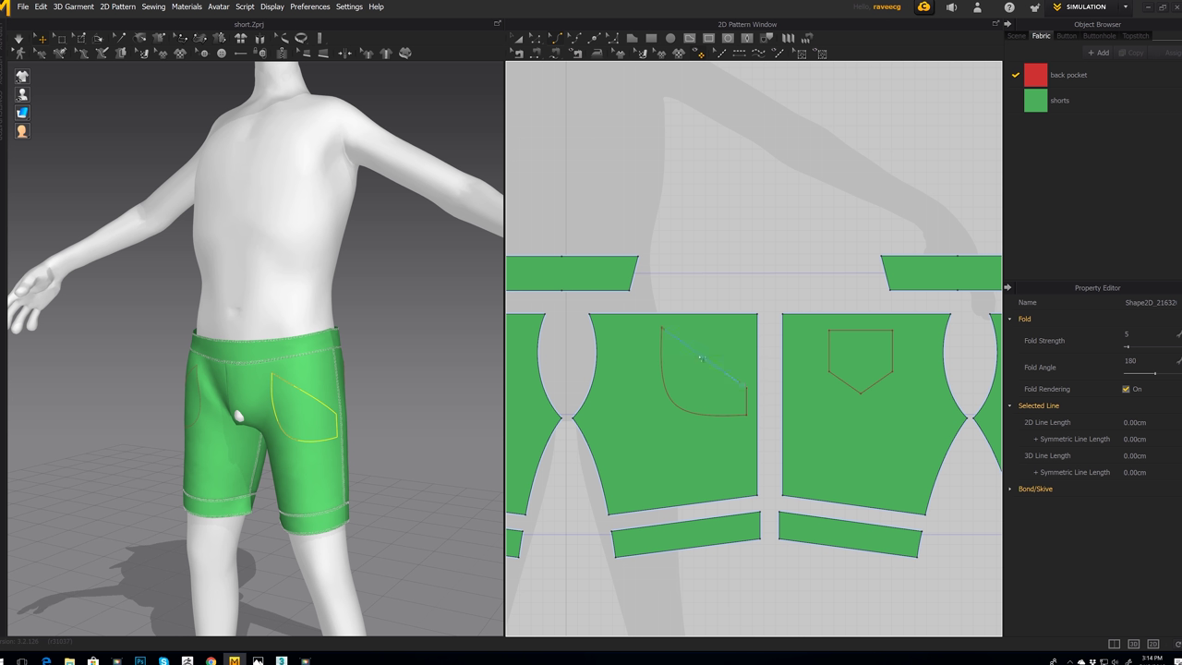
pyautogui.moveTo(700, 366); pyautogui.dragTo(698, 372)
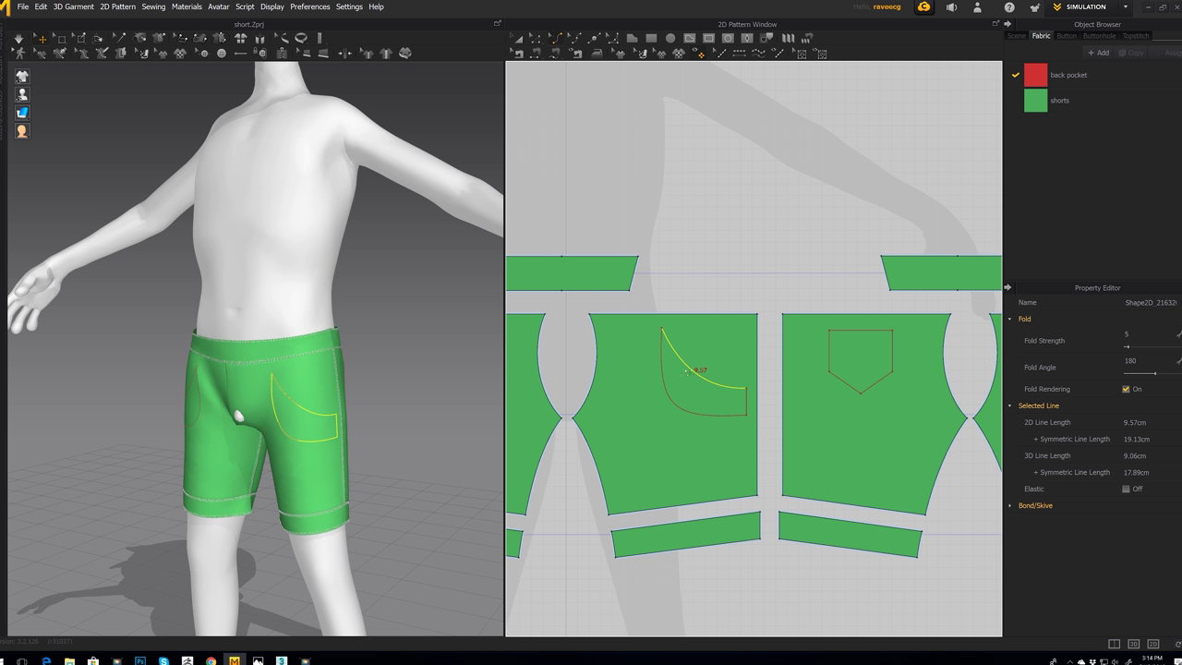
# Step: Reshape the outline with a fuller lower curve and a lower bottom outer corner, and simulate the garment
pyautogui.moveTo(674, 404); pyautogui.dragTo(658, 413)
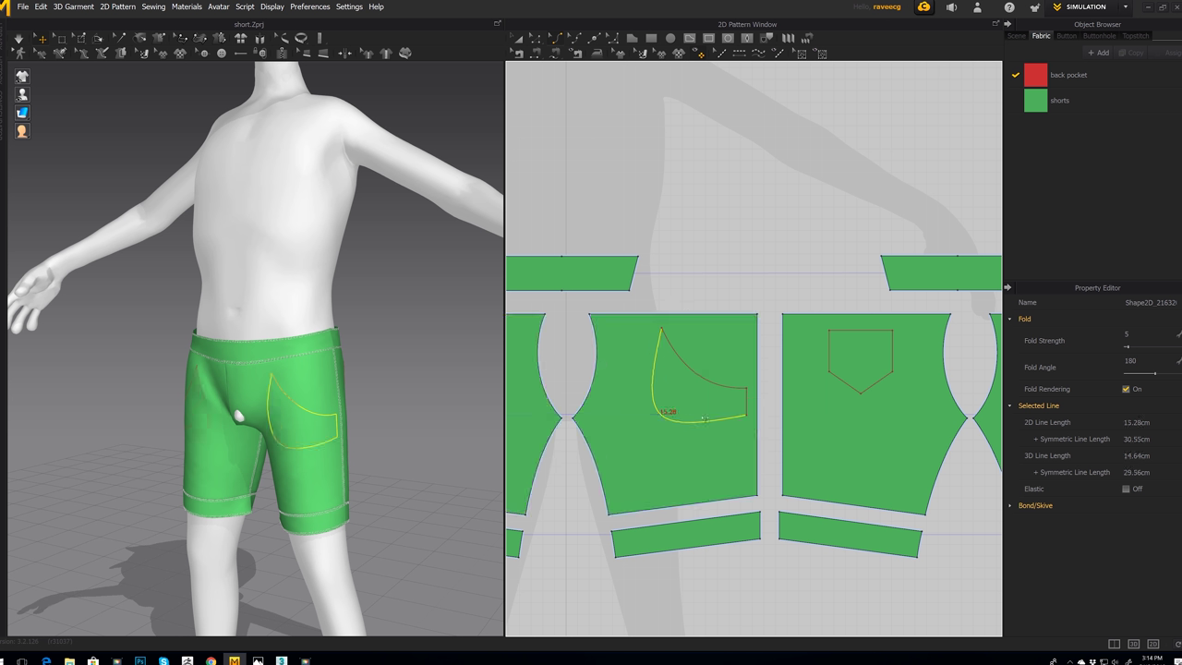
pyautogui.click(534, 39)
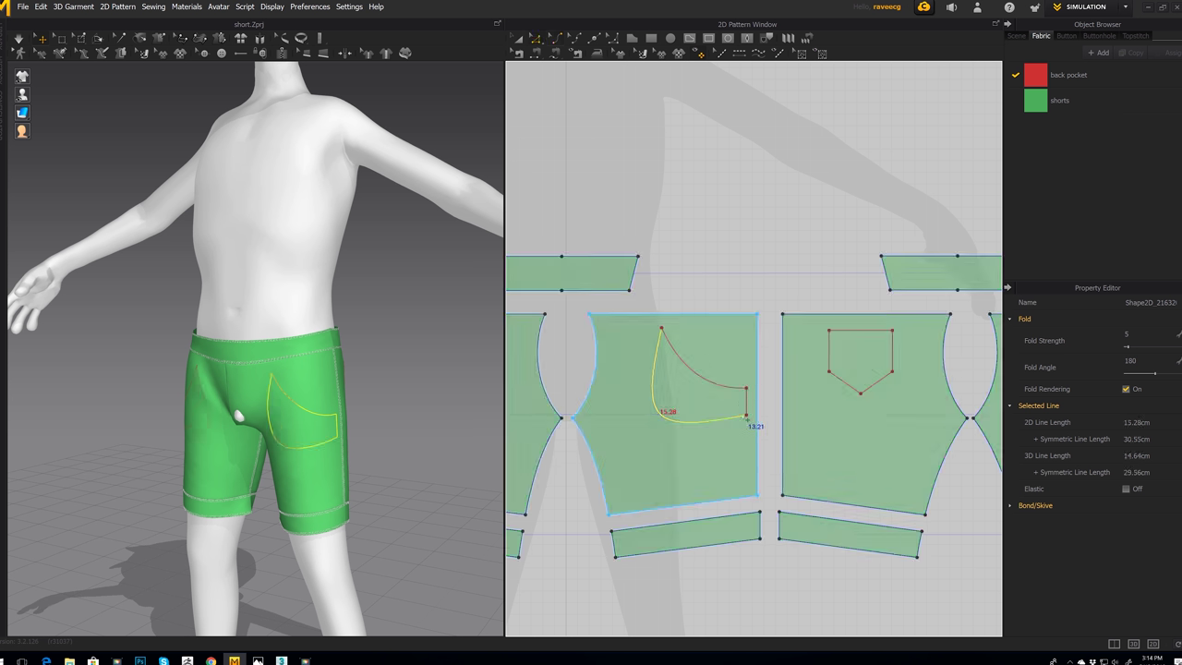
pyautogui.moveTo(749, 421); pyautogui.dragTo(750, 431)
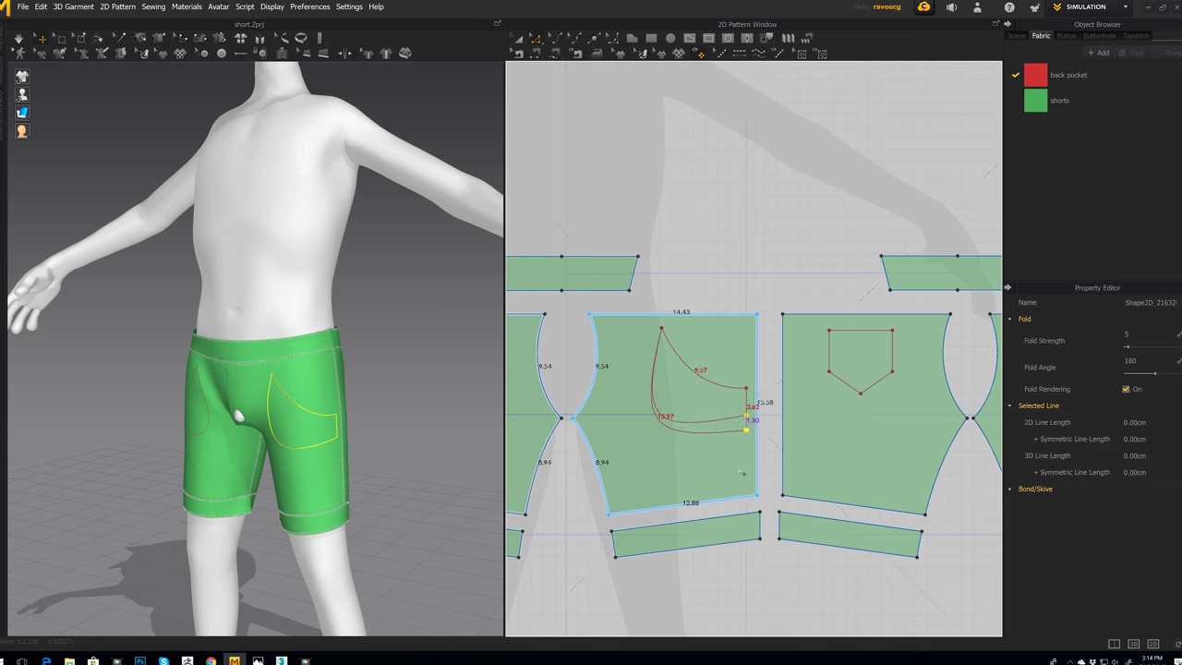
pyautogui.moveTo(290, 375); pyautogui.dragTo(460, 437, button='right')
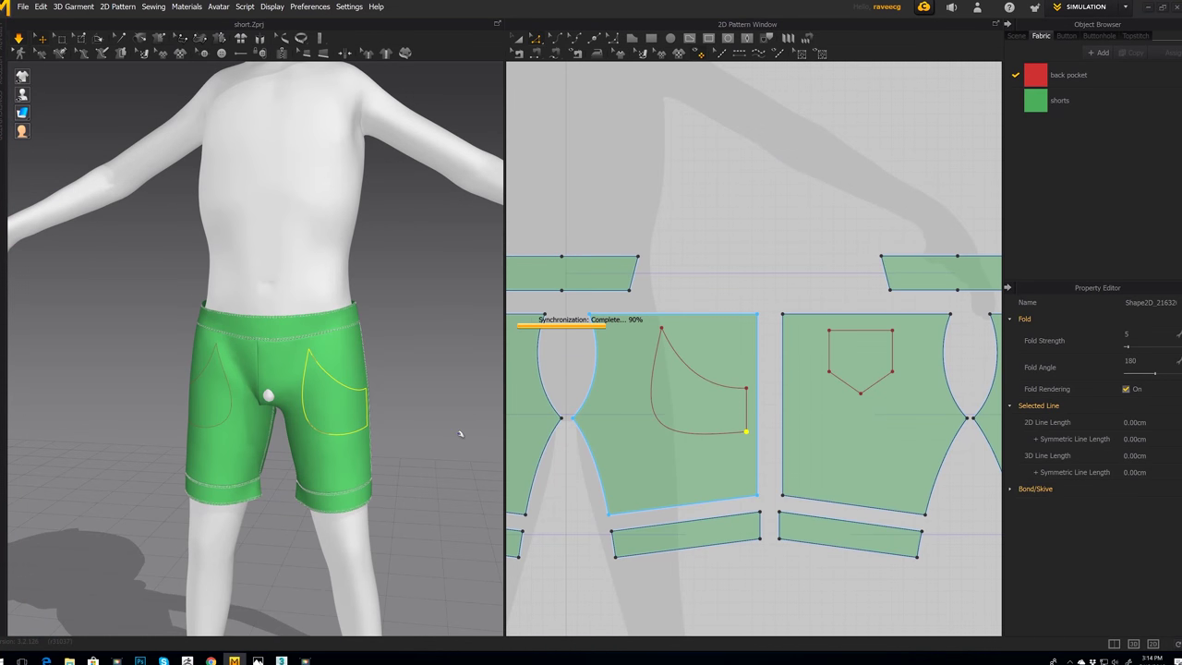
pyautogui.moveTo(449, 455)
pyautogui.mouseDown(button='right')
pyautogui.moveTo(430, 454)
pyautogui.moveTo(411, 390)
pyautogui.moveTo(448, 455)
pyautogui.mouseUp(button='right')
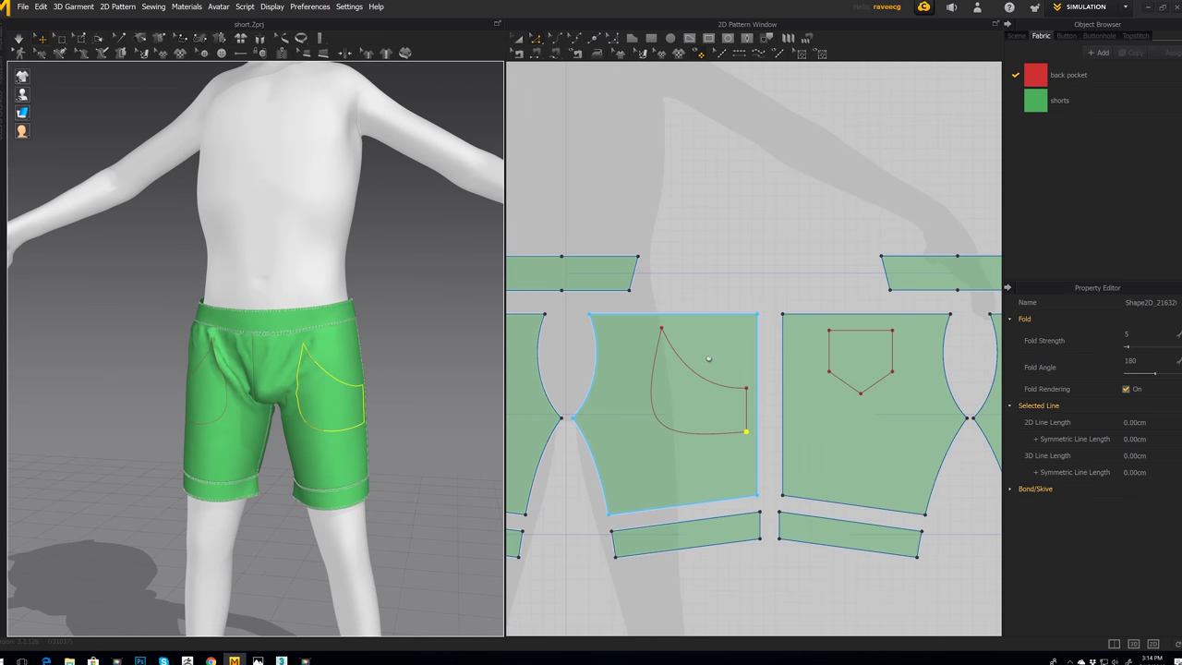
# Step: Clone the curved front pocket outline as a separate pattern and place it below the front panel
pyautogui.moveTo(709, 360); pyautogui.dragTo(693, 383, button='middle')
pyautogui.scroll(2, 662, 385)
pyautogui.scroll(-5, 663, 385)
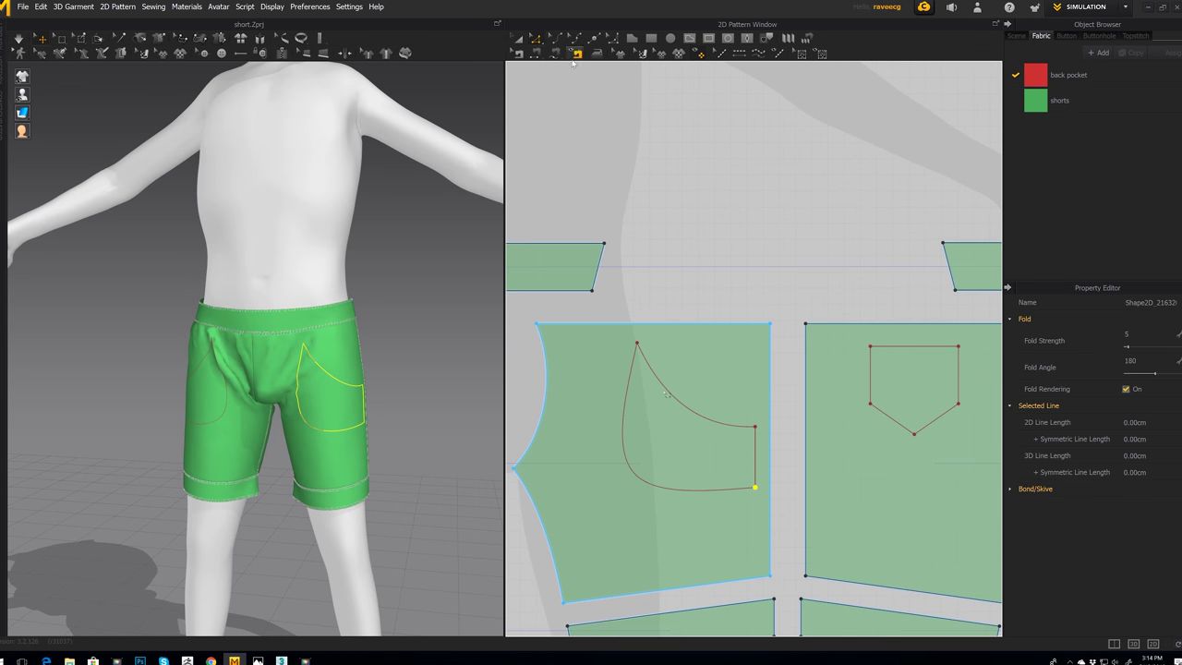
pyautogui.click(518, 40)
pyautogui.click(664, 388)
pyautogui.moveTo(674, 422); pyautogui.dragTo(638, 368, button='middle')
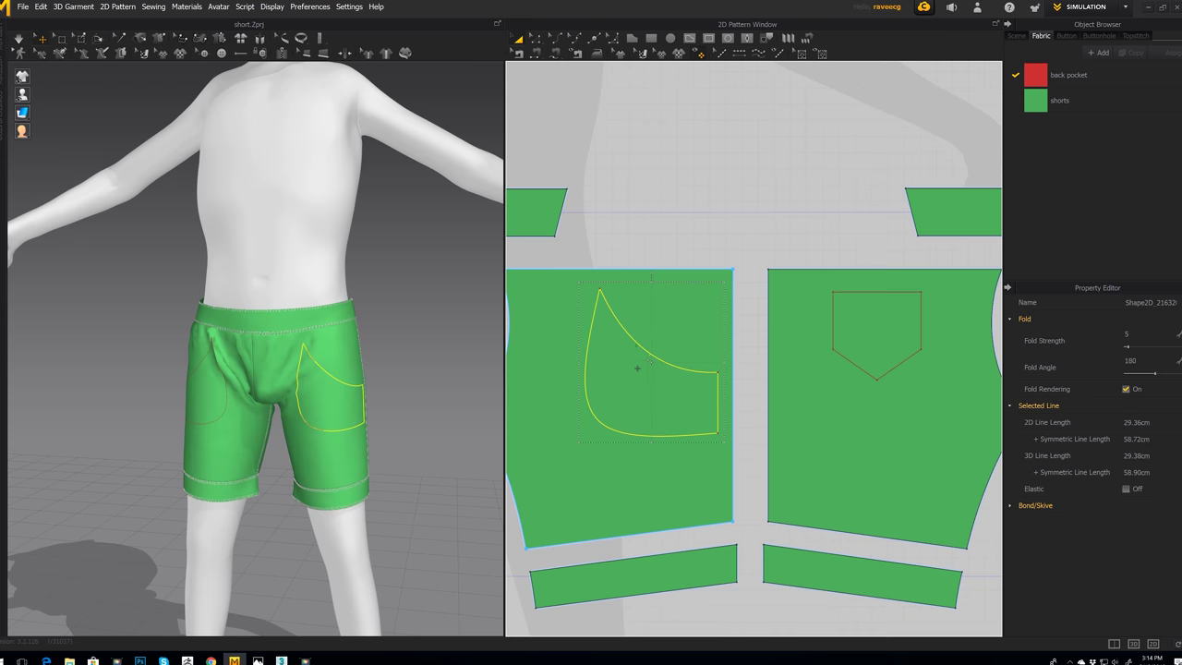
pyautogui.scroll(-1, 638, 369)
pyautogui.rightClick(638, 375)
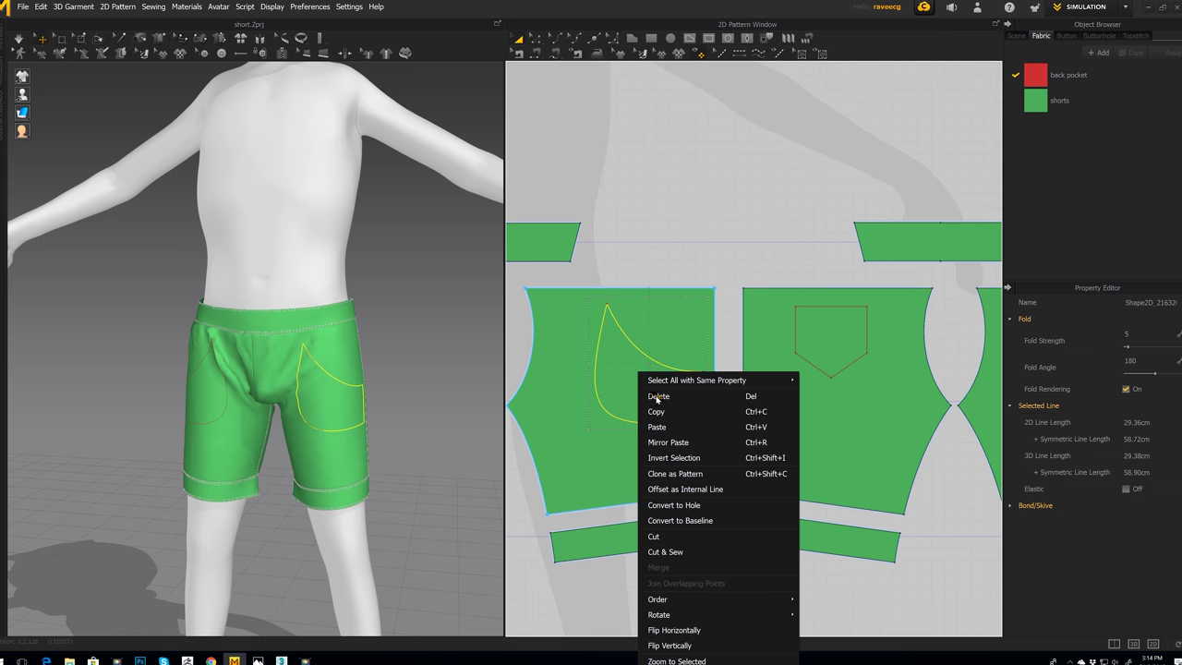
pyautogui.click(674, 474)
pyautogui.moveTo(803, 411); pyautogui.dragTo(664, 377, button='middle')
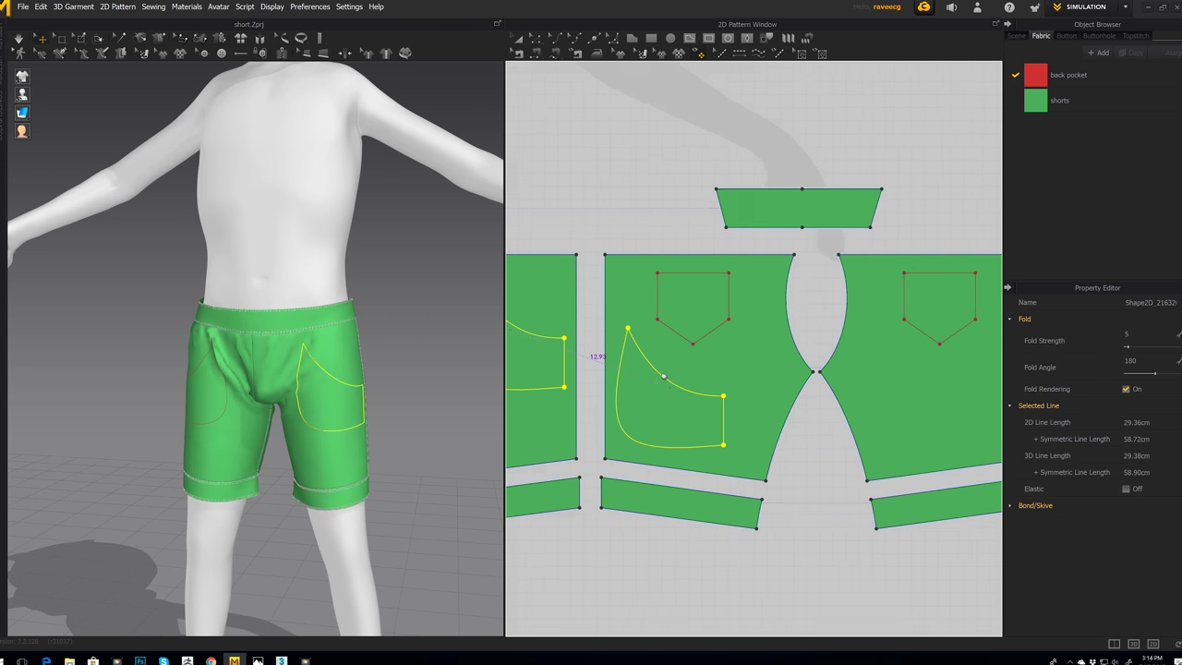
pyautogui.scroll(-5, 663, 377)
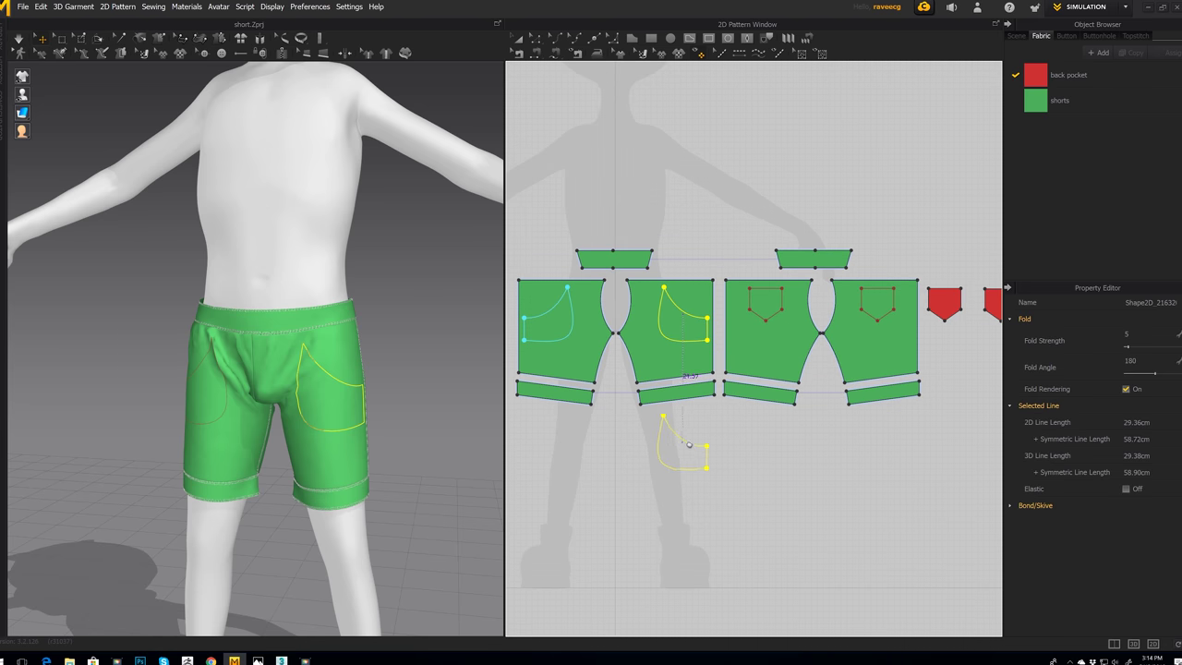
pyautogui.click(757, 448)
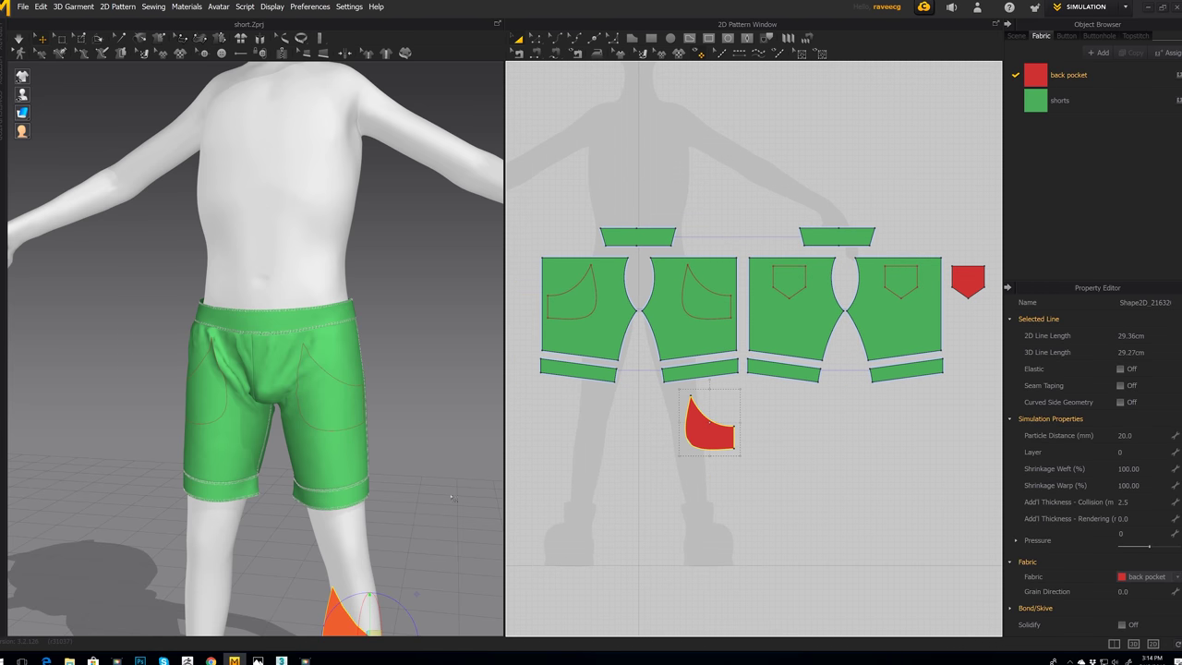
# Step: Position the front pocket piece in the 3D scene just in front of its outline on the shorts' leg
pyautogui.moveTo(366, 507); pyautogui.dragTo(369, 273)
pyautogui.moveTo(369, 274); pyautogui.dragTo(396, 431, button='middle')
pyautogui.scroll(1, 396, 432)
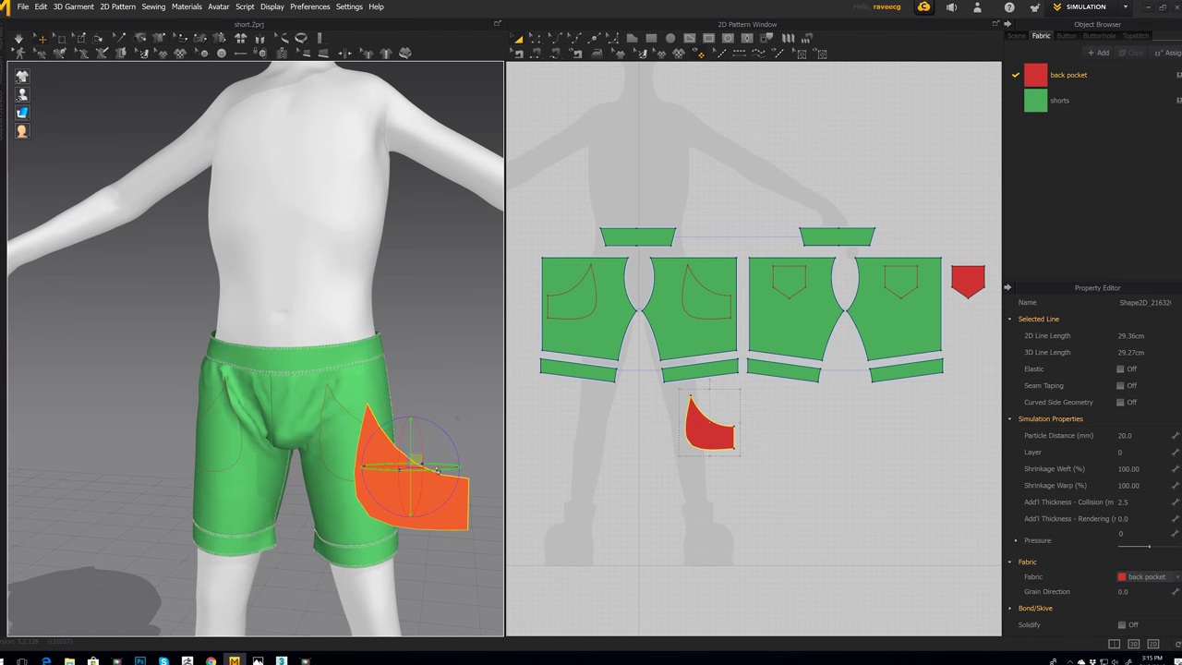
pyautogui.moveTo(438, 467); pyautogui.dragTo(386, 467)
pyautogui.moveTo(381, 482); pyautogui.dragTo(199, 477, button='right')
pyautogui.moveTo(204, 437); pyautogui.dragTo(302, 422)
pyautogui.moveTo(211, 456); pyautogui.dragTo(300, 438, button='right')
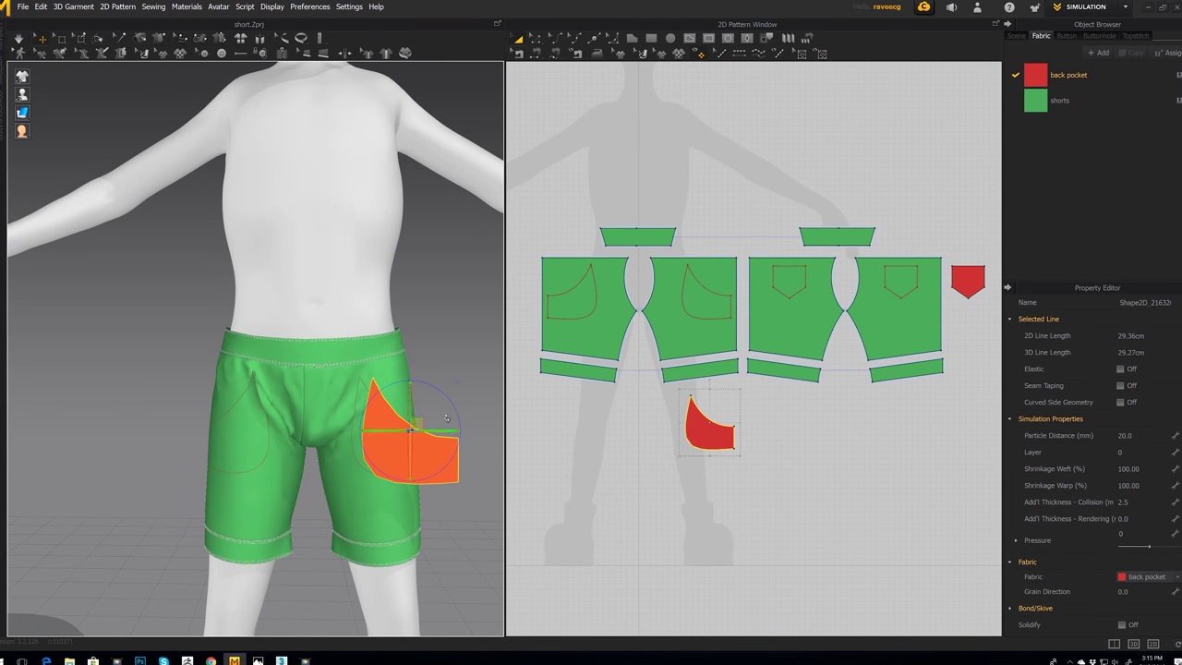
pyautogui.moveTo(441, 409); pyautogui.dragTo(386, 530, button='right')
pyautogui.moveTo(394, 532); pyautogui.dragTo(384, 527)
# Step: Paste a copy of the curved front pocket piece beside the original below the front panels
pyautogui.moveTo(701, 430); pyautogui.dragTo(714, 427, button='middle')
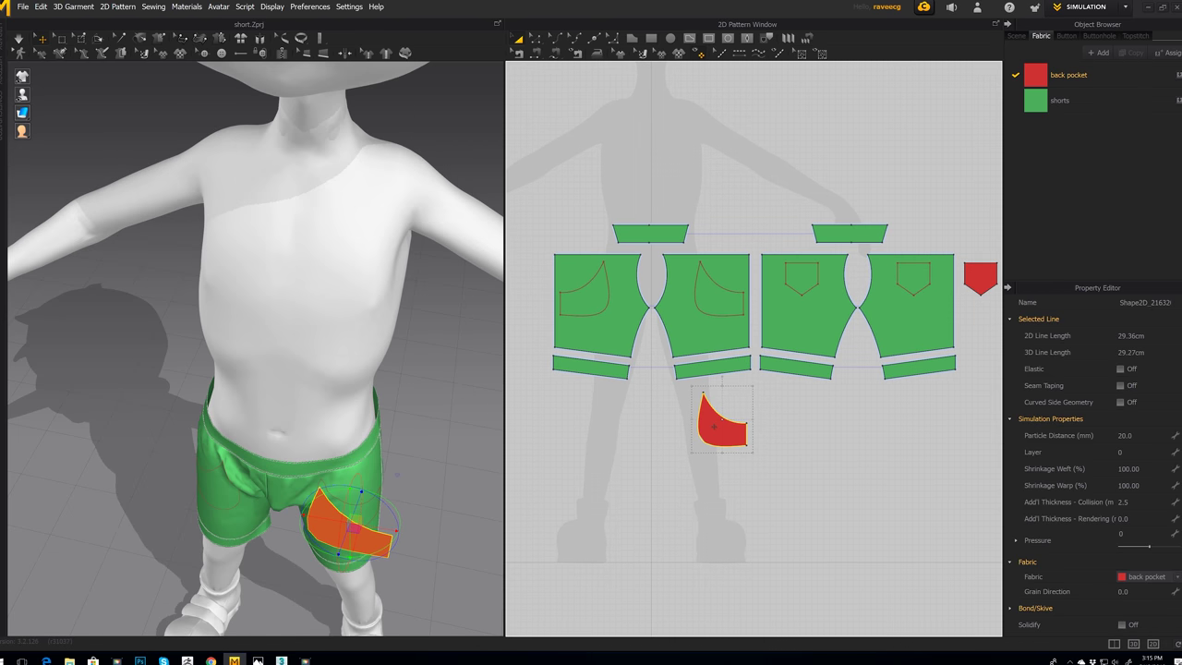
pyautogui.moveTo(714, 425); pyautogui.dragTo(804, 424)
pyautogui.rightClick(802, 424)
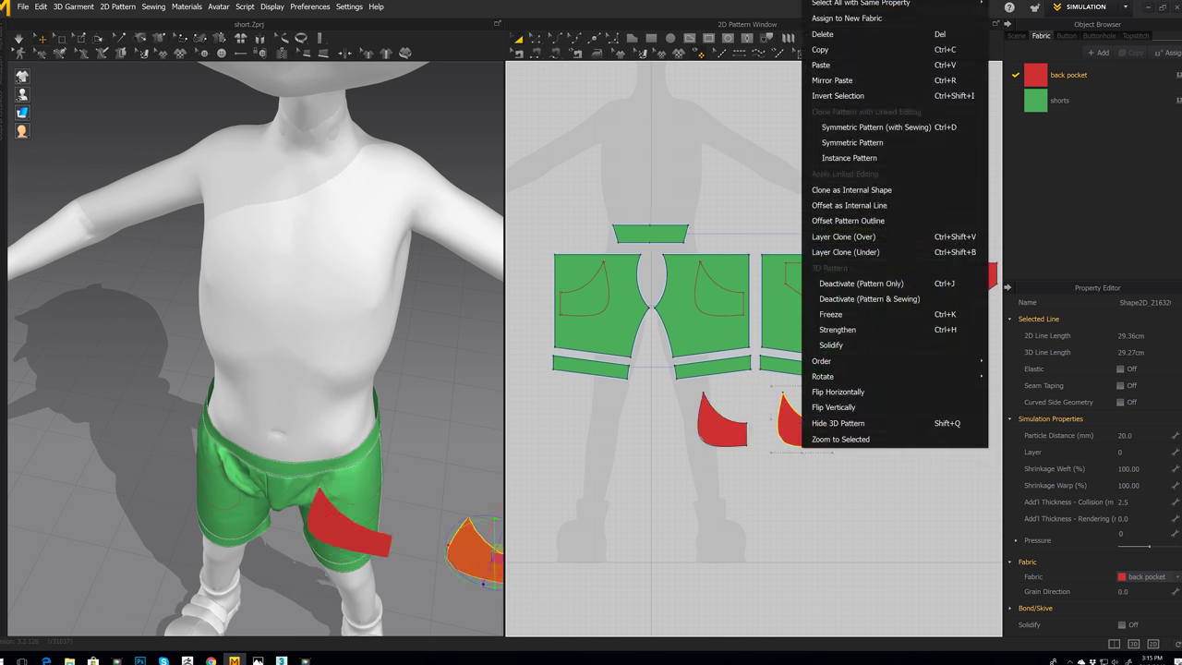
pyautogui.press('Escape')
# Step: Try flipping the pasted pocket copy horizontally and vertically in the 3D scene, and delete the copy
pyautogui.rightClick(474, 531)
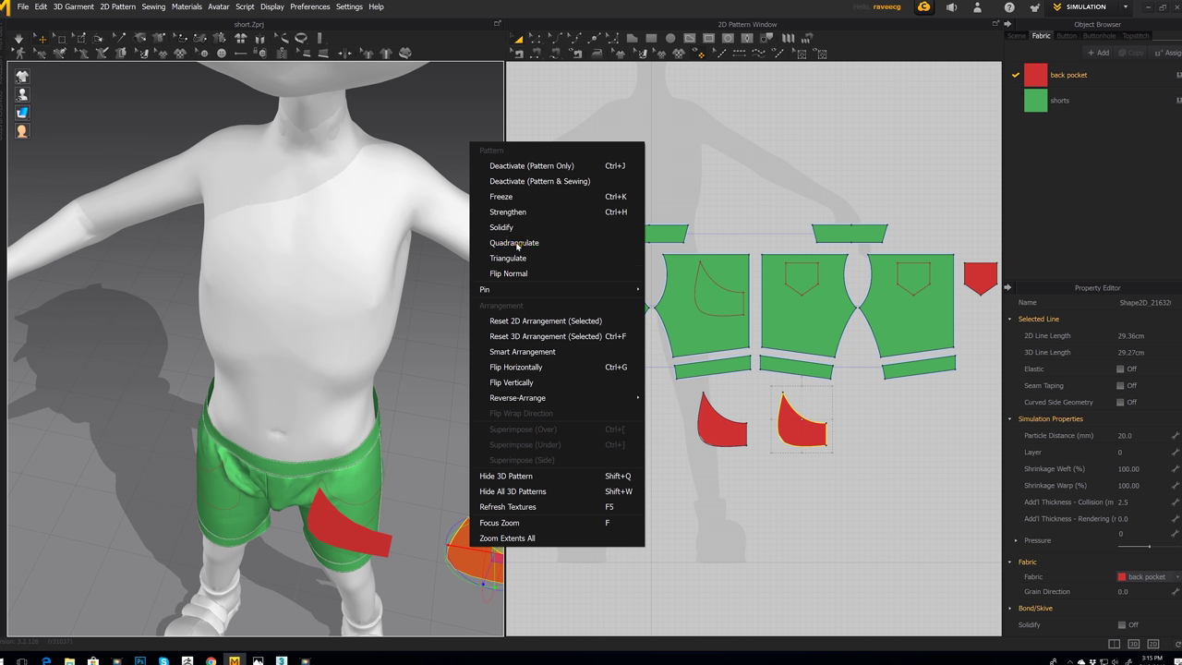
pyautogui.click(520, 367)
pyautogui.moveTo(420, 496); pyautogui.dragTo(373, 433, button='middle')
pyautogui.rightClick(430, 500)
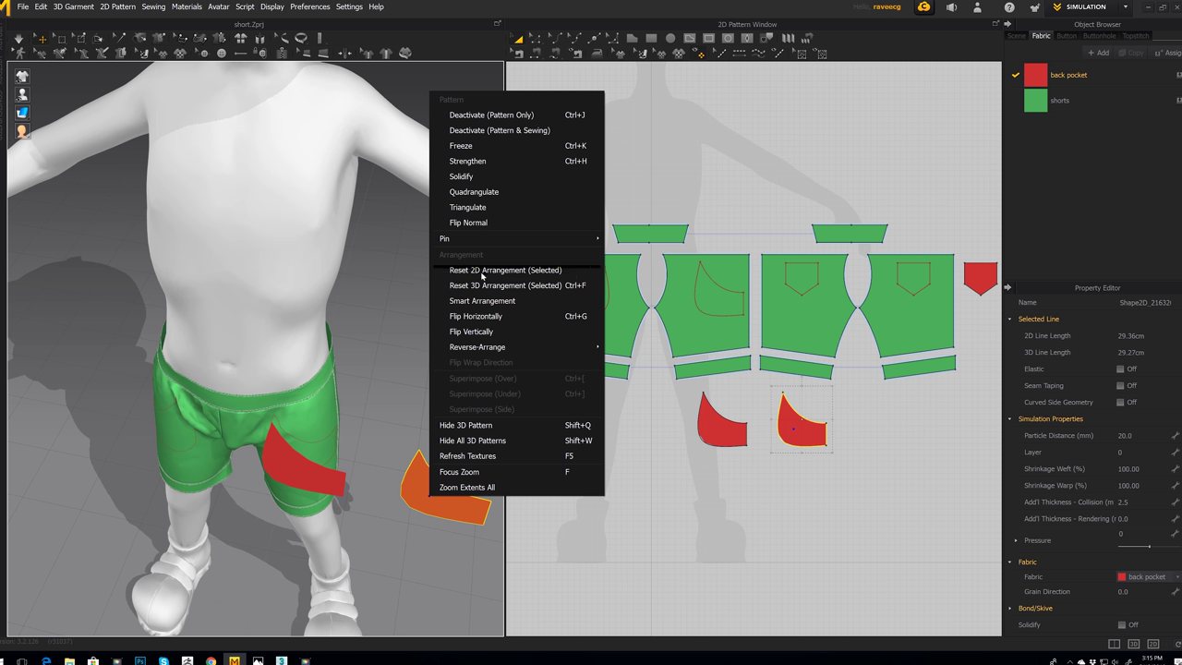
pyautogui.click(475, 332)
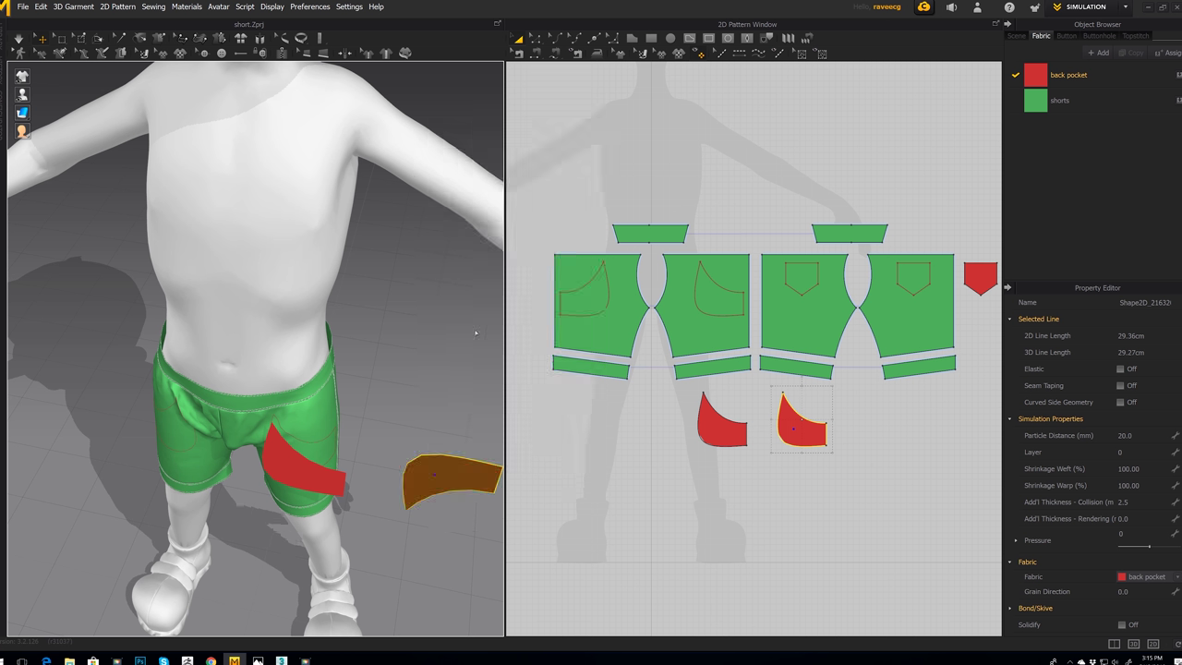
pyautogui.rightClick(440, 464)
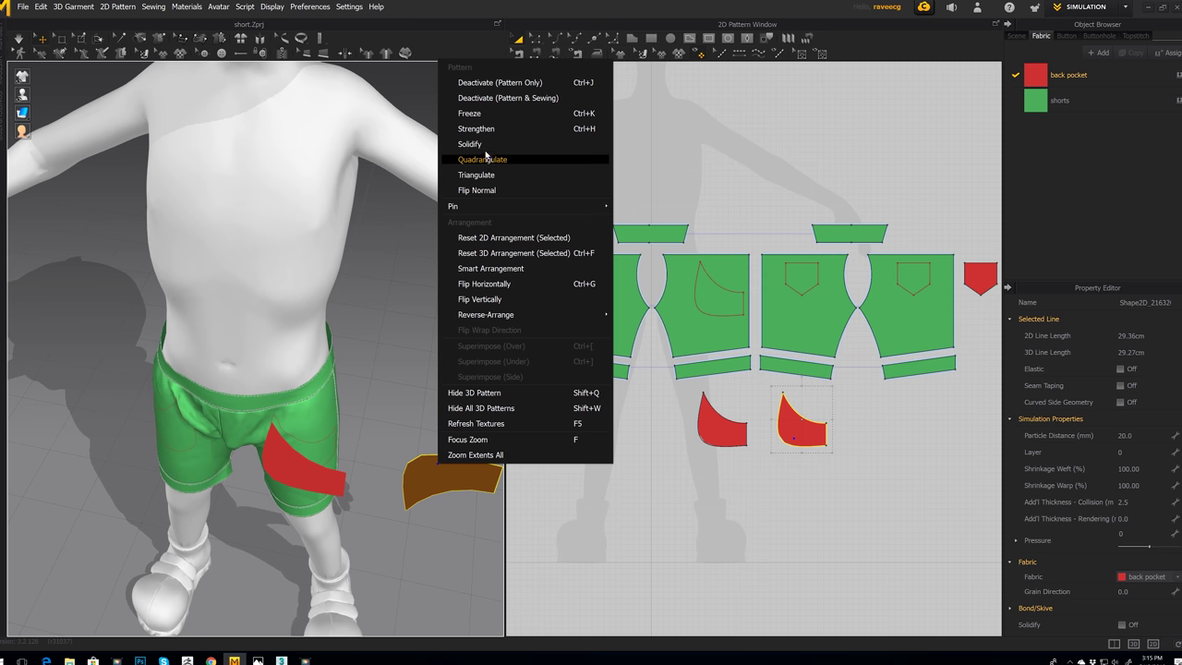
pyautogui.click(490, 284)
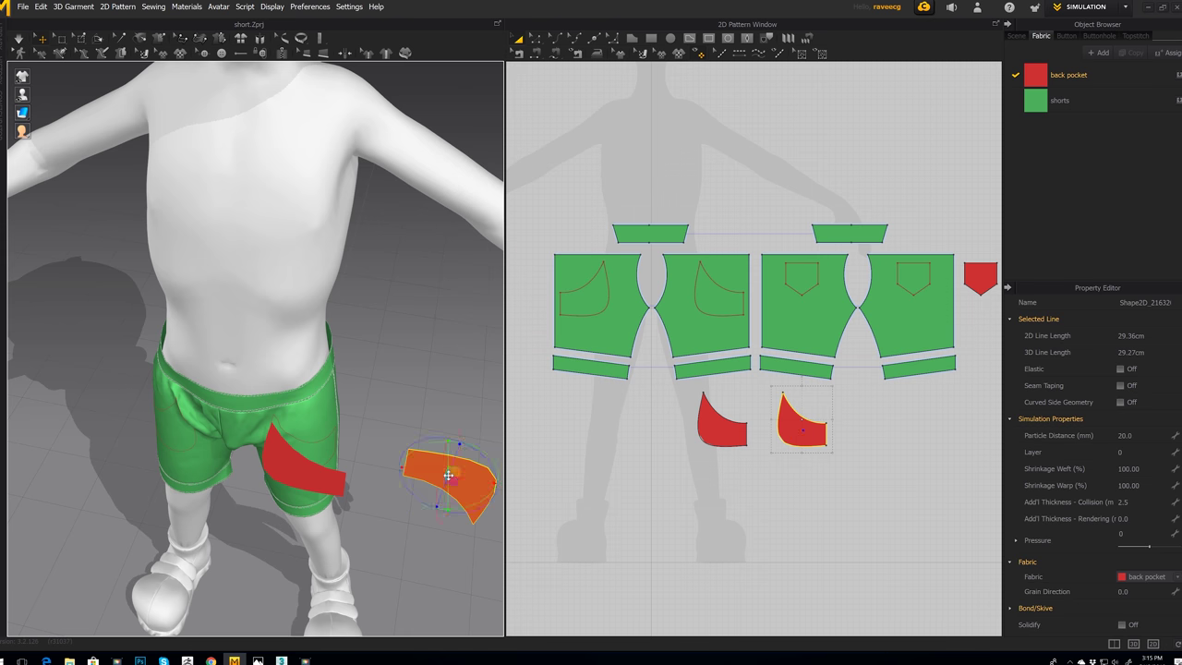
pyautogui.hotkey('ctrl', 'g')
pyautogui.hotkey('ctrl', 'h')
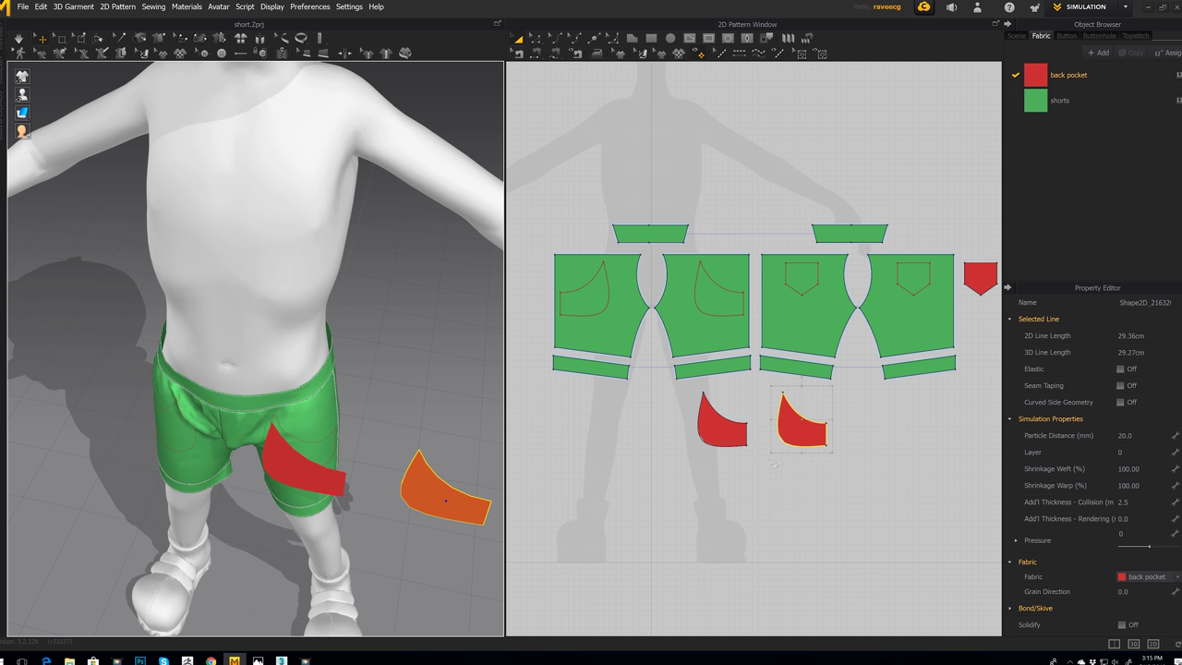
pyautogui.press('Delete')
# Step: Clone the front pocket piece as a Symmetric Pattern without sewing and place the mirrored copy beside it
pyautogui.click(717, 431)
pyautogui.rightClick(718, 434)
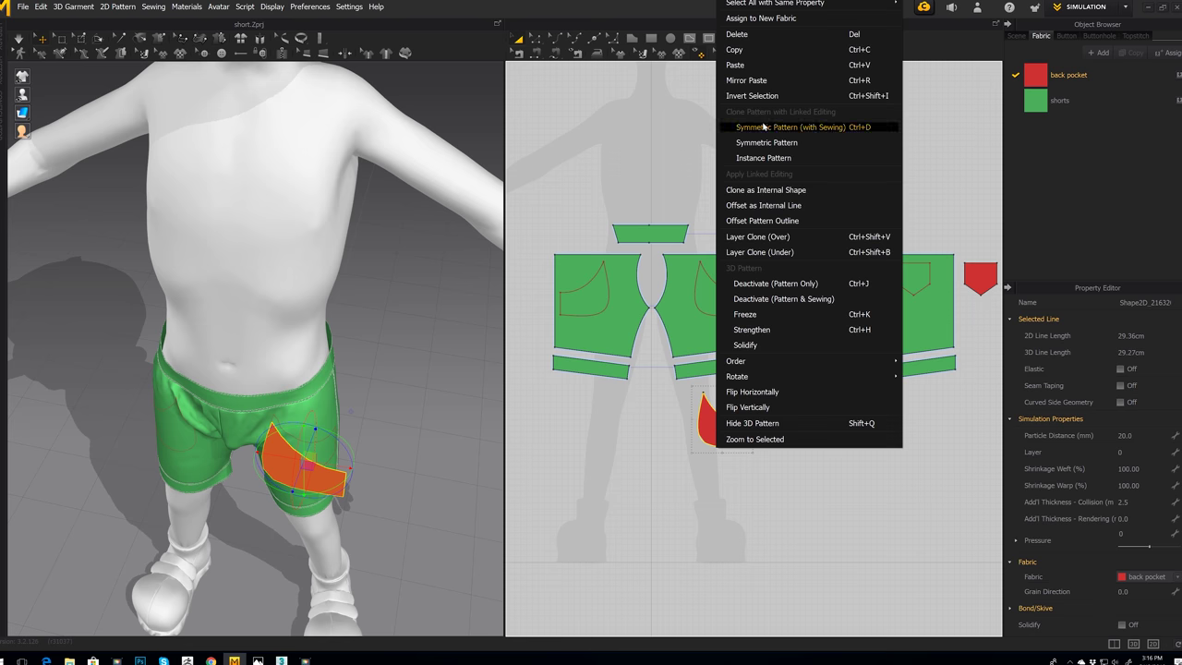
pyautogui.click(765, 142)
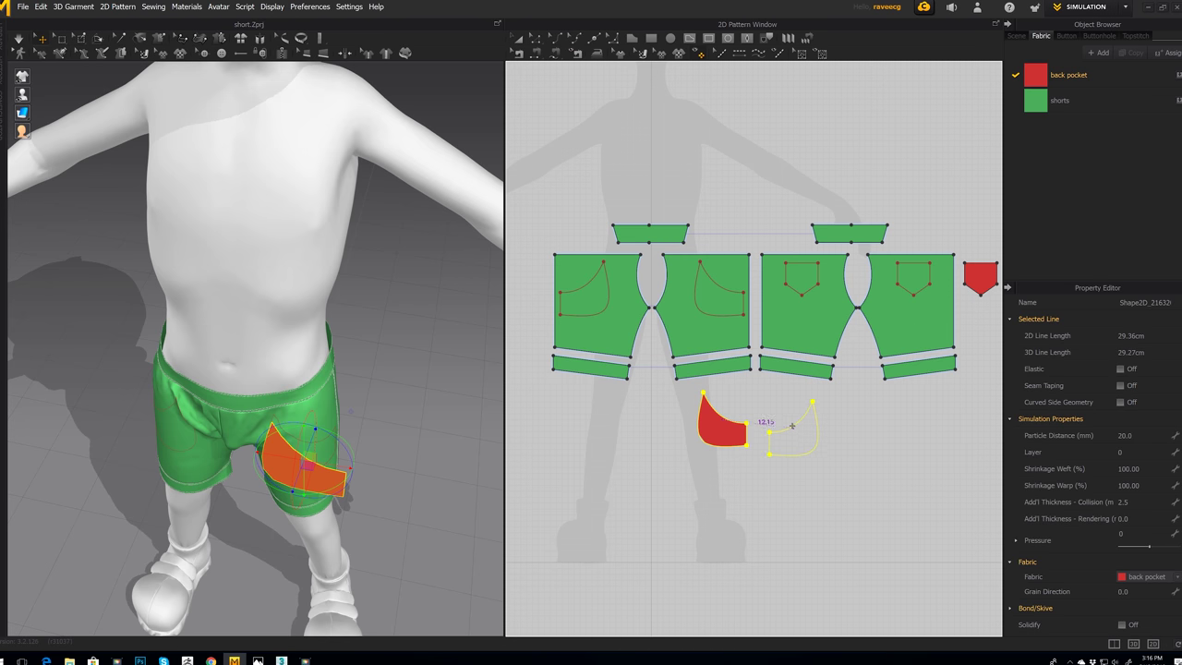
pyautogui.click(796, 420)
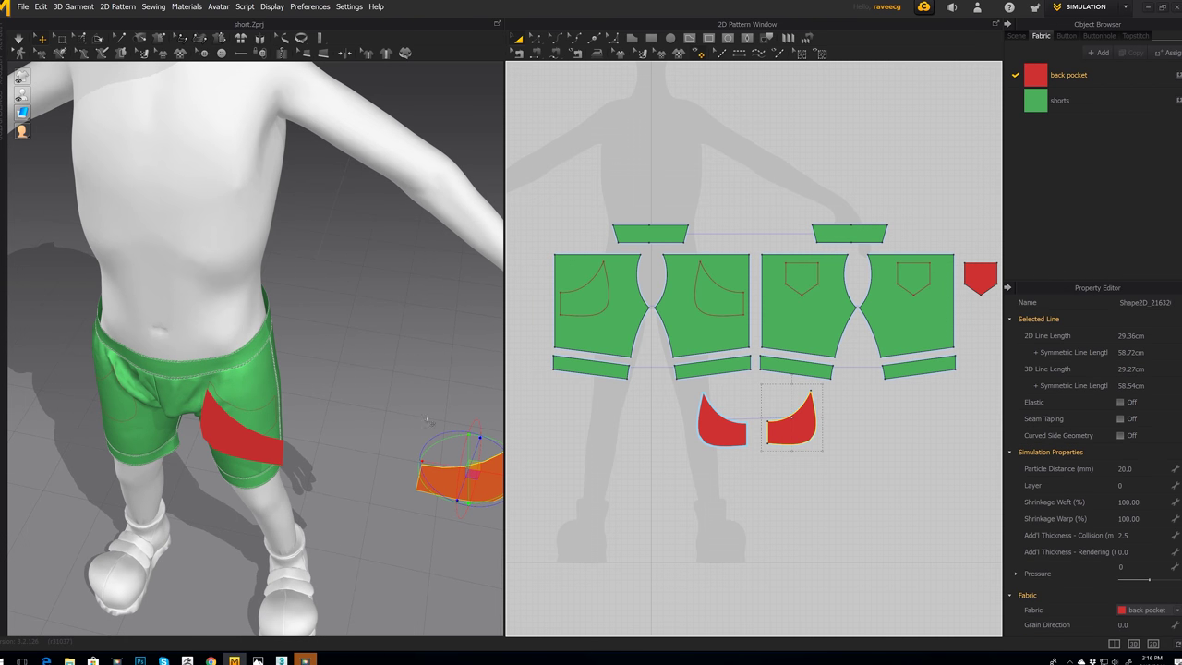
# Step: Move the mirrored front pocket in the 3D scene to just in front of the other leg of the shorts
pyautogui.moveTo(450, 482); pyautogui.dragTo(324, 454)
pyautogui.moveTo(268, 508); pyautogui.dragTo(319, 491, button='right')
pyautogui.moveTo(318, 491); pyautogui.dragTo(288, 489, button='middle')
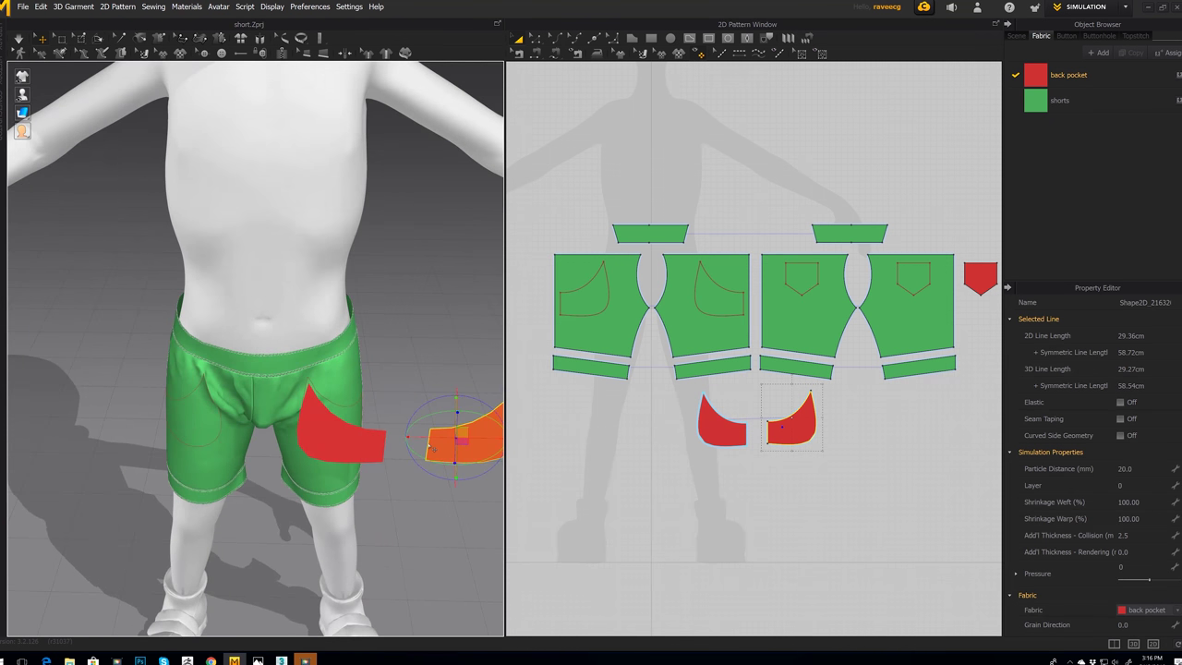
pyautogui.moveTo(418, 436); pyautogui.dragTo(117, 421)
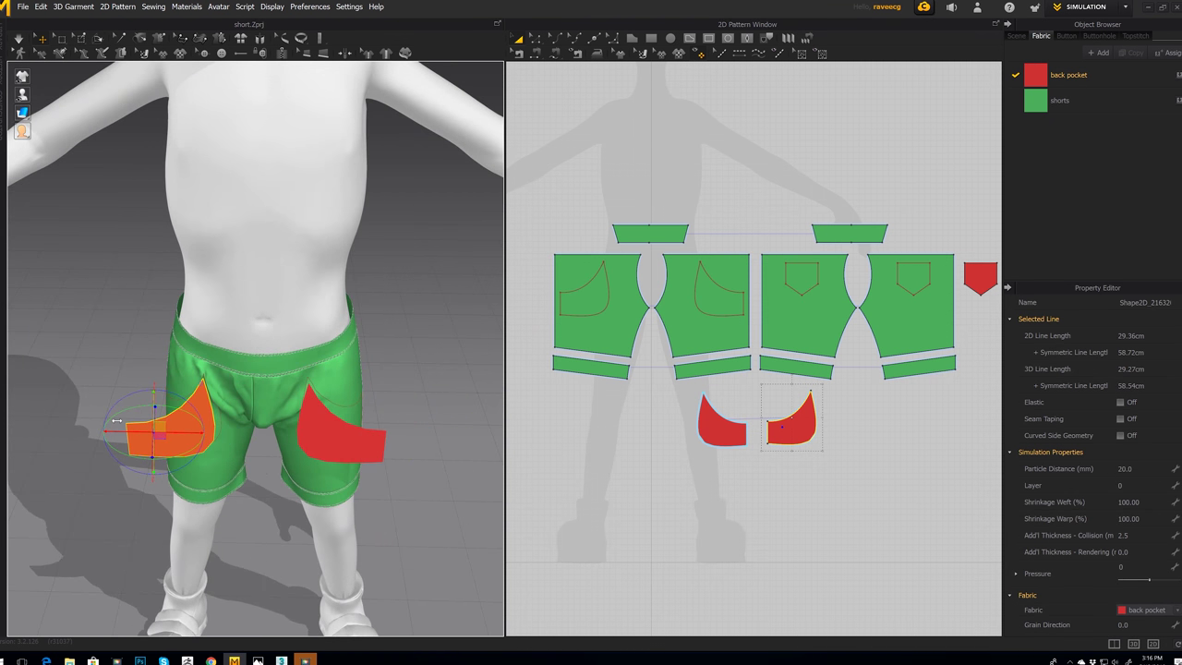
# Step: Remove linked editing from the mirrored pocket and move its 2D pattern below the other front panel, under its matching outline
pyautogui.moveTo(789, 431); pyautogui.dragTo(780, 445, button='middle')
pyautogui.rightClick(780, 445)
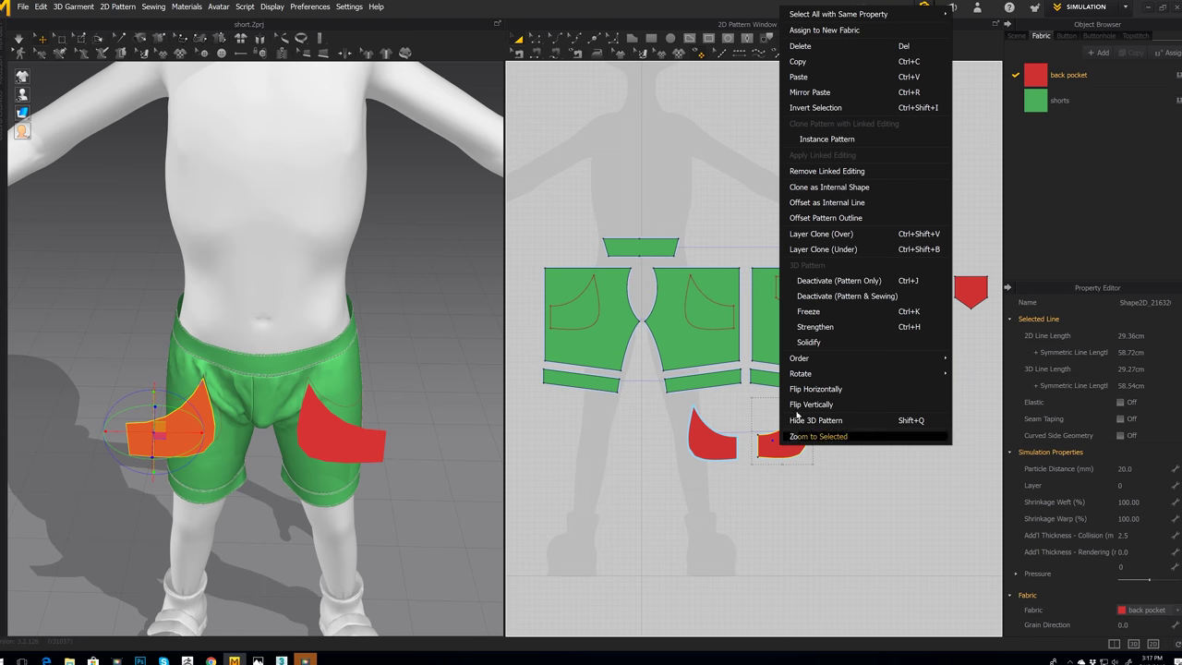
pyautogui.click(832, 185)
pyautogui.click(792, 291)
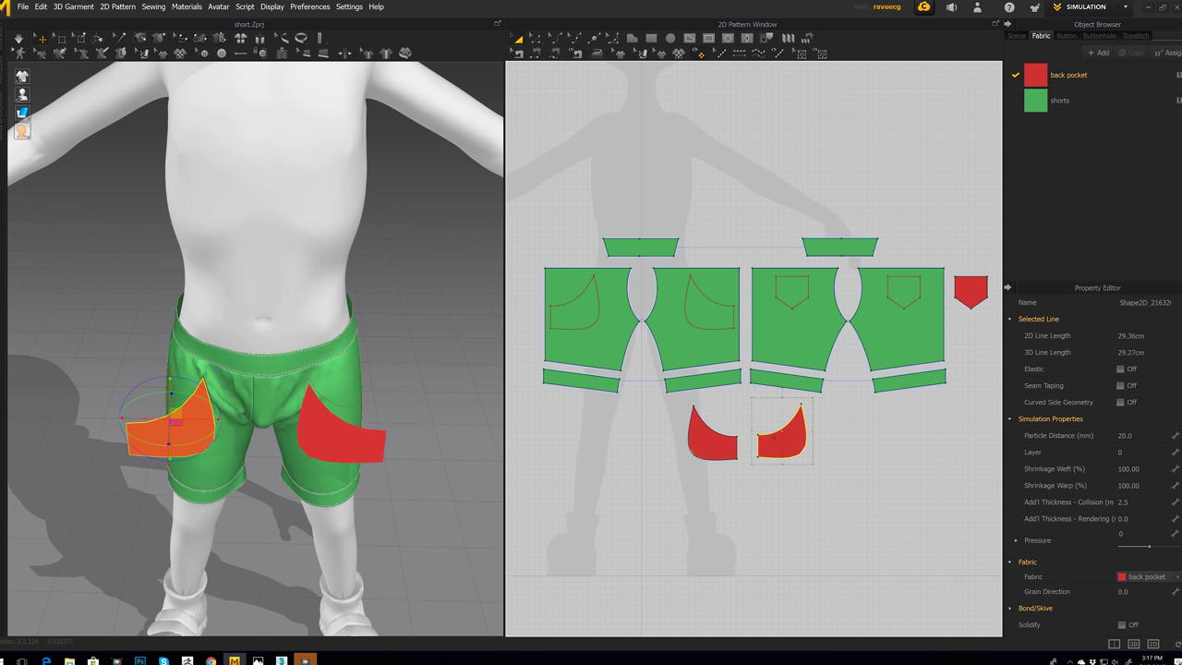
pyautogui.moveTo(775, 438); pyautogui.dragTo(588, 435)
pyautogui.moveTo(572, 437); pyautogui.dragTo(572, 437)
pyautogui.click(638, 438)
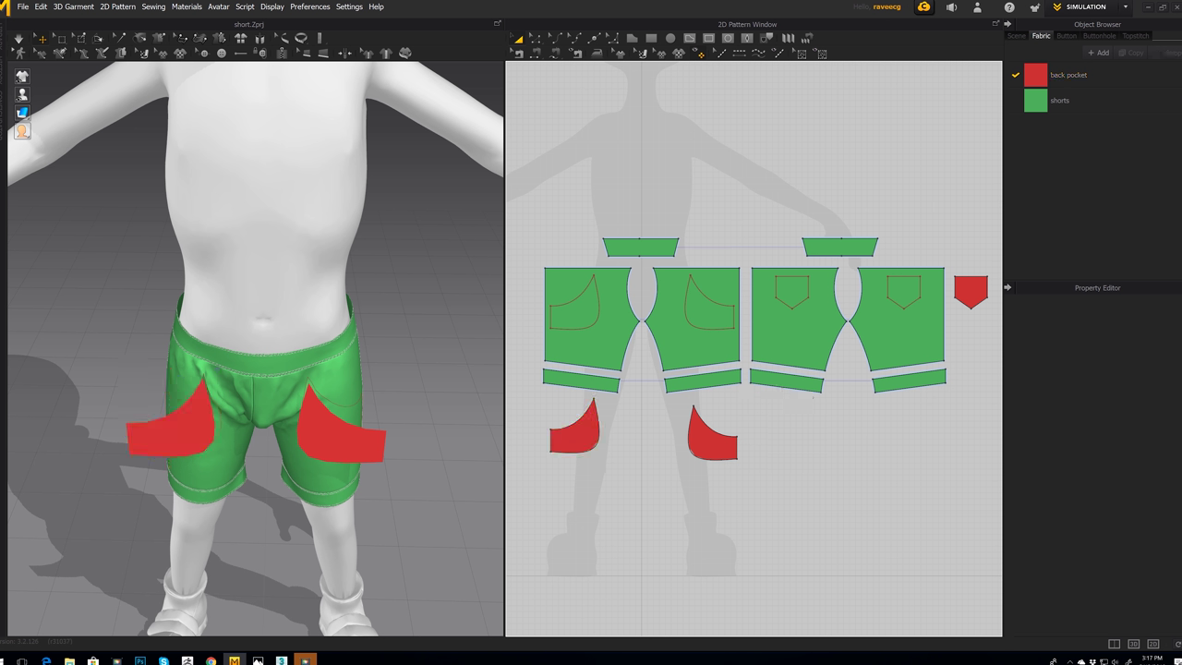
# Step: Sew the original front pocket's curved inner and bottom edge to the matching outline on the front panel with Segment Sewing
pyautogui.click(712, 437)
pyautogui.moveTo(749, 430); pyautogui.dragTo(787, 429, button='middle')
pyautogui.scroll(3, 754, 438)
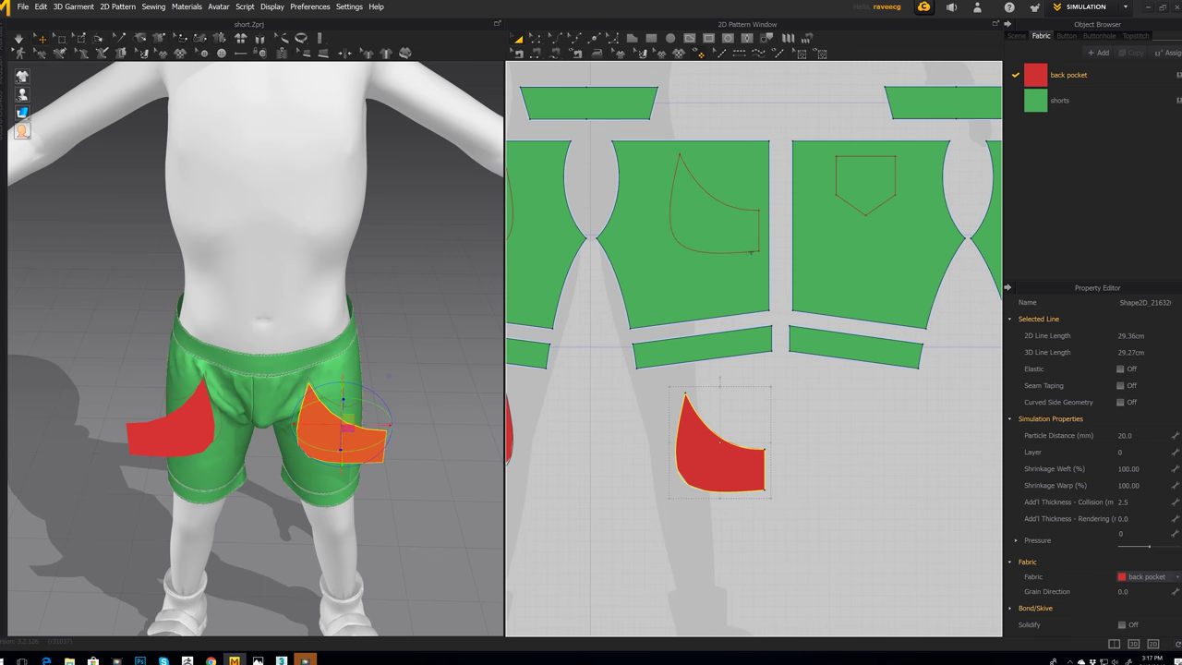
pyautogui.moveTo(635, 159); pyautogui.dragTo(642, 162, button='middle')
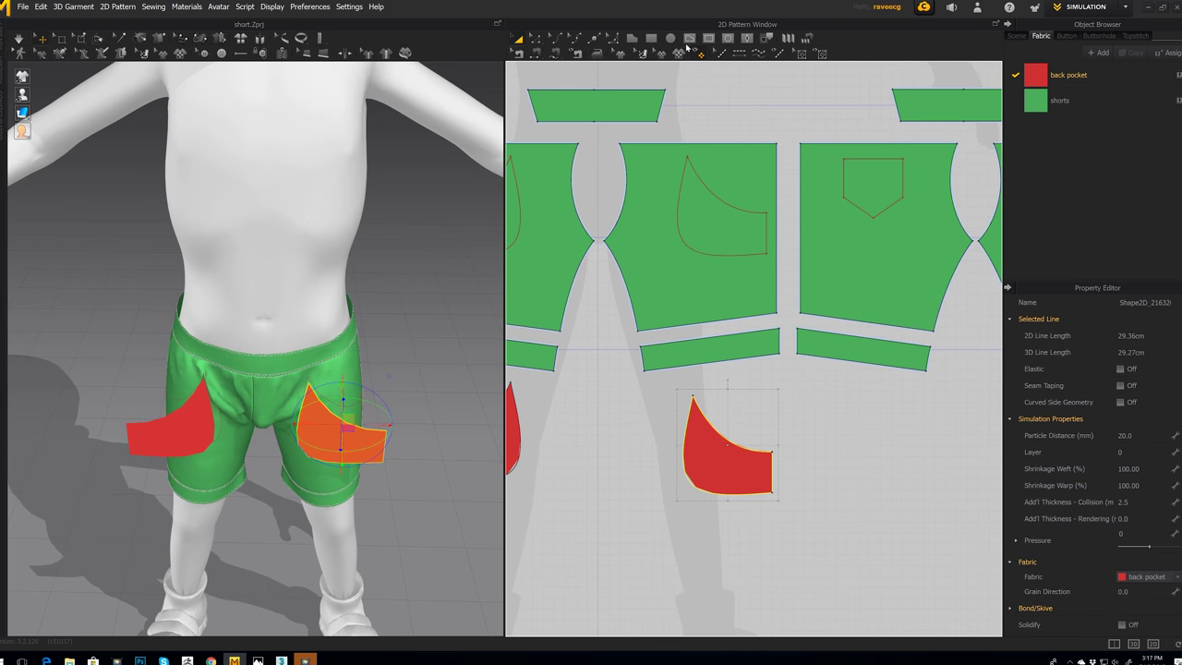
pyautogui.click(534, 56)
pyautogui.click(700, 490)
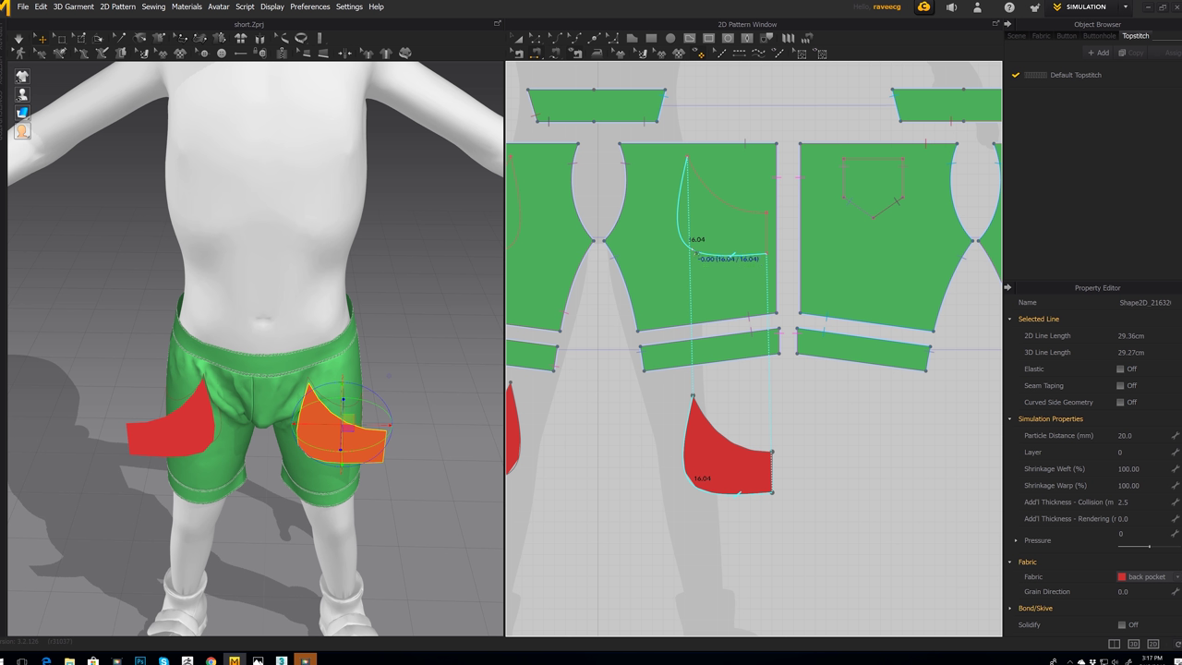
pyautogui.click(697, 253)
# Step: Try sewing the original pocket's short outer edge to the outline in different seam directions, and undo the attempts
pyautogui.moveTo(406, 434); pyautogui.dragTo(351, 413, button='right')
pyautogui.click(772, 476)
pyautogui.click(772, 473)
pyautogui.click(766, 222)
pyautogui.moveTo(341, 416); pyautogui.dragTo(256, 415, button='right')
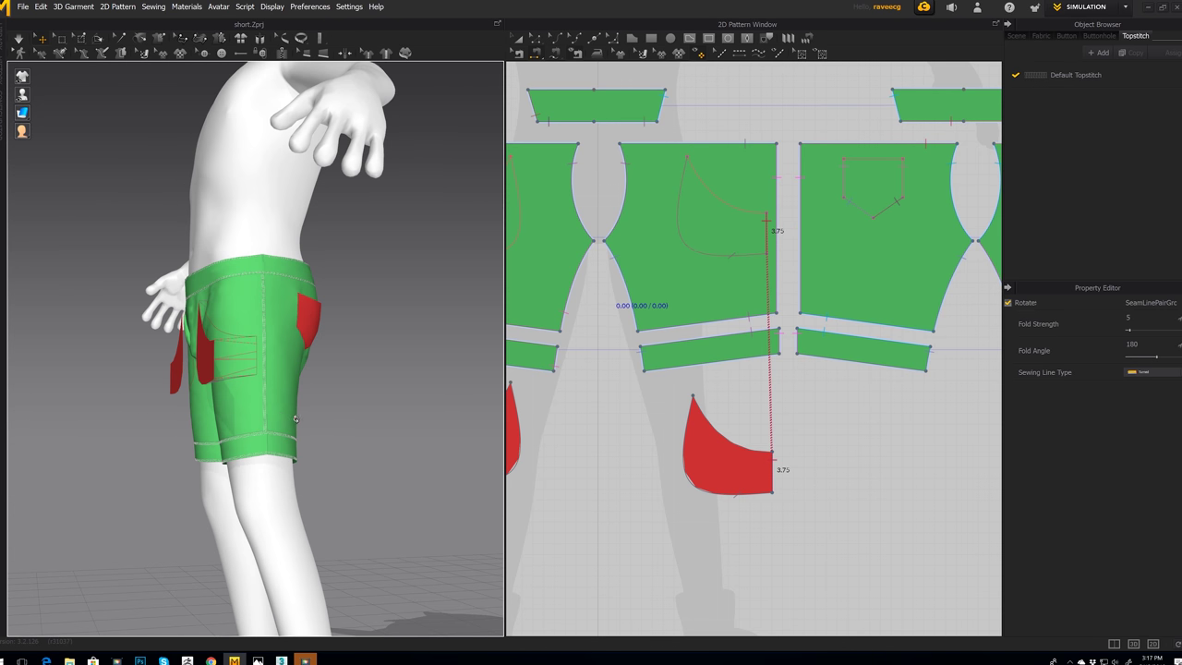
pyautogui.moveTo(255, 416); pyautogui.dragTo(288, 450, button='middle')
pyautogui.scroll(-3, 290, 450)
pyautogui.scroll(-1, 289, 450)
pyautogui.hotkey('ctrl', 'z')
pyautogui.click(772, 469)
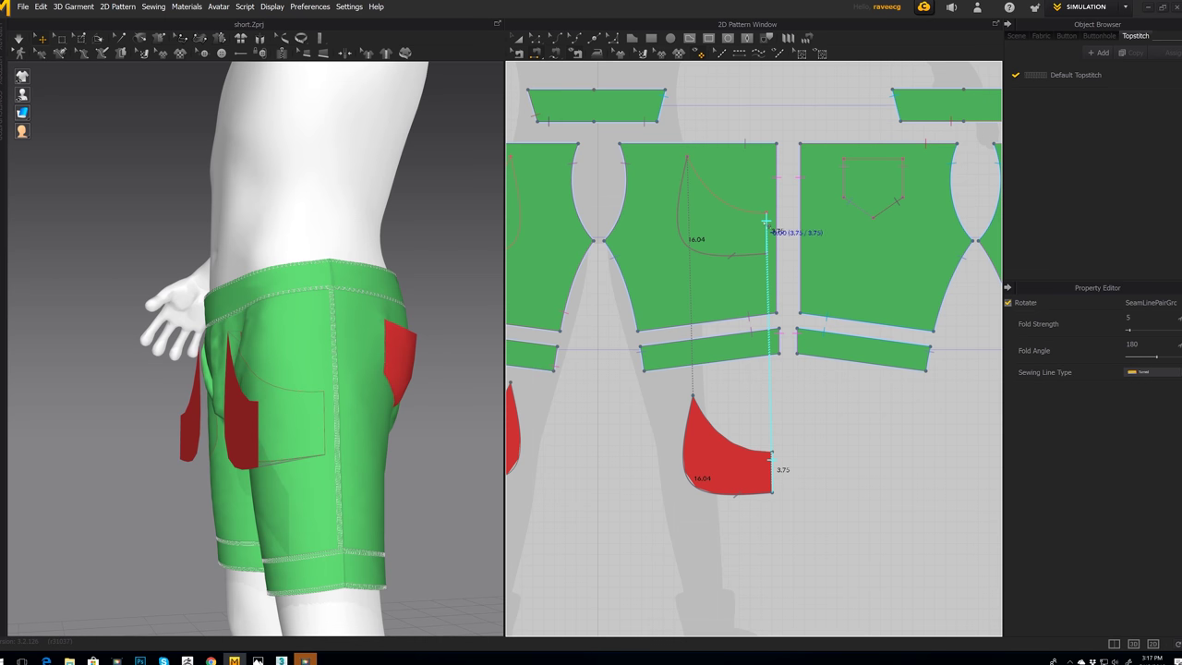
pyautogui.click(767, 245)
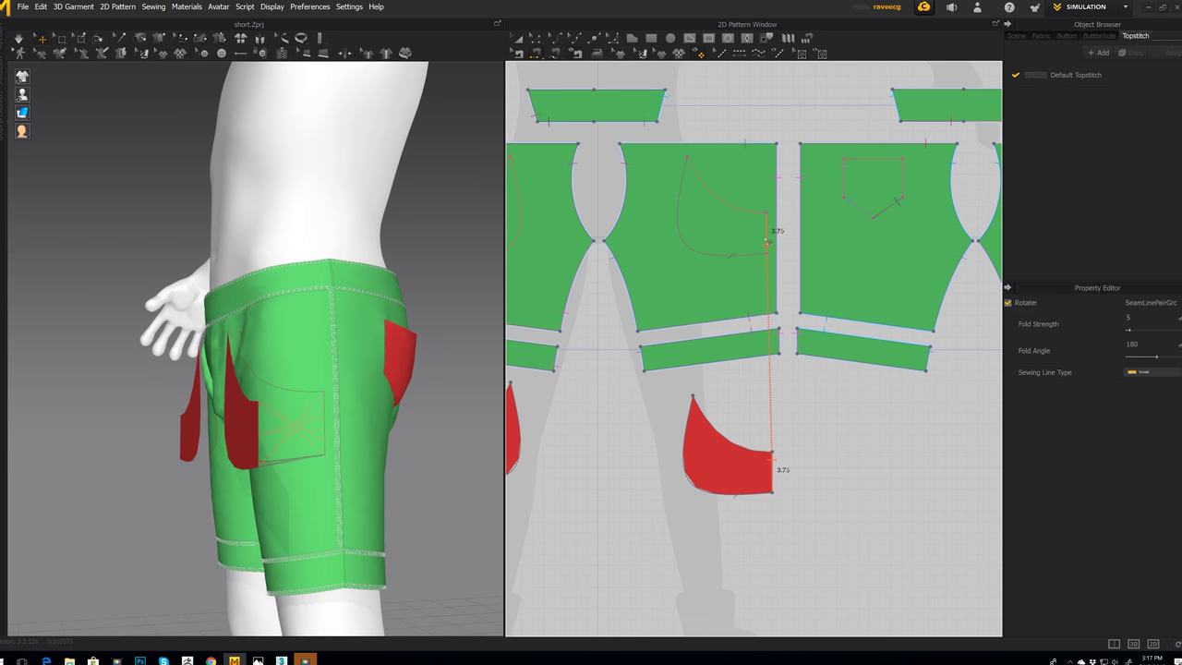
pyautogui.hotkey('ctrl', 'z')
# Step: Sew the original pocket's short outer edge to the outline's outer edge, matching the upper ends of both
pyautogui.click(772, 459)
pyautogui.click(766, 219)
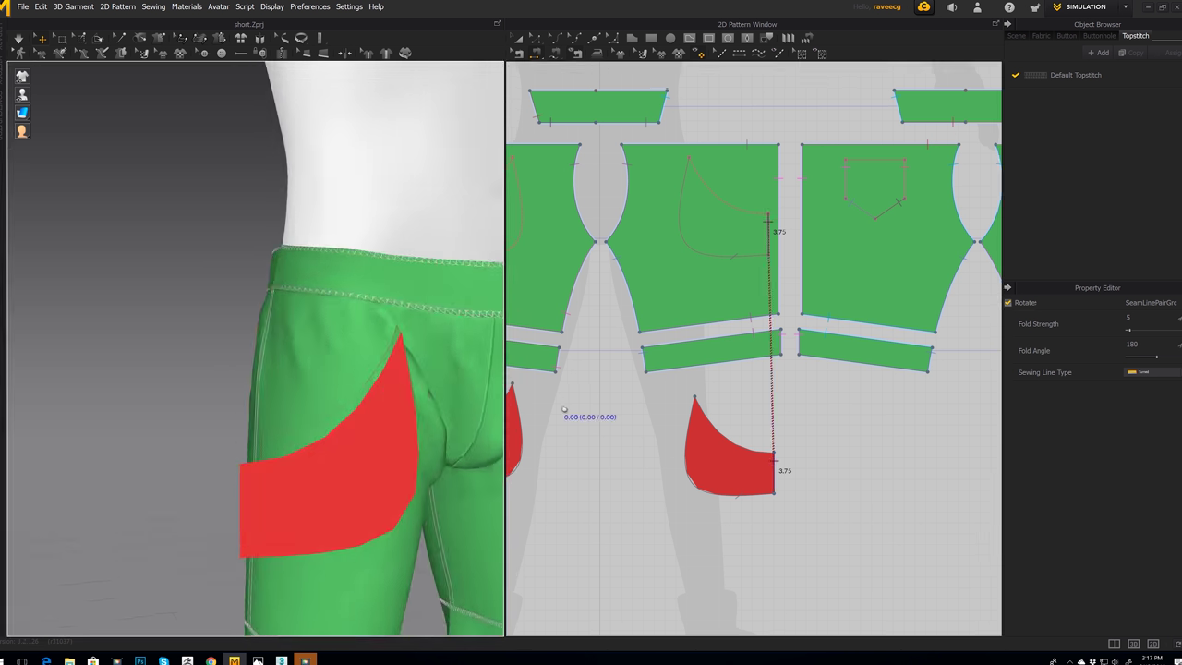
# Step: Sew the mirrored pocket's curved inner and bottom edge to its outline on the other front panel, keeping the ends uncrossed
pyautogui.moveTo(558, 421); pyautogui.dragTo(683, 420, button='middle')
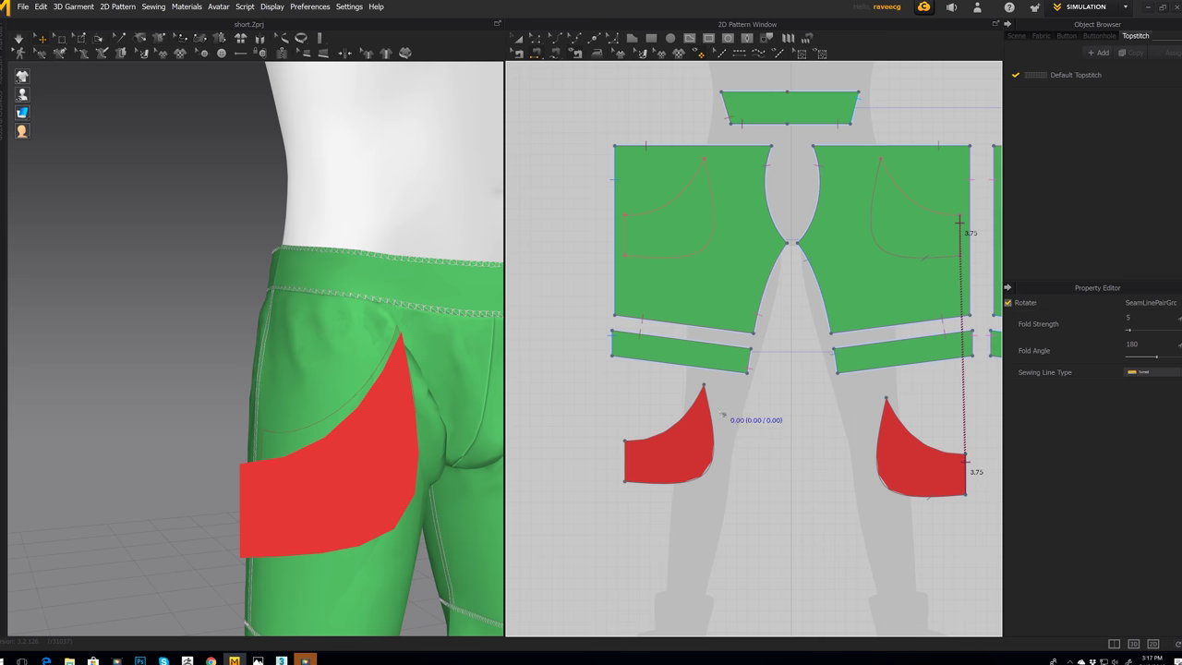
pyautogui.click(685, 435)
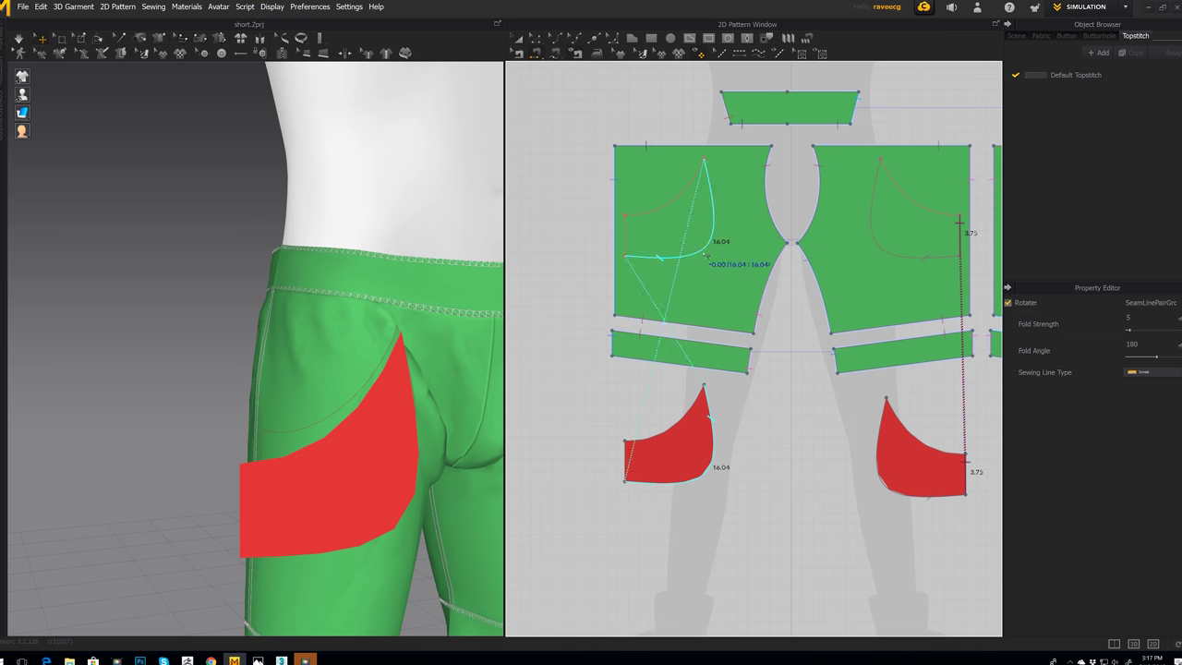
# Step: Try sewing the mirrored pocket's short outer edge to its outline in different seam directions, checking the seam lines in 3D
pyautogui.click(638, 476)
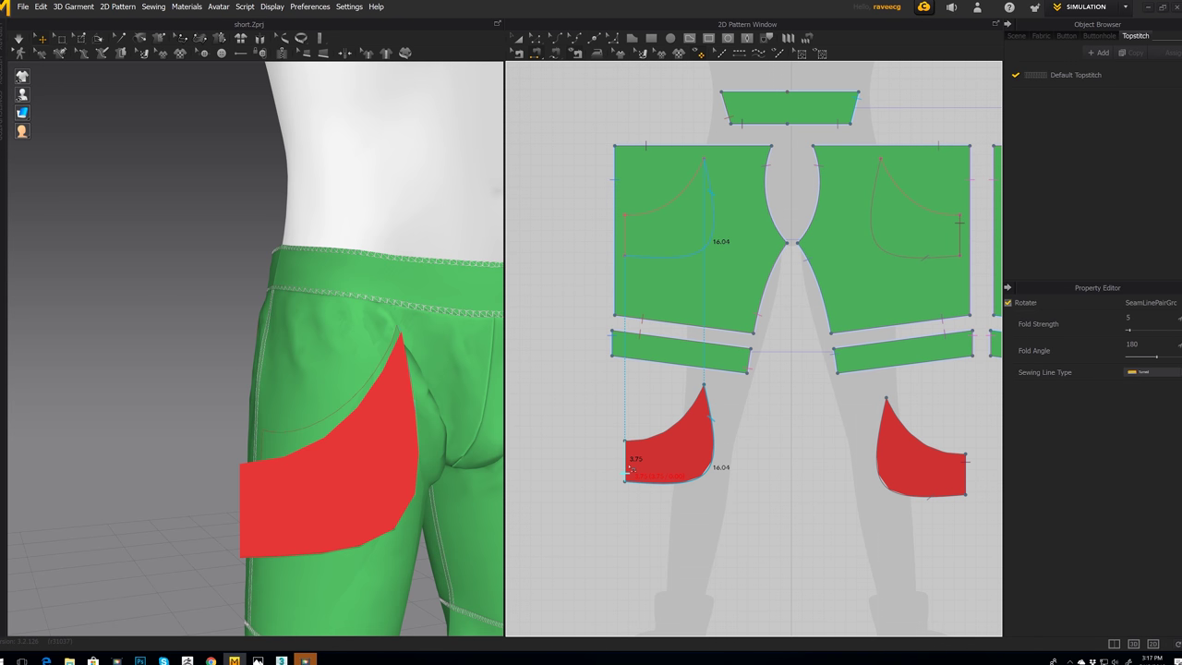
pyautogui.click(628, 239)
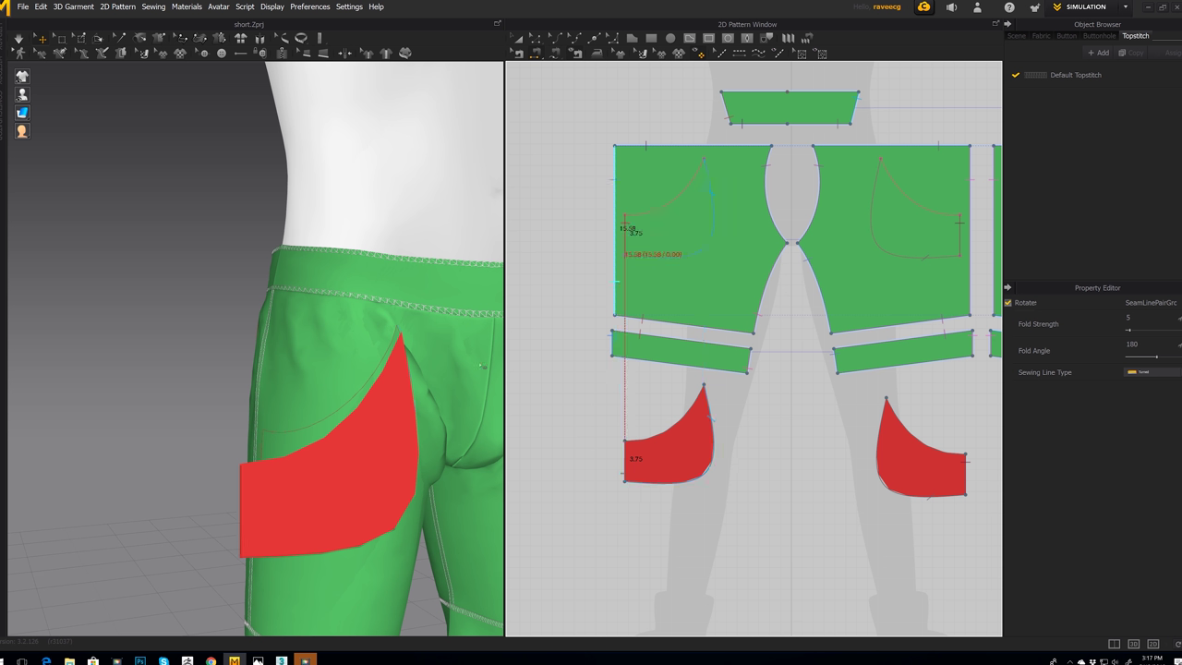
pyautogui.moveTo(462, 365); pyautogui.dragTo(323, 396, button='right')
pyautogui.moveTo(322, 396); pyautogui.dragTo(290, 391, button='middle')
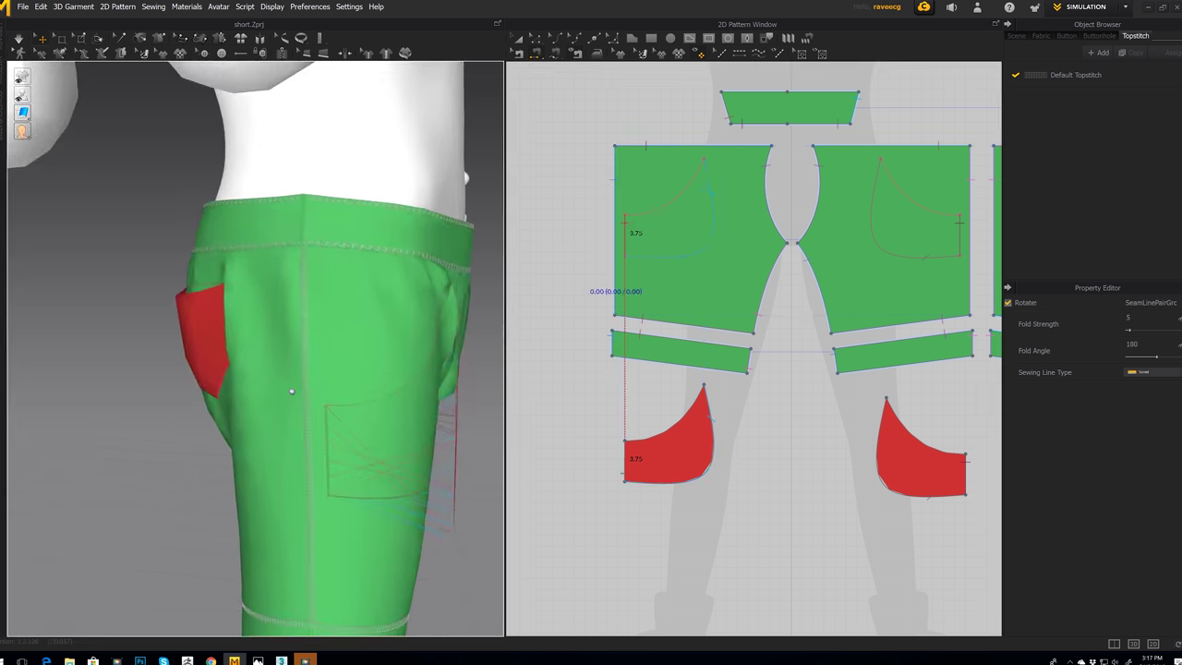
pyautogui.click(626, 457)
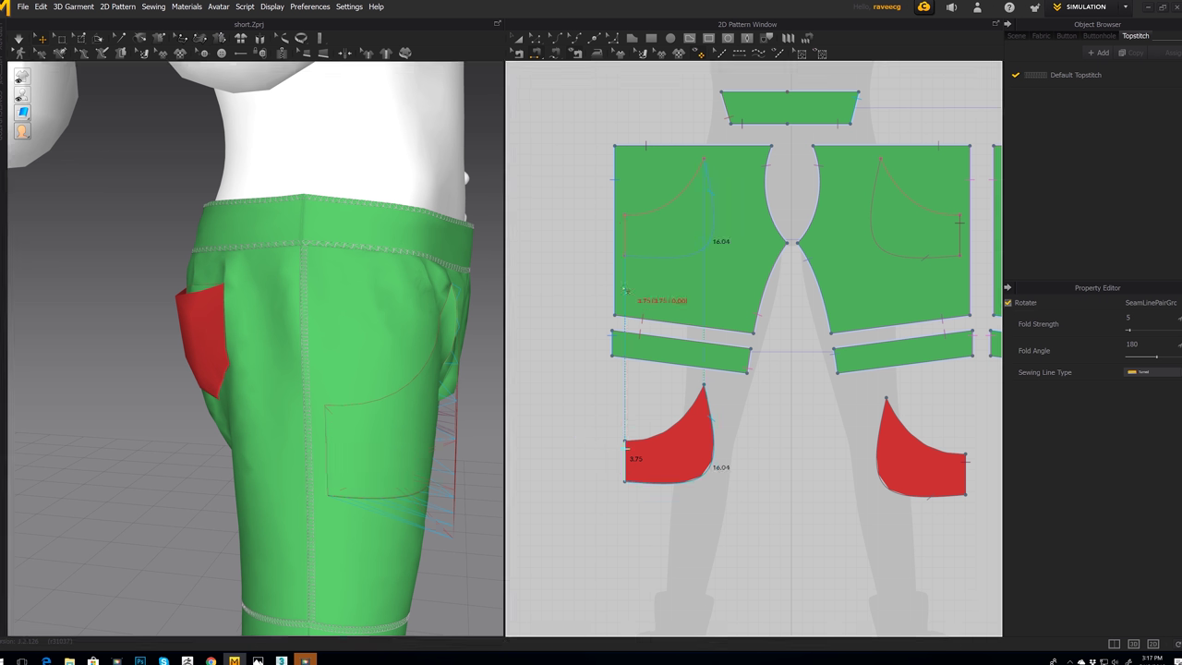
pyautogui.click(626, 249)
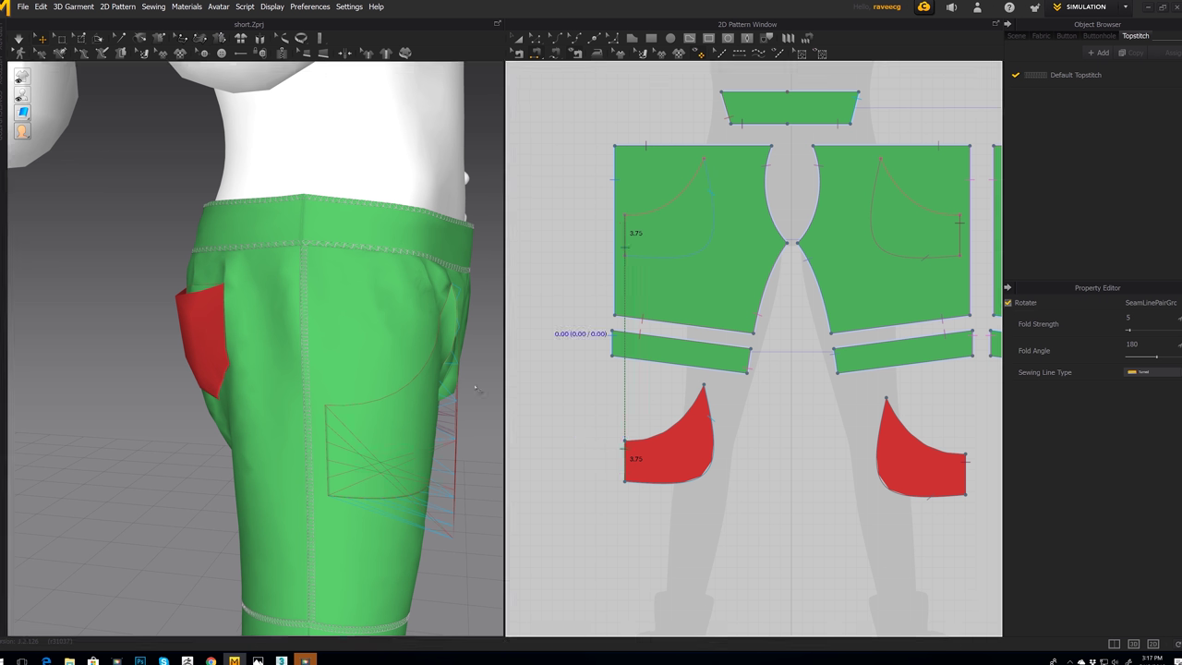
pyautogui.click(631, 473)
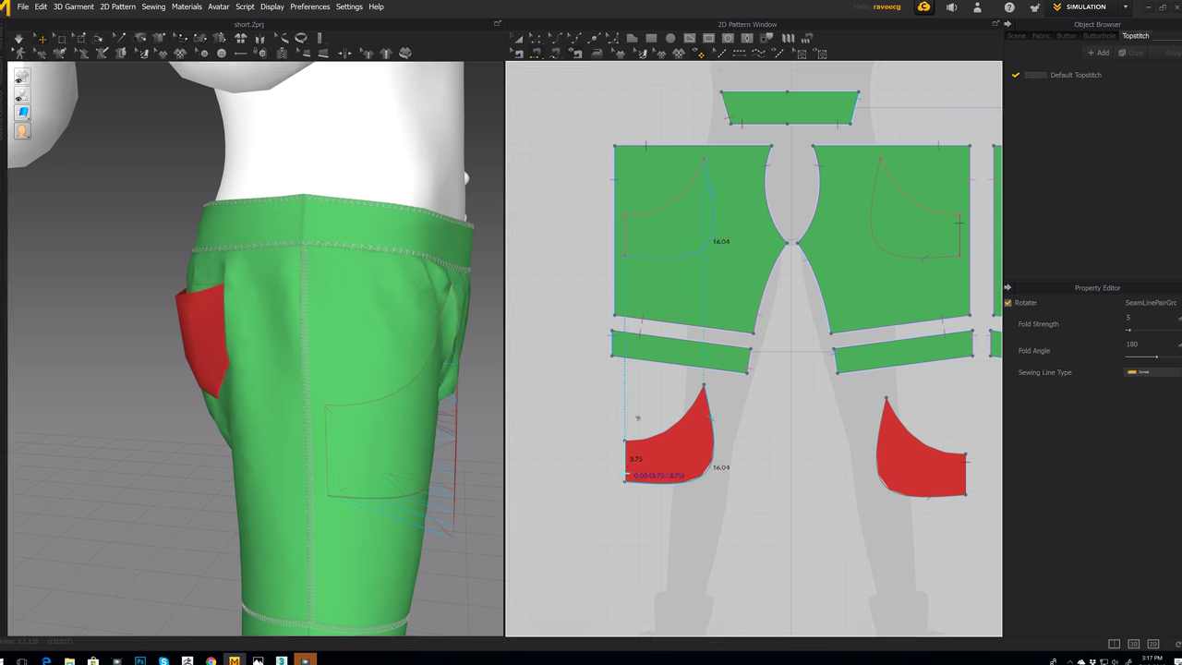
pyautogui.click(627, 234)
pyautogui.moveTo(471, 398); pyautogui.dragTo(399, 405, button='right')
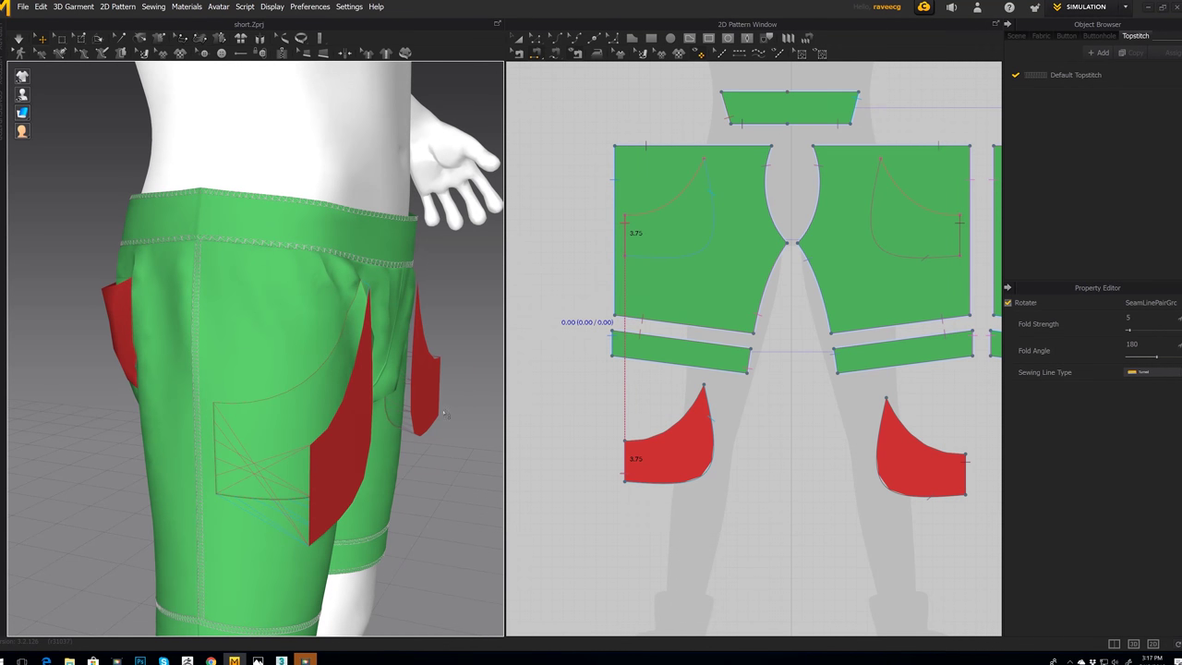
# Step: Sew the mirrored pocket's short outer edge to its outline with matching upper ends, and simulate the garment
pyautogui.click(627, 475)
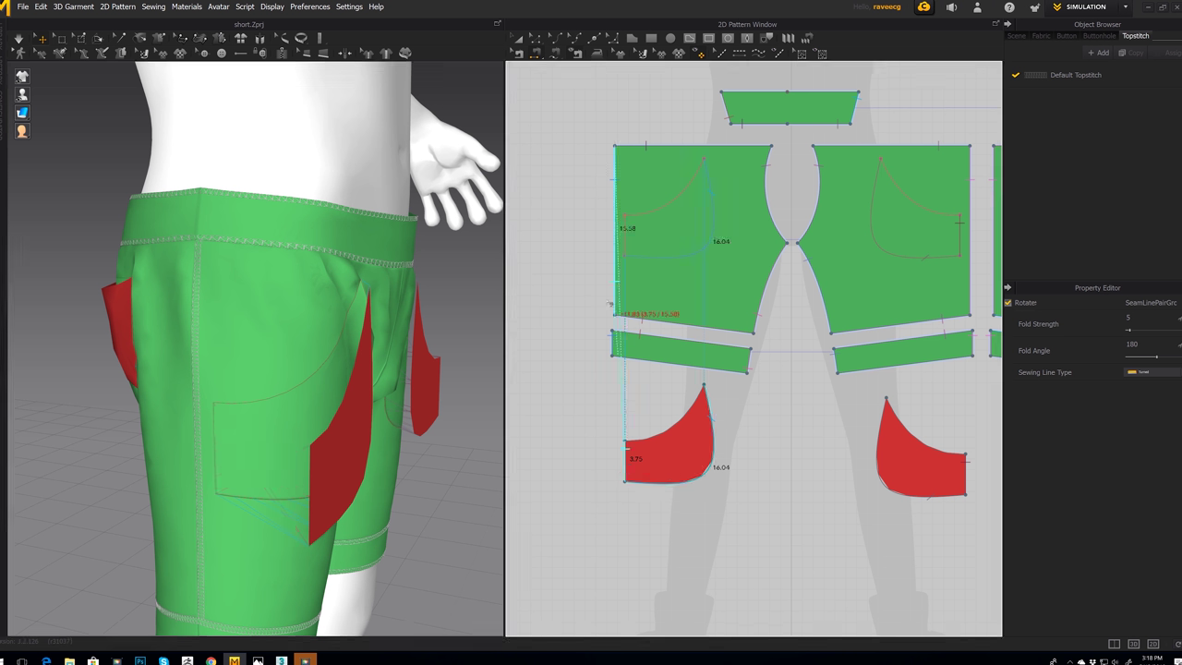
pyautogui.click(625, 246)
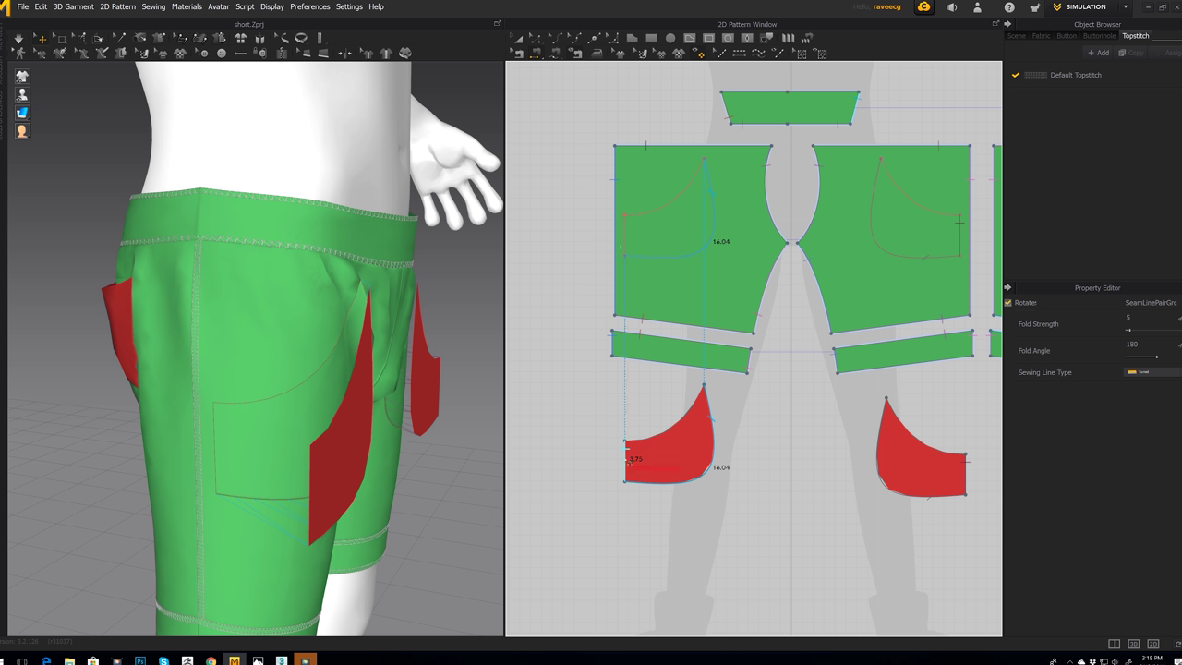
pyautogui.click(626, 223)
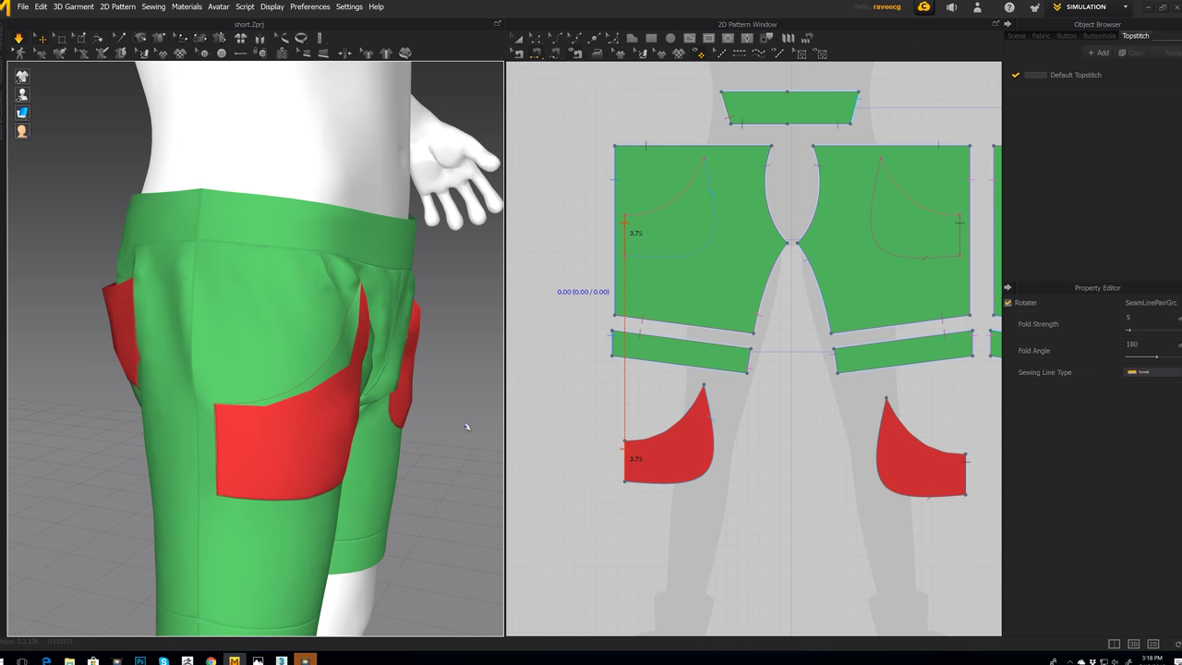
# Step: Examine the fit of the front pockets on the simulated shorts from the side and the front
pyautogui.moveTo(474, 436); pyautogui.dragTo(412, 433, button='right')
pyautogui.scroll(-10, 412, 433)
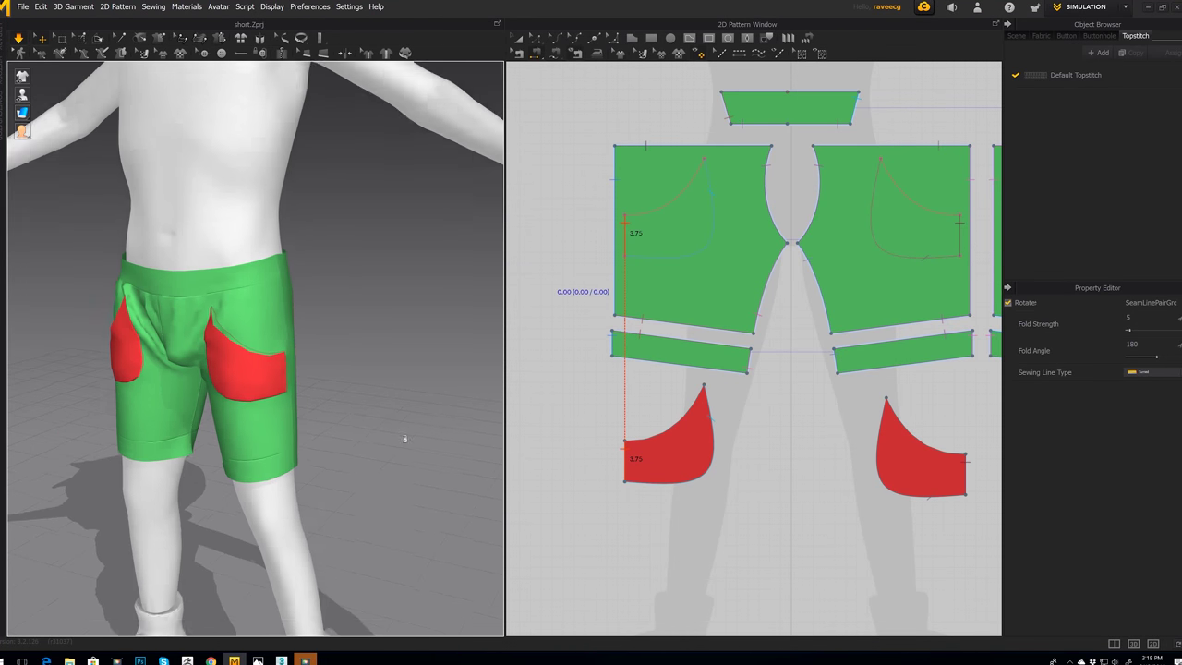
pyautogui.moveTo(391, 437); pyautogui.dragTo(363, 432, button='right')
pyautogui.moveTo(363, 433); pyautogui.dragTo(415, 487, button='middle')
pyautogui.scroll(5, 367, 467)
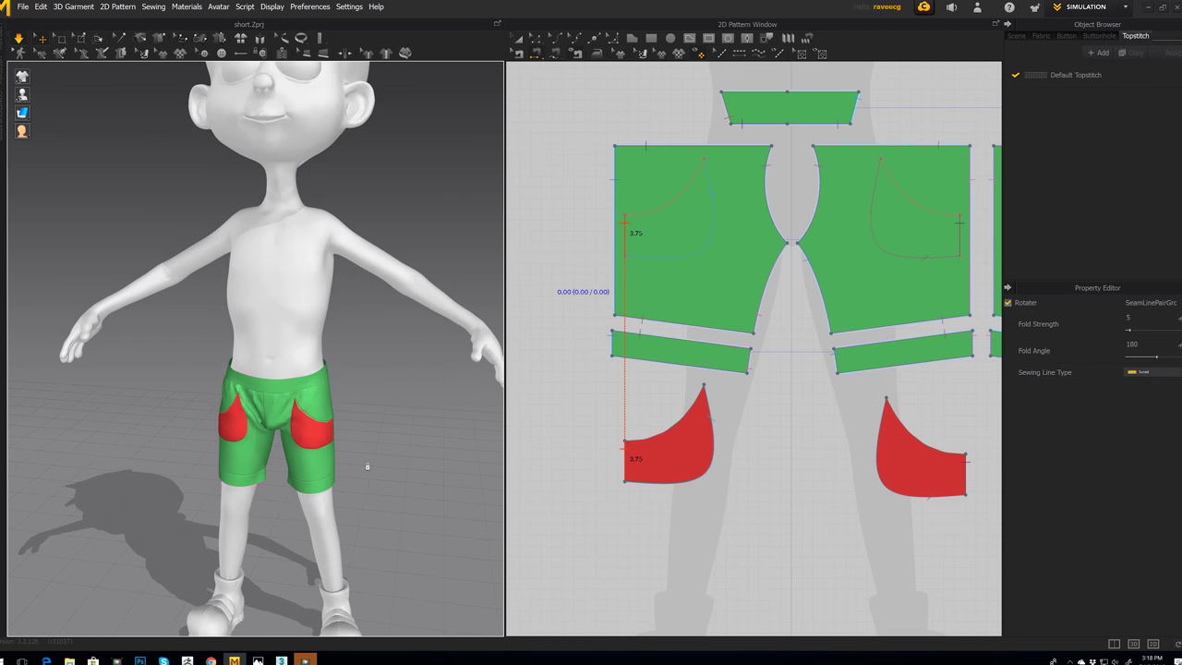
pyautogui.moveTo(358, 487); pyautogui.dragTo(369, 467, button='right')
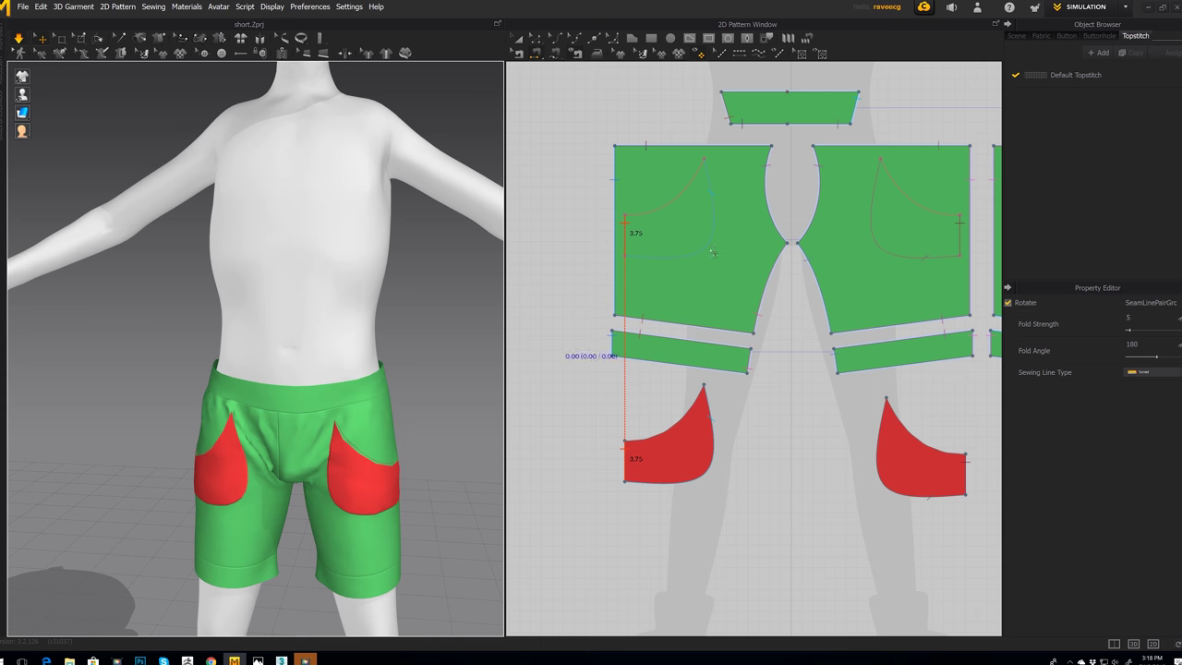
pyautogui.moveTo(734, 224); pyautogui.dragTo(727, 231, button='middle')
pyautogui.moveTo(727, 232); pyautogui.dragTo(711, 247, button='right')
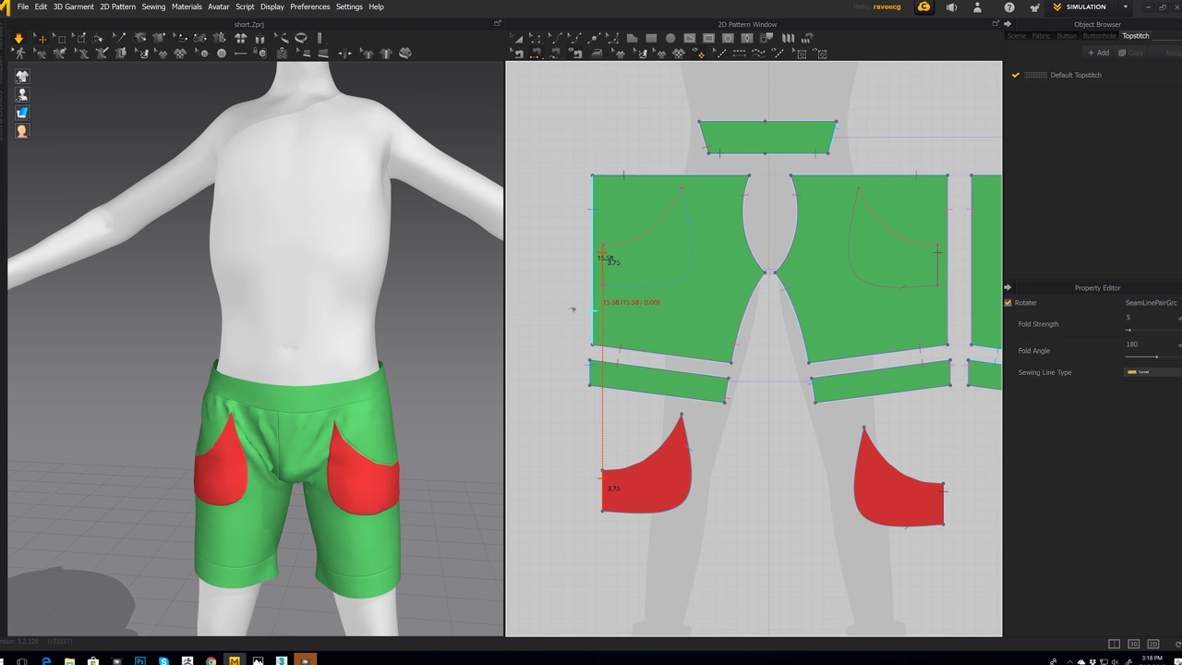
# Step: Move the front pocket outline slightly up and toward the side edge on the front panel, and simulate the garment
pyautogui.click(518, 38)
pyautogui.click(646, 230)
pyautogui.click(646, 230)
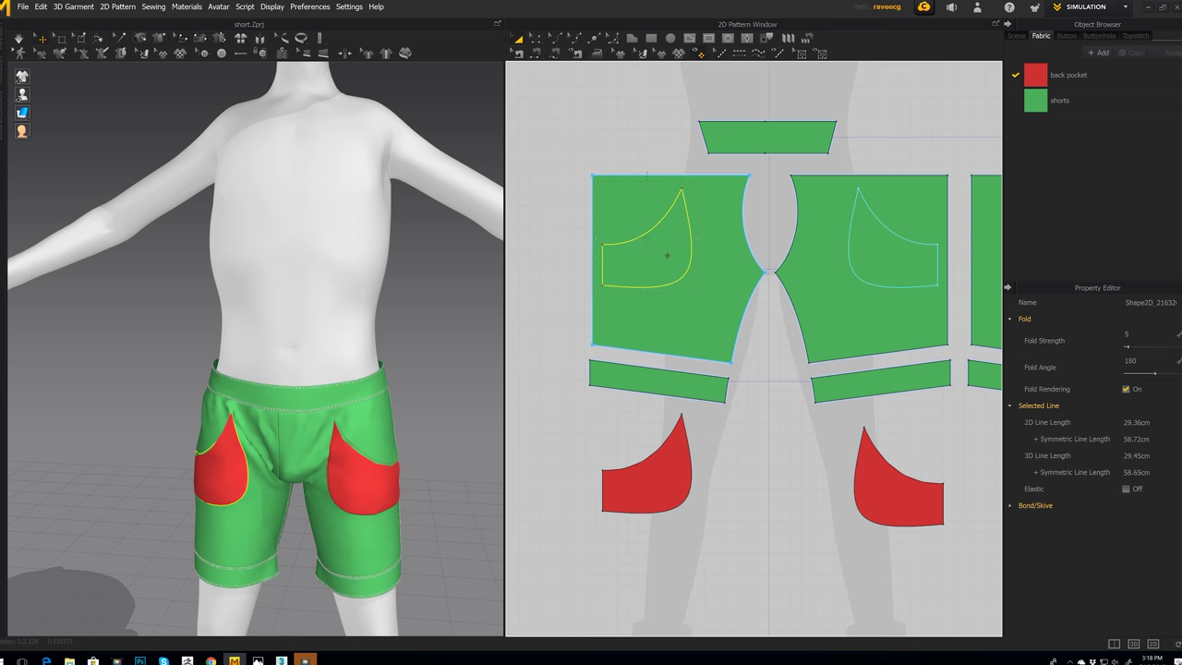
pyautogui.moveTo(667, 253); pyautogui.dragTo(661, 243)
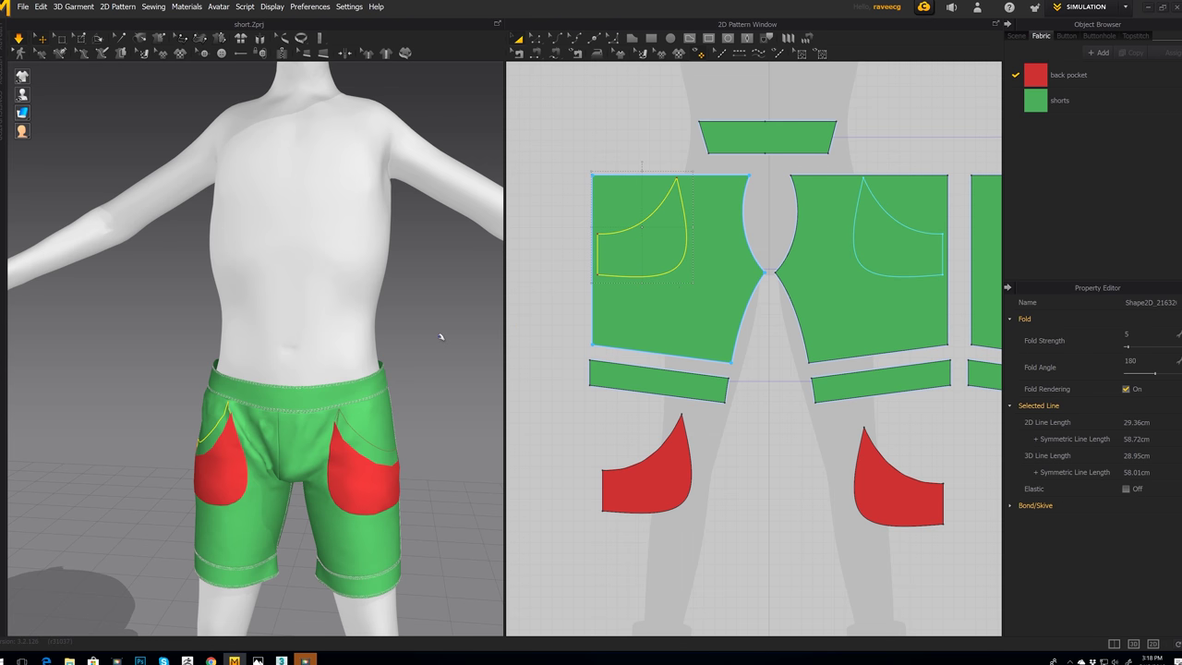
pyautogui.moveTo(441, 337)
pyautogui.mouseDown(button='right')
pyautogui.moveTo(356, 351)
pyautogui.moveTo(441, 358)
pyautogui.mouseUp(button='right')
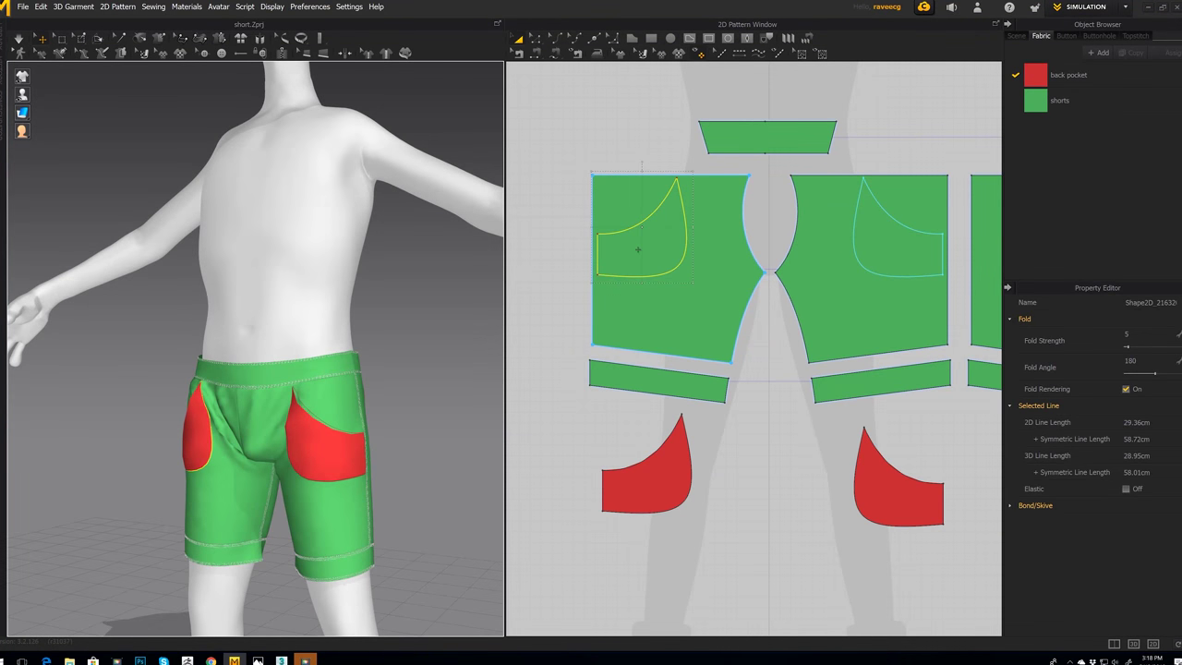
# Step: Raise the short outer edge of the pocket outline on the front panel, keeping it close to the side edge
pyautogui.scroll(-2, 635, 259)
pyautogui.scroll(4, 644, 291)
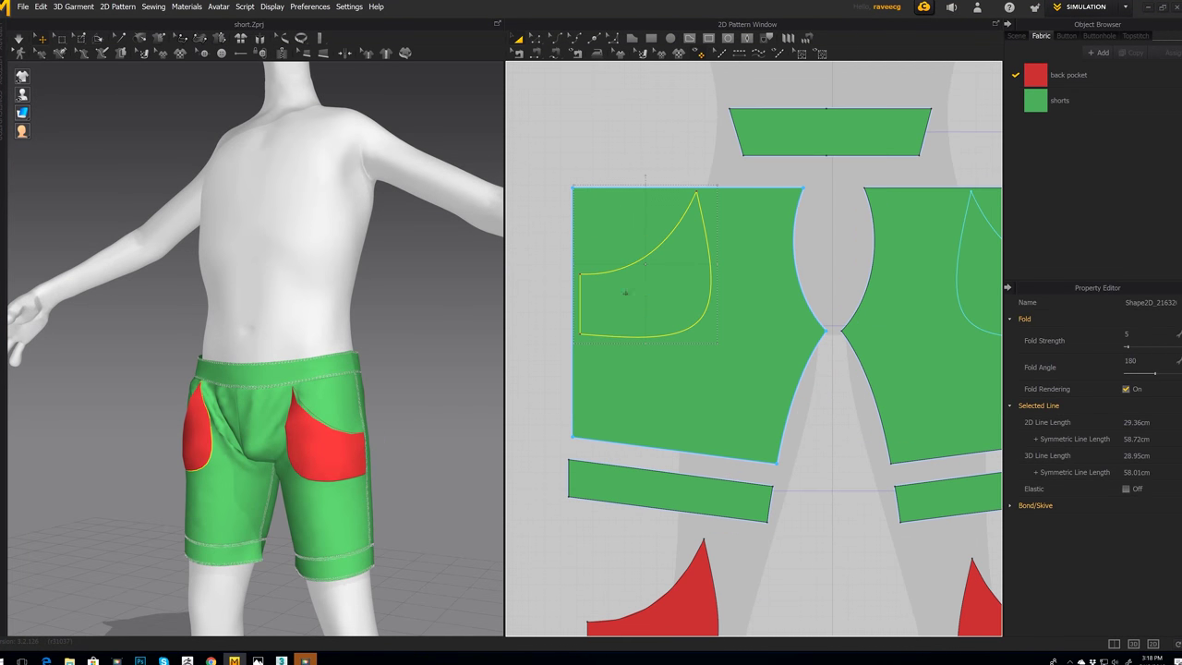
pyautogui.click(534, 39)
pyautogui.click(582, 302)
pyautogui.moveTo(583, 302); pyautogui.dragTo(584, 274)
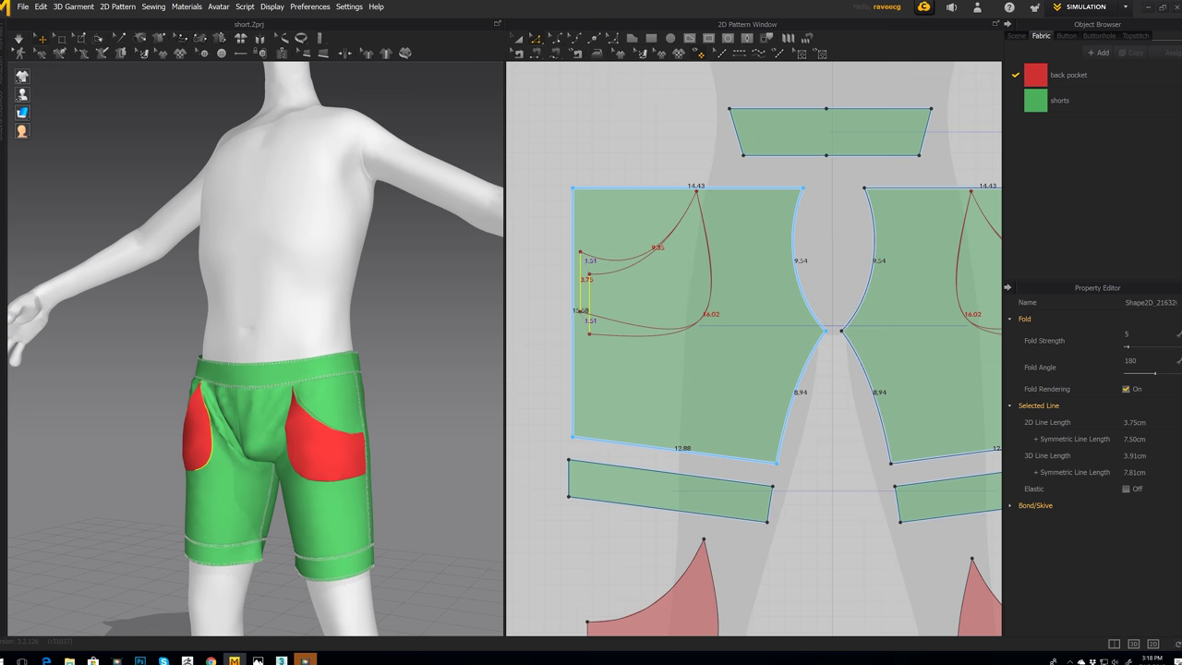
# Step: Reshape the outline's upper curve and tighten its inner and bottom curve, then simulate the garment
pyautogui.click(557, 42)
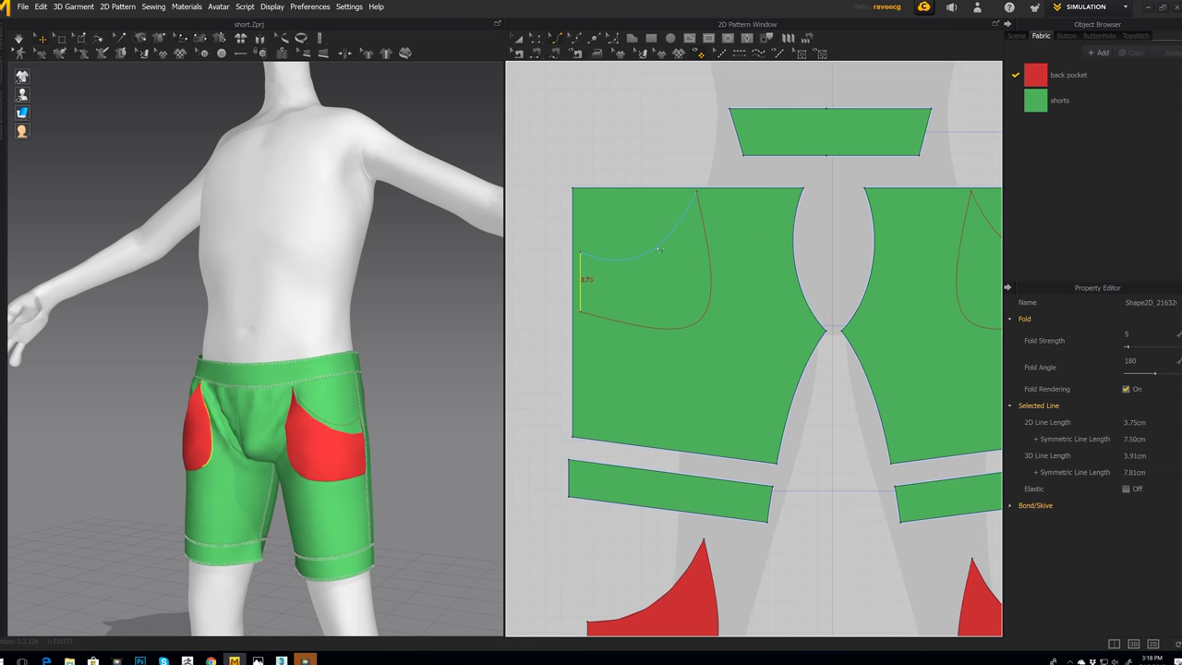
pyautogui.click(656, 244)
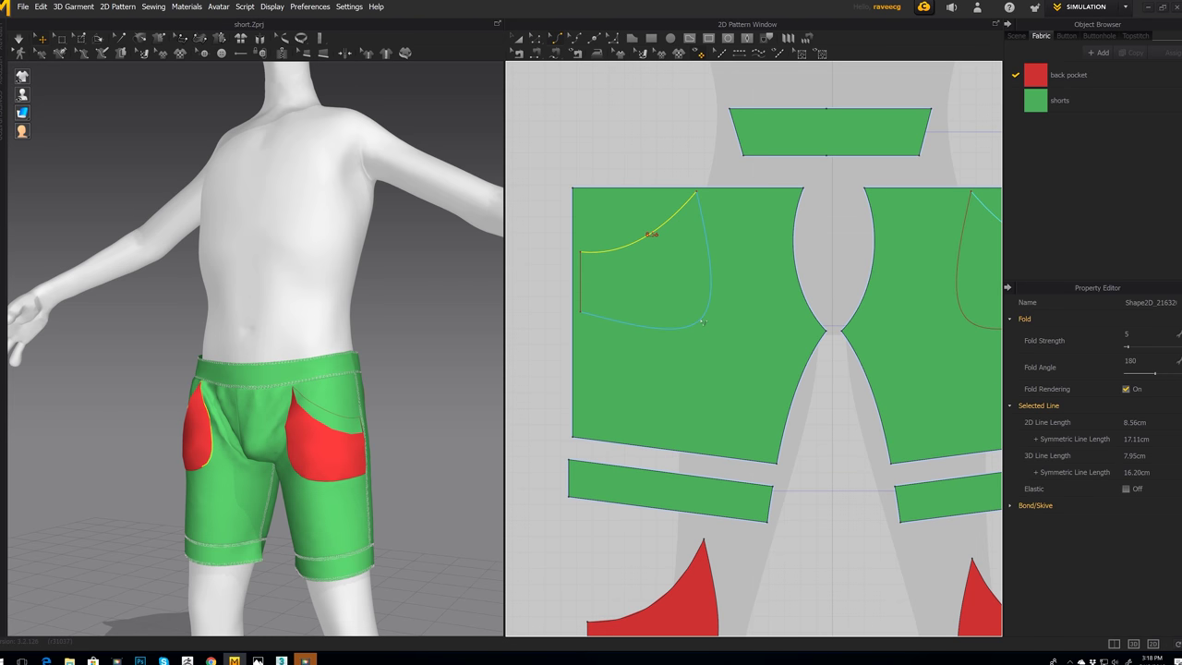
pyautogui.moveTo(695, 313); pyautogui.dragTo(685, 299)
pyautogui.moveTo(710, 375); pyautogui.dragTo(703, 352, button='middle')
pyautogui.press('space')
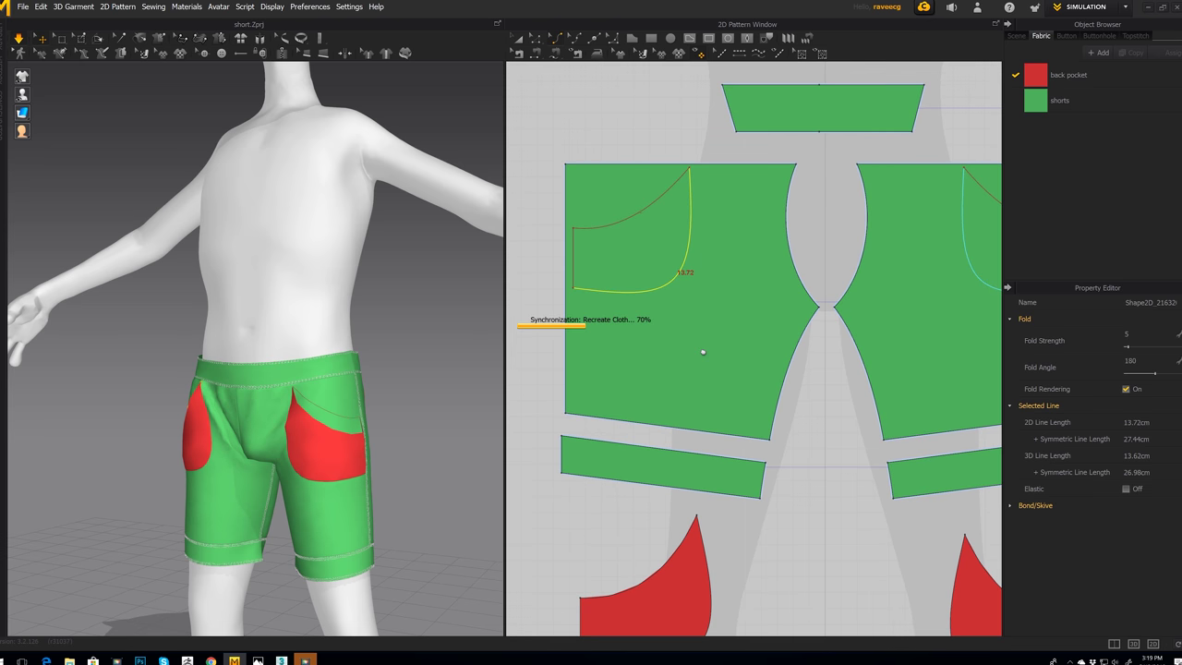
pyautogui.moveTo(314, 394); pyautogui.dragTo(406, 397, button='right')
pyautogui.moveTo(407, 490); pyautogui.dragTo(411, 388, button='middle')
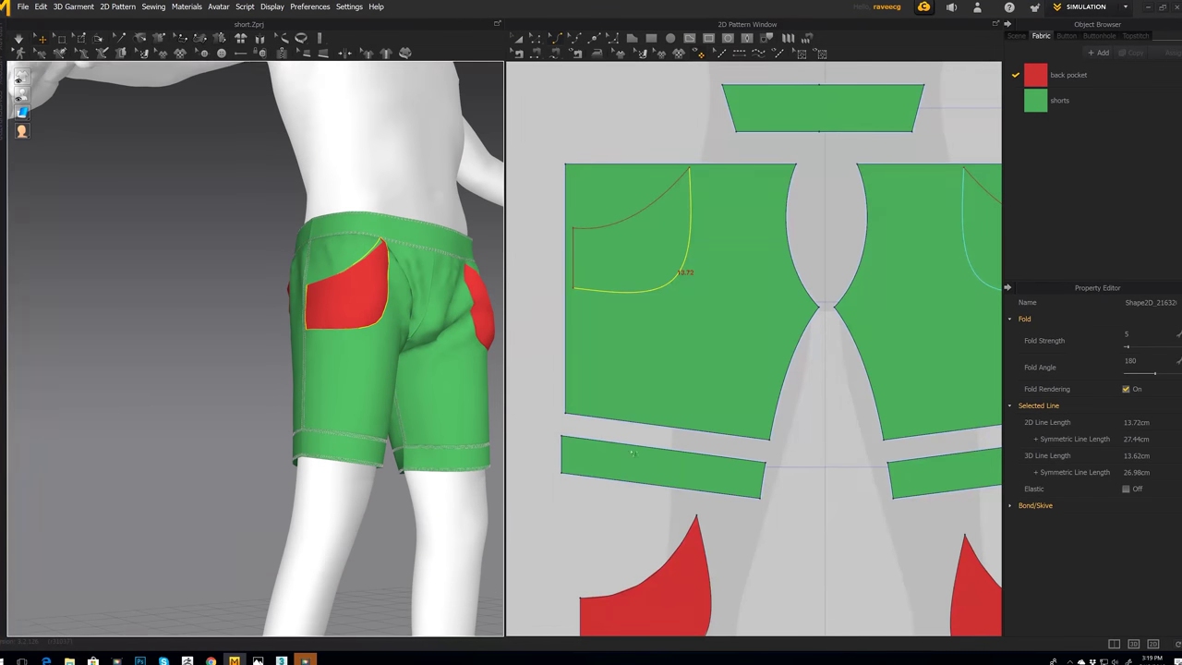
# Step: Move the short outer edge of the original red front pocket slightly inward to narrow the pocket
pyautogui.moveTo(633, 452); pyautogui.dragTo(651, 328, button='middle')
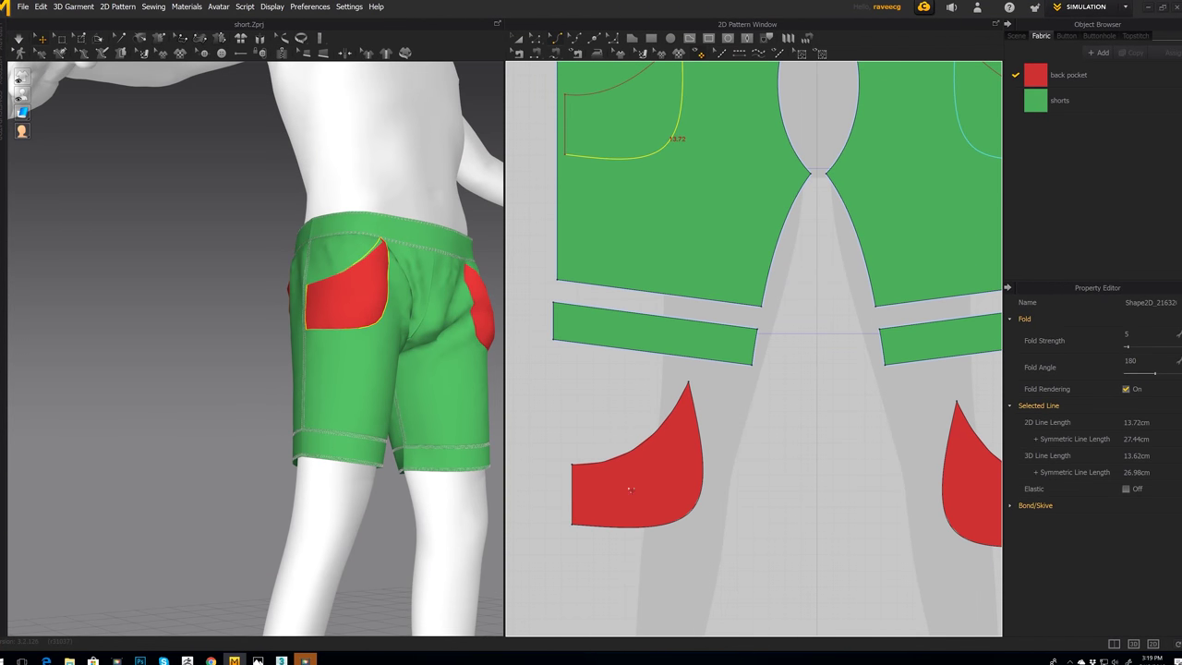
pyautogui.click(535, 38)
pyautogui.click(584, 497)
pyautogui.moveTo(589, 500); pyautogui.dragTo(593, 502)
# Step: Adjust the original pocket's bottom and upper curves to match its outline, and simulate the garment
pyautogui.click(557, 38)
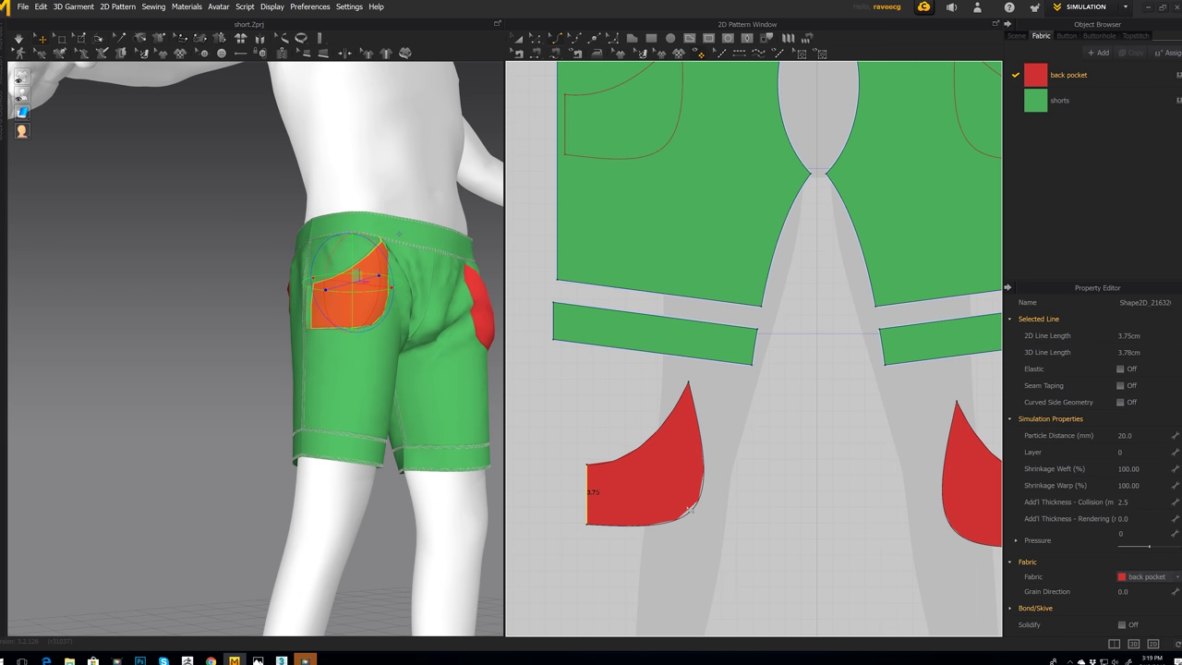
pyautogui.click(684, 499)
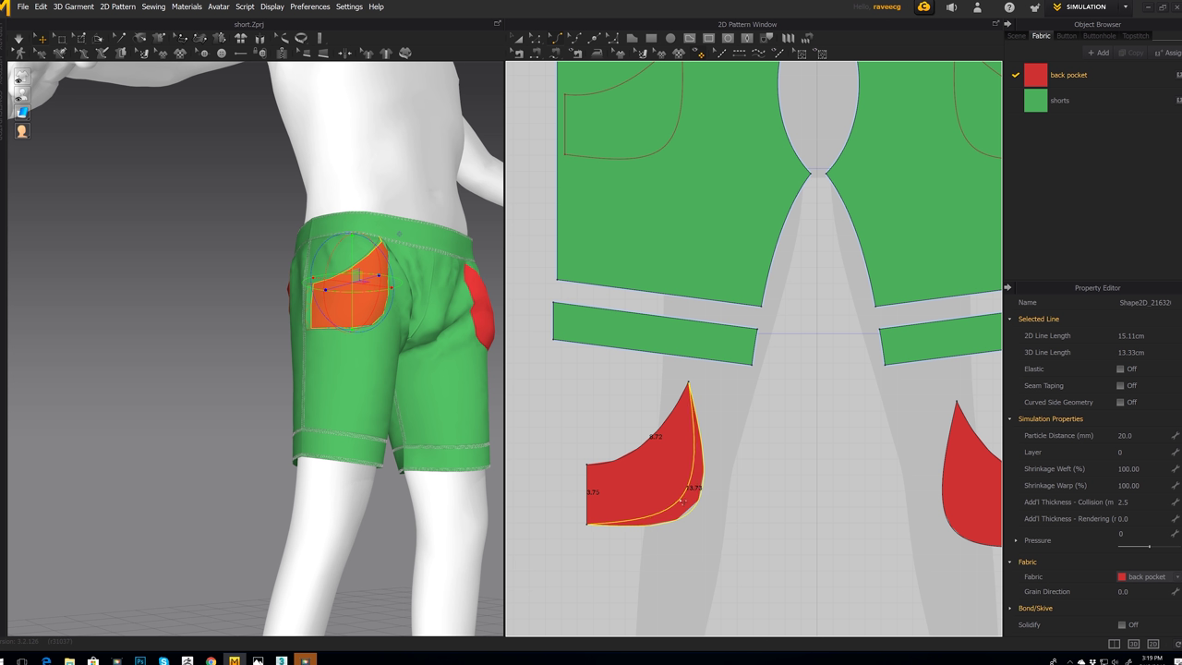
pyautogui.click(653, 437)
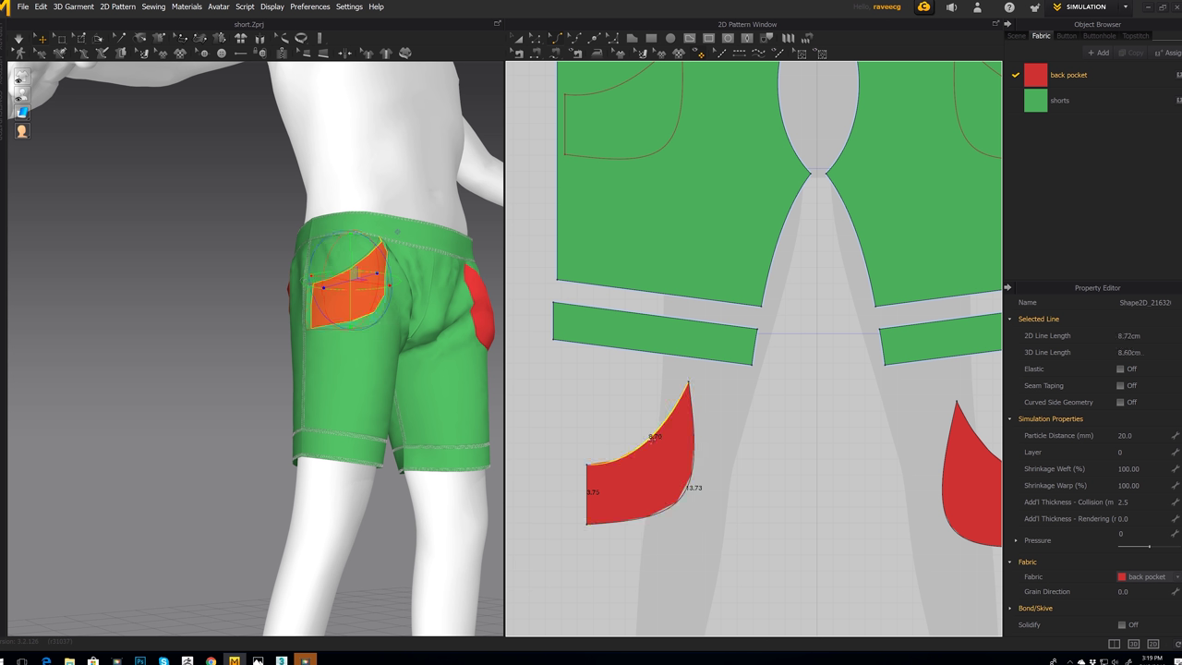
pyautogui.moveTo(648, 445); pyautogui.dragTo(649, 443)
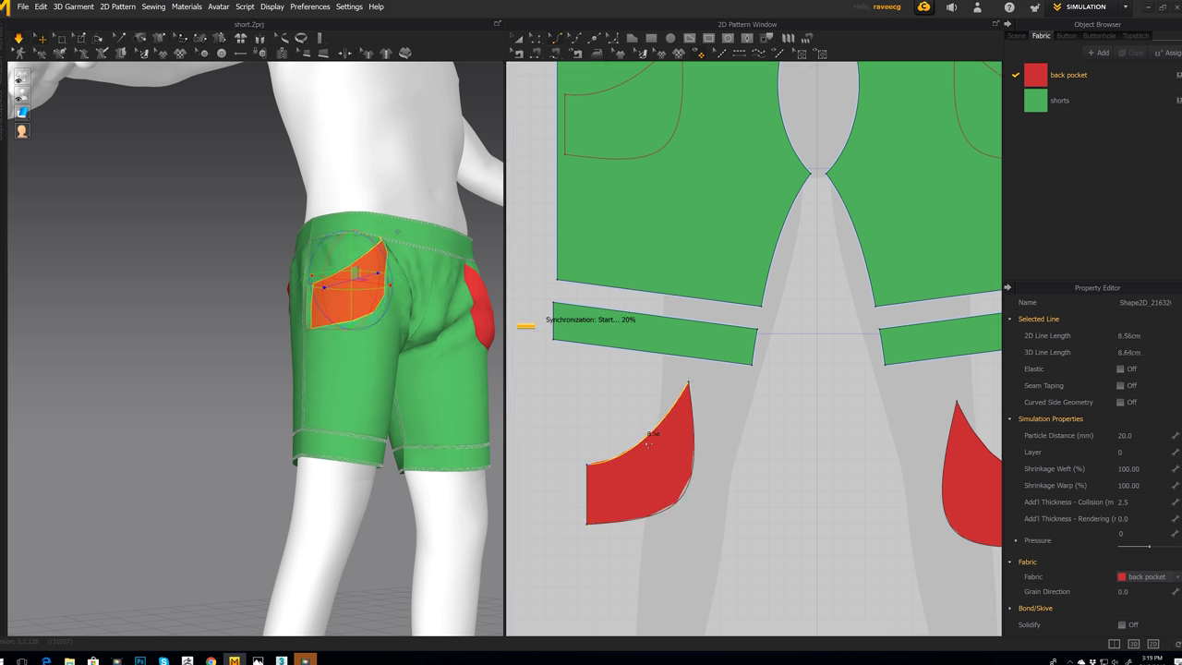
pyautogui.press('space')
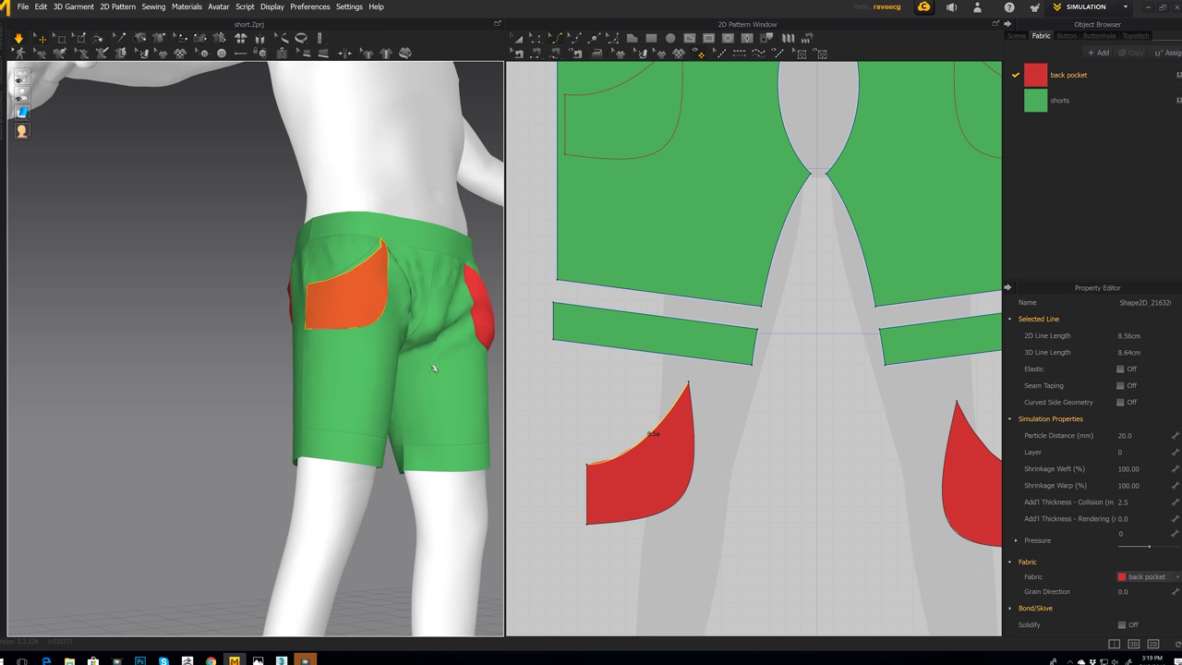
pyautogui.moveTo(435, 367); pyautogui.dragTo(426, 385, button='right')
pyautogui.press('space')
pyautogui.moveTo(658, 370); pyautogui.dragTo(655, 434, button='middle')
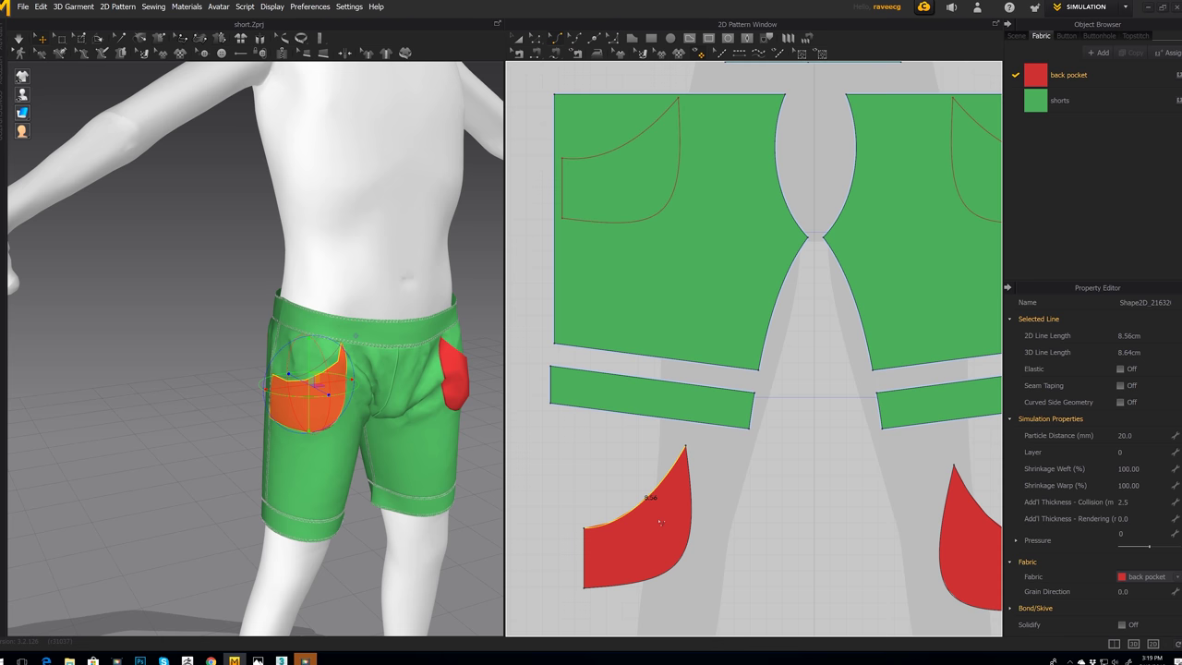
pyautogui.click(671, 379)
# Step: Move the mirrored front pocket's short outer edge inward by about 0.7 cm
pyautogui.moveTo(954, 528); pyautogui.dragTo(729, 416, button='middle')
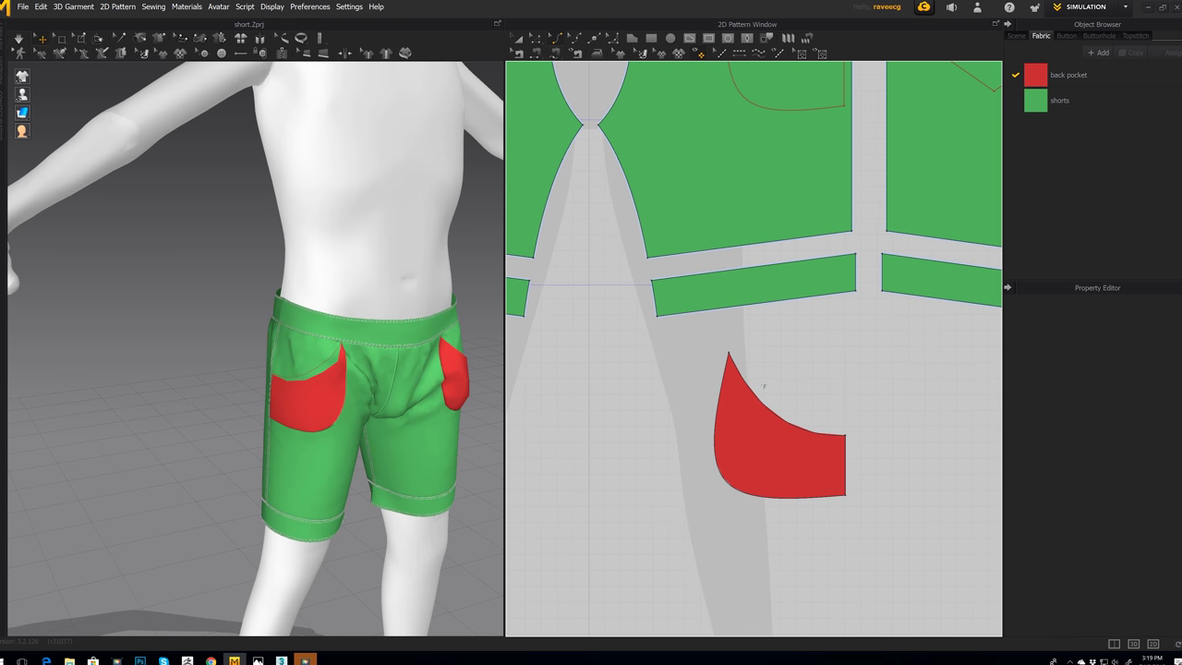
pyautogui.click(535, 39)
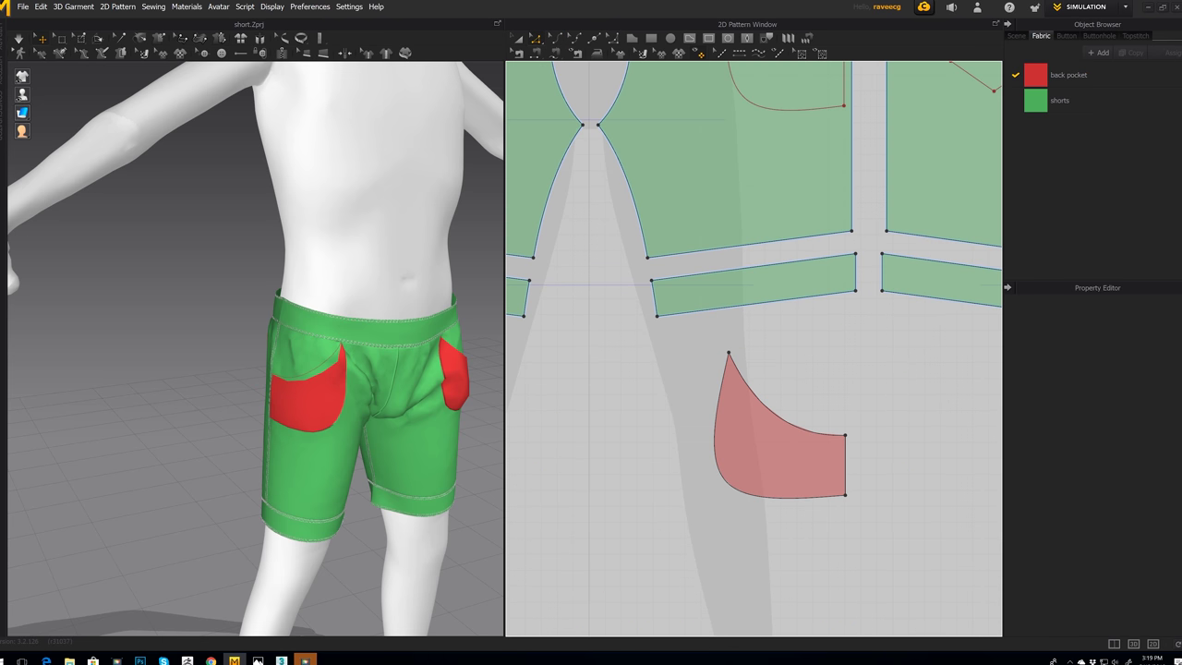
pyautogui.click(847, 465)
pyautogui.moveTo(843, 464); pyautogui.dragTo(839, 465)
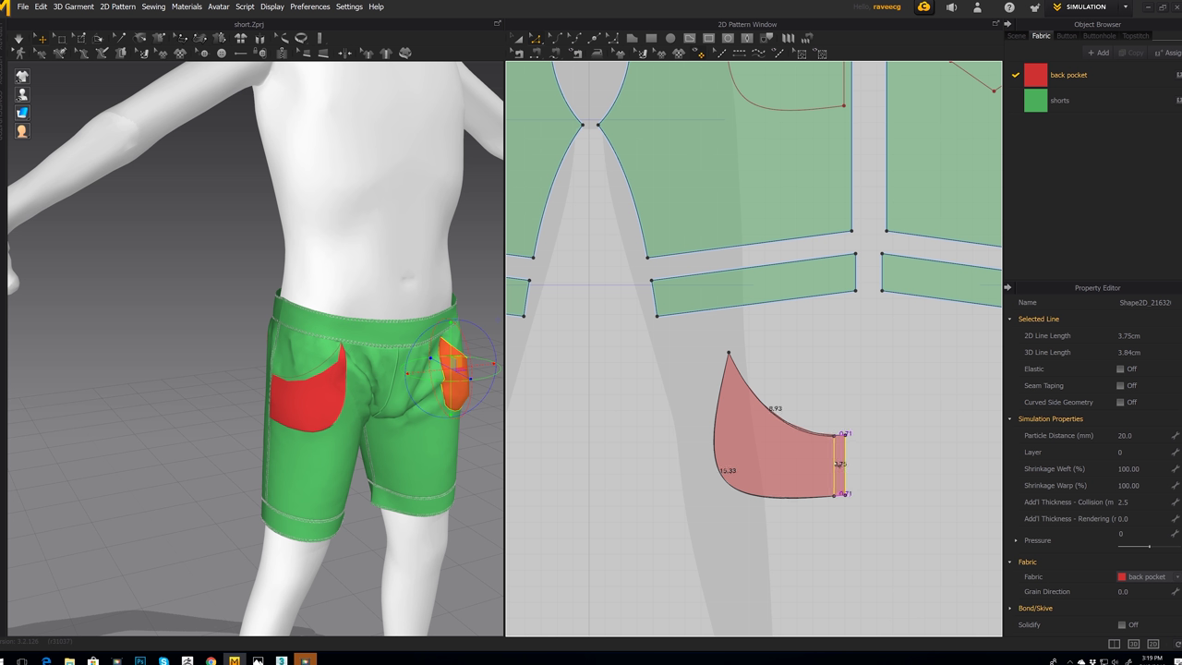
# Step: Tighten the mirrored pocket's inner and bottom curve, adjust its upper curve, and simulate the garment
pyautogui.click(555, 39)
pyautogui.moveTo(729, 477); pyautogui.dragTo(735, 466)
pyautogui.click(787, 418)
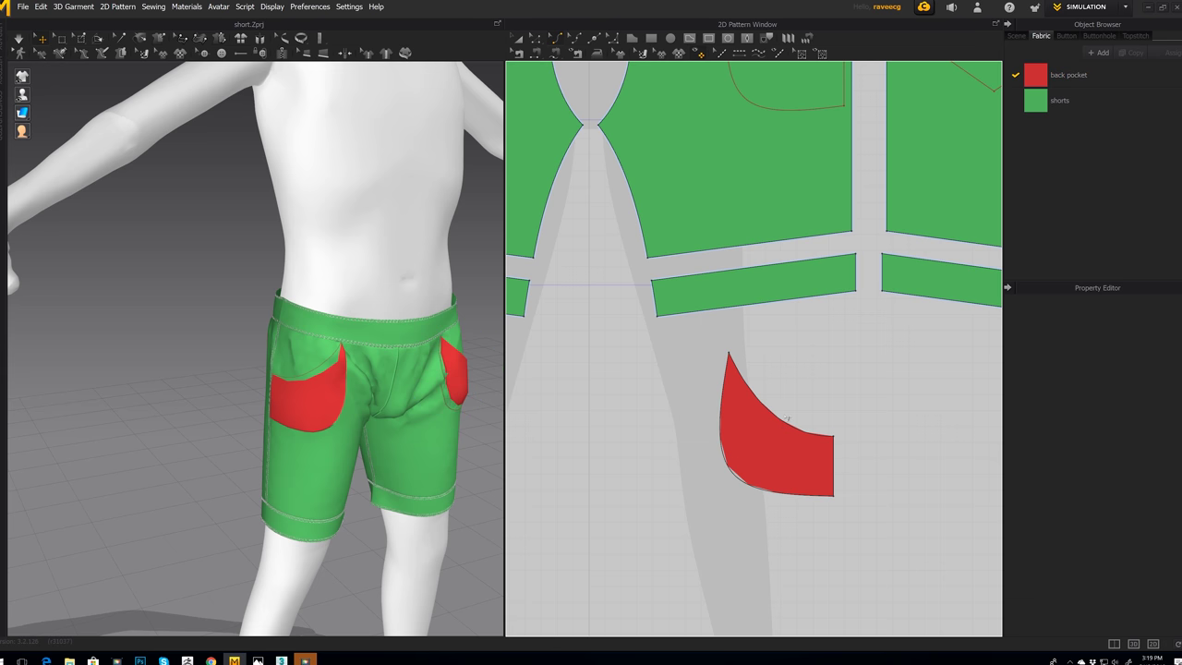
pyautogui.press('space')
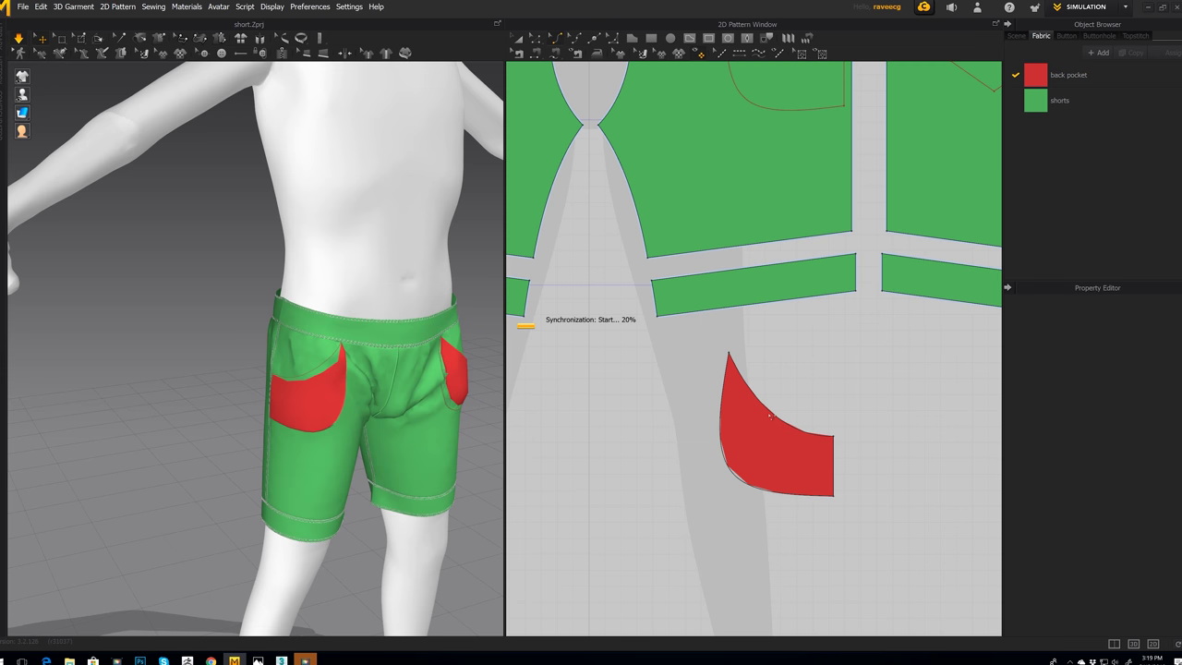
# Step: Examine both reshaped front pockets on the avatar from the sides, the front and a full-body distance
pyautogui.moveTo(447, 394); pyautogui.dragTo(378, 388, button='right')
pyautogui.scroll(-2, 378, 388)
pyautogui.scroll(2, 379, 390)
pyautogui.scroll(1, 369, 390)
pyautogui.moveTo(275, 391); pyautogui.dragTo(343, 399, button='right')
pyautogui.scroll(2, 343, 401)
pyautogui.scroll(-3, 343, 406)
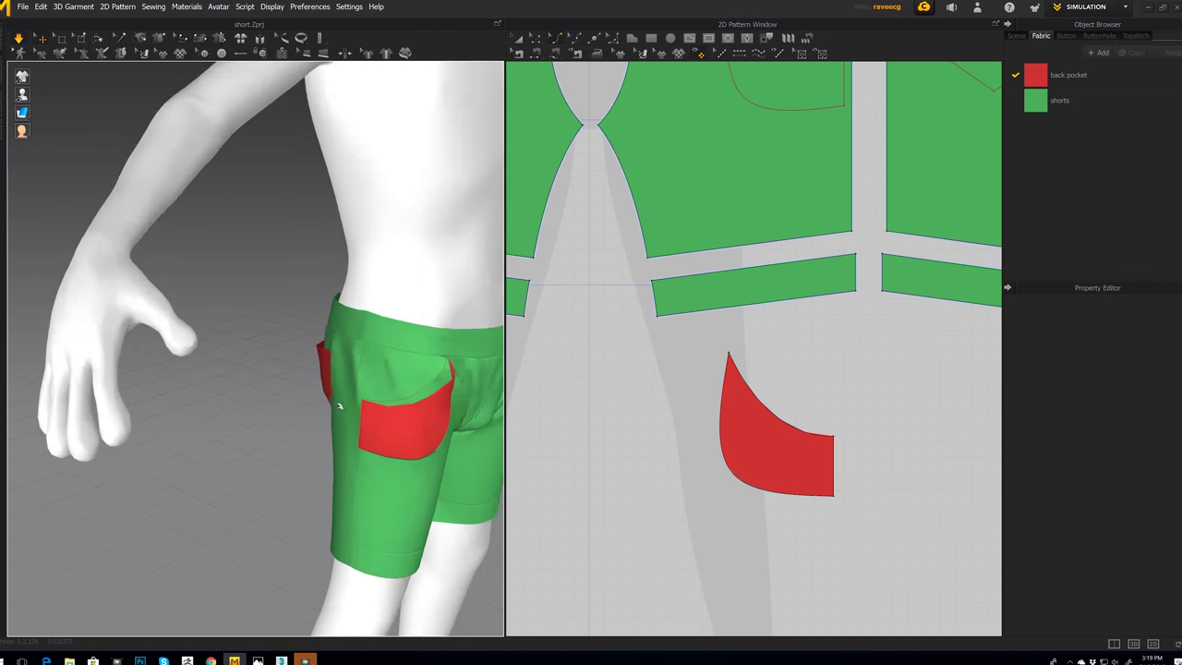
pyautogui.scroll(-5, 339, 407)
pyautogui.moveTo(431, 422); pyautogui.dragTo(398, 415, button='right')
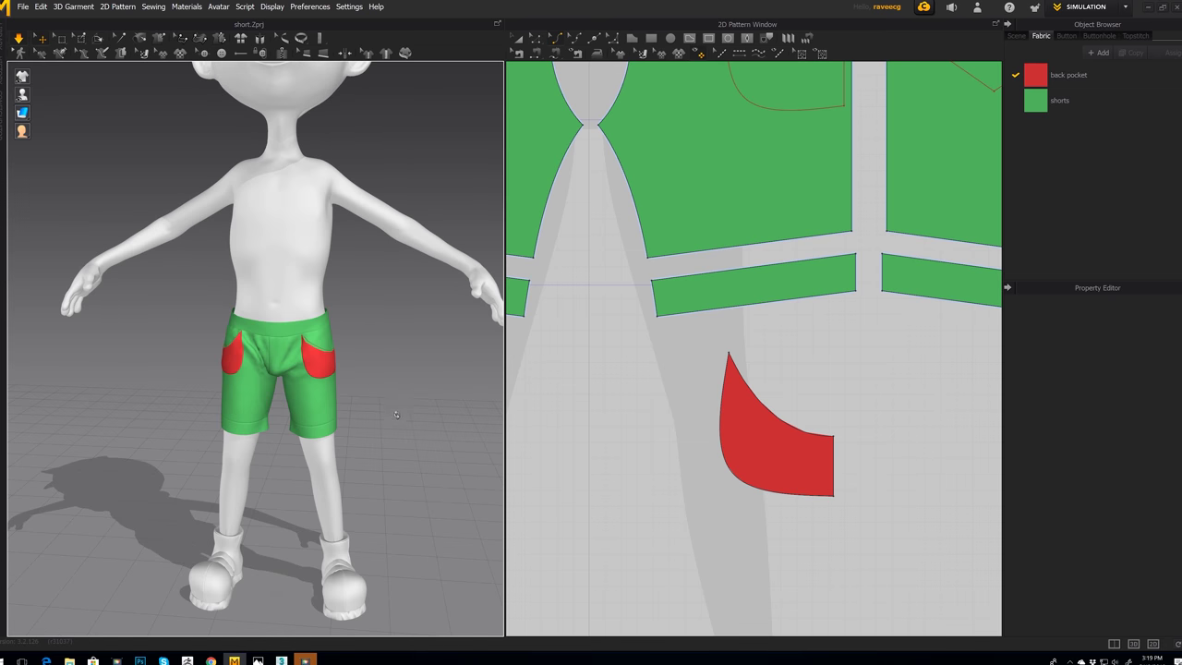
pyautogui.moveTo(398, 415); pyautogui.dragTo(411, 450, button='middle')
pyautogui.scroll(-2, 404, 452)
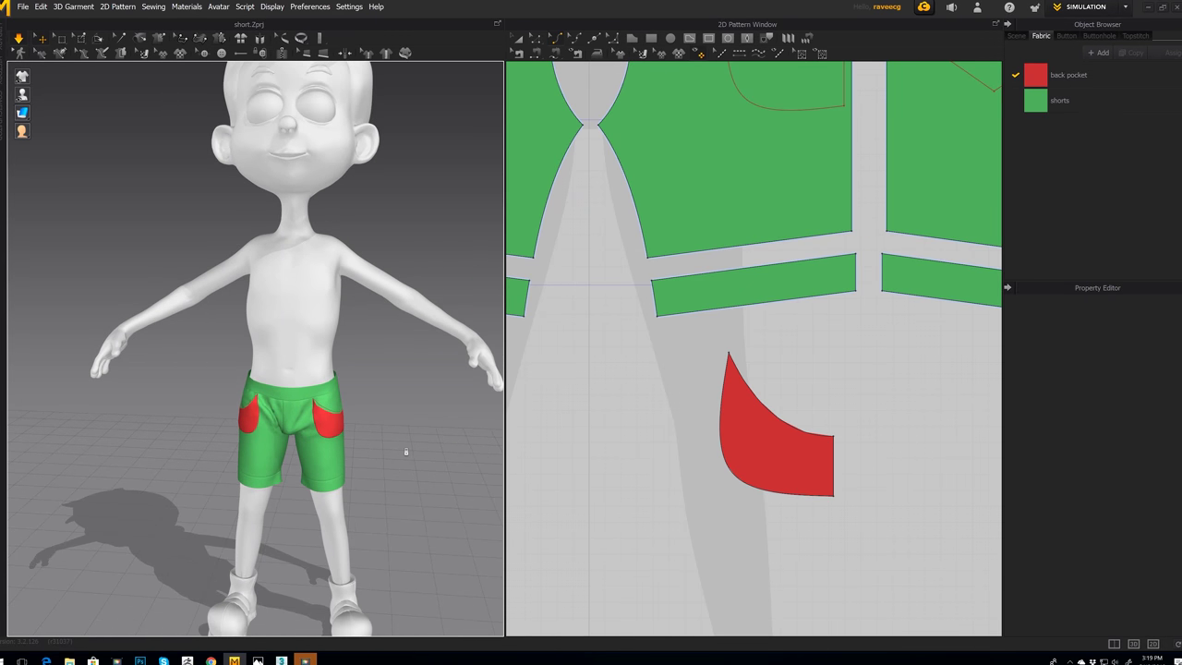
pyautogui.moveTo(364, 475)
pyautogui.mouseDown(button='right')
pyautogui.moveTo(493, 490)
pyautogui.moveTo(422, 467)
pyautogui.moveTo(370, 471)
pyautogui.mouseUp(button='right')
pyautogui.scroll(5, 328, 472)
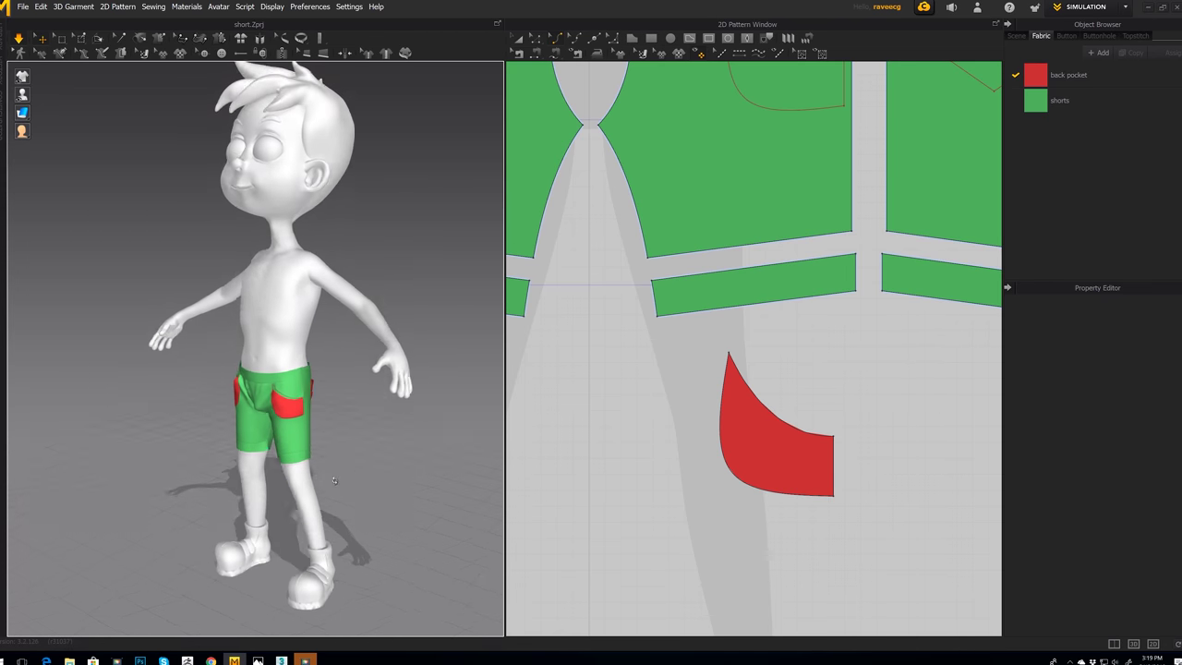
pyautogui.moveTo(262, 466); pyautogui.dragTo(317, 445, button='right')
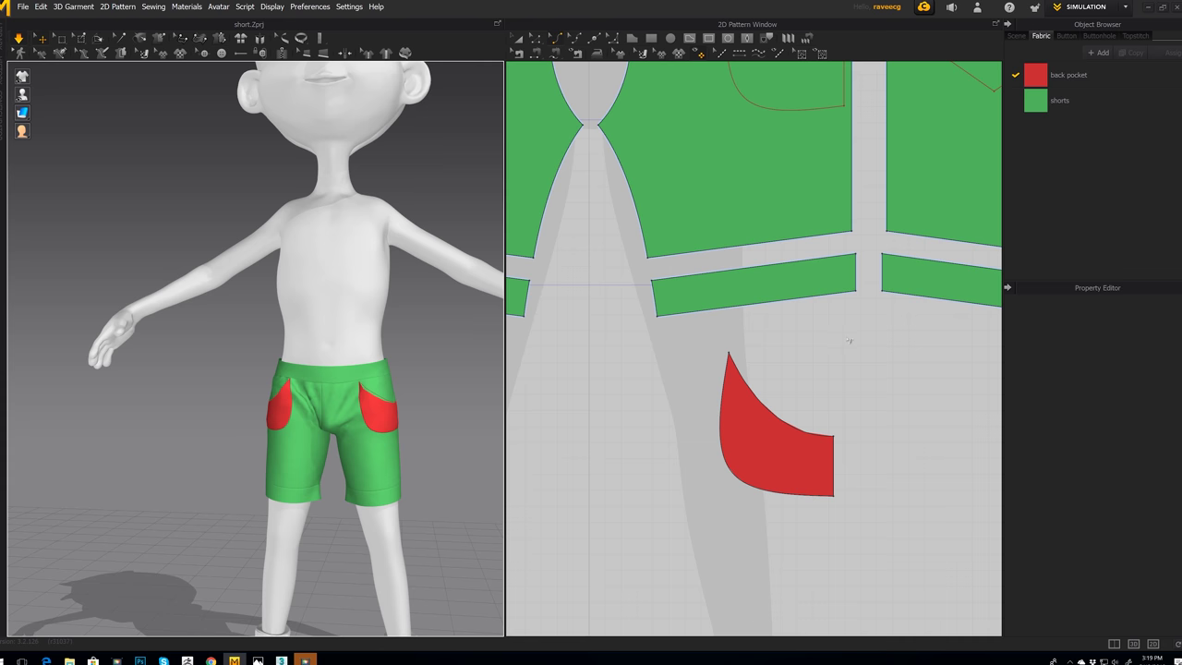
# Step: Add a Default Topstitch along the mirrored front pocket's curved inner and bottom edge, and check it on the 3D shorts
pyautogui.scroll(-3, 792, 352)
pyautogui.scroll(5, 836, 339)
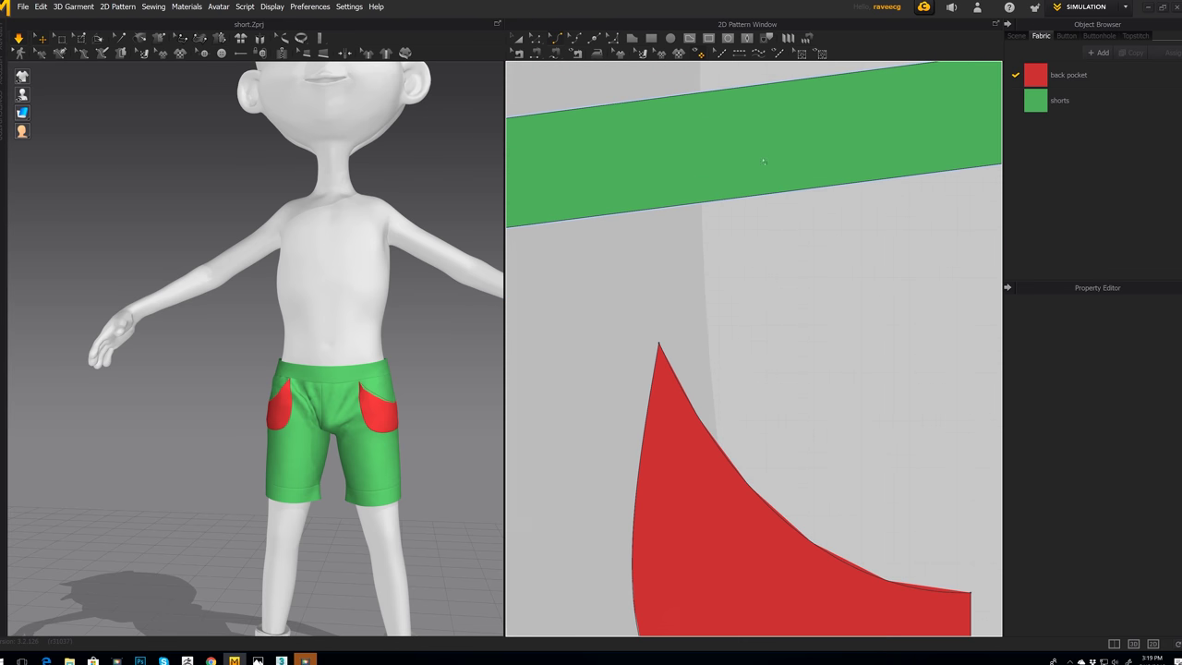
pyautogui.scroll(-2, 767, 307)
pyautogui.scroll(-5, 767, 307)
pyautogui.moveTo(767, 308); pyautogui.dragTo(782, 296, button='middle')
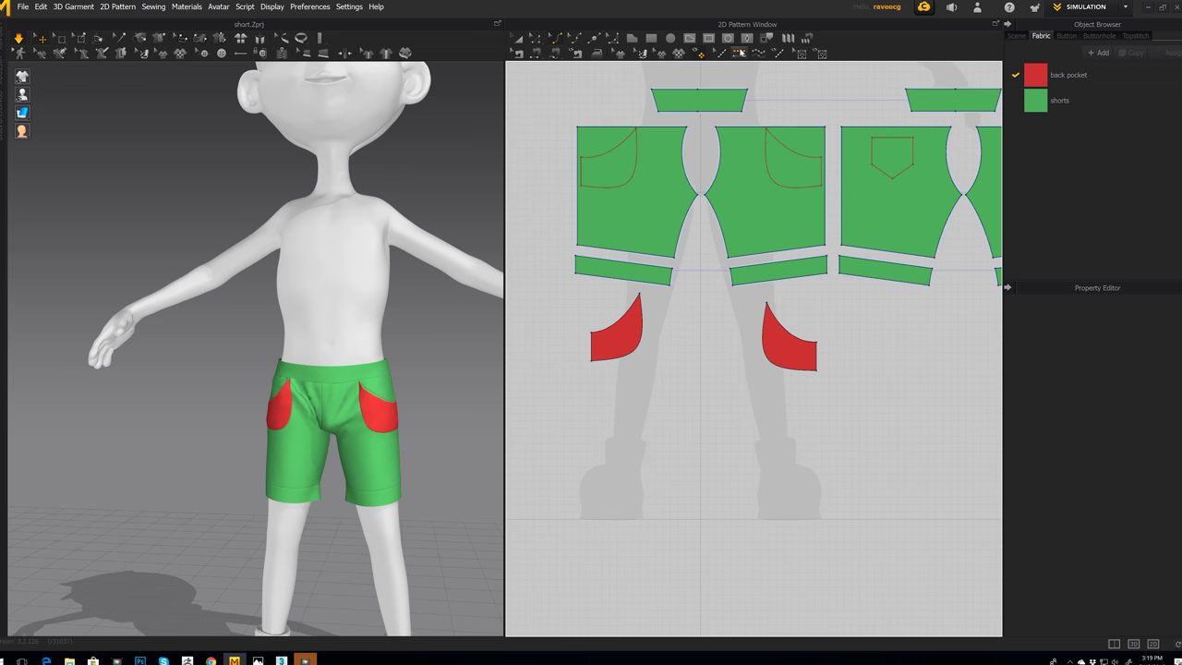
pyautogui.click(741, 55)
pyautogui.scroll(6, 787, 366)
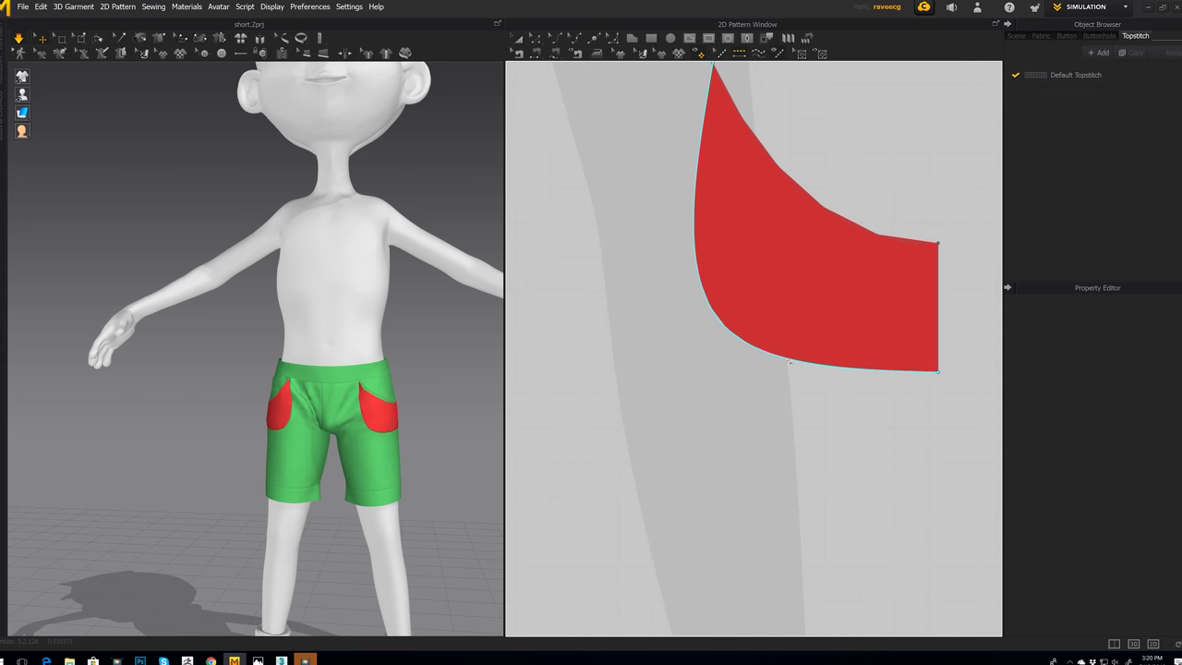
pyautogui.click(789, 362)
pyautogui.moveTo(433, 457); pyautogui.dragTo(407, 449, button='right')
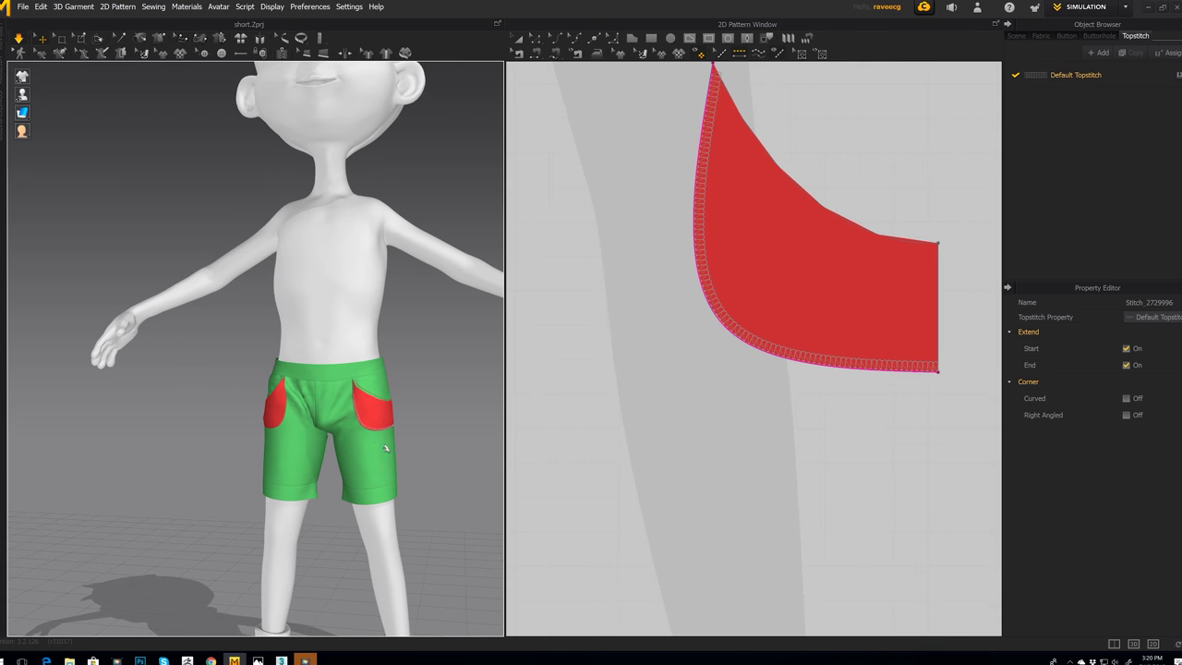
pyautogui.scroll(-2, 388, 449)
pyautogui.scroll(5, 375, 452)
pyautogui.moveTo(409, 464); pyautogui.dragTo(314, 419, button='middle')
pyautogui.scroll(3, 313, 419)
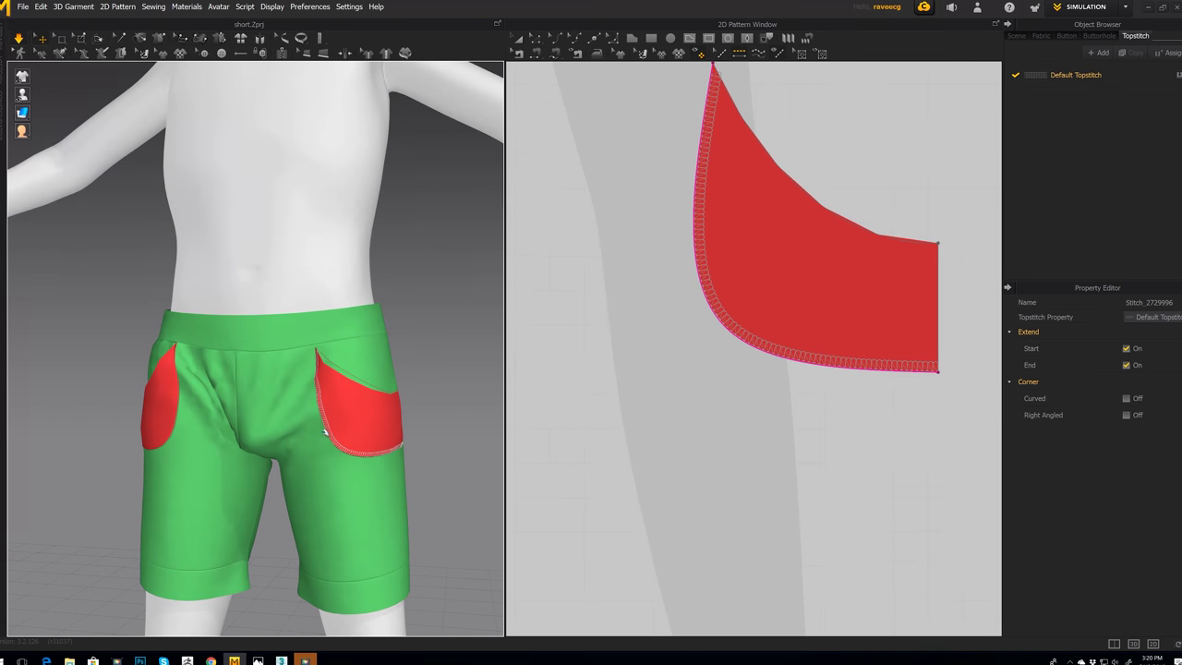
# Step: Add a Default Topstitch to the mirrored front pocket's upper curve and to both curved edges of the opposite front pocket
pyautogui.click(813, 200)
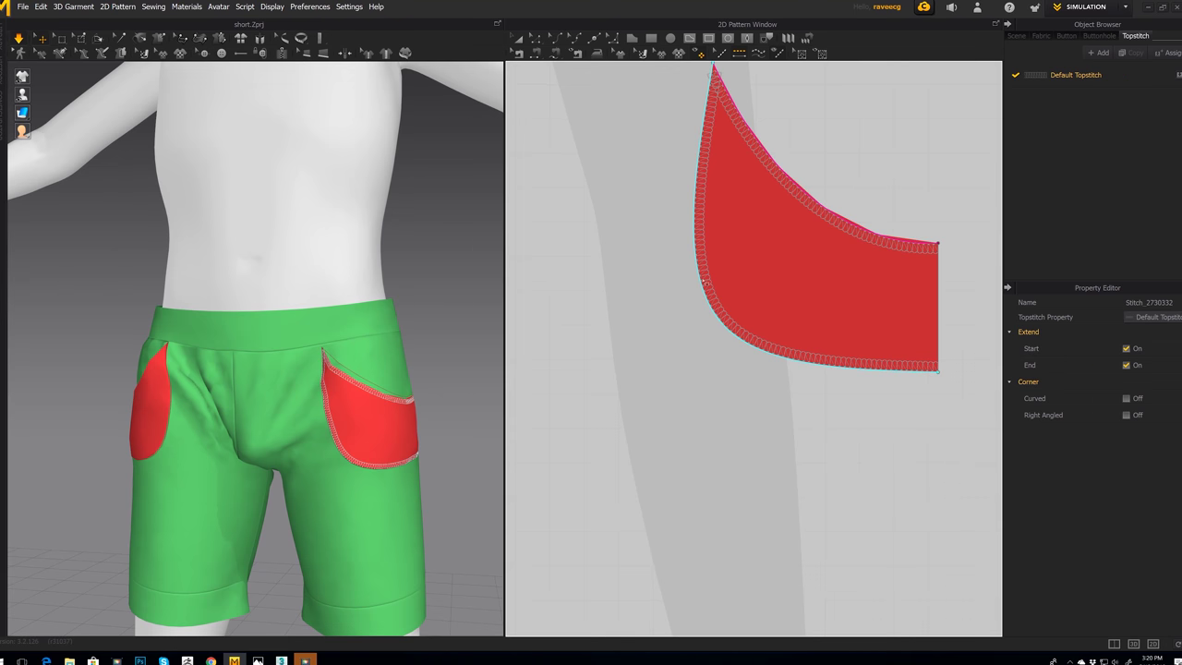
pyautogui.click(704, 274)
pyautogui.moveTo(689, 274); pyautogui.dragTo(941, 317, button='middle')
pyautogui.scroll(-8, 784, 330)
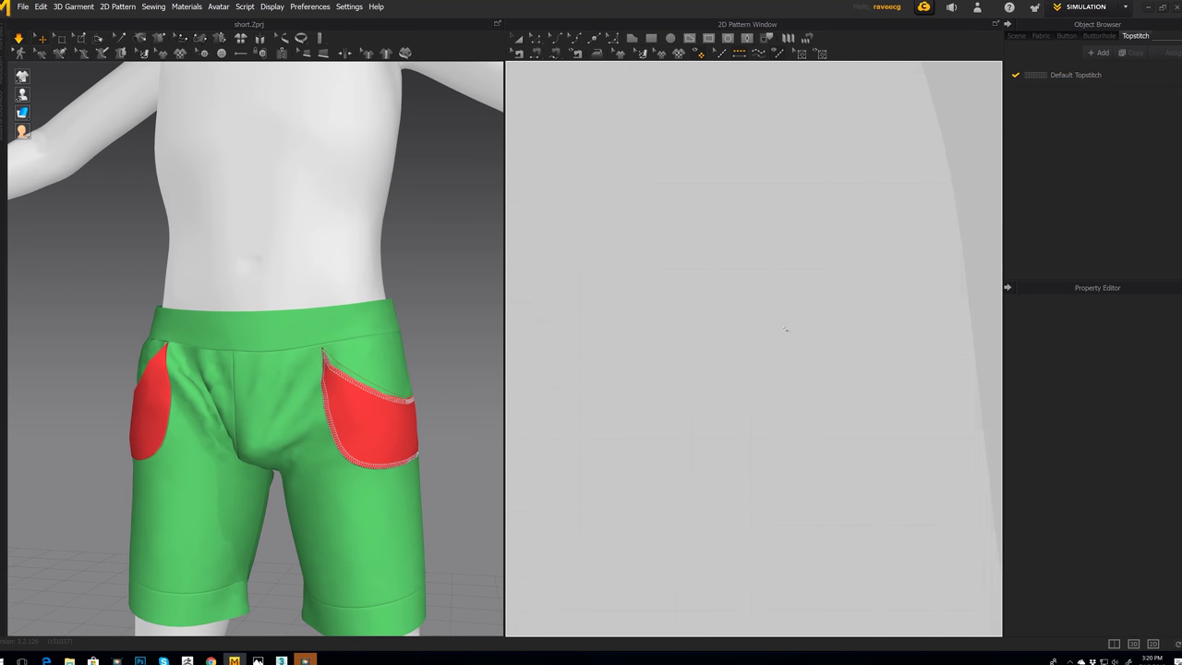
pyautogui.click(734, 341)
pyautogui.click(715, 309)
pyautogui.moveTo(467, 408); pyautogui.dragTo(452, 383, button='right')
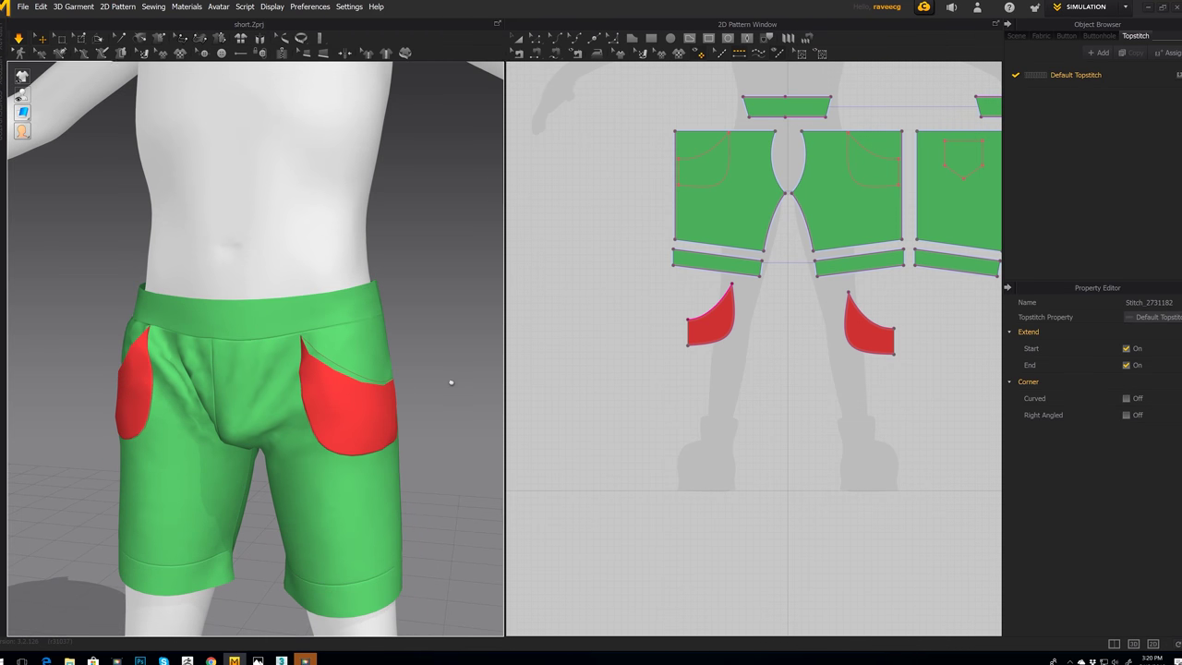
# Step: Add a Default Topstitch along all five edges of the back pocket nearest the shorts panels
pyautogui.moveTo(870, 385); pyautogui.dragTo(656, 427, button='middle')
pyautogui.moveTo(418, 447); pyautogui.dragTo(277, 448, button='right')
pyautogui.moveTo(897, 342); pyautogui.dragTo(839, 419, button='middle')
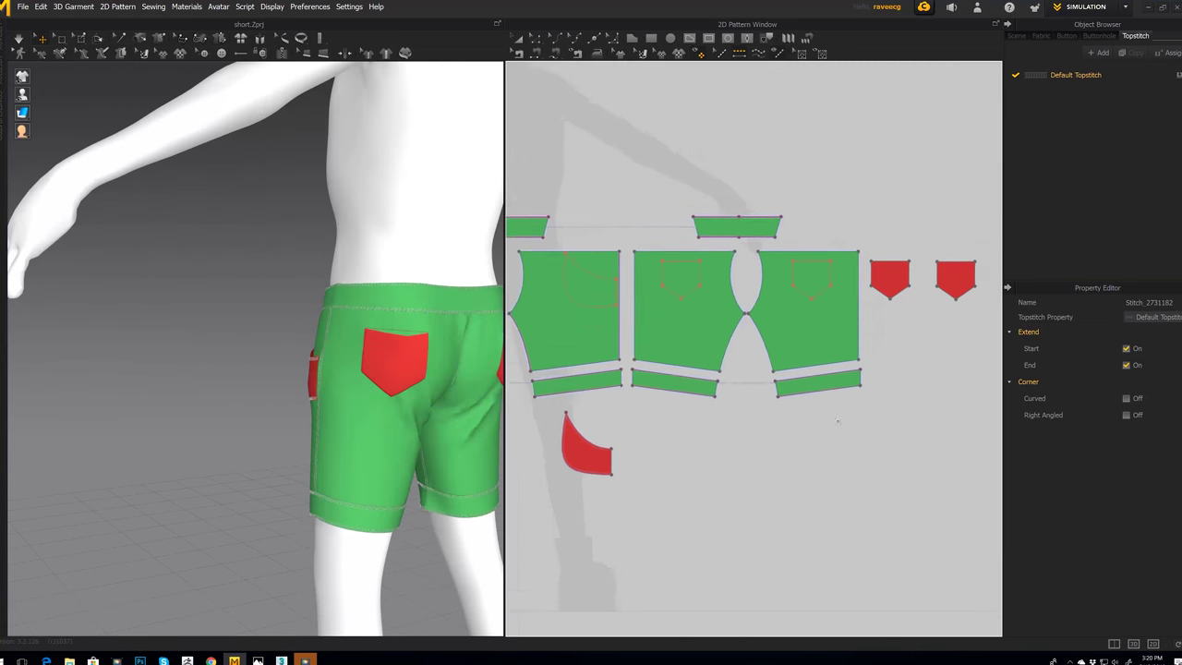
pyautogui.scroll(1, 806, 321)
pyautogui.scroll(-9, 806, 321)
pyautogui.scroll(-6, 800, 252)
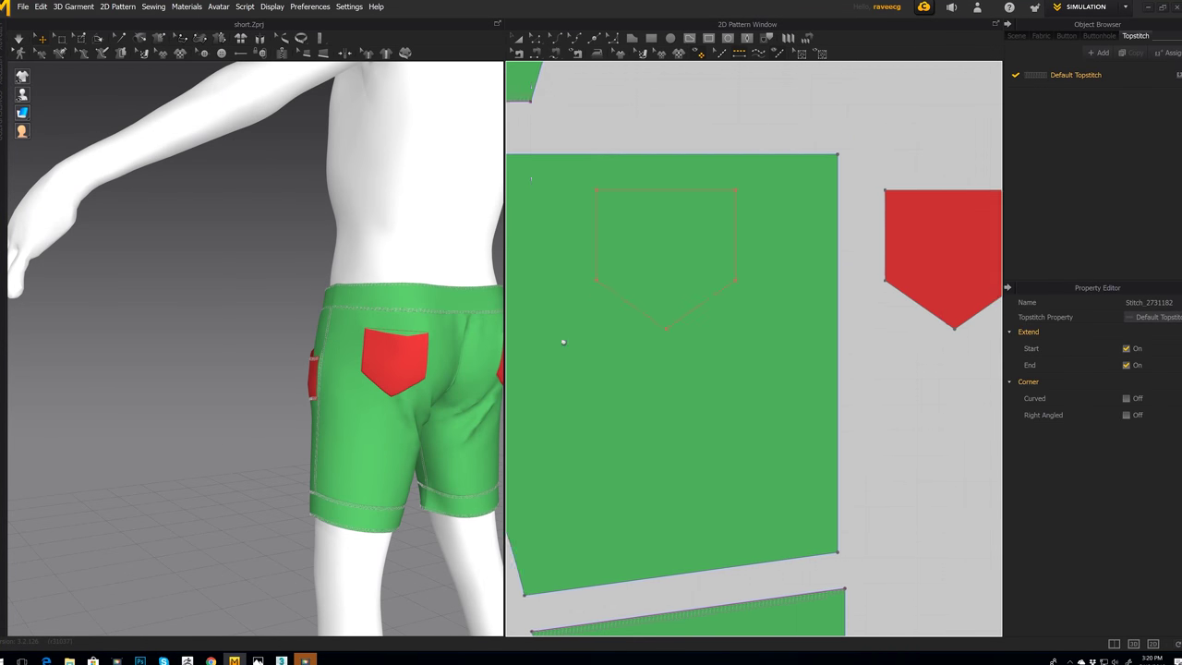
pyautogui.click(839, 309)
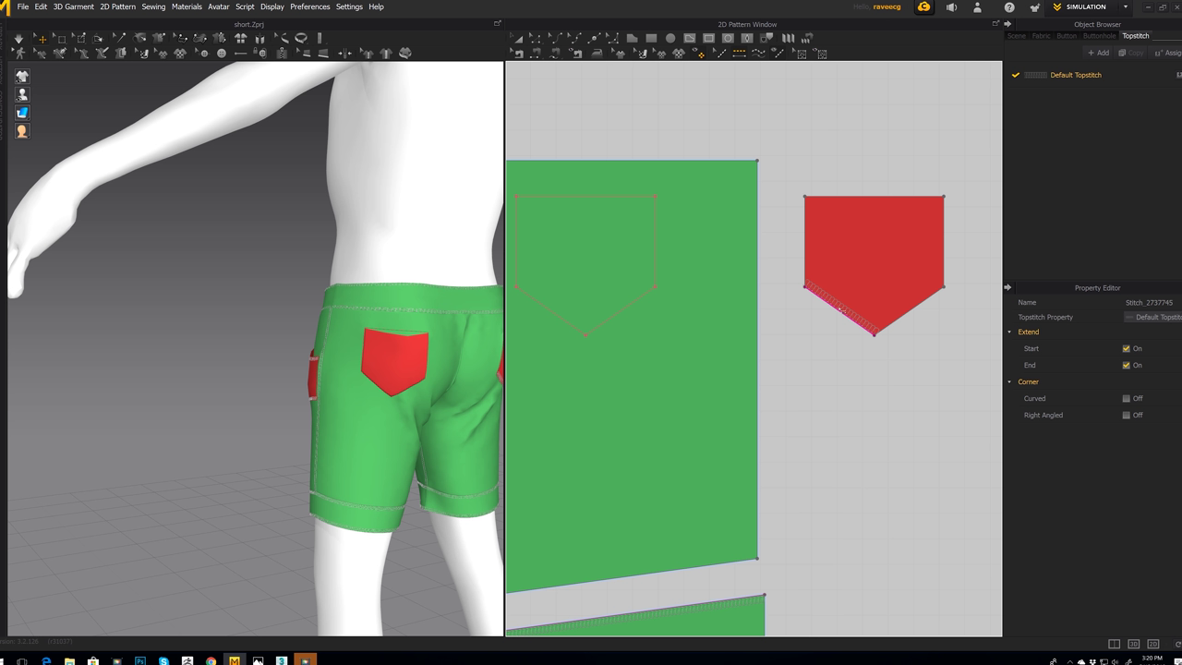
pyautogui.click(907, 312)
pyautogui.click(942, 243)
pyautogui.click(810, 244)
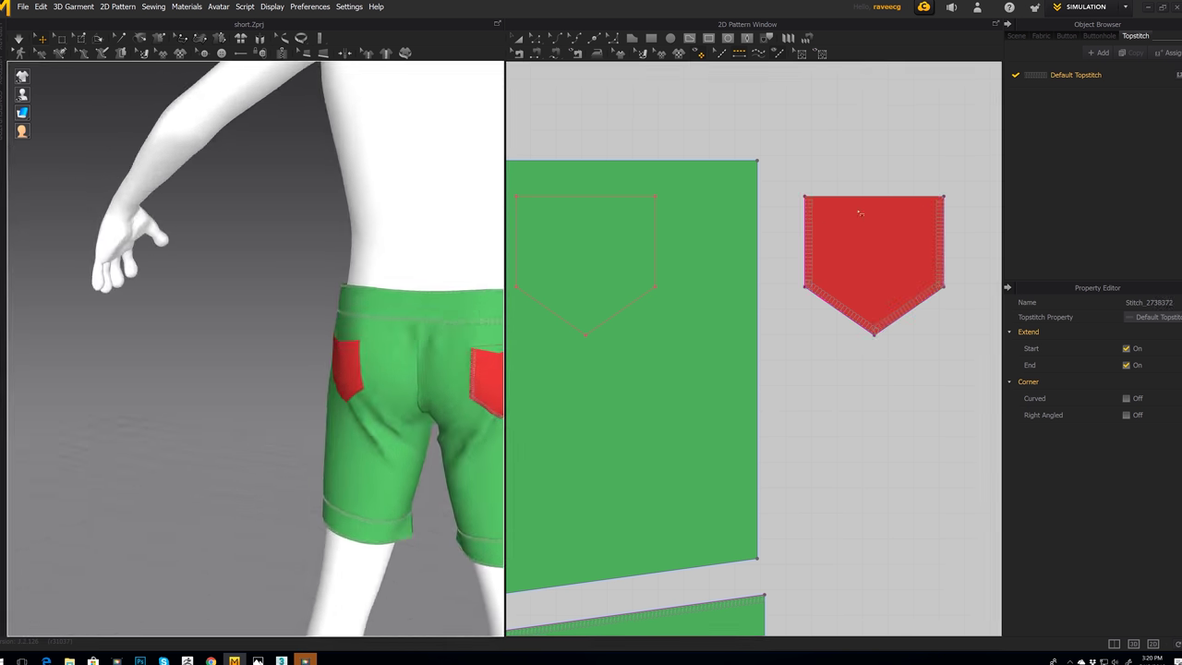
pyautogui.click(874, 197)
# Step: Topstitch all five edges of the second back pocket and check the shorts on the avatar from the back and front
pyautogui.moveTo(970, 298); pyautogui.dragTo(791, 304, button='middle')
pyautogui.click(901, 318)
pyautogui.click(868, 255)
pyautogui.moveTo(989, 276); pyautogui.dragTo(881, 280, button='middle')
pyautogui.click(864, 322)
pyautogui.click(896, 263)
pyautogui.click(839, 208)
pyautogui.moveTo(707, 265); pyautogui.dragTo(779, 272, button='middle')
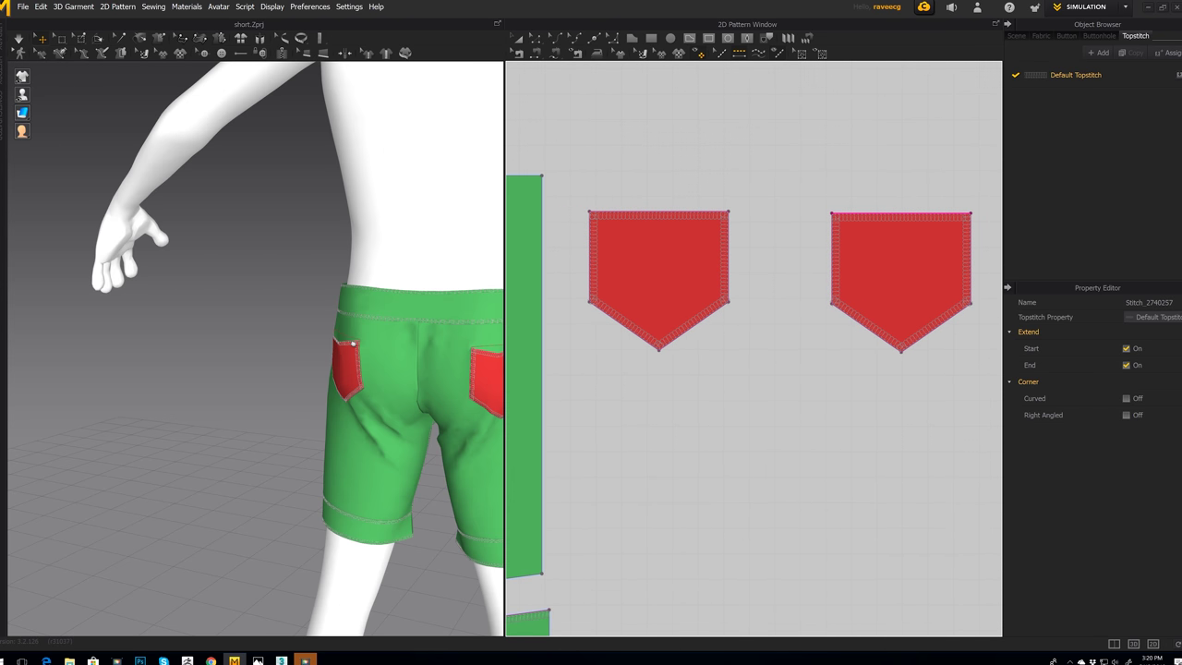
pyautogui.moveTo(361, 359); pyautogui.dragTo(315, 321, button='middle')
pyautogui.scroll(-1, 315, 322)
pyautogui.scroll(4, 315, 322)
pyautogui.moveTo(315, 321); pyautogui.dragTo(436, 402, button='right')
pyautogui.moveTo(435, 402); pyautogui.dragTo(439, 400, button='middle')
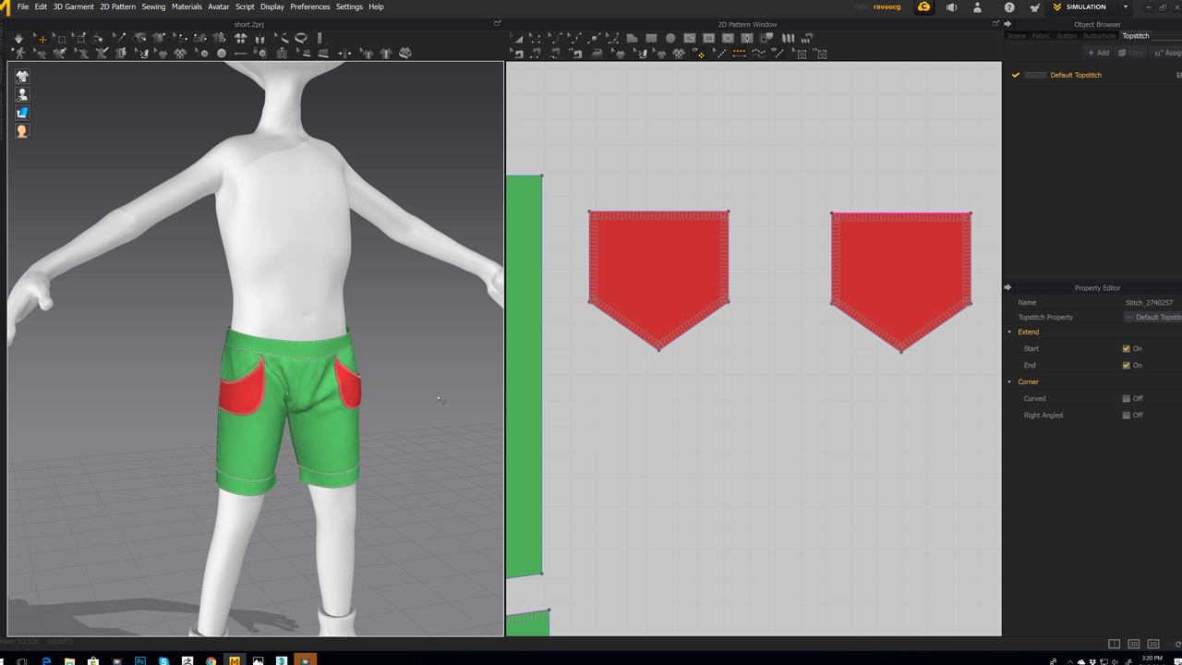
# Step: Draw a two-segment internal fly line about 7.7 cm long from the front panel's crotch curve up to its waist edge
pyautogui.moveTo(692, 516); pyautogui.dragTo(785, 505, button='middle')
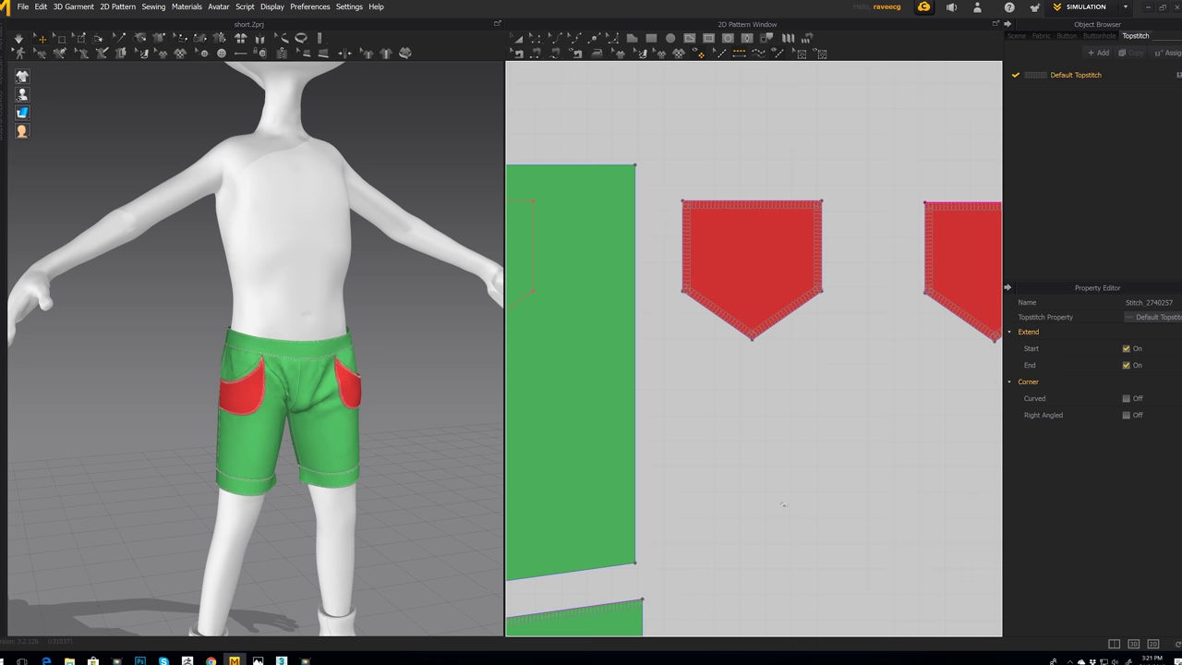
pyautogui.scroll(-5, 783, 504)
pyautogui.scroll(1, 701, 419)
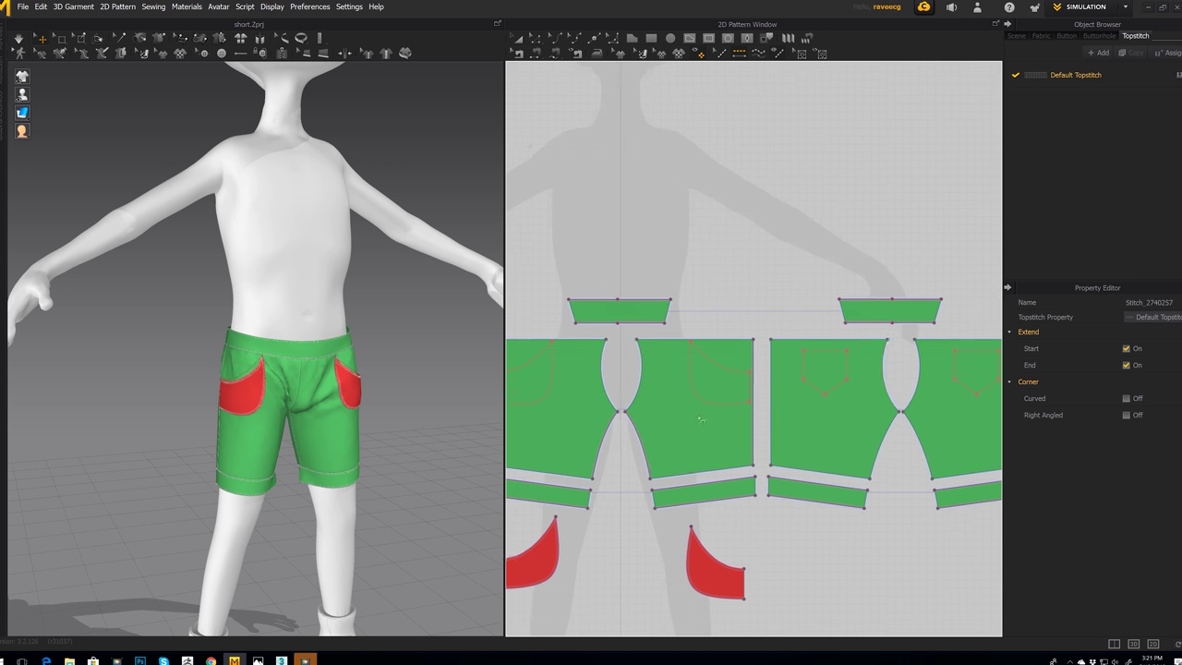
pyautogui.scroll(6, 701, 420)
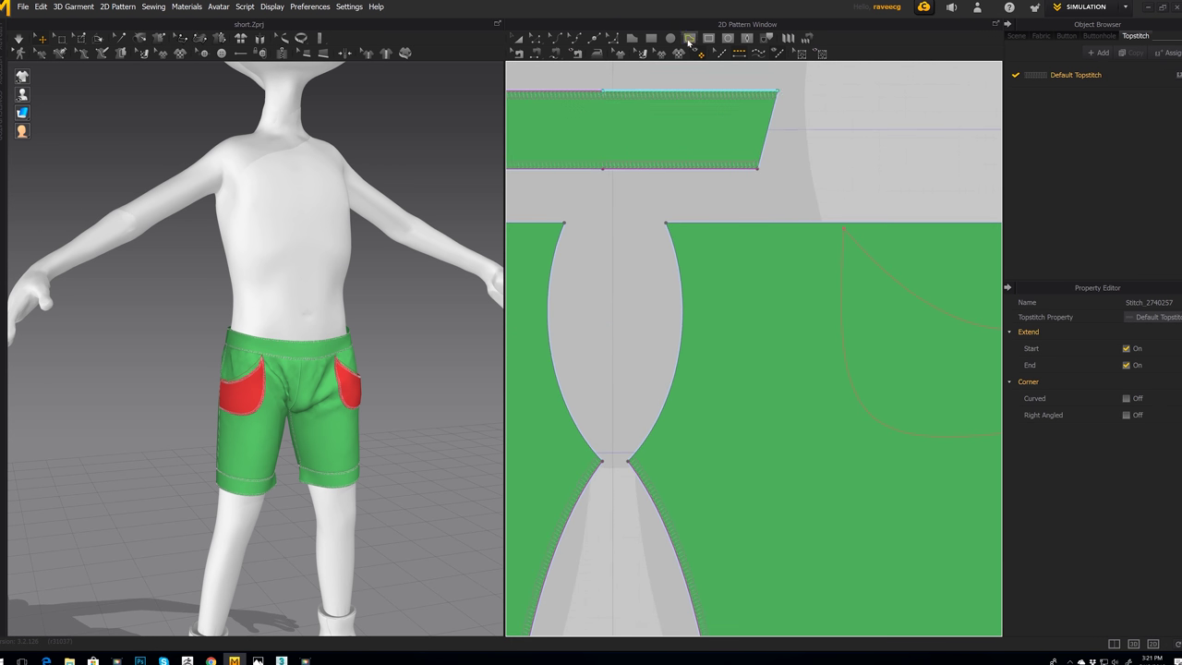
pyautogui.click(689, 40)
pyautogui.moveTo(753, 284); pyautogui.dragTo(745, 302, button='middle')
pyautogui.scroll(5, 366, 405)
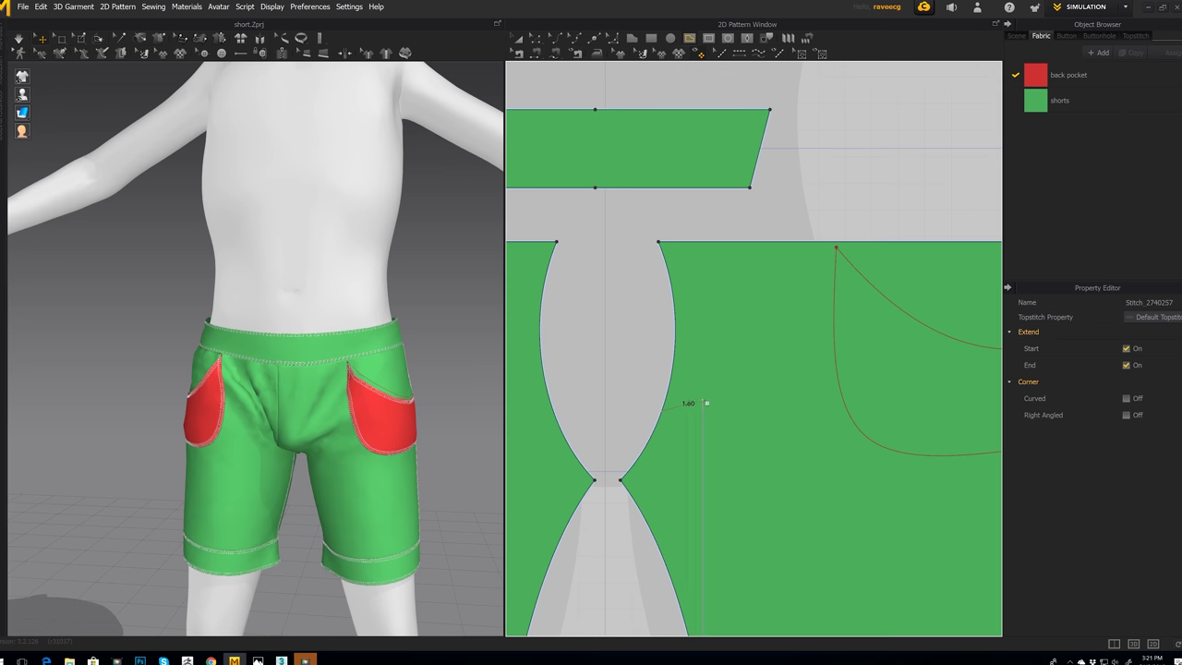
pyautogui.click(709, 399)
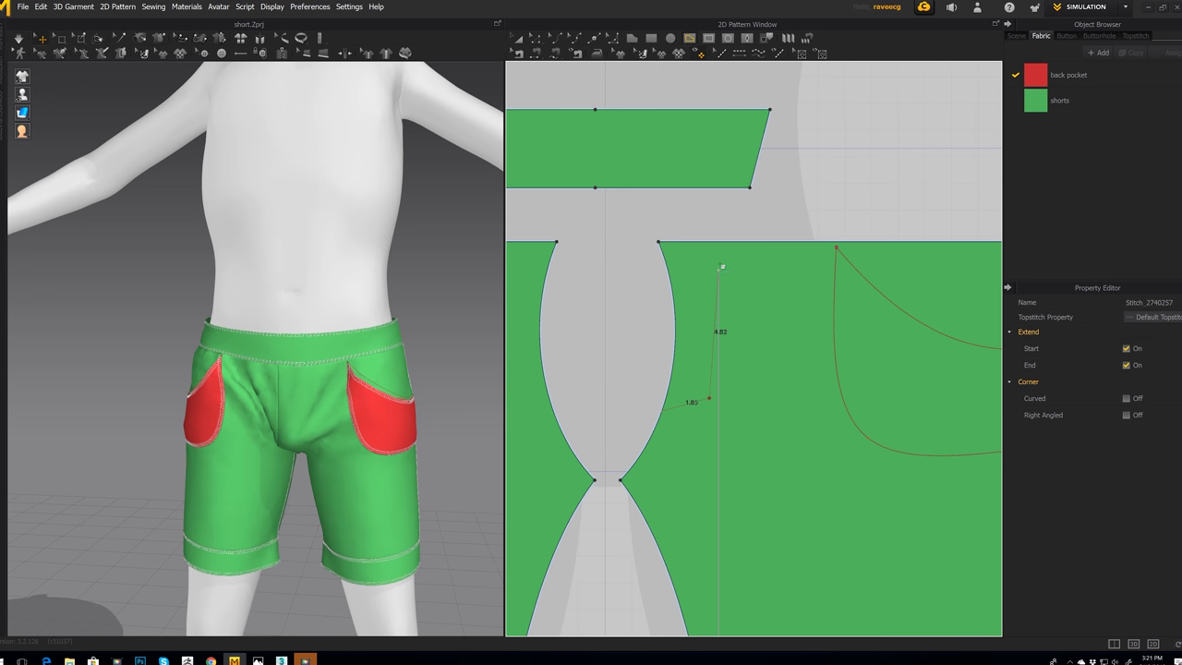
pyautogui.click(708, 243)
pyautogui.press('Return')
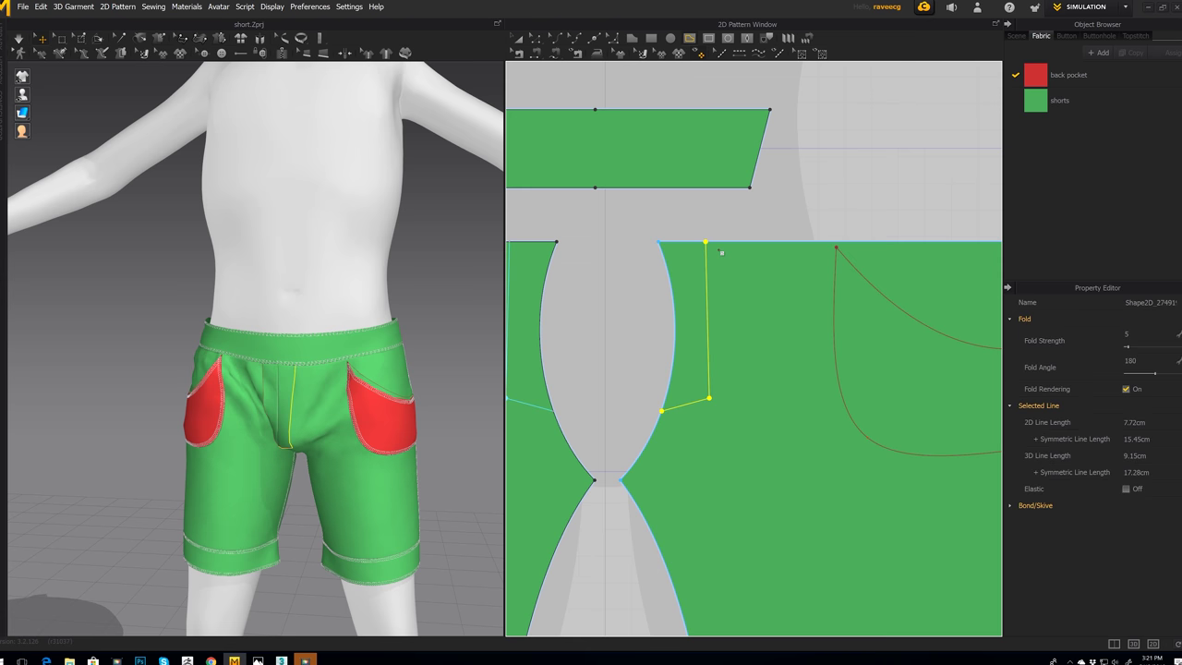
# Step: Raise the fly line's corner and its crotch-curve end, making the vertical segment about 4.8 cm long
pyautogui.click(537, 38)
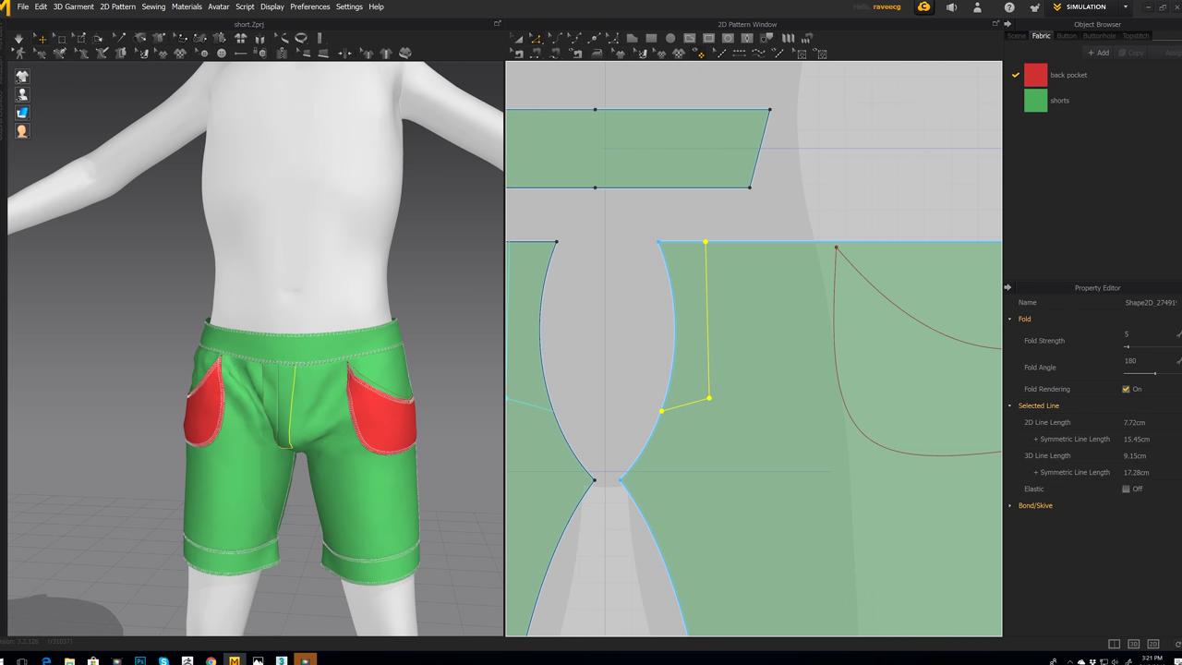
pyautogui.moveTo(715, 403); pyautogui.dragTo(719, 373)
pyautogui.hotkey('ctrl', 'z')
pyautogui.click(793, 392)
pyautogui.moveTo(711, 402); pyautogui.dragTo(720, 373)
pyautogui.moveTo(663, 409)
pyautogui.mouseDown()
pyautogui.moveTo(669, 382)
pyautogui.moveTo(685, 400)
pyautogui.mouseUp()
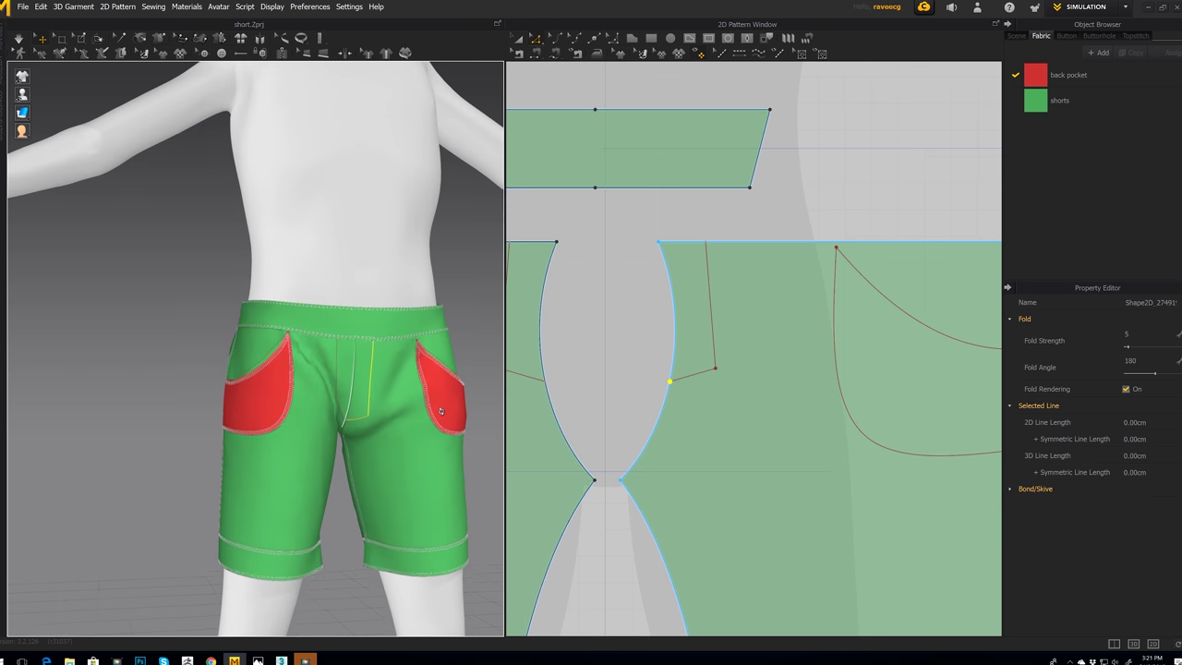
# Step: Raise only the fly line's corner point by about 0.5 cm, leaving a vertical segment about 4.2 cm long
pyautogui.click(713, 343)
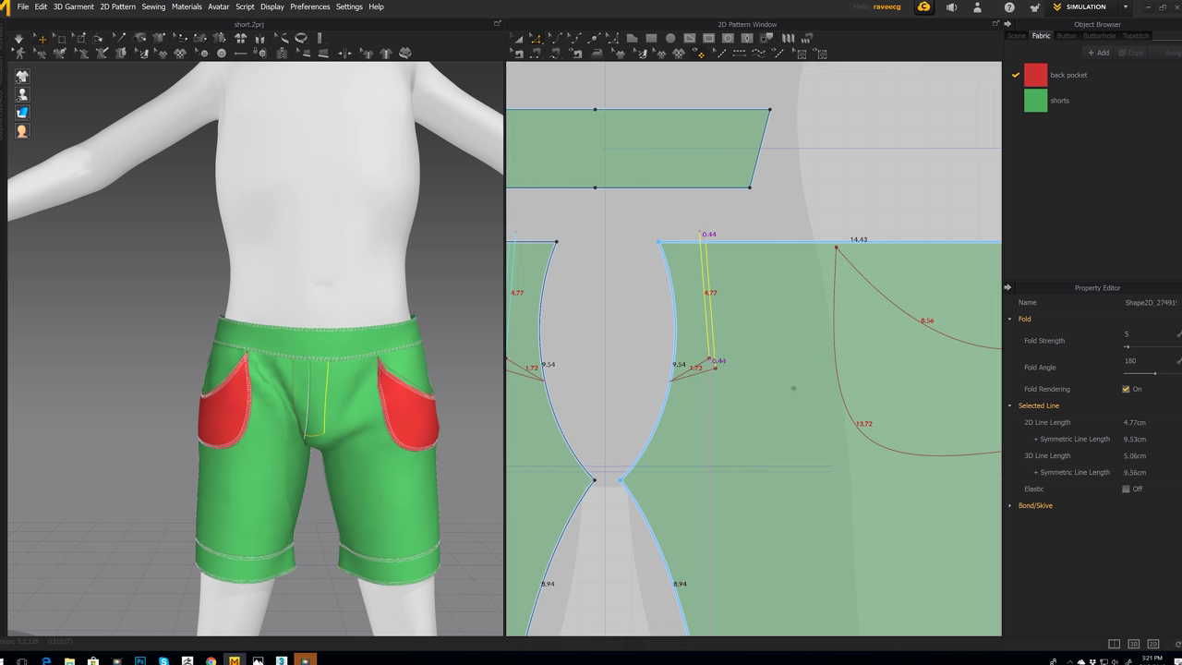
pyautogui.hotkey('ctrl', 'z')
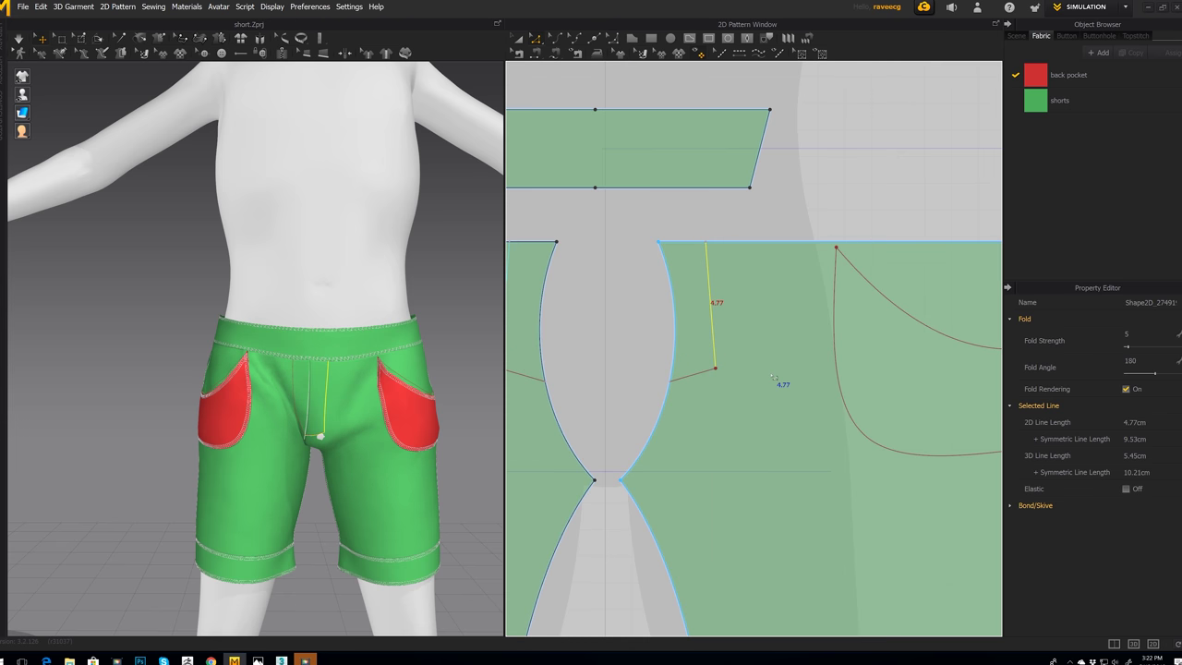
pyautogui.click(779, 385)
pyautogui.click(718, 369)
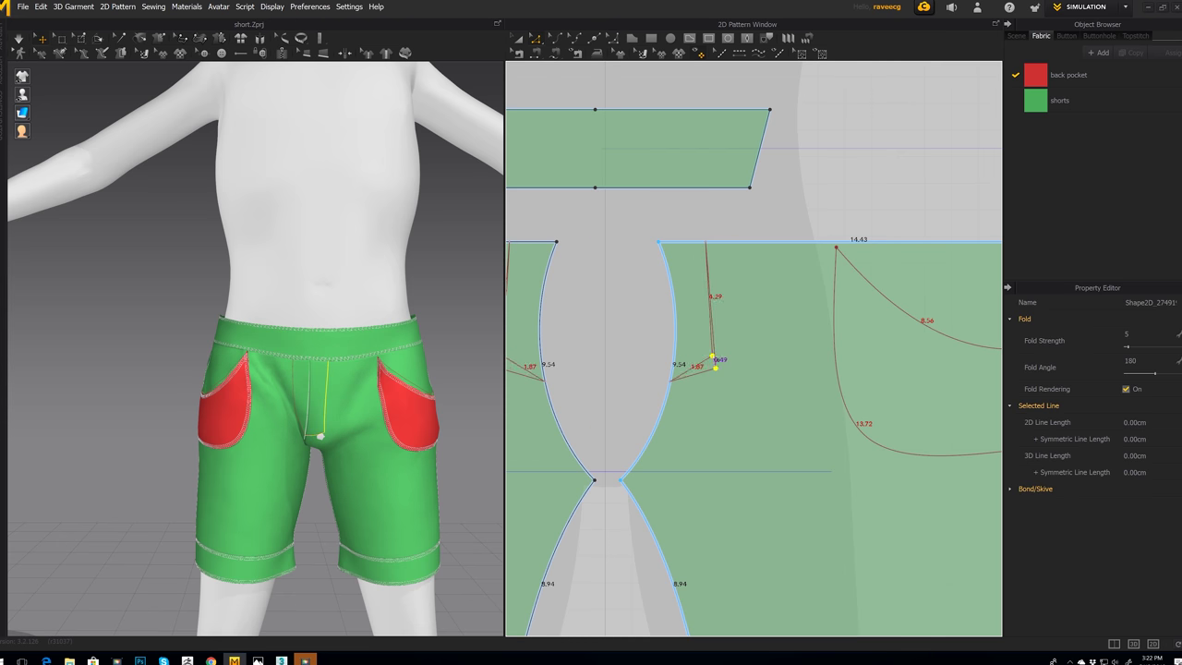
pyautogui.moveTo(713, 356); pyautogui.dragTo(712, 354)
# Step: Remove the linked editing between the two front shorts panels
pyautogui.click(556, 39)
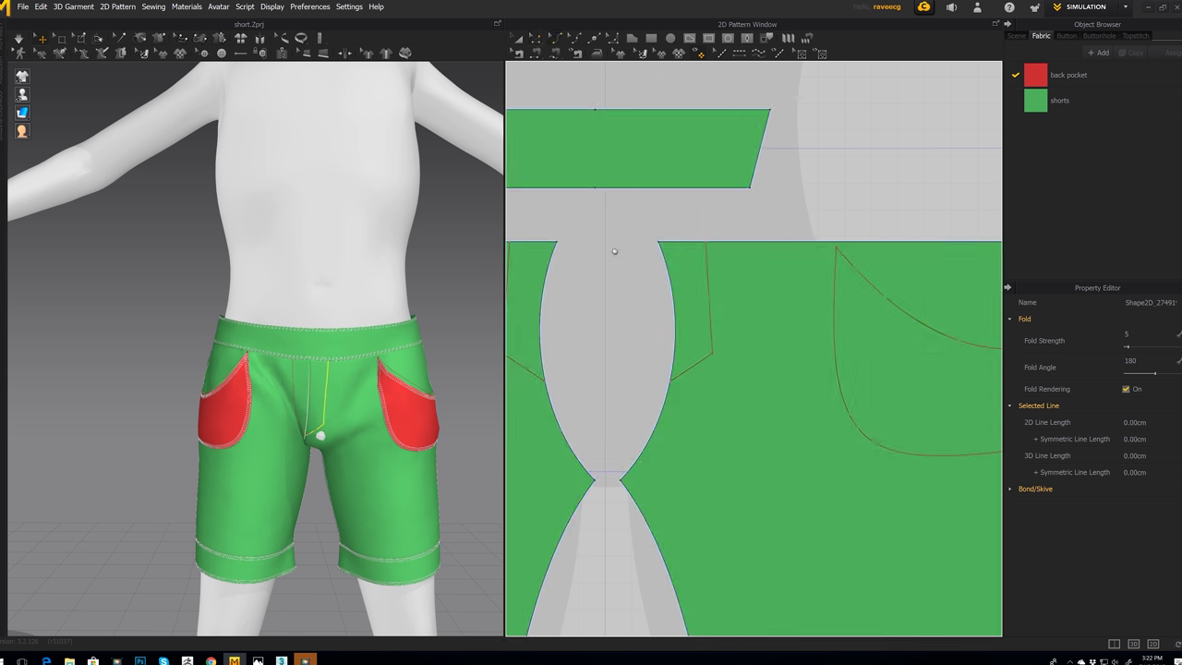
pyautogui.moveTo(615, 253); pyautogui.dragTo(732, 248, button='middle')
pyautogui.scroll(-5, 596, 314)
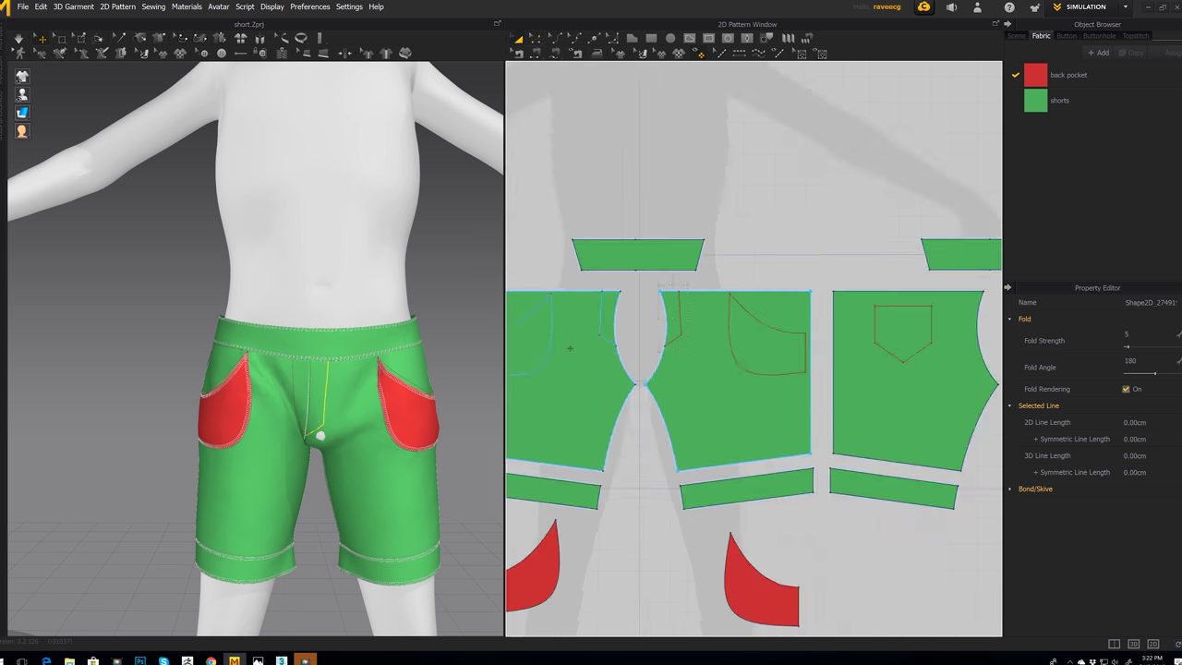
pyautogui.click(570, 348)
pyautogui.rightClick(570, 348)
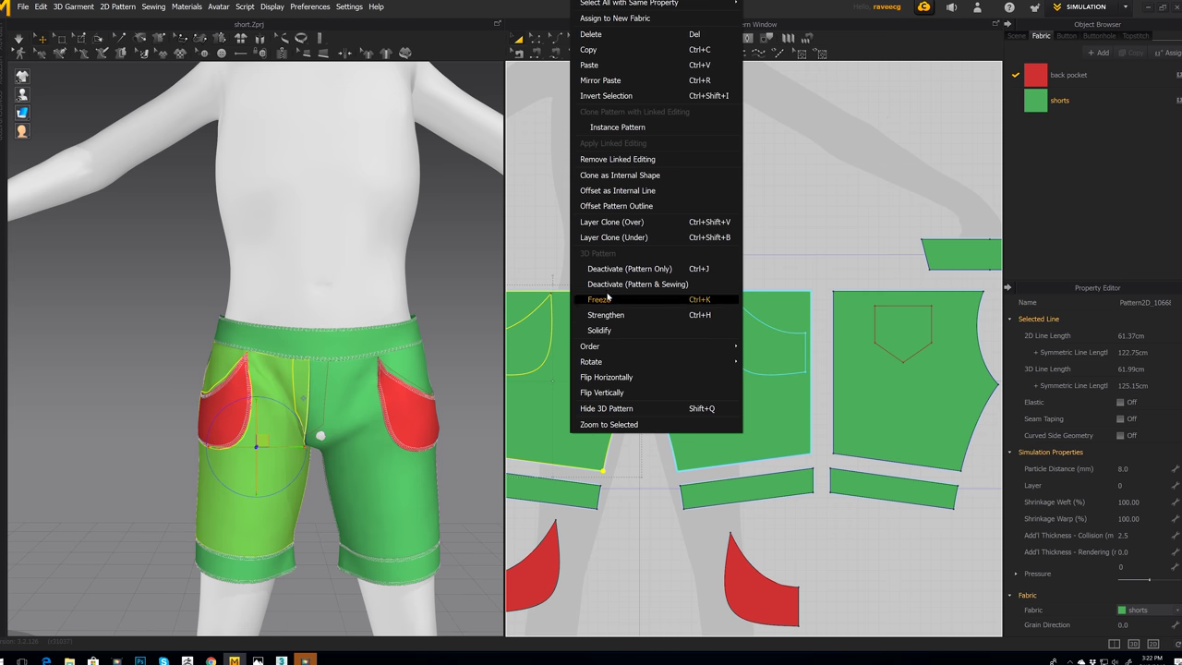
pyautogui.click(617, 159)
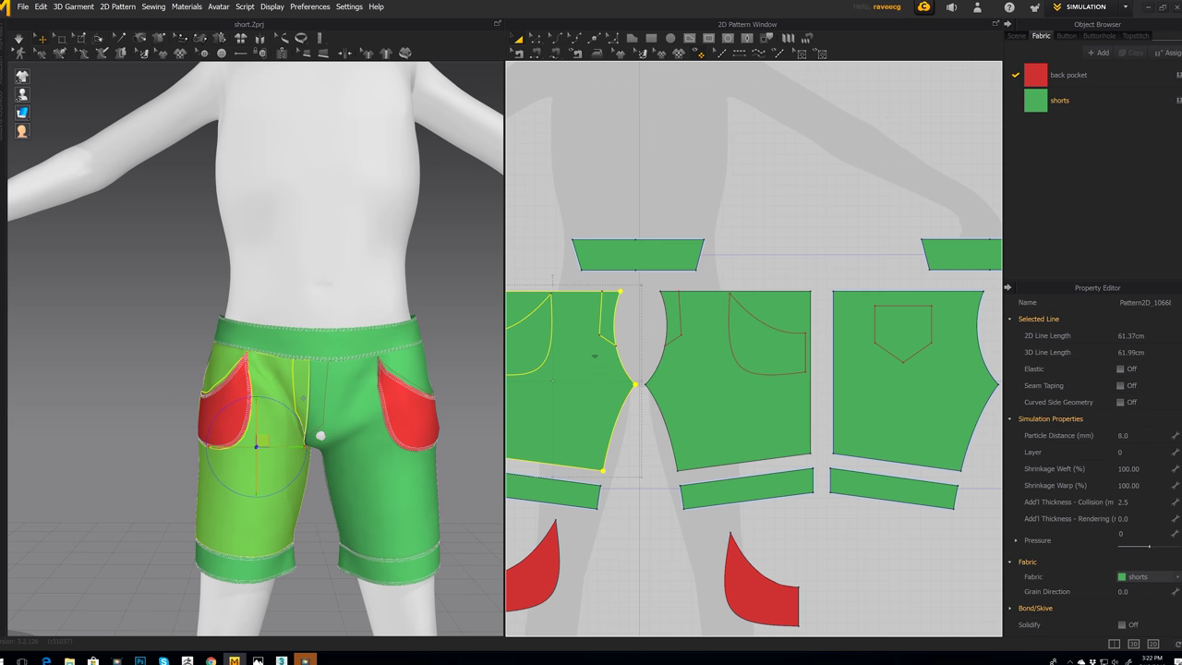
# Step: Delete the duplicate fly line from the opposite front panel
pyautogui.scroll(-2, 617, 351)
pyautogui.scroll(5, 617, 354)
pyautogui.scroll(2, 617, 353)
pyautogui.click(536, 39)
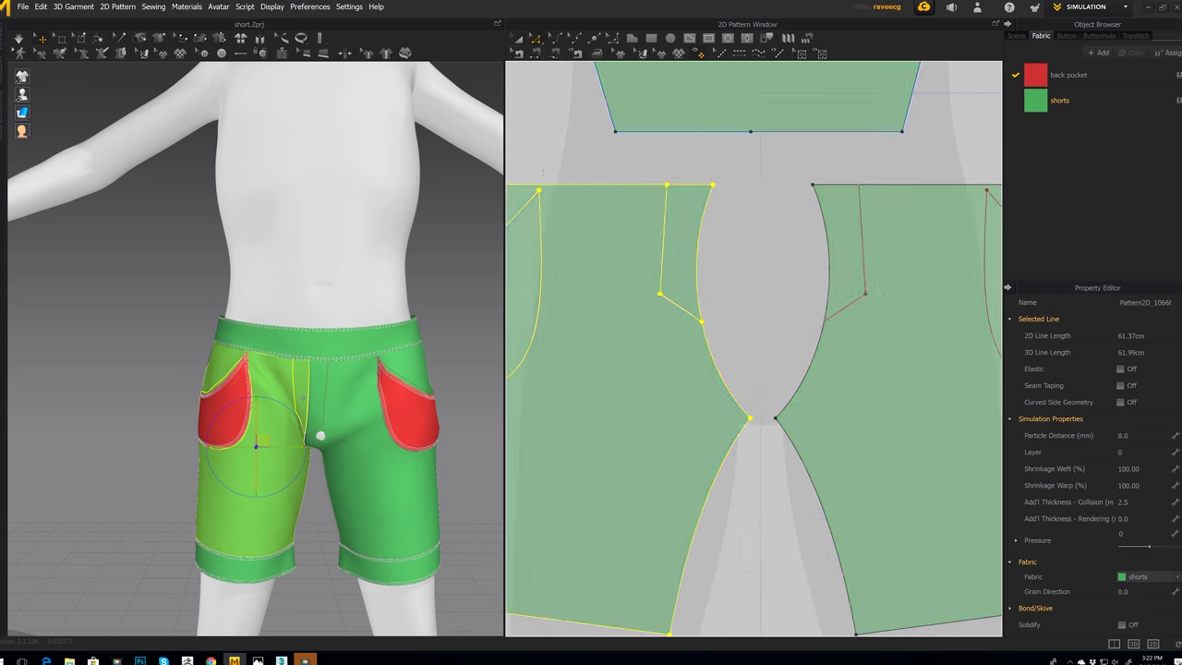
pyautogui.click(665, 259)
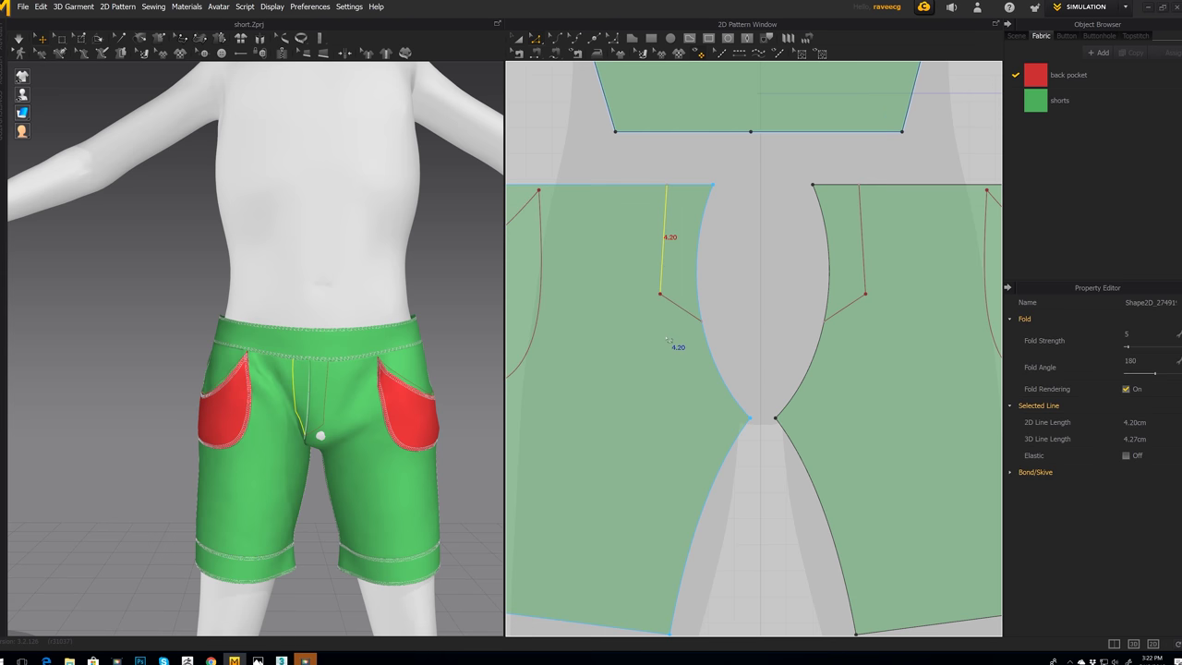
pyautogui.press('Delete')
# Step: Convert the remaining fly line's corner to a curve point and tighten its lower bend with Edit Curvature
pyautogui.moveTo(839, 286); pyautogui.dragTo(689, 356, button='middle')
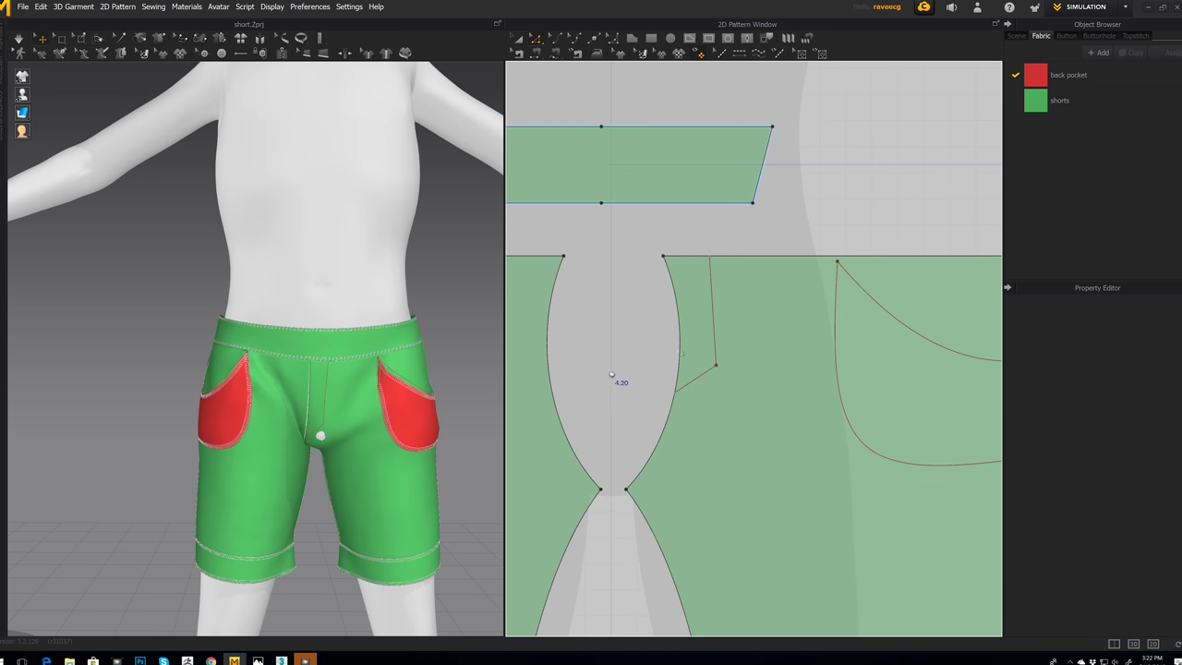
pyautogui.scroll(-2, 689, 356)
pyautogui.scroll(4, 690, 356)
pyautogui.press('space')
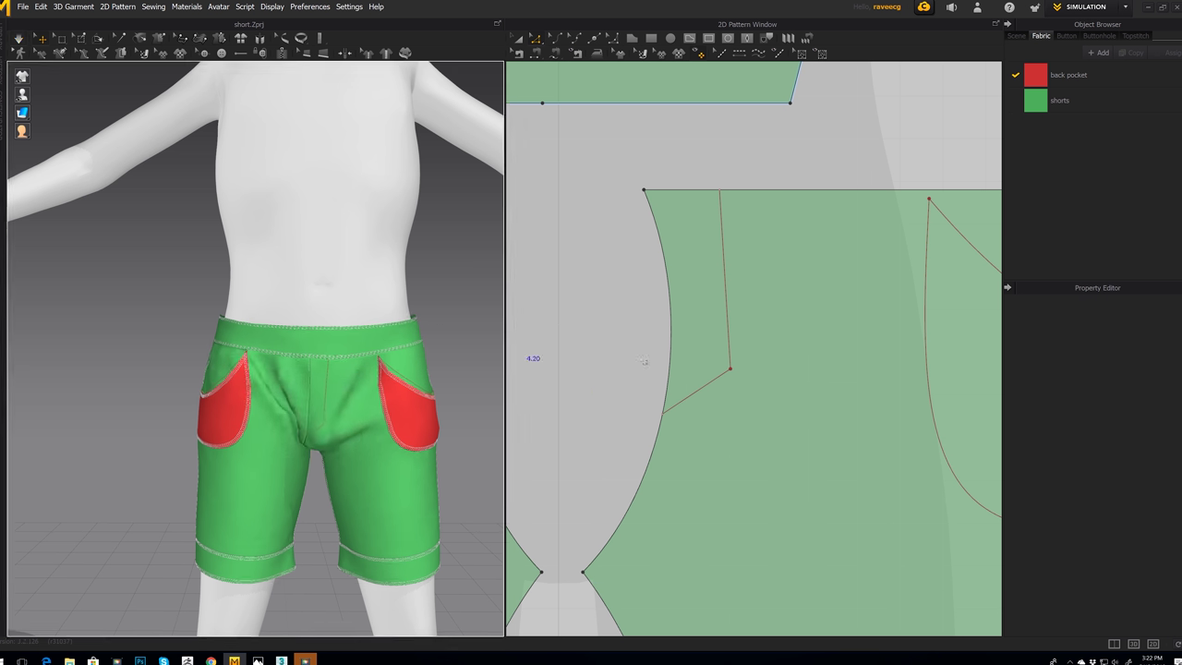
pyautogui.click(731, 371)
pyautogui.rightClick(731, 371)
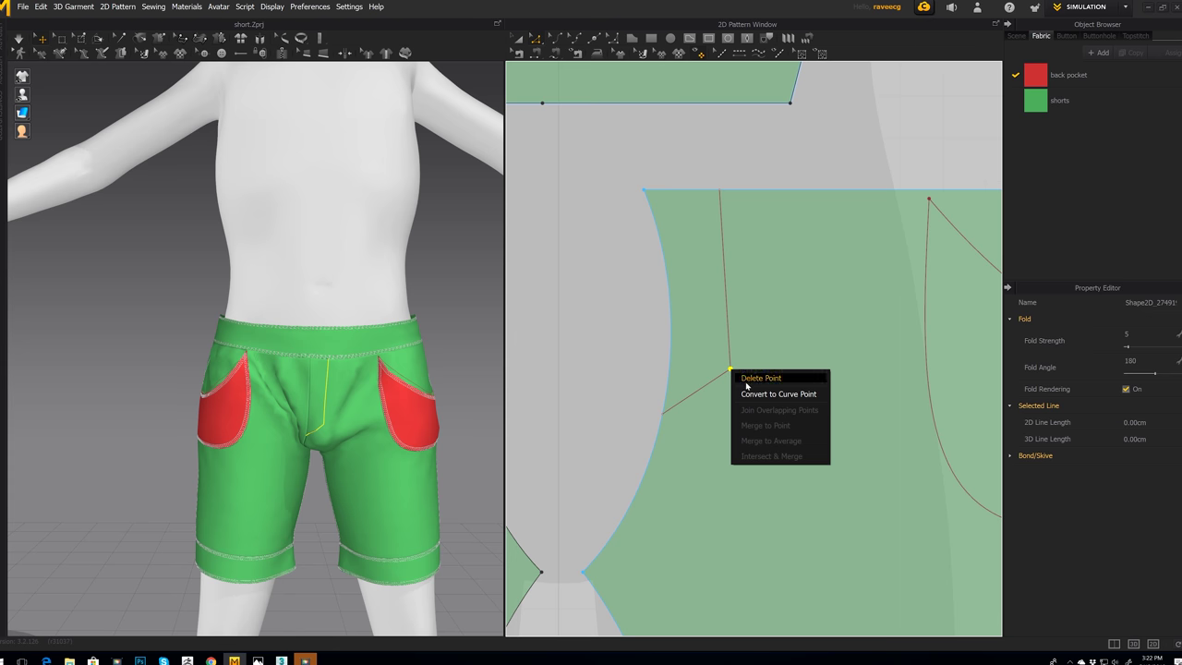
pyautogui.click(779, 394)
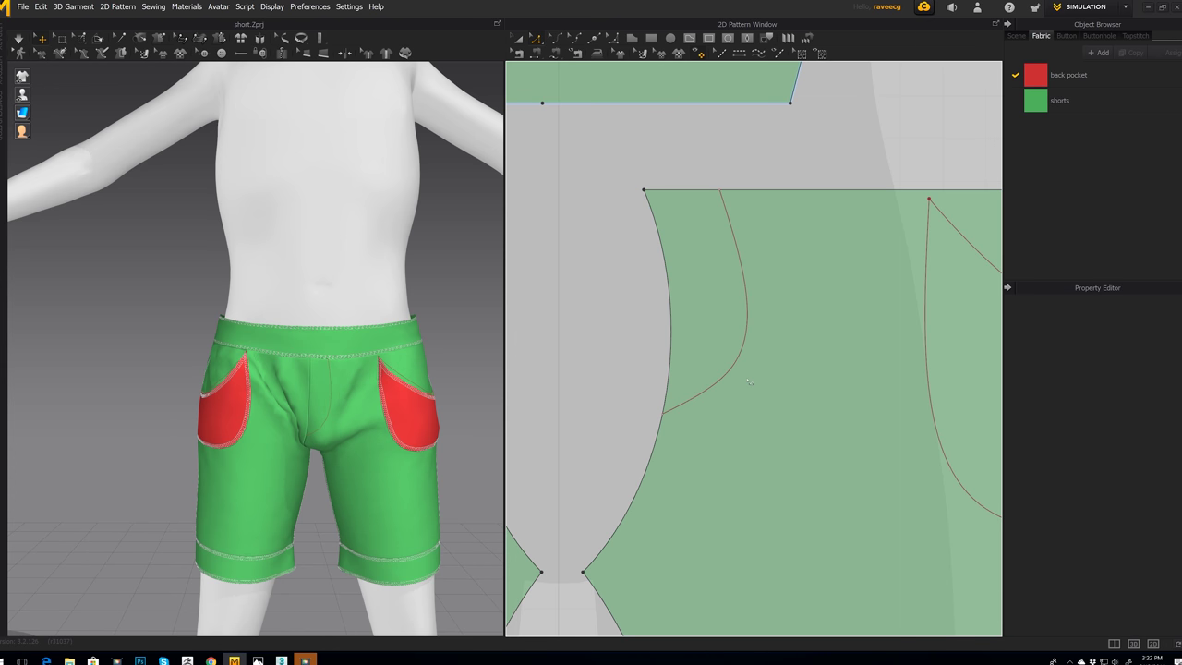
pyautogui.click(556, 40)
pyautogui.moveTo(746, 318); pyautogui.dragTo(730, 374)
# Step: Draw a vertical internal line 2.93 cm long across the middle of the front waistband, joining its top and bottom midpoints
pyautogui.moveTo(614, 191); pyautogui.dragTo(743, 325, button='middle')
pyautogui.scroll(2, 743, 325)
pyautogui.scroll(-3, 742, 326)
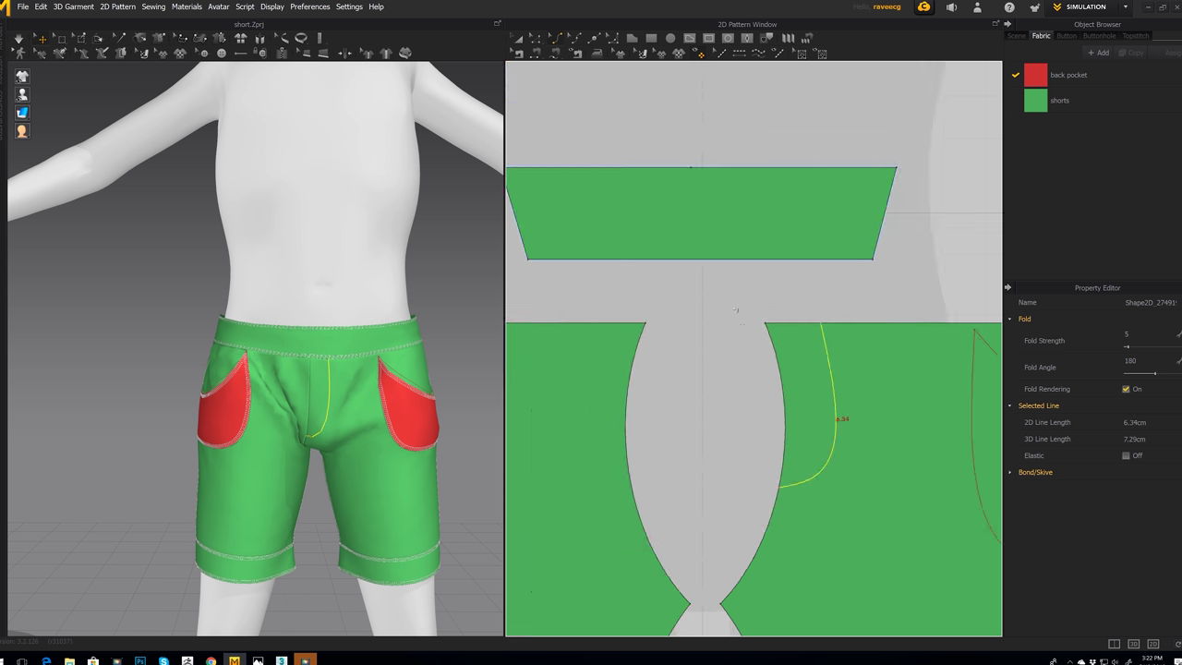
pyautogui.click(689, 41)
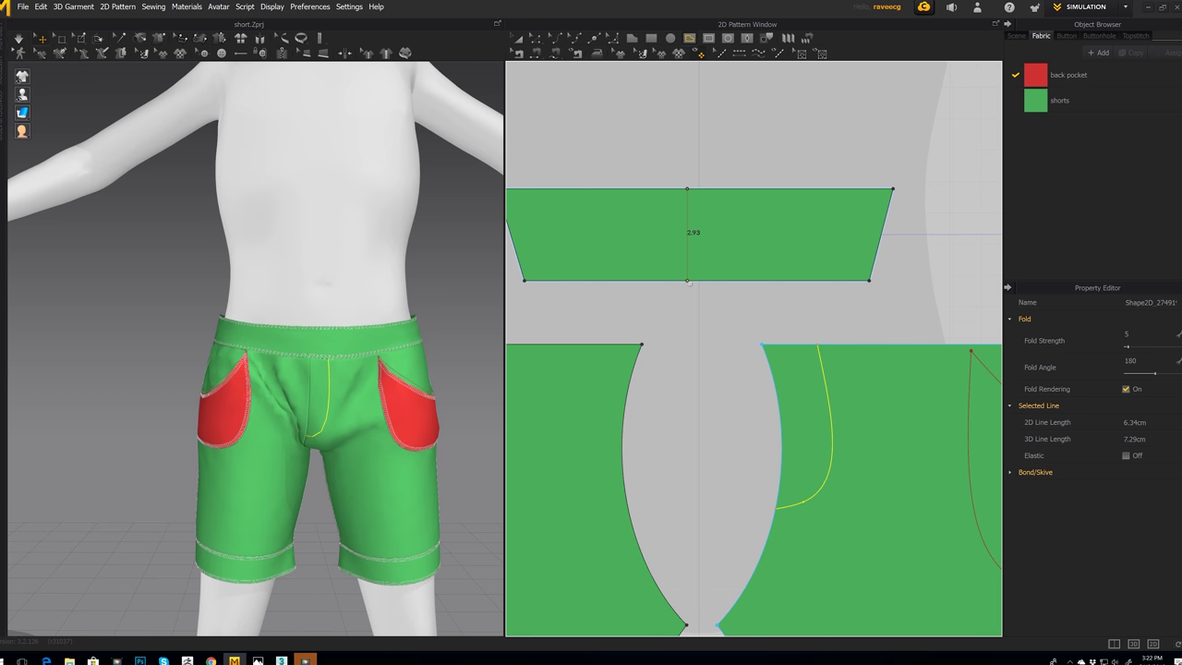
pyautogui.click(687, 280)
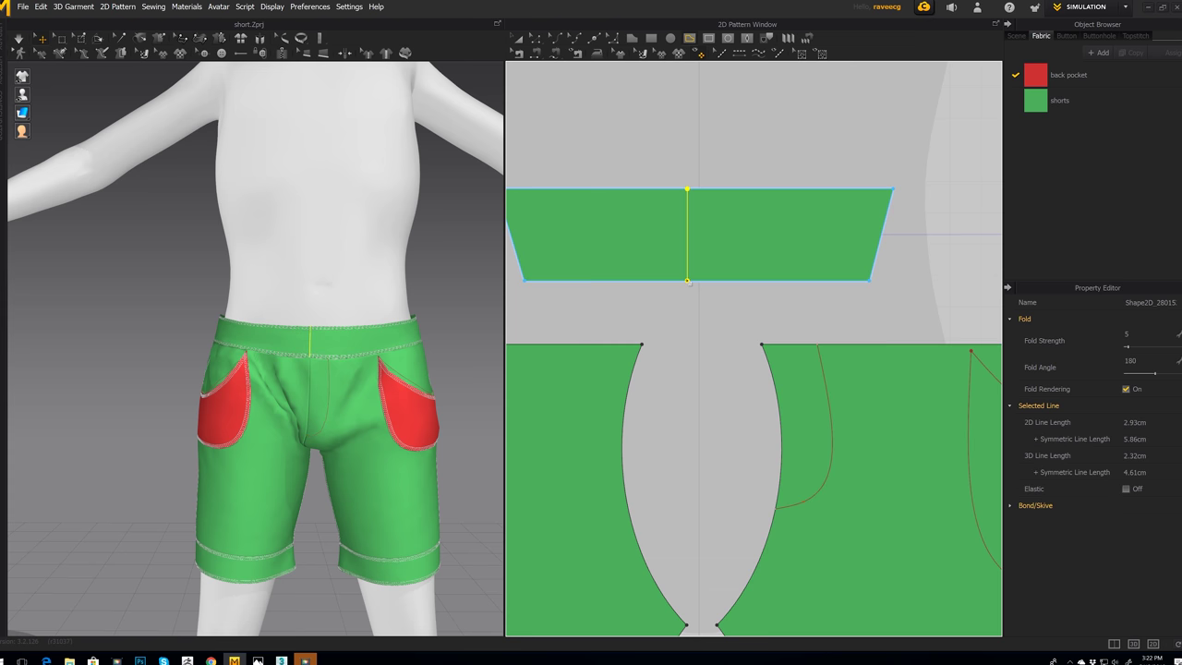
# Step: Cut & Sew the front waistband along its central internal line
pyautogui.click(538, 41)
pyautogui.click(689, 231)
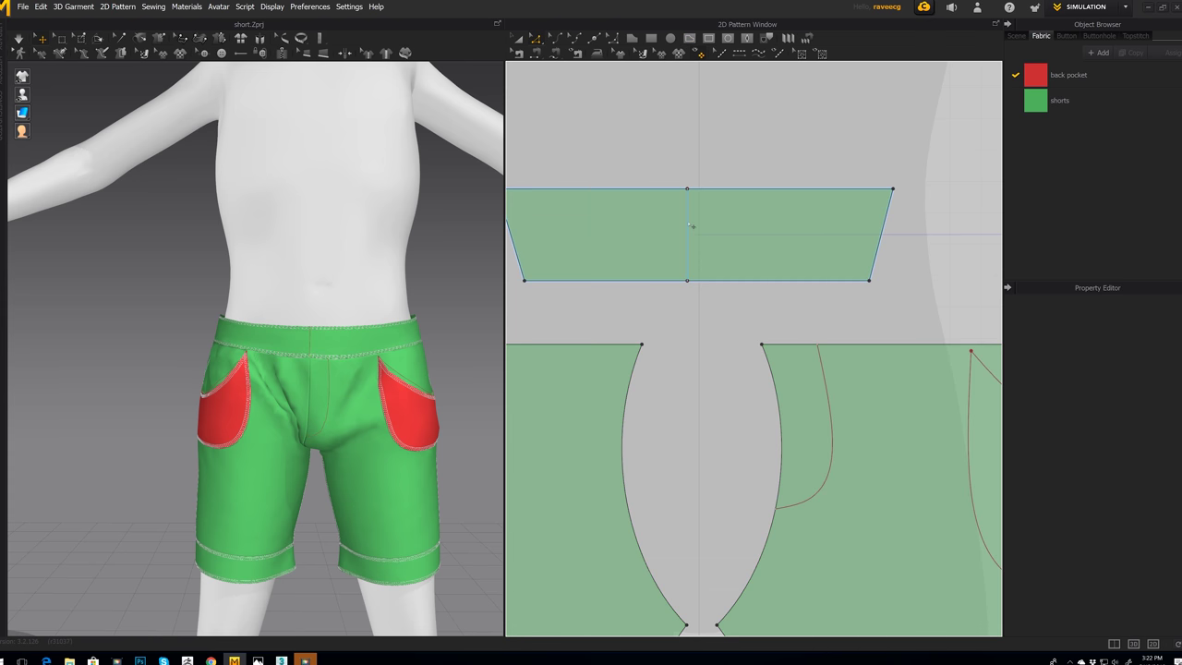
pyautogui.rightClick(689, 225)
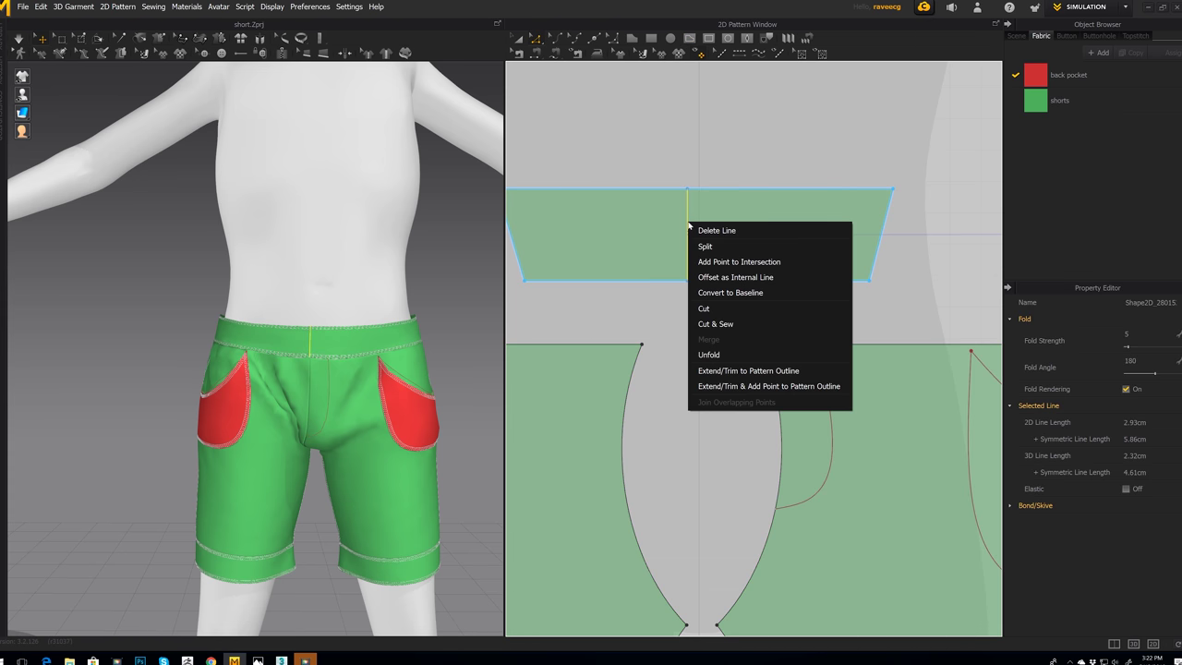
pyautogui.click(724, 324)
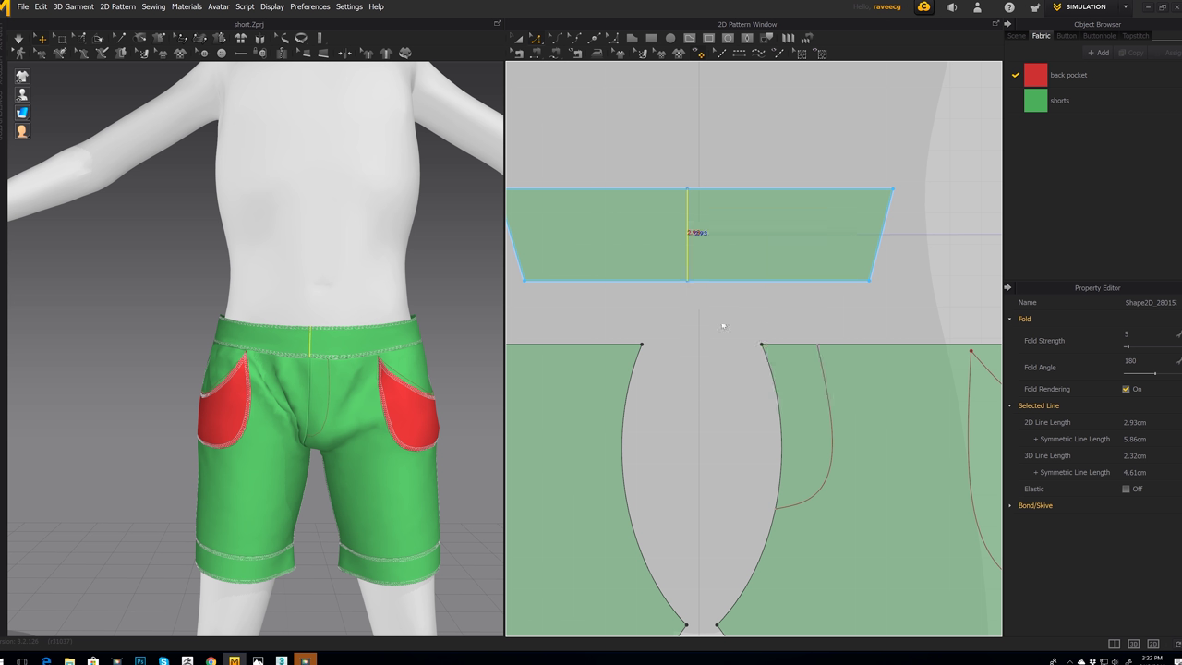
pyautogui.moveTo(727, 327); pyautogui.dragTo(691, 333, button='middle')
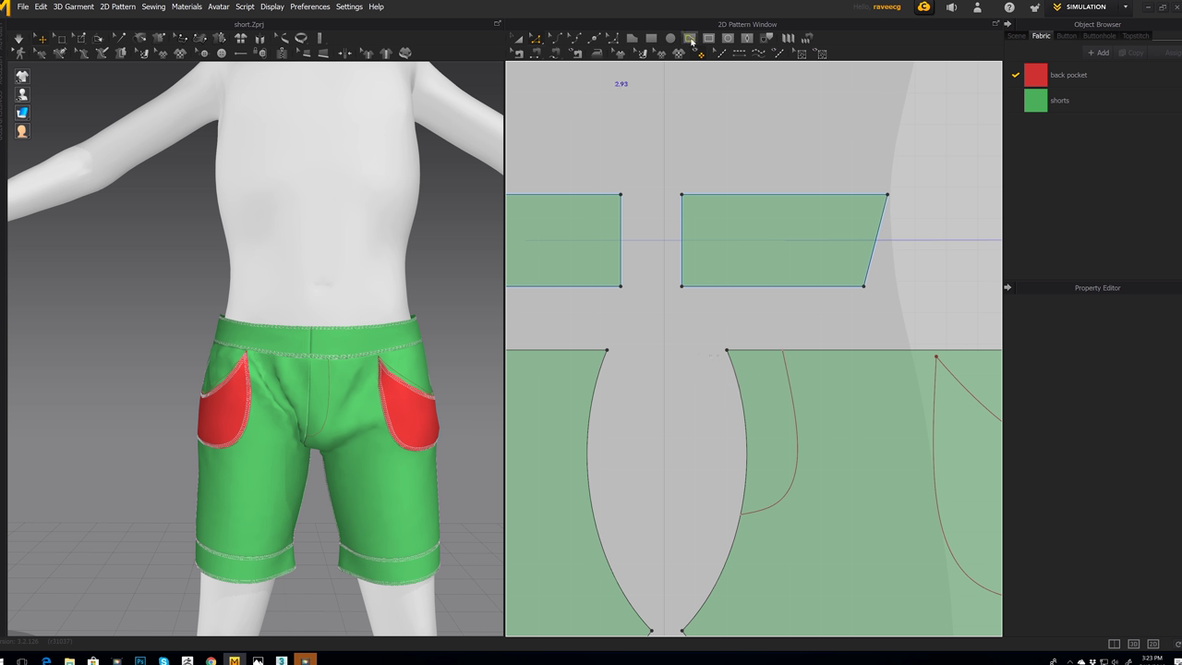
# Step: Draw a vertical internal line 2.93 cm long across the right-hand waistband pattern, close to its centre-front edge
pyautogui.click(714, 196)
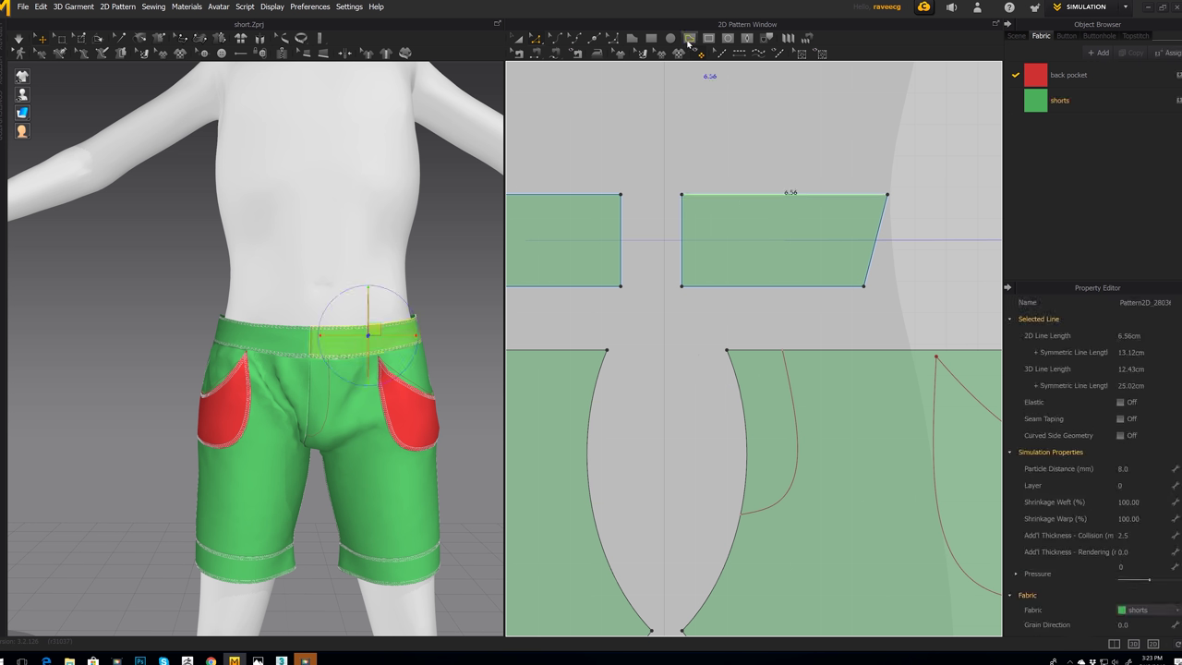
pyautogui.click(689, 40)
pyautogui.click(710, 195)
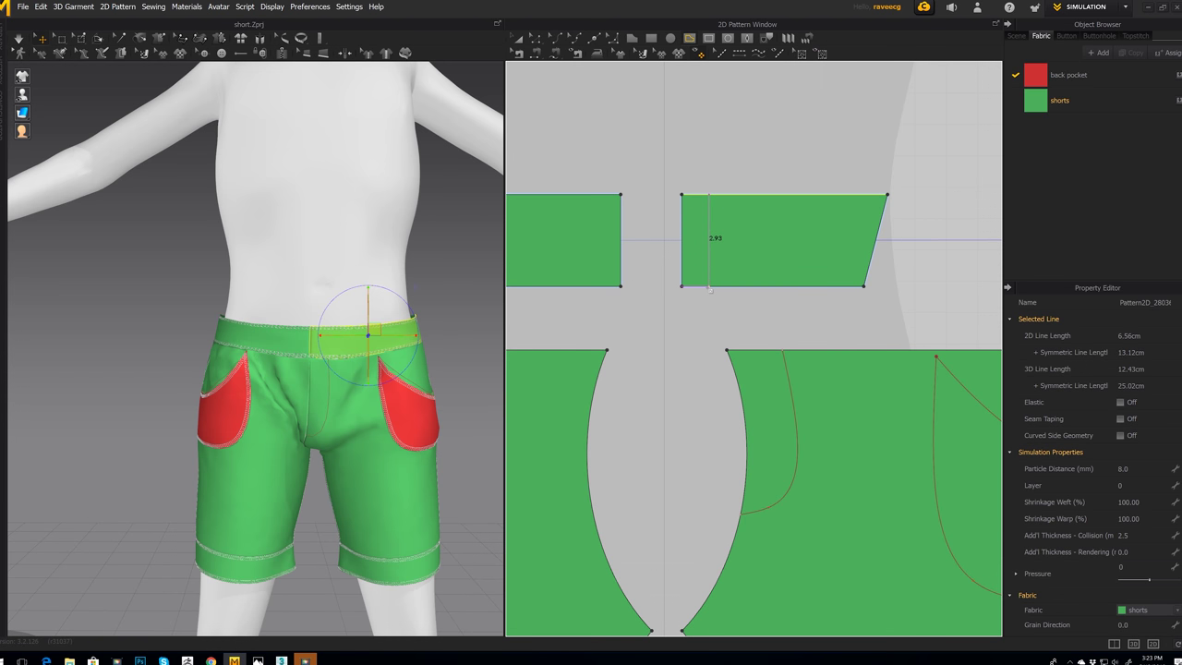
pyautogui.click(710, 287)
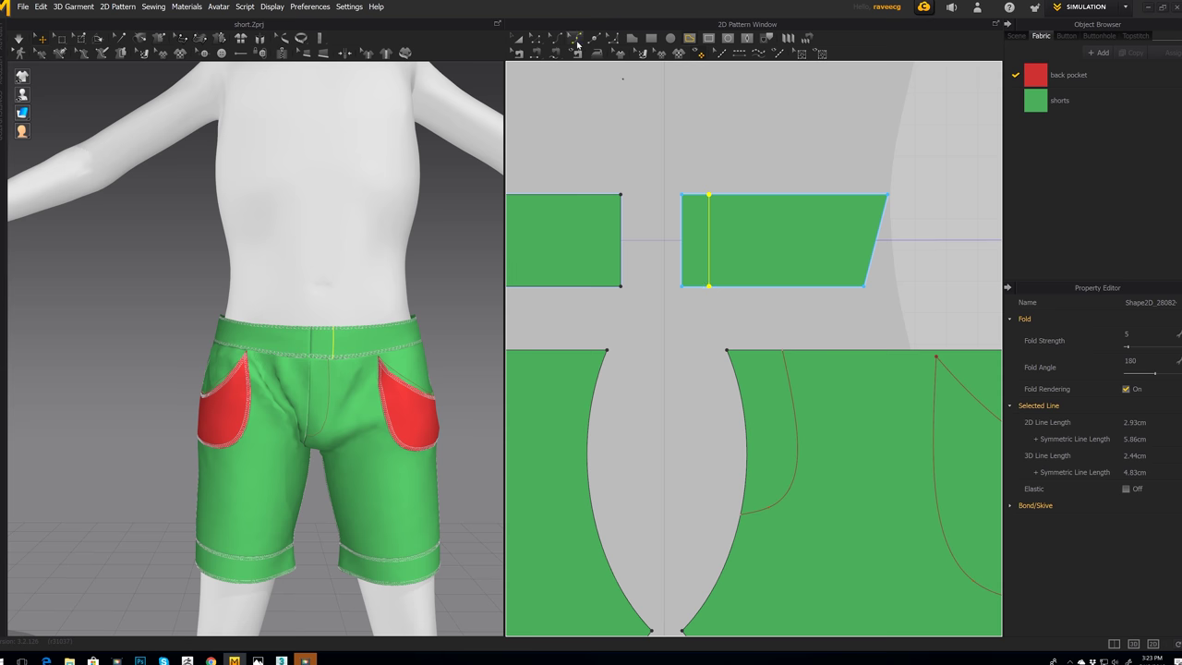
# Step: Move the new waistband line slightly towards the centre front so it lines up with the fly line on the 3D garment
pyautogui.click(535, 40)
pyautogui.moveTo(318, 337); pyautogui.dragTo(308, 362, button='right')
pyautogui.scroll(4, 308, 362)
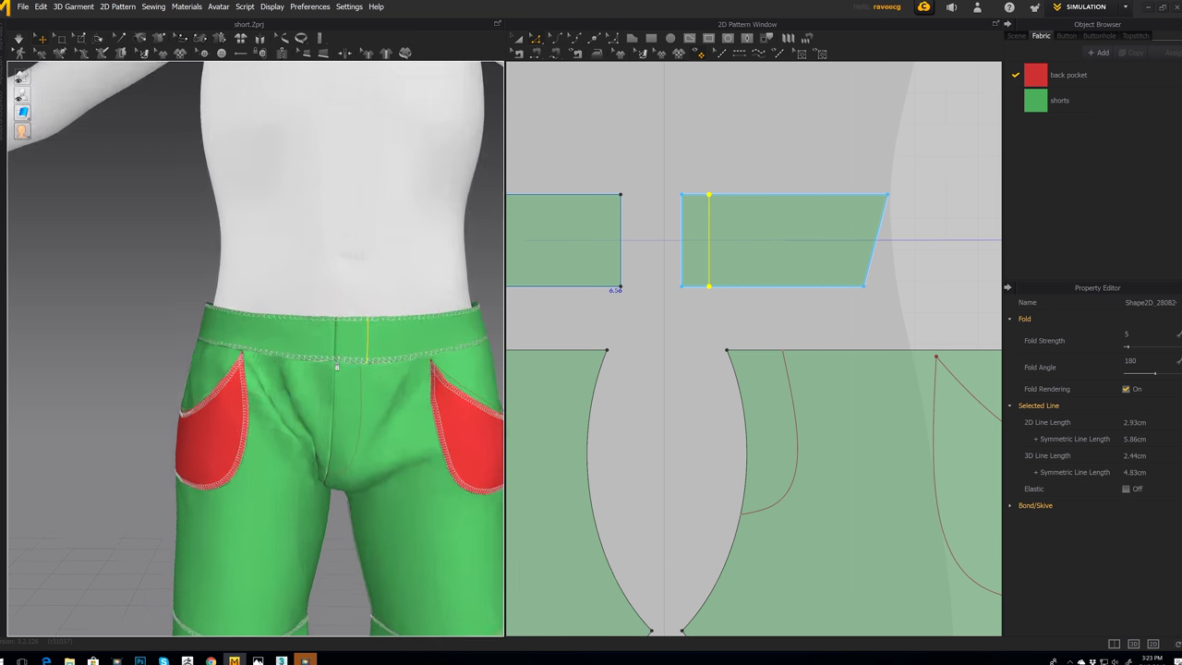
pyautogui.moveTo(348, 380); pyautogui.dragTo(336, 400, button='middle')
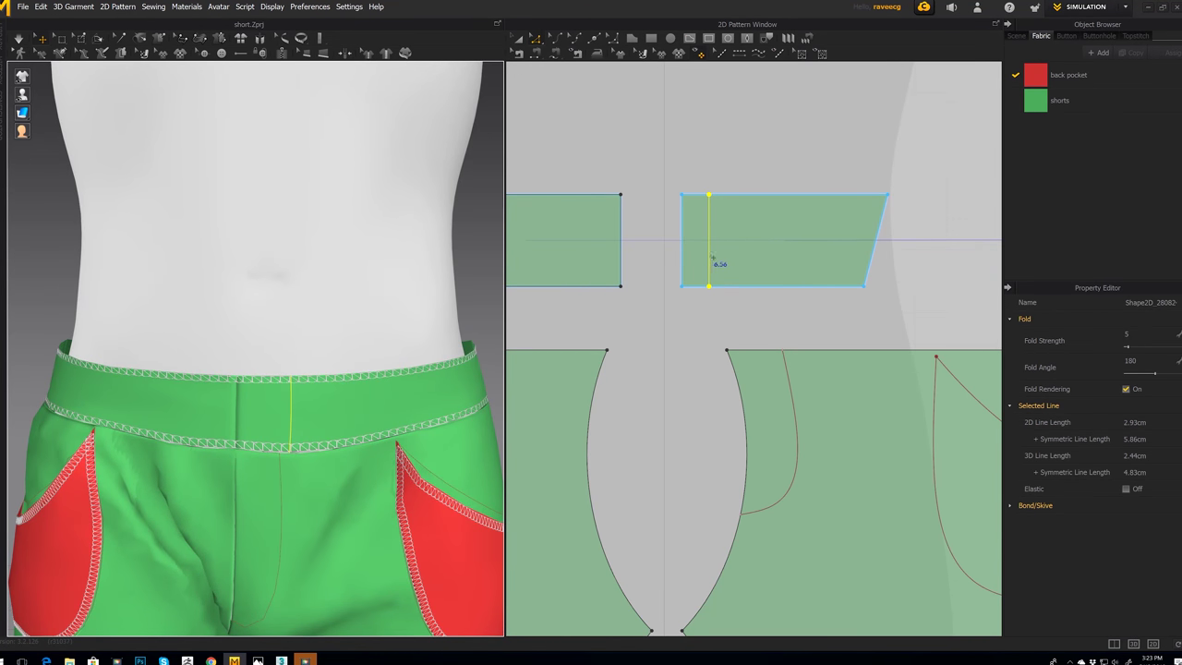
pyautogui.click(693, 359)
pyautogui.click(710, 252)
pyautogui.moveTo(709, 251); pyautogui.dragTo(706, 254)
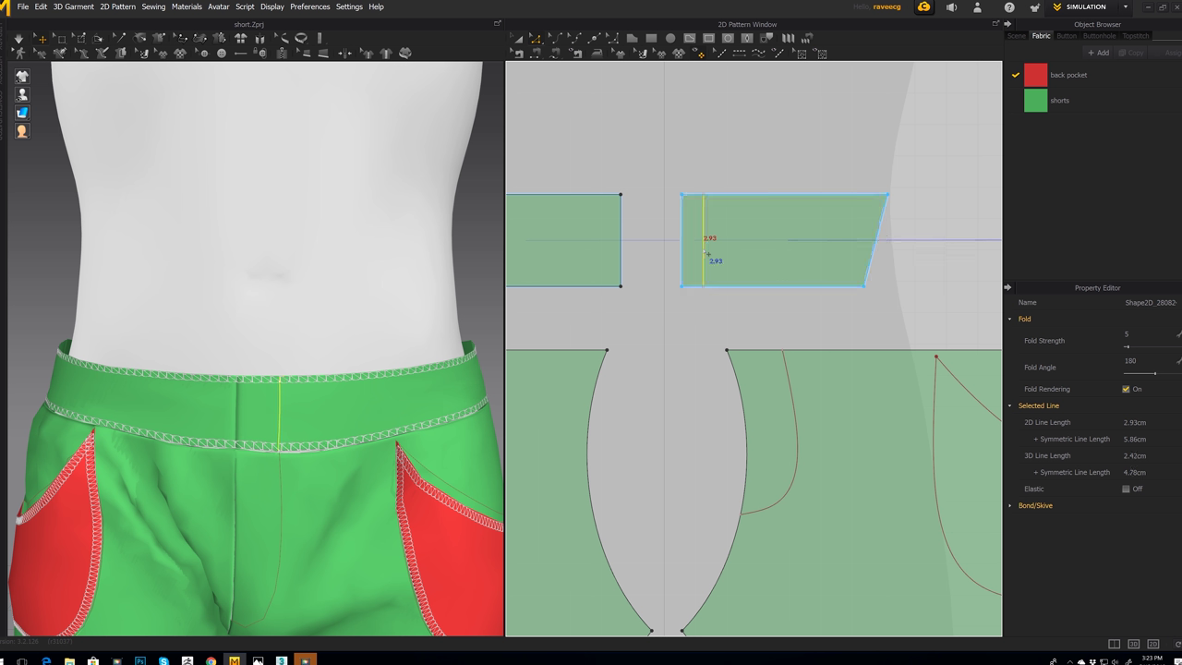
# Step: Cut & Sew the front shorts panel along the curved fly line
pyautogui.moveTo(195, 544); pyautogui.dragTo(183, 442, button='middle')
pyautogui.moveTo(716, 503); pyautogui.dragTo(700, 443, button='middle')
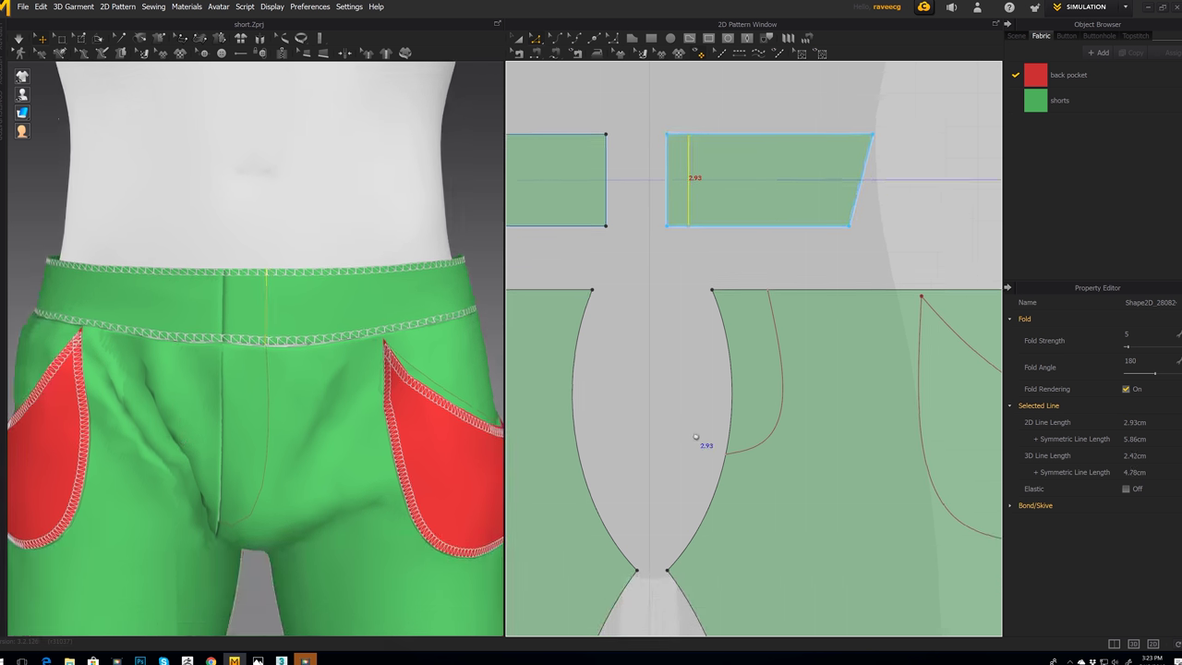
pyautogui.click(520, 40)
pyautogui.click(753, 333)
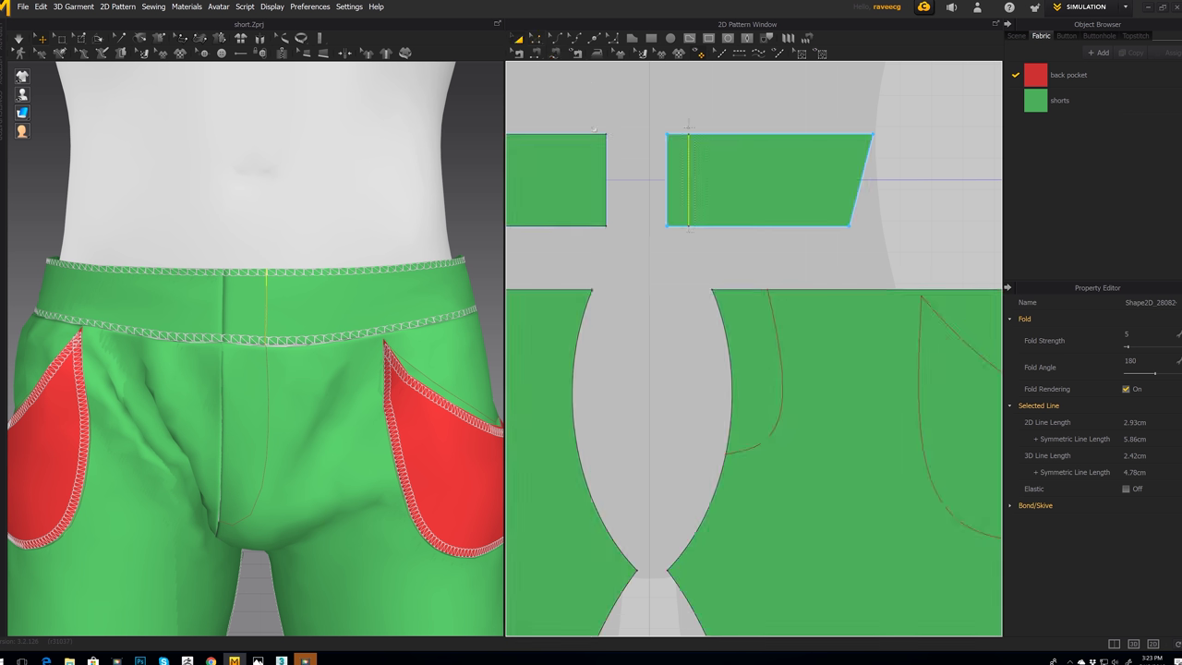
pyautogui.click(537, 40)
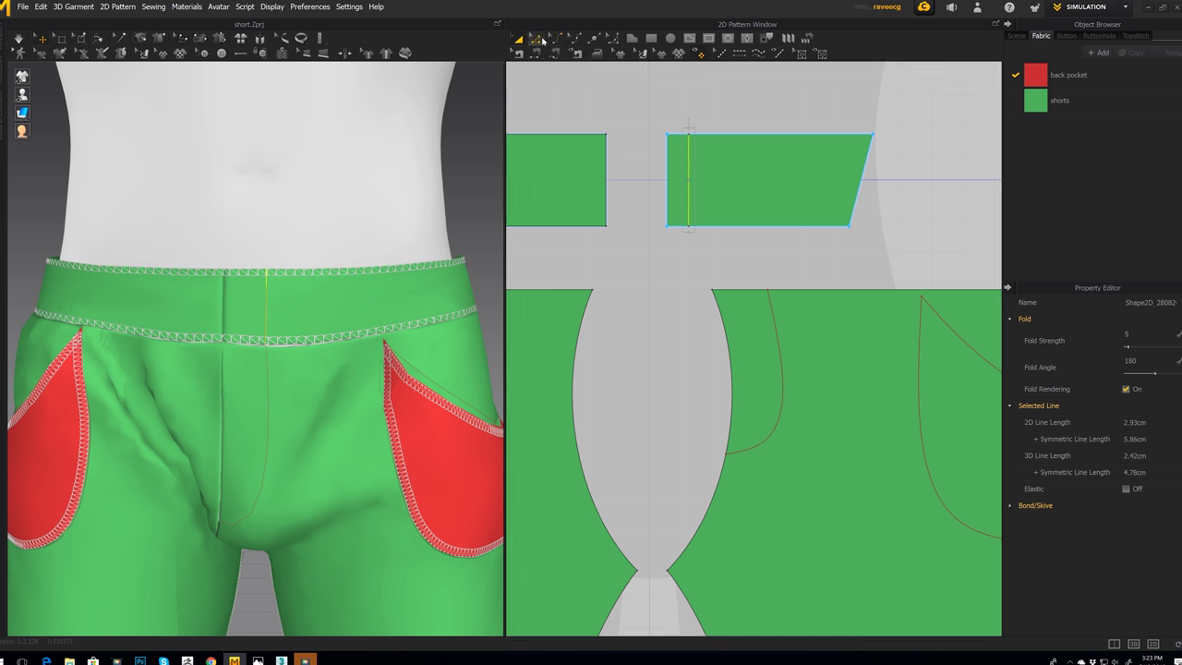
pyautogui.click(781, 345)
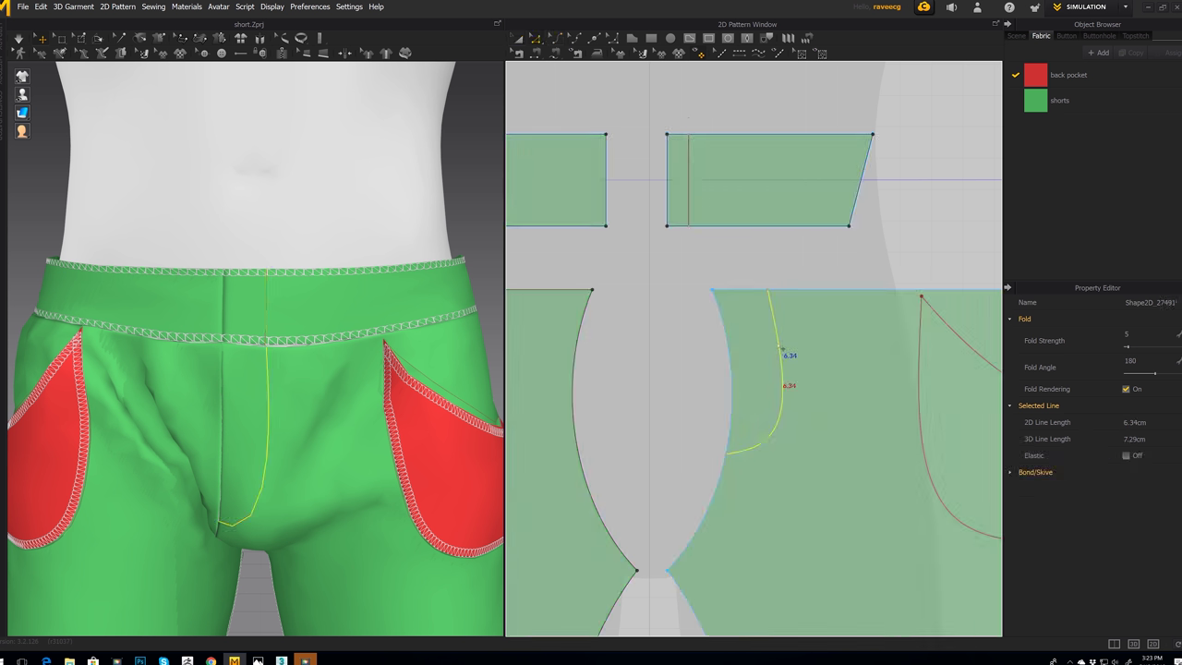
pyautogui.rightClick(773, 320)
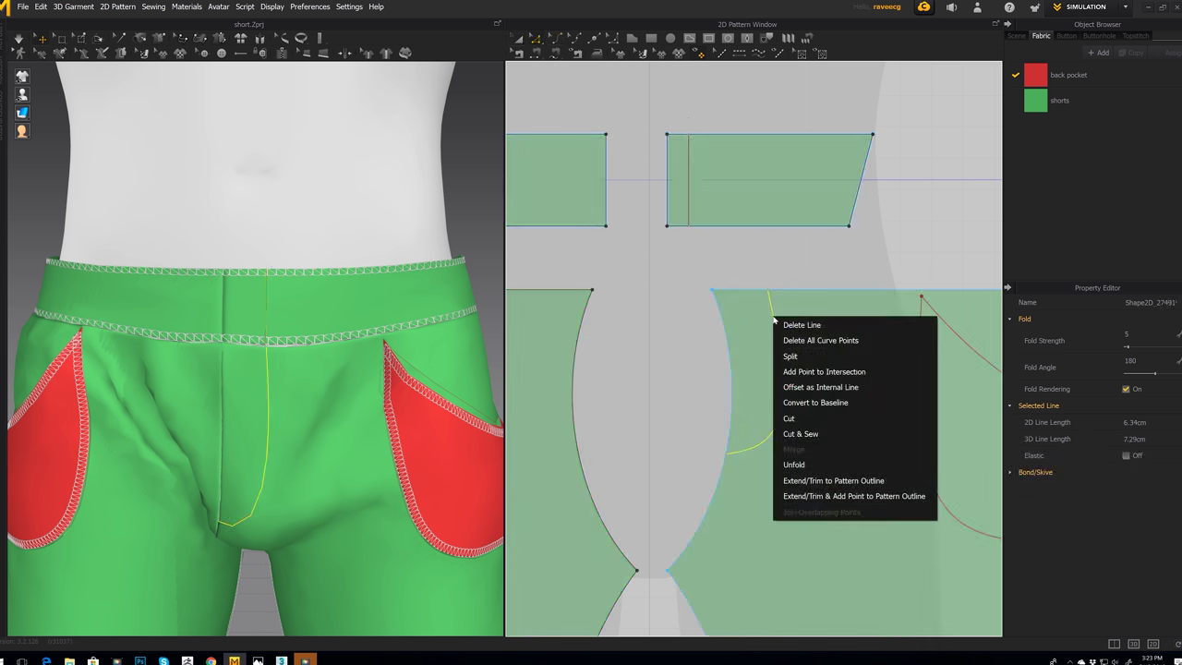
pyautogui.click(800, 434)
pyautogui.click(790, 409)
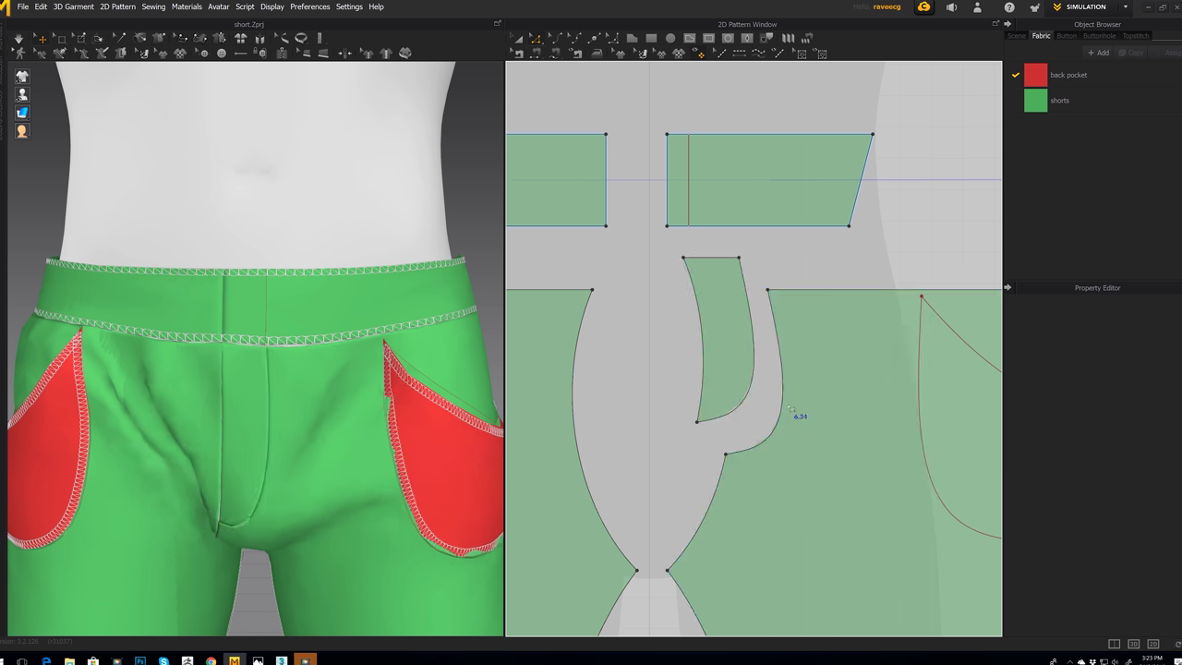
# Step: Cut & Sew the right-hand waistband pattern along its vertical internal line
pyautogui.moveTo(722, 411); pyautogui.dragTo(719, 424, button='middle')
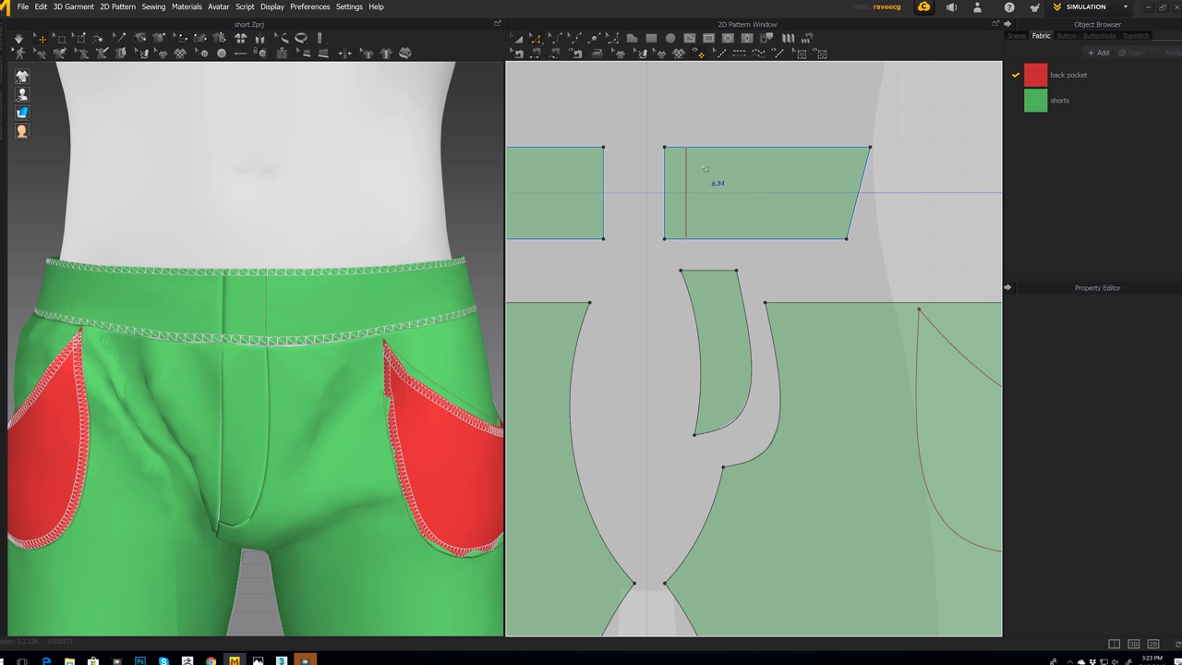
pyautogui.click(687, 179)
pyautogui.rightClick(687, 174)
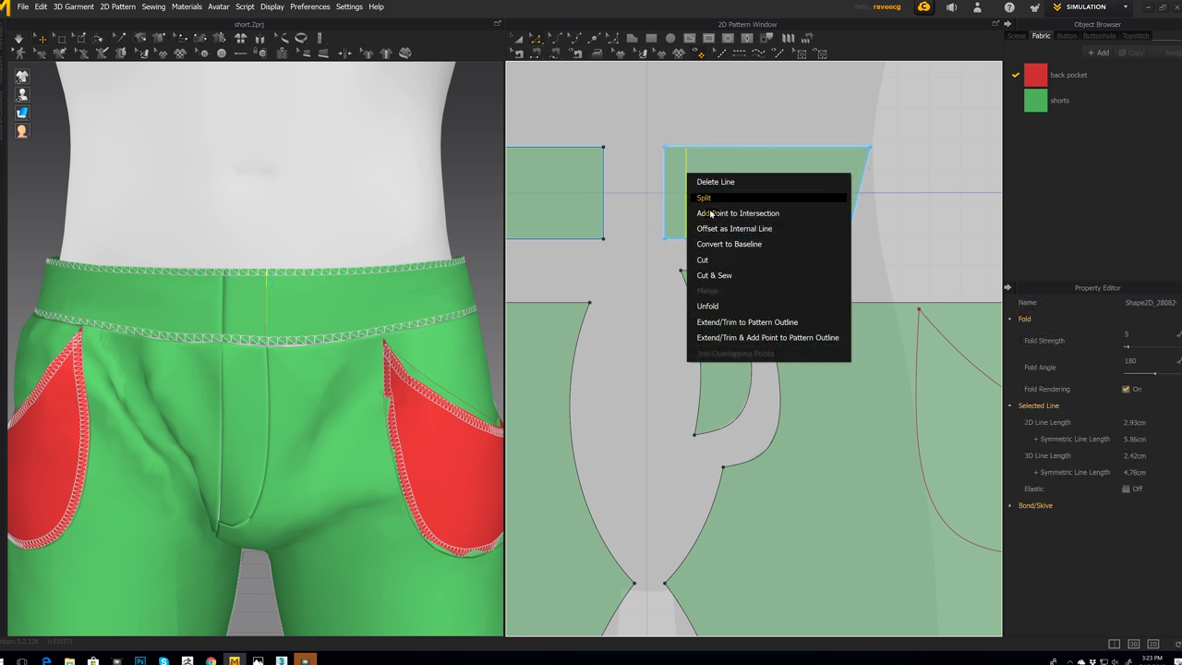
pyautogui.click(712, 274)
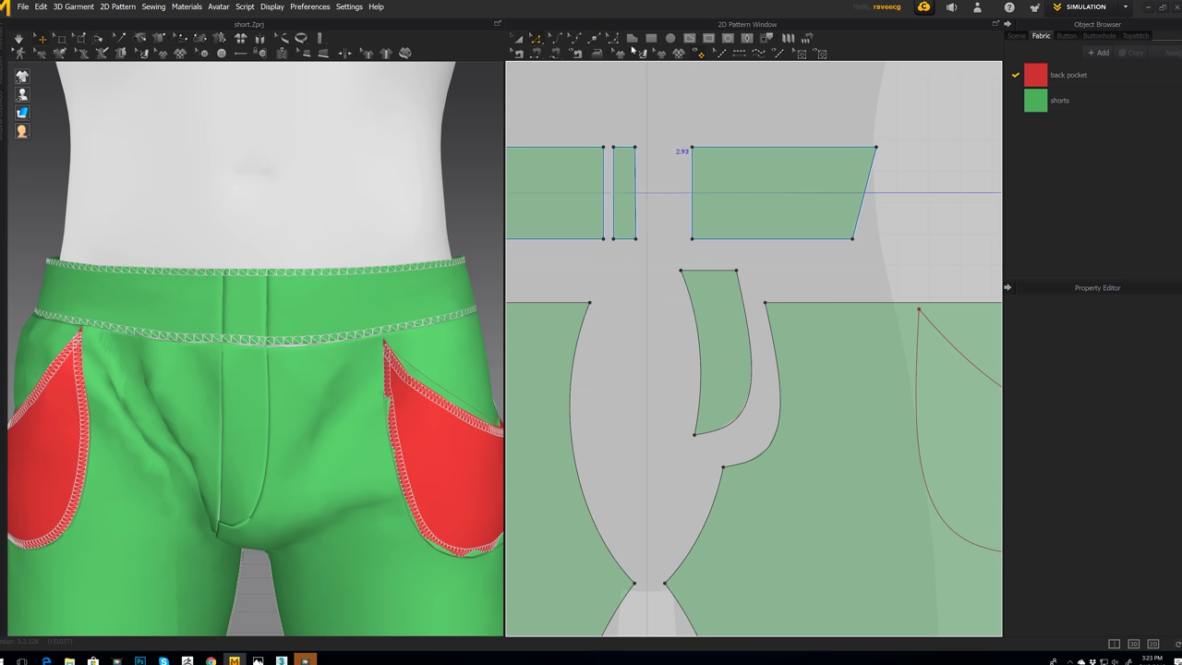
# Step: Move the narrow waistband strip closer to the right-hand waistband pattern and the curved fly piece nearer its cut-out
pyautogui.click(522, 38)
pyautogui.moveTo(631, 188); pyautogui.dragTo(671, 188)
pyautogui.click(730, 346)
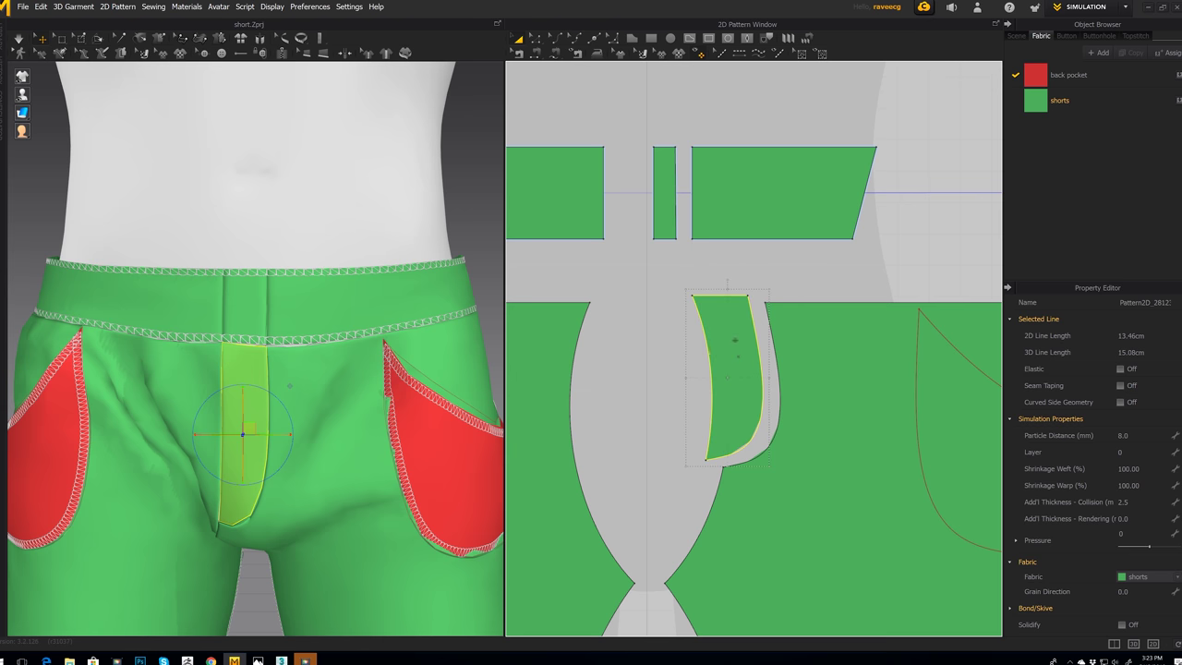
# Step: Duplicate the curved fly piece and place the copy between the original and the opposite front panel
pyautogui.rightClick(737, 344)
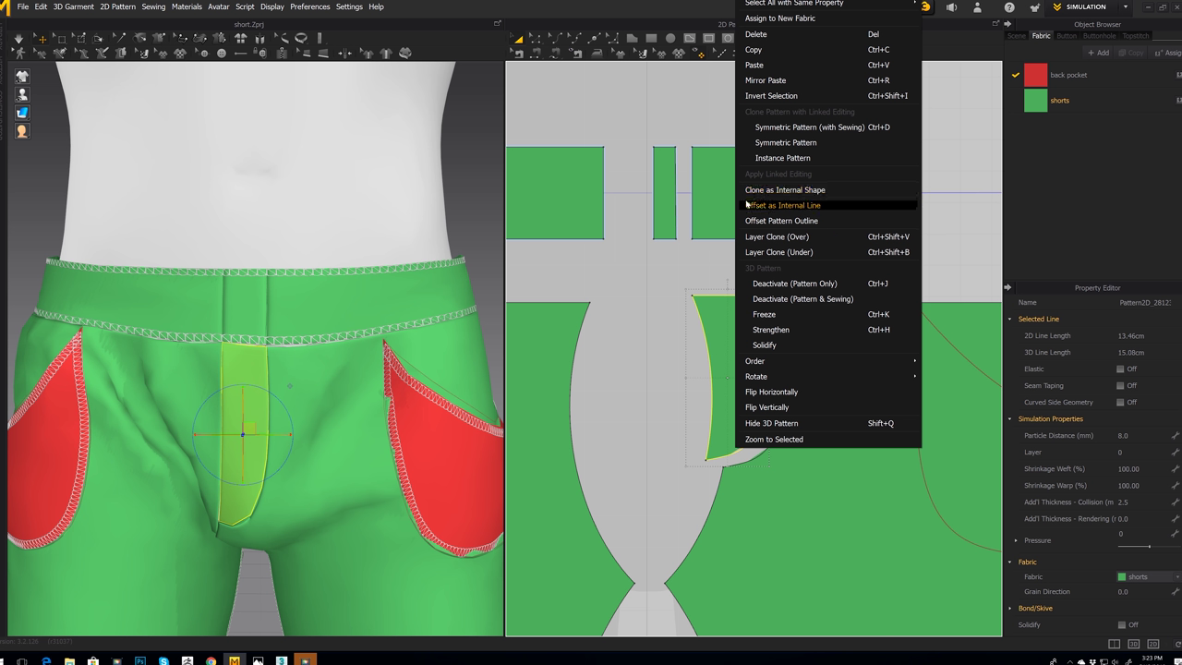
pyautogui.click(683, 271)
pyautogui.click(736, 344)
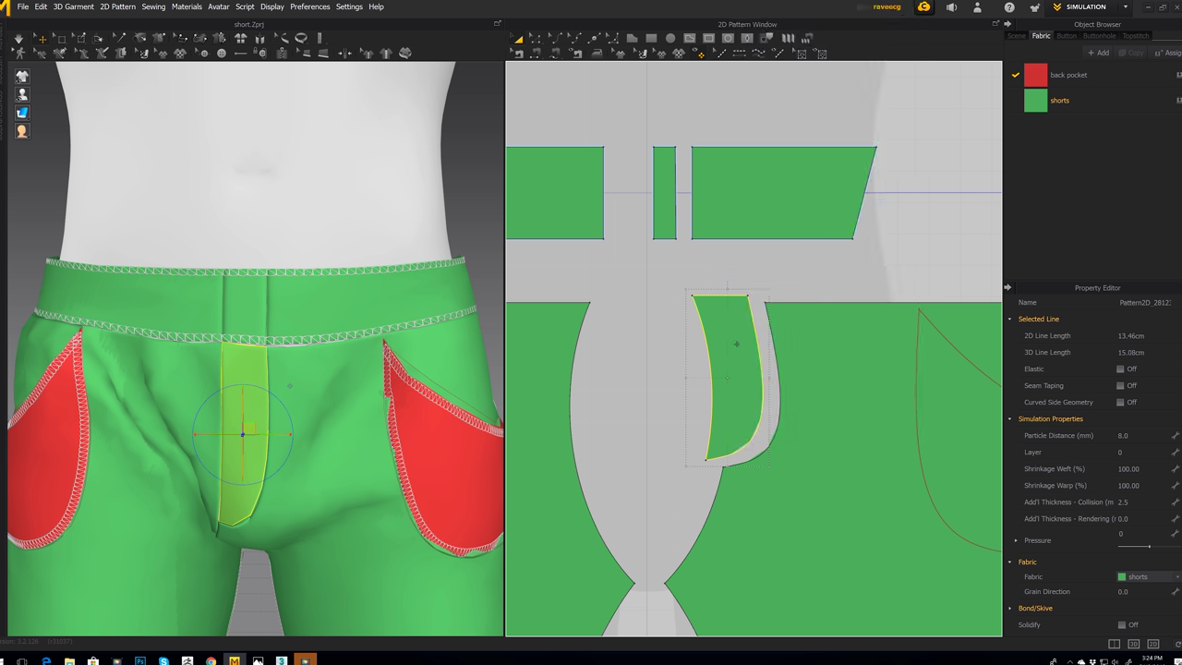
pyautogui.hotkey('ctrl', 'c')
pyautogui.hotkey('ctrl', 'v')
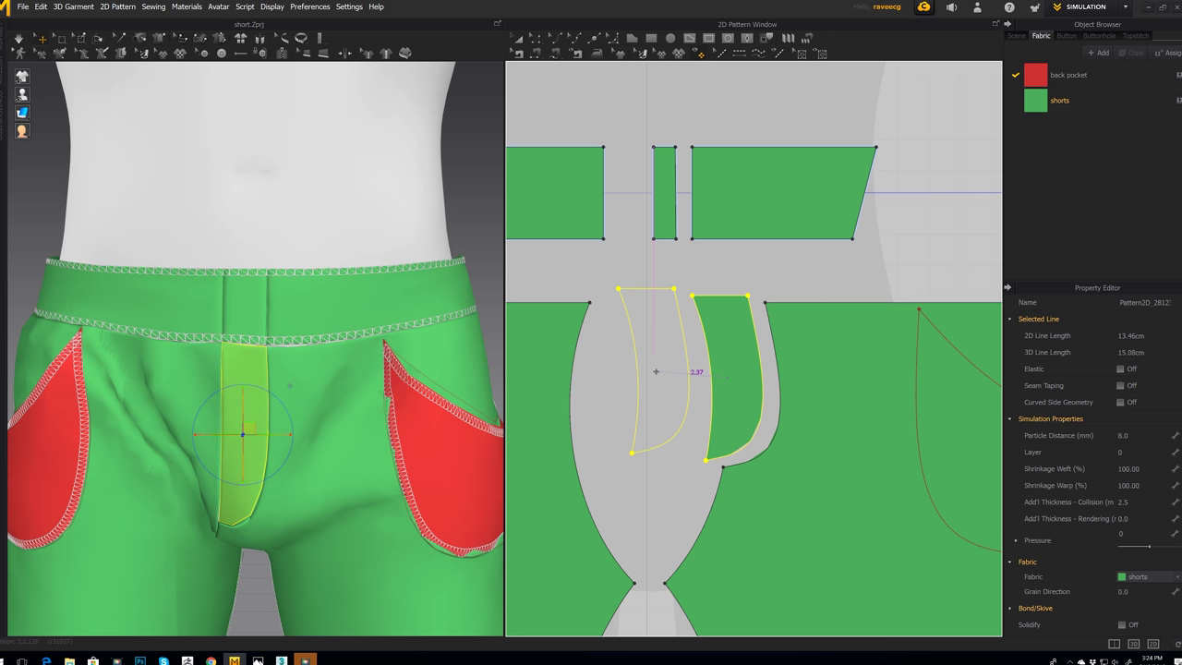
pyautogui.click(658, 373)
# Step: Position the copied fly piece over the fly area in 3D, slightly in front of the shorts
pyautogui.moveTo(185, 422); pyautogui.dragTo(330, 497, button='right')
pyautogui.moveTo(330, 497); pyautogui.dragTo(333, 377, button='middle')
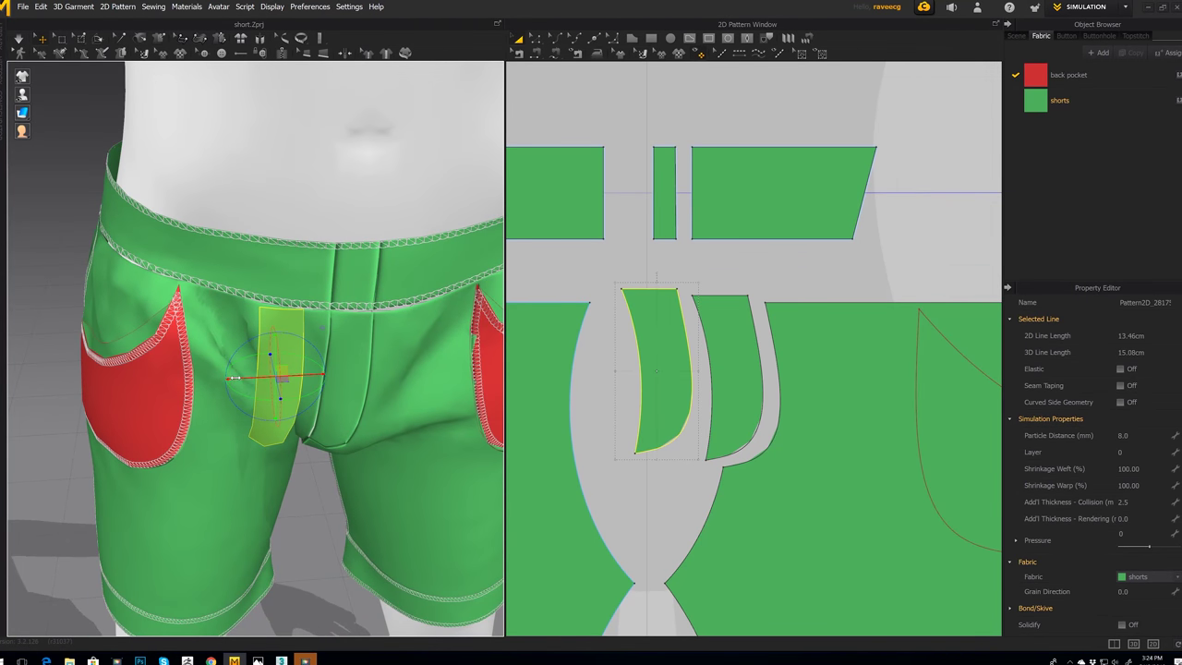
pyautogui.moveTo(245, 380); pyautogui.dragTo(273, 380)
pyautogui.moveTo(273, 380); pyautogui.dragTo(444, 456, button='right')
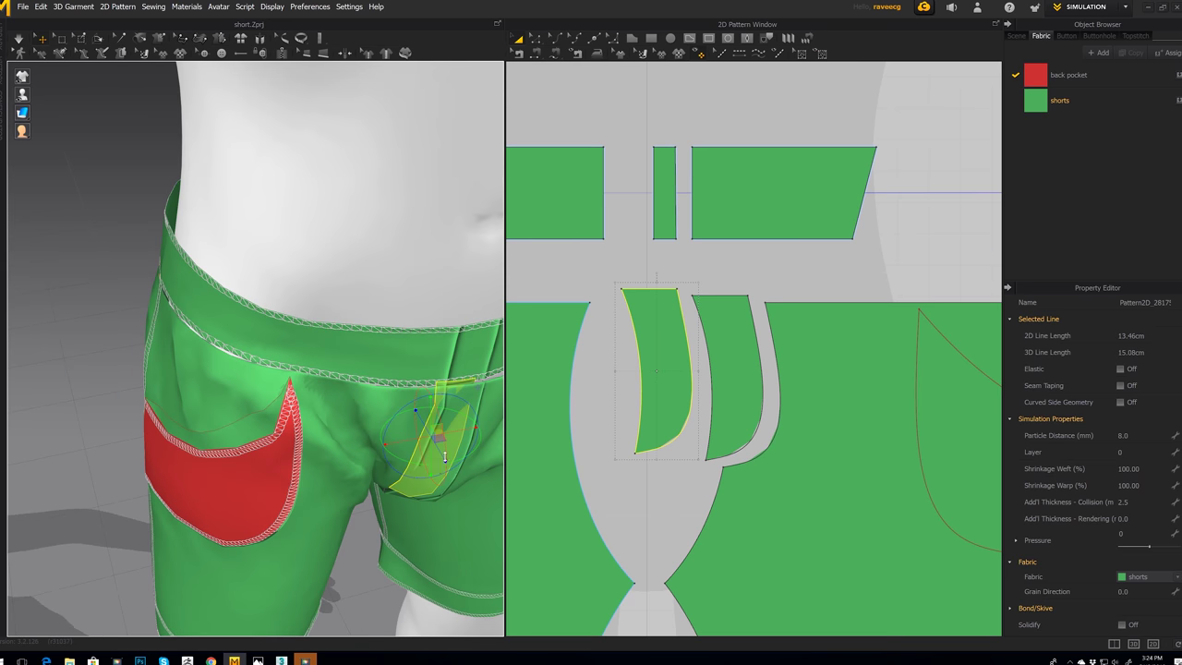
pyautogui.moveTo(440, 452); pyautogui.dragTo(449, 464)
pyautogui.moveTo(712, 251); pyautogui.dragTo(712, 269, button='middle')
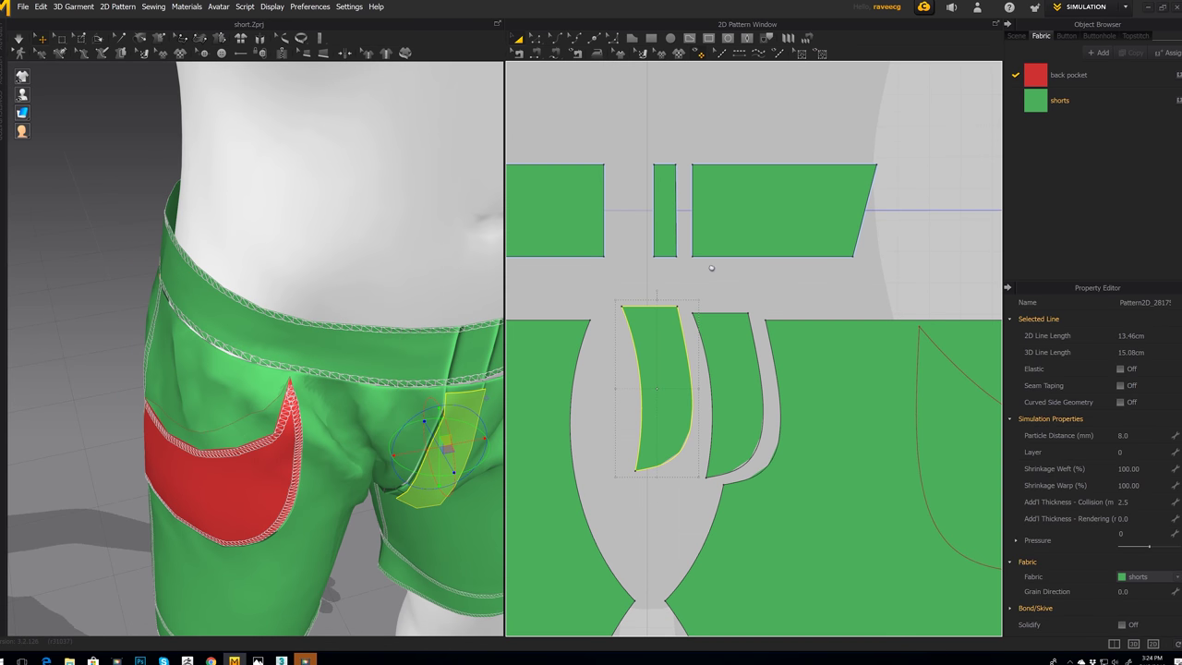
# Step: Try to extend the copied fly piece by raising its top edge towards the waistband
pyautogui.click(536, 40)
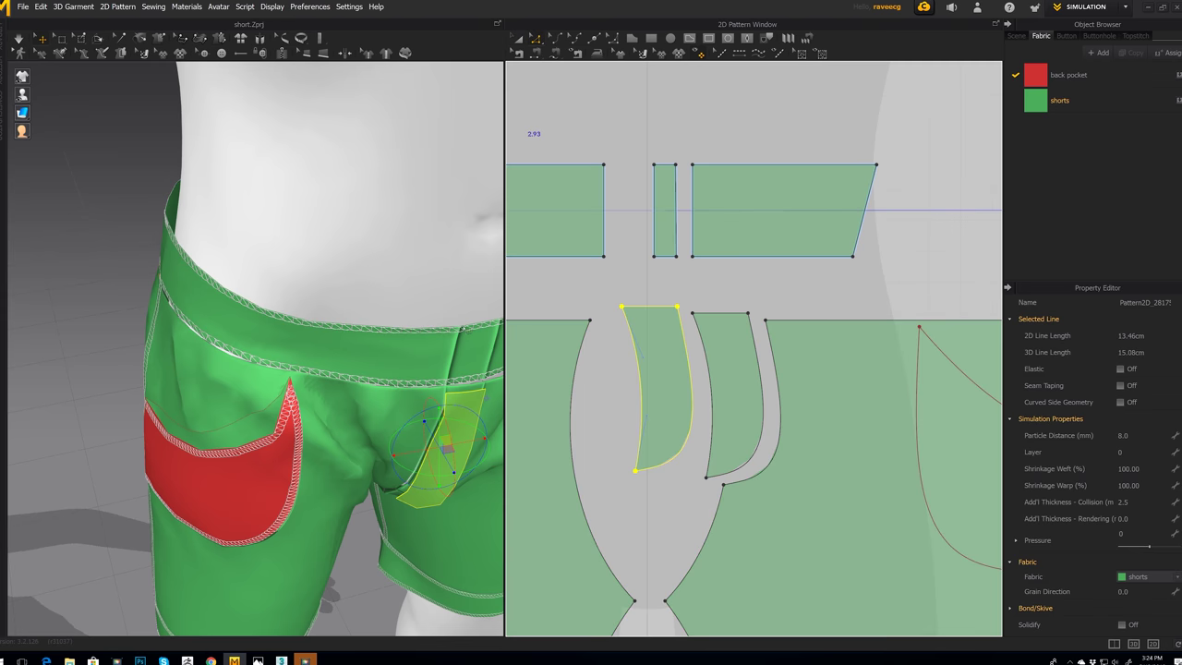
pyautogui.moveTo(490, 388); pyautogui.dragTo(452, 338, button='right')
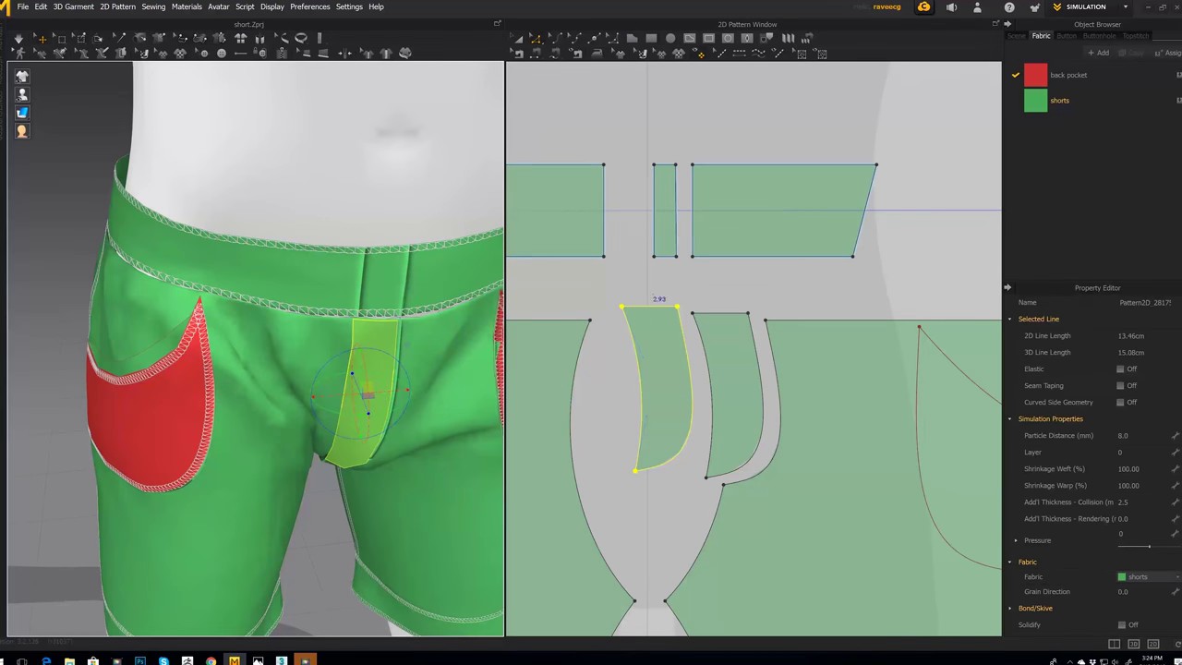
pyautogui.click(654, 306)
pyautogui.moveTo(654, 310); pyautogui.dragTo(643, 251)
pyautogui.moveTo(443, 369); pyautogui.dragTo(369, 328, button='right')
pyautogui.moveTo(646, 250); pyautogui.dragTo(643, 249)
pyautogui.hotkey('ctrl', 'z')
pyautogui.hotkey('ctrl', 'z')
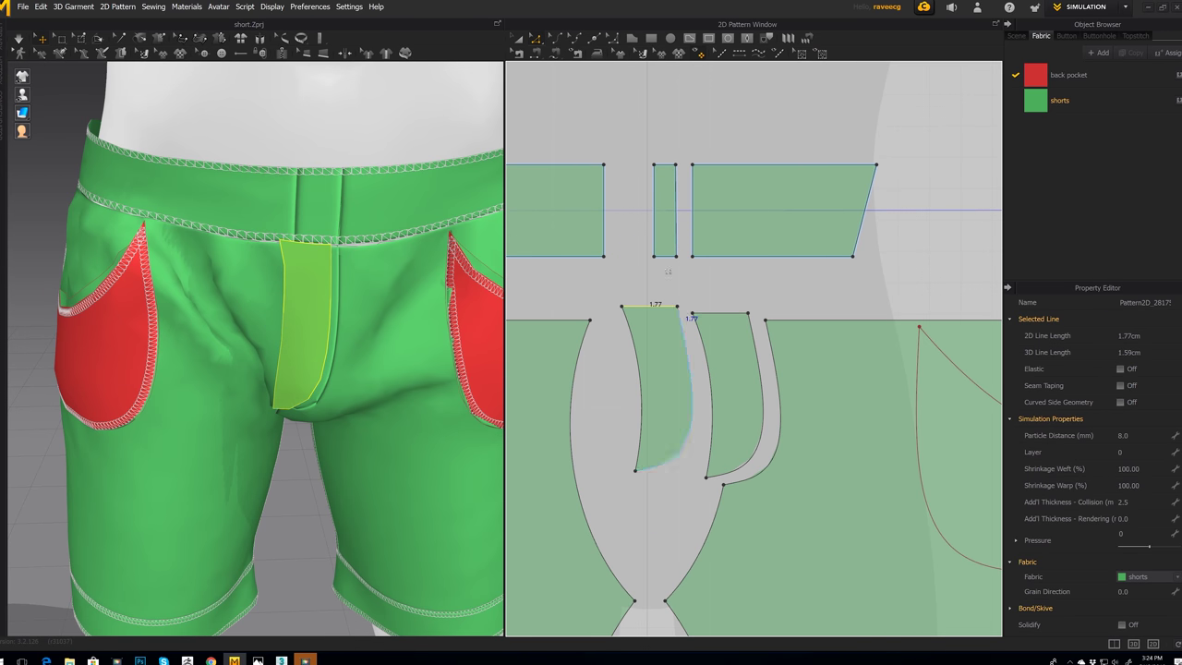
# Step: Draw a small rectangular pattern just above the copied fly piece, matching the width of its top edge
pyautogui.moveTo(676, 291); pyautogui.dragTo(679, 304, button='middle')
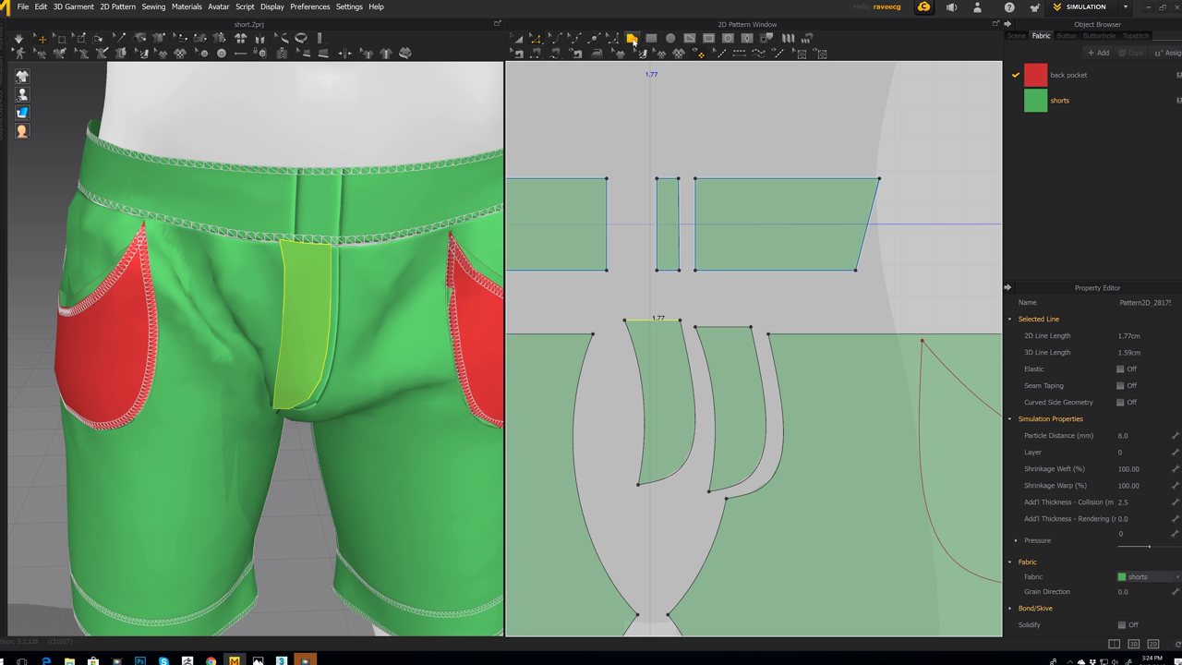
pyautogui.click(652, 38)
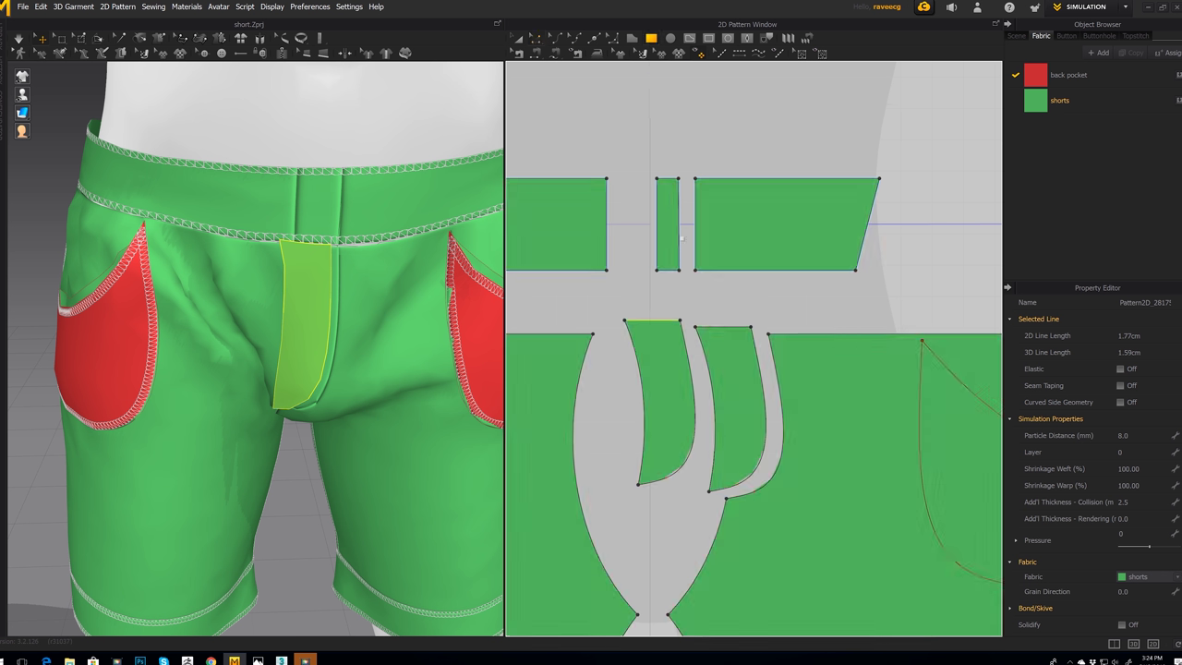
pyautogui.moveTo(637, 301); pyautogui.dragTo(678, 324)
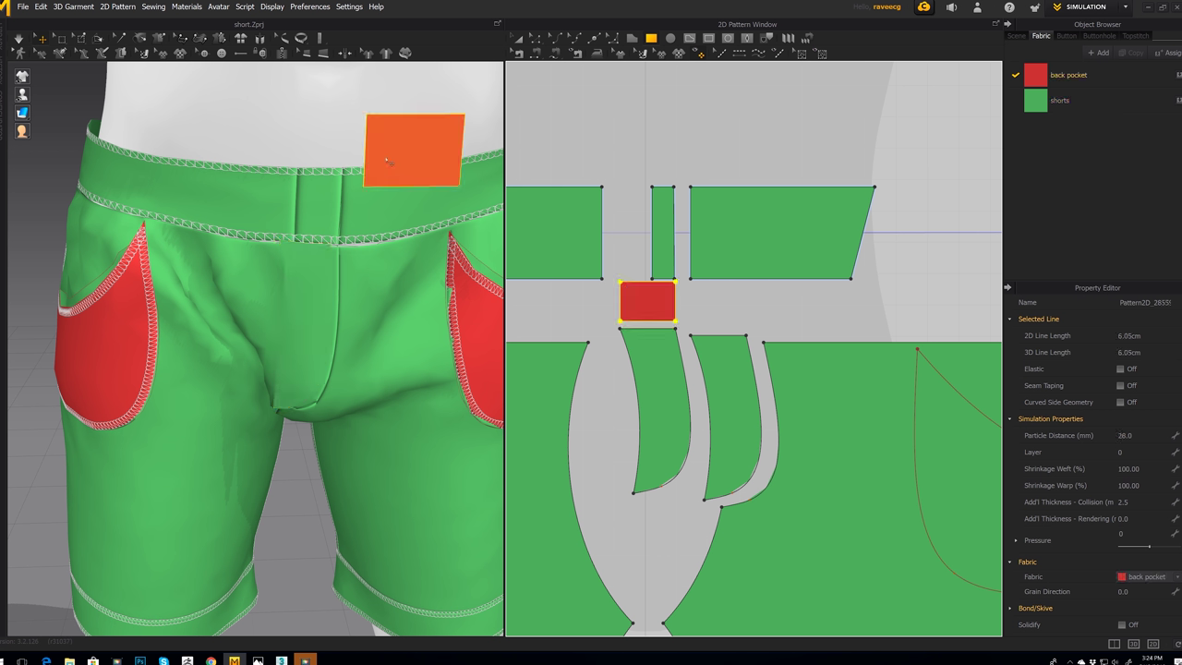
# Step: Position the red rectangle in 3D at the centre front near the waistband, close to the avatar's body
pyautogui.moveTo(389, 162); pyautogui.dragTo(397, 192, button='right')
pyautogui.click(423, 243)
pyautogui.moveTo(444, 245); pyautogui.dragTo(338, 246)
pyautogui.moveTo(323, 244); pyautogui.dragTo(240, 259, button='right')
pyautogui.moveTo(271, 322); pyautogui.dragTo(217, 248)
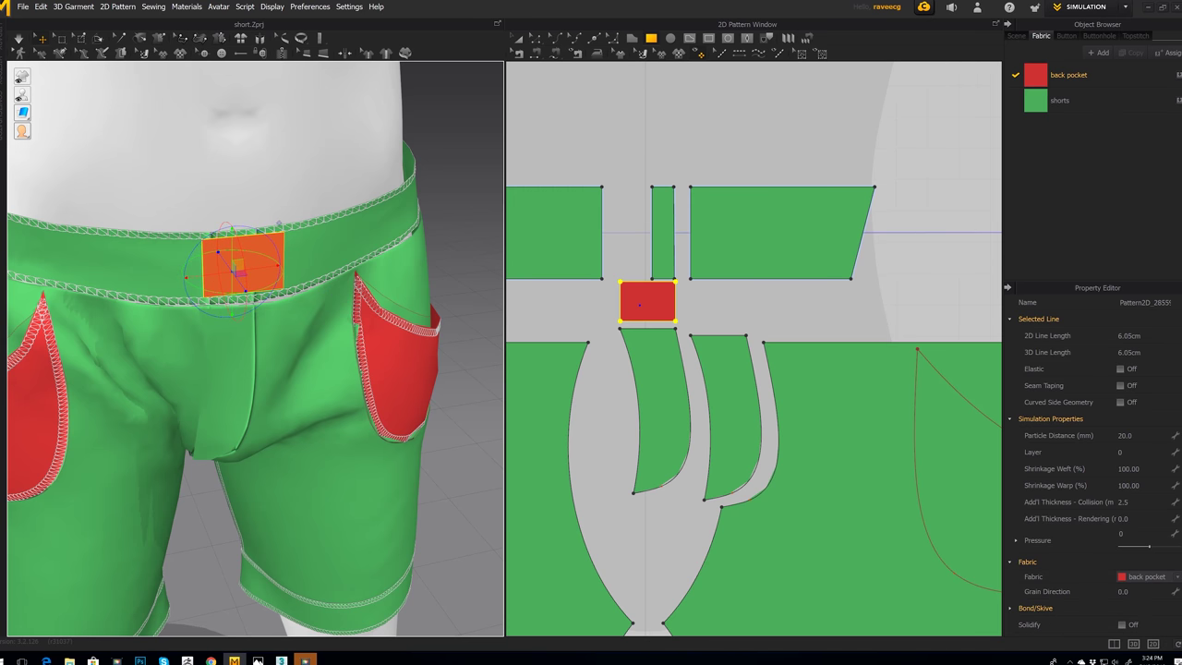
pyautogui.moveTo(279, 223); pyautogui.dragTo(412, 323, button='right')
pyautogui.scroll(-3, 267, 276)
pyautogui.moveTo(447, 368); pyautogui.dragTo(356, 363)
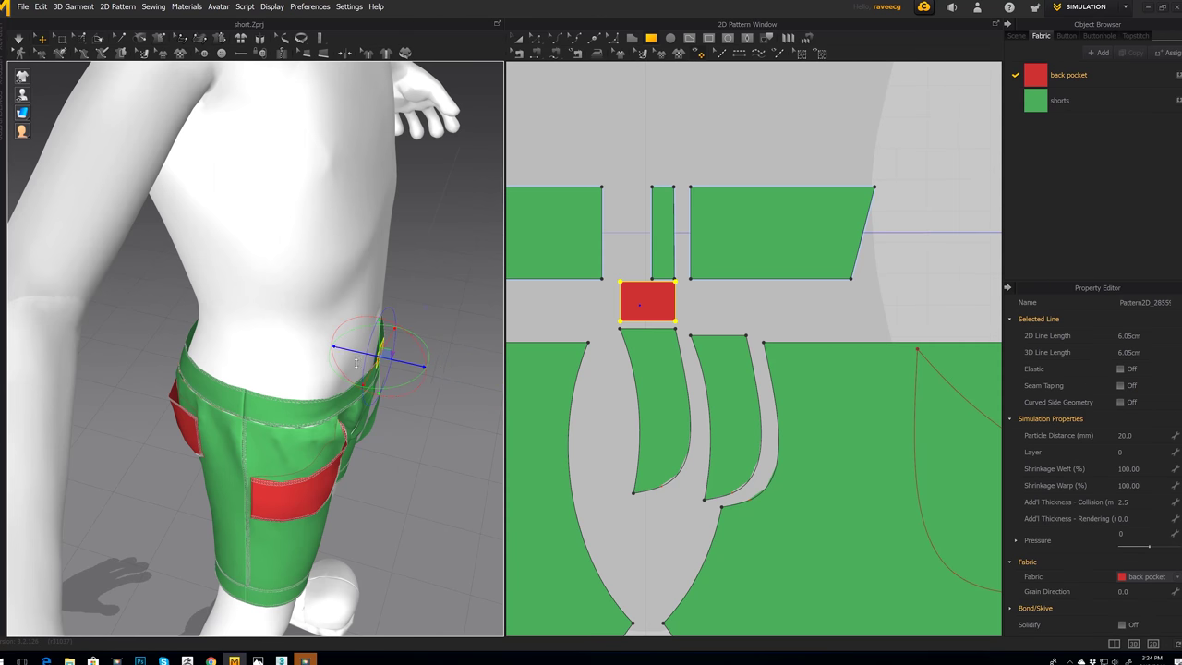
# Step: Assign the green shorts fabric to the small red rectangle at the centre front
pyautogui.moveTo(357, 363); pyautogui.dragTo(167, 324, button='right')
pyautogui.moveTo(111, 351); pyautogui.dragTo(277, 342, button='middle')
pyautogui.scroll(-1, 259, 351)
pyautogui.click(1079, 98)
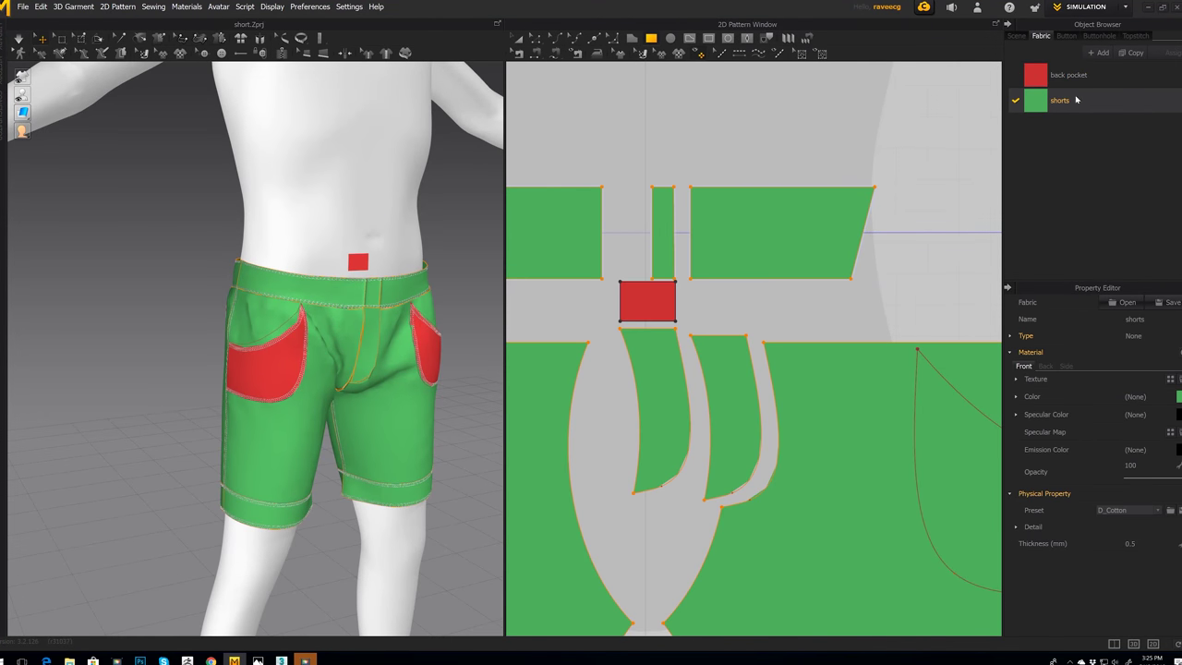
pyautogui.click(359, 262)
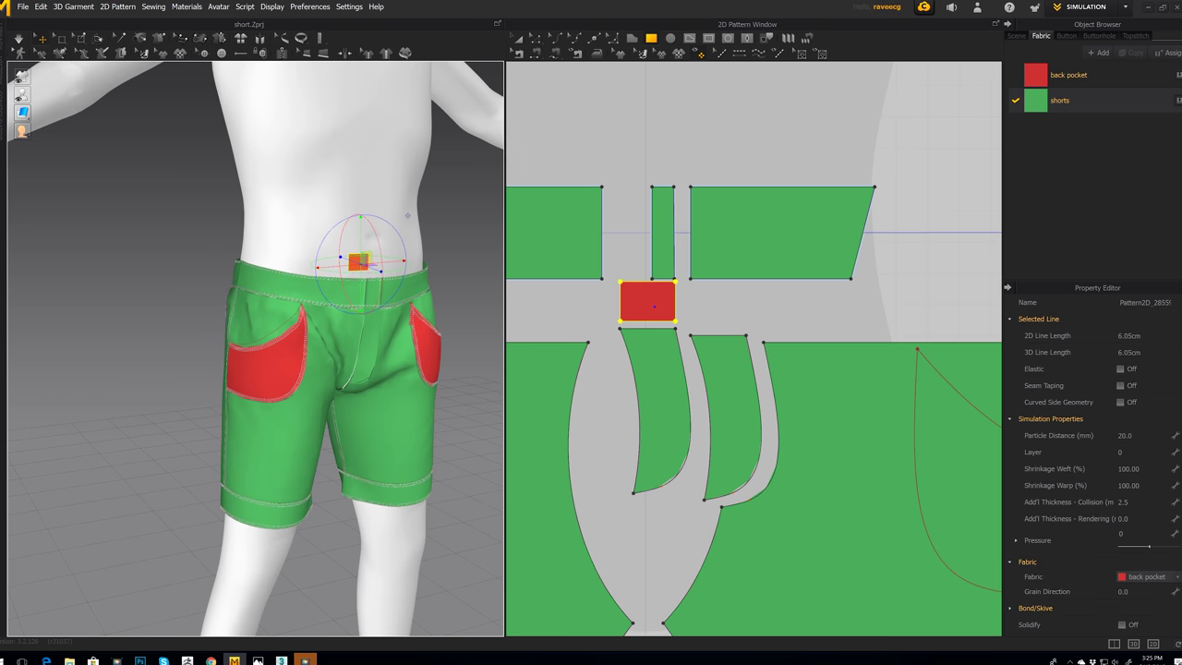
pyautogui.click(1179, 102)
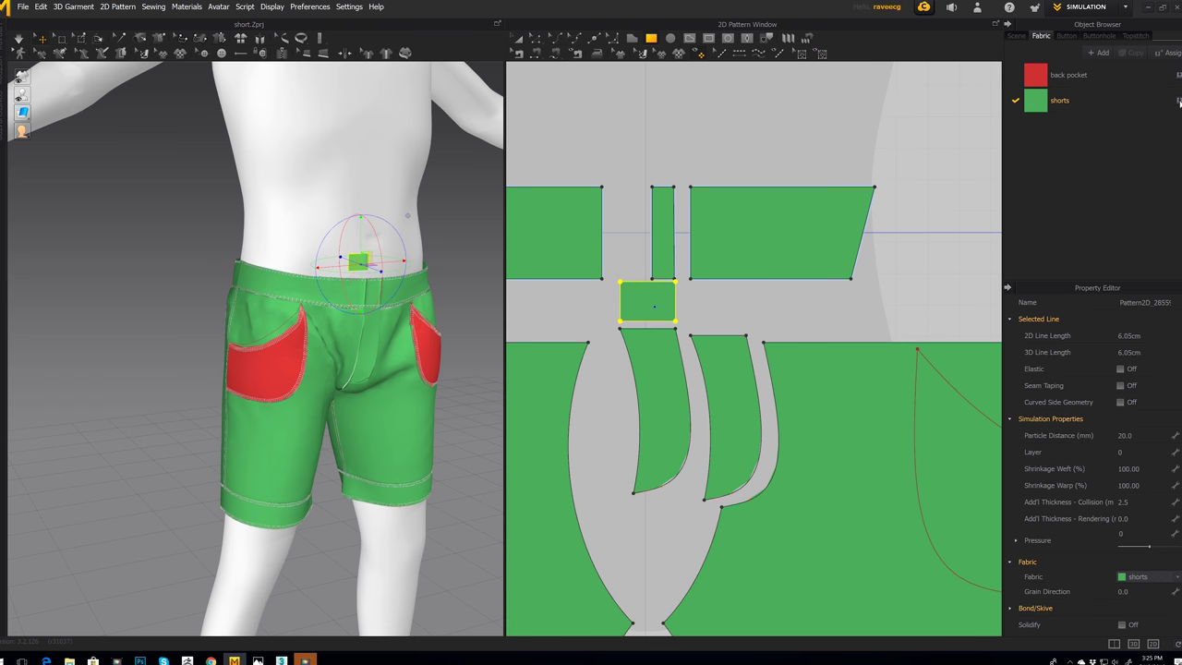
# Step: Lower the small rectangle in 3D so it sits in front of the waistband, above the copied fly piece
pyautogui.scroll(5, 368, 313)
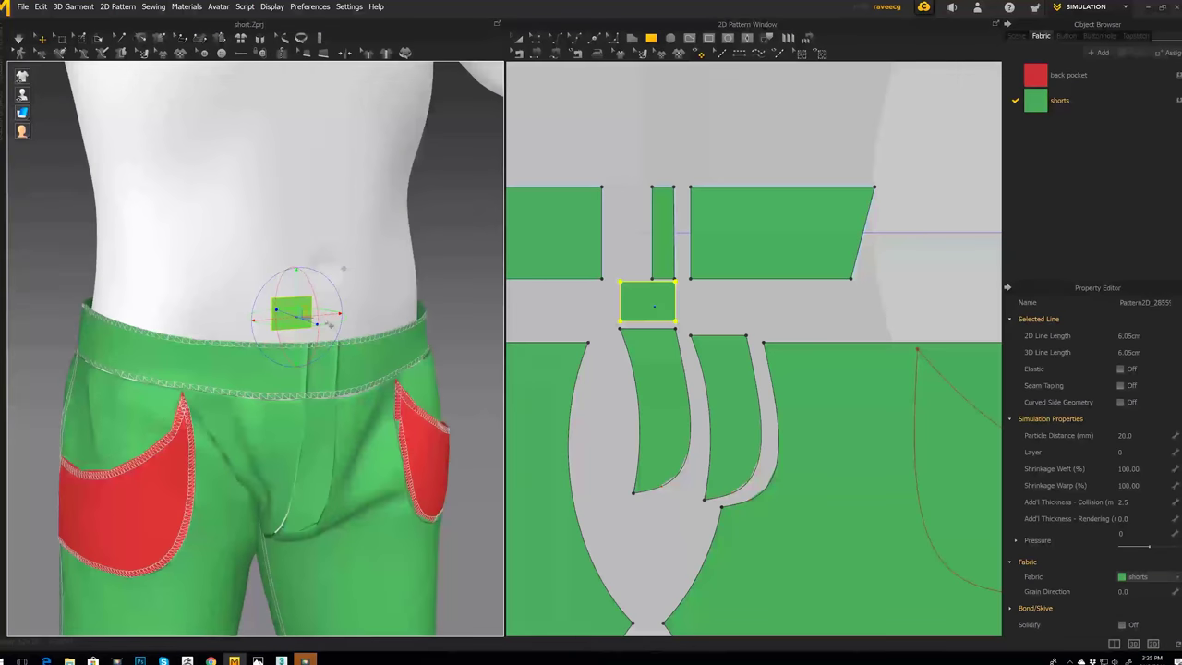
pyautogui.moveTo(294, 314); pyautogui.dragTo(359, 373)
pyautogui.moveTo(409, 385); pyautogui.dragTo(396, 388, button='middle')
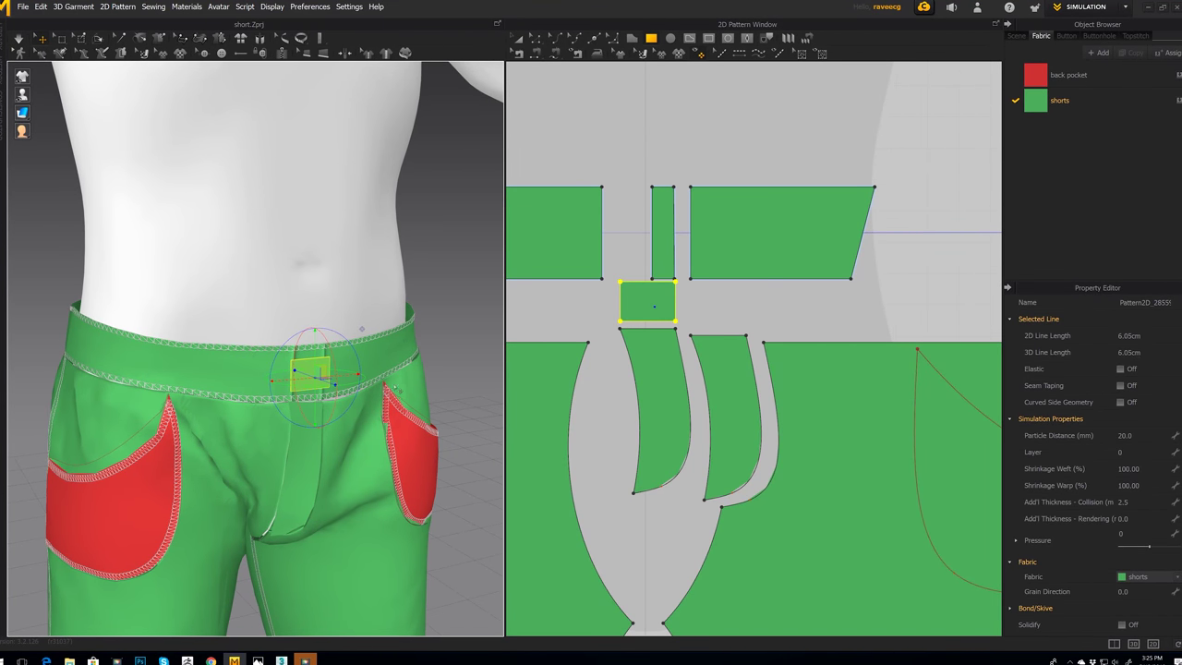
pyautogui.scroll(8, 373, 387)
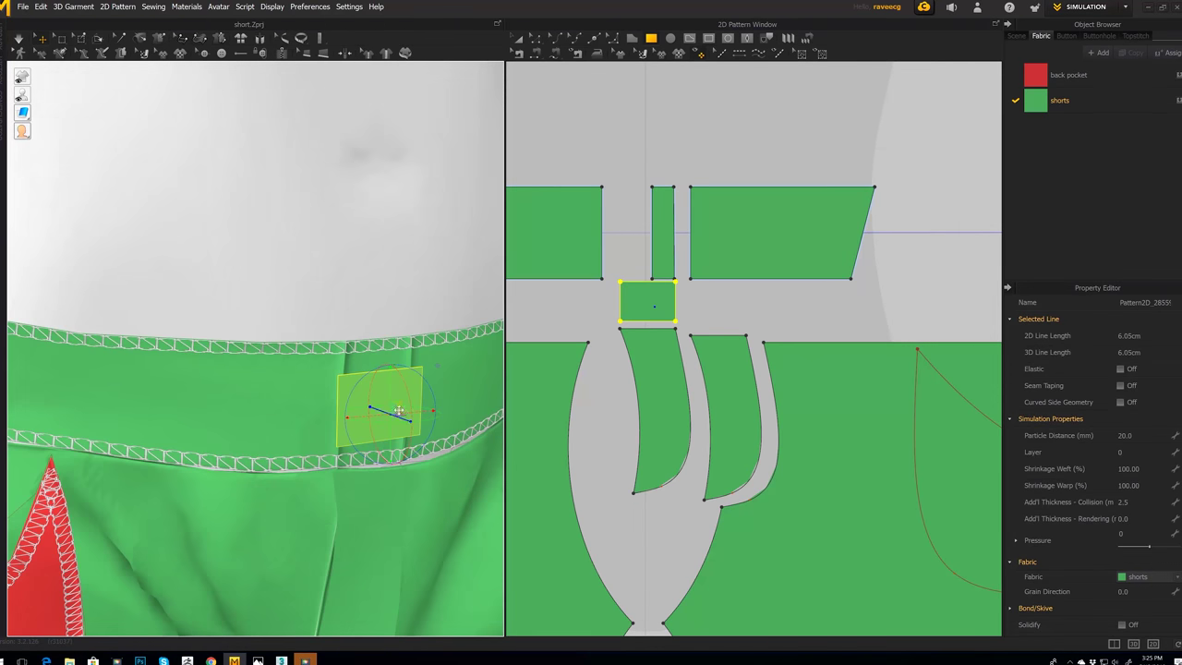
pyautogui.moveTo(265, 375); pyautogui.dragTo(406, 421, button='middle')
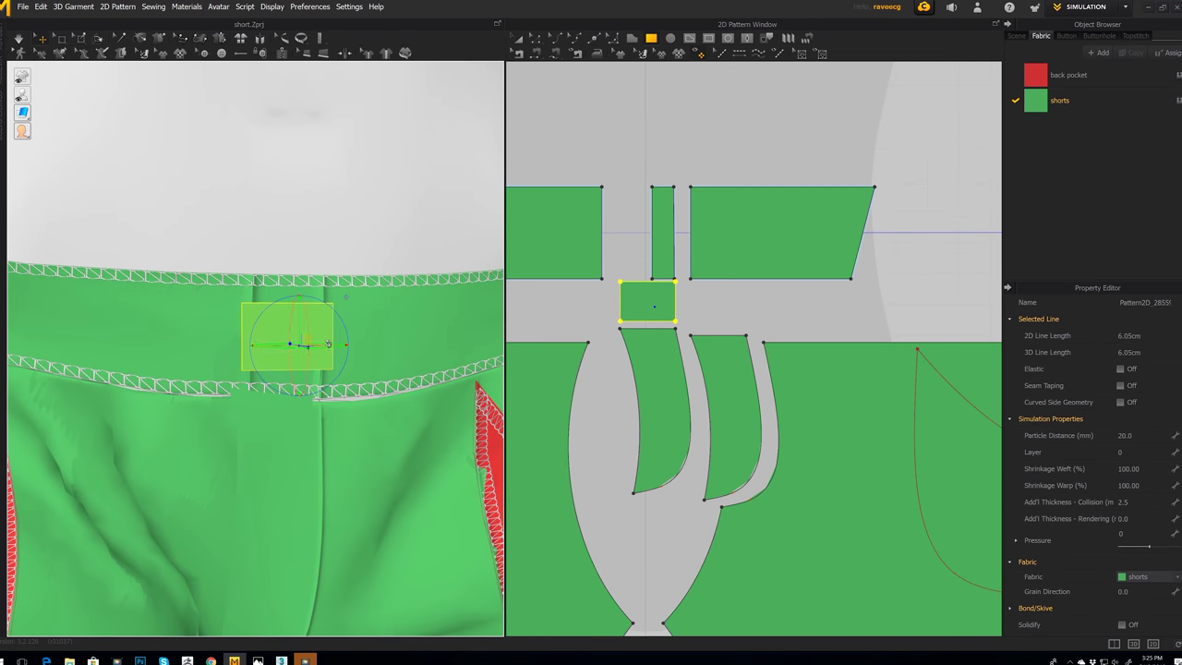
pyautogui.click(665, 327)
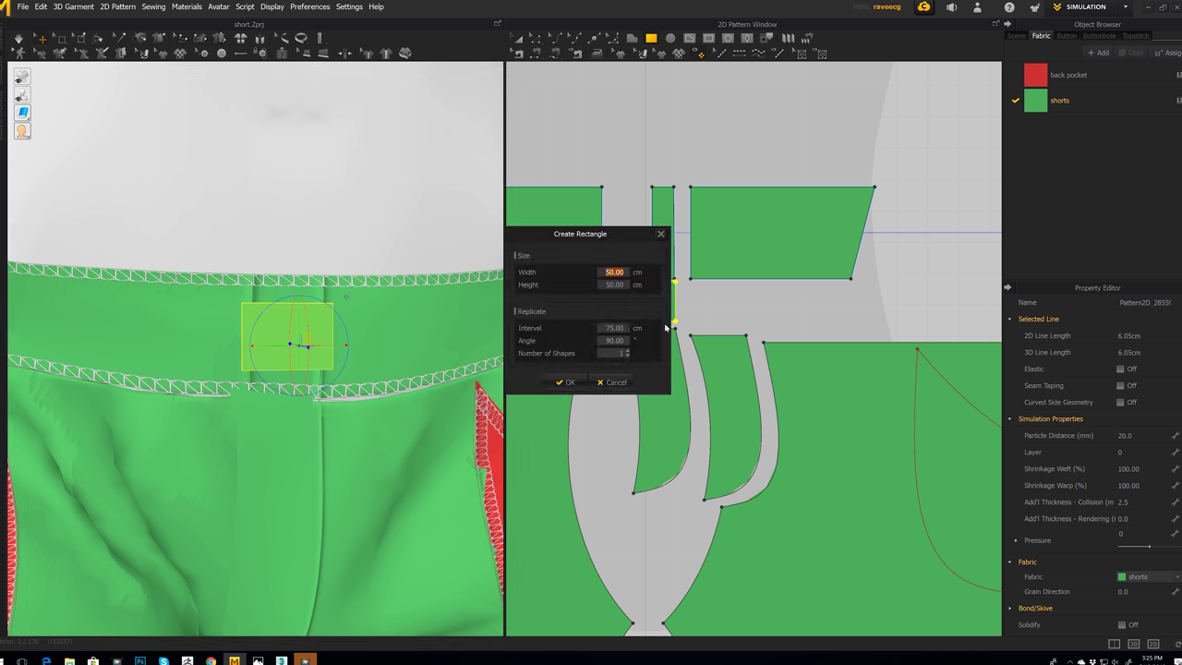
pyautogui.click(660, 232)
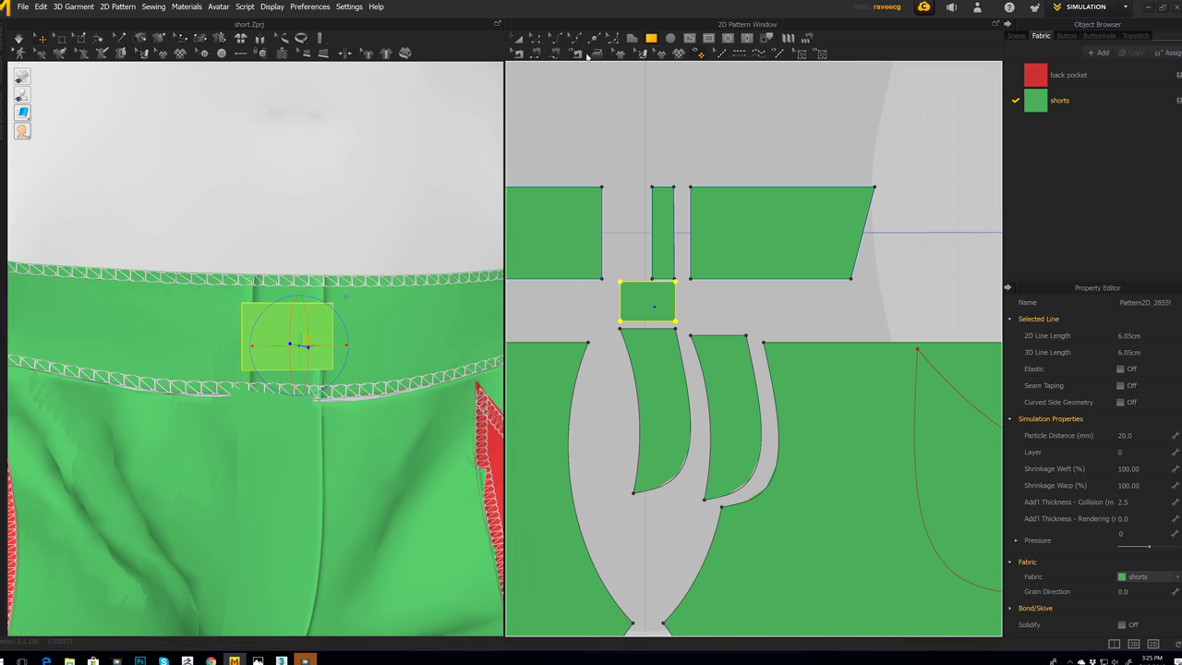
pyautogui.click(537, 39)
pyautogui.moveTo(655, 307); pyautogui.dragTo(648, 329)
pyautogui.click(652, 386)
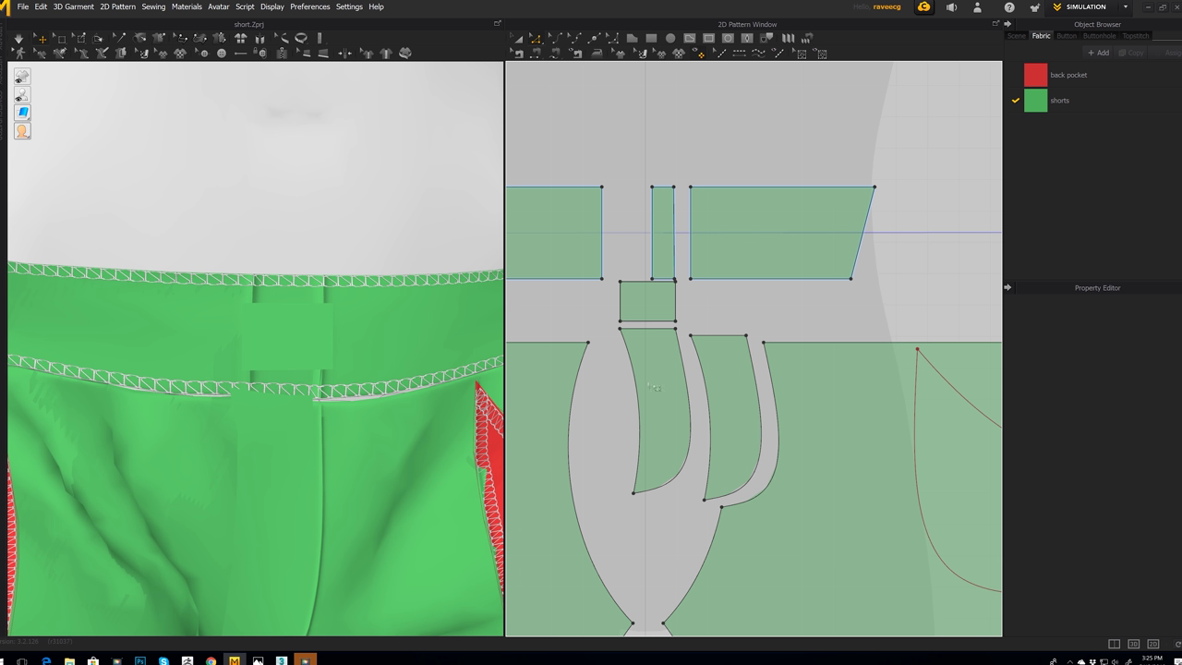
# Step: Move the copied fly piece and the small rectangle lower in the 2D layout, keeping the rectangle just above the fly piece
pyautogui.click(519, 40)
pyautogui.moveTo(655, 383); pyautogui.dragTo(656, 468)
pyautogui.moveTo(642, 307); pyautogui.dragTo(651, 376)
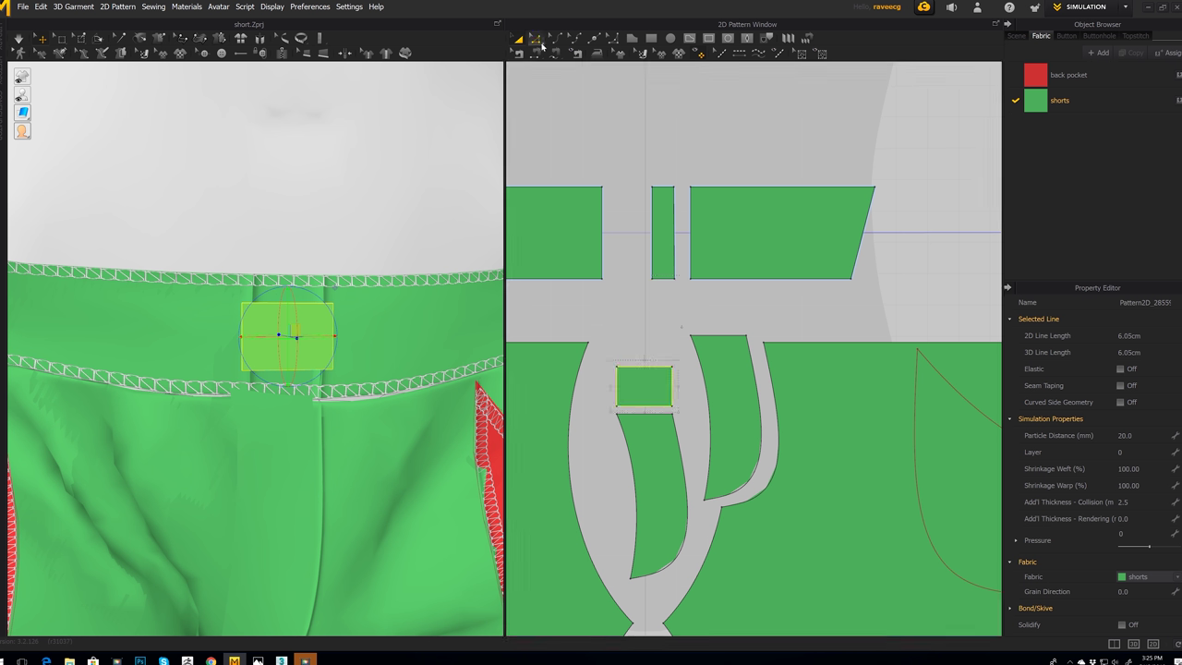
# Step: Raise the small rectangle's top edge so the piece is about 2.1 cm tall
pyautogui.click(535, 38)
pyautogui.moveTo(644, 367); pyautogui.dragTo(646, 336)
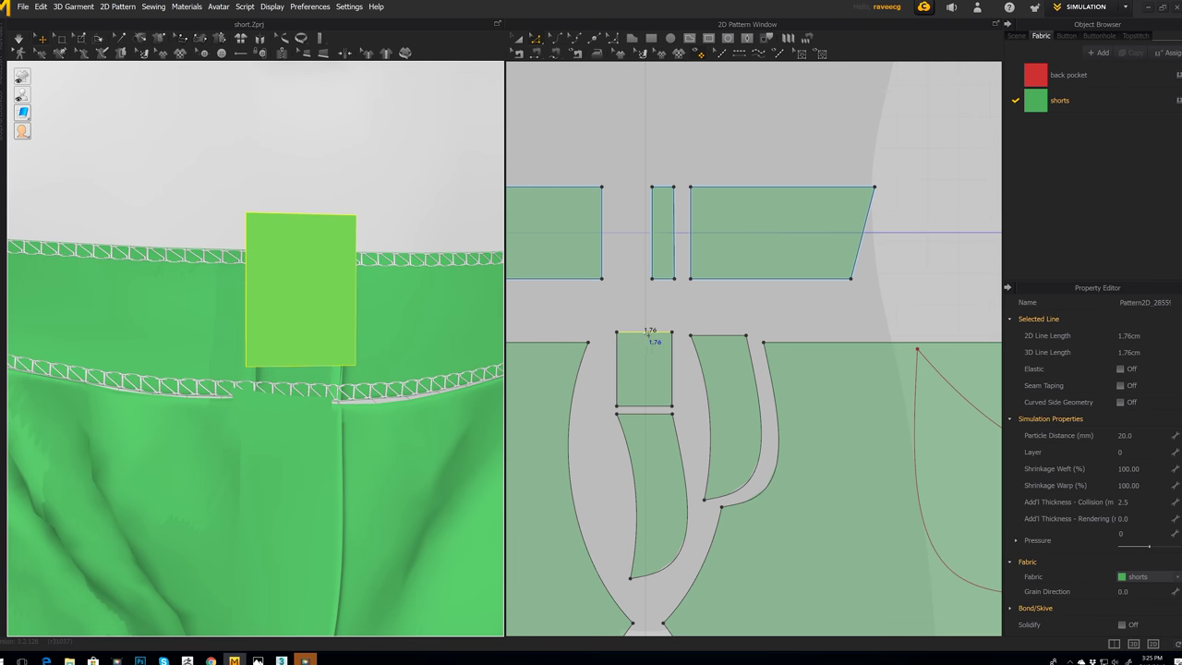
pyautogui.moveTo(651, 336); pyautogui.dragTo(653, 349)
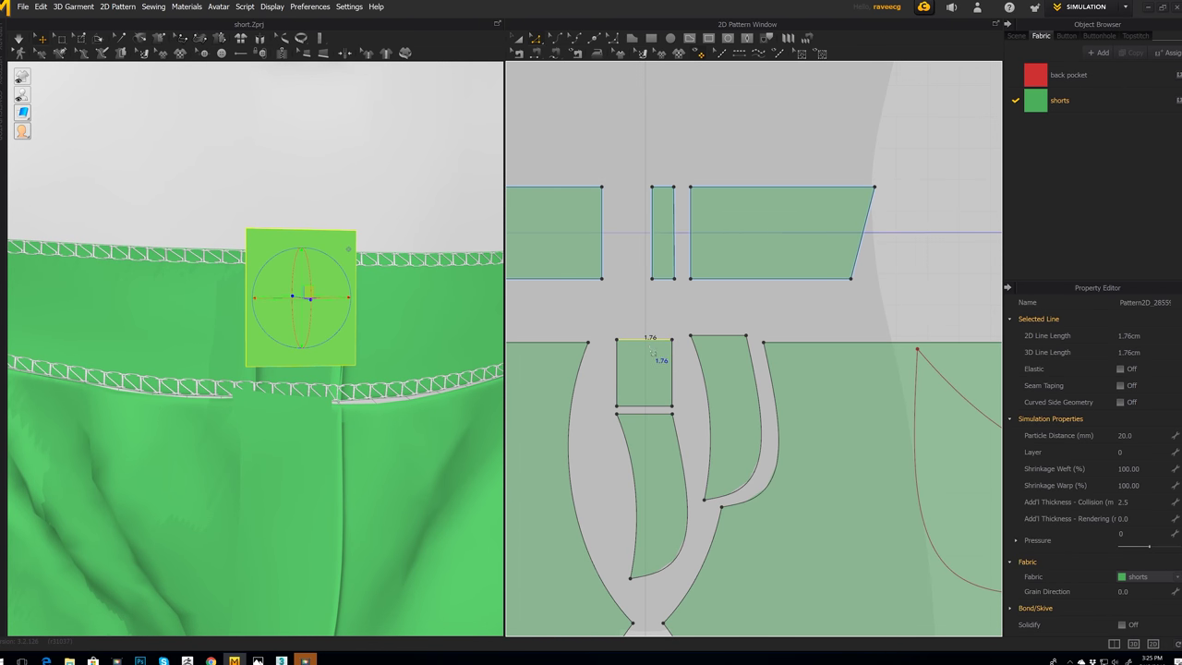
# Step: Sew the rectangle's bottom edge to the copied fly piece's top edge, and sew the outer curved edges of both fly pieces together
pyautogui.click(537, 57)
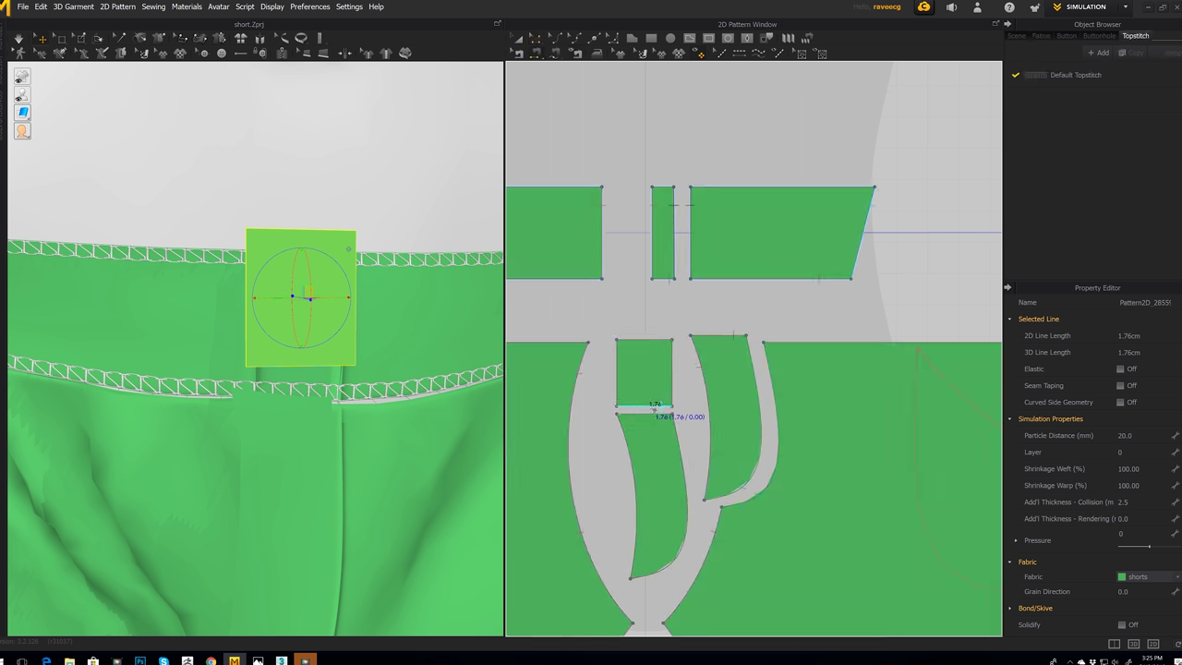
pyautogui.click(654, 416)
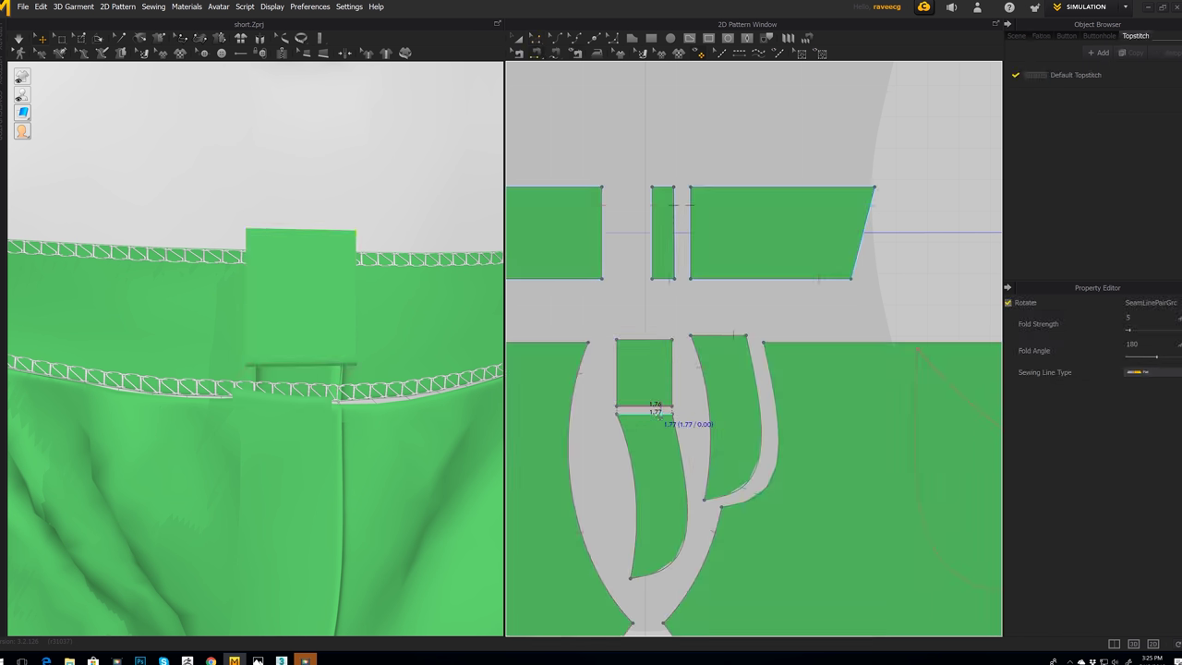
pyautogui.moveTo(465, 416); pyautogui.dragTo(447, 353, button='middle')
pyautogui.click(677, 455)
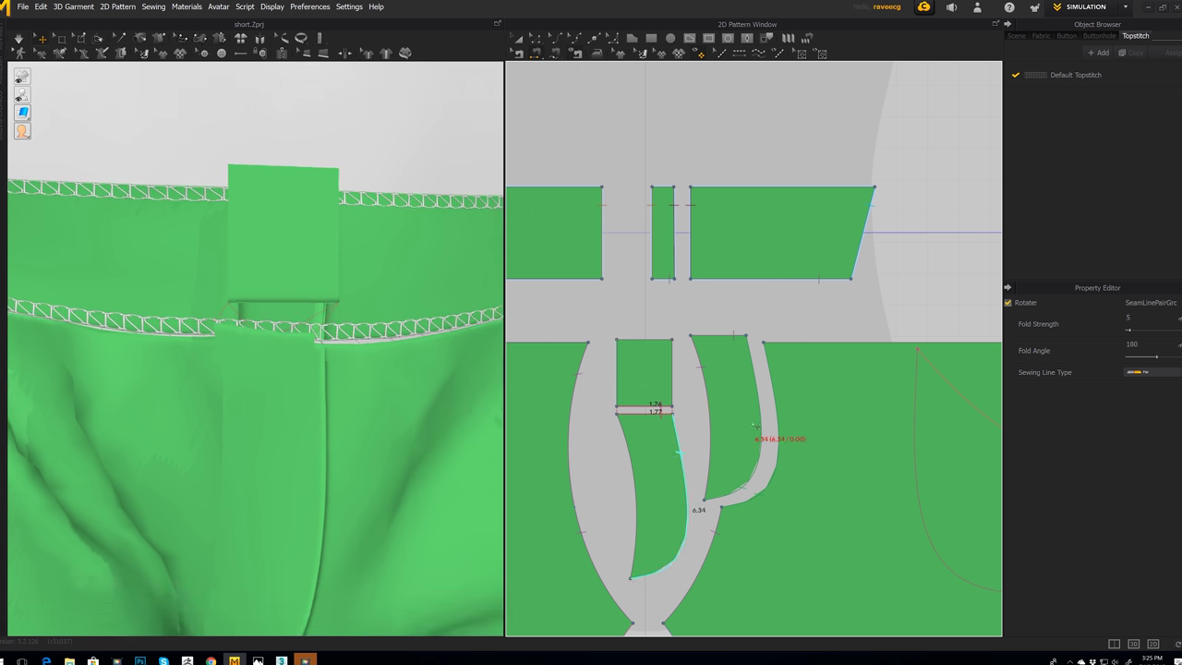
pyautogui.click(754, 412)
# Step: Try to sew the rectangle's outer side edge to the side edge of the narrow waistband strip
pyautogui.click(672, 369)
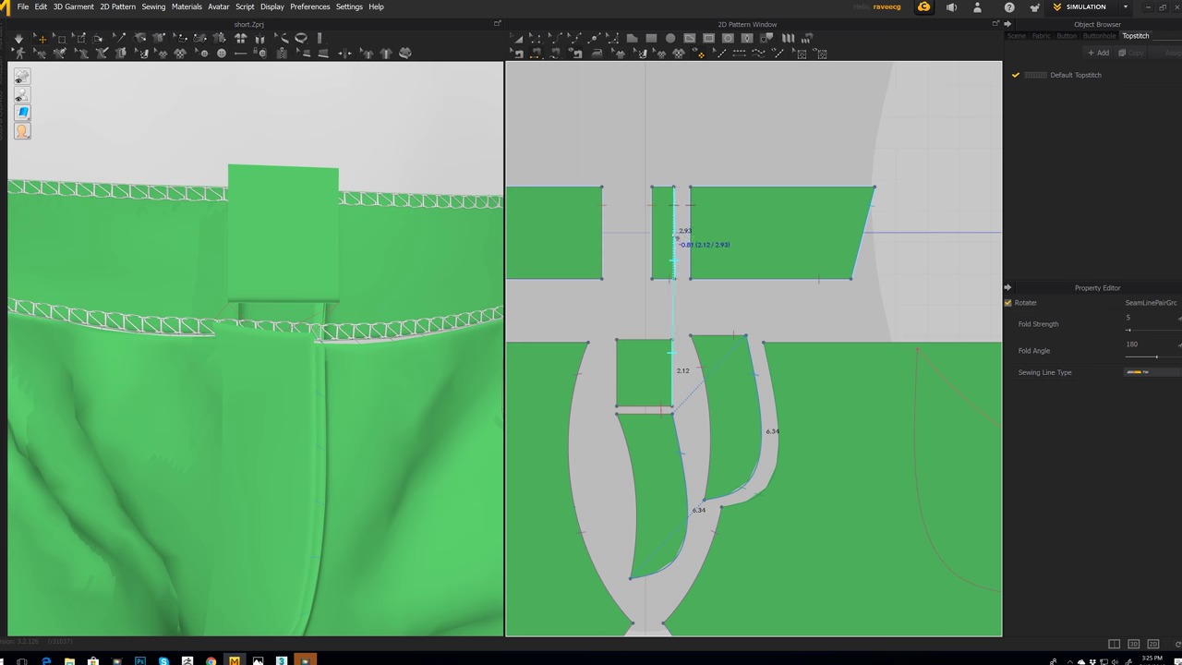
pyautogui.click(676, 231)
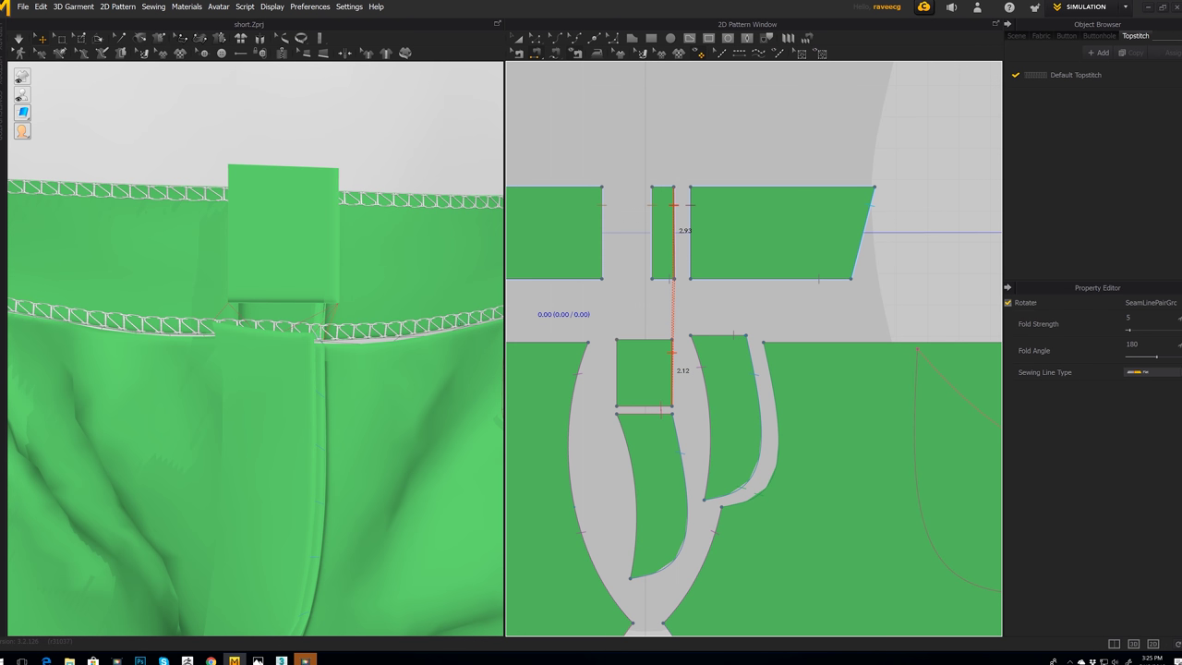
pyautogui.moveTo(478, 325); pyautogui.dragTo(410, 349, button='right')
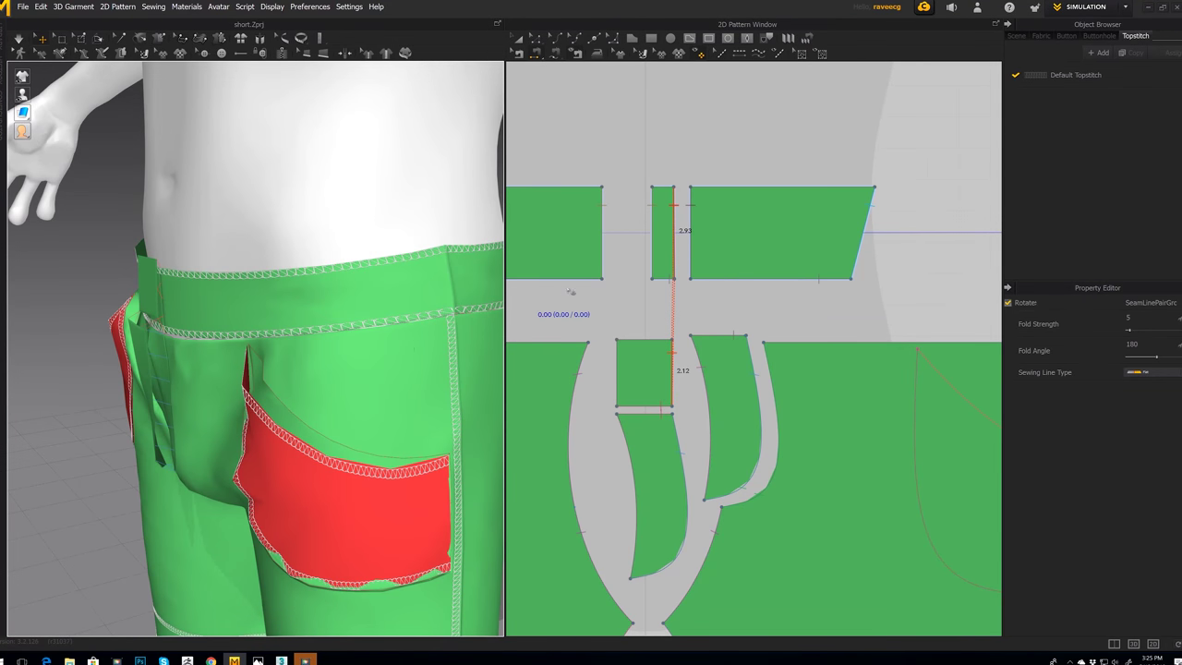
pyautogui.click(674, 371)
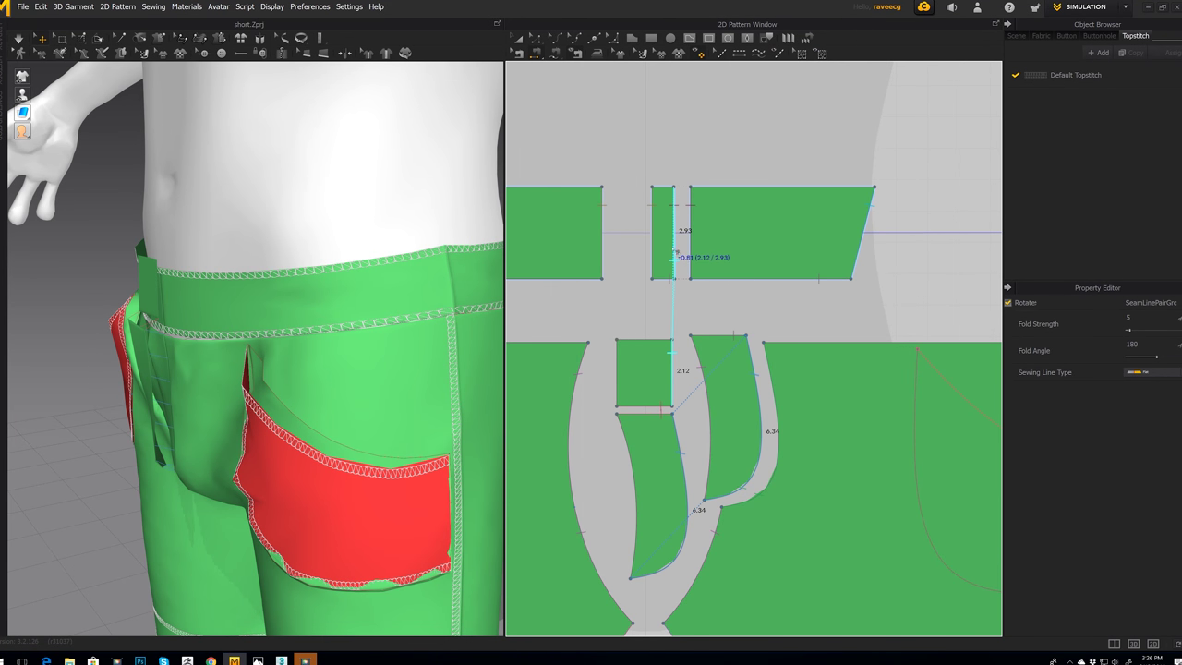
pyautogui.click(675, 253)
pyautogui.click(601, 260)
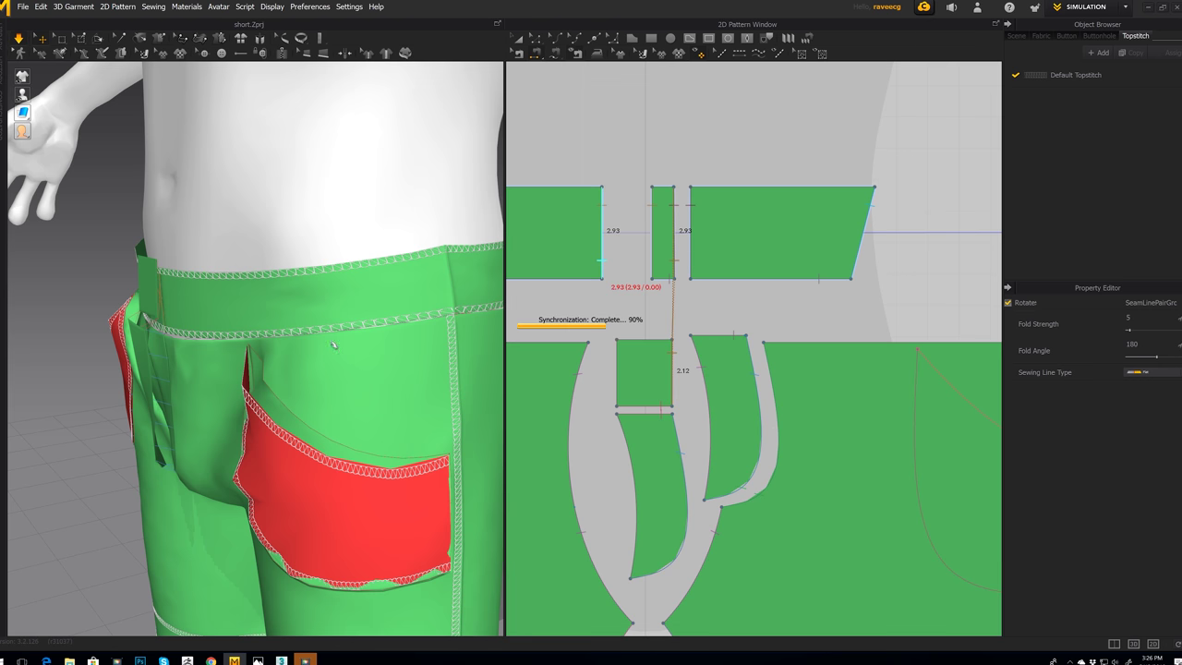
pyautogui.scroll(2, 342, 343)
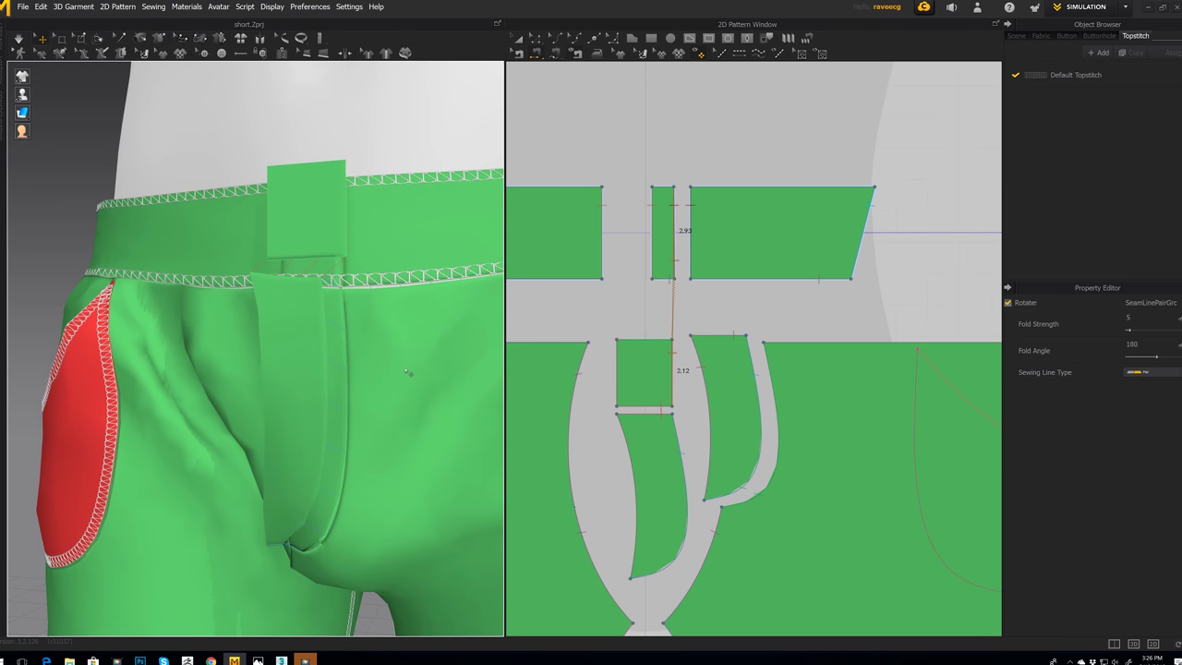
pyautogui.scroll(-2, 407, 372)
pyautogui.moveTo(406, 372); pyautogui.dragTo(375, 385, button='right')
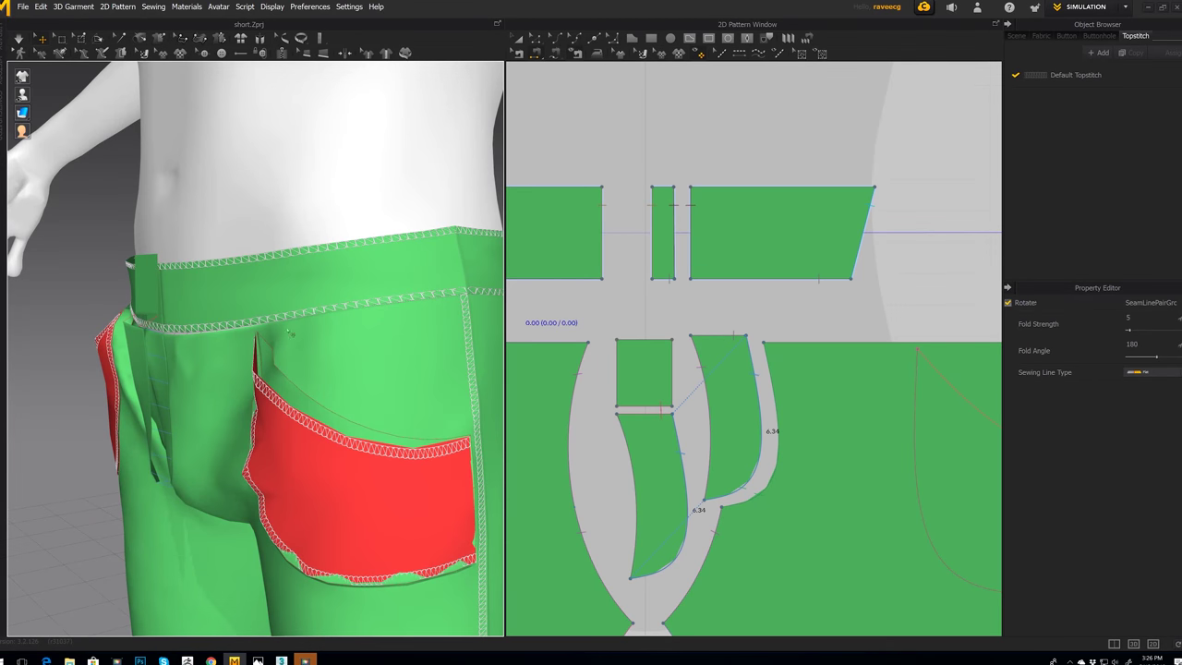
pyautogui.moveTo(226, 360); pyautogui.dragTo(315, 353, button='right')
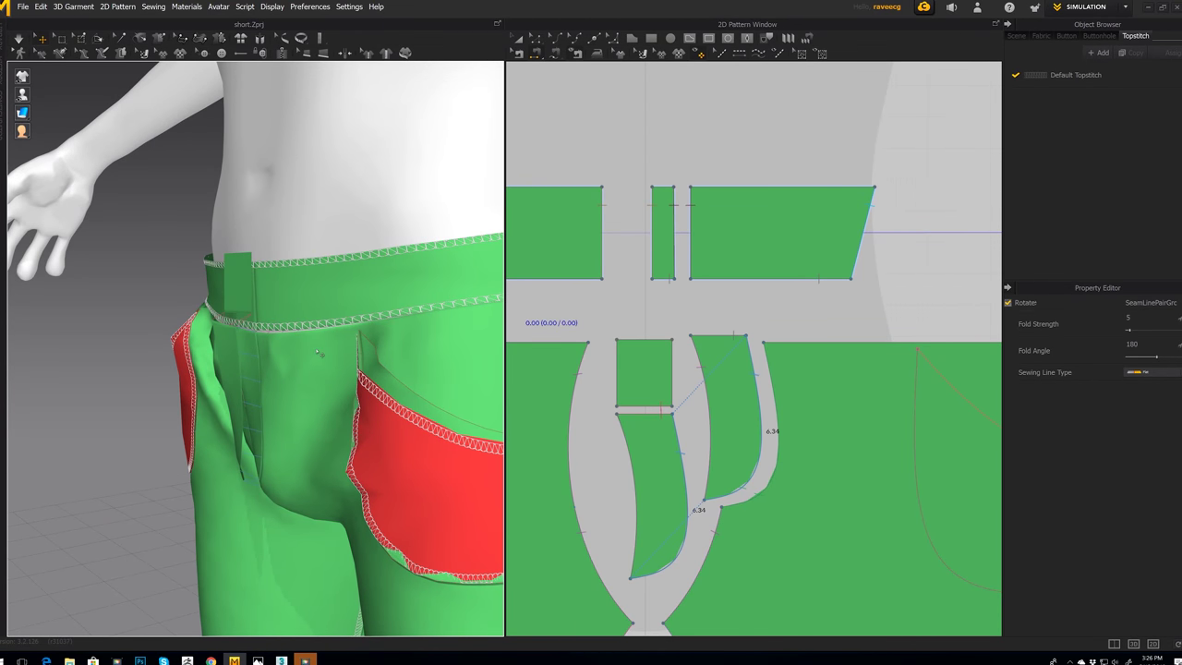
# Step: Simulate the garment to drape the sewn fly piece and its rectangular extension over the shorts
pyautogui.press('space')
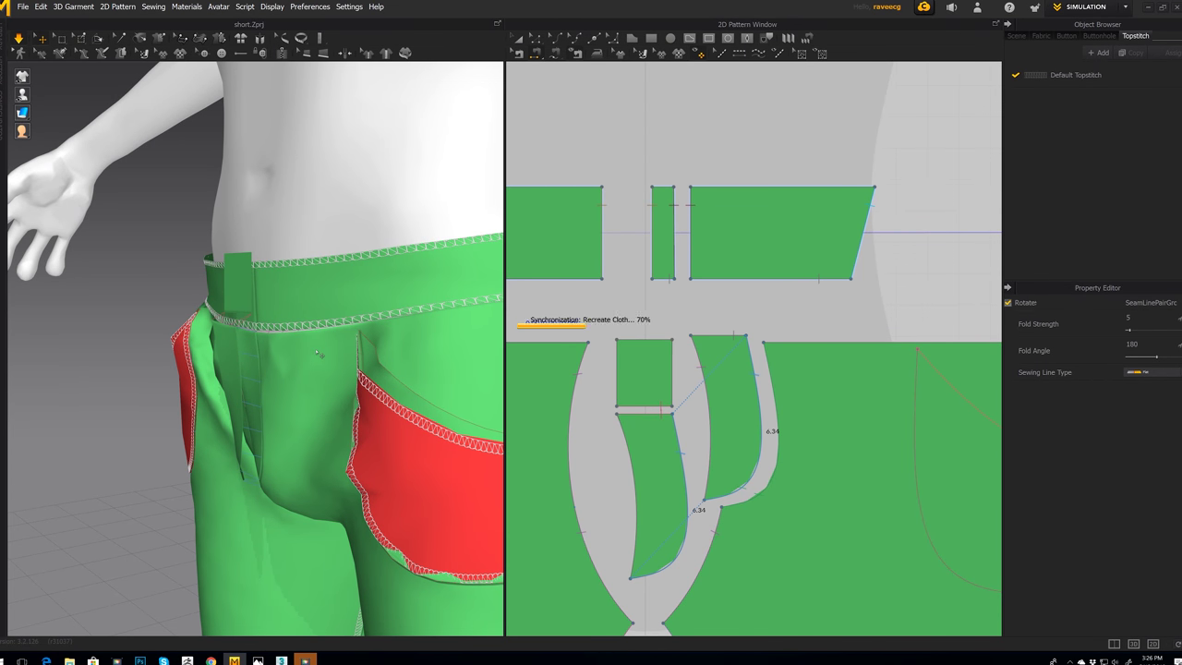
pyautogui.press('space')
pyautogui.scroll(2, 316, 350)
pyautogui.moveTo(316, 349); pyautogui.dragTo(361, 354, button='right')
pyautogui.scroll(-5, 359, 354)
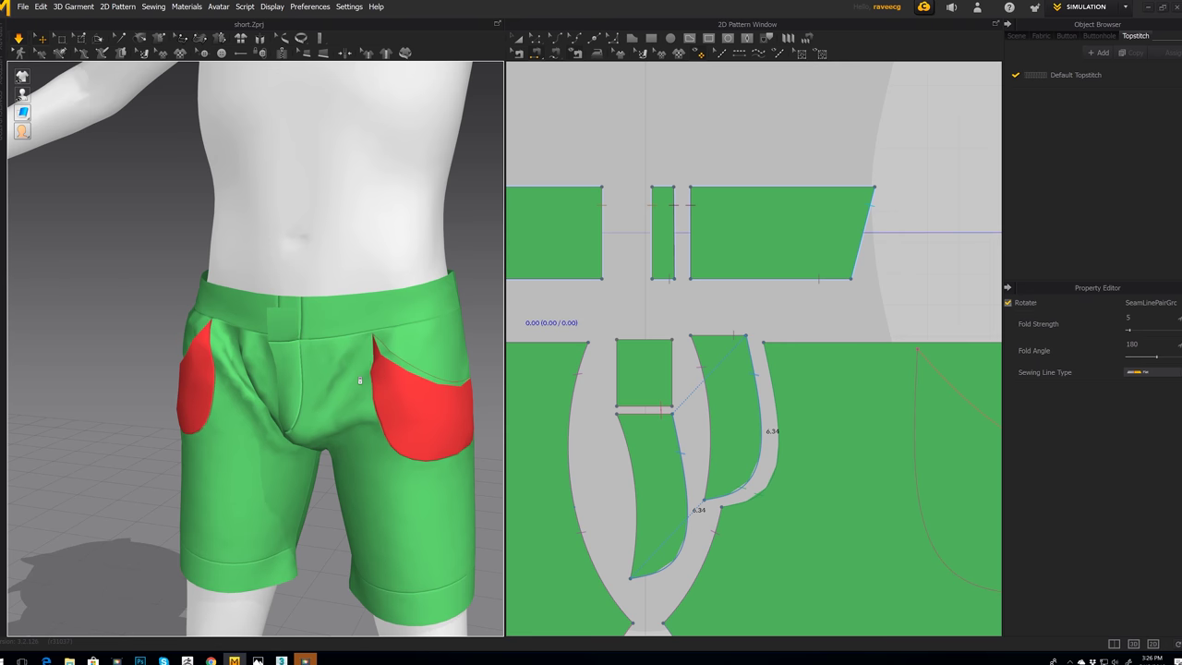
pyautogui.moveTo(359, 353)
pyautogui.mouseDown(button='right')
pyautogui.moveTo(392, 418)
pyautogui.moveTo(367, 367)
pyautogui.mouseUp(button='right')
pyautogui.scroll(-2, 366, 367)
pyautogui.scroll(2, 366, 373)
pyautogui.scroll(3, 367, 373)
# Step: Sew the rectangle's outer side edge to the matching side edge of the narrow waistband strip and simulate the garment
pyautogui.click(671, 363)
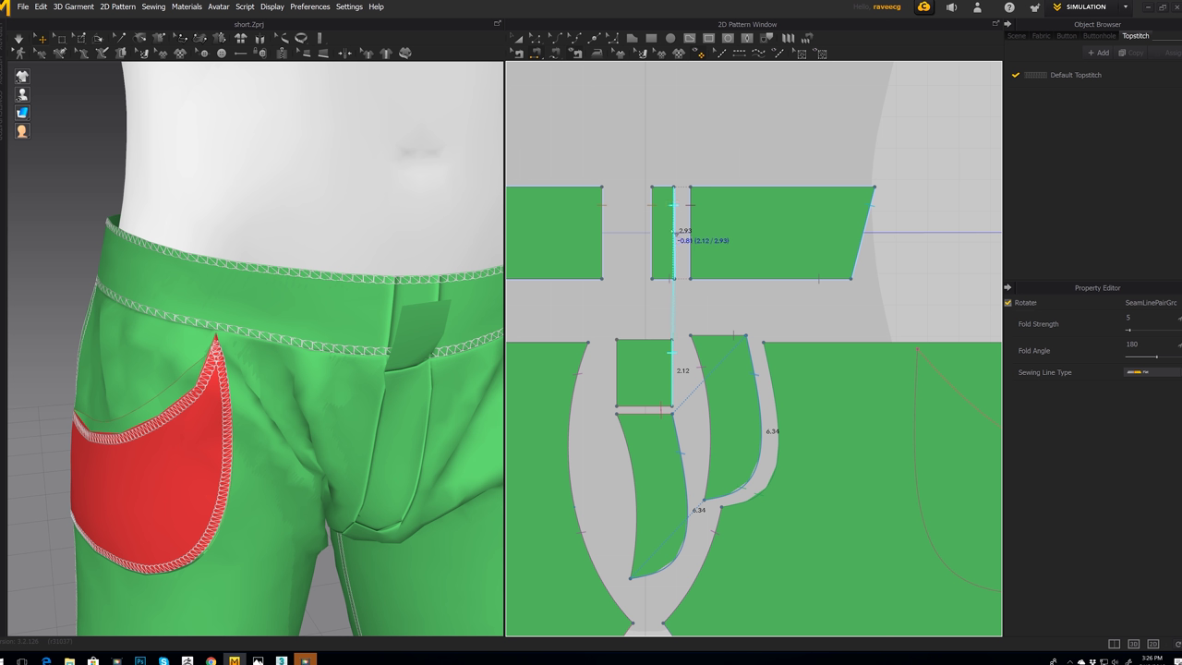
pyautogui.click(676, 231)
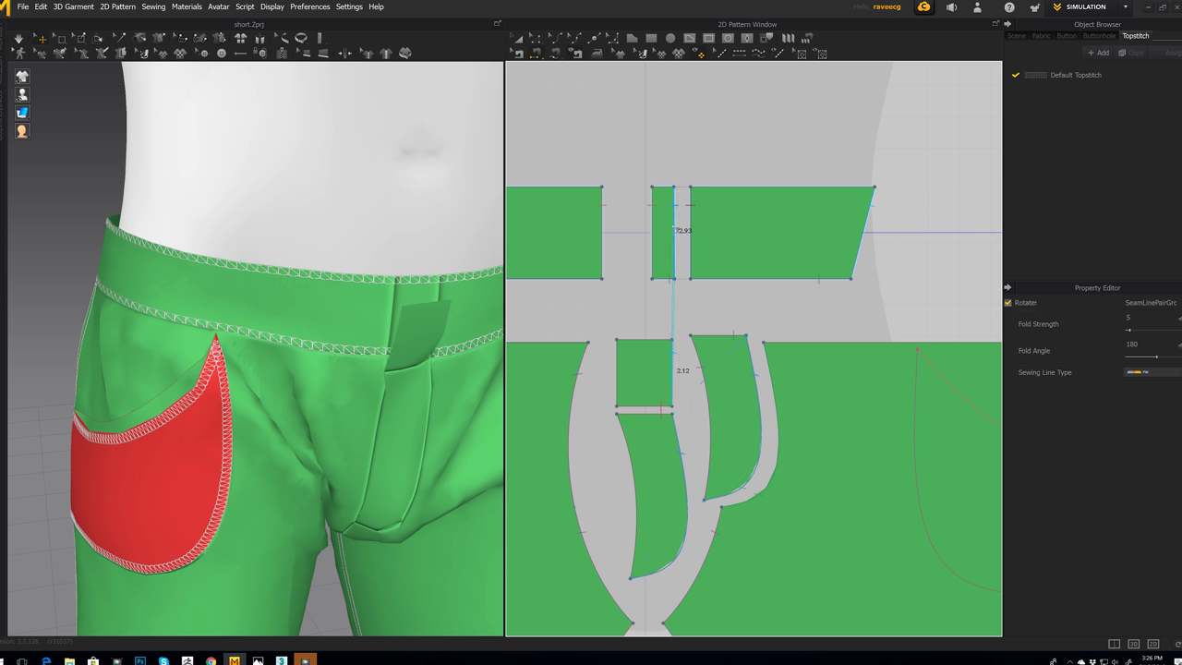
pyautogui.moveTo(429, 310); pyautogui.dragTo(421, 448, button='right')
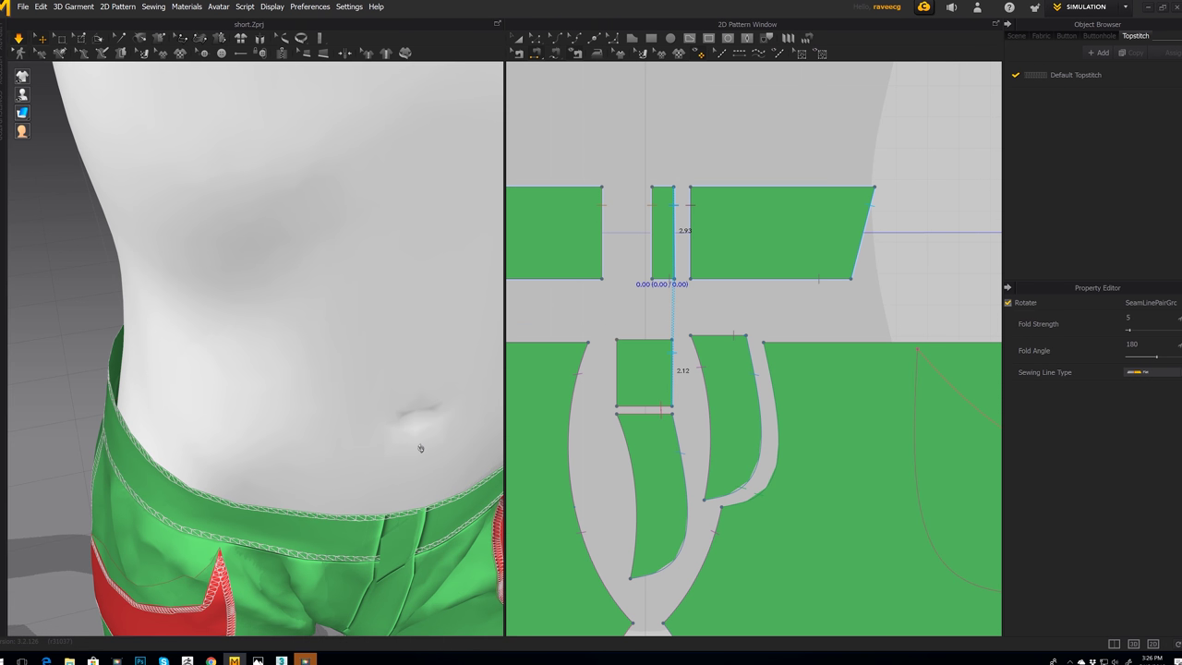
pyautogui.moveTo(422, 448); pyautogui.dragTo(401, 417, button='right')
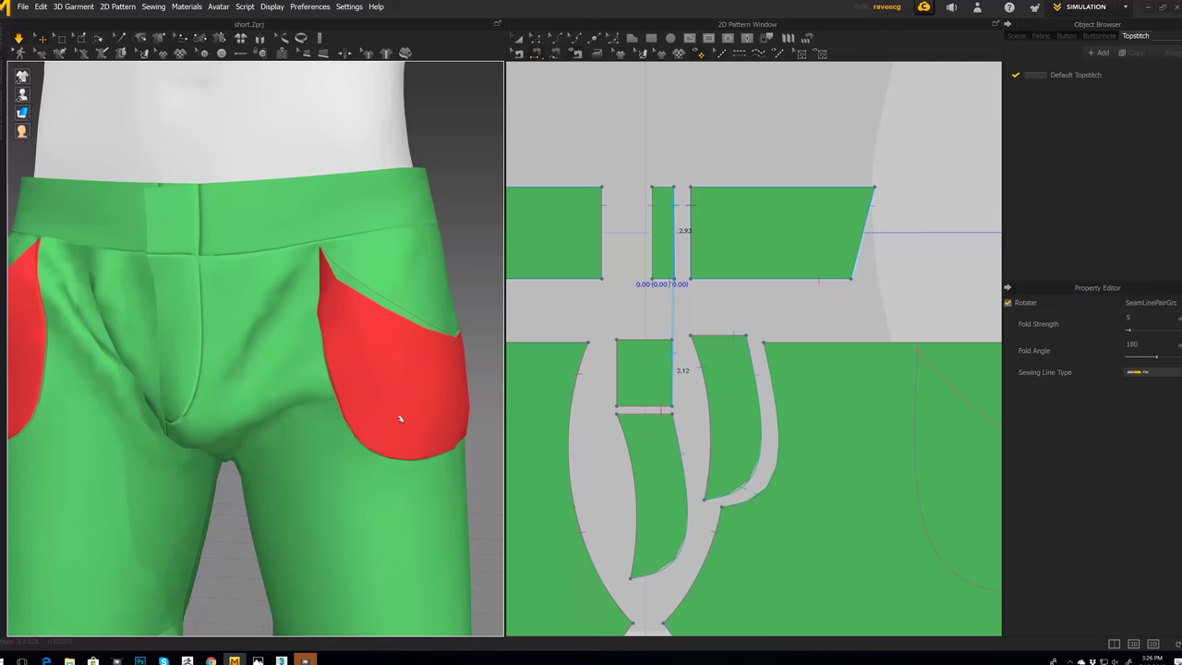
pyautogui.scroll(1, 401, 420)
pyautogui.scroll(-2, 400, 422)
pyautogui.scroll(-5, 400, 422)
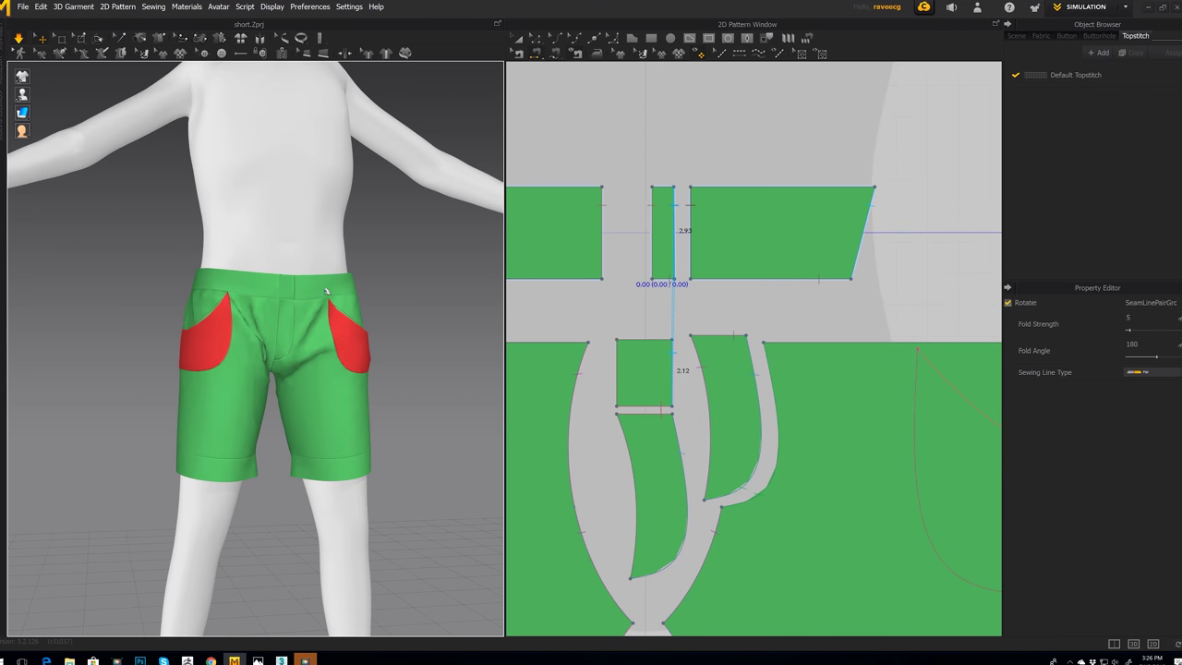
pyautogui.moveTo(412, 320); pyautogui.dragTo(403, 323, button='right')
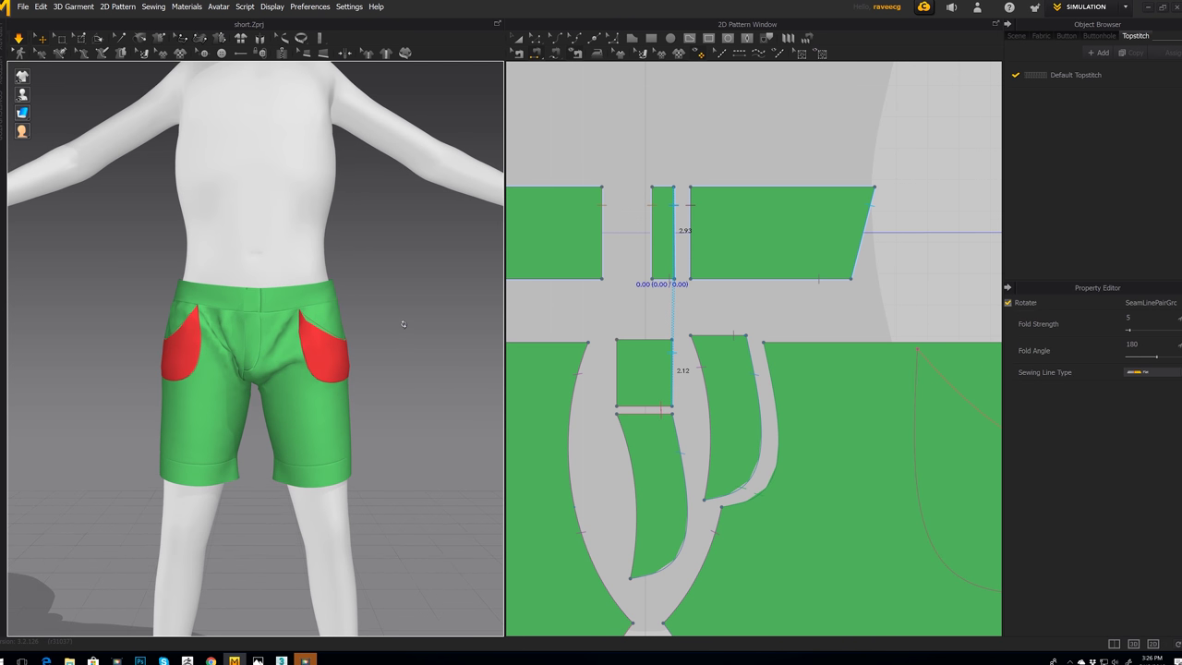
pyautogui.moveTo(331, 335); pyautogui.dragTo(401, 368, button='right')
pyautogui.press('space')
# Step: Topstitch the outer curved edge of the fly piece and both long edges of the copied fly piece
pyautogui.moveTo(401, 367); pyautogui.dragTo(416, 432, button='middle')
pyautogui.scroll(4, 275, 356)
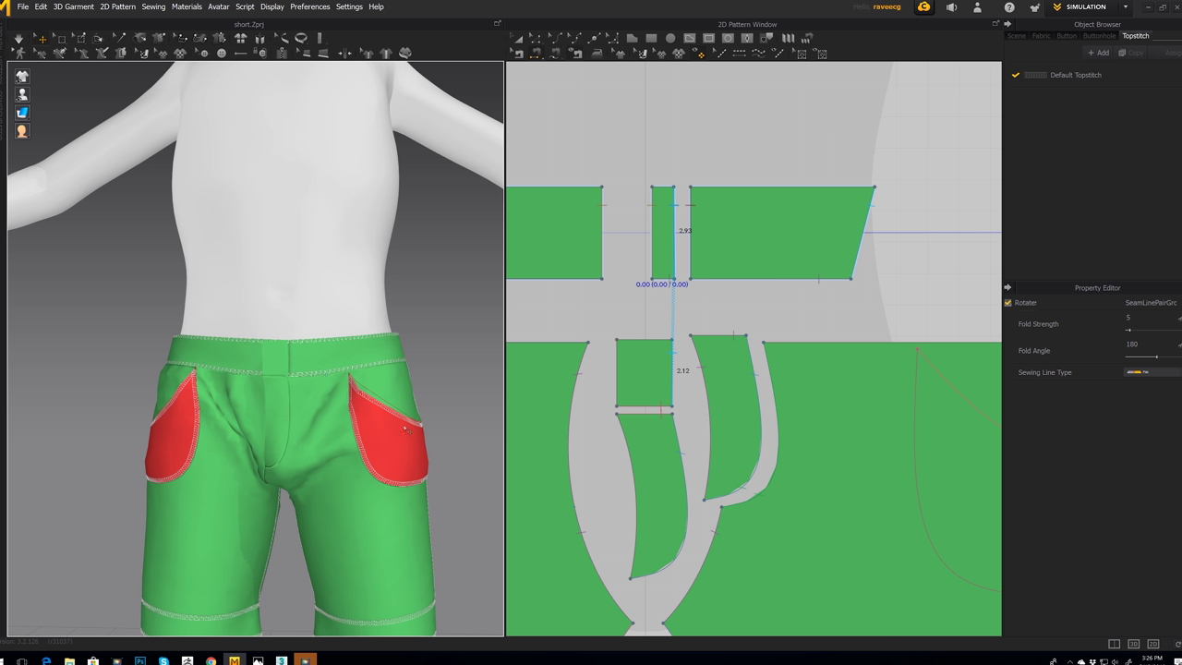
pyautogui.scroll(-3, 414, 346)
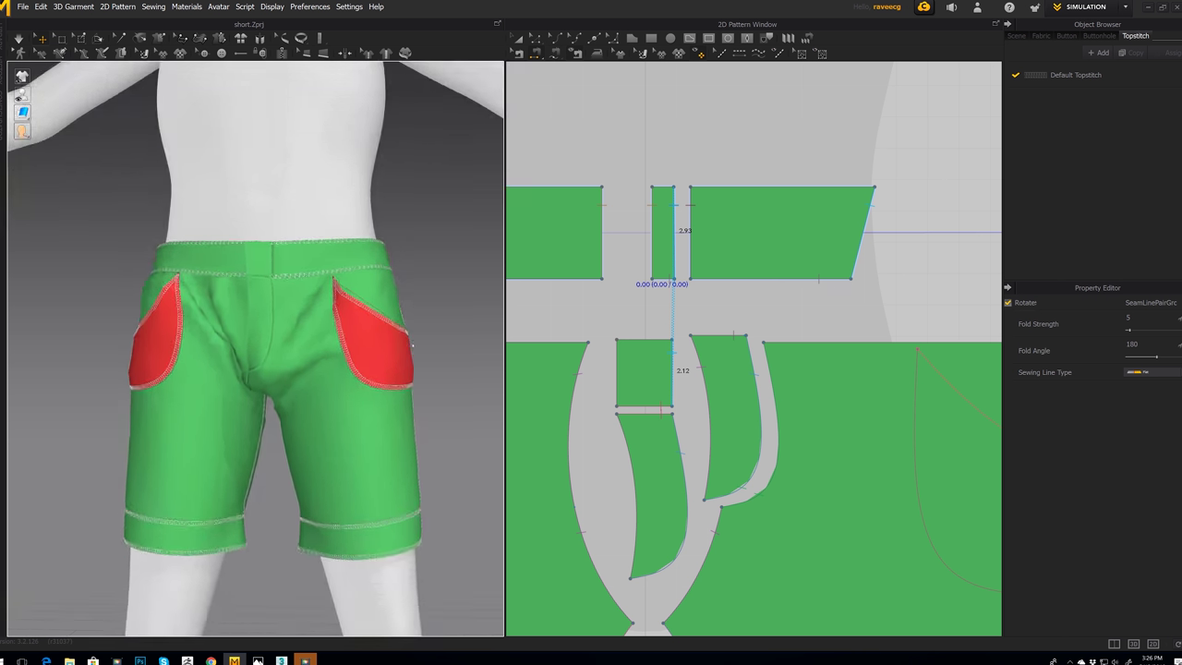
pyautogui.click(736, 54)
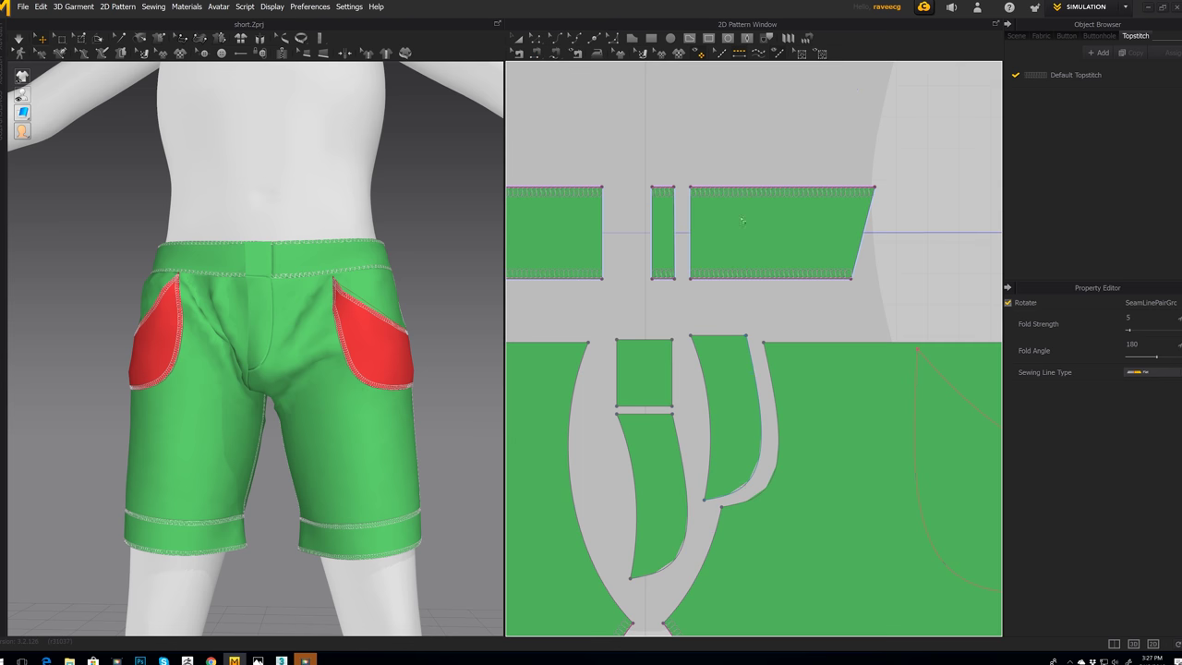
pyautogui.click(763, 407)
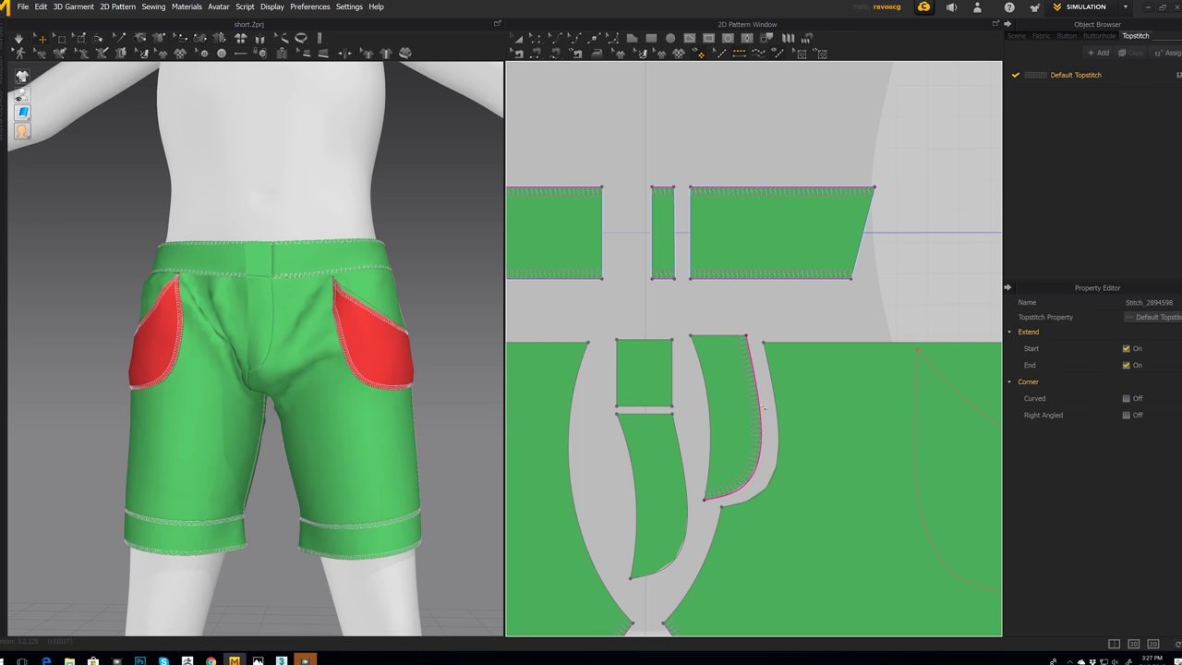
pyautogui.scroll(8, 277, 314)
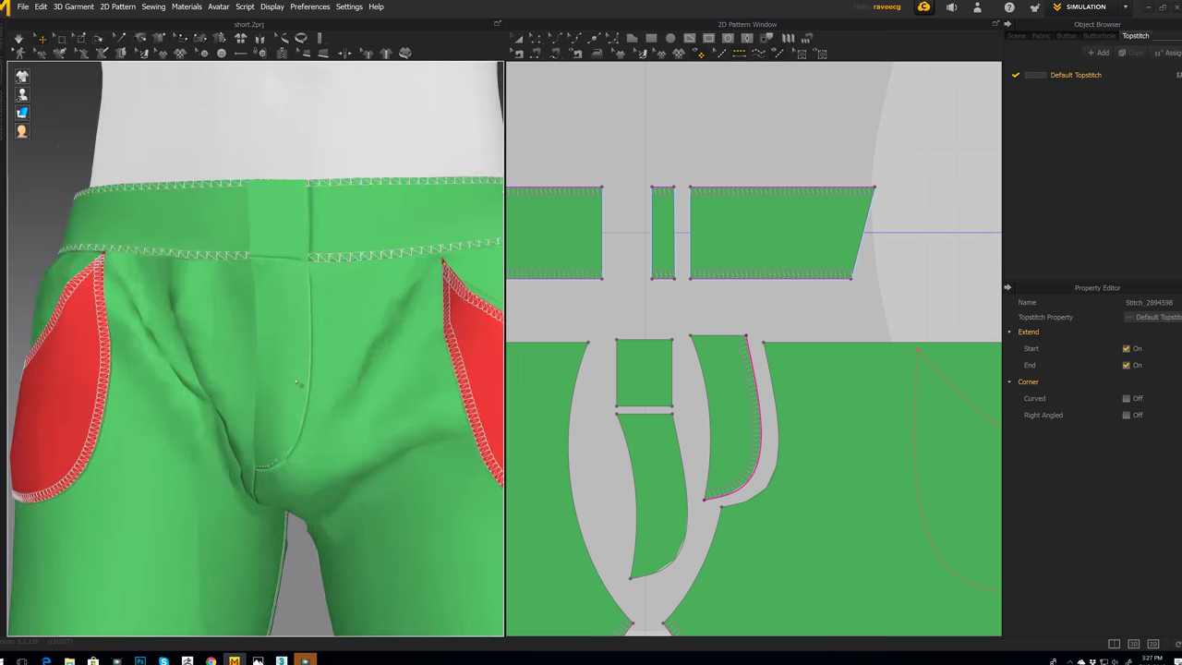
pyautogui.moveTo(344, 521); pyautogui.dragTo(285, 438, button='middle')
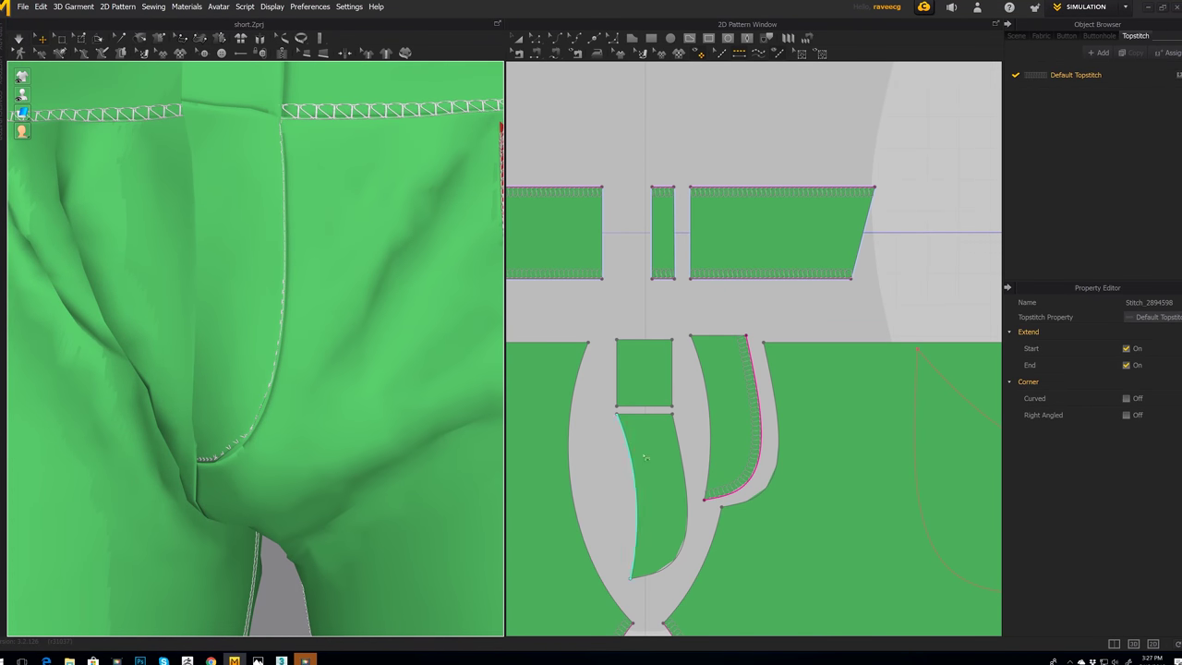
pyautogui.click(685, 466)
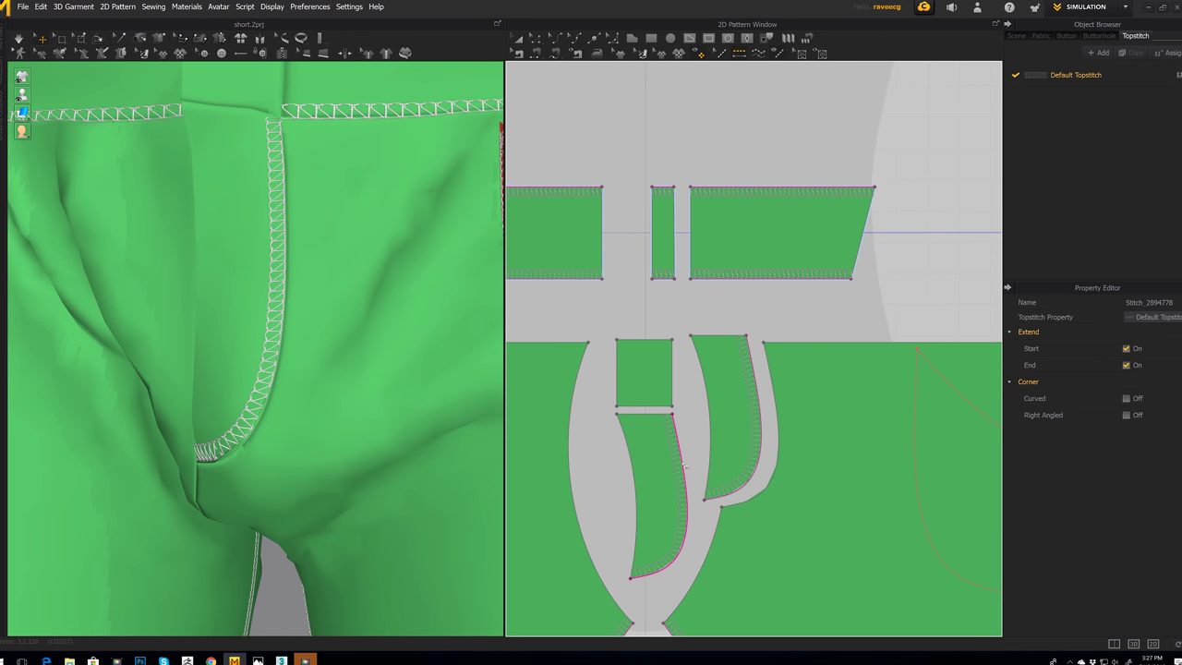
pyautogui.click(630, 457)
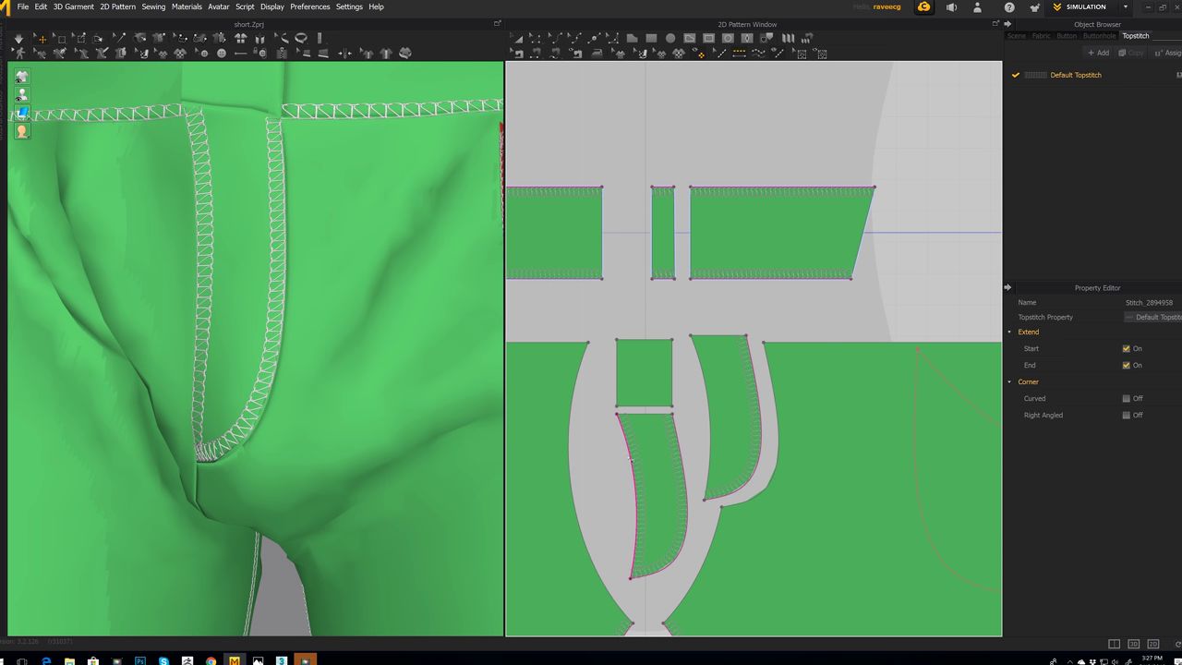
# Step: Topstitch all four edges of the small rectangular waistband extension above the copied fly piece
pyautogui.click(671, 377)
pyautogui.click(617, 372)
pyautogui.moveTo(480, 262); pyautogui.dragTo(434, 370, button='middle')
pyautogui.scroll(-2, 434, 369)
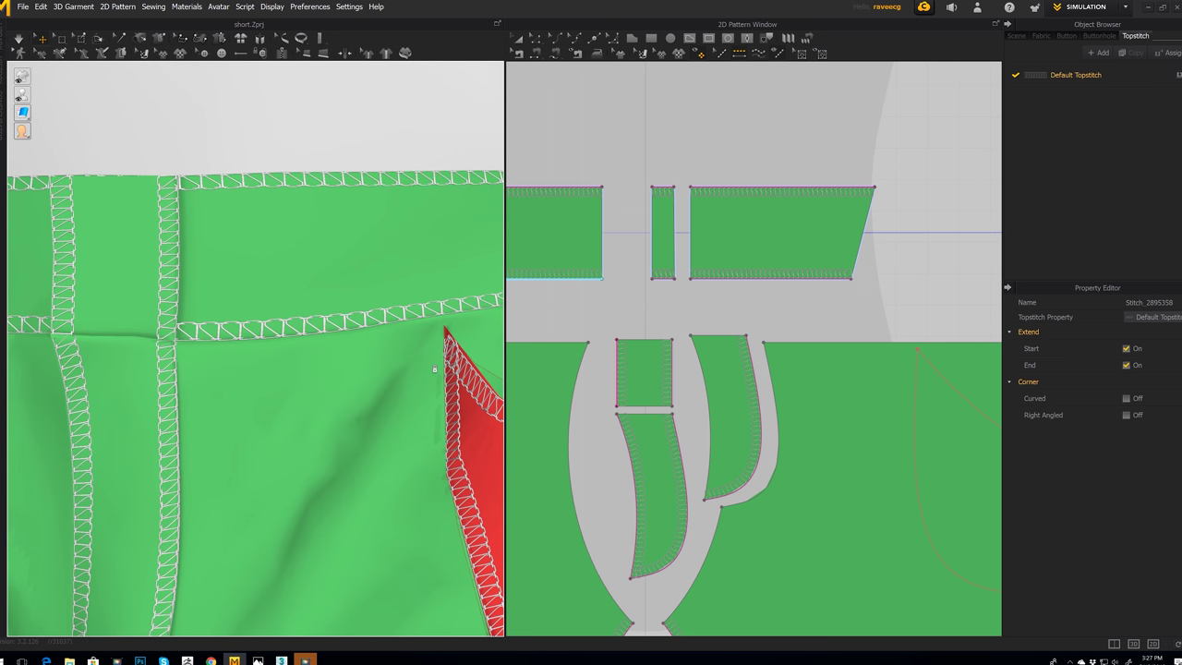
pyautogui.scroll(3, 434, 369)
pyautogui.moveTo(361, 373); pyautogui.dragTo(395, 333, button='middle')
pyautogui.click(639, 345)
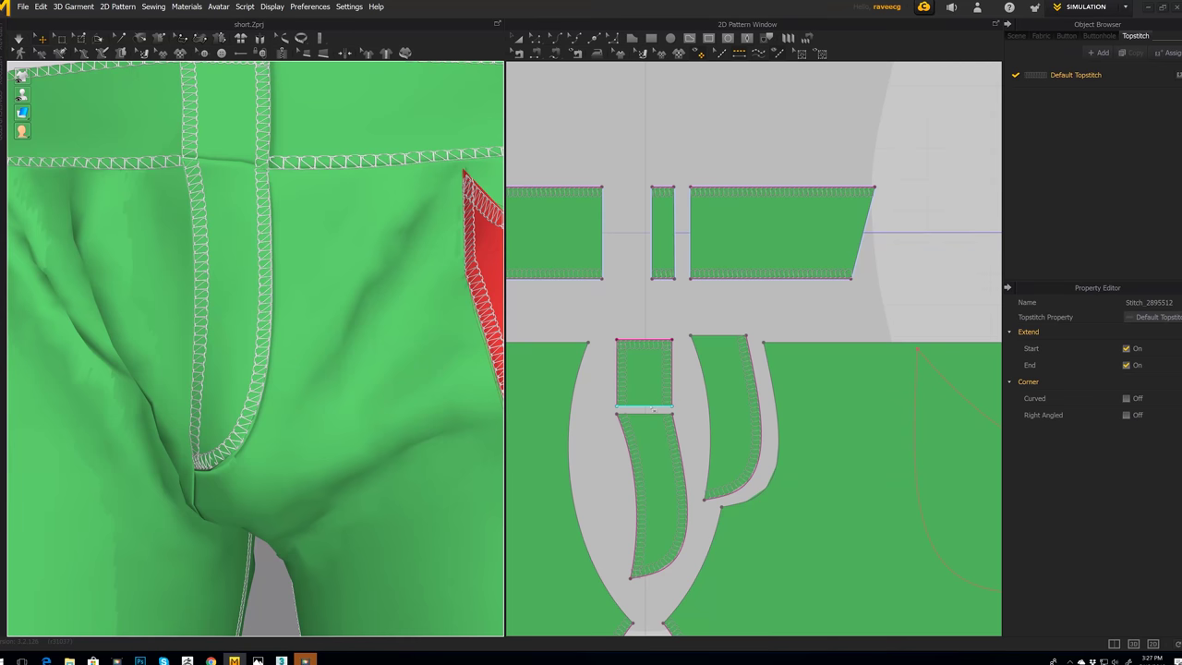
pyautogui.click(651, 408)
pyautogui.moveTo(411, 336); pyautogui.dragTo(396, 375, button='middle')
pyautogui.scroll(-4, 396, 375)
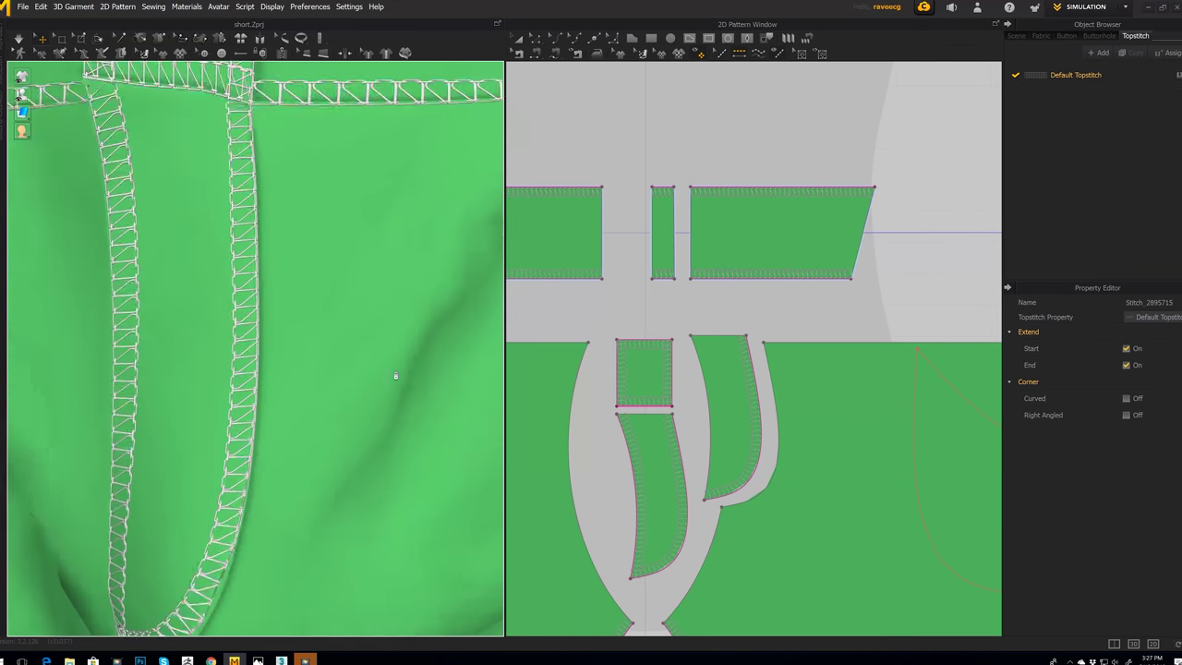
# Step: Topstitch the front panel's crotch curve below the fly and one back panel's crotch curve, and simulate the garment
pyautogui.scroll(7, 395, 376)
pyautogui.moveTo(394, 376); pyautogui.dragTo(444, 406, button='right')
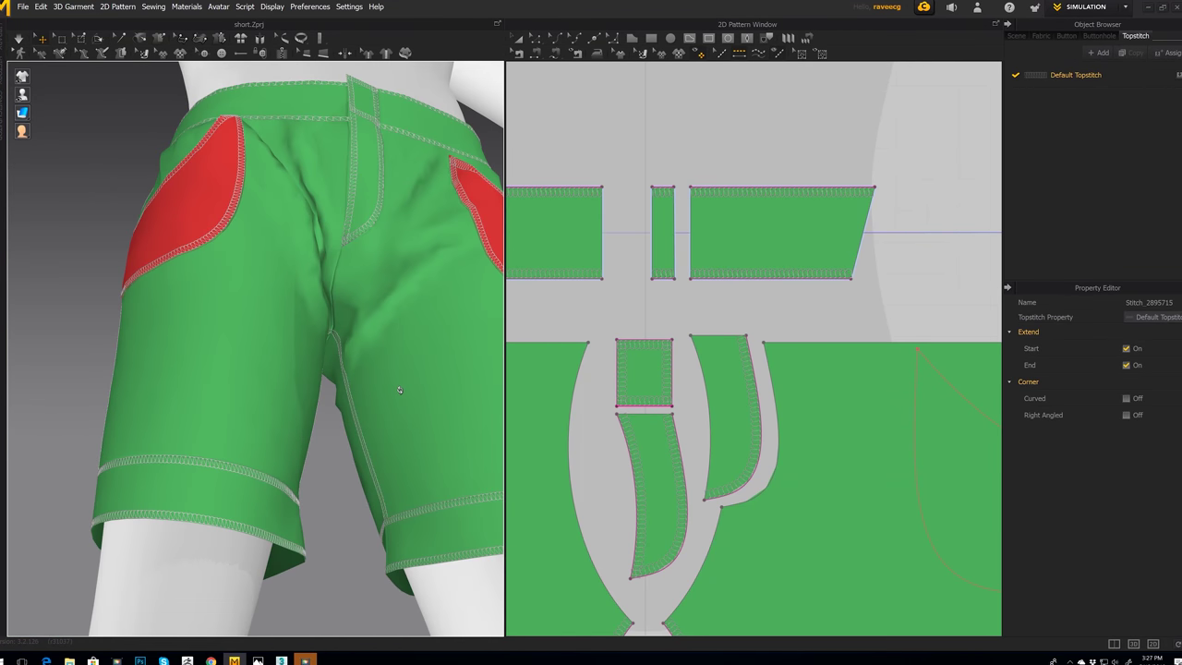
pyautogui.click(716, 549)
pyautogui.moveTo(426, 401); pyautogui.dragTo(429, 362, button='right')
pyautogui.moveTo(748, 504); pyautogui.dragTo(818, 341, button='middle')
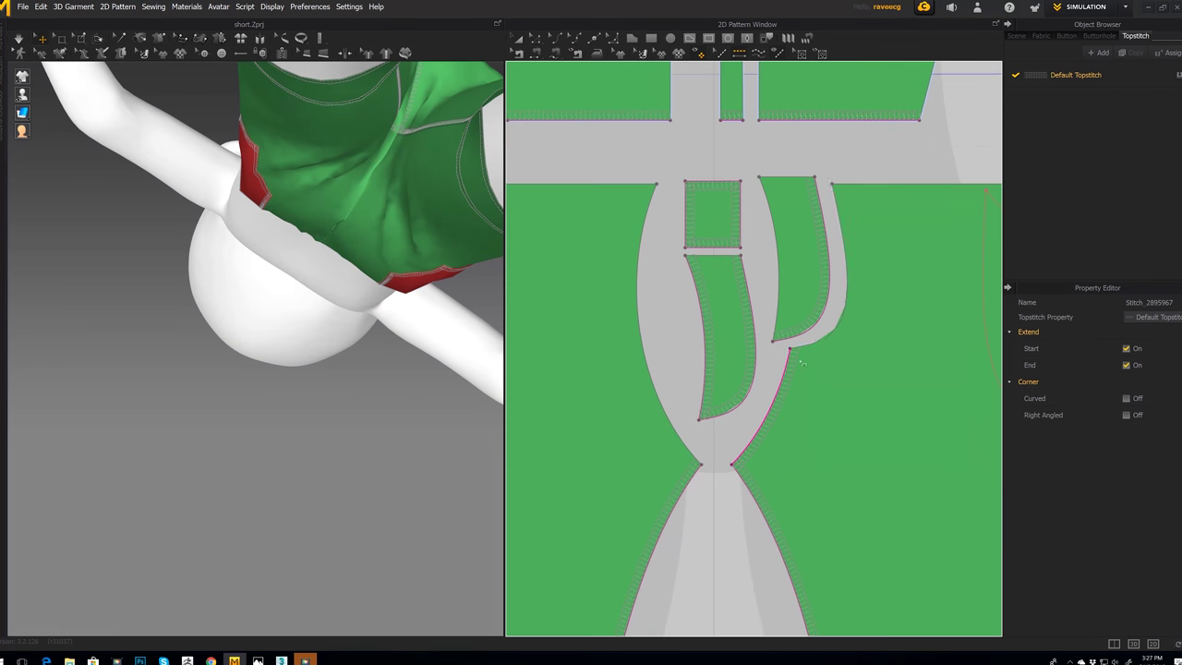
pyautogui.scroll(2, 815, 332)
pyautogui.scroll(-5, 791, 403)
pyautogui.moveTo(792, 403); pyautogui.dragTo(585, 409, button='middle')
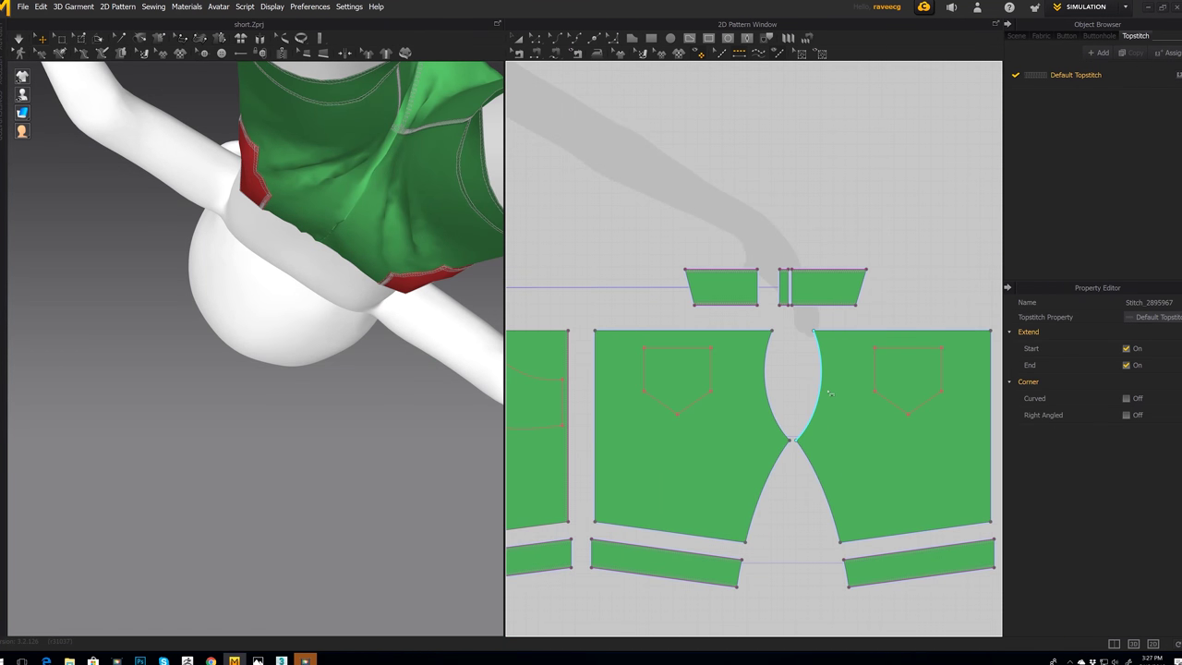
pyautogui.click(826, 396)
pyautogui.moveTo(388, 305); pyautogui.dragTo(379, 371, button='right')
pyautogui.scroll(-4, 295, 373)
pyautogui.press('space')
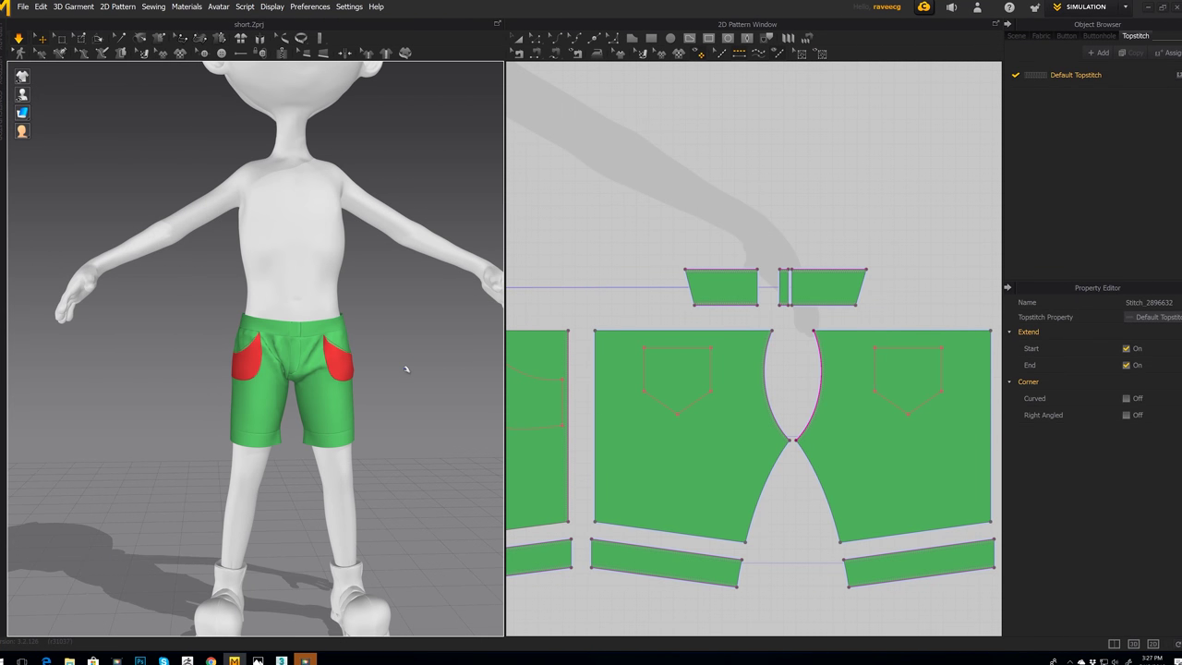
# Step: Set the particle distance of all pattern pieces to 6 mm and simulate the garment
pyautogui.scroll(-3, 723, 298)
pyautogui.scroll(8, 630, 373)
pyautogui.scroll(-10, 630, 375)
pyautogui.scroll(-3, 629, 378)
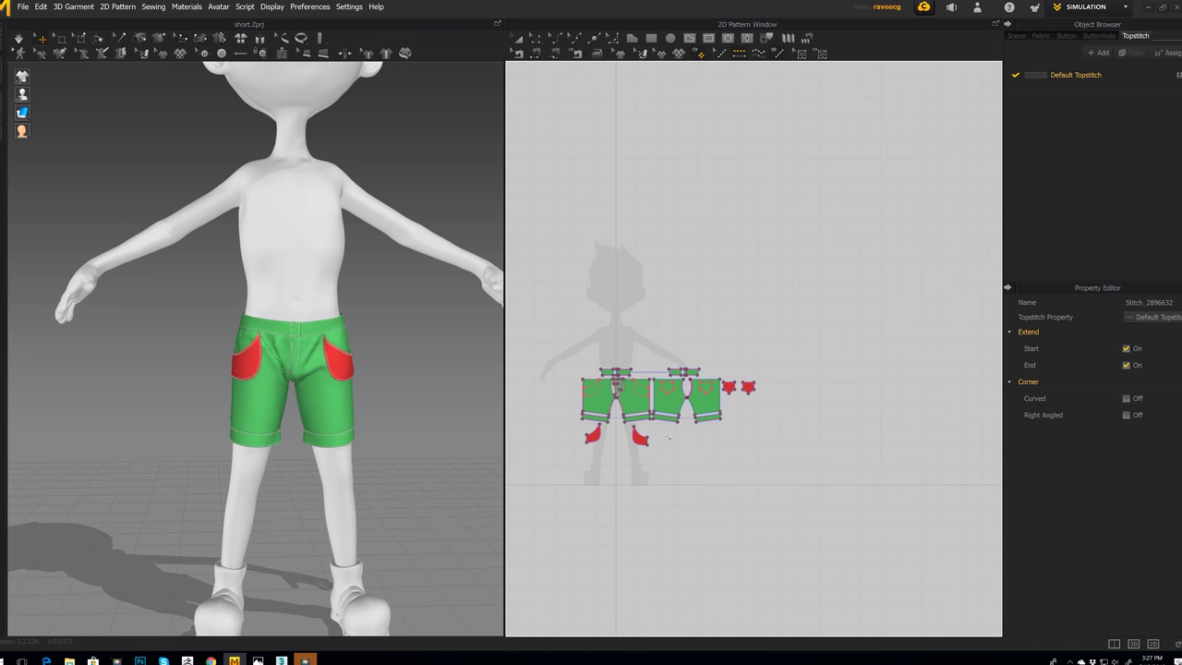
pyautogui.hotkey('ctrl', 'a')
pyautogui.click(518, 39)
pyautogui.hotkey('ctrl', 'a')
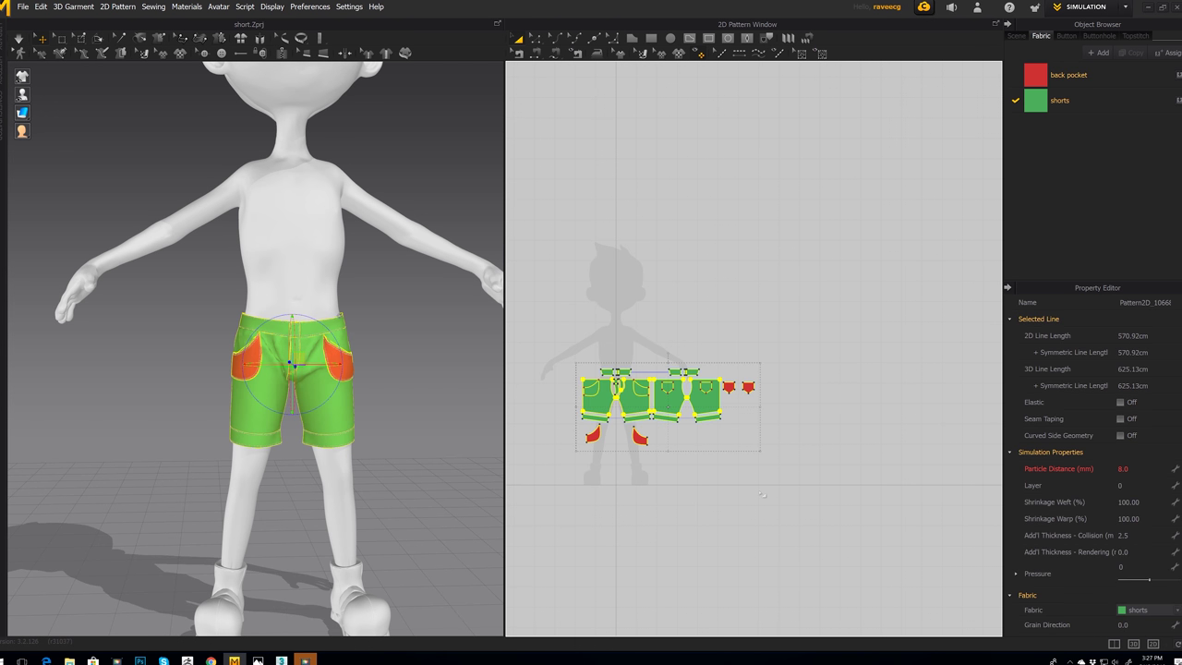
pyautogui.click(1133, 469)
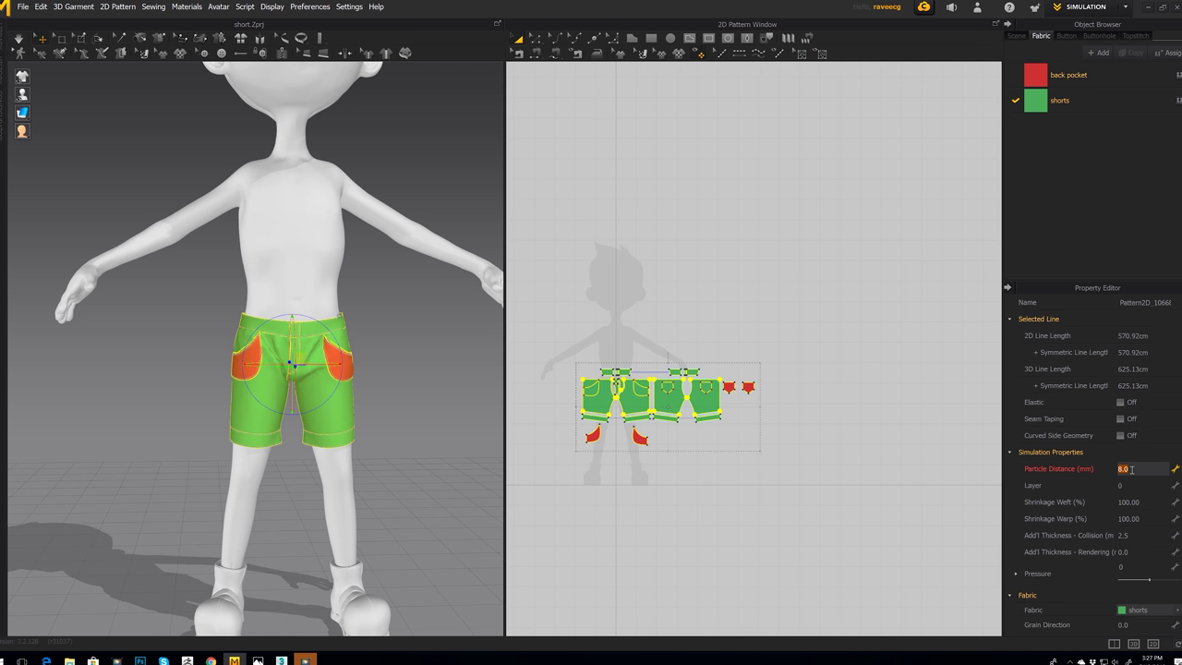
pyautogui.write('6')
pyautogui.press('Return')
pyautogui.click(459, 482)
pyautogui.press('space')
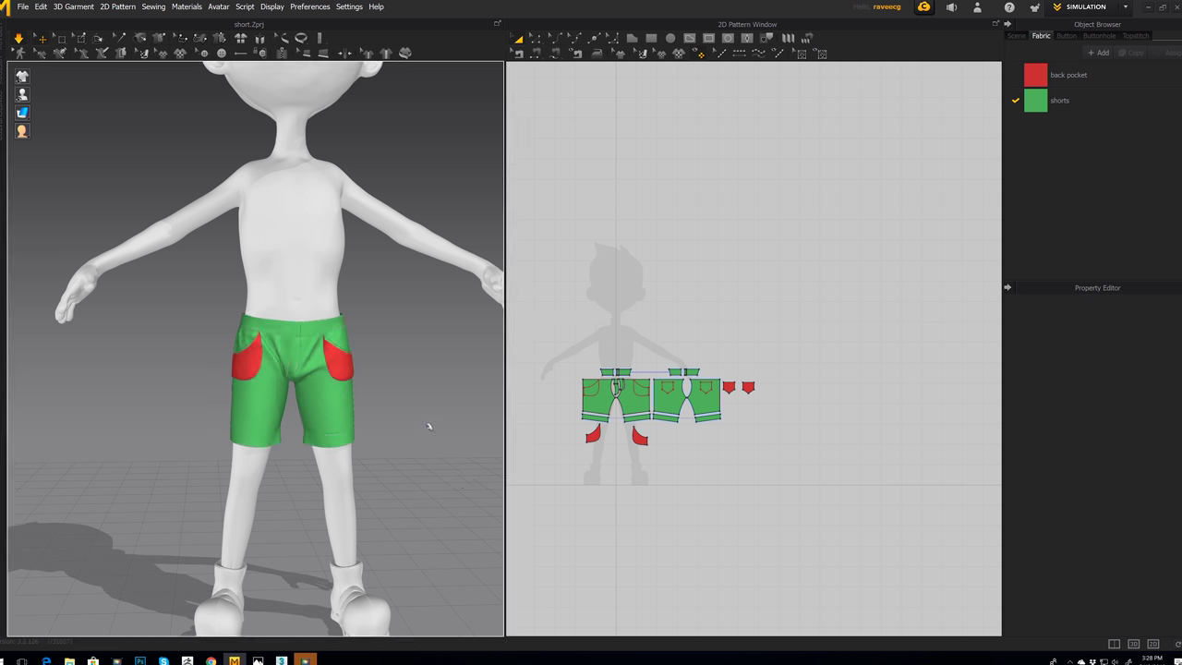
# Step: Pull both front leg panels upward on the avatar during simulation to adjust the drape of the shorts
pyautogui.moveTo(409, 426); pyautogui.dragTo(344, 418, button='right')
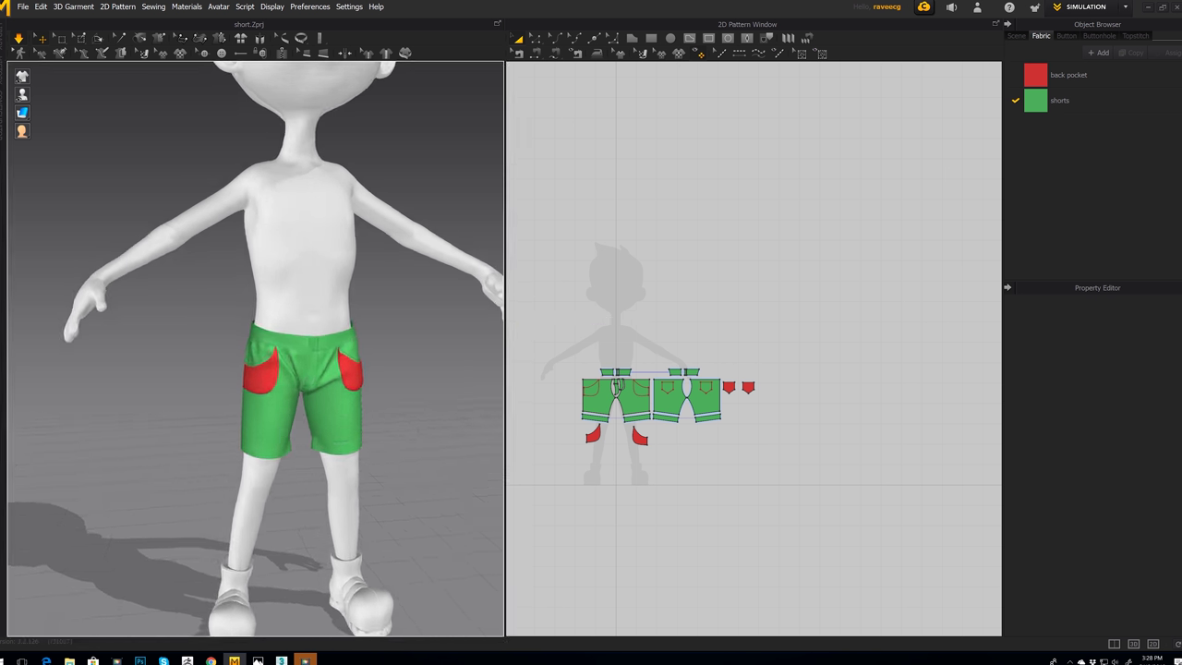
pyautogui.click(275, 426)
pyautogui.moveTo(243, 439); pyautogui.dragTo(251, 389)
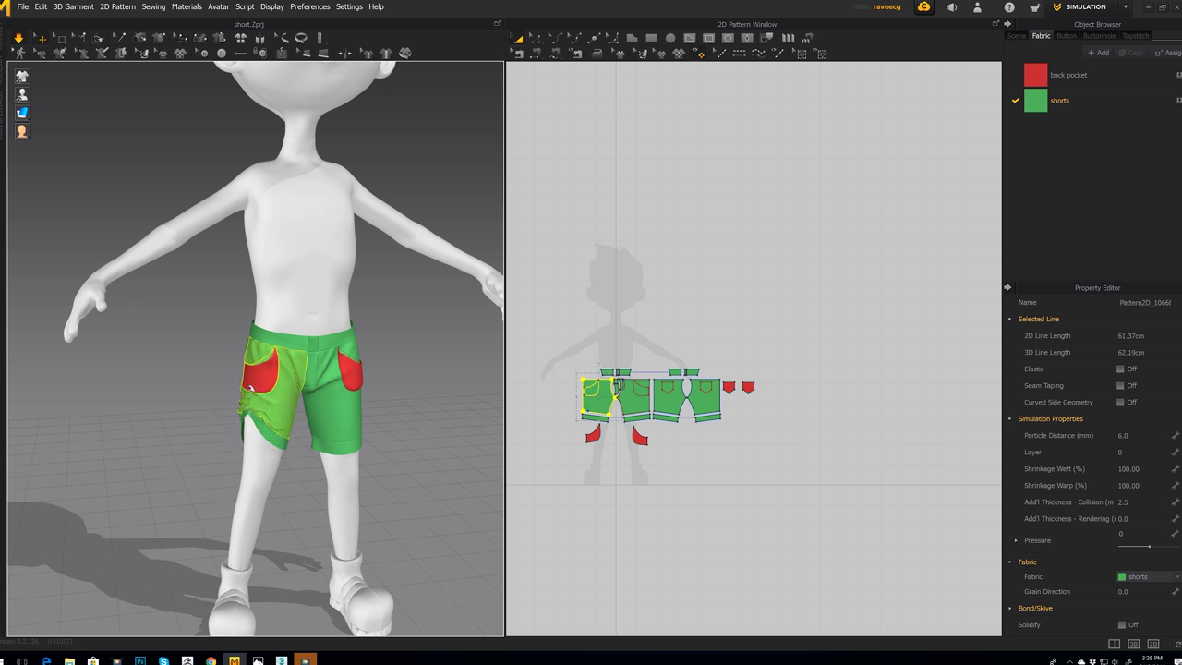
pyautogui.moveTo(288, 424); pyautogui.dragTo(385, 439, button='right')
pyautogui.scroll(-2, 374, 435)
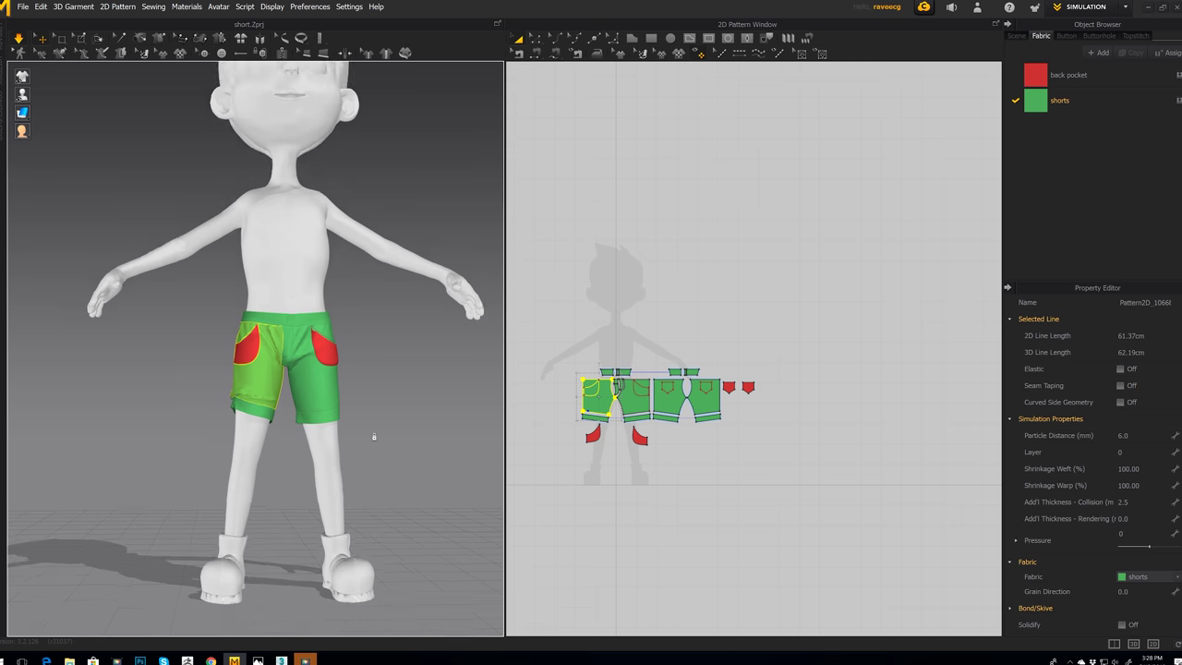
pyautogui.scroll(3, 374, 437)
pyautogui.moveTo(370, 443); pyautogui.dragTo(390, 359)
# Step: Adjust the drape of the front pockets, the wearer's left front panel and the opposite leg cuff during simulation
pyautogui.moveTo(431, 393); pyautogui.dragTo(407, 396, button='right')
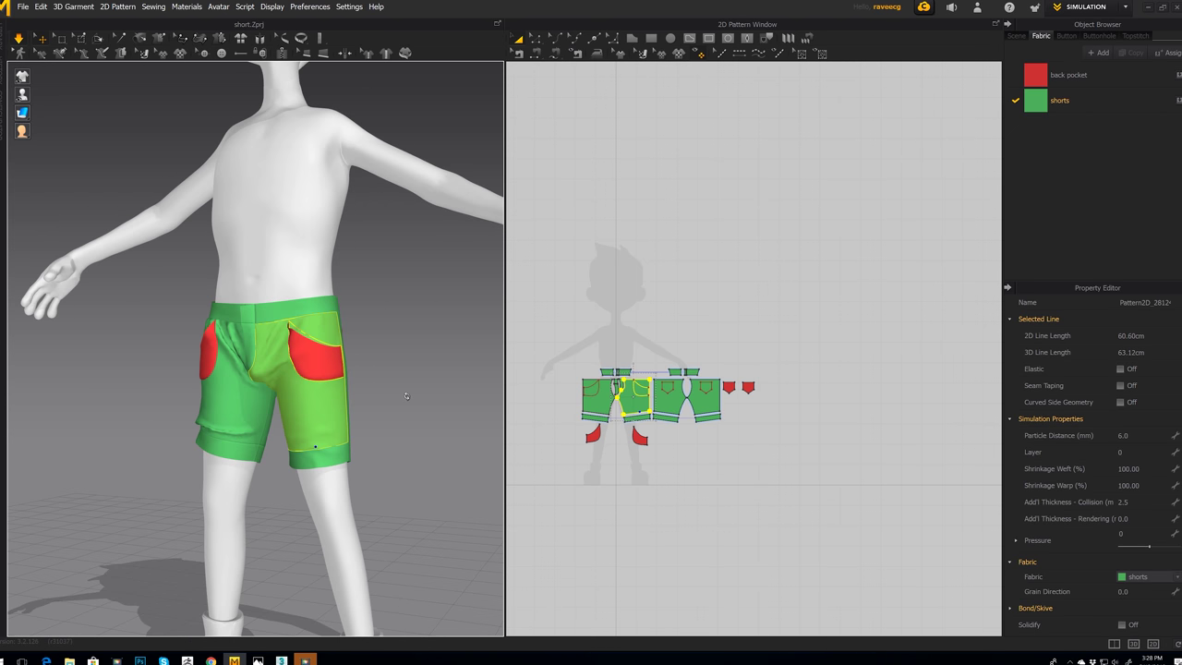
pyautogui.moveTo(318, 362); pyautogui.dragTo(298, 334)
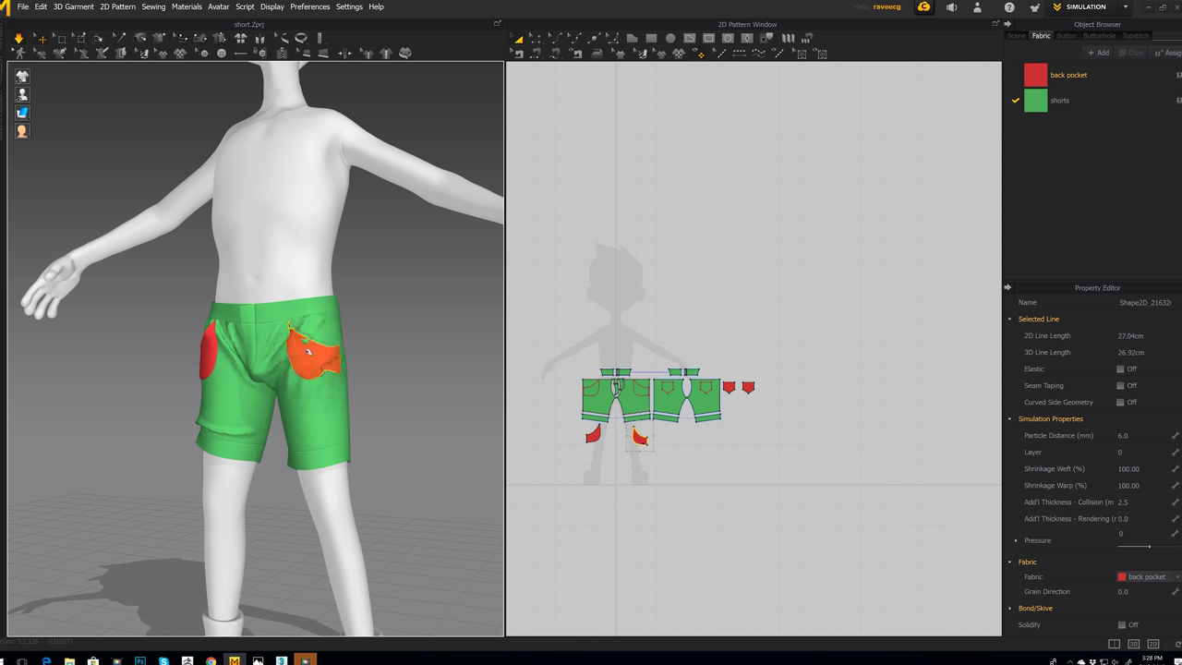
pyautogui.moveTo(334, 399); pyautogui.dragTo(306, 287)
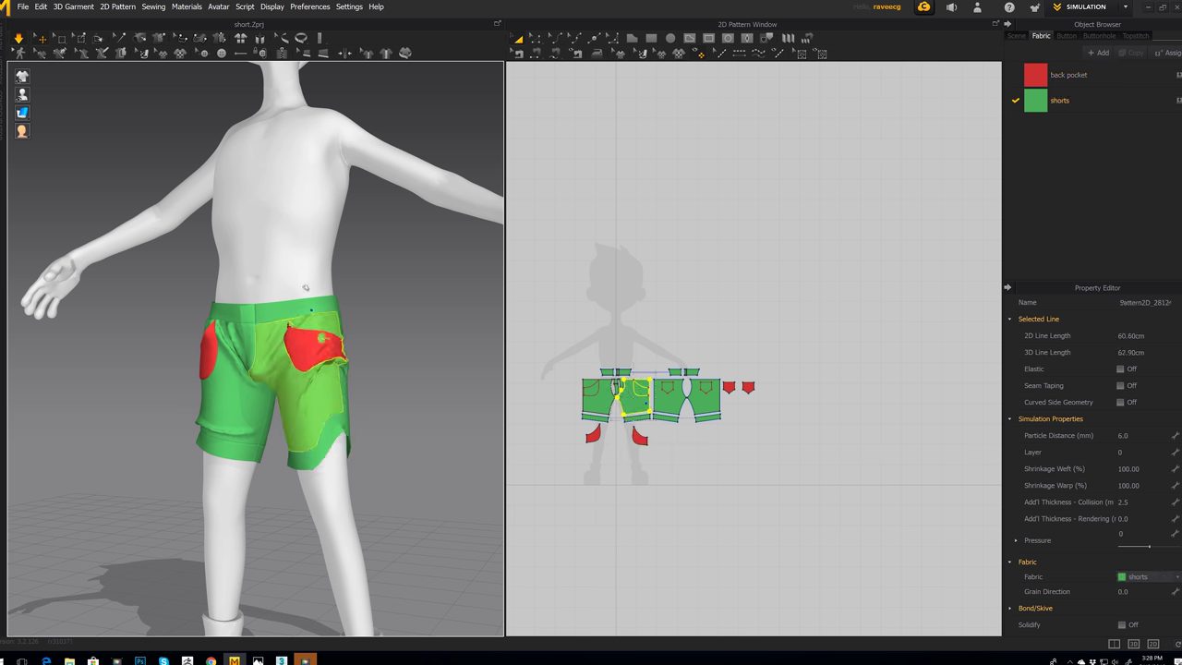
pyautogui.moveTo(355, 436); pyautogui.dragTo(433, 443, button='right')
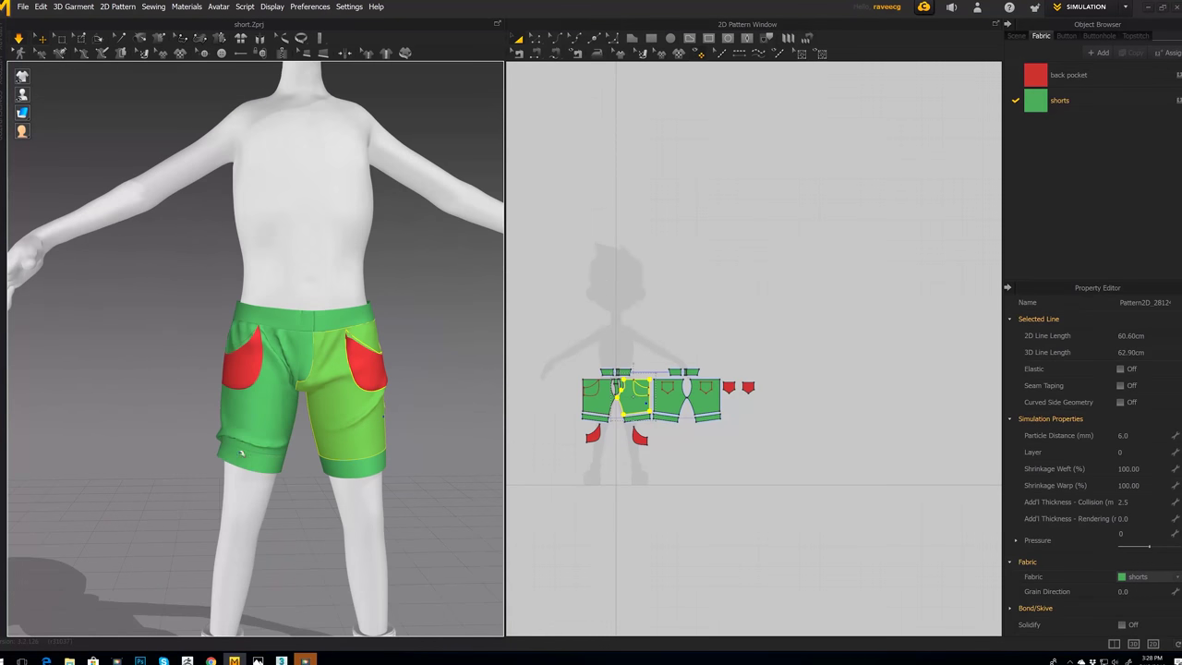
pyautogui.click(242, 455)
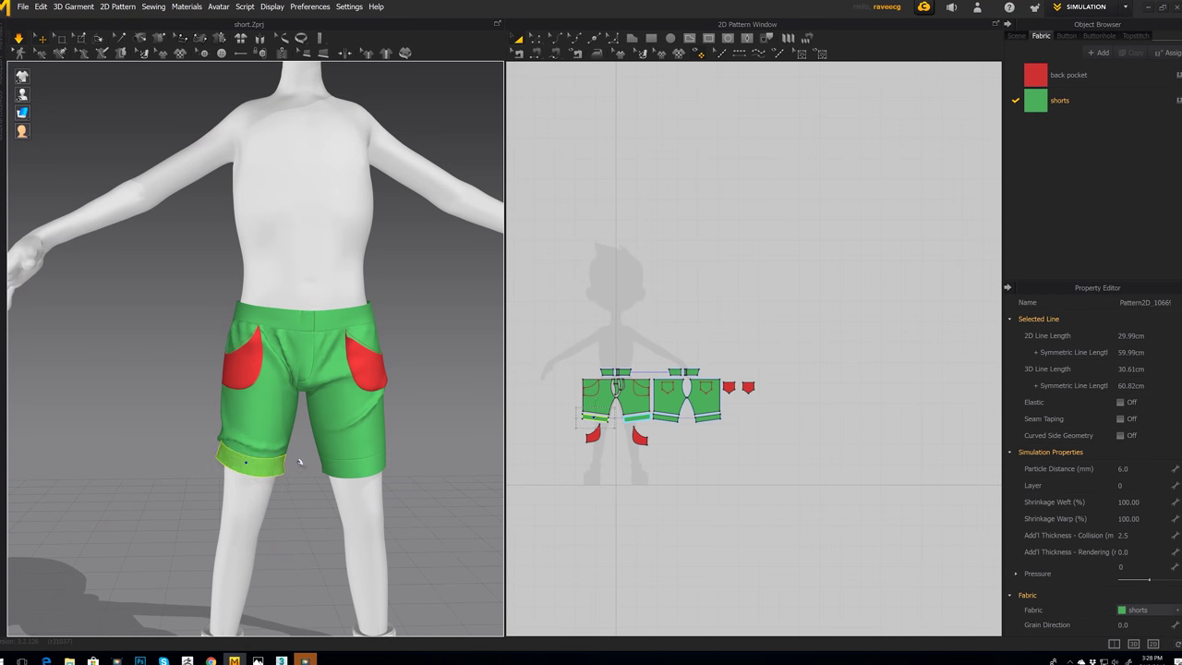
pyautogui.moveTo(244, 468); pyautogui.dragTo(165, 482, button='right')
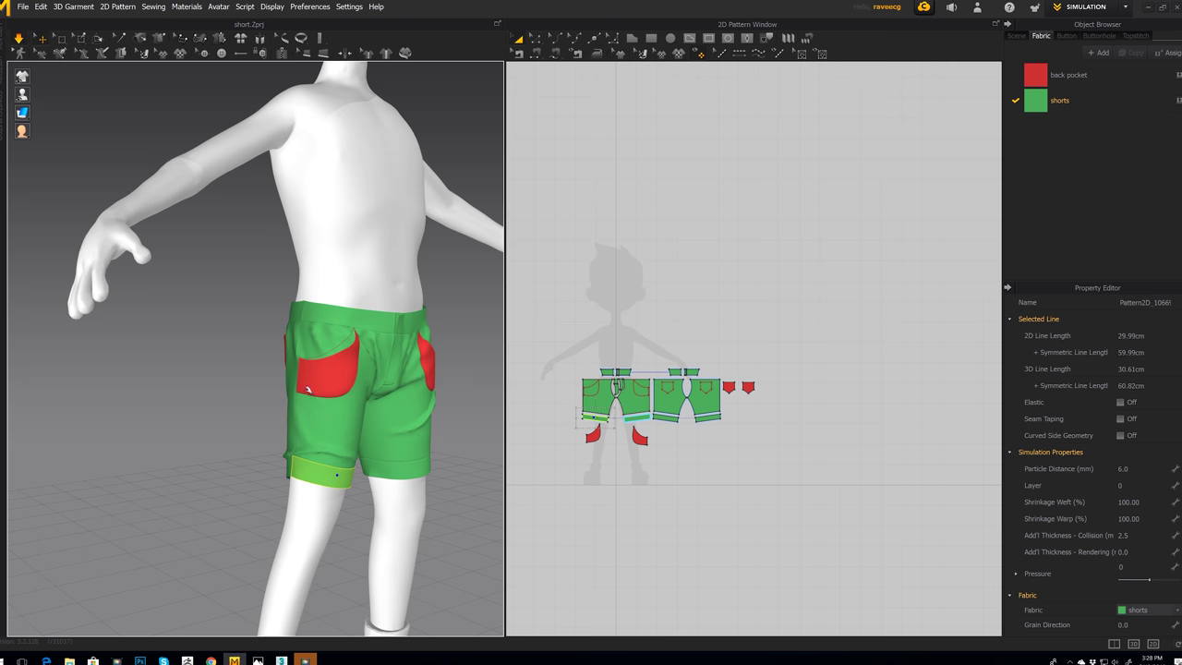
pyautogui.click(309, 390)
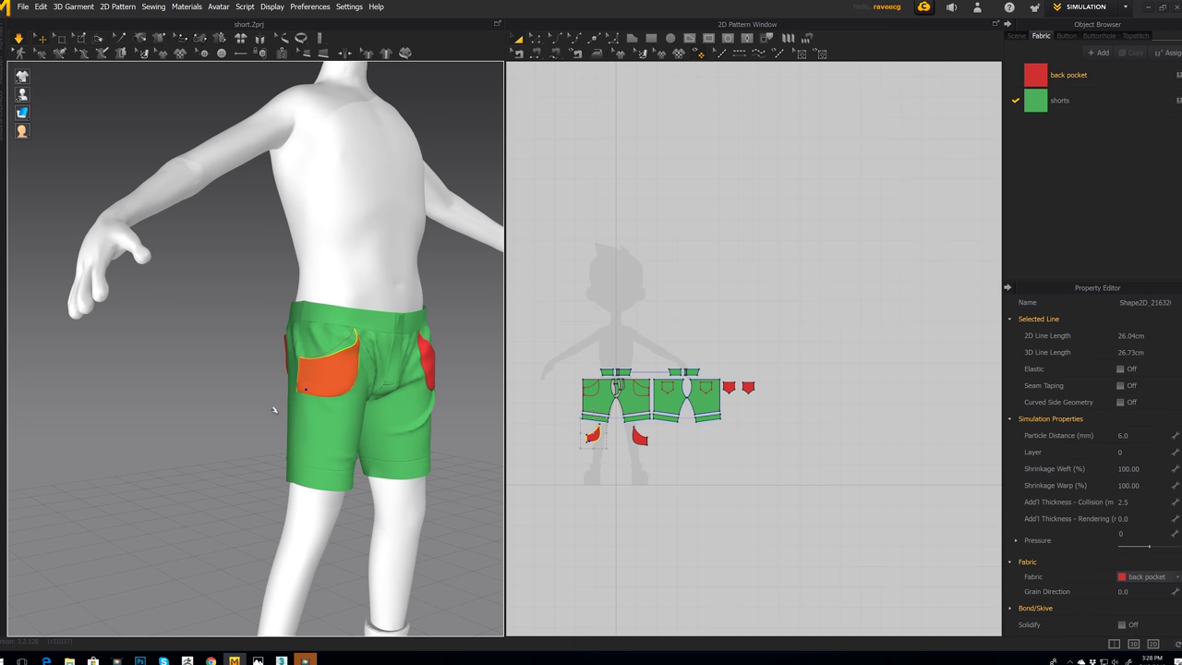
# Step: Try to move the wearer's right front leg panel with simulation stopped, undo the move and simulate again
pyautogui.press('space')
pyautogui.moveTo(275, 410); pyautogui.dragTo(353, 414, button='right')
pyautogui.moveTo(258, 424); pyautogui.dragTo(317, 334)
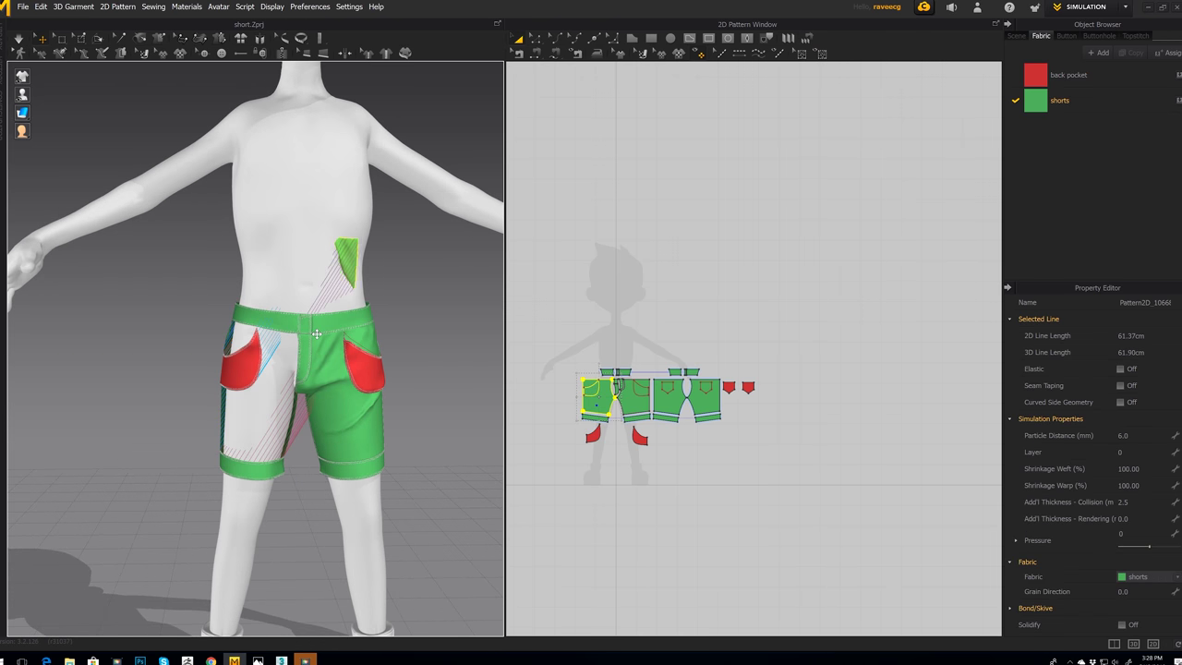
pyautogui.hotkey('ctrl', 'z')
pyautogui.press('space')
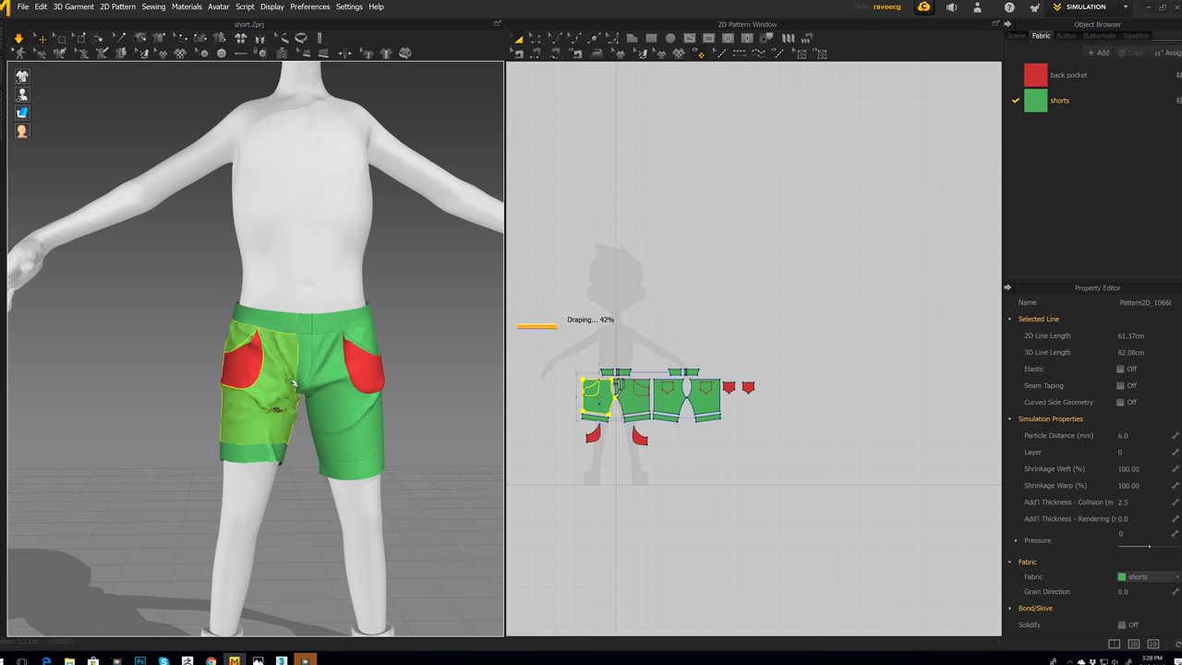
# Step: Try to move a back leg panel on the avatar with simulation stopped, and undo the move
pyautogui.moveTo(294, 383); pyautogui.dragTo(441, 459, button='right')
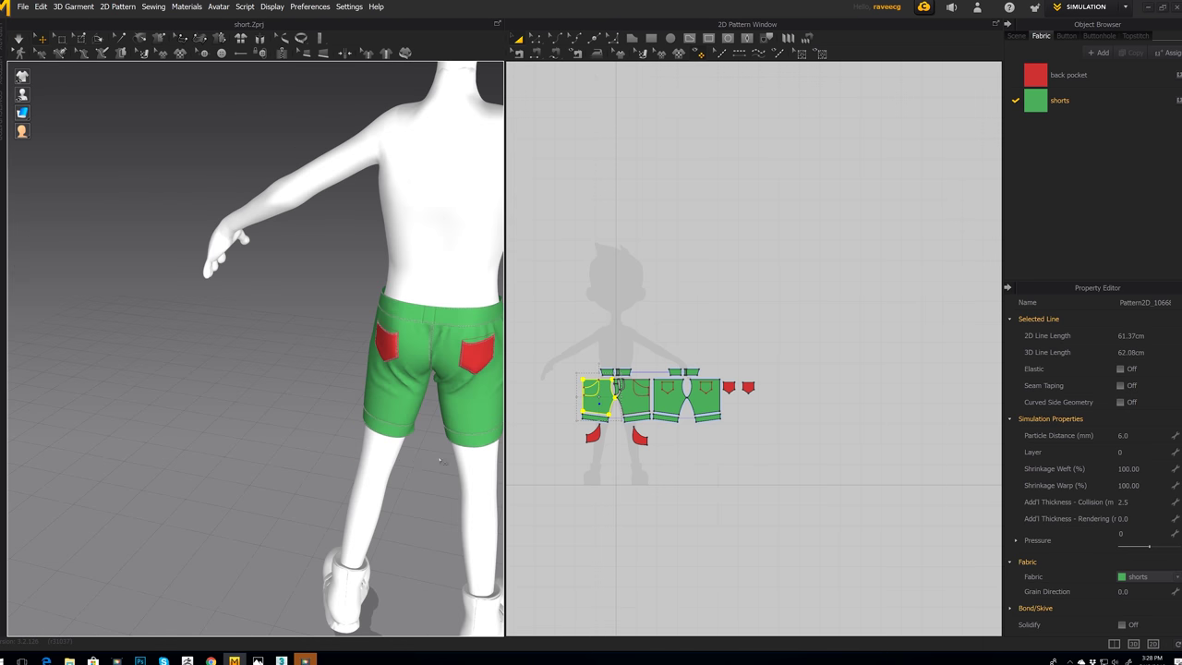
pyautogui.moveTo(454, 399); pyautogui.dragTo(389, 405, button='middle')
pyautogui.click(389, 404)
pyautogui.press('z')
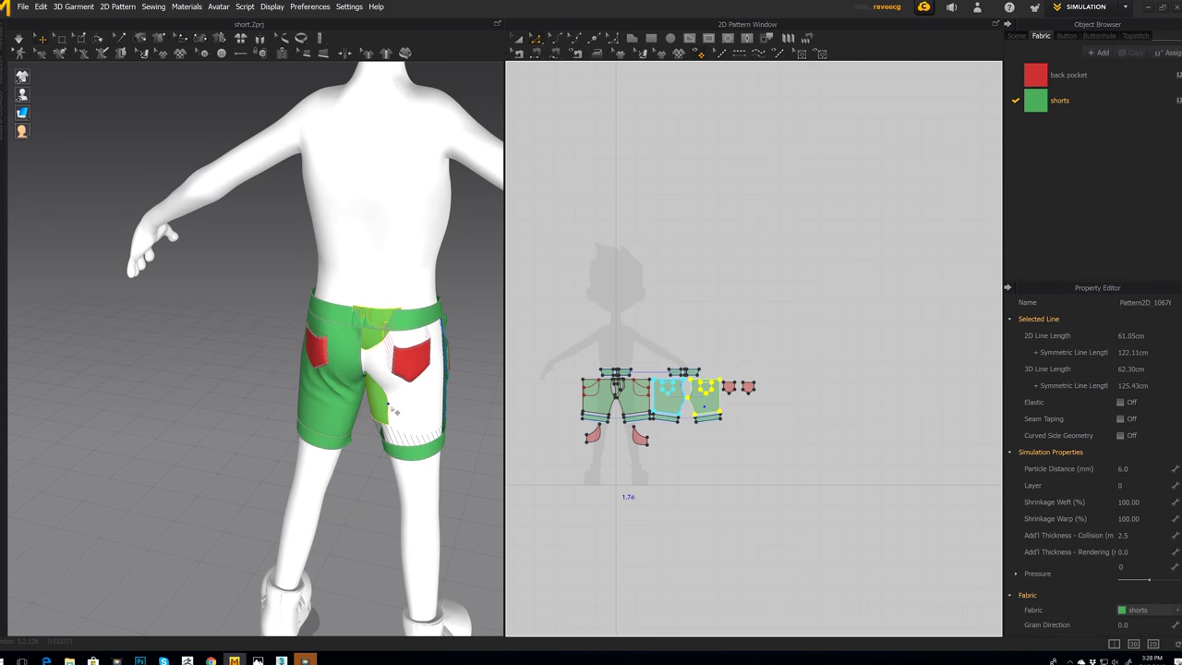
pyautogui.hotkey('ctrl', 'z')
# Step: Simulate the garment to settle the back panel and check the finished shorts on the avatar from the front
pyautogui.press('space')
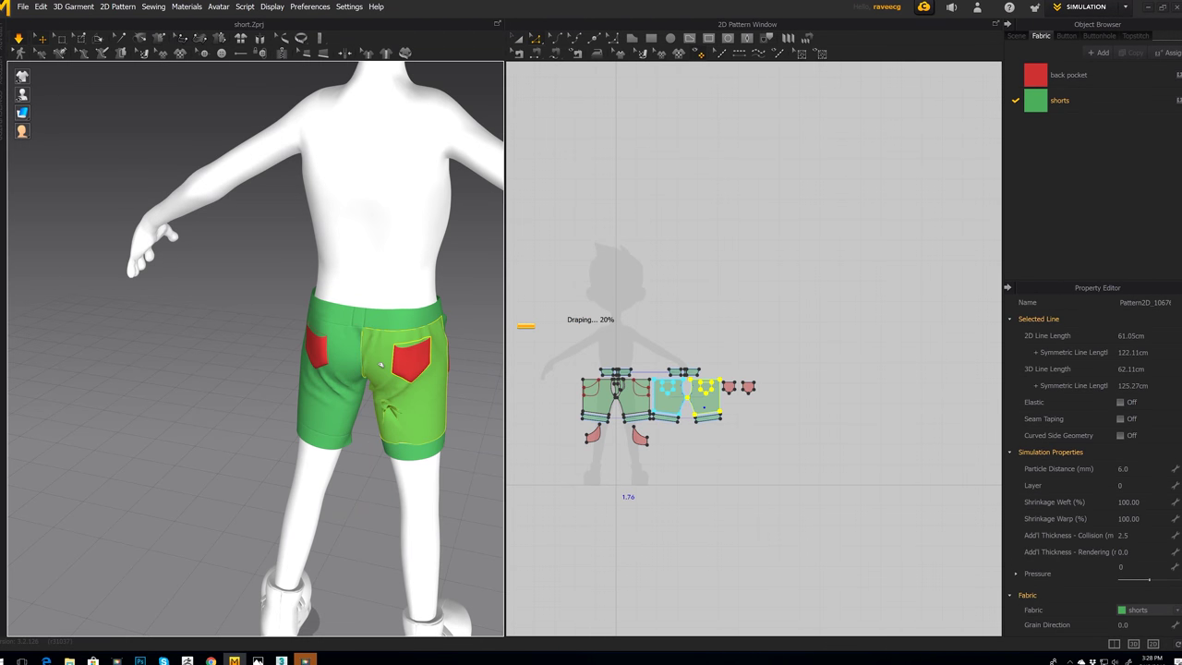
pyautogui.moveTo(380, 365); pyautogui.dragTo(248, 485, button='right')
pyautogui.scroll(-5, 369, 446)
pyautogui.moveTo(398, 448)
pyautogui.mouseDown(button='right')
pyautogui.moveTo(363, 445)
pyautogui.moveTo(409, 454)
pyautogui.mouseUp(button='right')
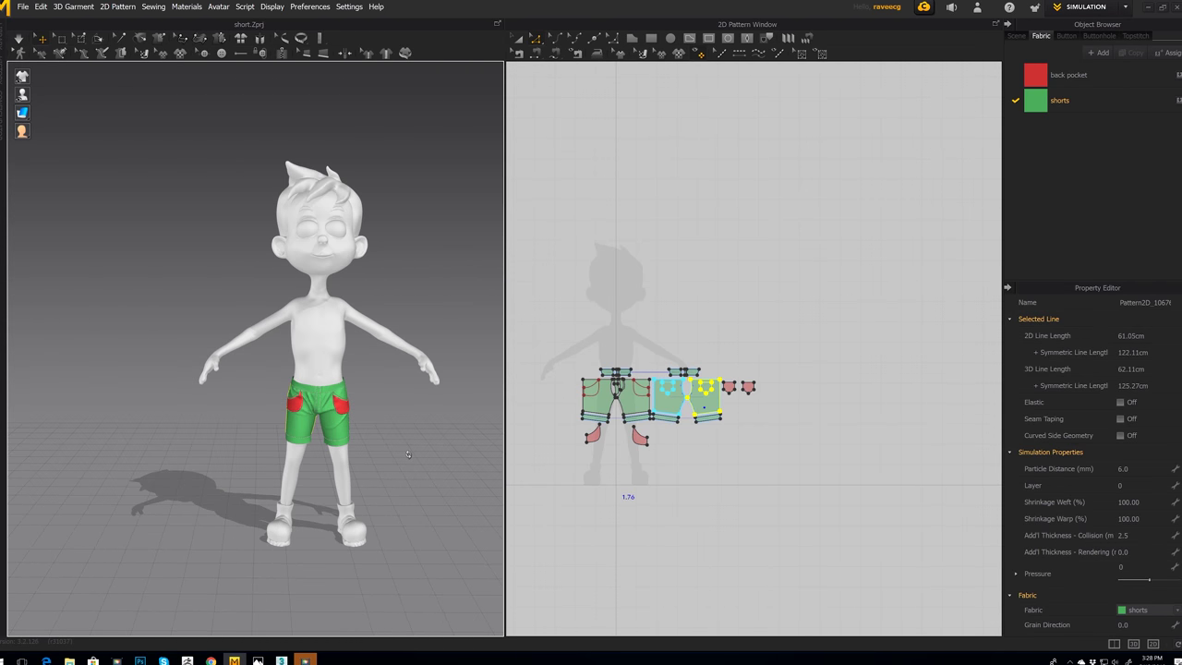
pyautogui.scroll(3, 408, 455)
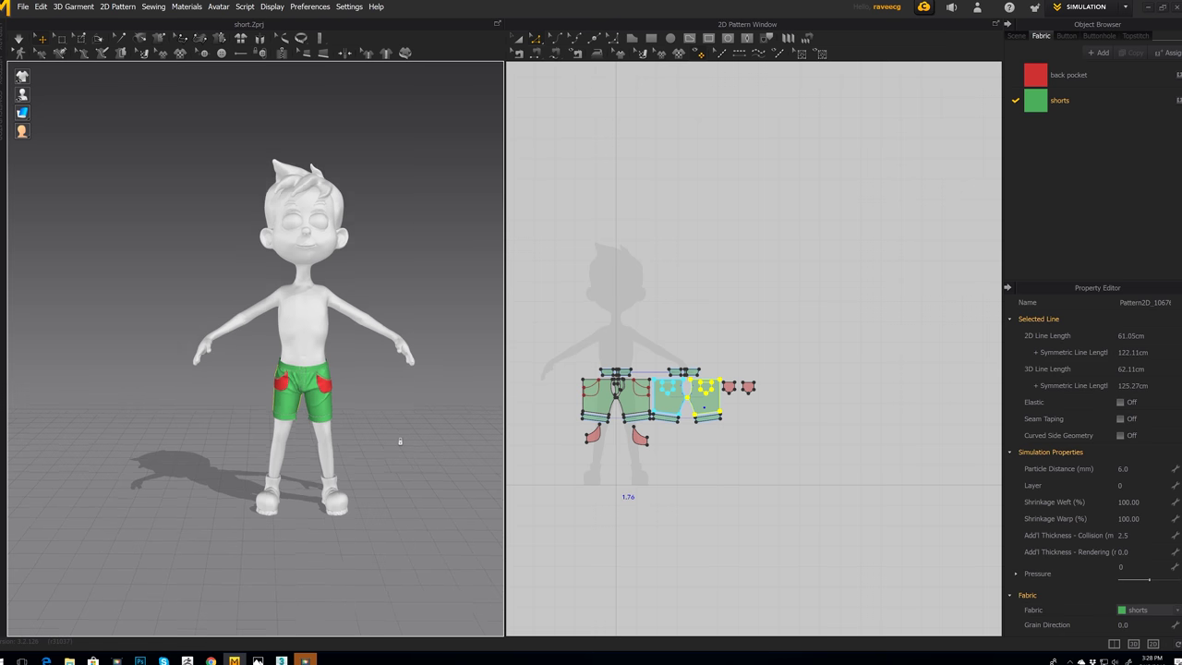
pyautogui.scroll(3, 400, 441)
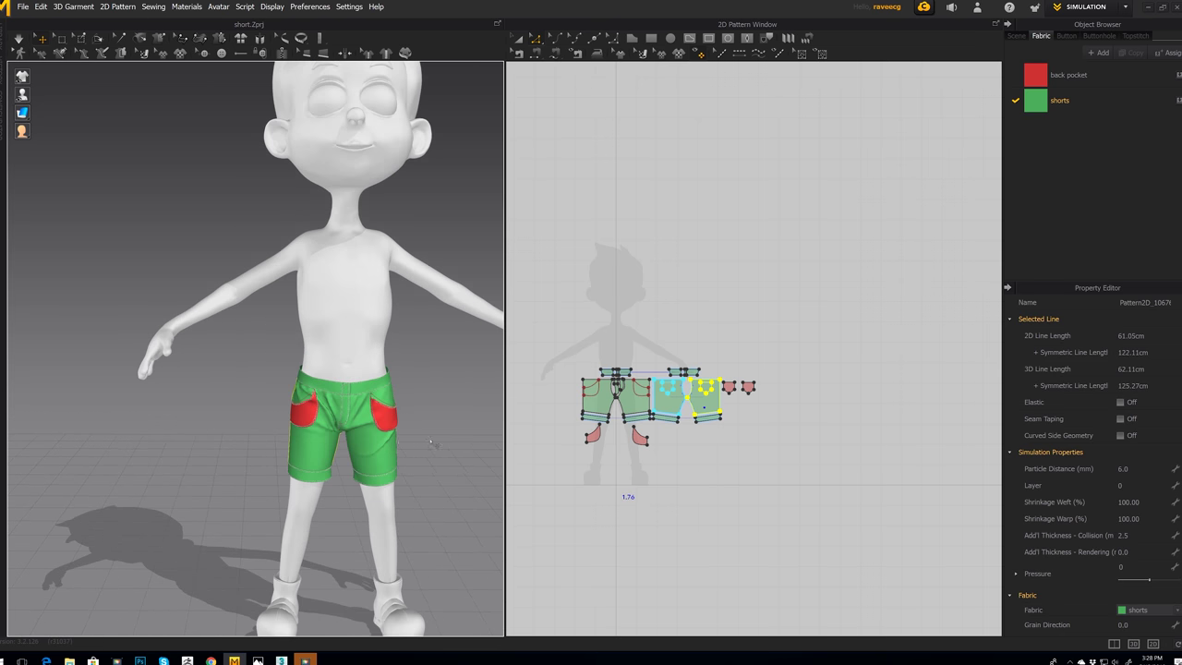